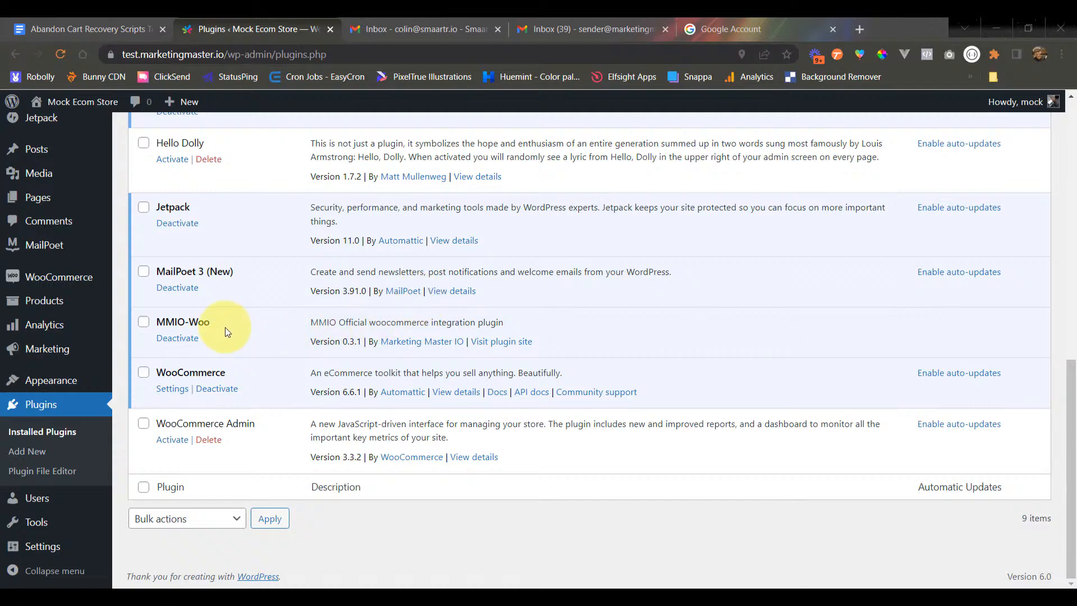
scroll(278, 344, "up", 10)
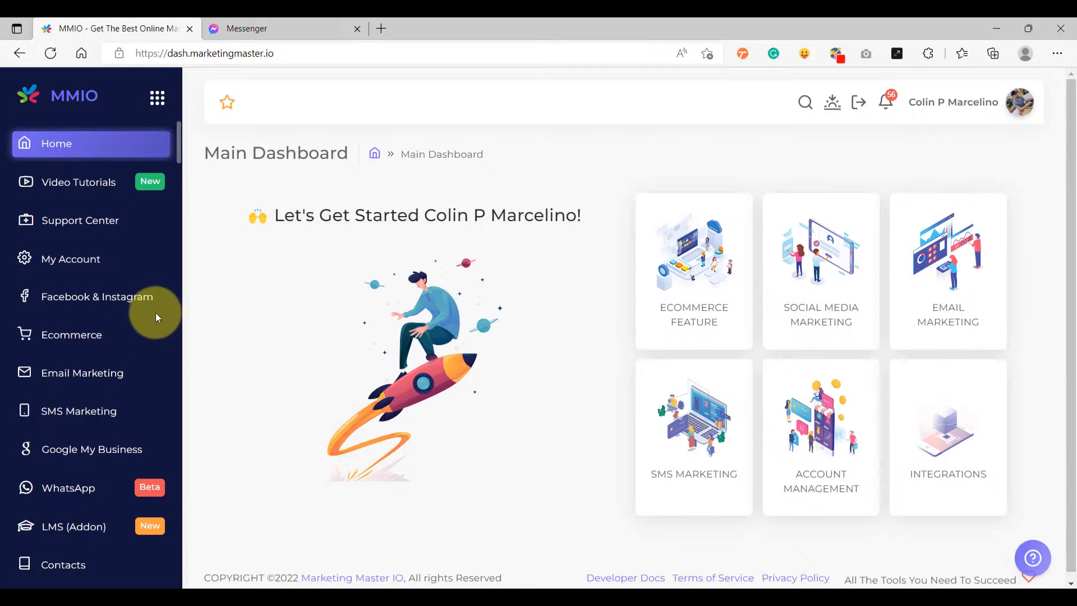
- Create a new chatbot flow named "Abandon Cart Messages" for the Chucks Burger page
left_click(125, 303)
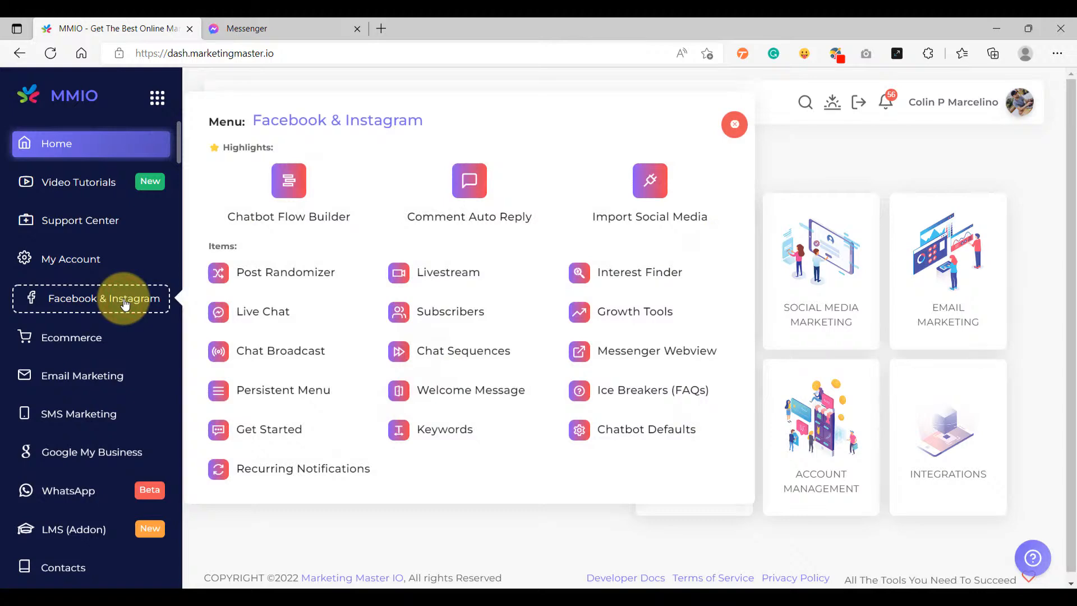
left_click(282, 214)
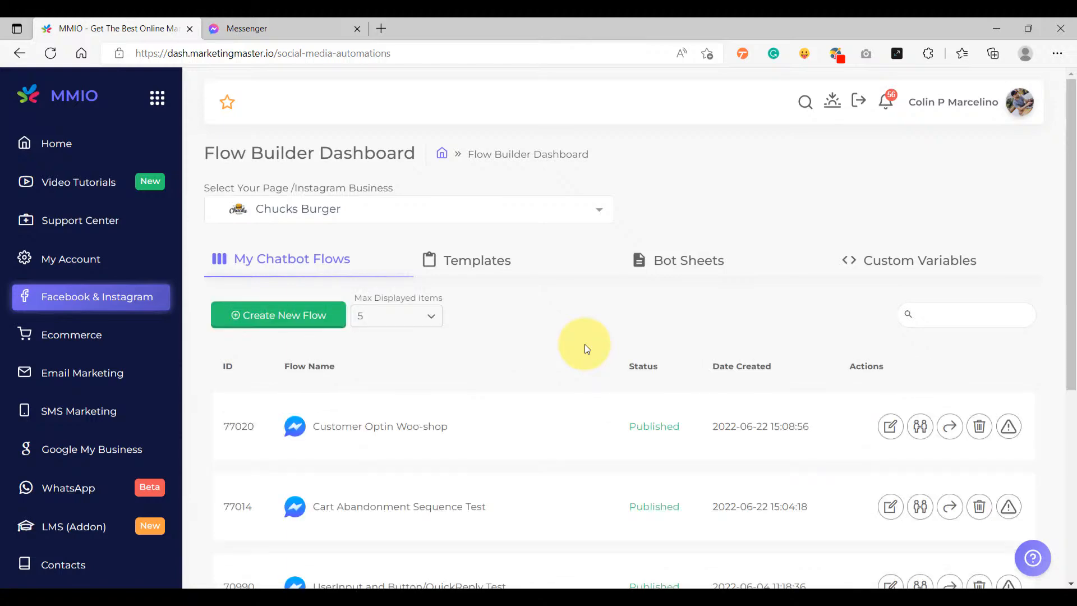
left_click(272, 316)
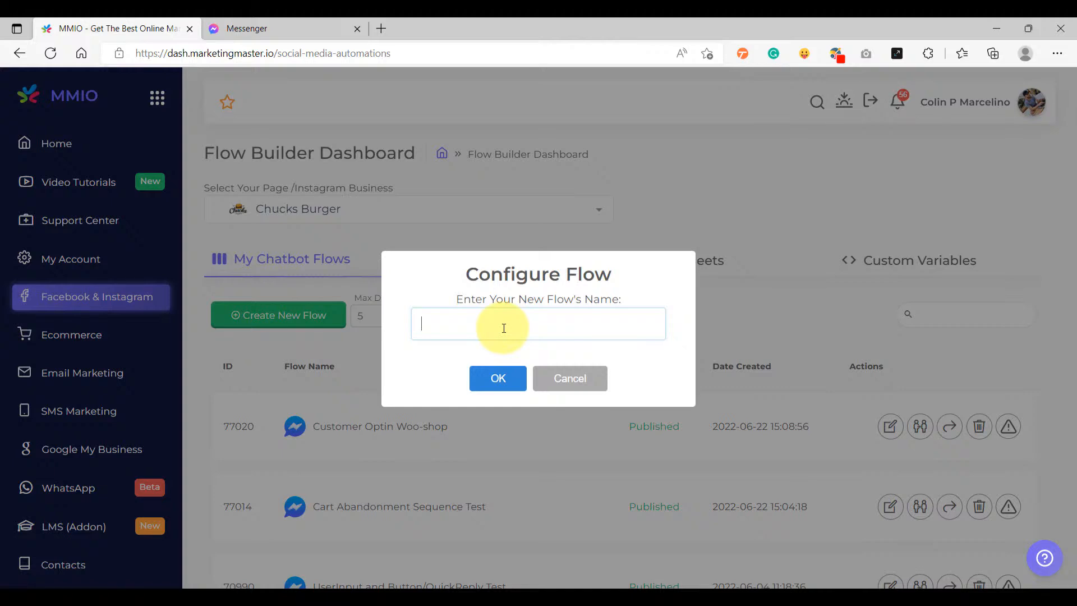
type("Abandon Cart Messages")
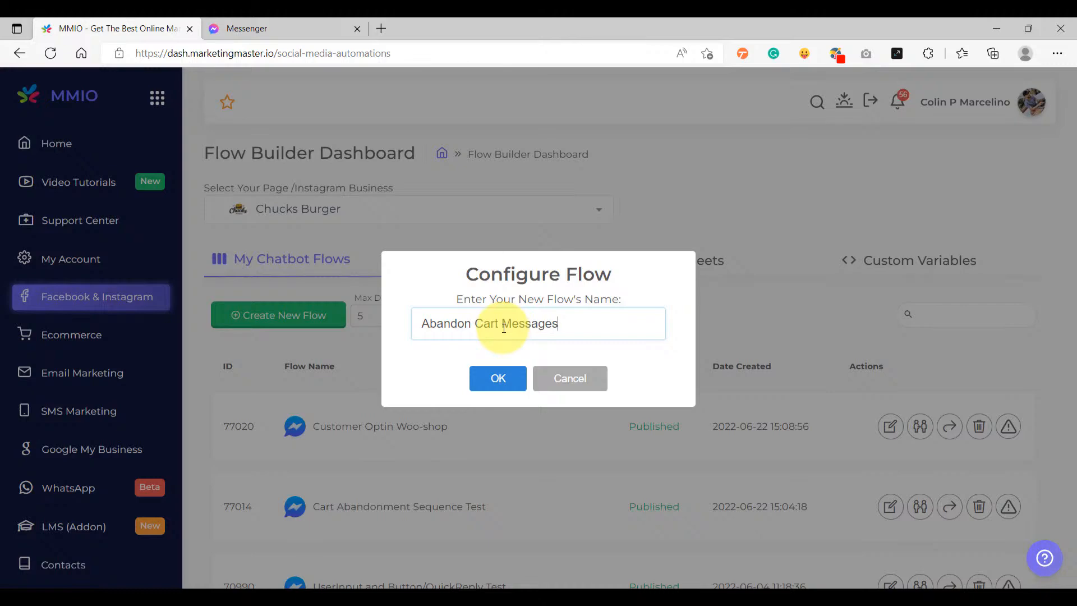
left_click(519, 390)
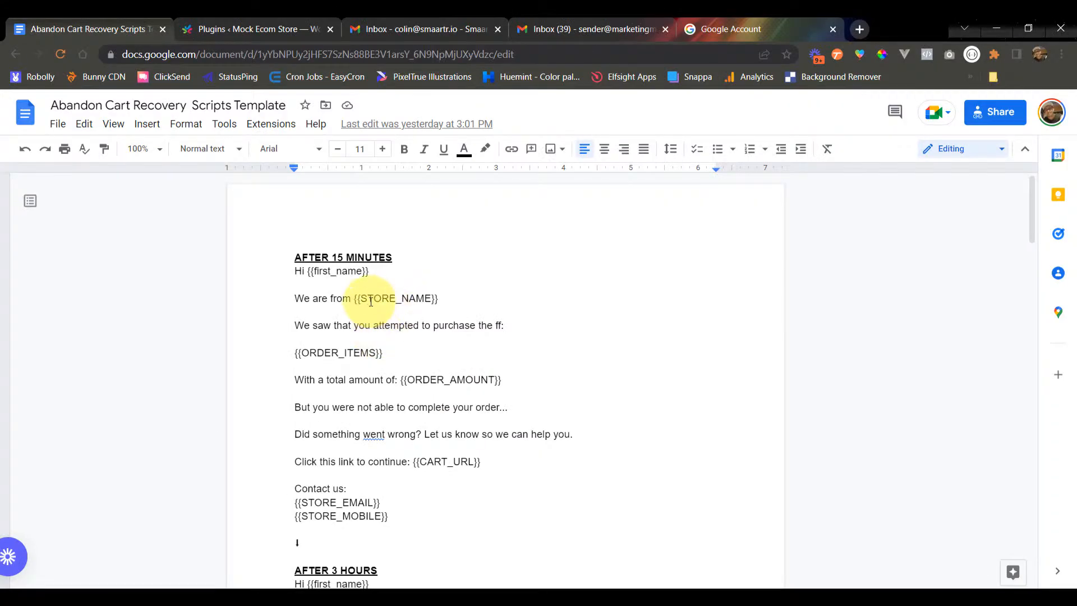
- Switch to Google Docs and review the timed messages in the Abandon Cart Recovery Scripts Template
scroll(467, 404, "down", 4)
scroll(466, 405, "down", 15)
scroll(466, 404, "up", 18)
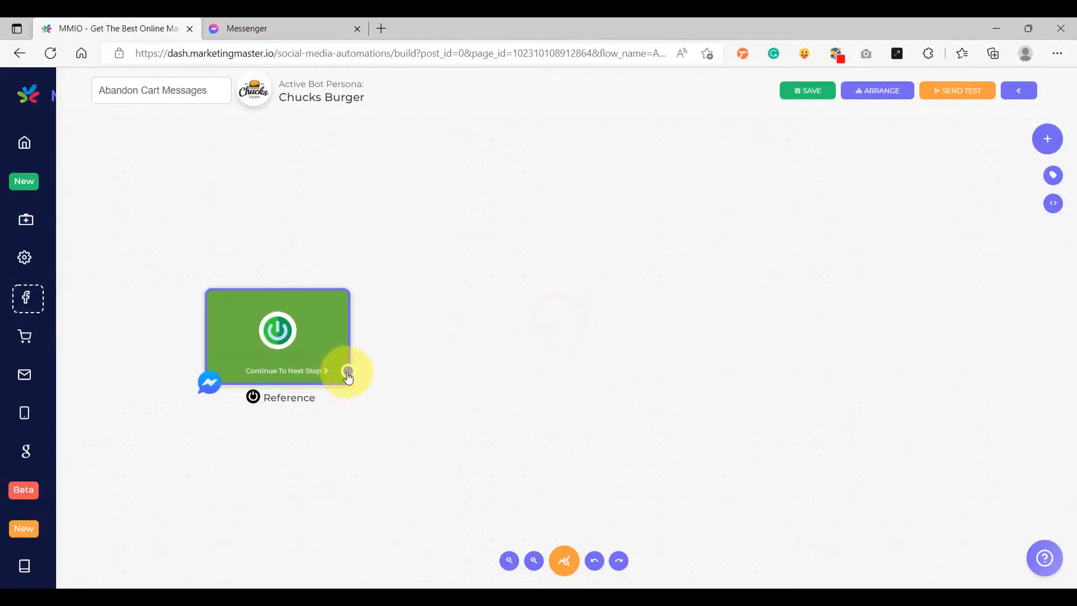
- In the MMIO flow builder, connect a Text block to the Reference block and set its message to "holder"
left_click_drag(347, 377, 437, 247)
left_click(468, 212)
left_click(473, 290)
left_click(475, 323)
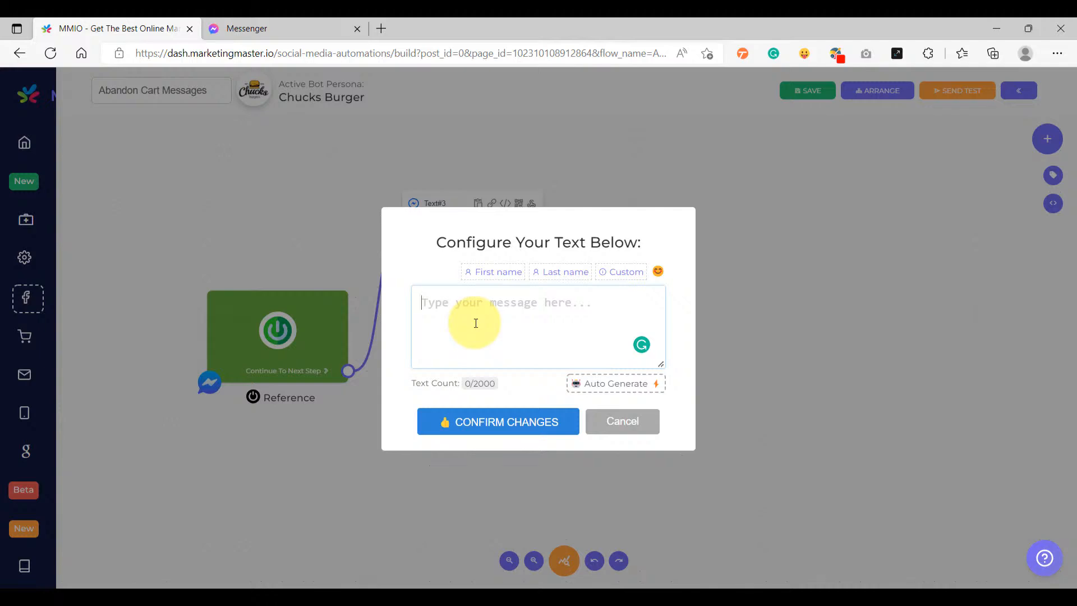
type("holder")
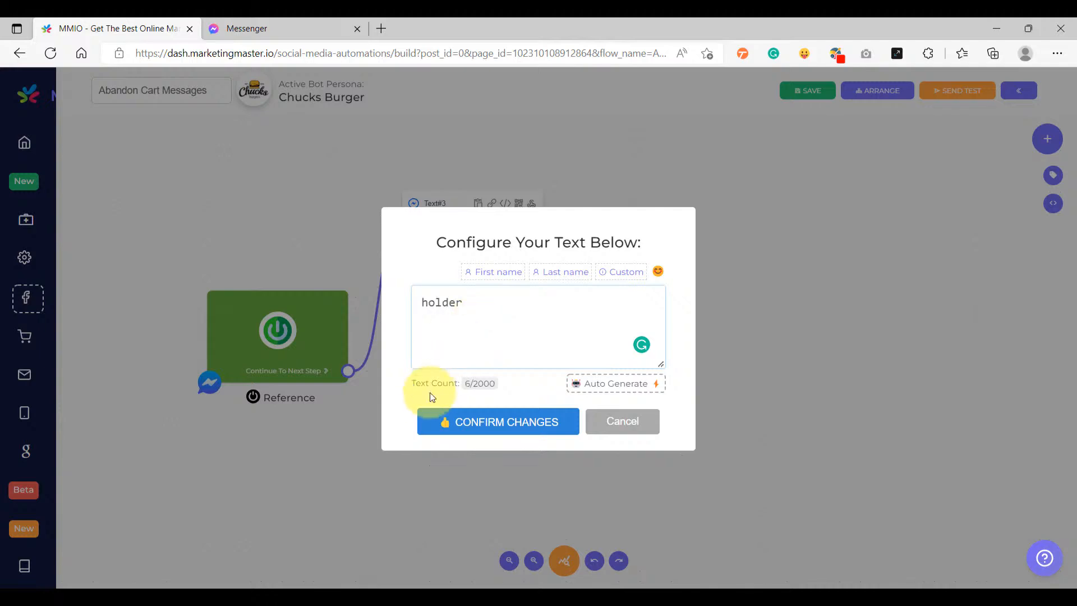
left_click(461, 436)
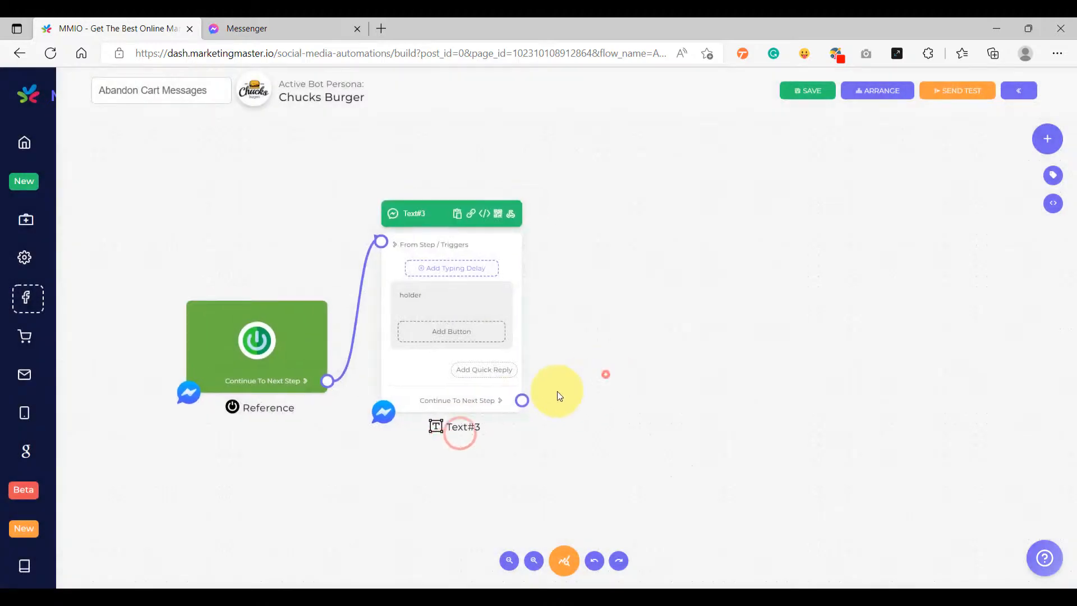
- Add two Next Step quick replies labelled "1" and "2" to the holder text block
left_click(416, 300)
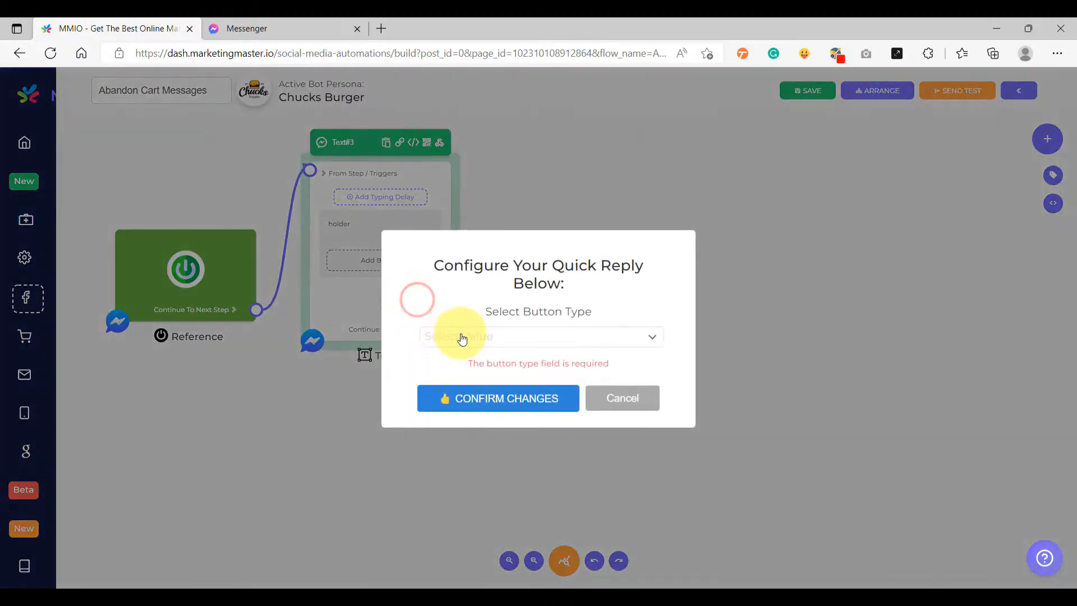
left_click(460, 335)
left_click(461, 389)
type("1")
left_click(461, 417)
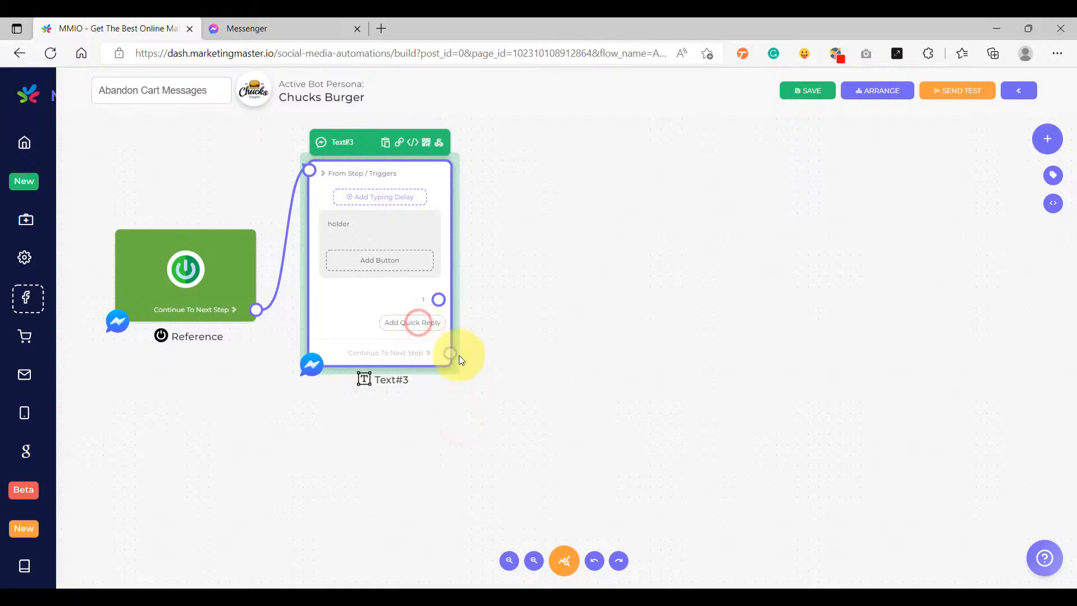
left_click(421, 324)
left_click(478, 337)
left_click(464, 391)
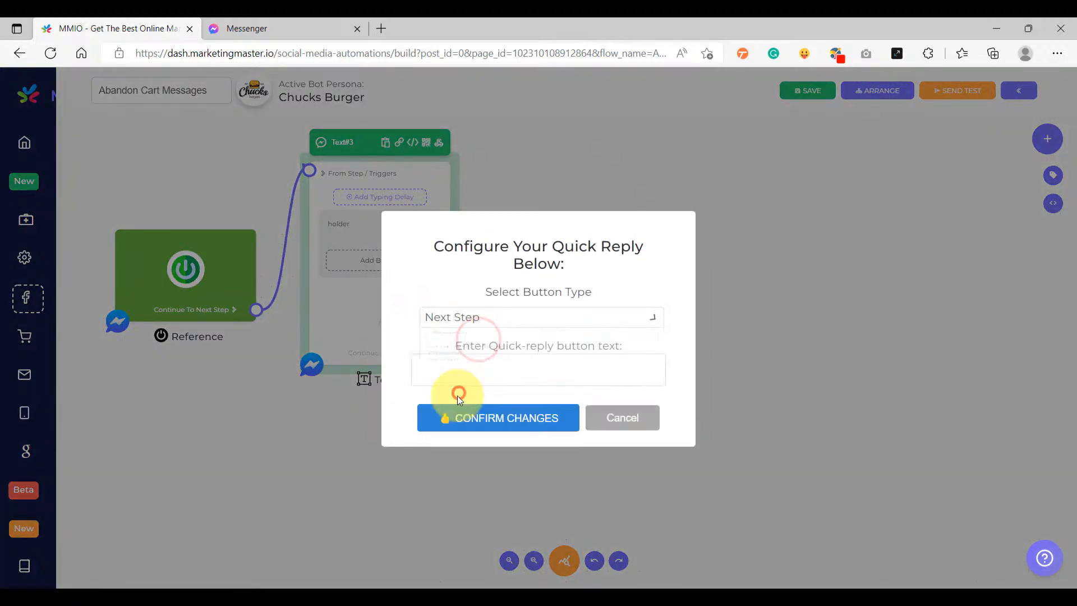
left_click(449, 372)
type("2")
left_click(453, 422)
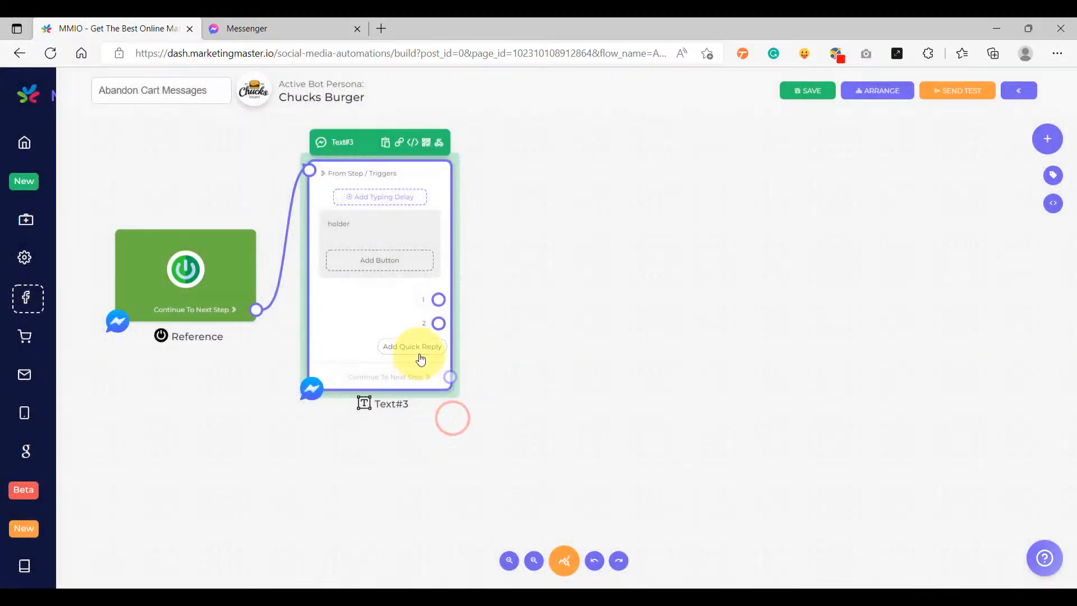
- Add two more quick replies labelled "3" and "4" to the holder text block
left_click(419, 354)
left_click(445, 336)
left_click(442, 393)
left_click(442, 371)
type("3")
left_click(443, 414)
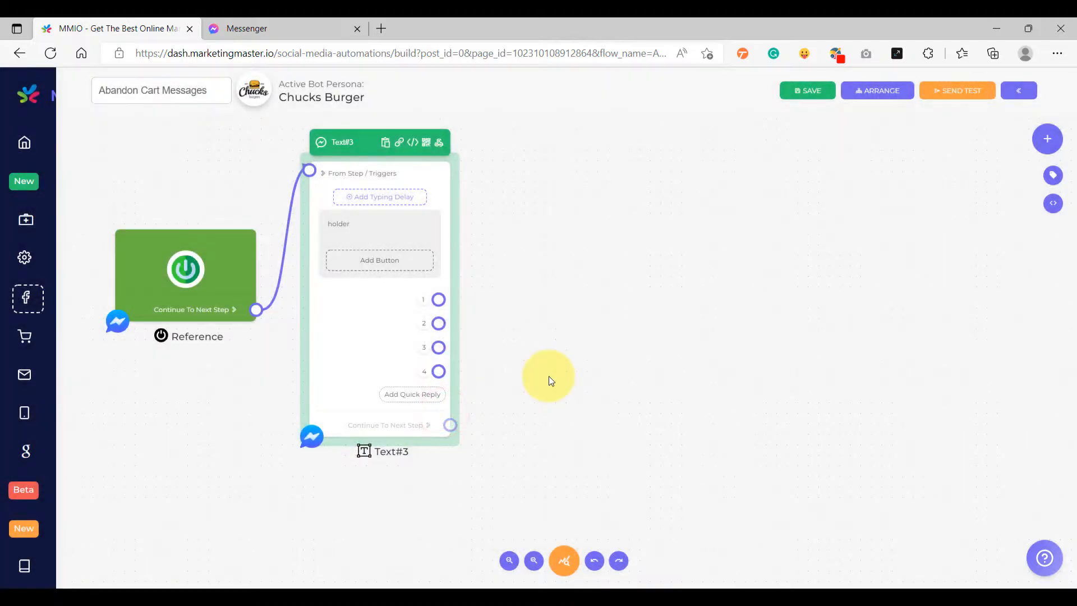
left_click(549, 376)
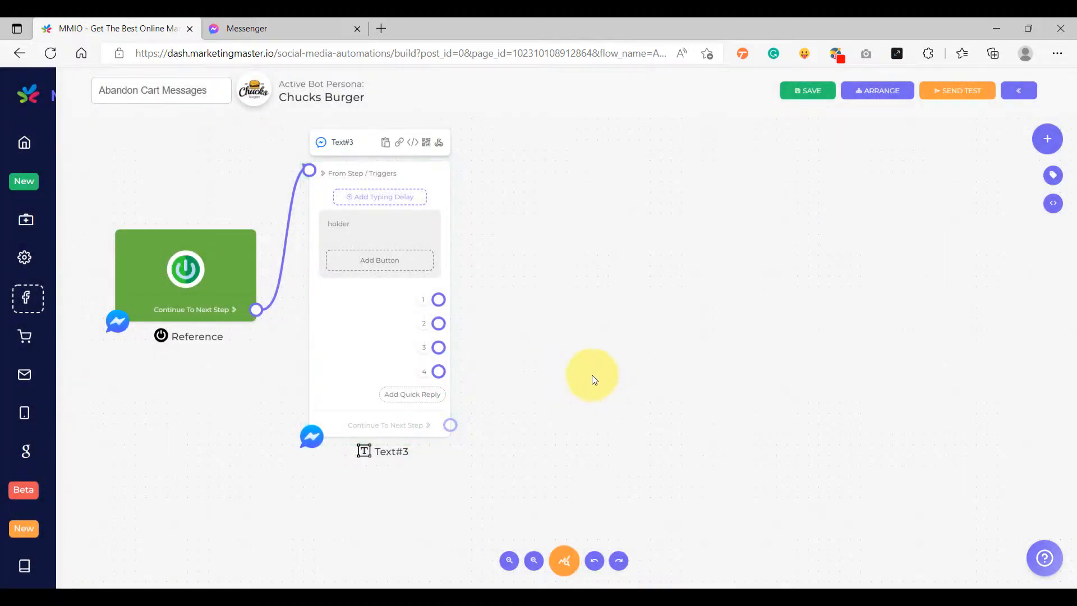
- Connect a new Condition block to quick reply "1" and place it above and beside the text block
scroll(536, 356, "down", 2)
left_click_drag(580, 337, 512, 369)
left_click_drag(531, 317, 480, 380)
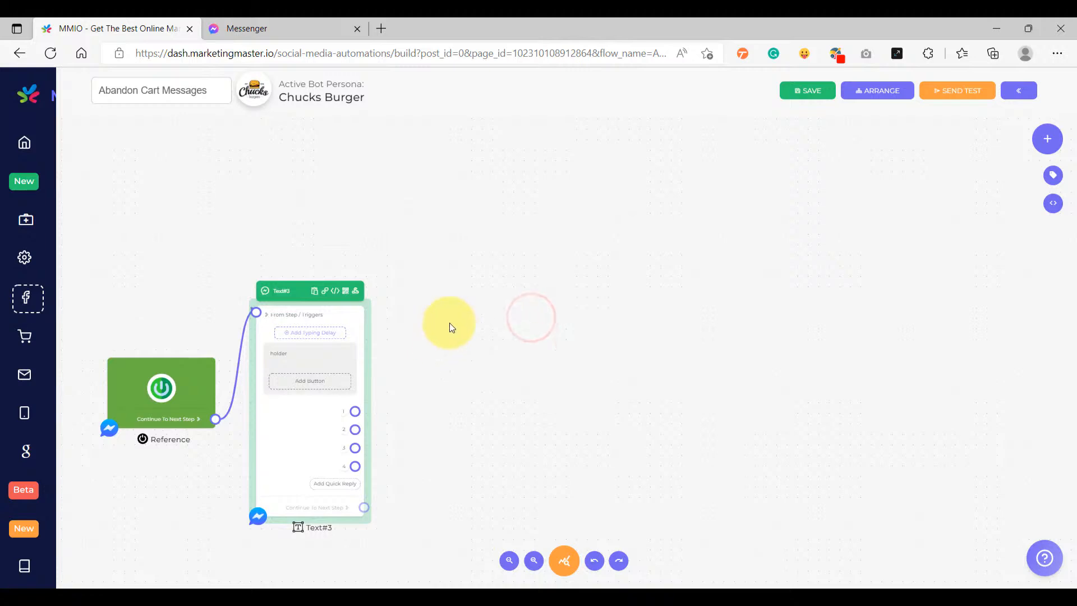
left_click_drag(354, 411, 455, 233)
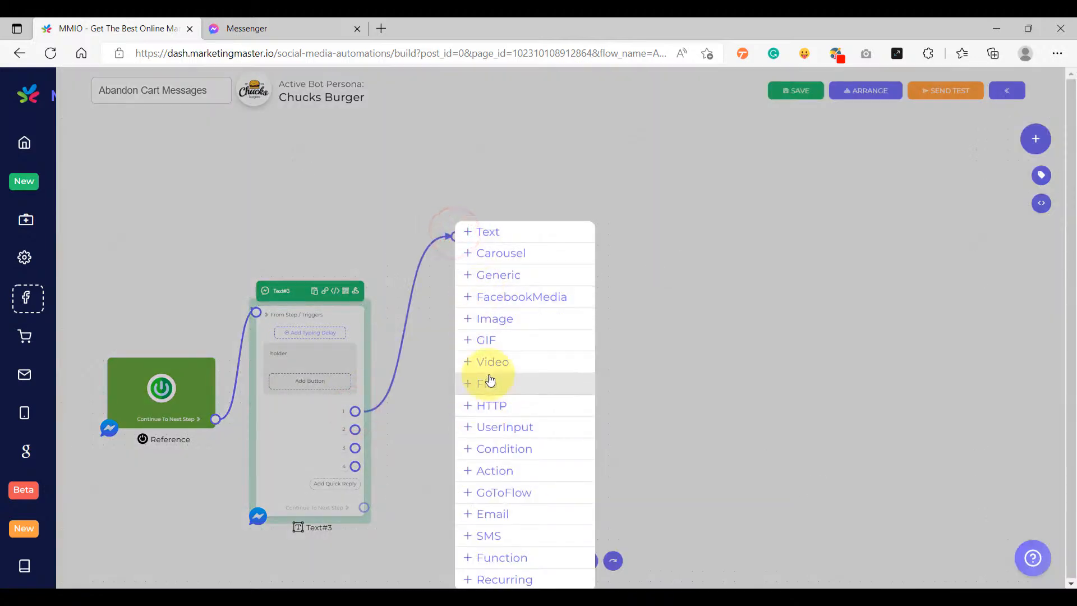
left_click(498, 458)
left_click_drag(516, 242, 493, 238)
left_click(357, 411)
scroll(357, 410, "up", 3)
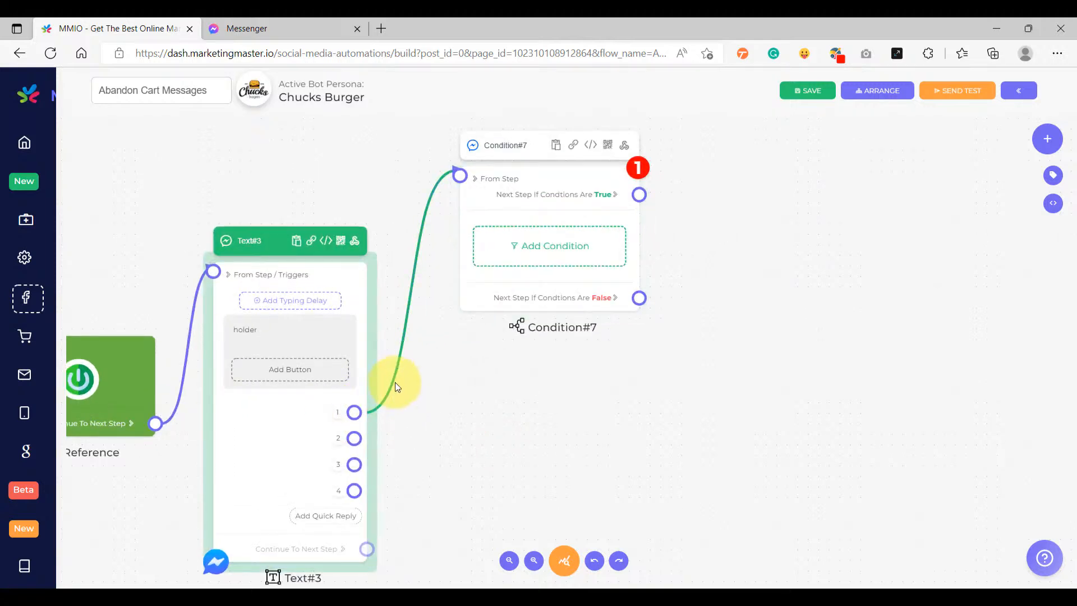
scroll(399, 379, "down", 3)
left_click(476, 281)
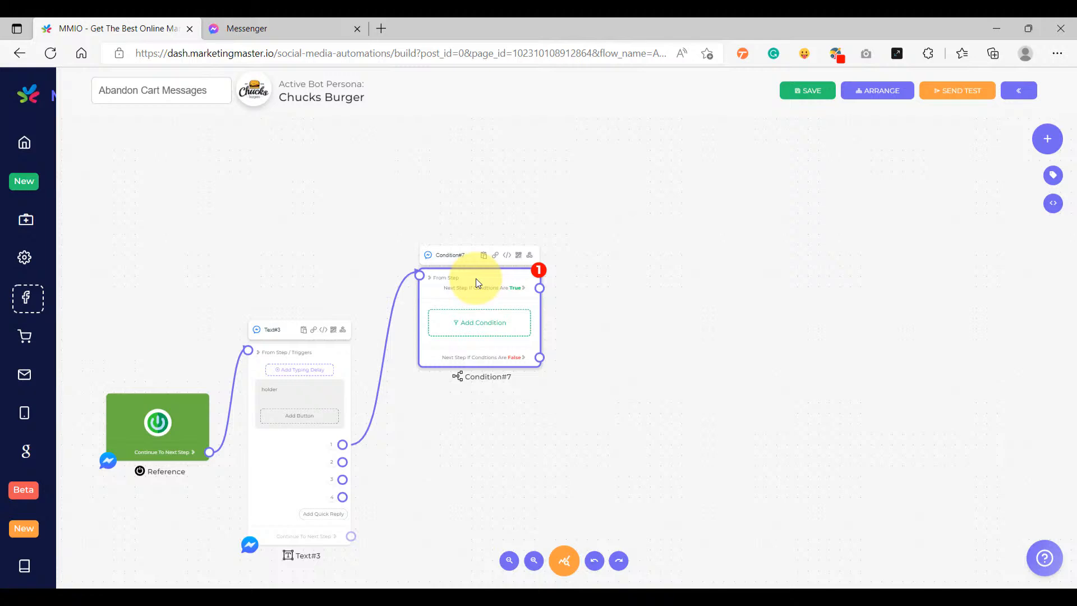
left_click(476, 278)
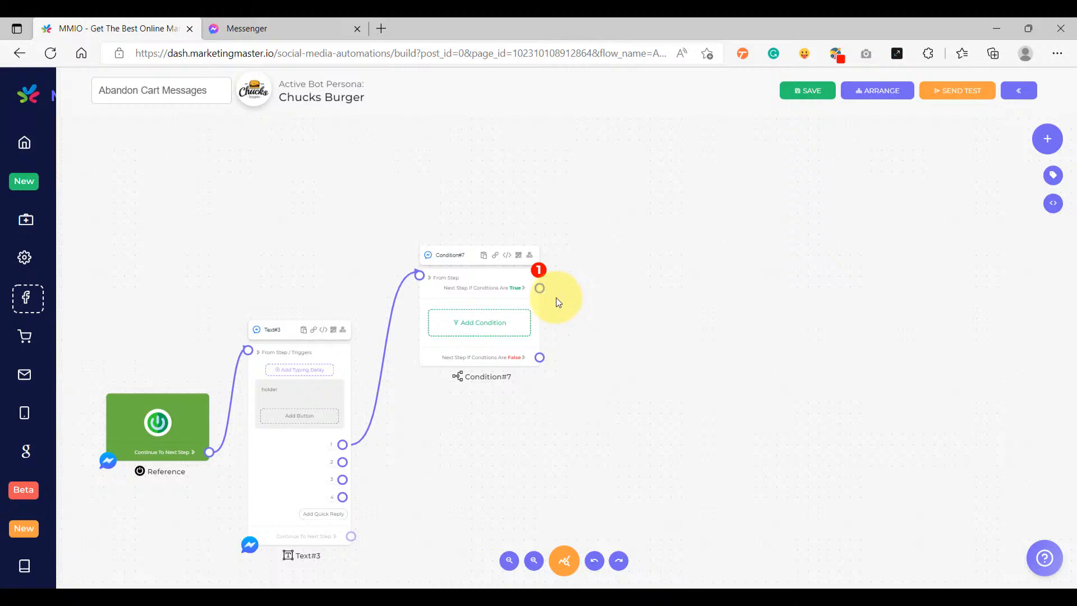
left_click(601, 274)
left_click(511, 297)
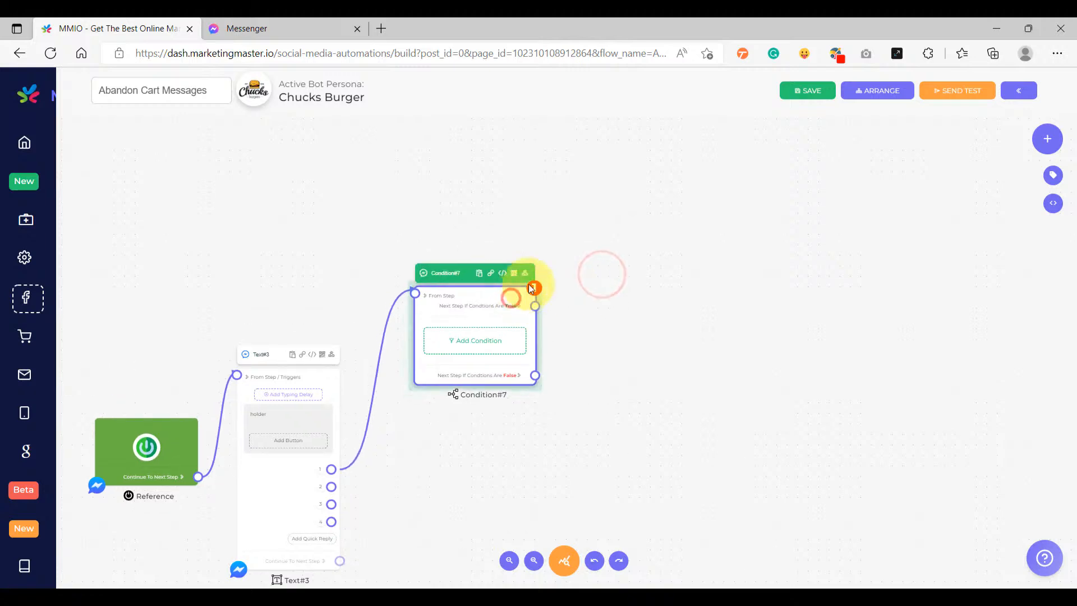
left_click_drag(523, 291, 527, 281)
left_click(654, 301)
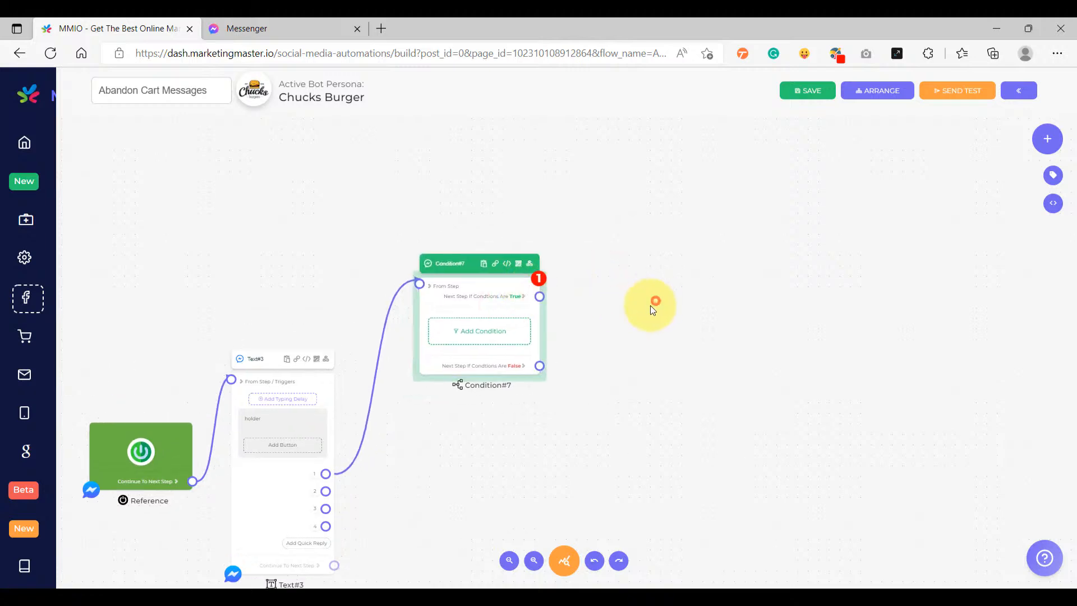
left_click(484, 342)
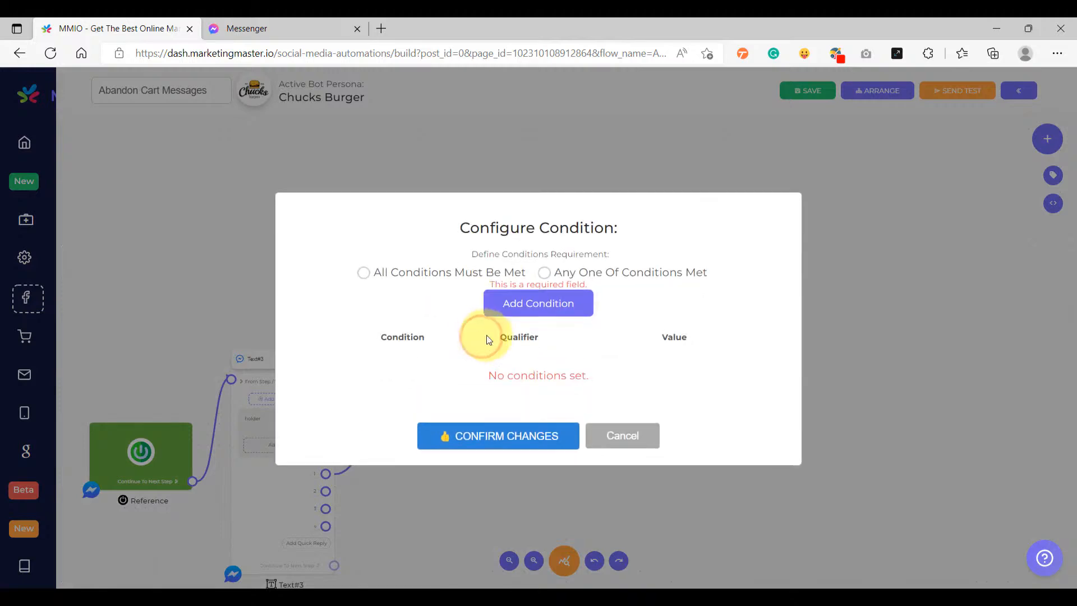
left_click(589, 267)
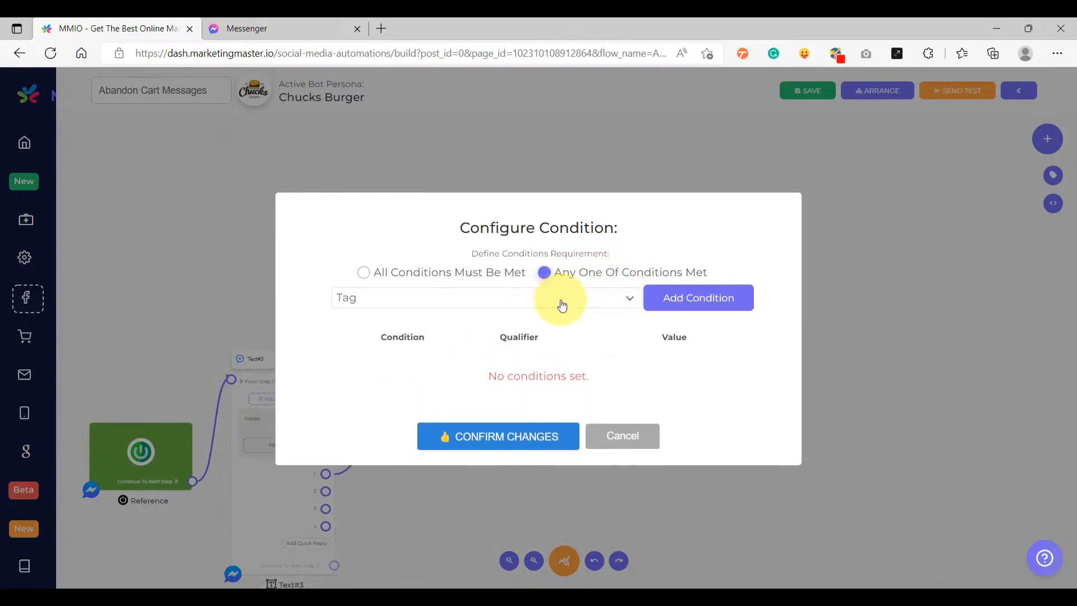
left_click(680, 303)
left_click(655, 384)
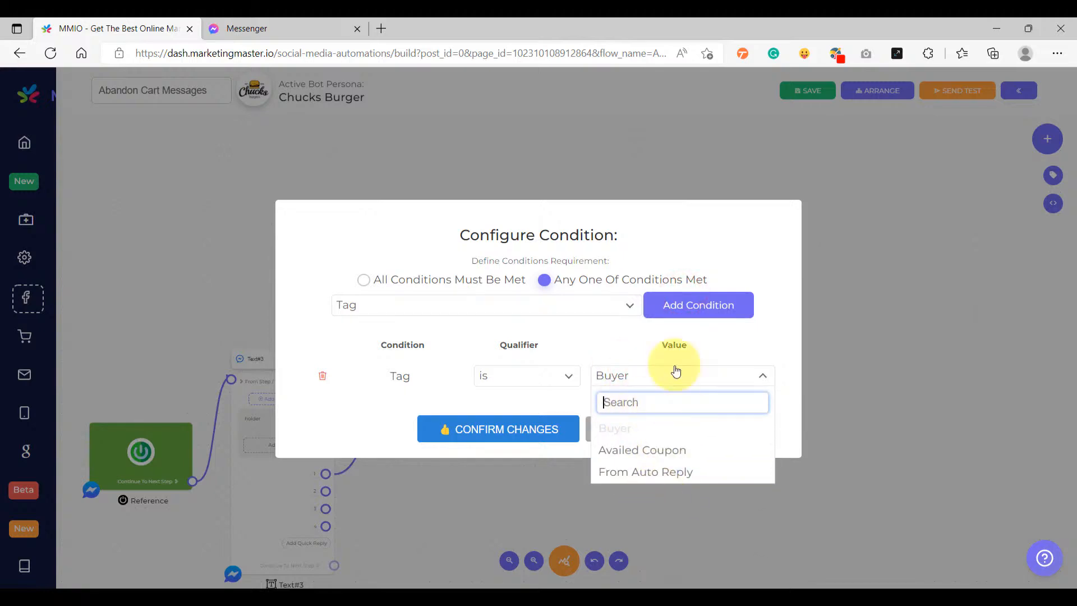
left_click(603, 351)
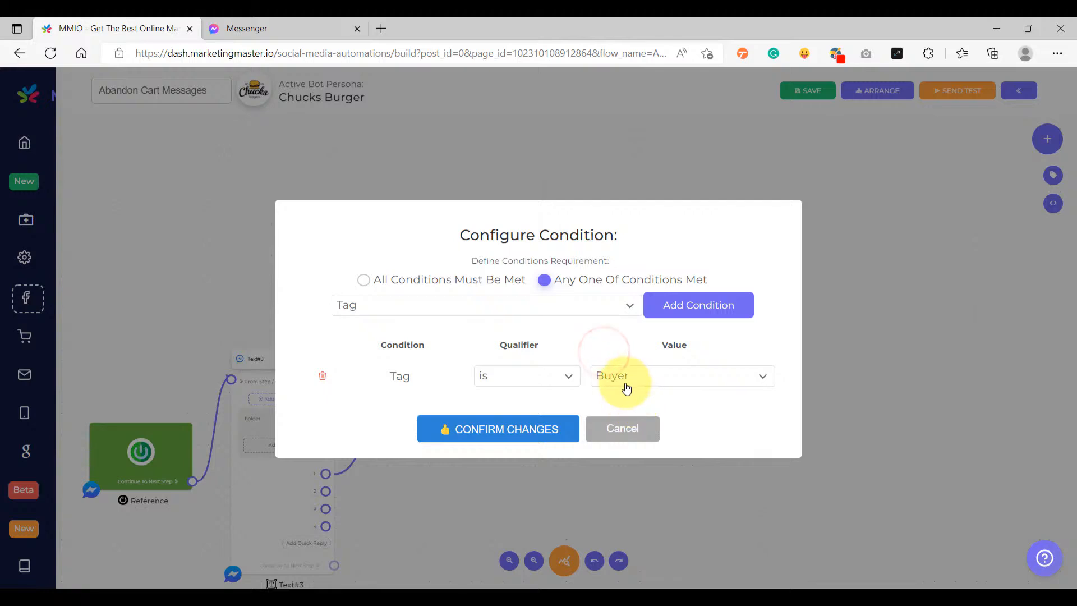
left_click(623, 428)
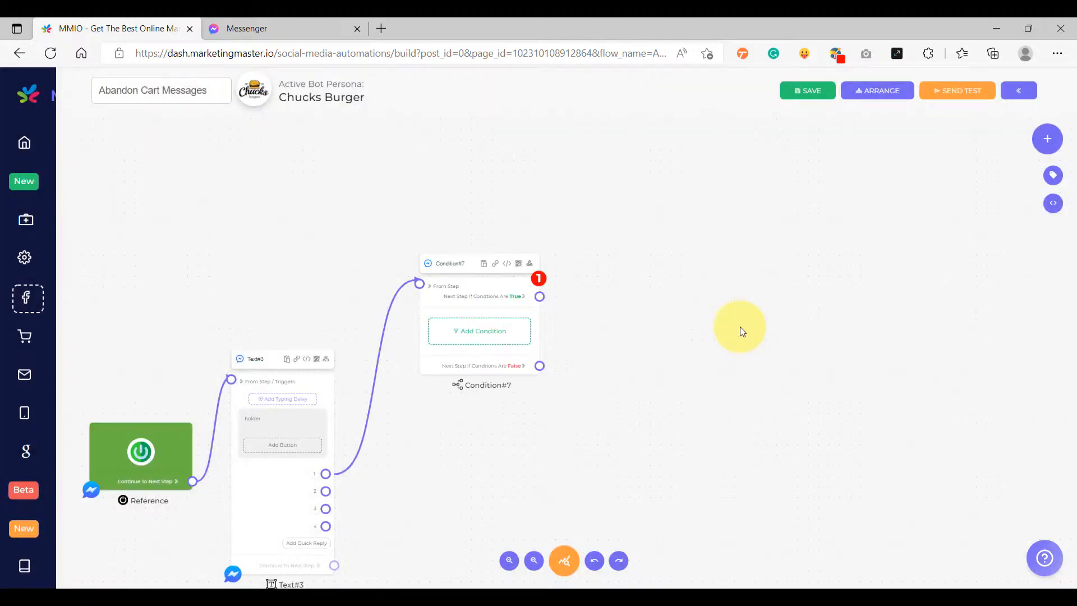
- Create a contact tag named "Mock Store Purchaser"
left_click(1053, 176)
left_click(450, 372)
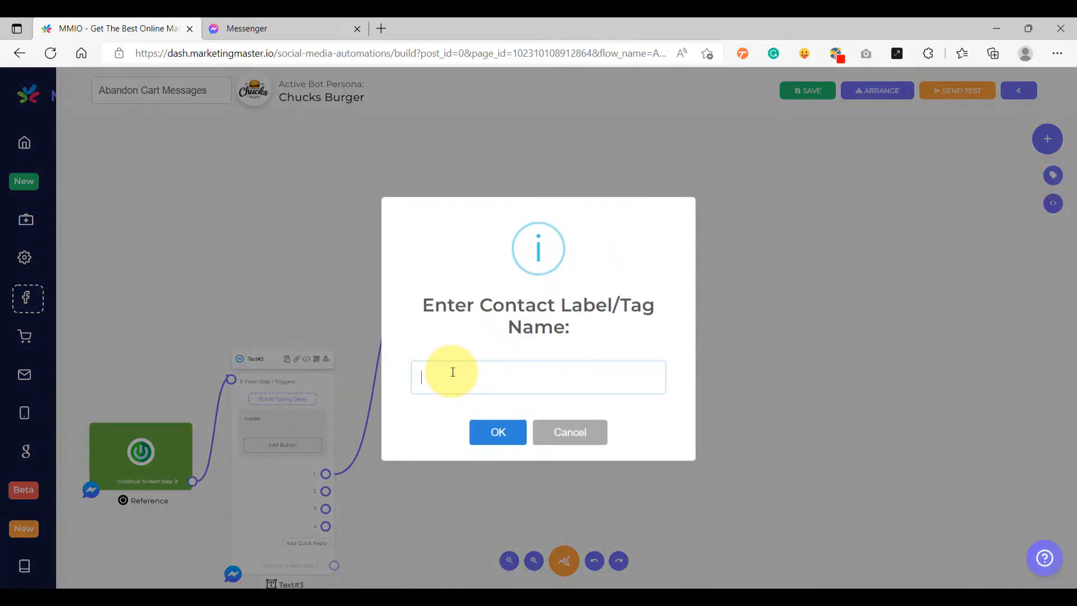
type("Mock Store Purchaser")
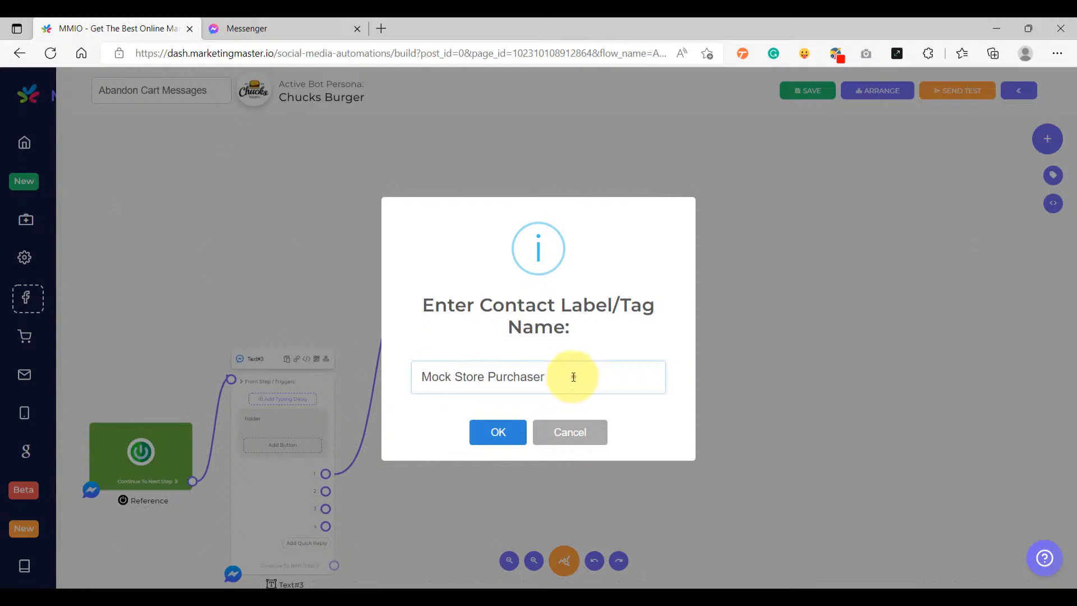
triple_click(573, 376)
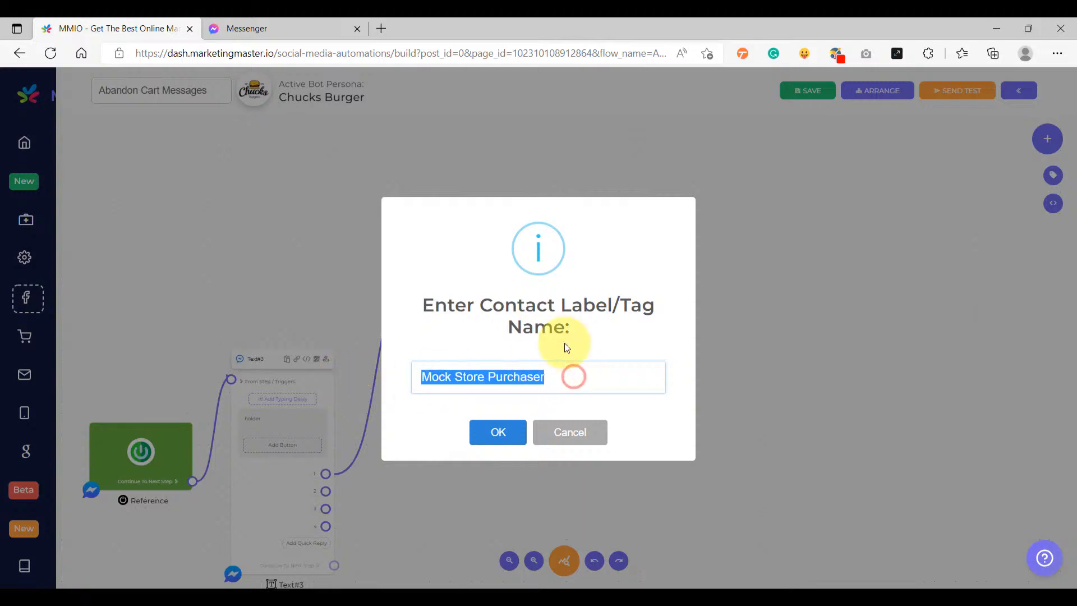
left_click(501, 437)
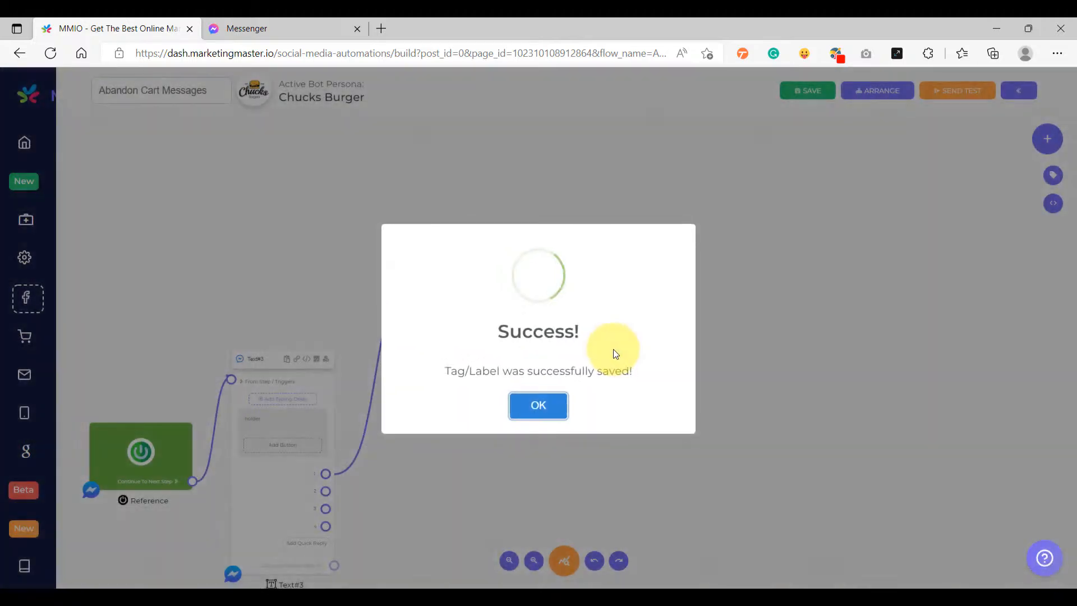
left_click(553, 411)
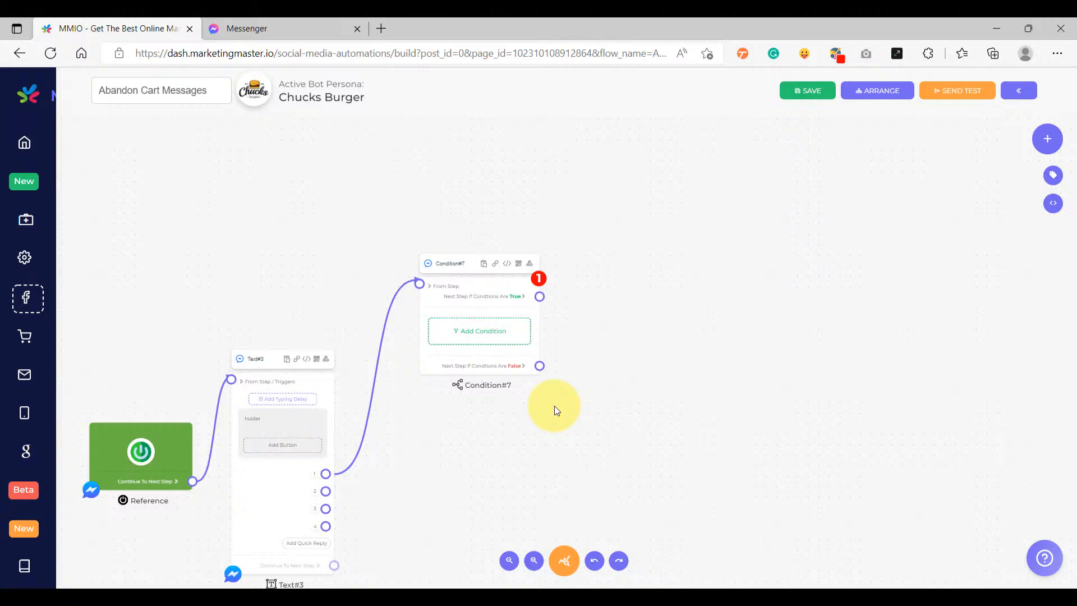
- Configure the Condition block to require any one condition, with Tag "is not" Mock Store Purchaser
left_click_drag(486, 338, 481, 336)
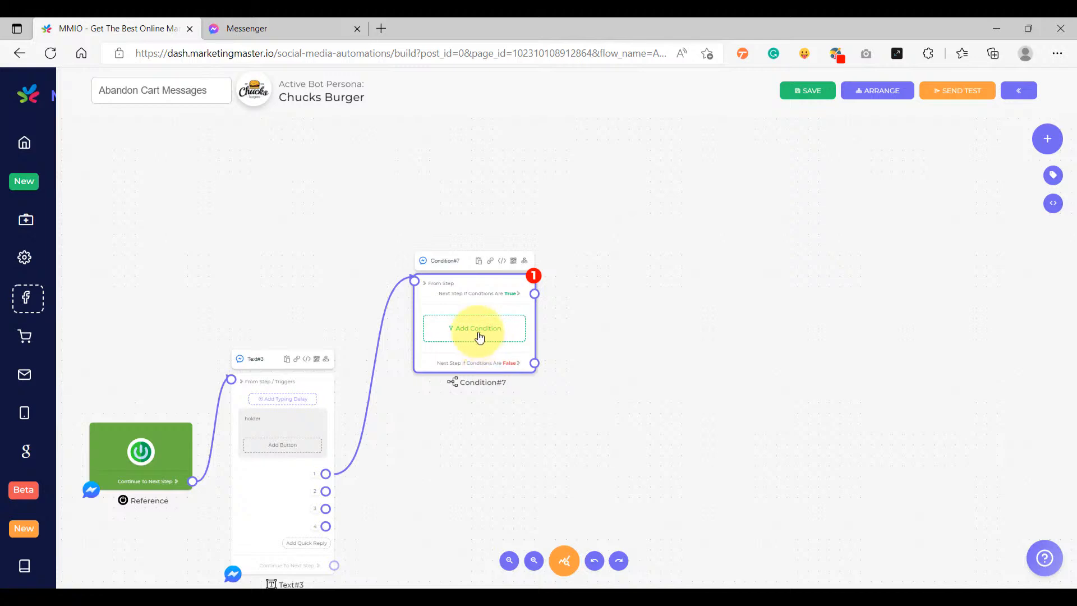
left_click(479, 336)
left_click(561, 272)
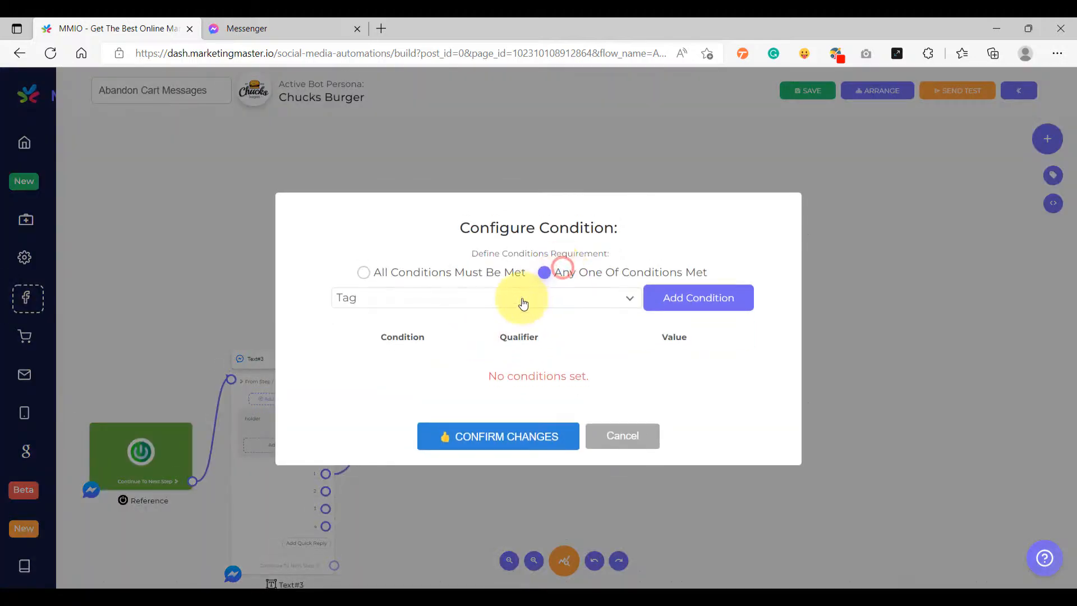
left_click(663, 303)
left_click(631, 374)
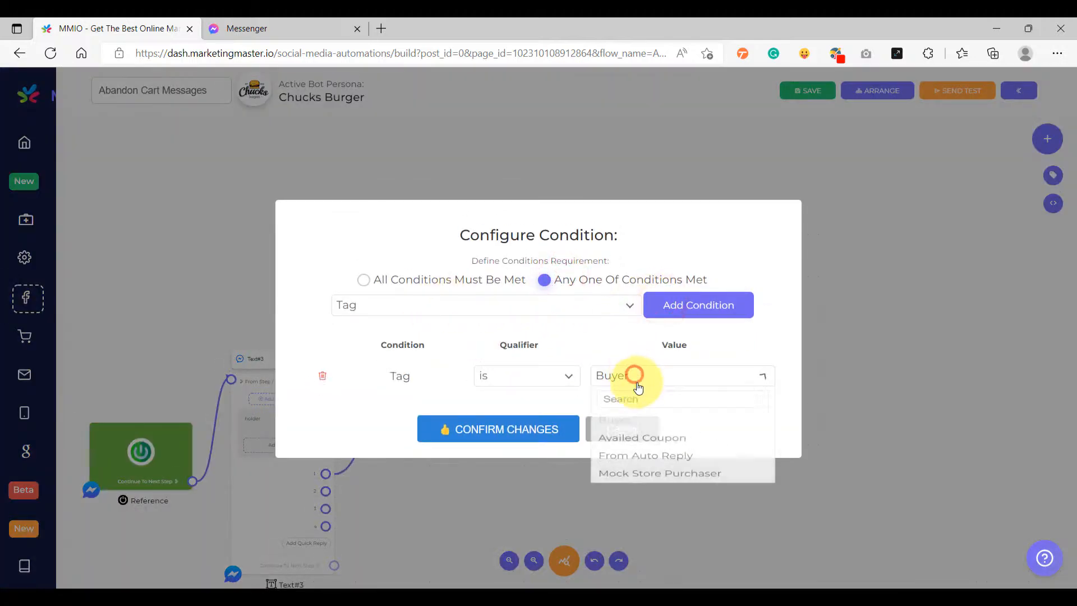
left_click(634, 496)
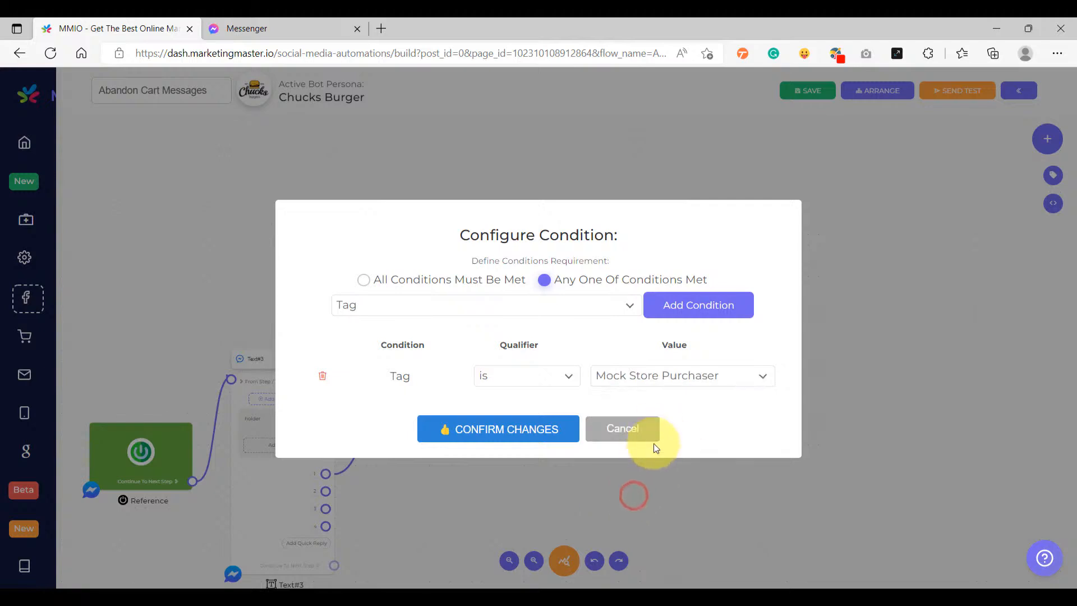
left_click(564, 377)
left_click(519, 447)
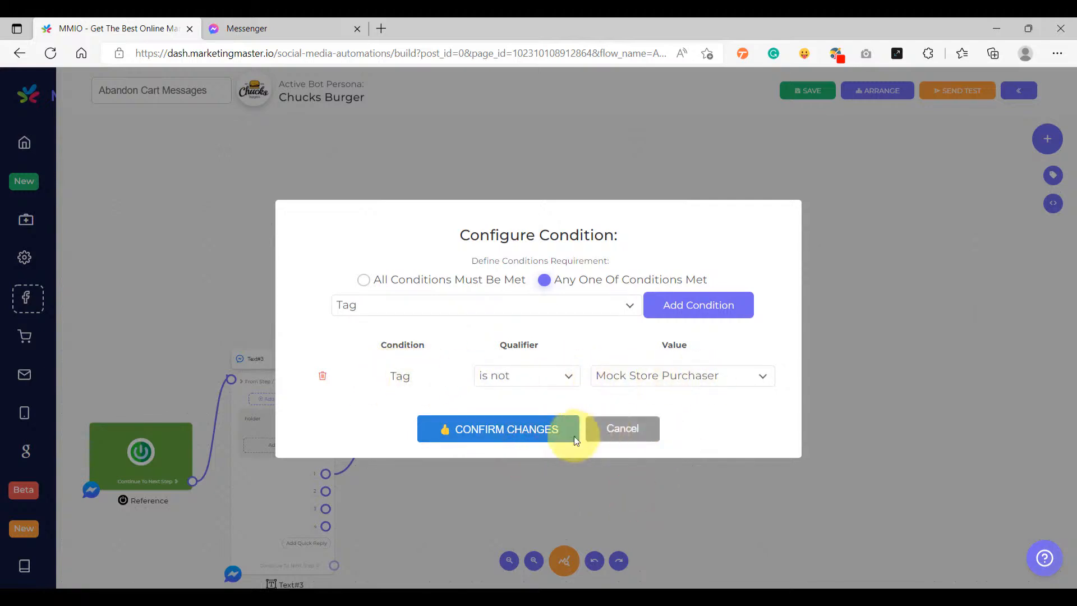
left_click(533, 432)
- Connect a new Text block to the Condition block's True output, placed above and beside it
left_click_drag(588, 346, 621, 237)
scroll(499, 379, "up", 3)
left_click(645, 250)
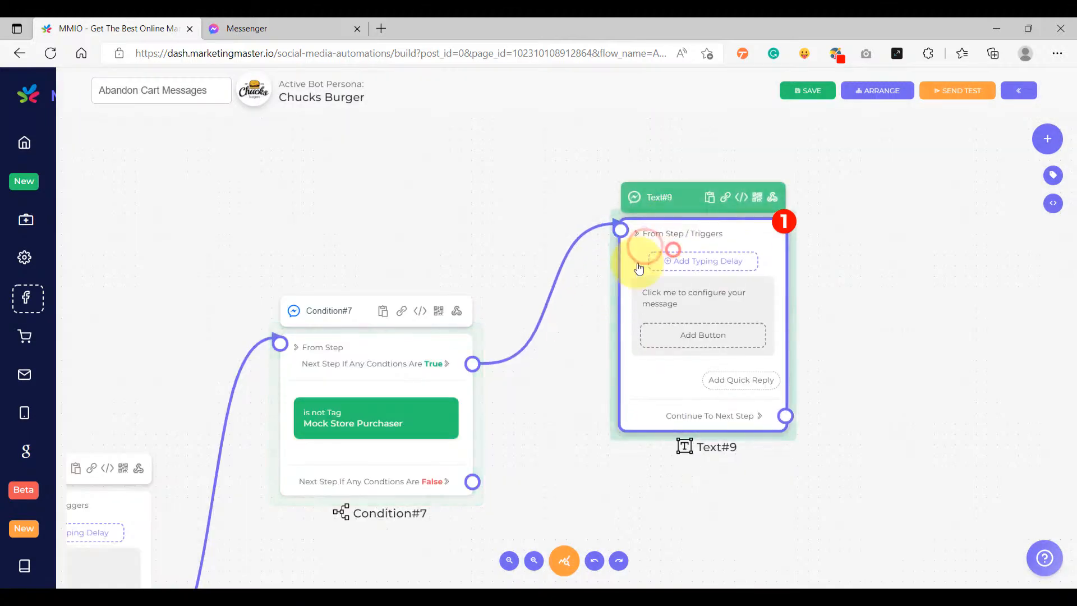
- Examine the Condition block's tag rule and the Text block connected to its True output
scroll(587, 365, "down", 3)
scroll(584, 391, "up", 5)
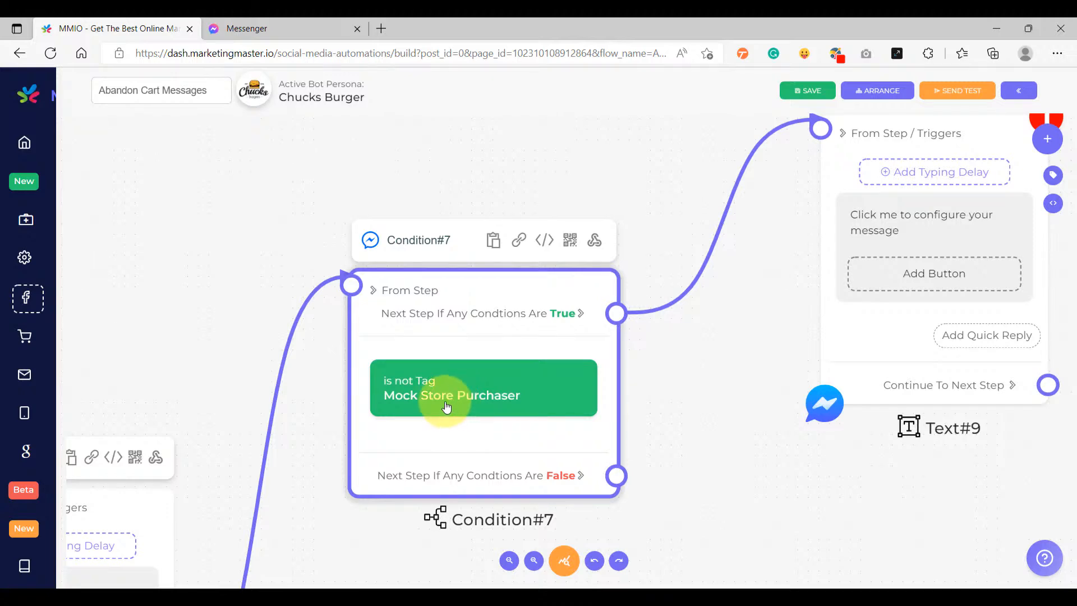
scroll(447, 406, "up", 2)
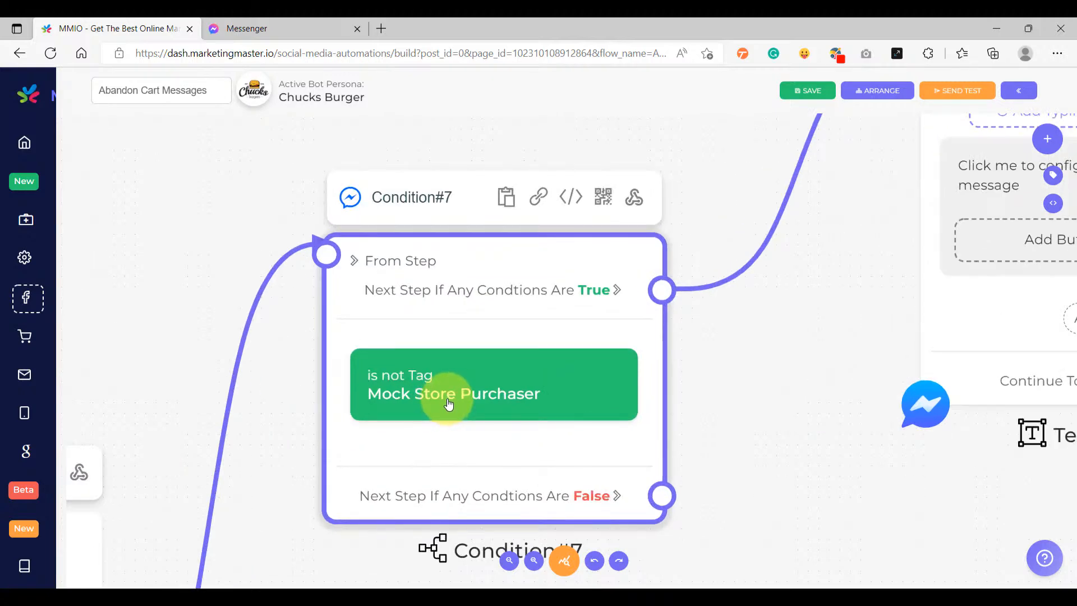
scroll(449, 403, "up", 3)
scroll(417, 399, "down", 4)
scroll(464, 399, "up", 3)
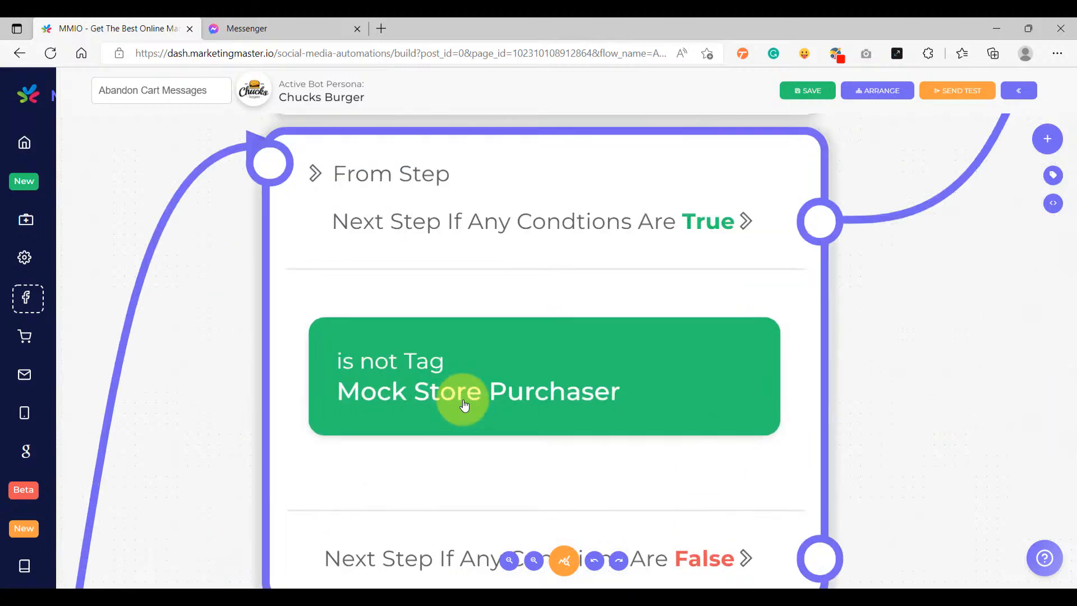
scroll(576, 409, "down", 2)
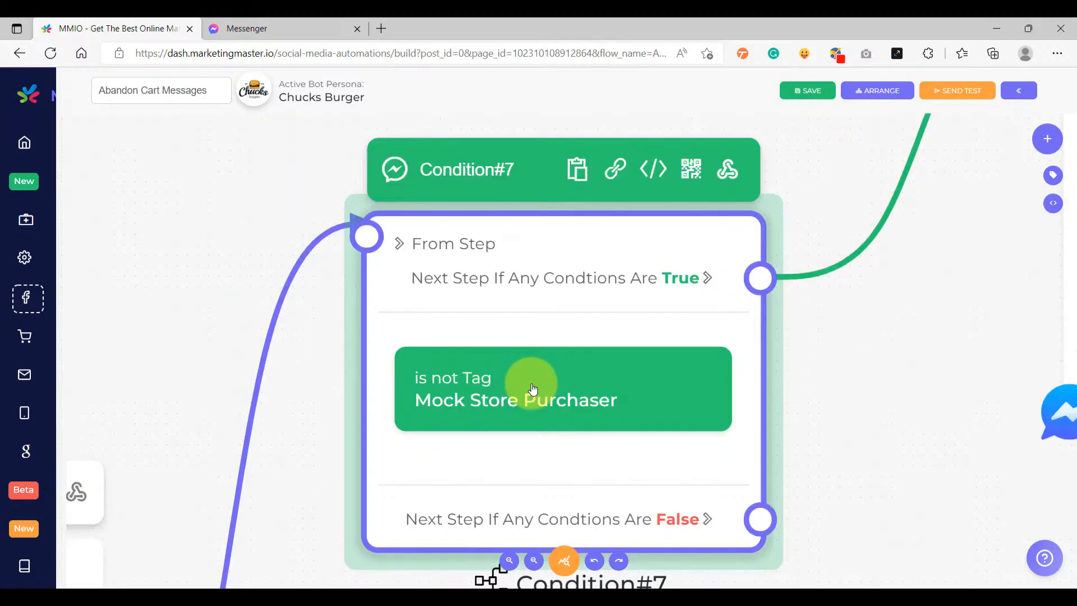
scroll(514, 395, "down", 3)
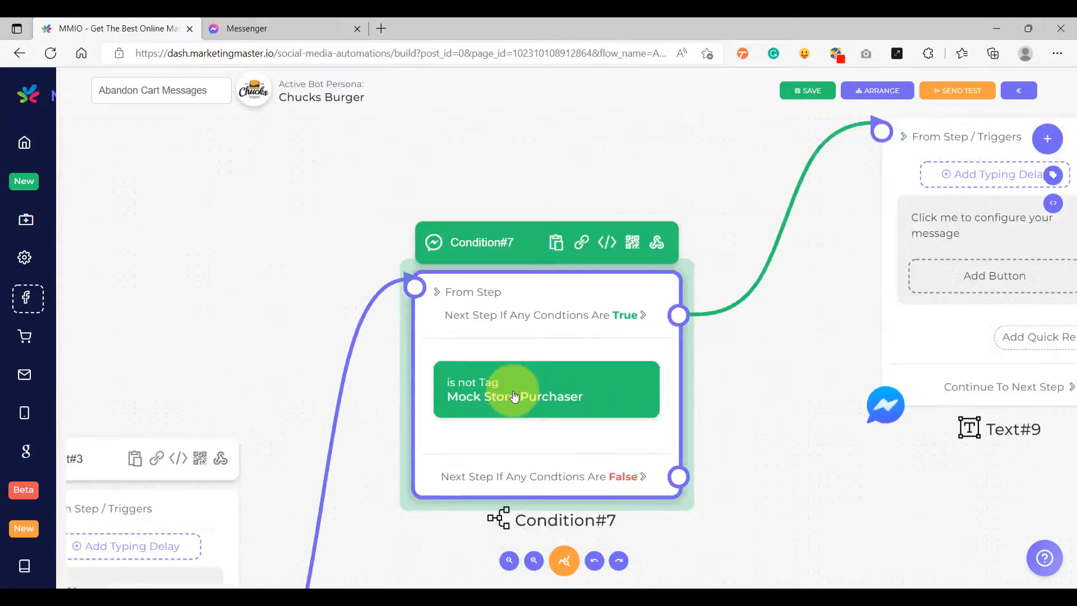
left_click_drag(784, 291, 500, 353)
scroll(608, 301, "up", 4)
scroll(596, 301, "down", 3)
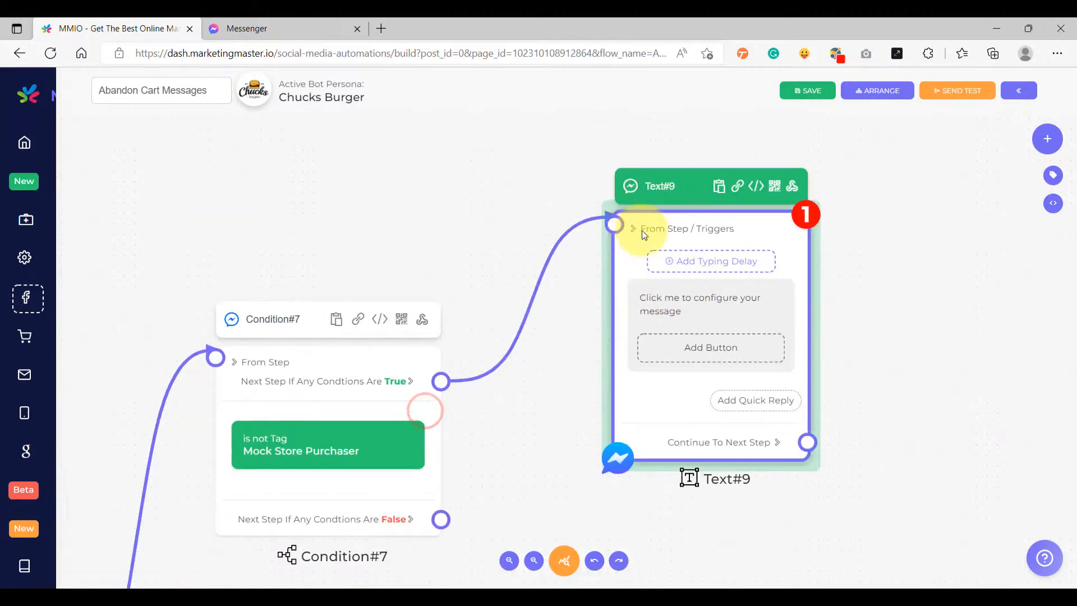
scroll(370, 413, "up", 3)
scroll(369, 409, "up", 4)
scroll(473, 335, "down", 4)
left_click_drag(720, 301, 452, 412)
scroll(452, 412, "down", 1)
scroll(448, 377, "down", 1)
left_click_drag(497, 353, 452, 375)
scroll(533, 383, "up", 5)
scroll(533, 382, "down", 5)
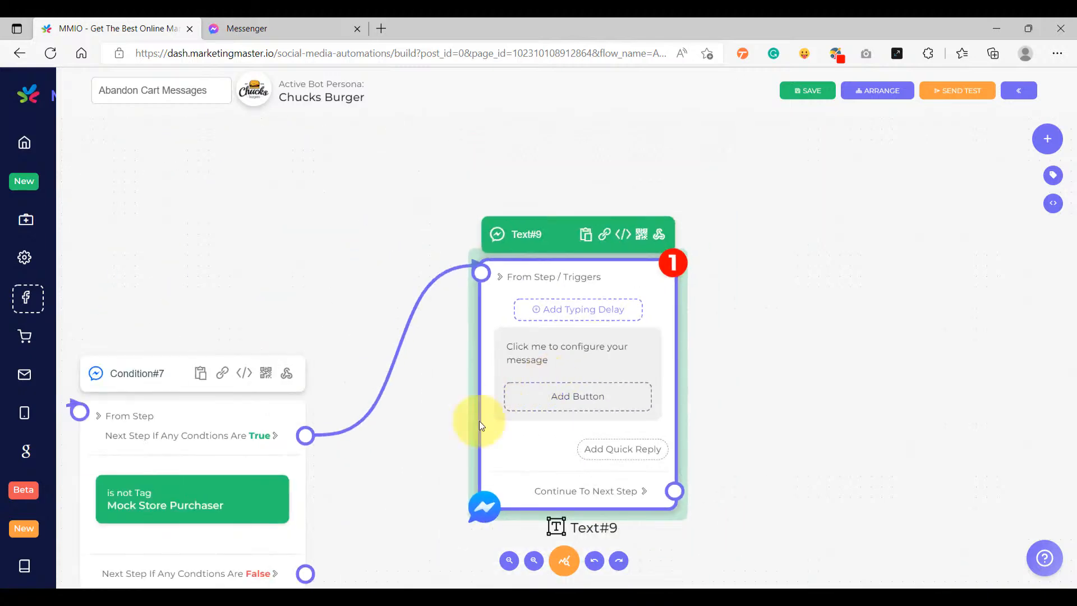
left_click_drag(376, 483, 617, 401)
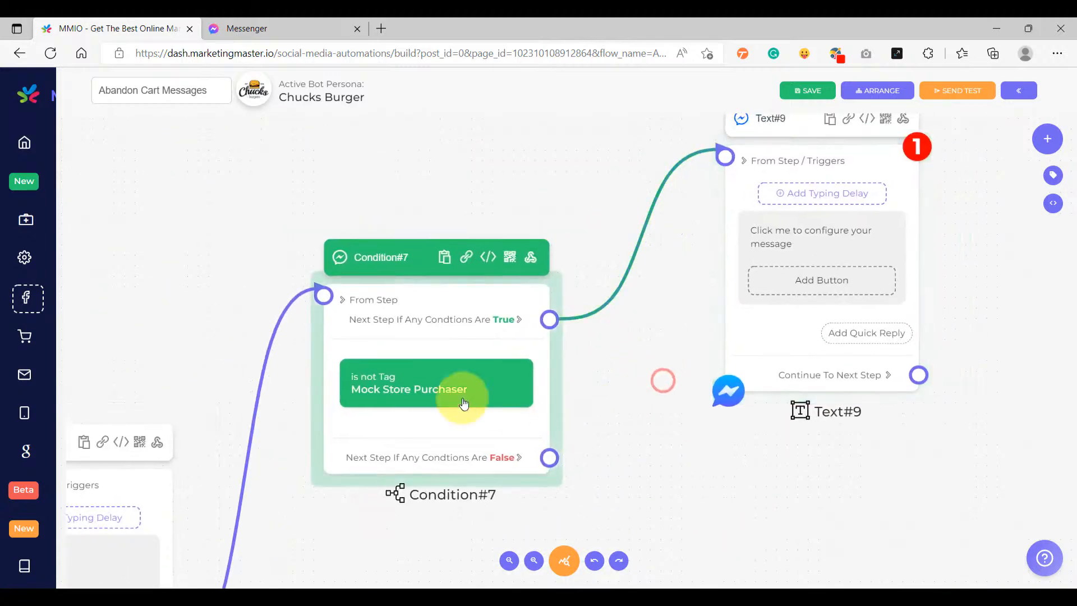
scroll(360, 391, "up", 4)
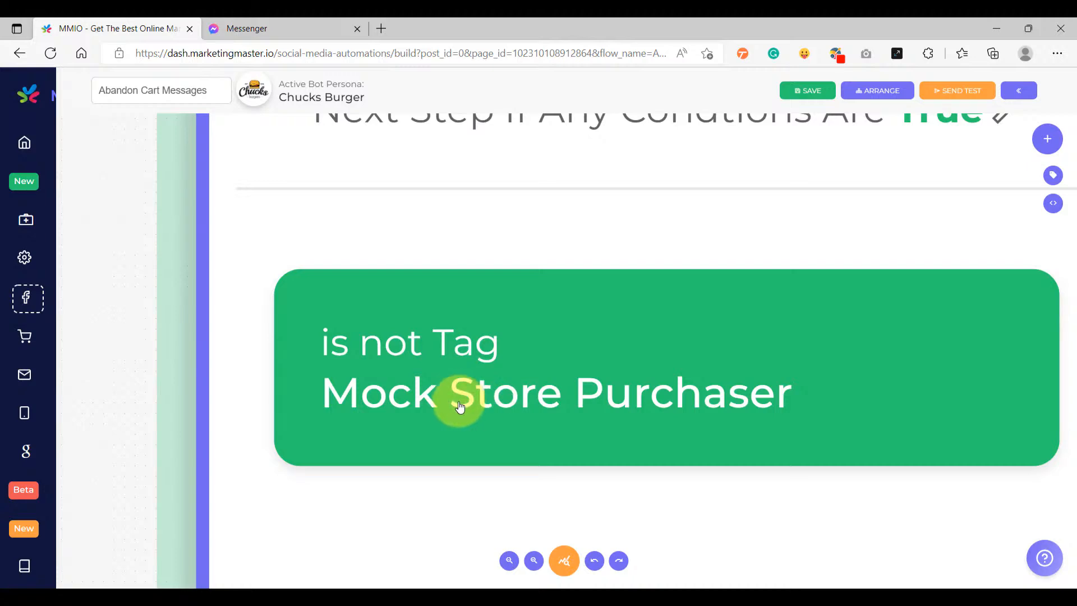
- Rename the Condition block on quick reply "1" as "Message 1"
scroll(599, 402, "down", 5)
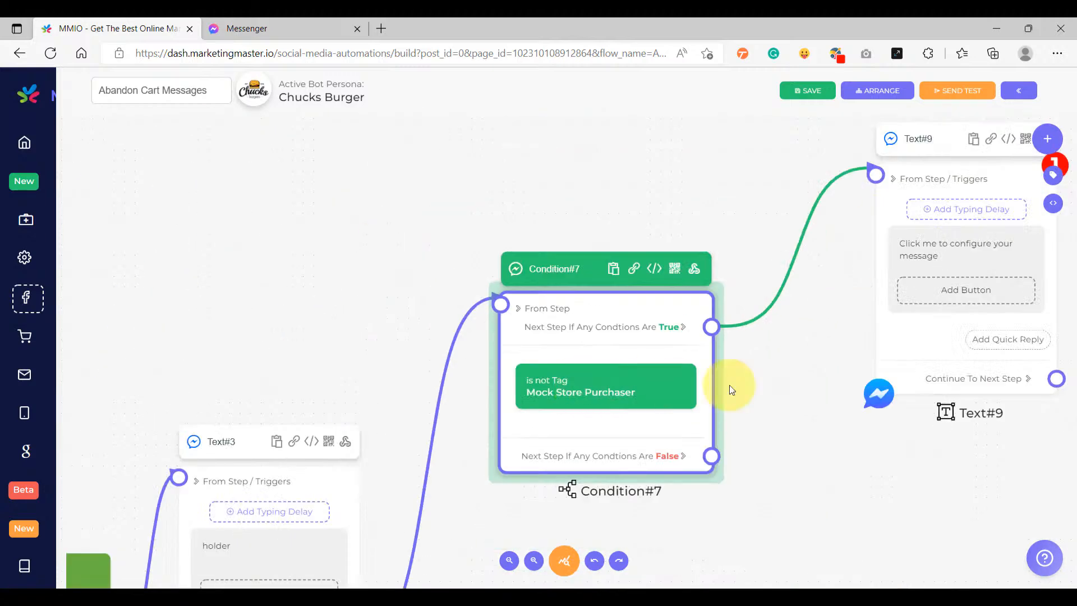
left_click_drag(801, 367, 750, 368)
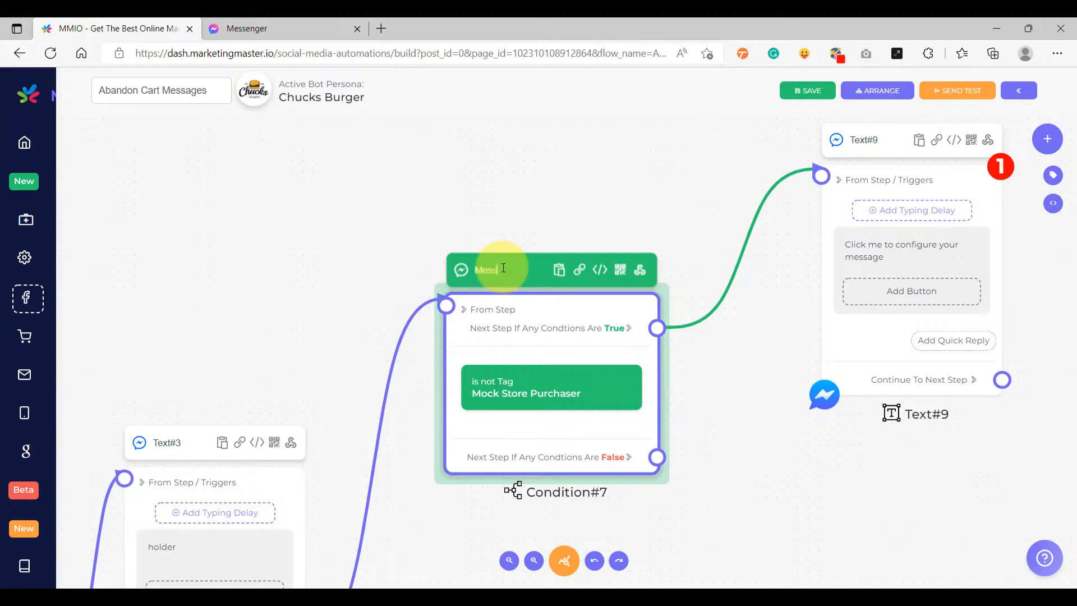
left_click(757, 366)
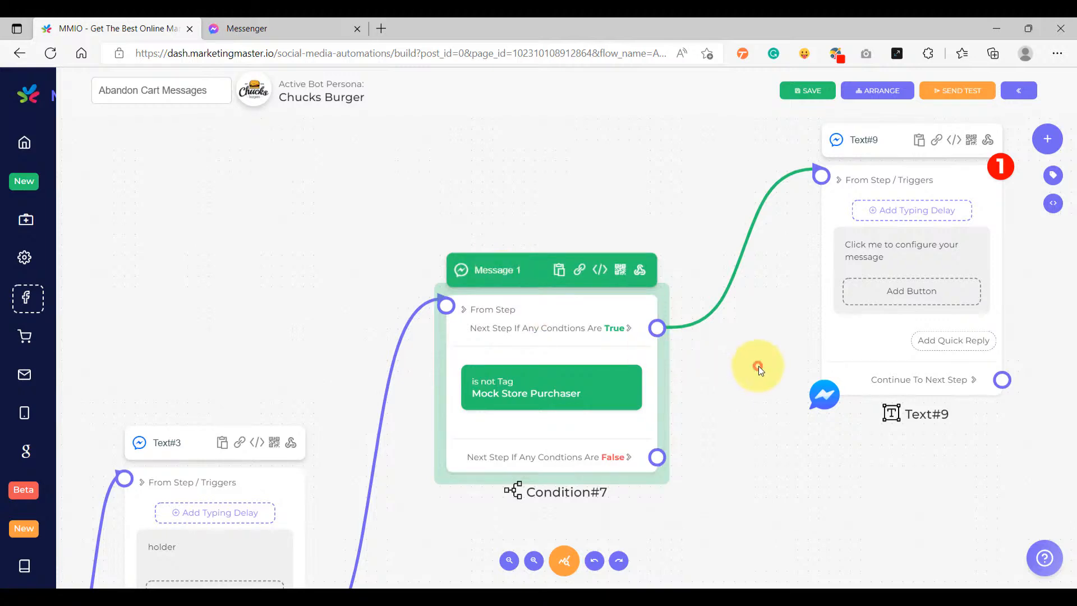
- Duplicate the Message 1 condition, place the copy below the original, and connect it to quick reply "2"
scroll(757, 366, "down", 5)
left_click_drag(734, 452, 649, 314)
left_click_drag(651, 380, 612, 312)
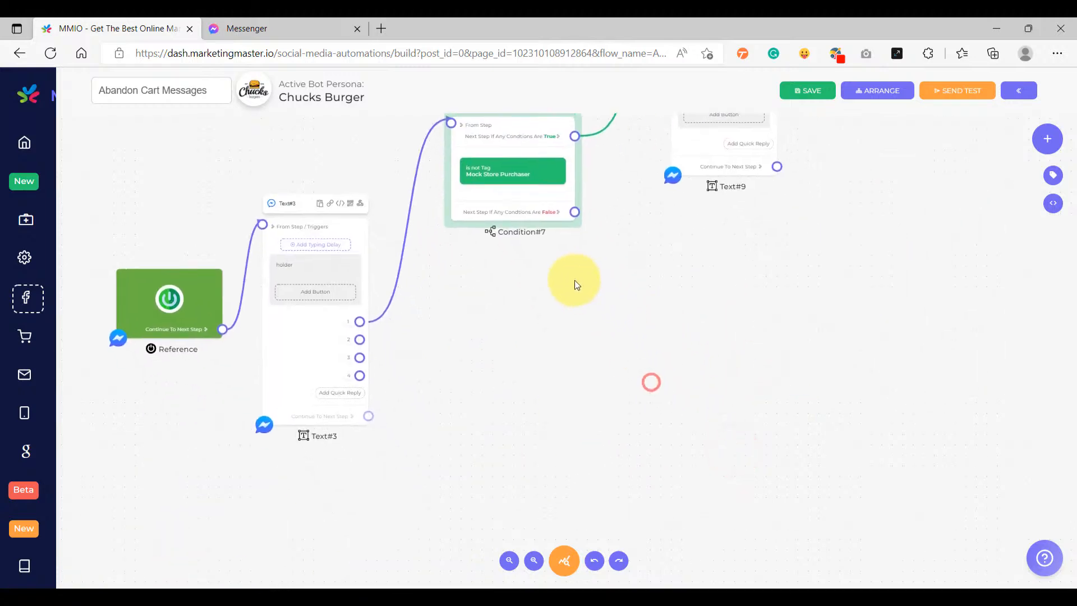
right_click(502, 216)
left_click(527, 247)
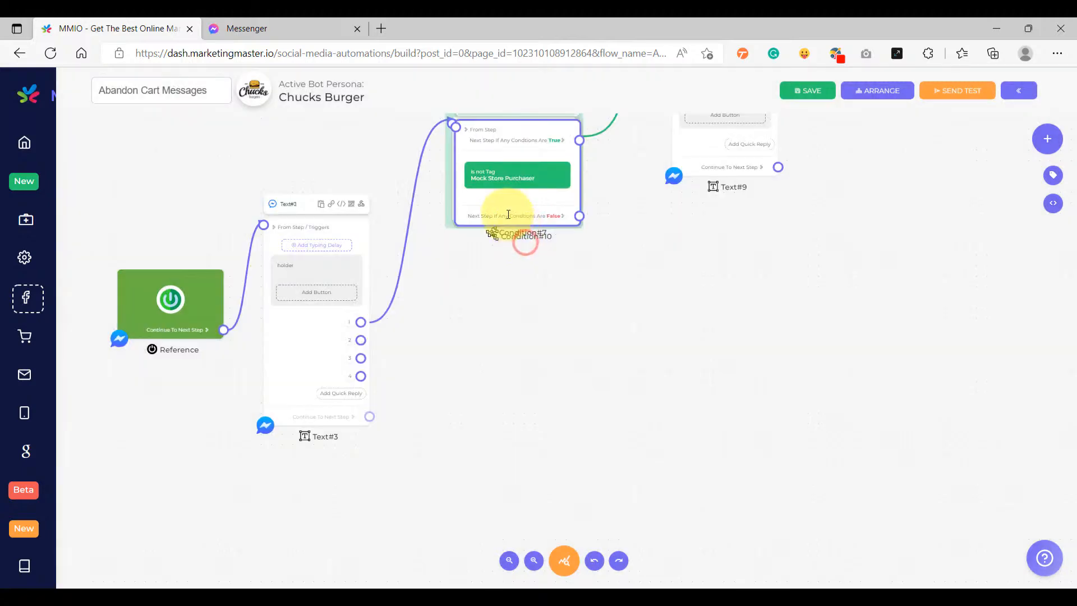
left_click_drag(363, 341, 427, 325)
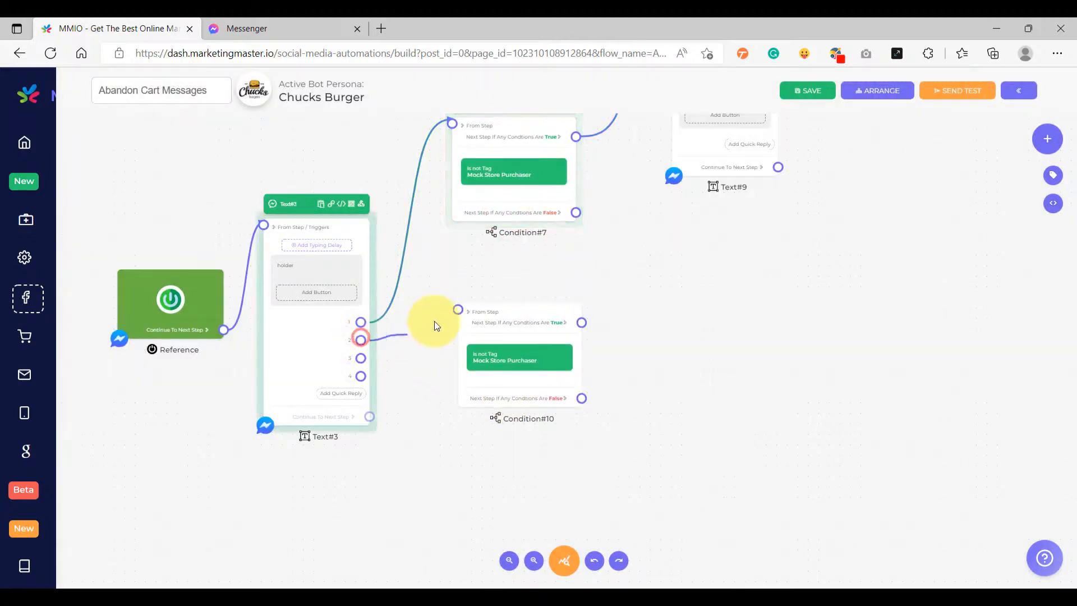
left_click_drag(510, 312, 563, 297)
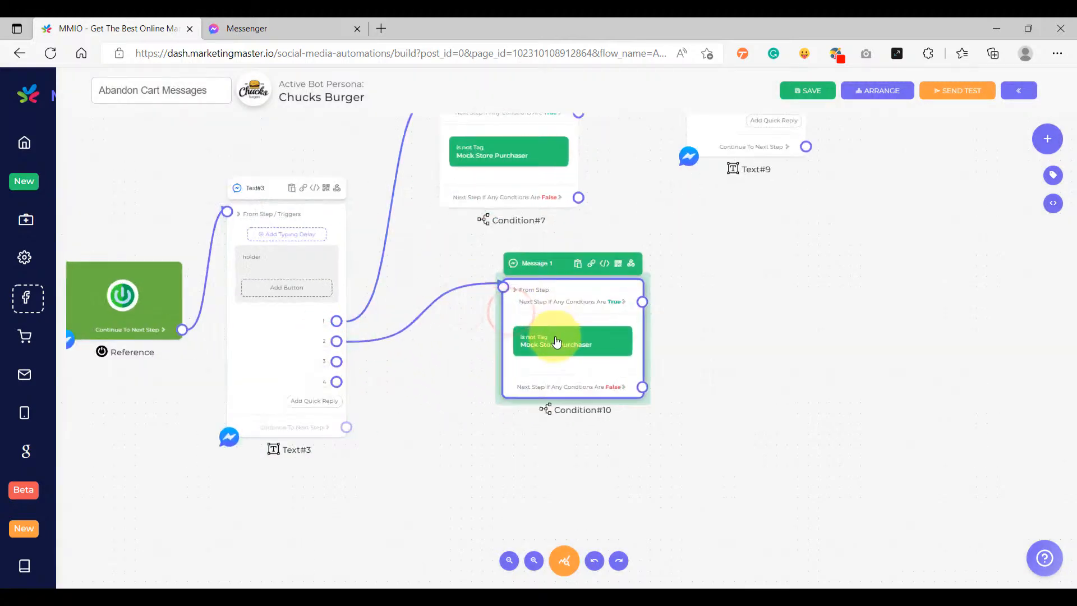
left_click_drag(751, 318, 638, 339)
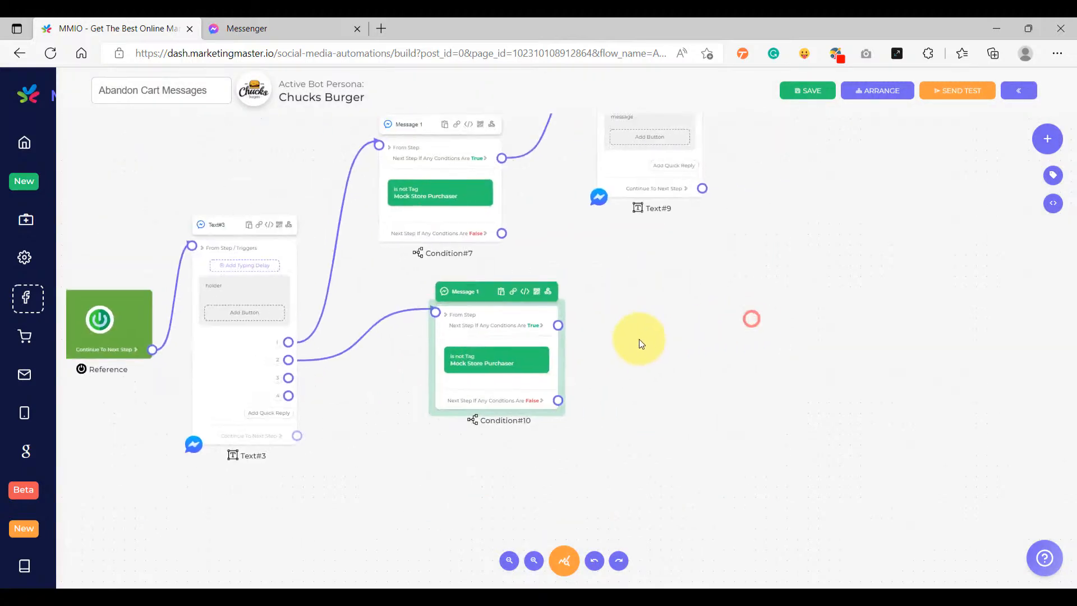
- Connect a new Text block to the True output of the condition on quick reply "2"
left_click_drag(535, 326, 668, 262)
left_click(663, 249)
left_click_drag(498, 313, 481, 315)
left_click_drag(558, 439, 668, 326)
- Duplicate the tag condition again, place the copy below the second condition, and connect it to quick reply "3"
left_click_drag(307, 321, 292, 393)
right_click(513, 291)
left_click(537, 323)
left_click_drag(522, 280, 489, 389)
left_click_drag(345, 340, 457, 368)
- Connect a new Text block to the True output of the condition on quick reply "3"
left_click_drag(579, 377, 729, 361)
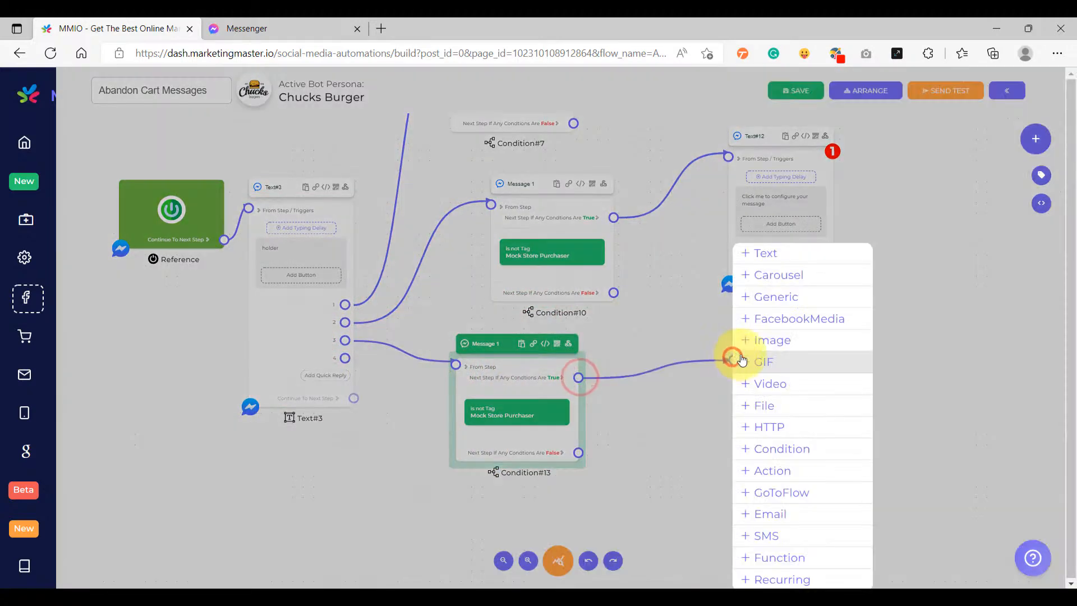
left_click(775, 255)
left_click_drag(647, 472, 692, 335)
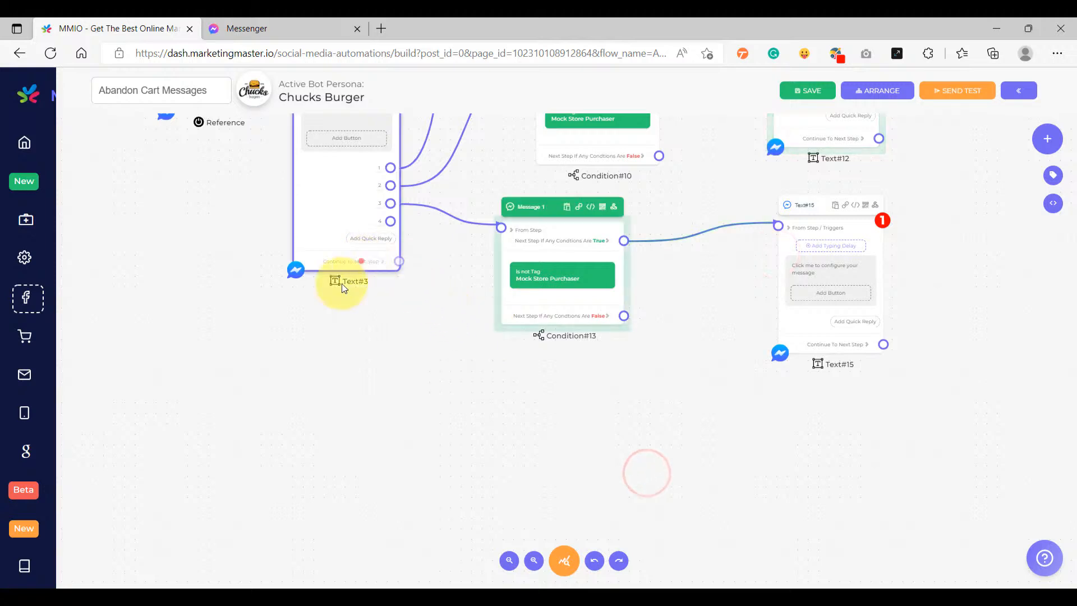
- Connect a new Condition block to quick reply "4" and attach a new Text block to its True output
left_click_drag(361, 263, 292, 322)
left_click_drag(322, 281, 443, 398)
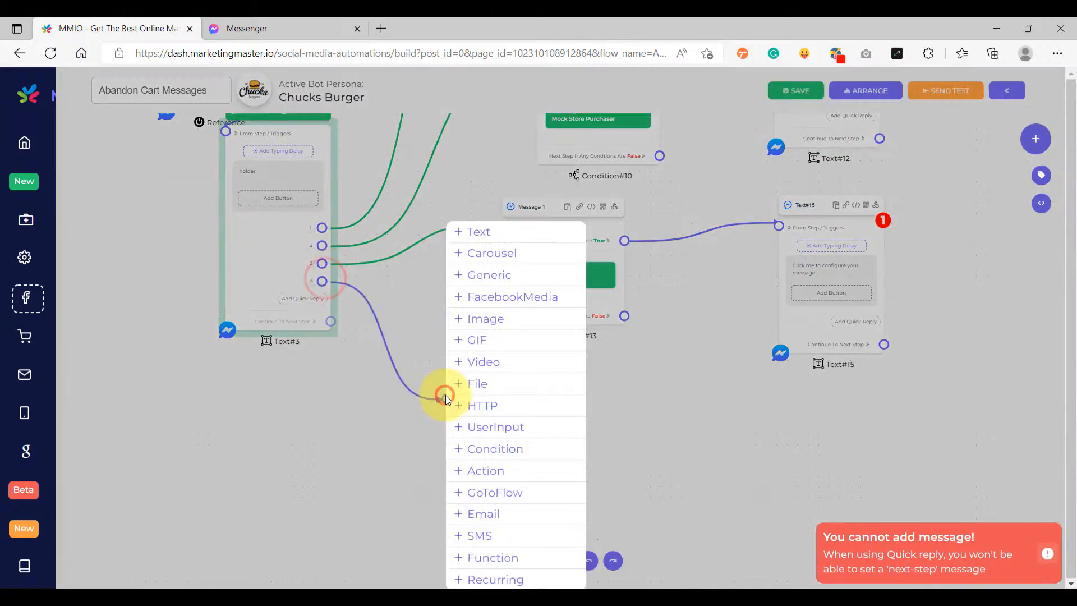
left_click(507, 449)
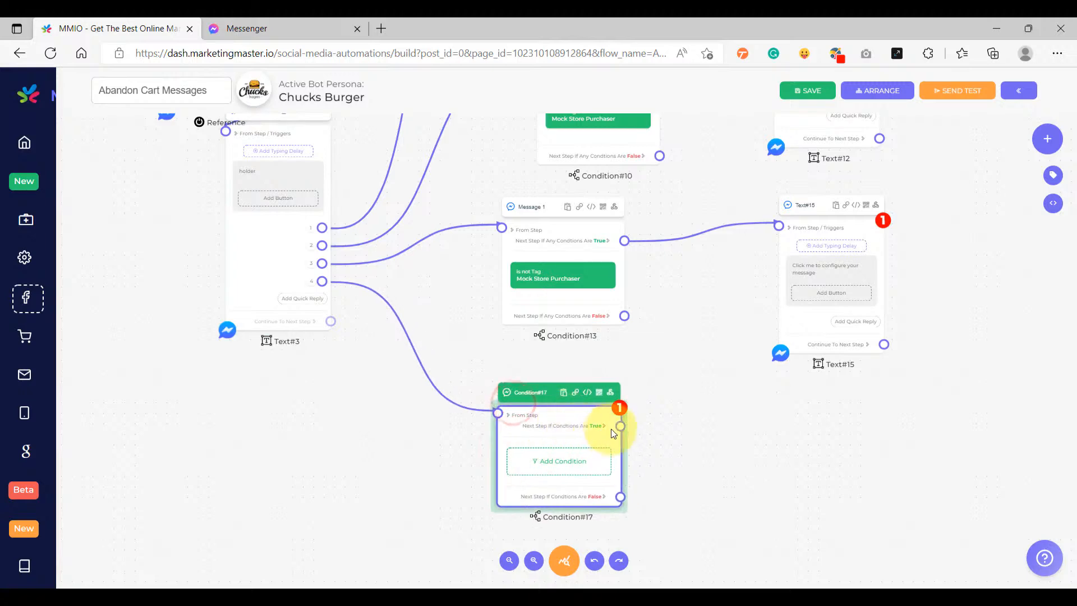
left_click_drag(620, 426, 726, 402)
left_click(766, 253)
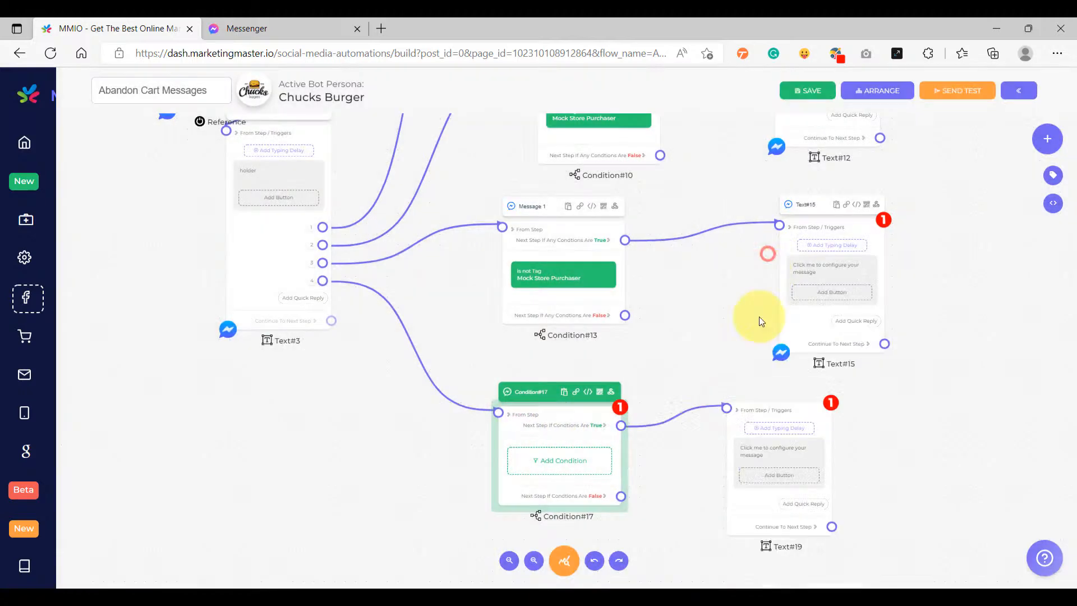
- Configure the condition on quick reply "4" to require any one condition, adding a Tag condition with the value Mock Store Purchaser
scroll(555, 280, "up", 10)
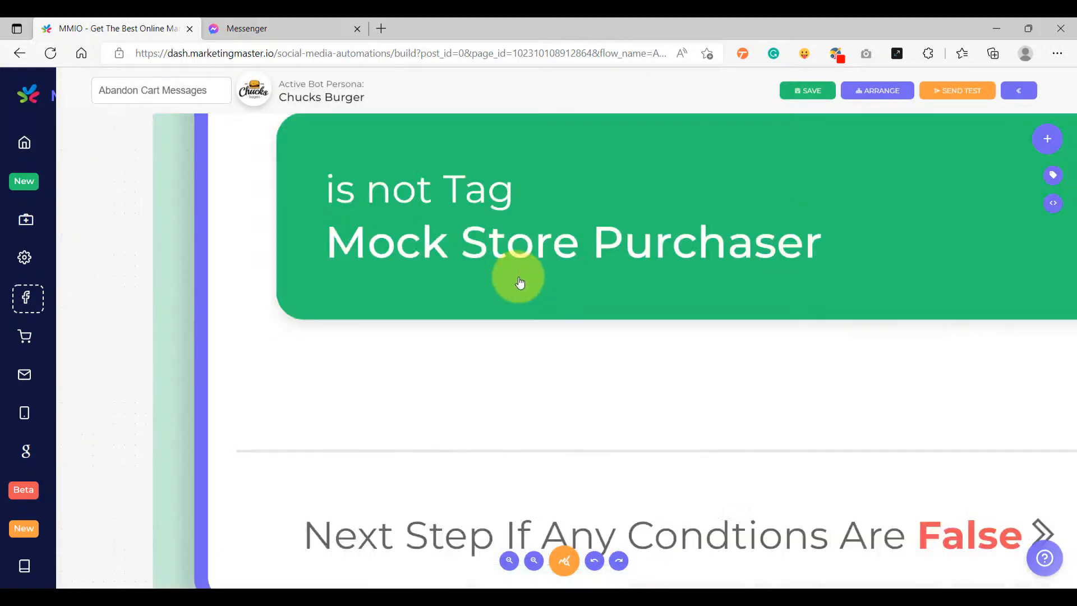
scroll(552, 269, "down", 6)
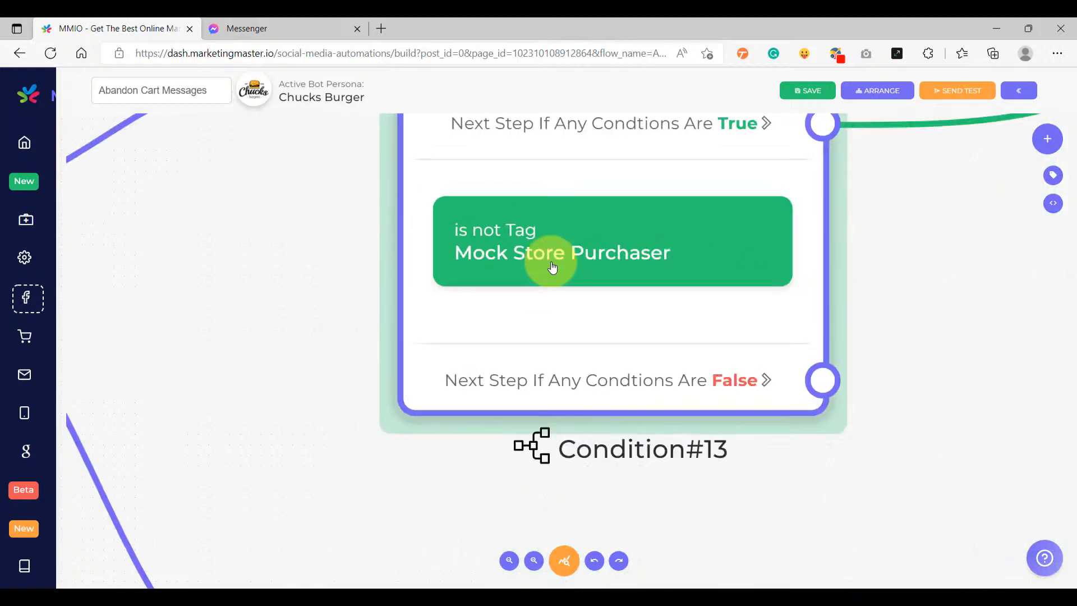
scroll(549, 264, "down", 2)
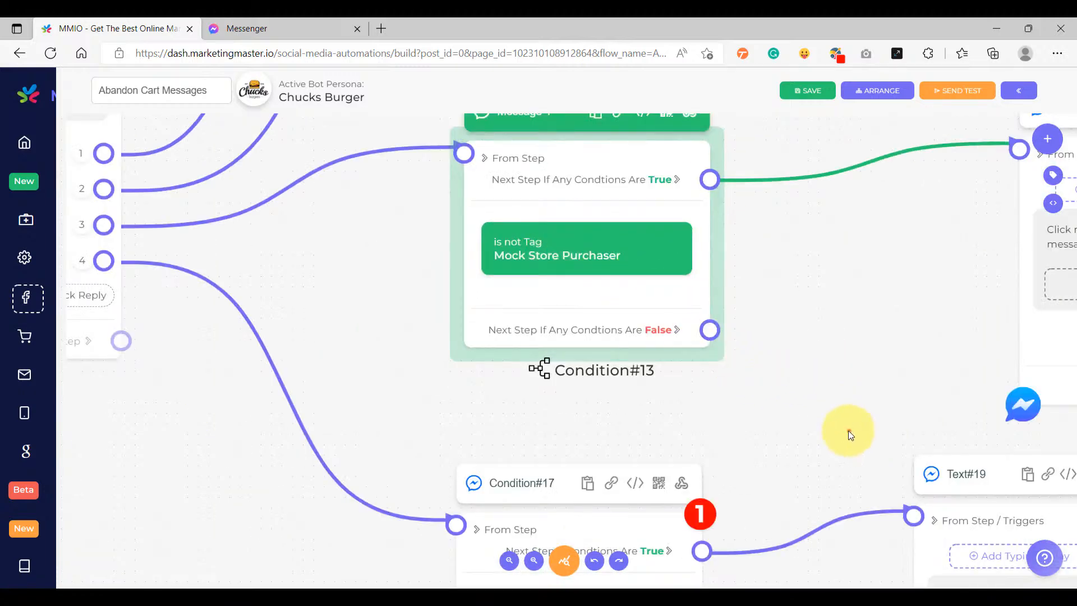
left_click_drag(849, 431, 563, 268)
left_click_drag(503, 328, 613, 274)
left_click(411, 394)
left_click(566, 269)
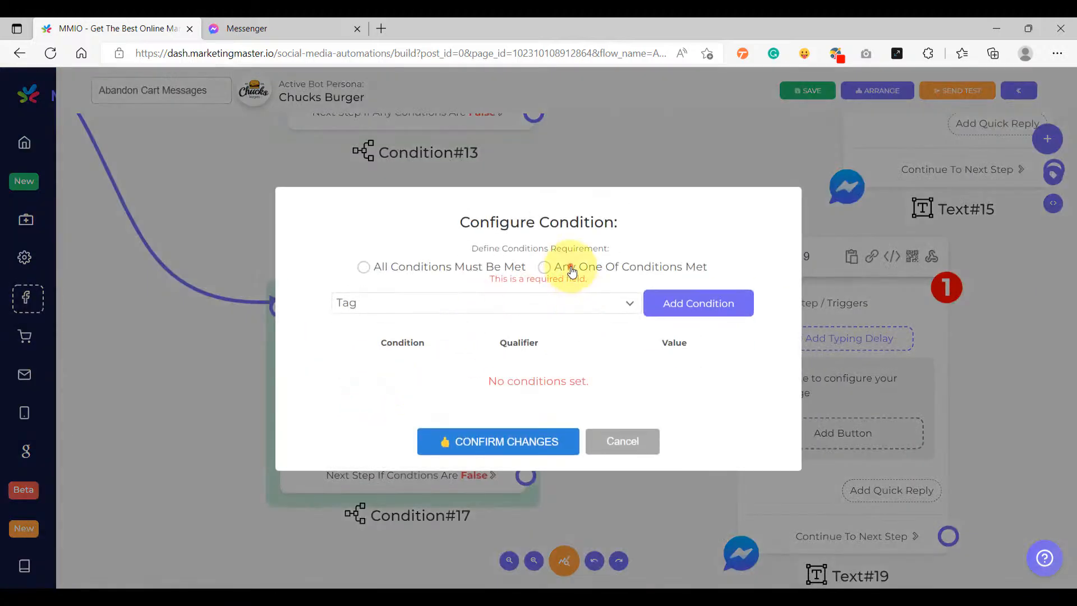
left_click(714, 308)
left_click(616, 375)
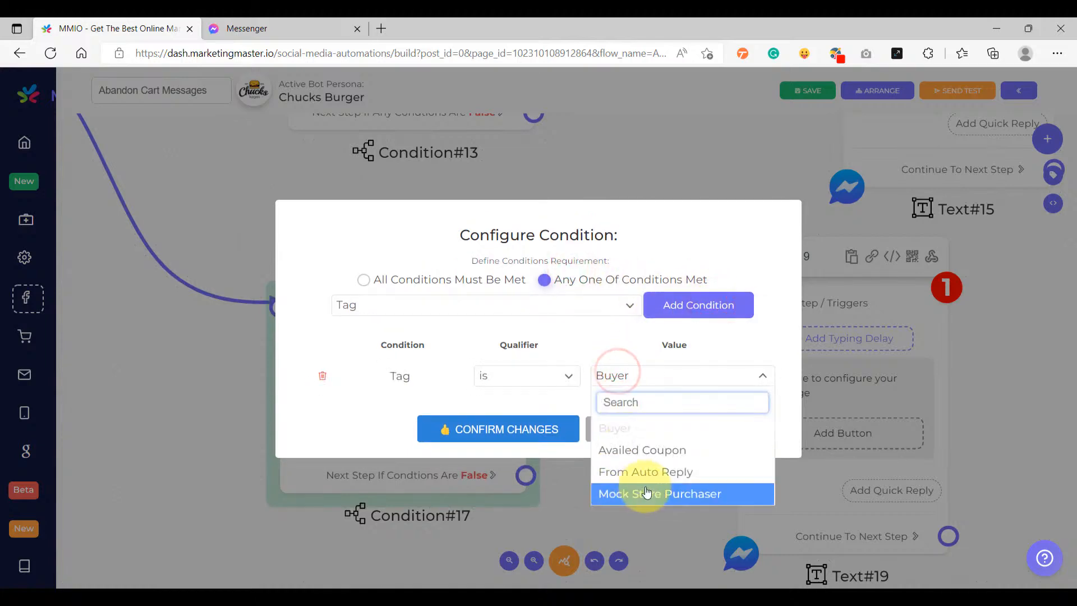
left_click(673, 497)
left_click(486, 429)
scroll(488, 415, "down", 5)
left_click_drag(555, 317, 447, 459)
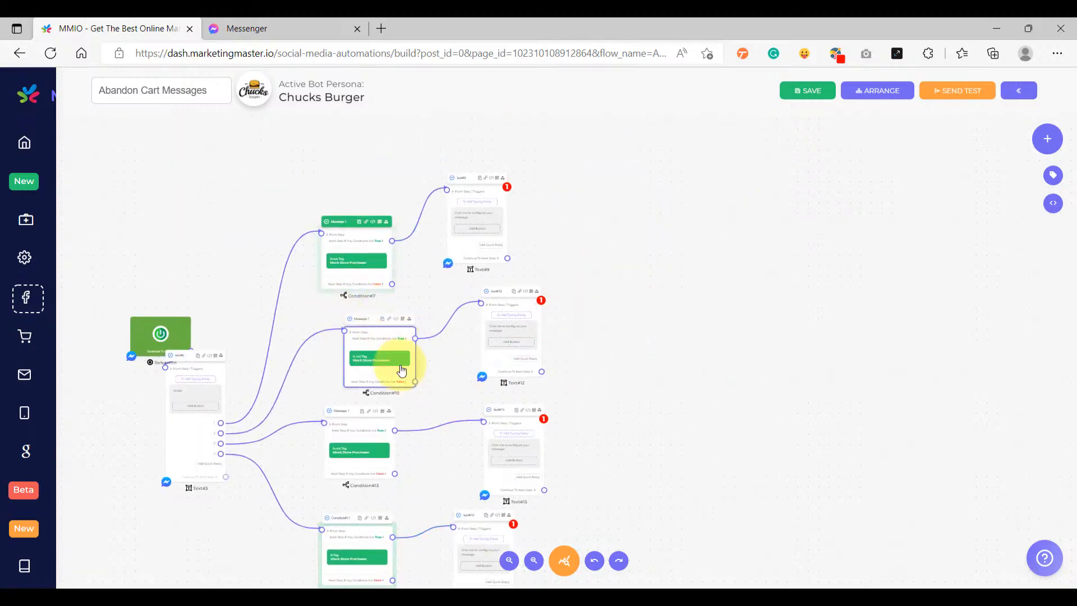
left_click(379, 357)
mouse_move(460, 370)
left_mouse_down()
mouse_move(433, 415)
mouse_move(464, 377)
left_mouse_up()
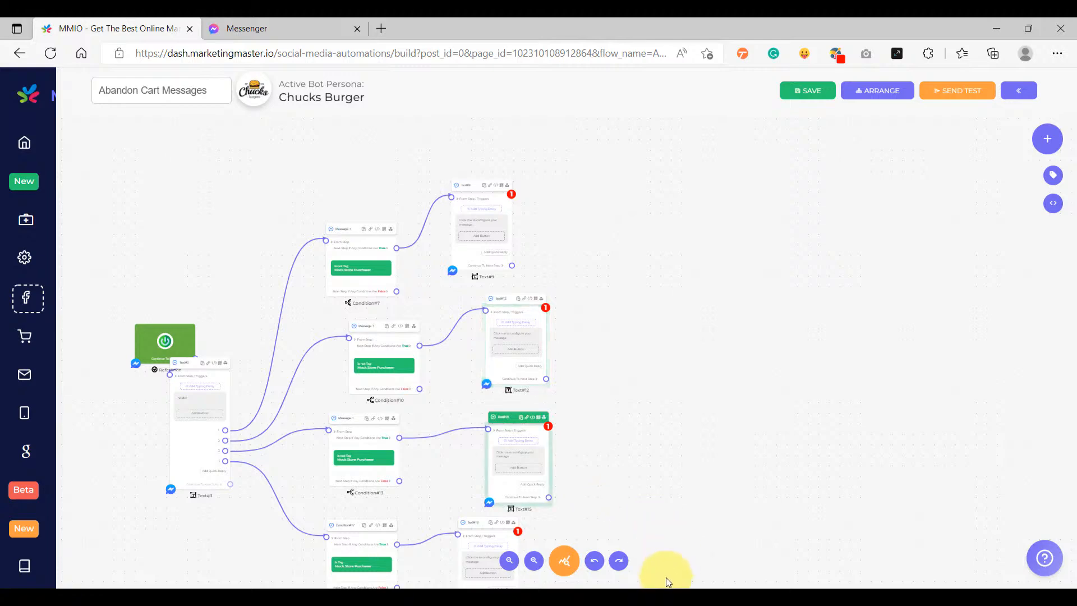
- Switch to the Abandon Cart Recovery Scripts Template in Google Docs and copy the message body under AFTER 15 MINUTES
left_click_drag(615, 275, 578, 471)
scroll(425, 443, "up", 5)
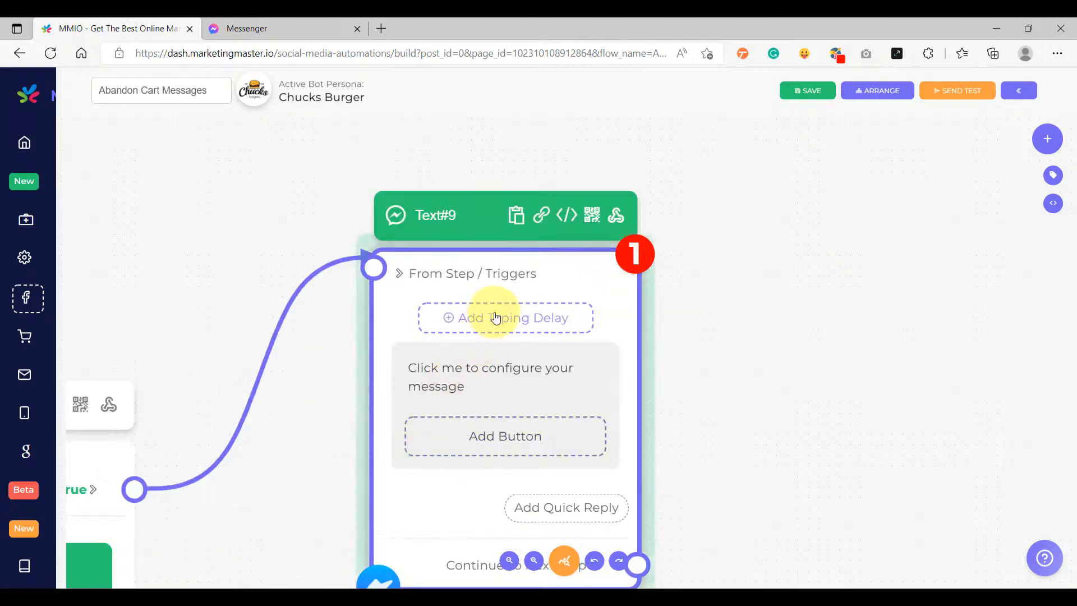
left_click_drag(509, 266, 405, 236)
scroll(404, 235, "down", 5)
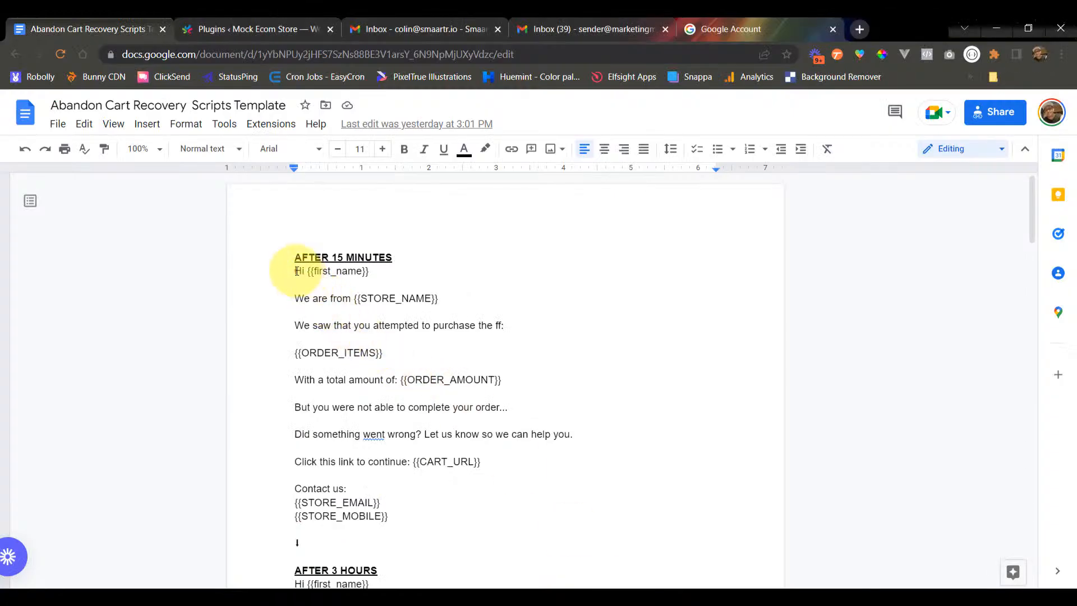
left_click_drag(297, 272, 398, 515)
right_click(399, 470)
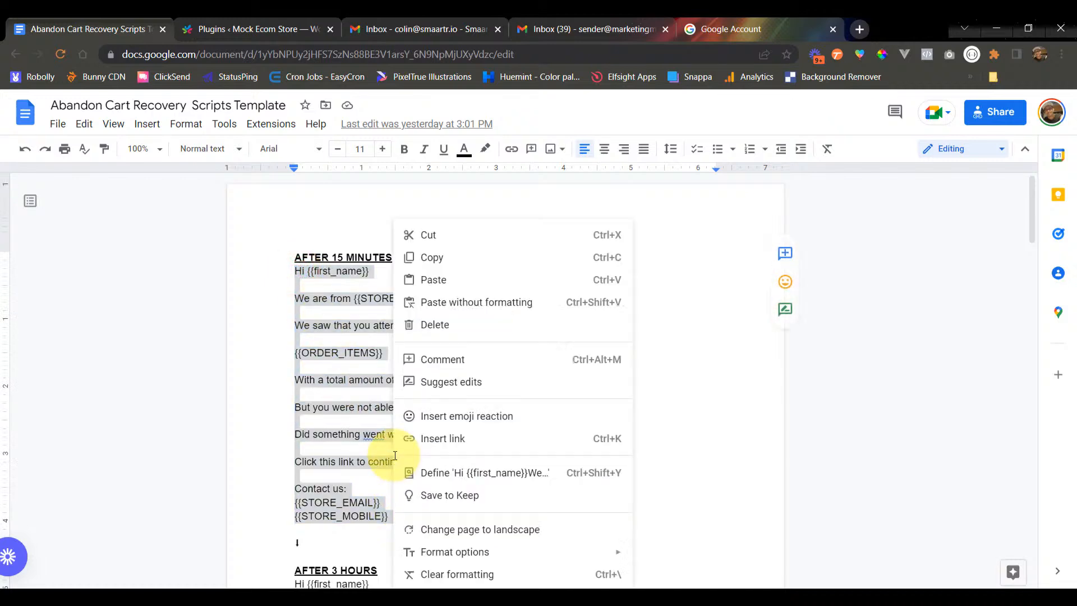
left_click(442, 249)
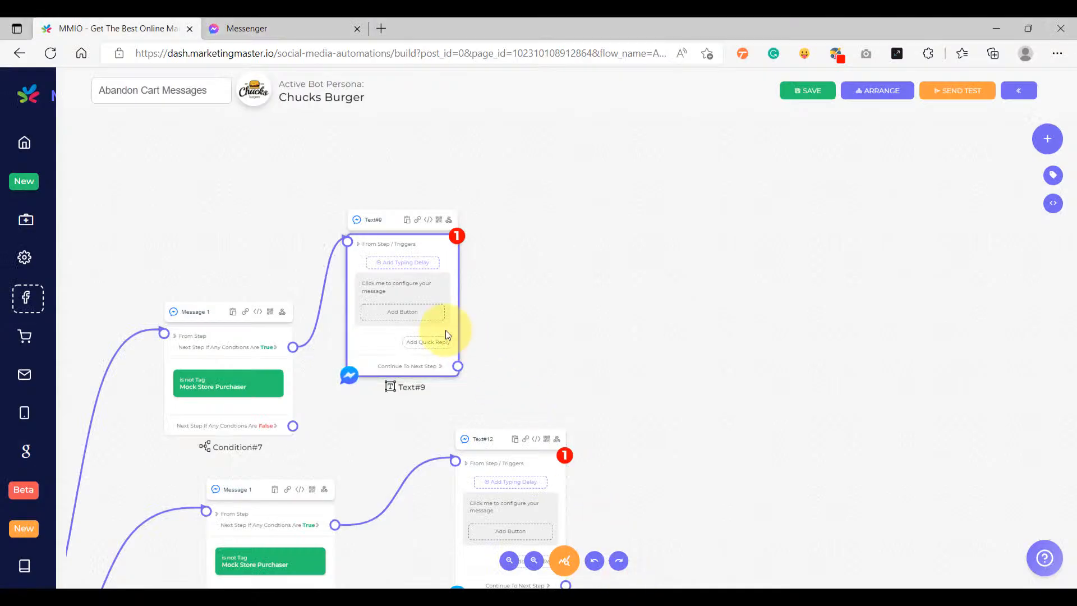
- Back in the MMIO flow, paste the copied 15-minute script into the Text block on quick reply "1" and confirm the changes
left_click(381, 291)
left_click(432, 308)
right_click(517, 317)
left_click(510, 387)
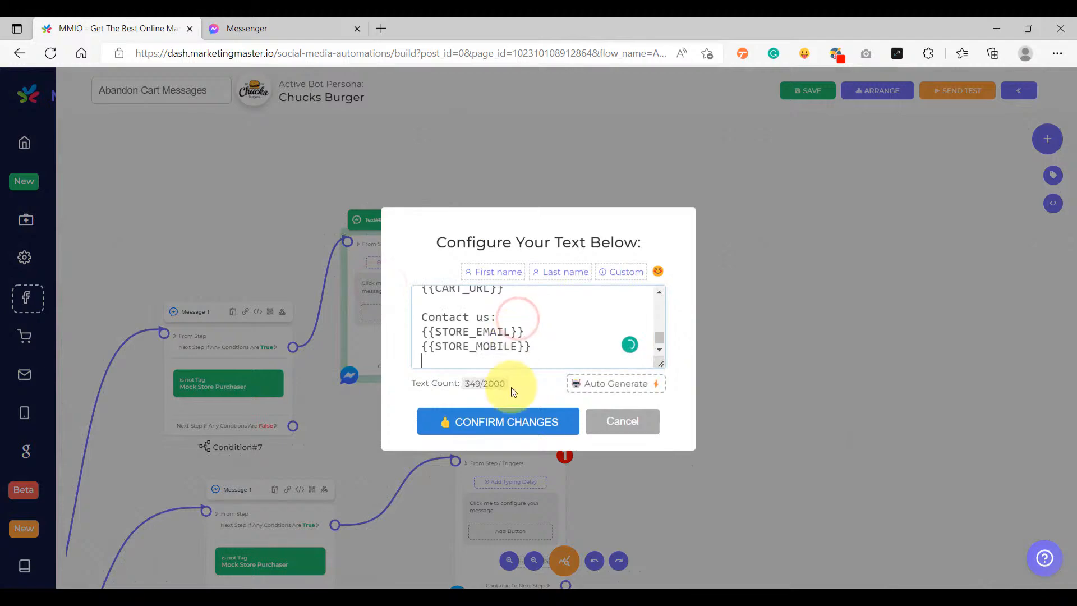
left_click(494, 422)
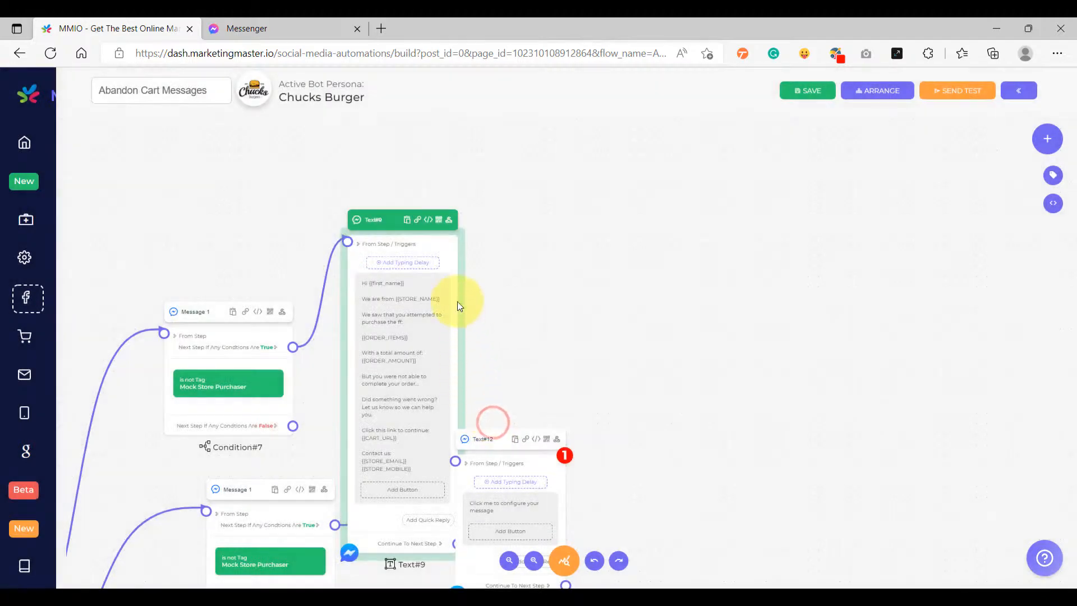
- Reopen the first Text block's message and review the {{STORE_EMAIL}} and {{STORE_MOBILE}} contact placeholders
scroll(496, 239, "down", 3)
scroll(512, 394, "up", 5)
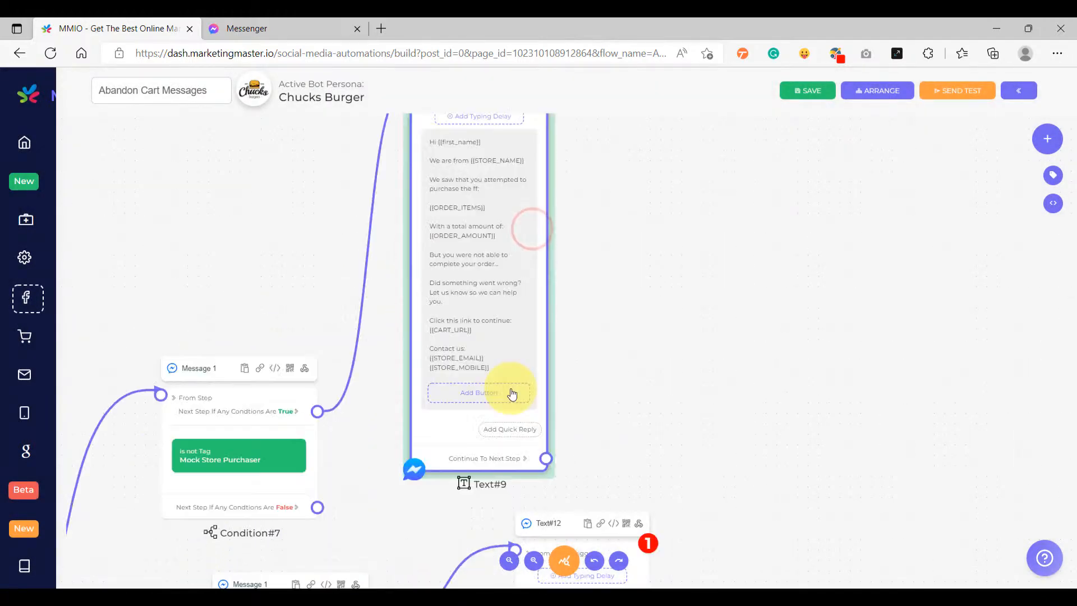
left_click(491, 368)
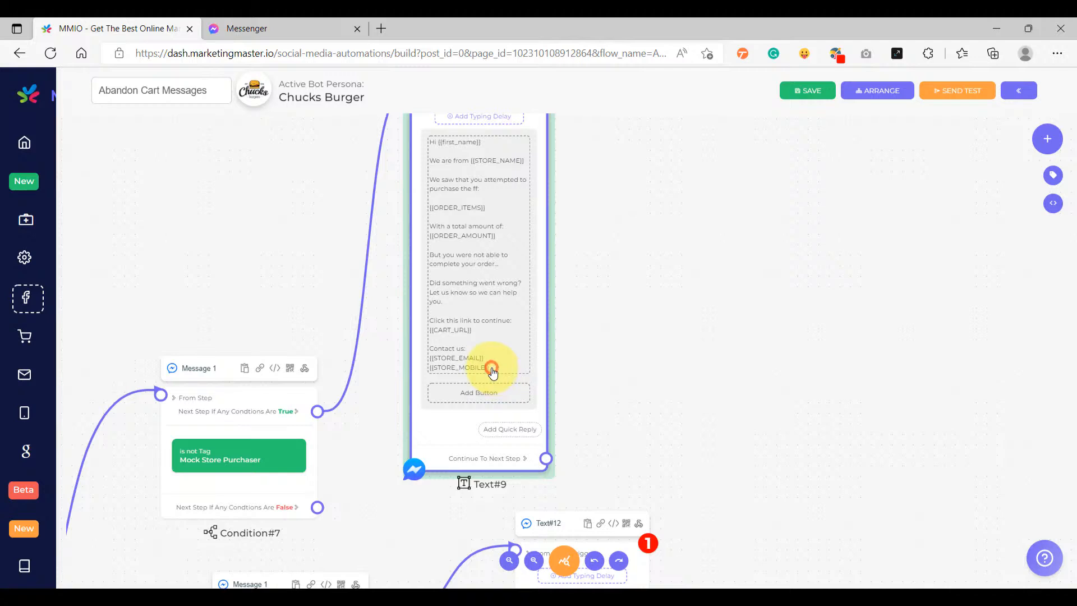
scroll(505, 348, "down", 6)
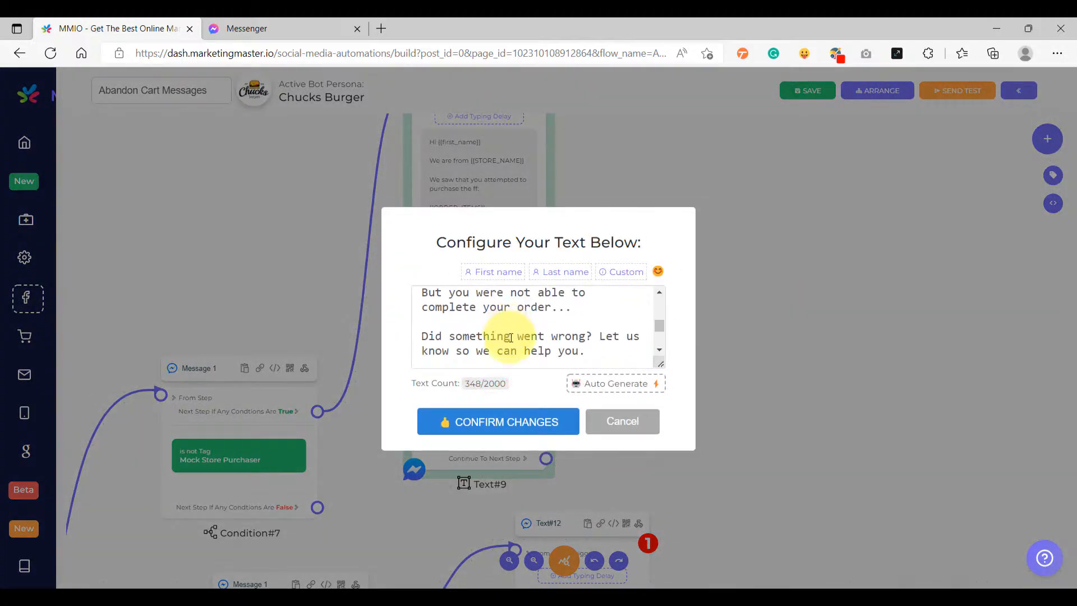
scroll(529, 353, "down", 1)
left_click_drag(523, 336, 420, 336)
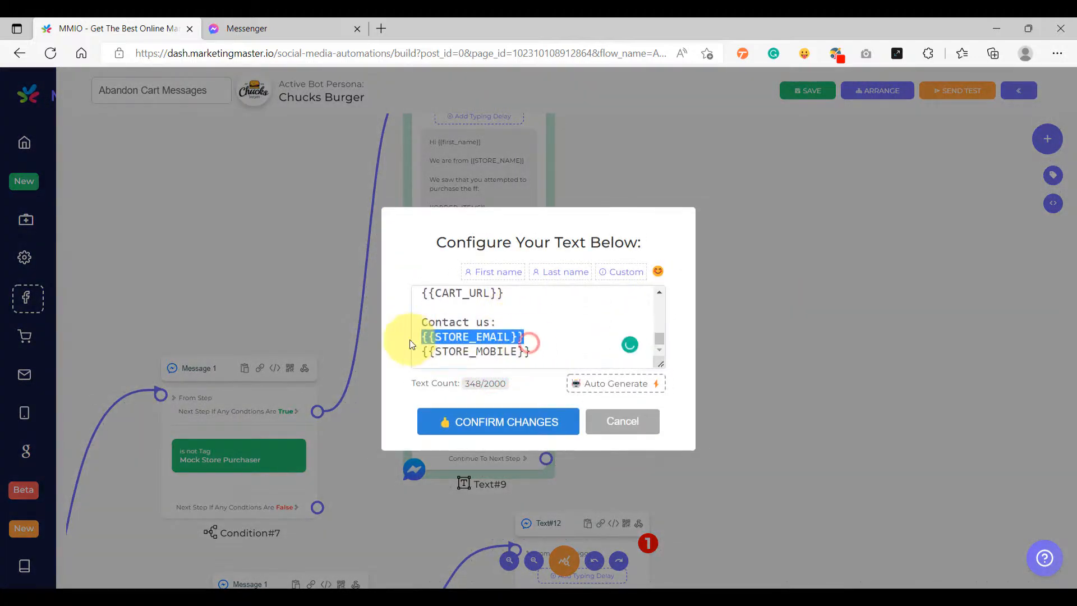
triple_click(539, 350)
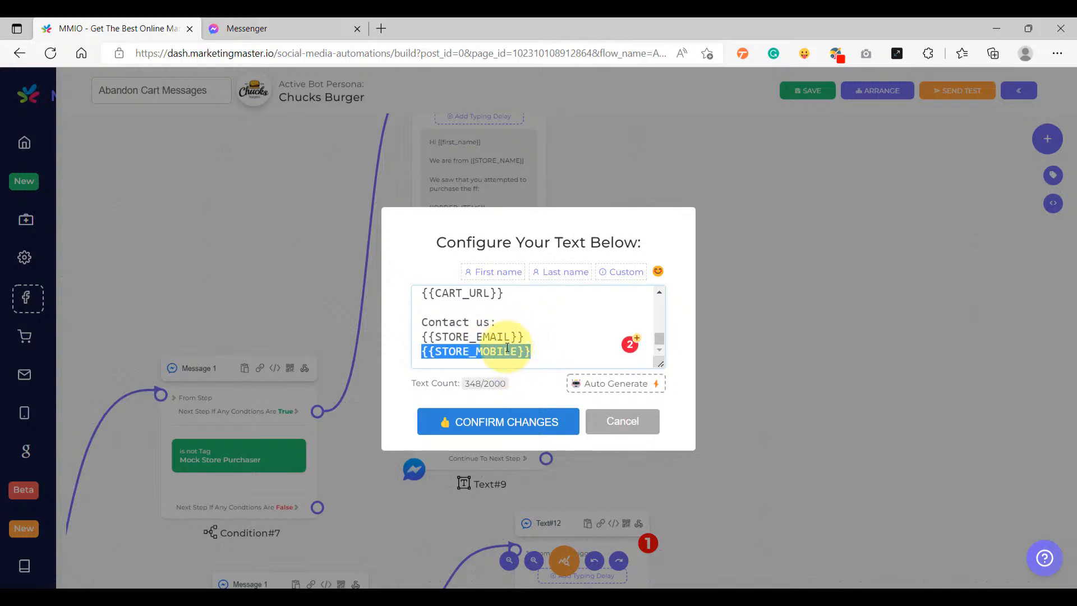
scroll(495, 350, "up", 2)
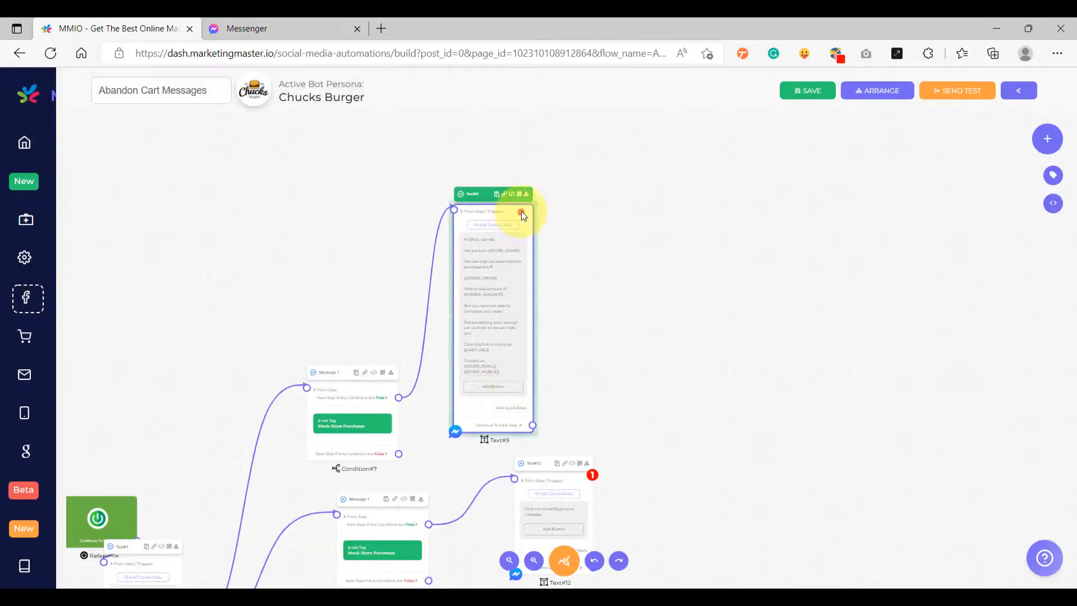
- Nudge the first Text block up slightly, and copy the first AFTER 3 HOURS message body from the Google Docs scripts template
left_click_drag(520, 211, 519, 197)
left_click_drag(651, 443, 596, 279)
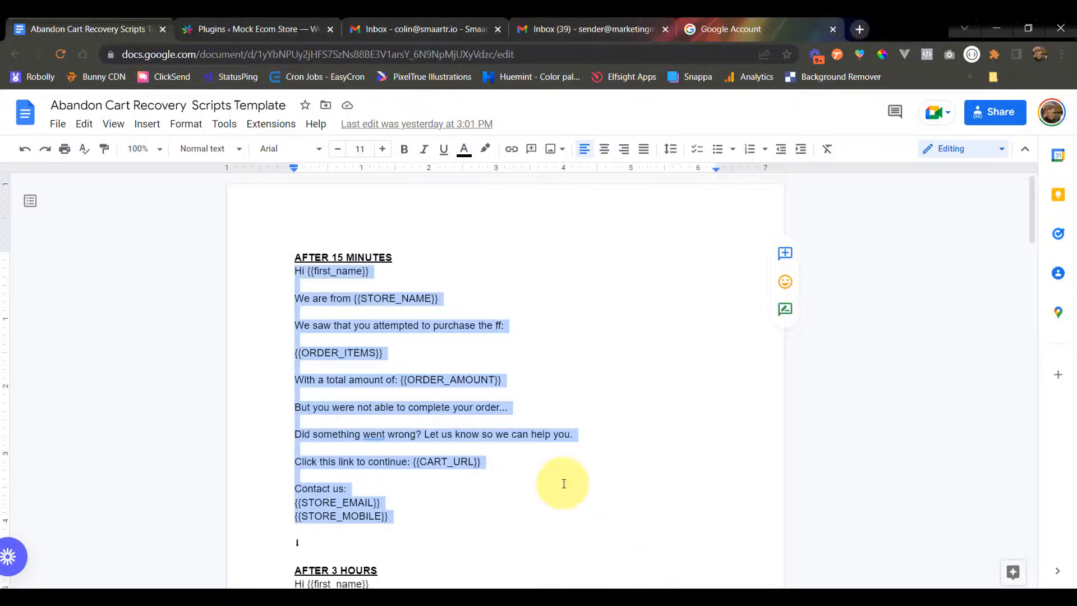
scroll(384, 325, "down", 5)
left_click(299, 305)
scroll(381, 375, "down", 4)
left_click(397, 377, "shift")
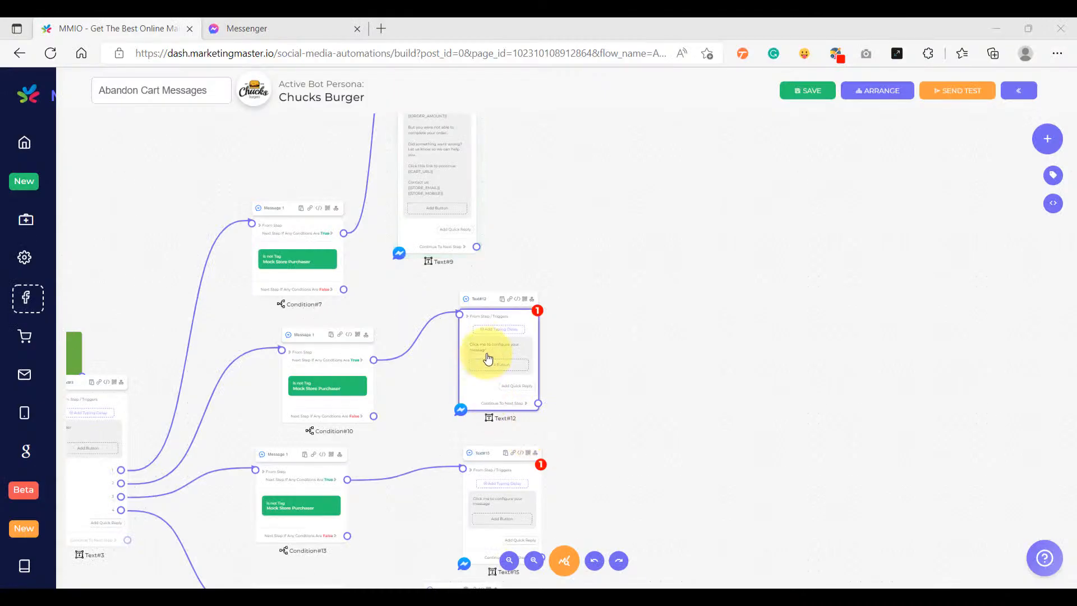
- In the MMIO flow, paste the copied 3-hour script into the Text block on quick reply "2" and confirm the changes
left_click(487, 359)
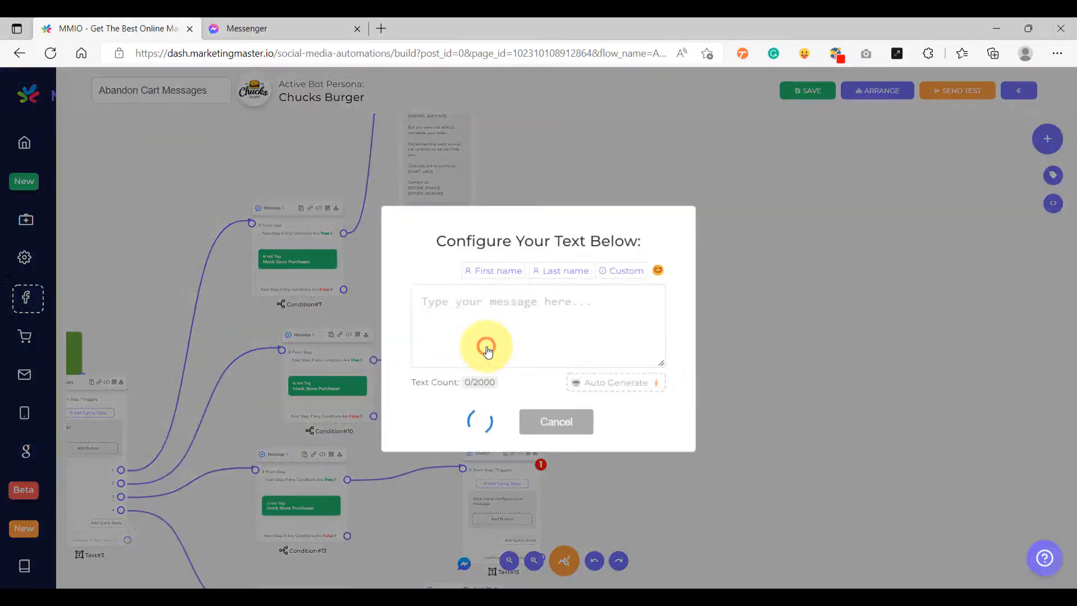
left_click(482, 334)
key("ctrl+v")
left_click(491, 421)
- Rename the condition on quick reply "2" to Message 2
left_click_drag(439, 408, 464, 423)
scroll(384, 377, "up", 5)
left_click(376, 357)
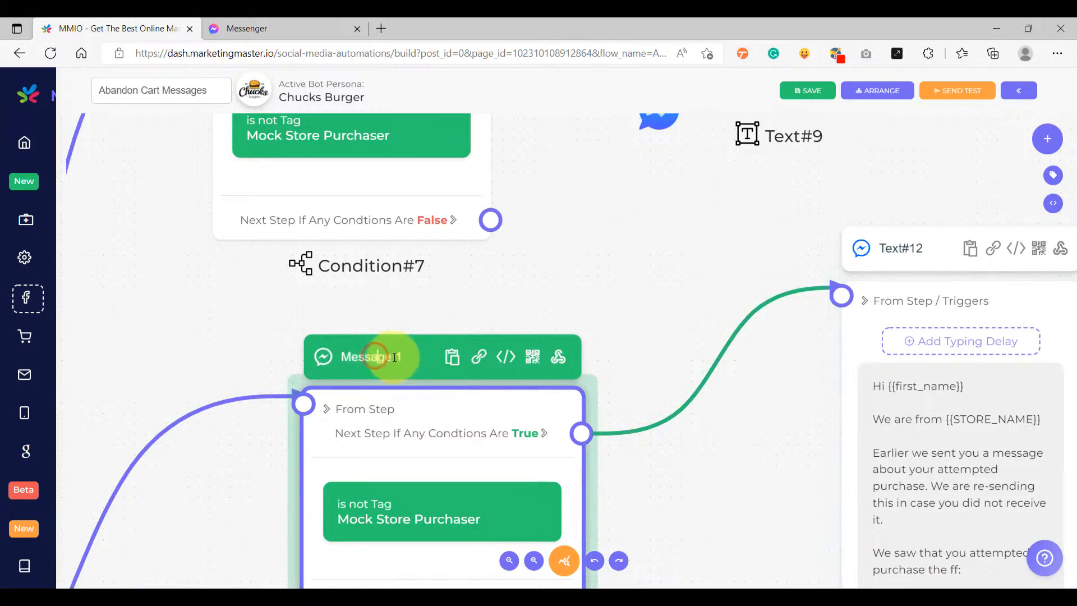
left_click_drag(400, 354, 396, 354)
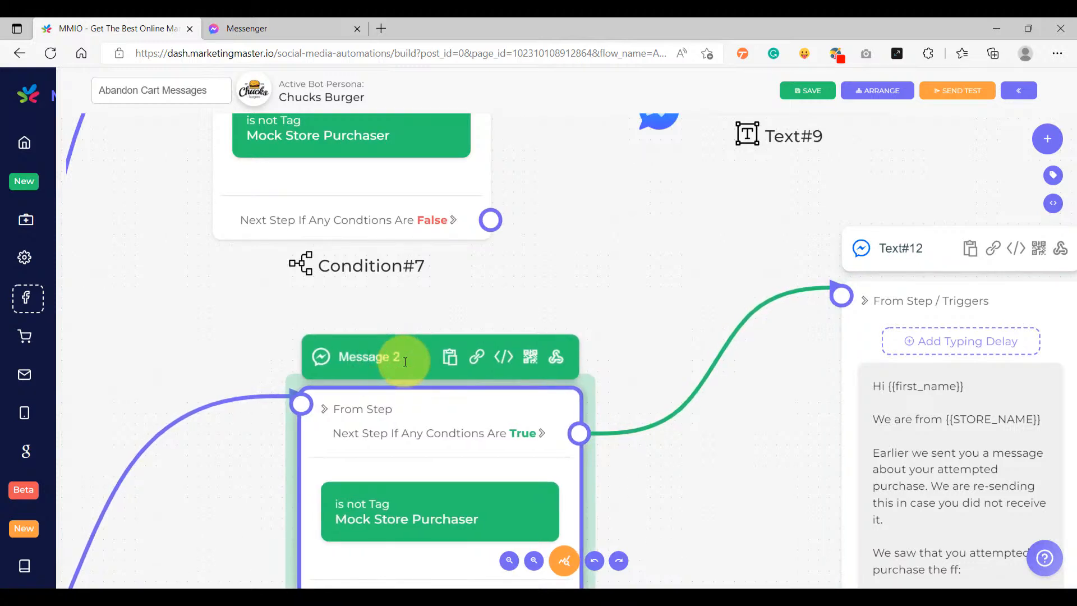
left_click(651, 304)
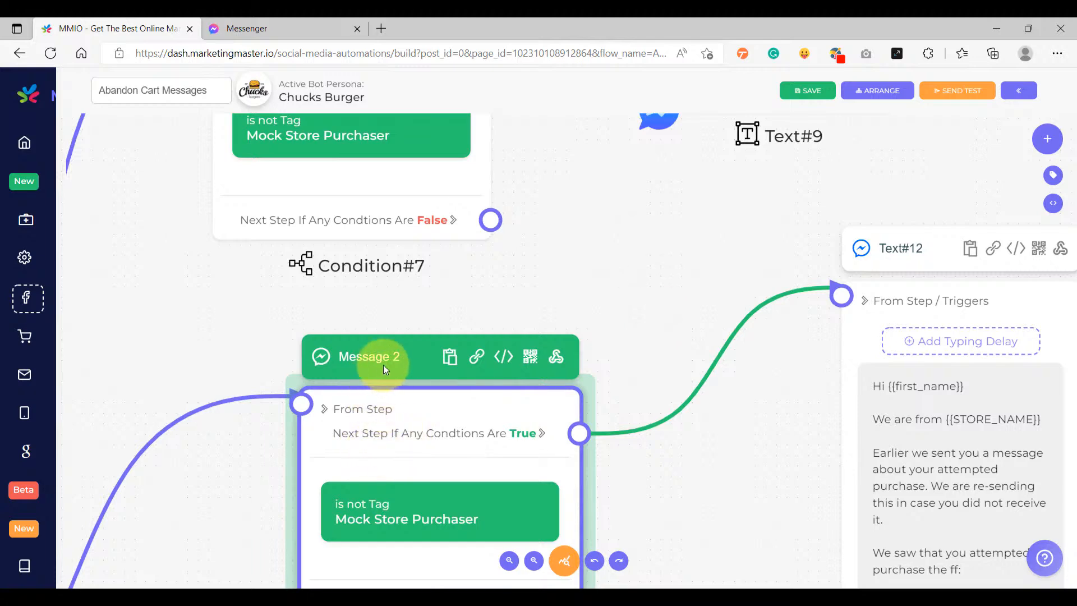
- Move the Text block on quick reply "2" higher on the canvas, above the level of its condition
scroll(382, 365, "up", 2)
scroll(382, 365, "down", 4)
left_click_drag(582, 439, 588, 401)
mouse_move(483, 338)
left_mouse_down()
mouse_move(480, 362)
mouse_move(481, 343)
left_mouse_up()
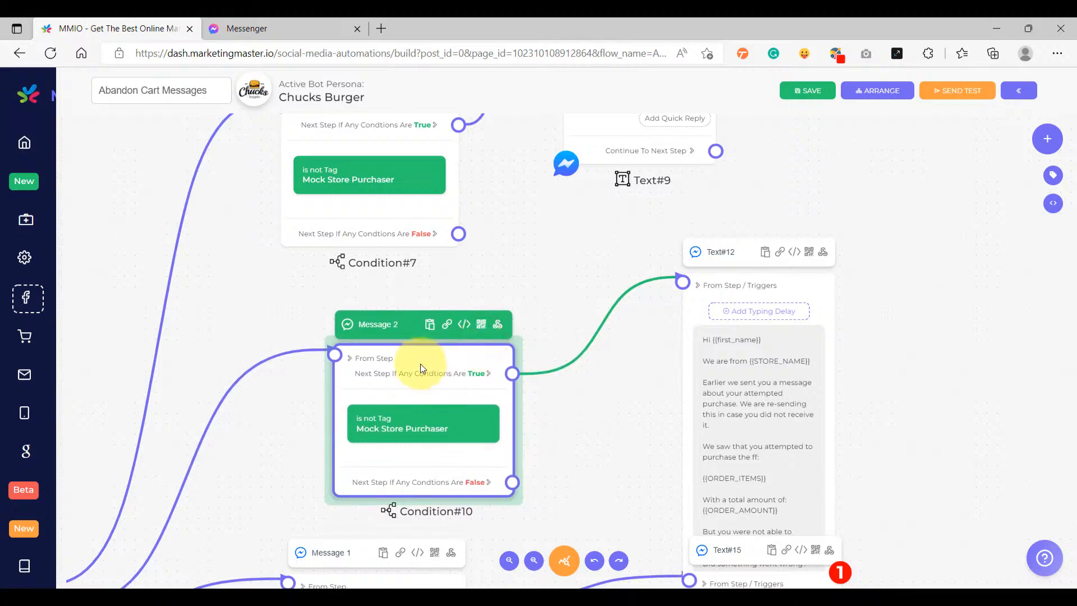
scroll(393, 362, "up", 2)
scroll(401, 365, "down", 2)
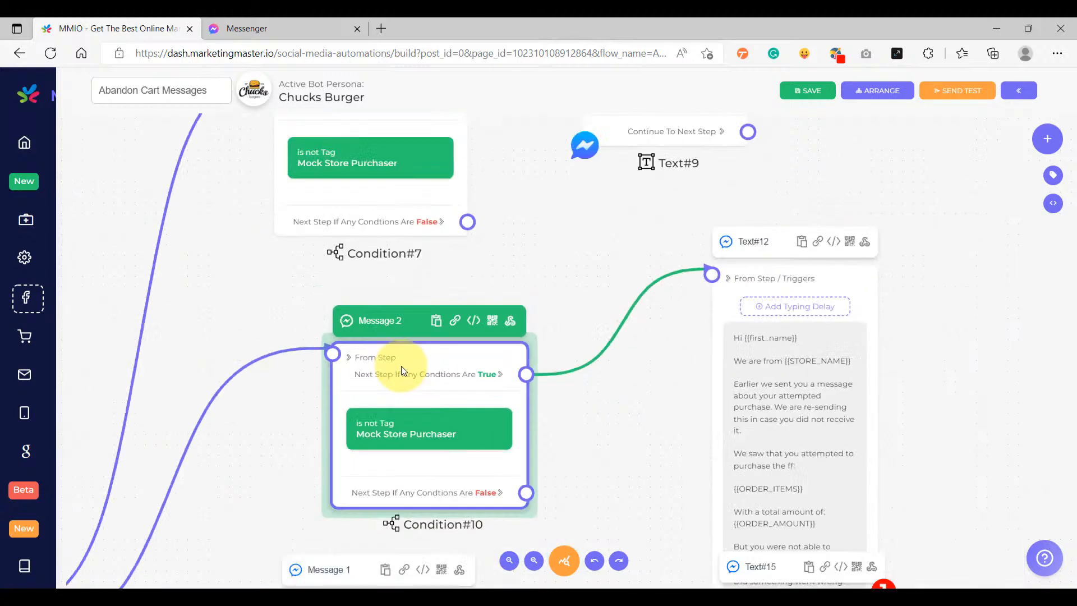
left_click_drag(658, 348, 372, 367)
left_click(464, 337)
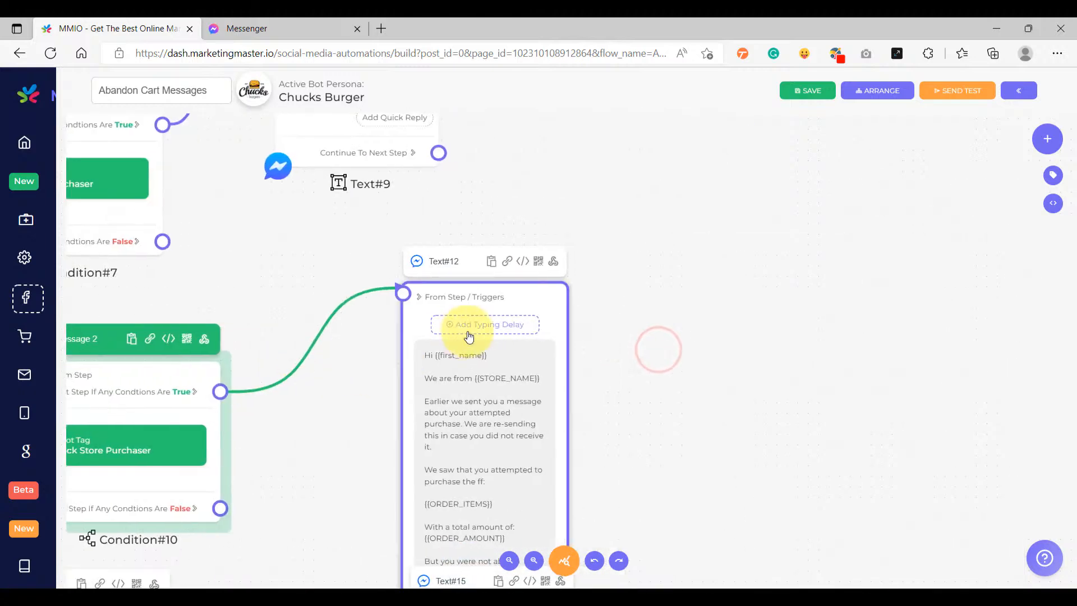
scroll(488, 337, "up", 3)
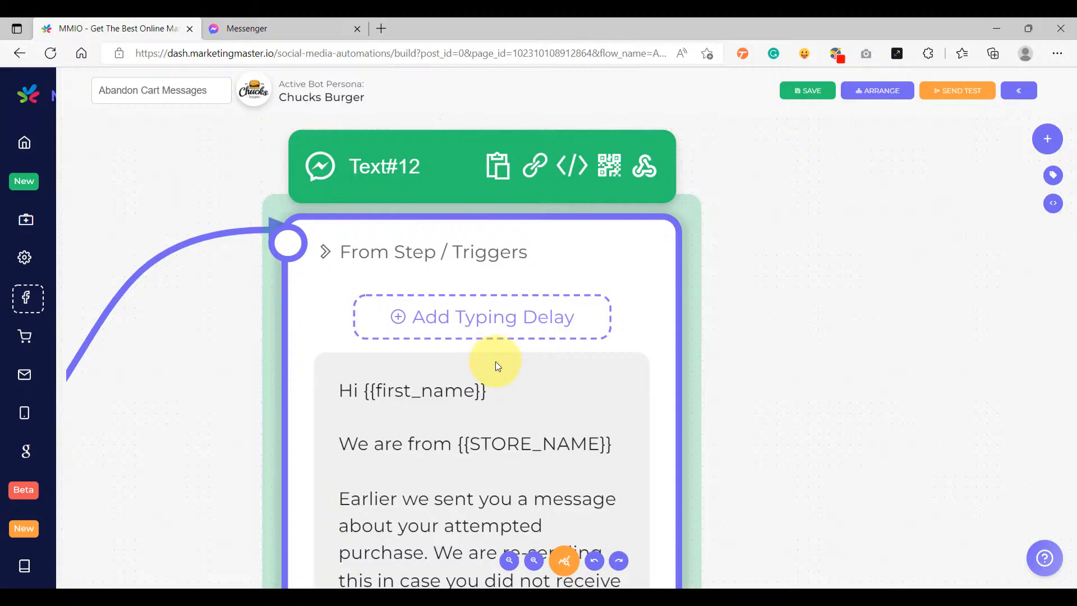
scroll(496, 361, "down", 3)
left_click_drag(548, 289, 587, 244)
- Examine the Message 2 condition's title, its Mock Store Purchaser tag check and its True connection
scroll(586, 255, "up", 4)
scroll(585, 256, "down", 4)
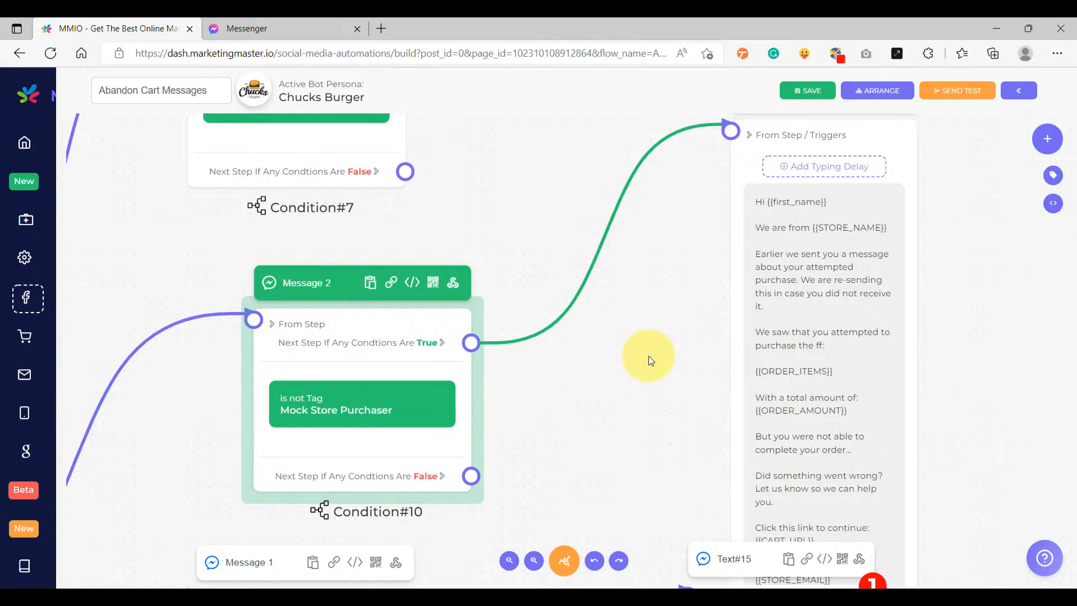
left_click(340, 415)
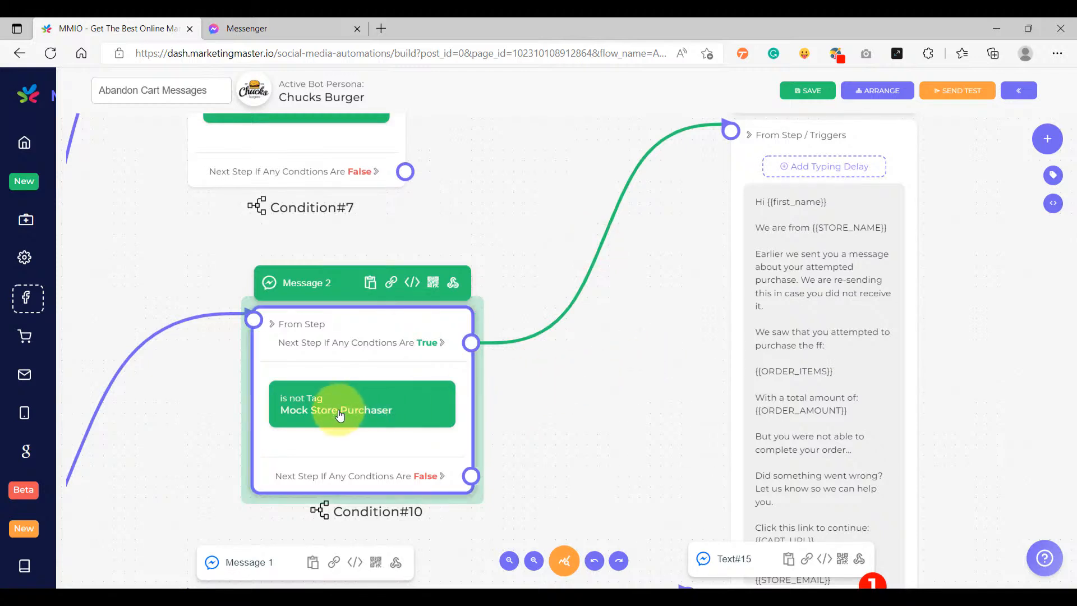
left_click_drag(330, 319, 344, 314)
scroll(297, 286, "up", 3)
scroll(297, 289, "up", 3)
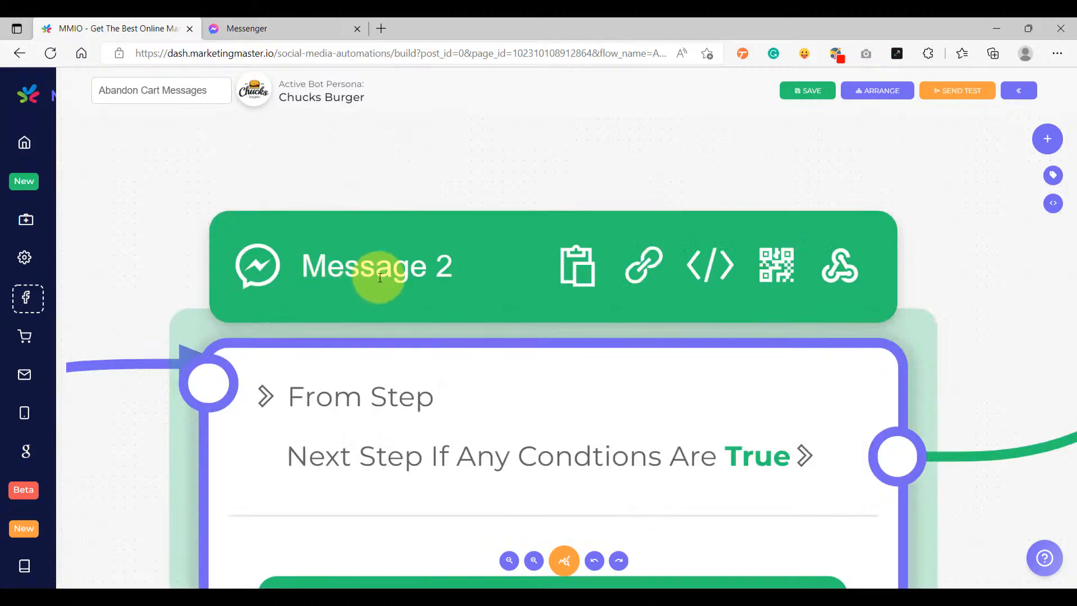
scroll(385, 360, "down", 5)
left_click_drag(411, 351, 412, 324)
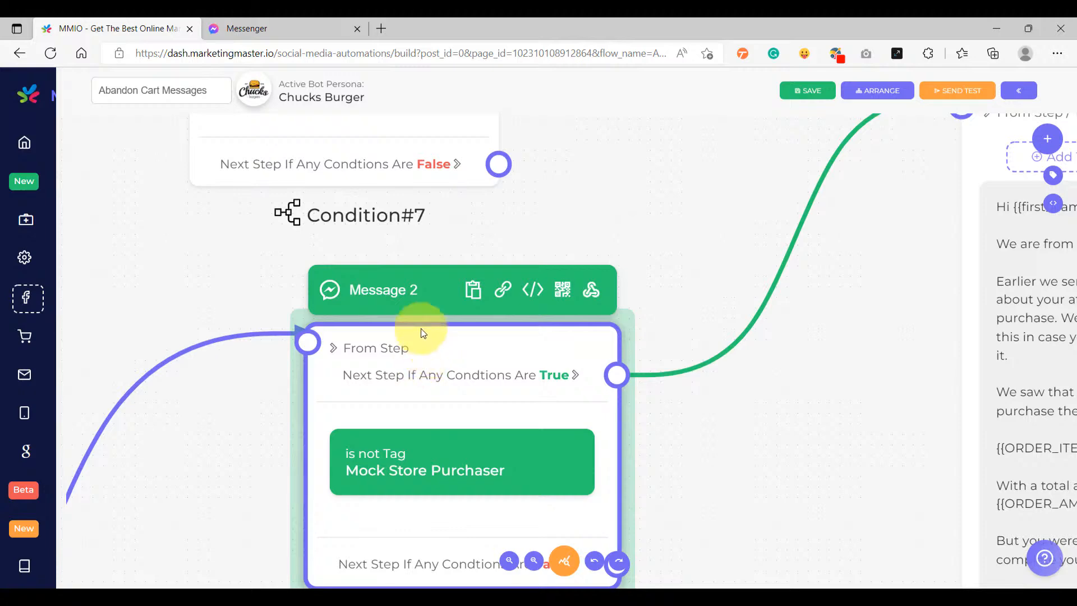
scroll(409, 337, "down", 3)
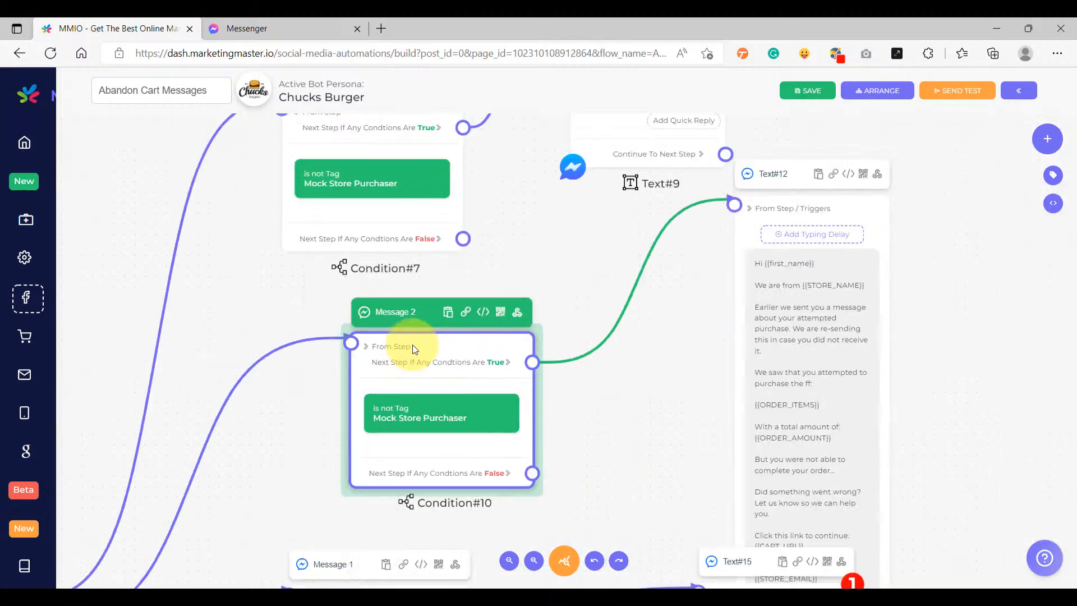
- Compare the titles of the Message 1 and Message 2 conditions on the first two branches
left_click_drag(543, 242, 607, 396)
scroll(362, 225, "up", 3)
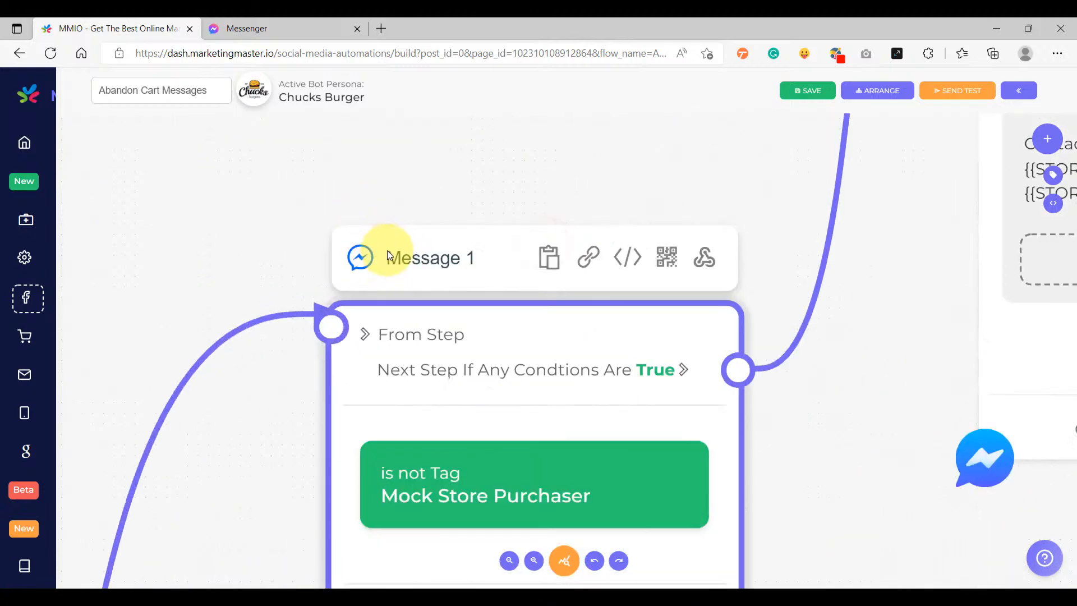
scroll(396, 360, "down", 4)
left_click_drag(345, 368, 291, 266)
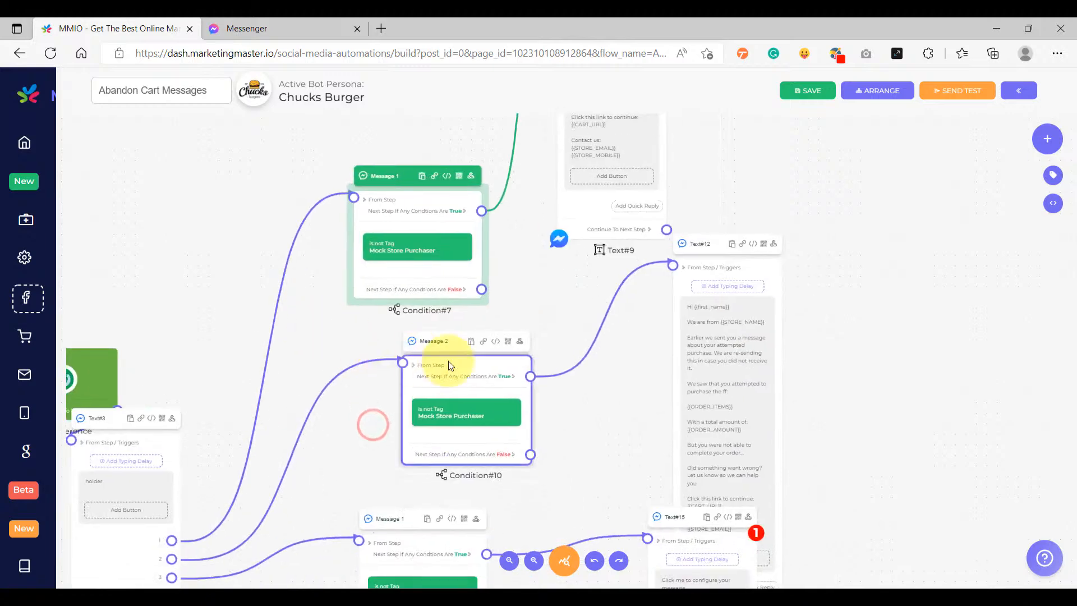
scroll(447, 359, "up", 5)
left_click(459, 293)
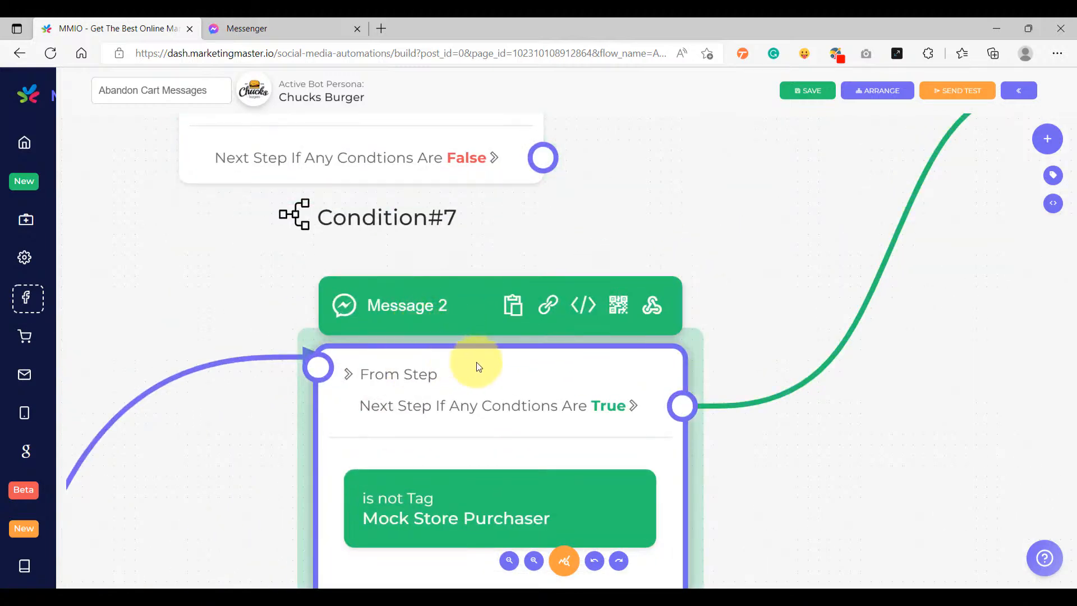
left_click_drag(491, 368, 493, 346)
- Reposition the condition and Text block on quick reply "3" closer together, with the Text block placed higher than its condition
scroll(483, 350, "down", 3)
left_click_drag(727, 499, 655, 328)
scroll(655, 328, "down", 3)
left_click_drag(638, 419, 570, 277)
left_click_drag(590, 316, 566, 190)
left_click_drag(397, 274, 442, 291)
left_click_drag(731, 267, 709, 217)
- Copy the AFTER 8 HOURS message body from the Google Docs scripts template into the Text block on quick reply "3" and confirm the changes
left_click(716, 550)
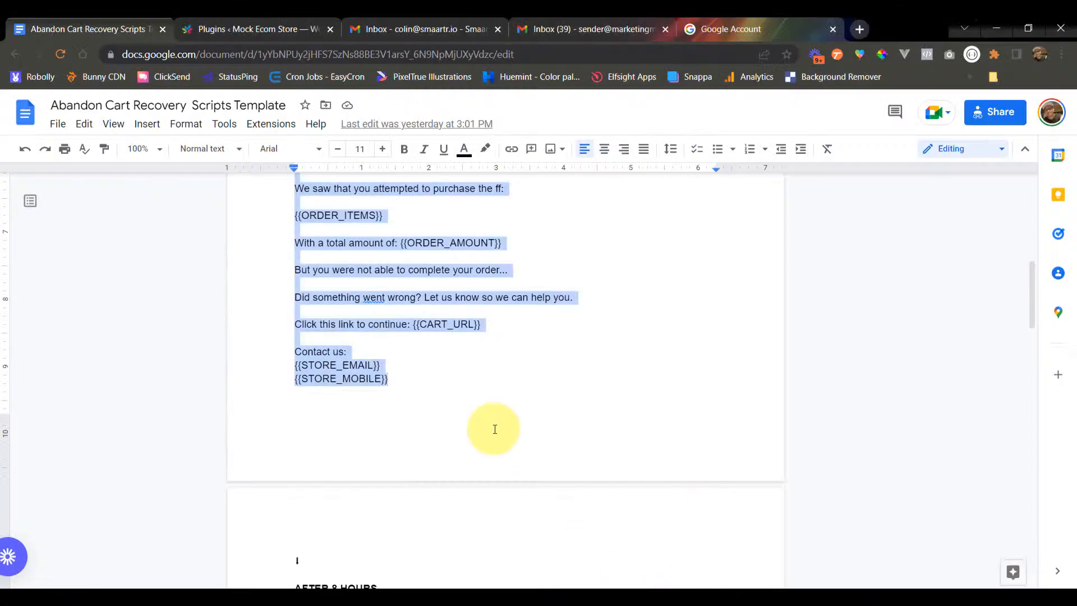
scroll(413, 385, "down", 6)
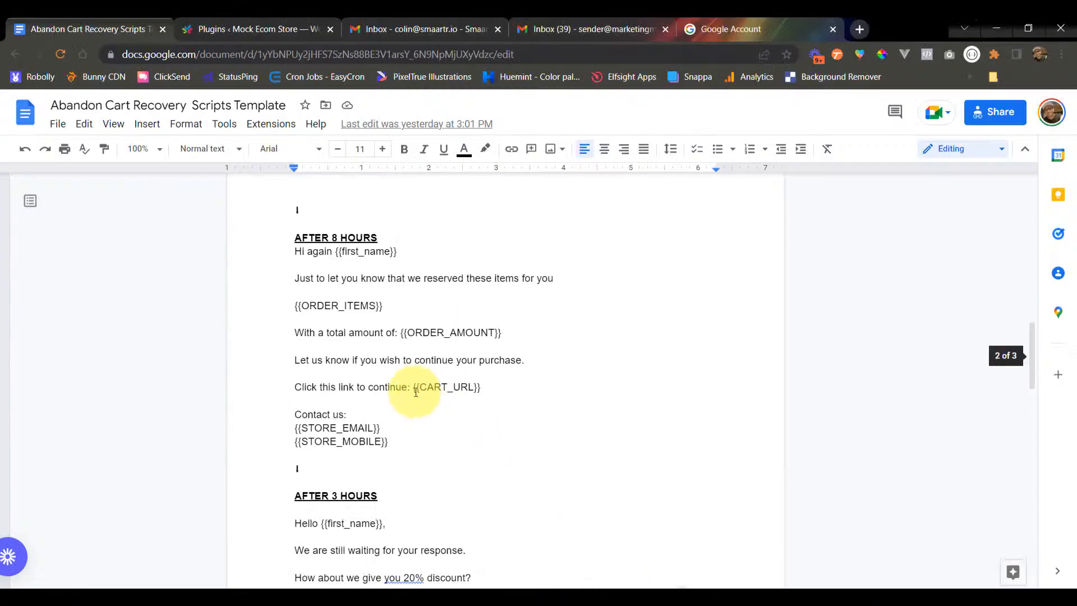
left_click(294, 250)
left_click(408, 444, "shift")
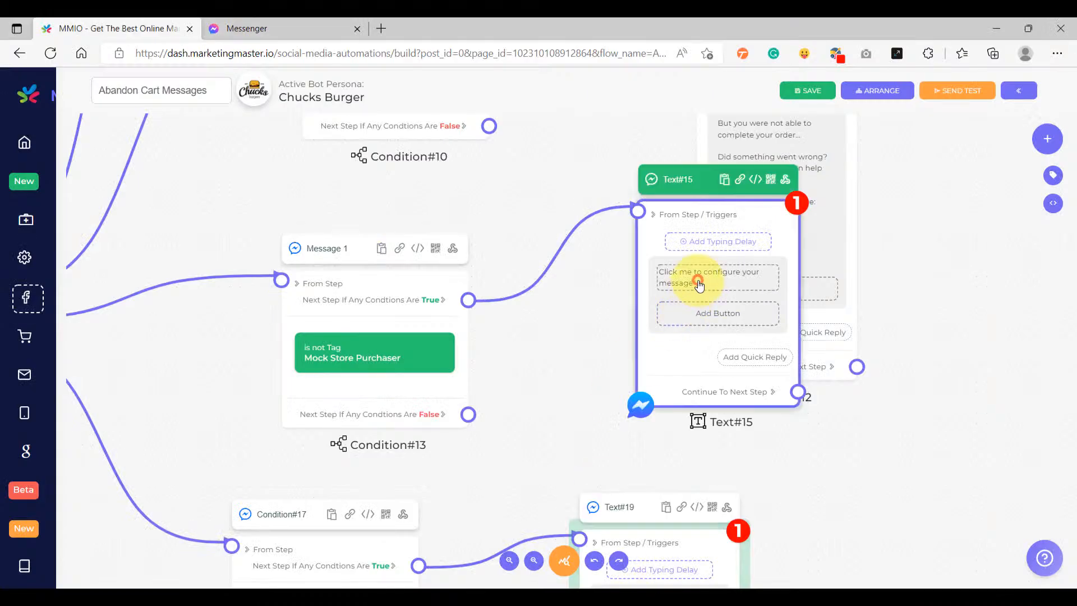
left_click(698, 283)
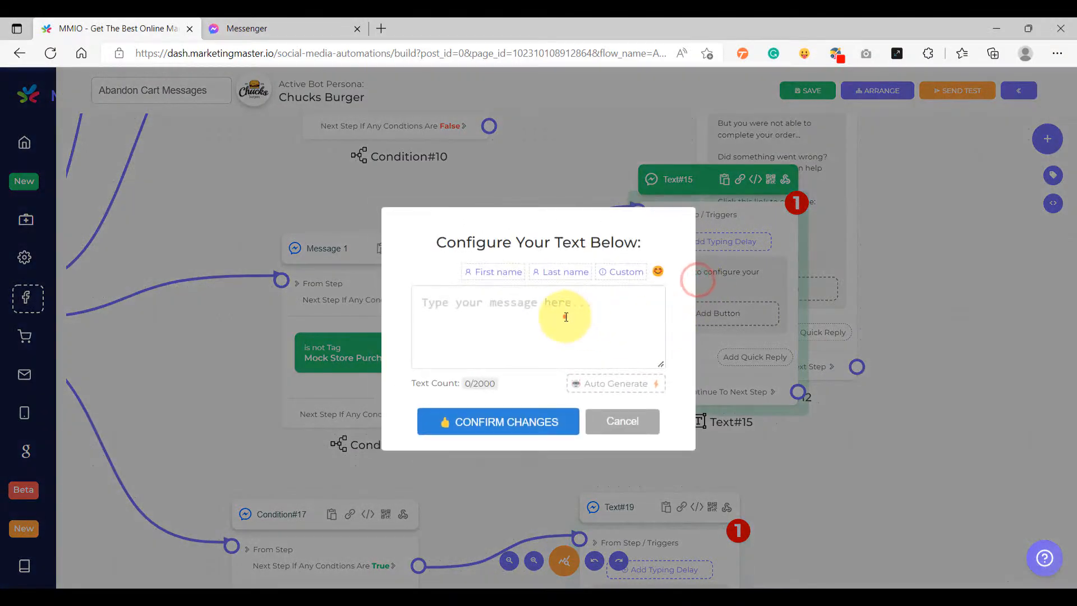
key("ctrl+v")
left_click(512, 426)
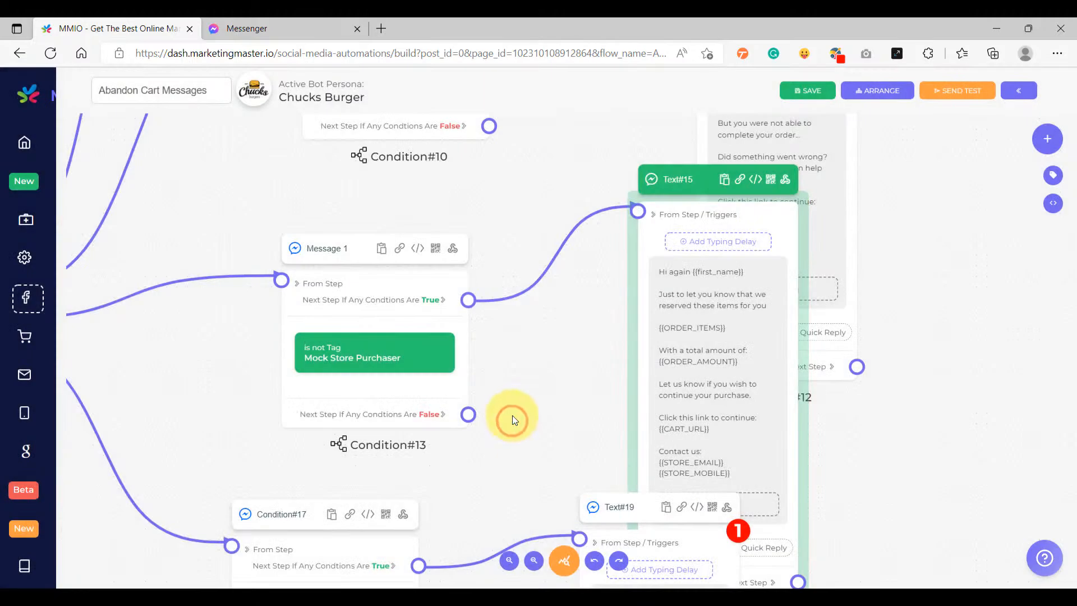
- Rename the condition on quick reply "3" as "Message 3"
scroll(513, 408, "down", 5)
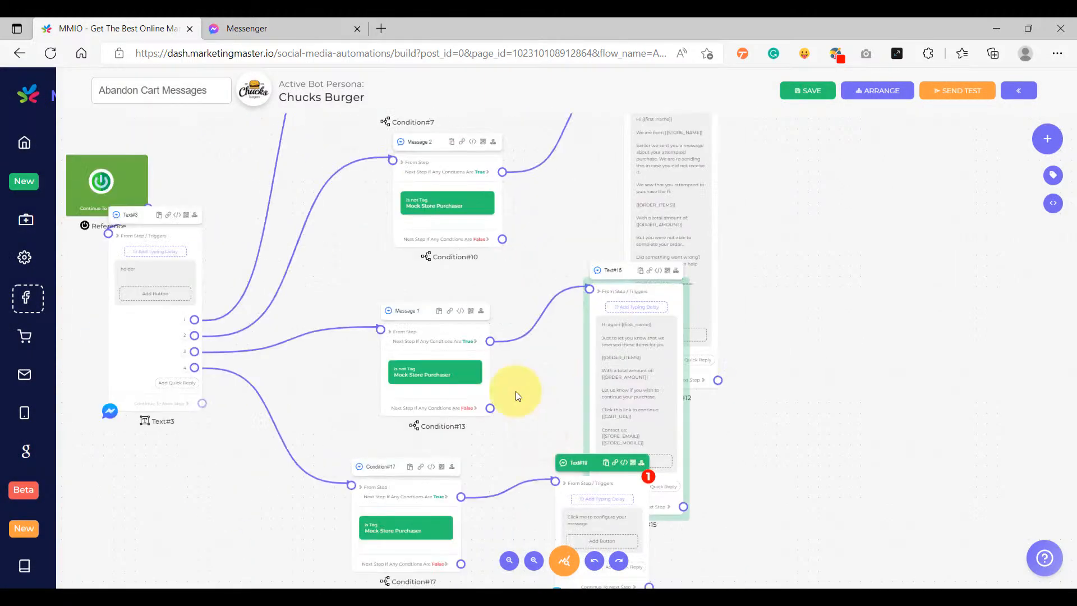
scroll(403, 314, "up", 5)
left_click(461, 276)
key("BackSpace")
type("3")
scroll(465, 283, "down", 8)
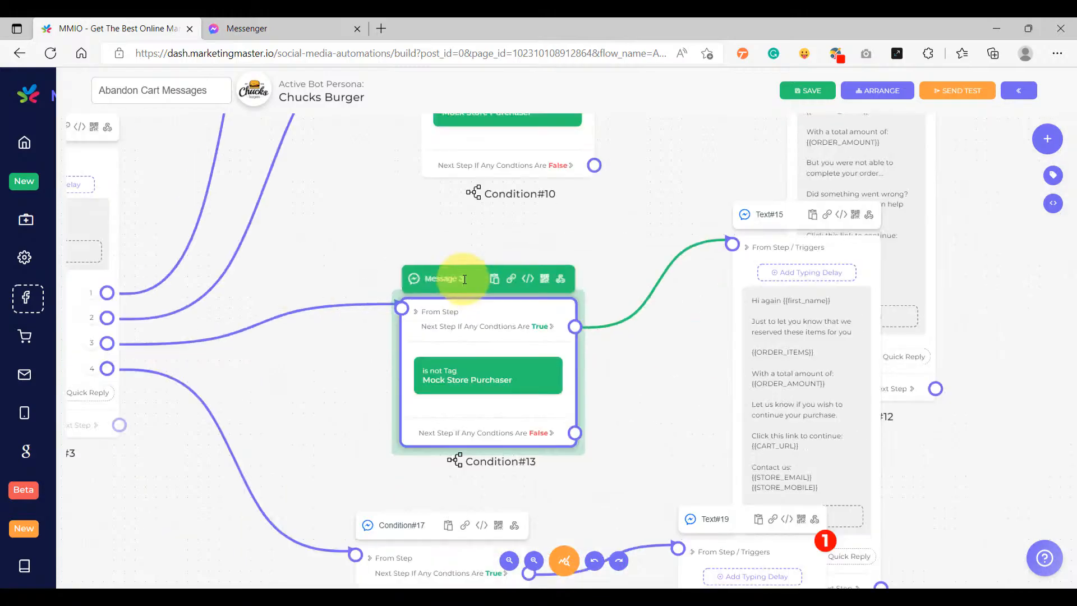
- Copy the 20% discount message under AFTER 3 HOURS from the Google Doc into quick reply "4"'s Text block, removing the leading blank line
left_click_drag(560, 416, 536, 250)
key("alt+Tab")
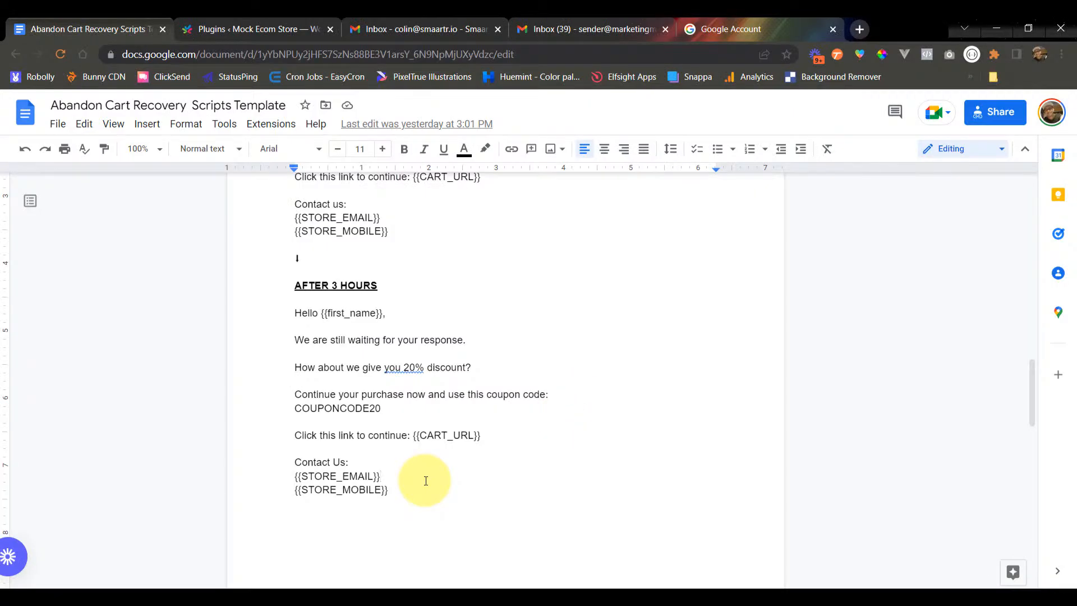
left_click_drag(389, 490, 287, 308)
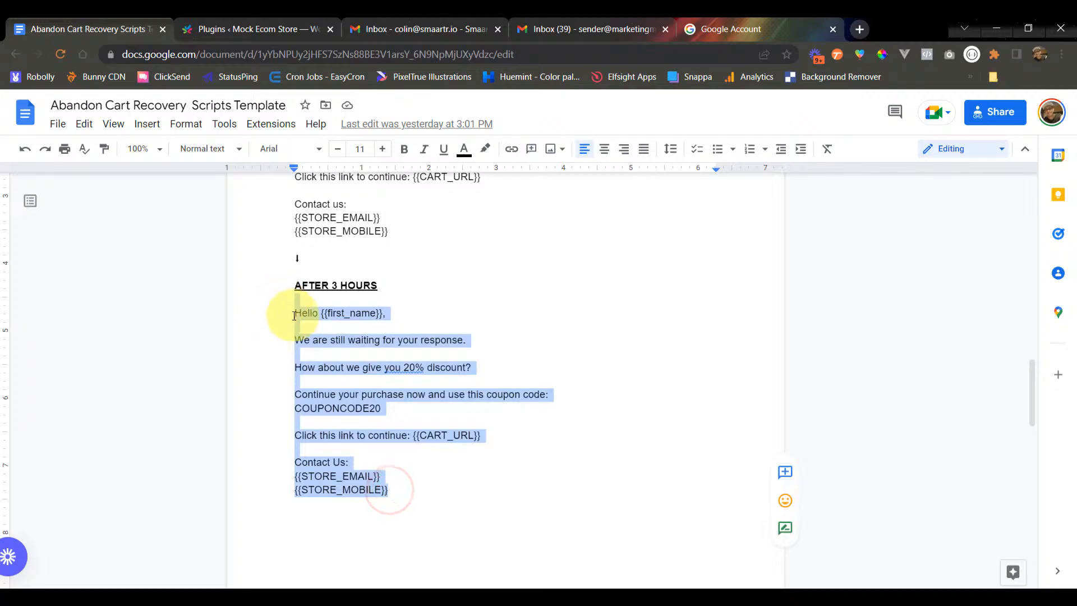
key("alt+Tab")
left_click(834, 422)
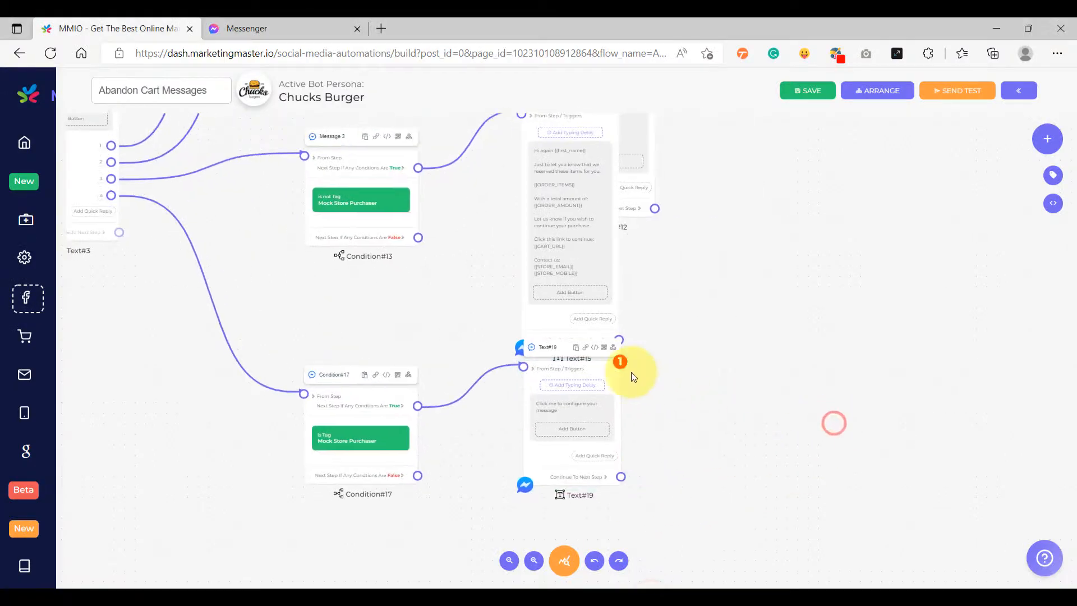
left_click(557, 456)
left_click(454, 314)
key("ctrl+v")
scroll(443, 317, "up", 5)
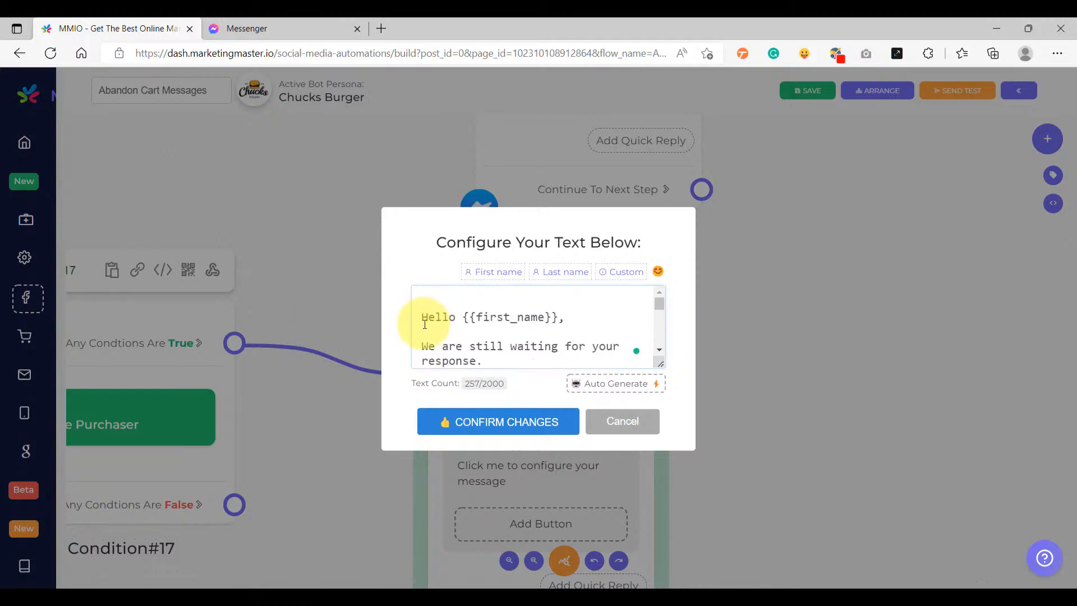
left_click(423, 318)
key("BackSpace")
left_click(473, 422)
- Rename the condition on quick reply "4" as "Message 4"
scroll(473, 421, "down", 8)
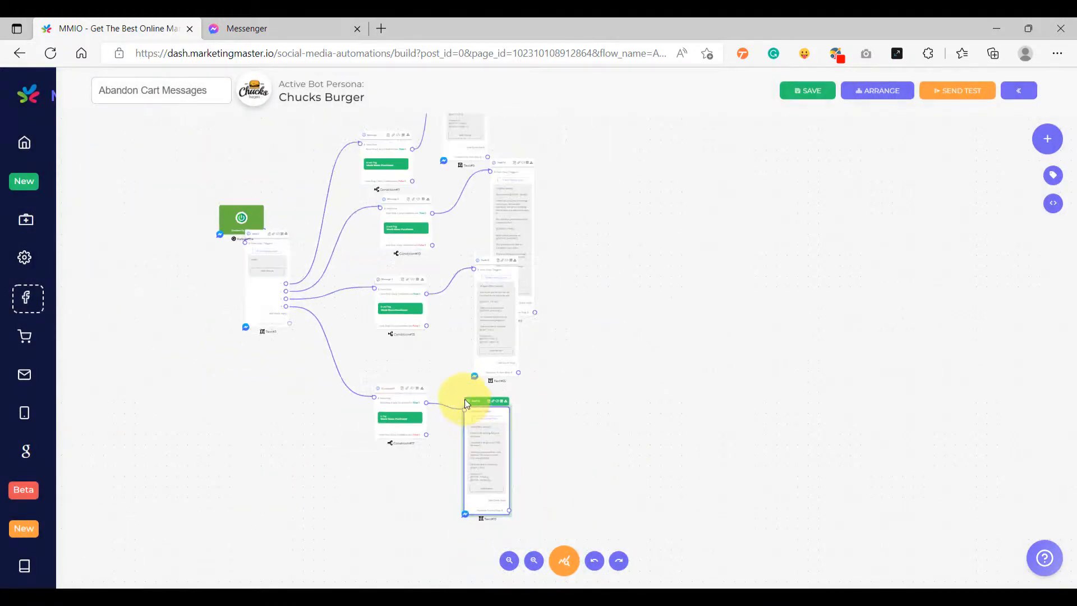
scroll(393, 393, "up", 10)
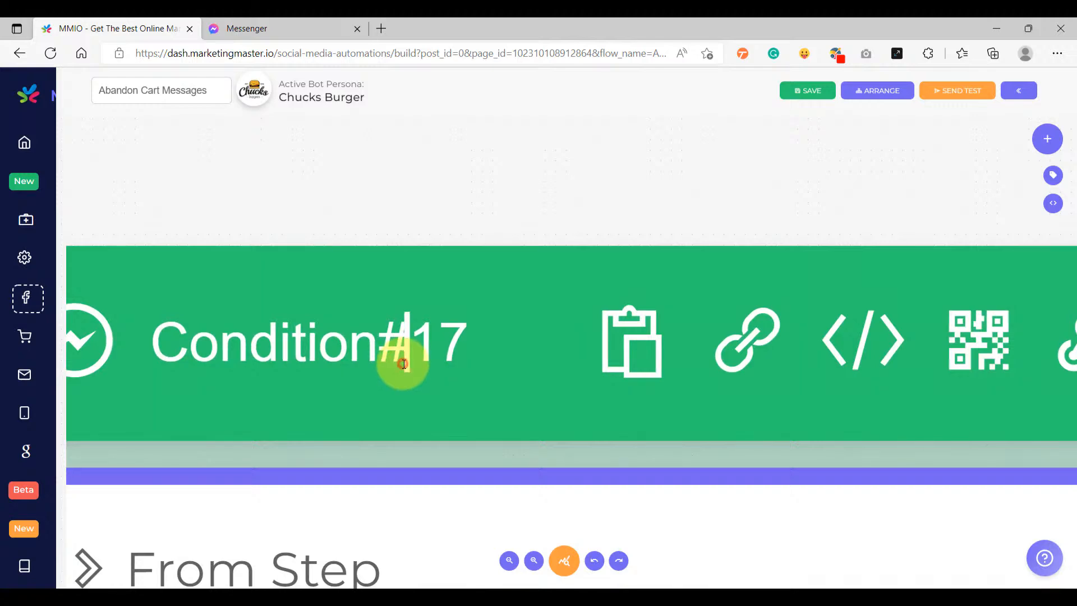
double_click(404, 364)
type("Mes")
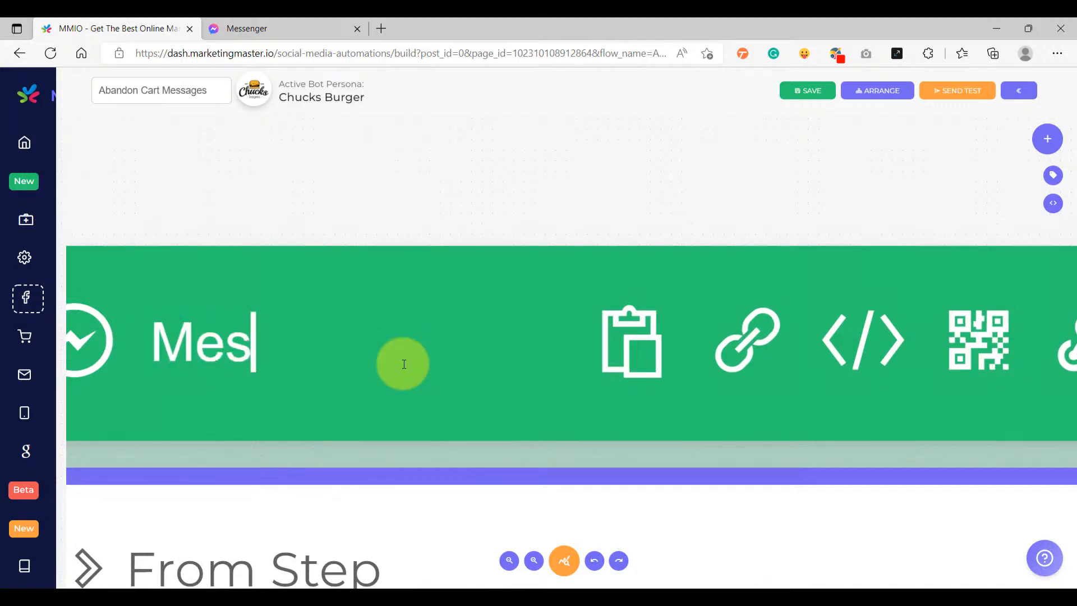
type("sage 4")
scroll(406, 359, "down", 5)
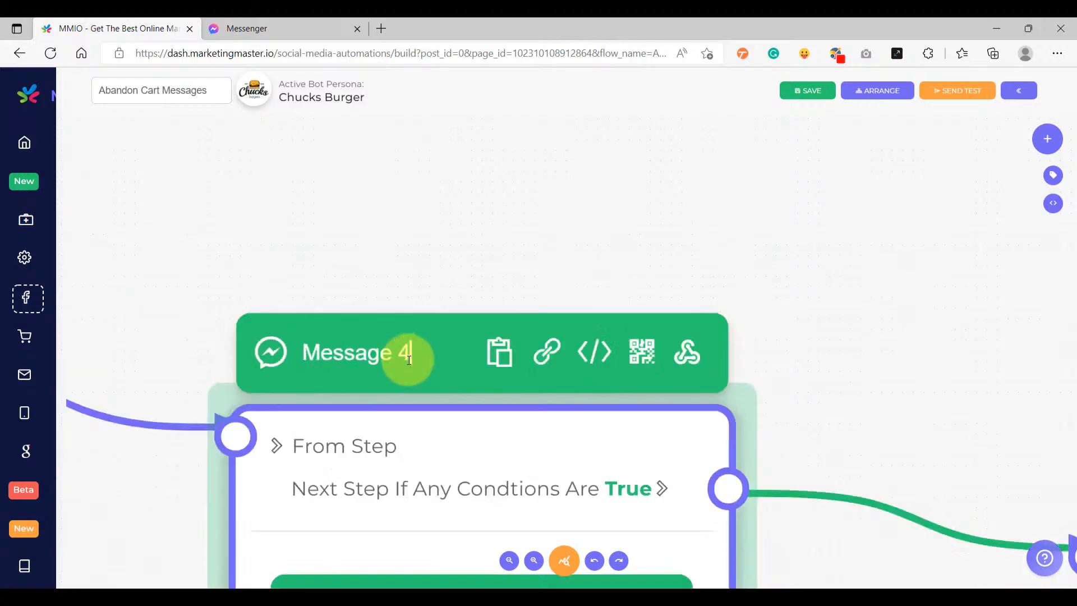
left_click(464, 294)
- Examine the four quick-reply branches in order, checking each condition's title, tag check and connected Text block
scroll(486, 280, "down", 10)
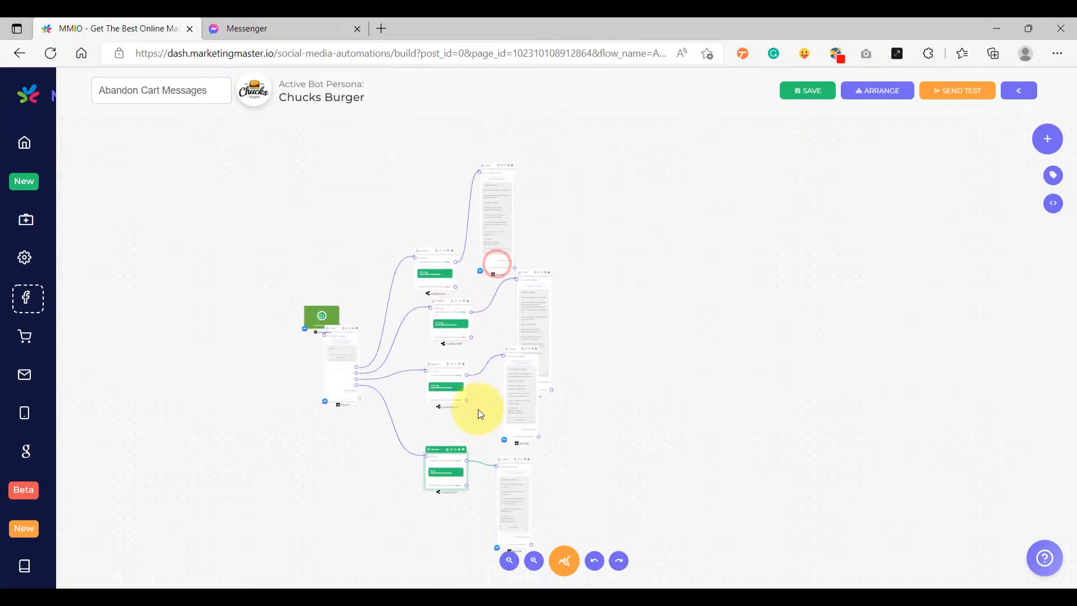
scroll(413, 257, "up", 6)
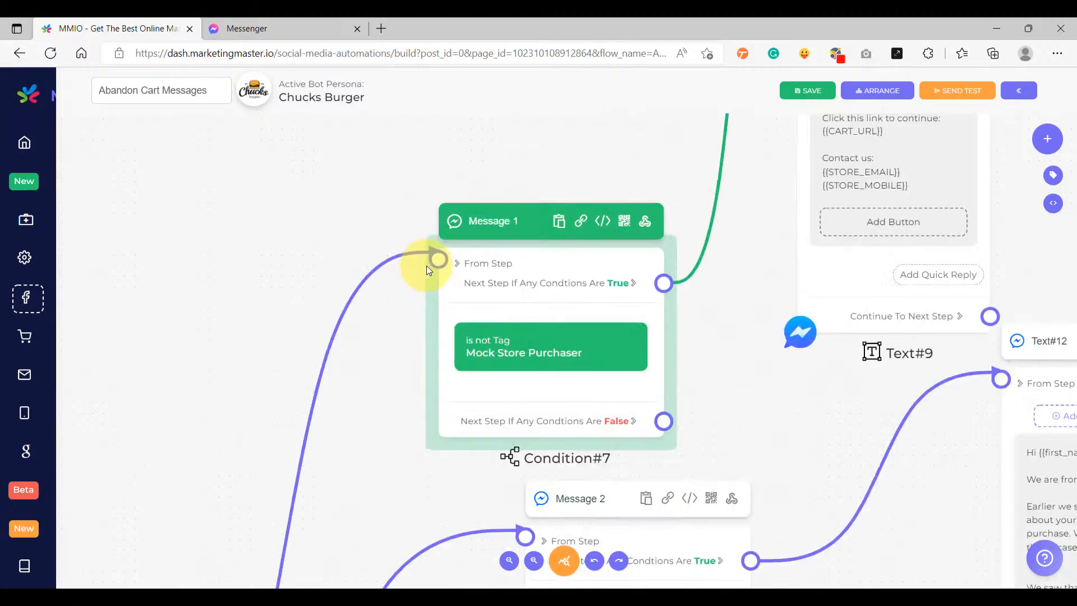
left_click_drag(398, 438, 331, 337)
scroll(484, 421, "up", 3)
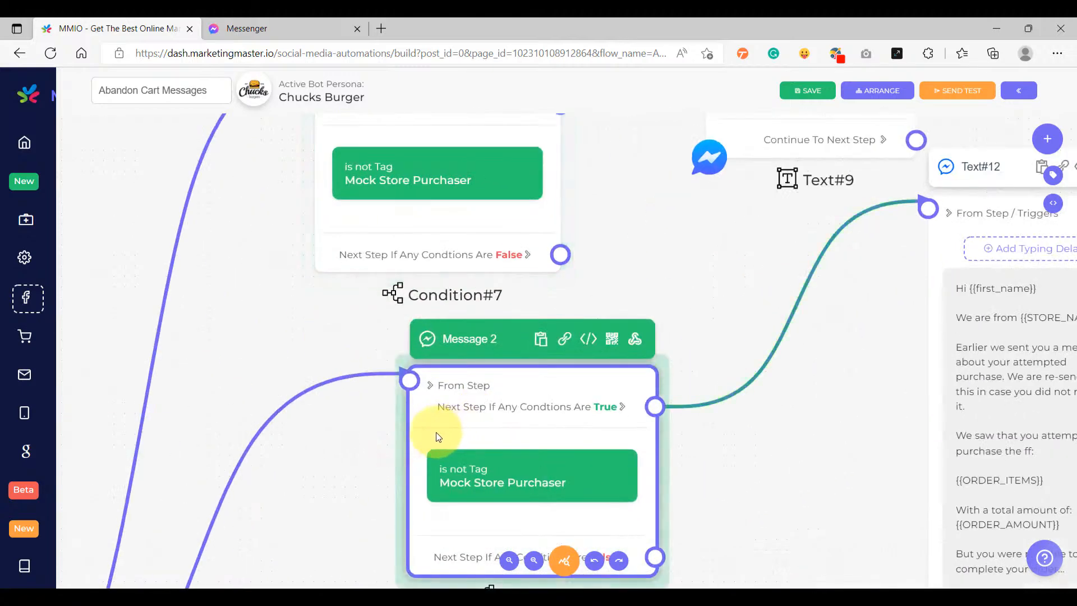
scroll(437, 432, "down", 3)
left_click_drag(371, 496, 321, 336)
left_click_drag(315, 478, 261, 329)
left_click_drag(278, 471, 293, 384)
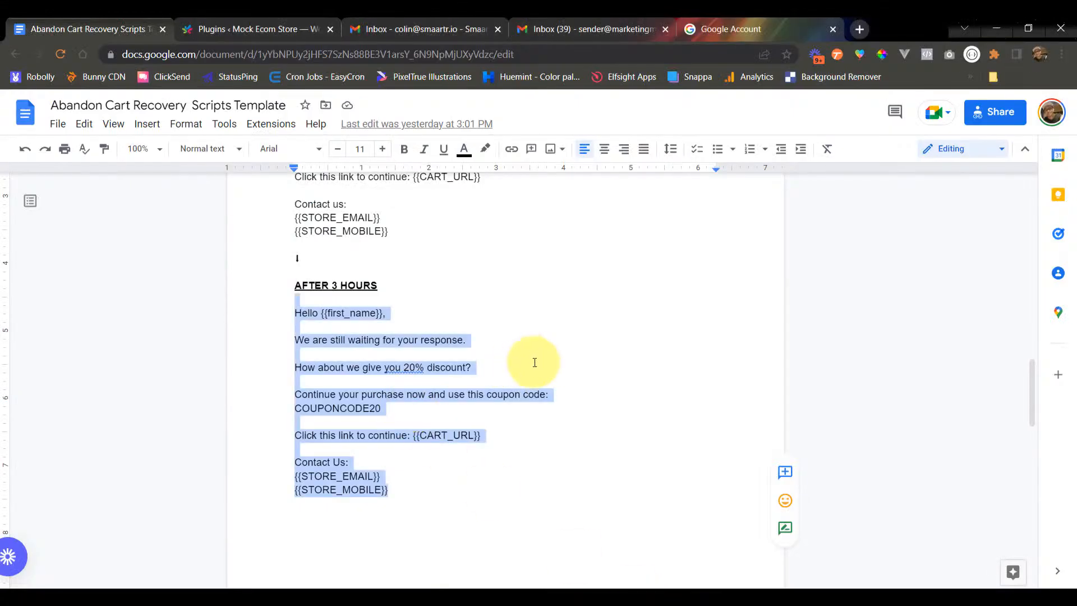
- Review the AFTER 15 MINUTES script and the first AFTER 3 HOURS script in the Google Docs template, including their placeholders
left_click(533, 360)
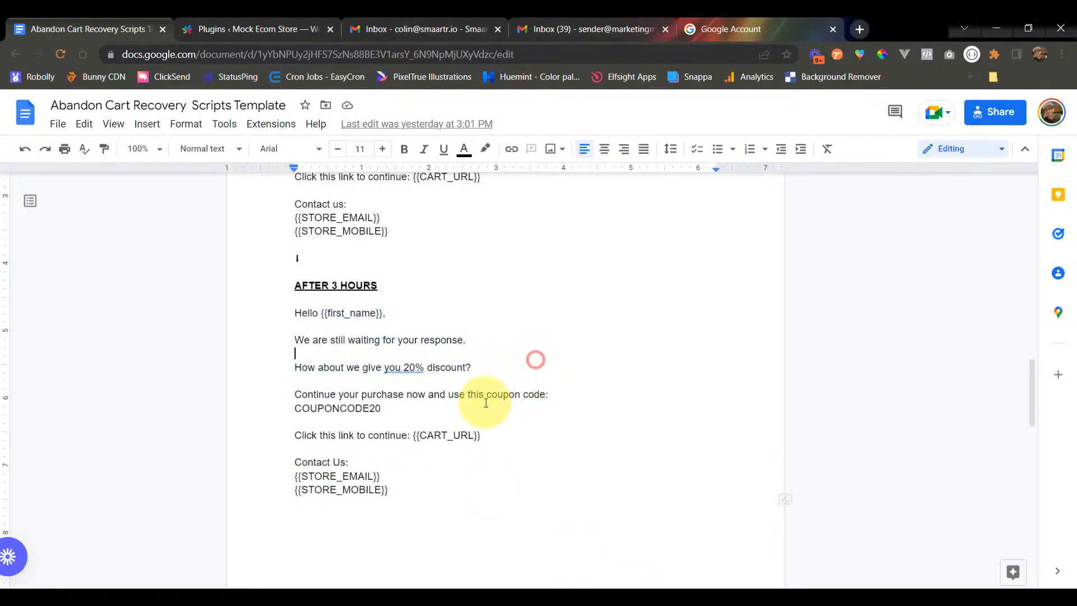
scroll(486, 400, "up", 4)
scroll(476, 402, "up", 2)
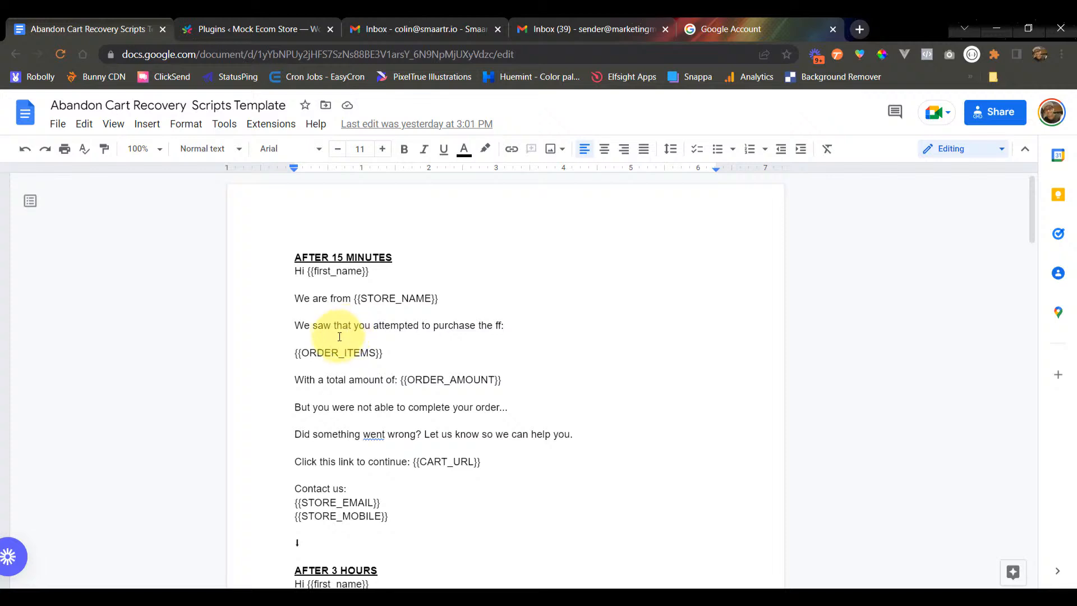
left_click(398, 351)
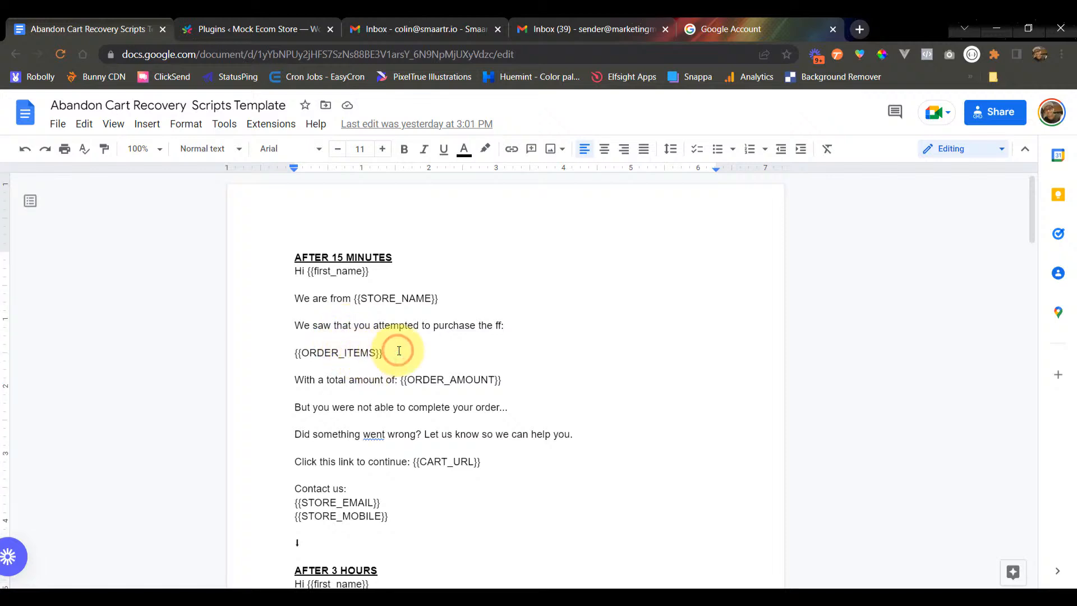
scroll(398, 353, "down", 1)
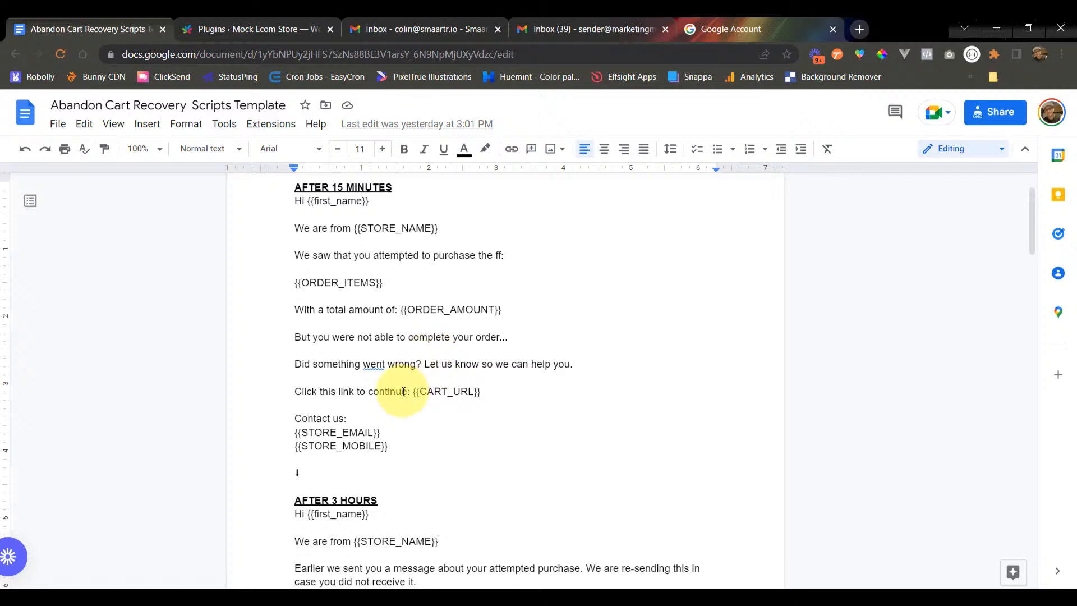
scroll(404, 387, "down", 5)
scroll(404, 389, "up", 1)
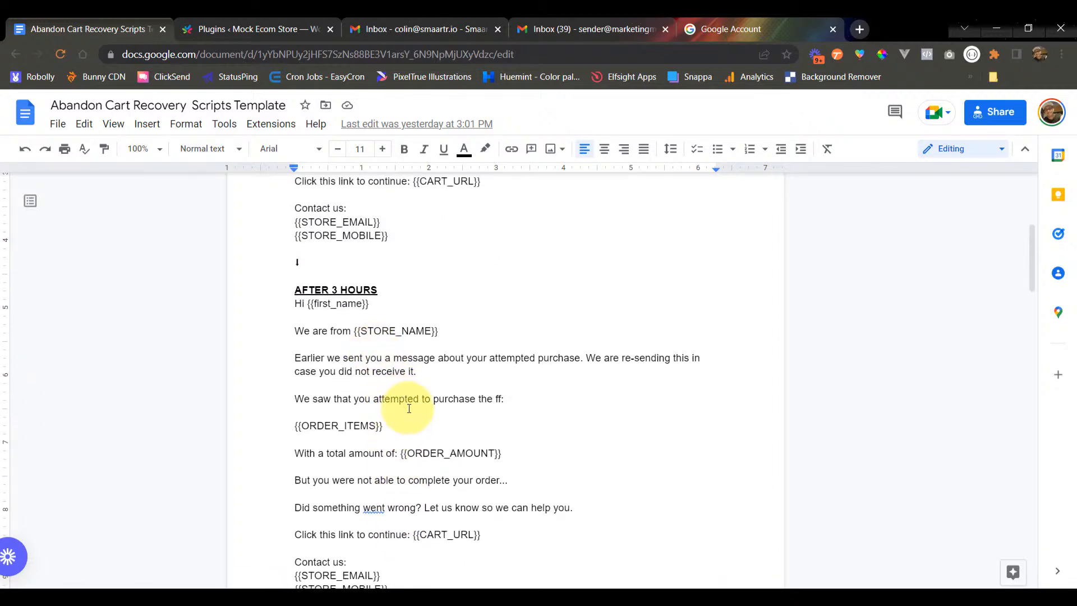
scroll(409, 409, "down", 1)
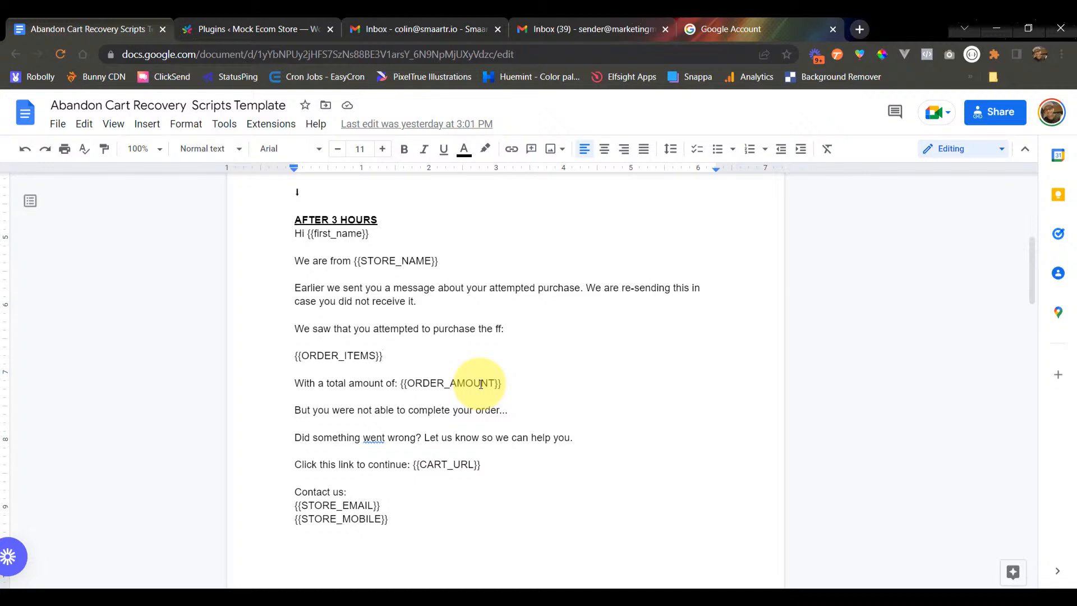
- Review the AFTER 8 HOURS script, the 20% discount script and the last-offer script, including their coupon code lines
scroll(480, 384, "down", 5)
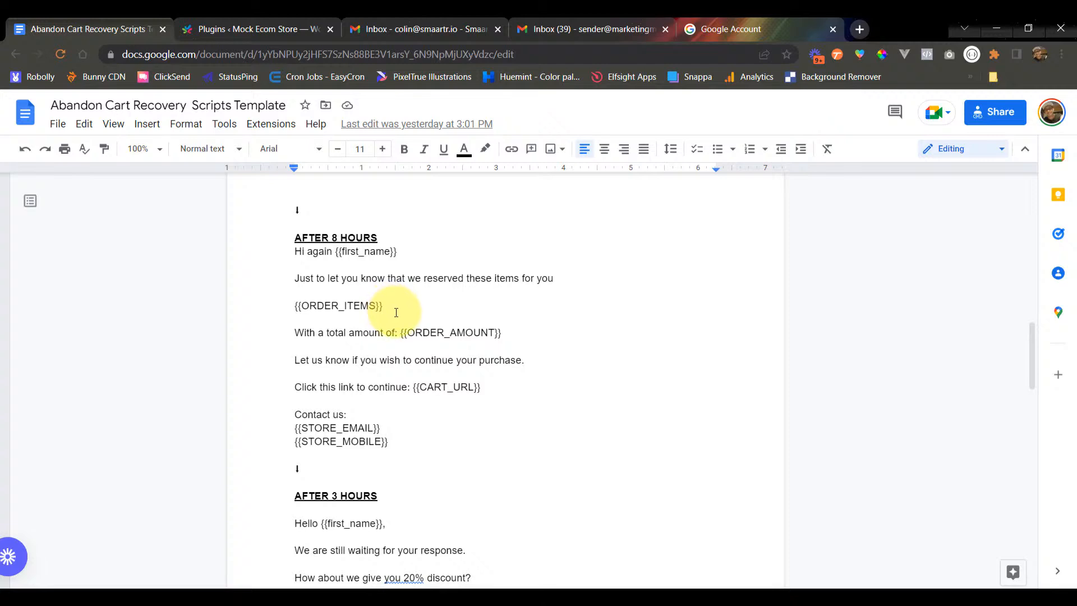
scroll(428, 368, "down", 1)
scroll(431, 361, "up", 1)
scroll(431, 361, "down", 3)
scroll(433, 361, "up", 1)
scroll(433, 360, "down", 1)
left_click(427, 411)
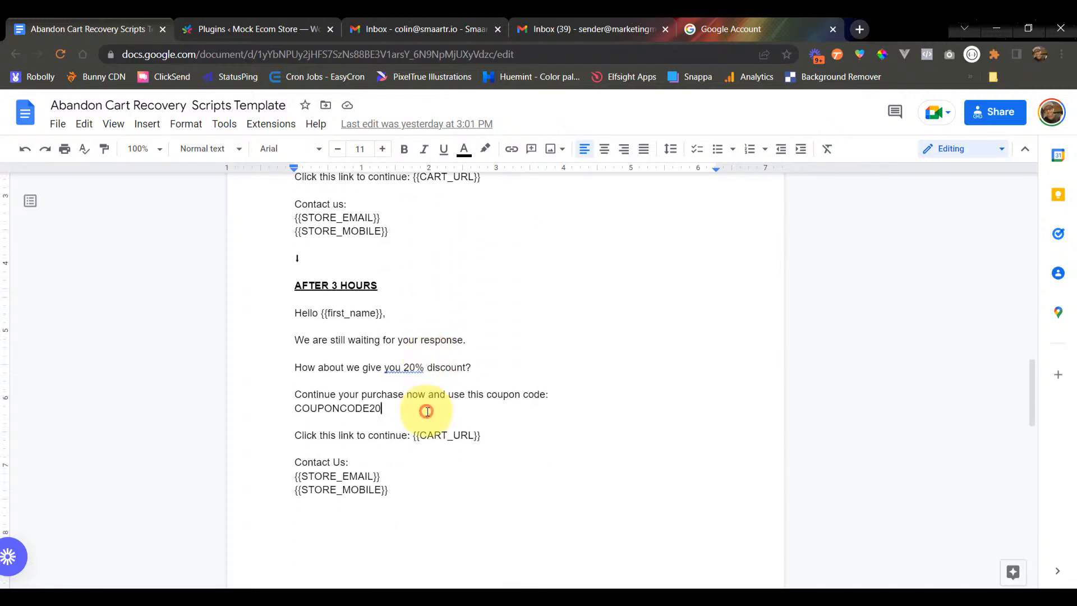
double_click(363, 407)
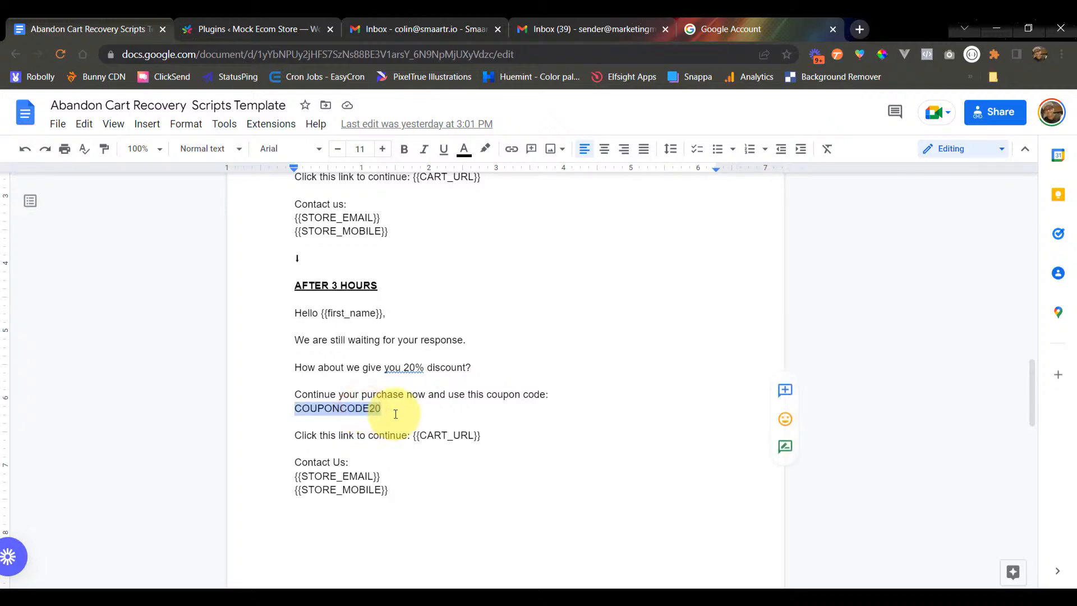
scroll(399, 412, "down", 10)
left_click(435, 399)
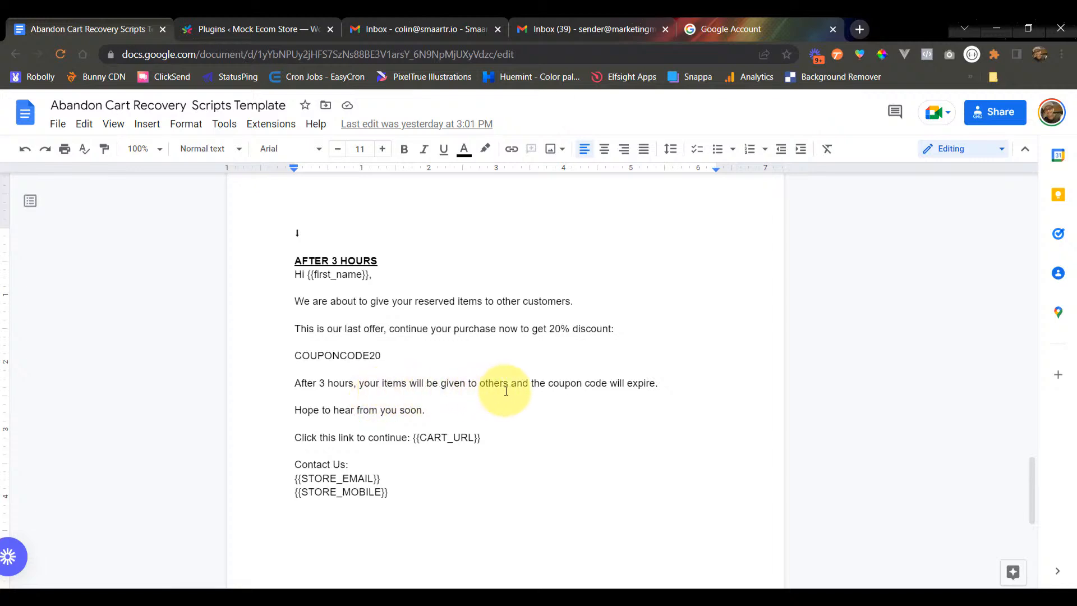
left_click(447, 395)
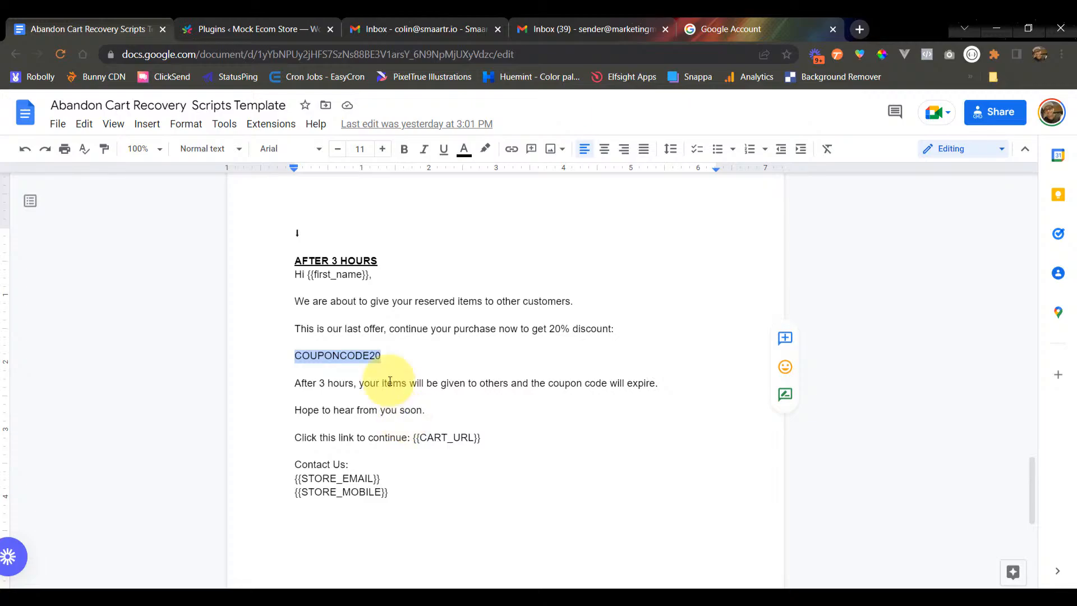
- Switch back to MMIO, move the starting Reference block clear of the first Text block, and save the flow
left_click(666, 599)
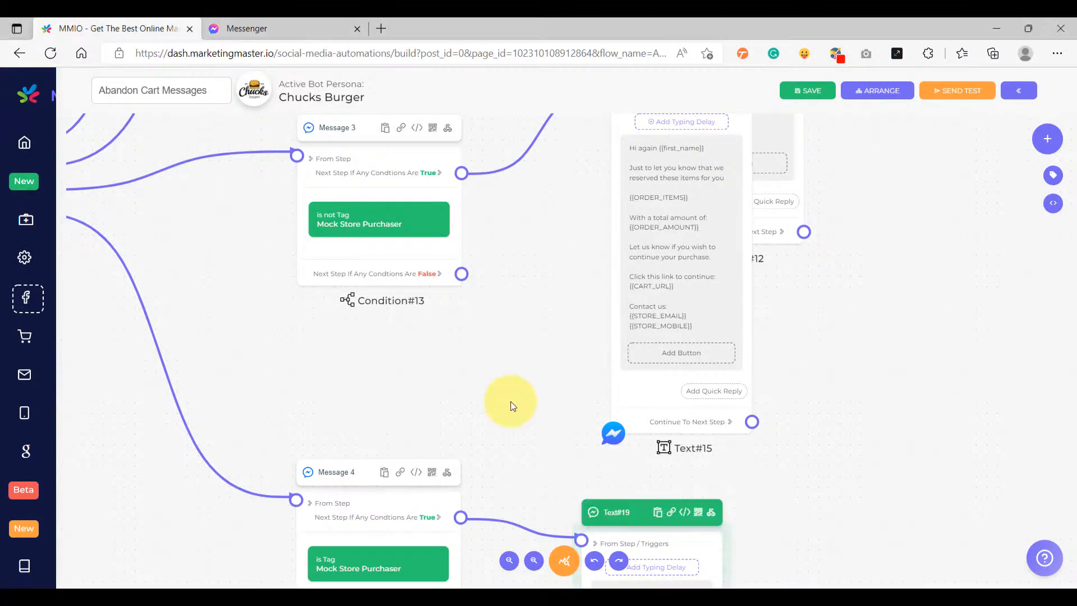
scroll(511, 401, "down", 5)
left_click_drag(509, 365, 489, 422)
left_click_drag(283, 294, 236, 323)
scroll(496, 321, "down", 3)
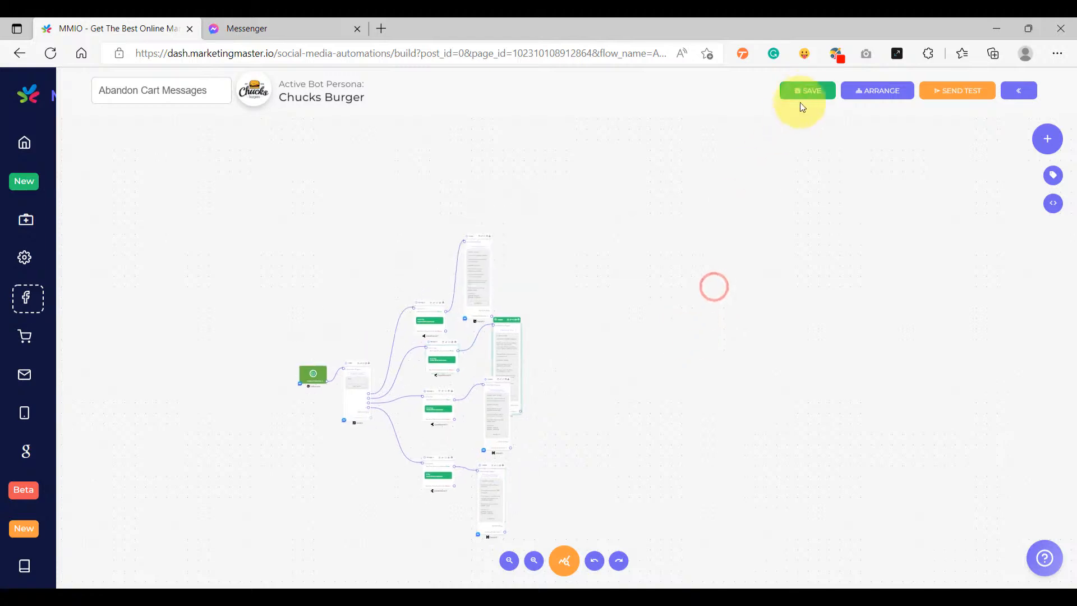
left_click(809, 91)
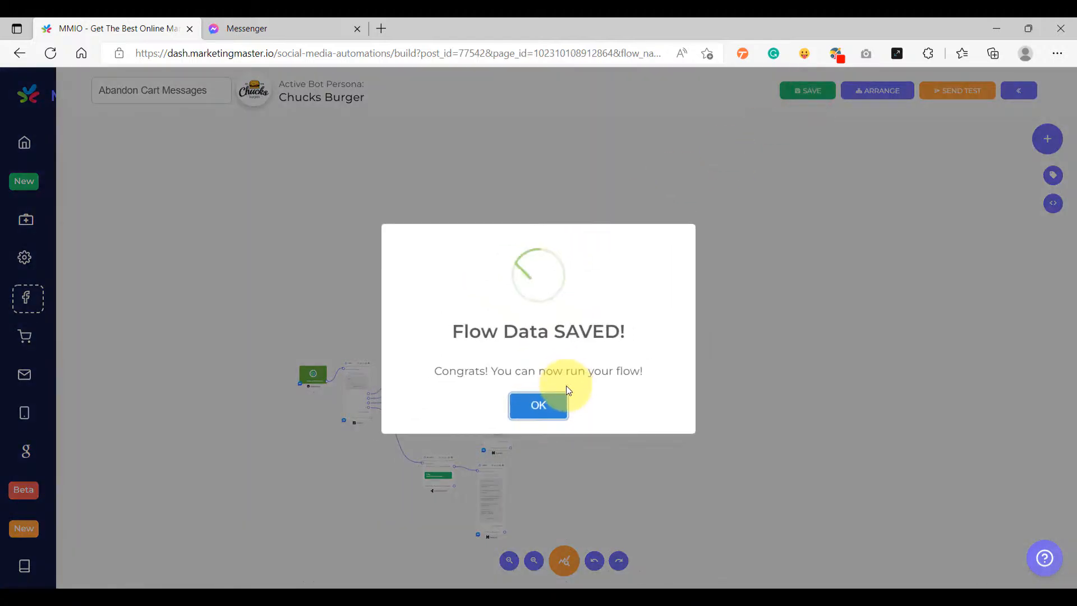
left_click(538, 410)
- Leave the flow builder and start a new Messenger sequence under Chat Sequences for the Chucks Burger page
left_click(1019, 91)
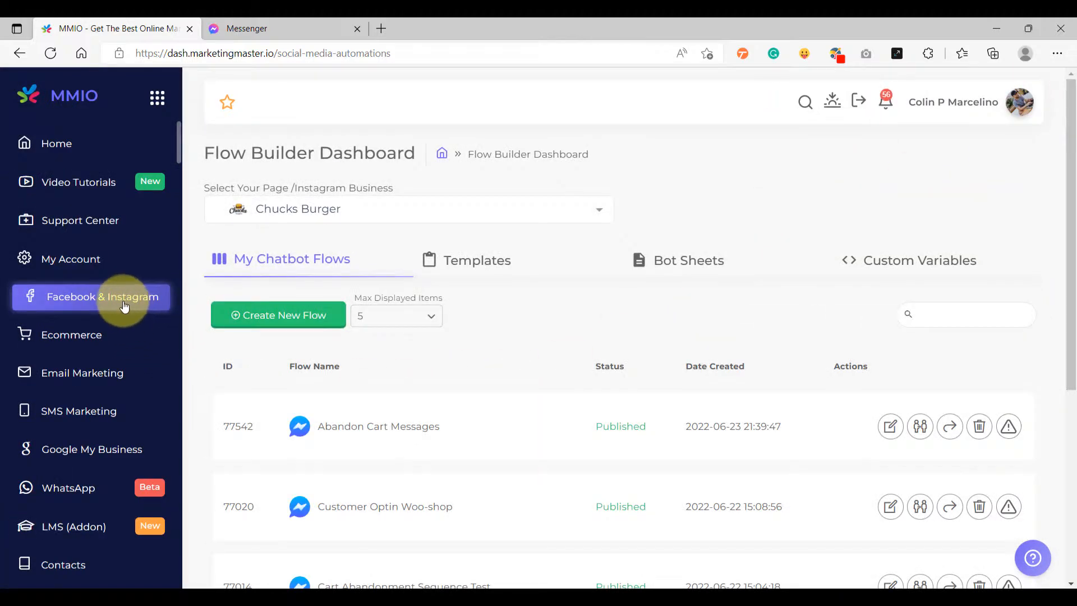
left_click(124, 306)
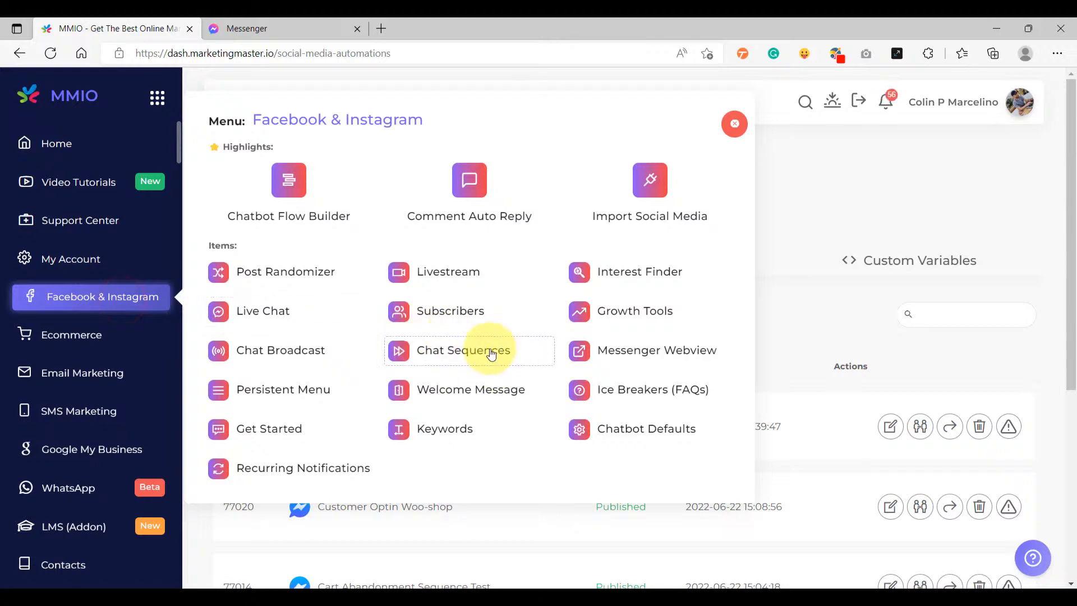
left_click(461, 353)
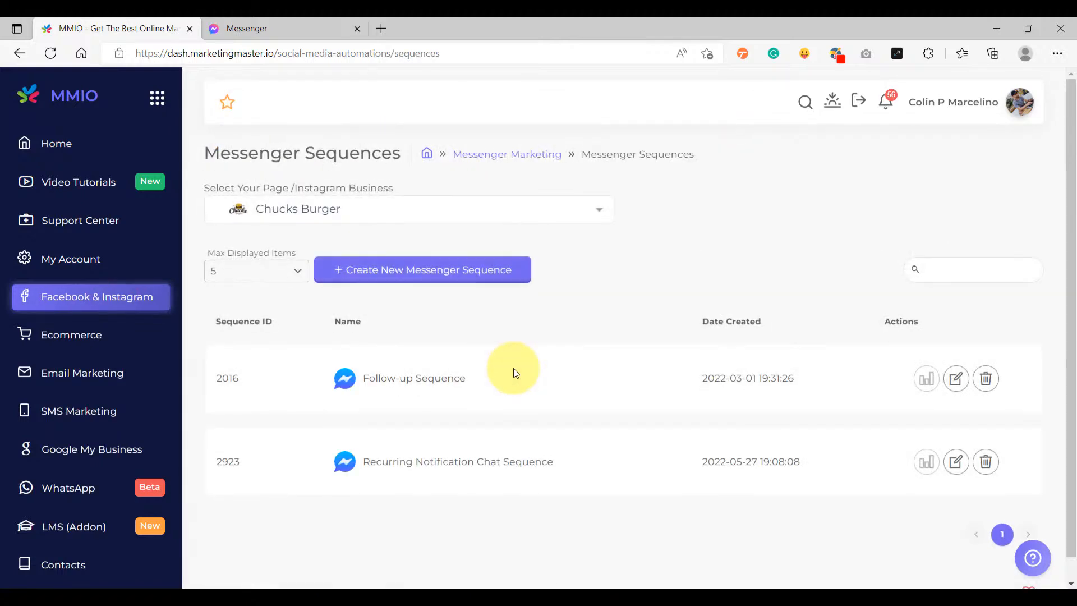
left_click(438, 277)
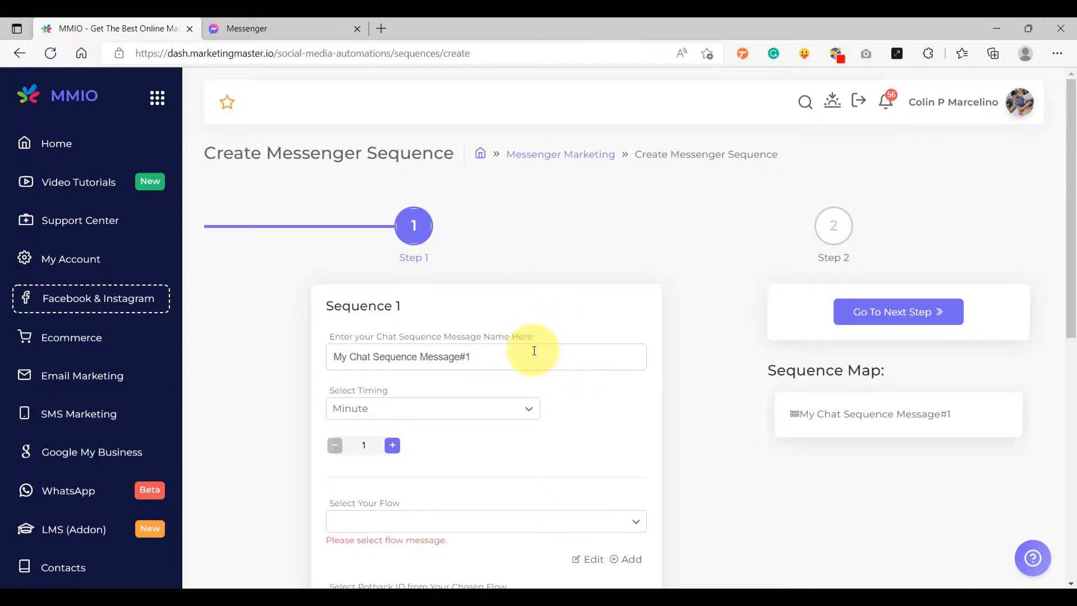
- For Sequence 1, choose the Abandon Cart Messages flow and the Message 1 postback ID
scroll(534, 348, "down", 1)
scroll(533, 349, "up", 1)
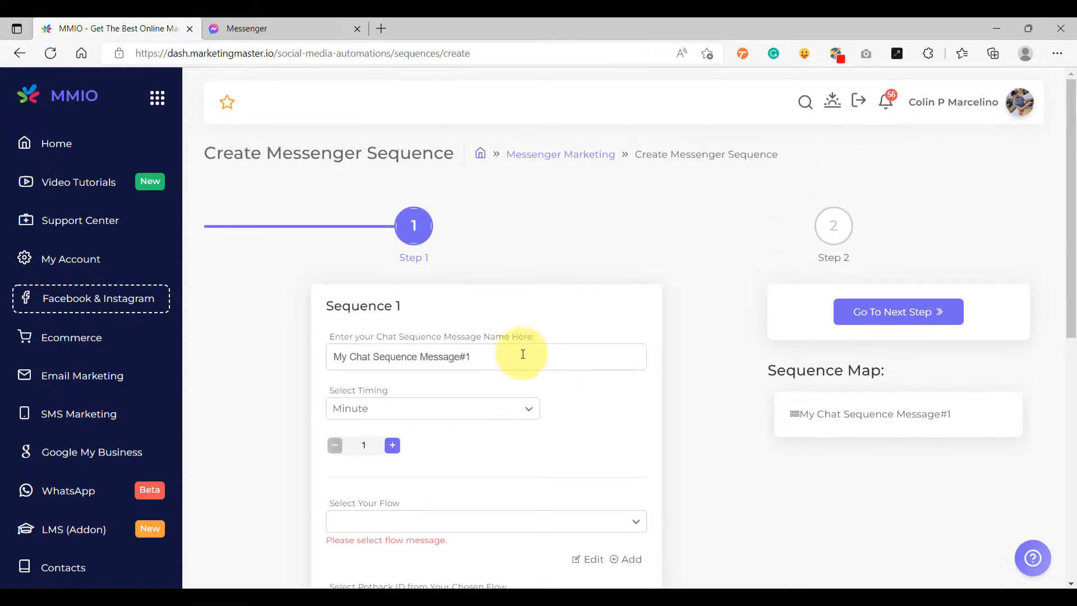
scroll(521, 352, "down", 2)
left_click(452, 369)
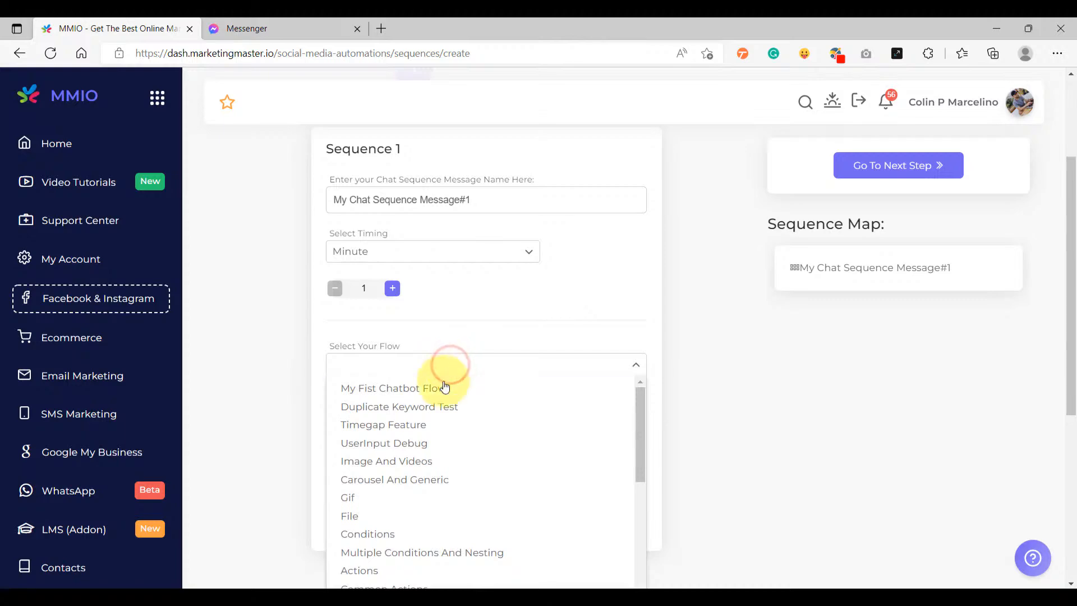
scroll(432, 422, "down", 1)
scroll(432, 423, "down", 10)
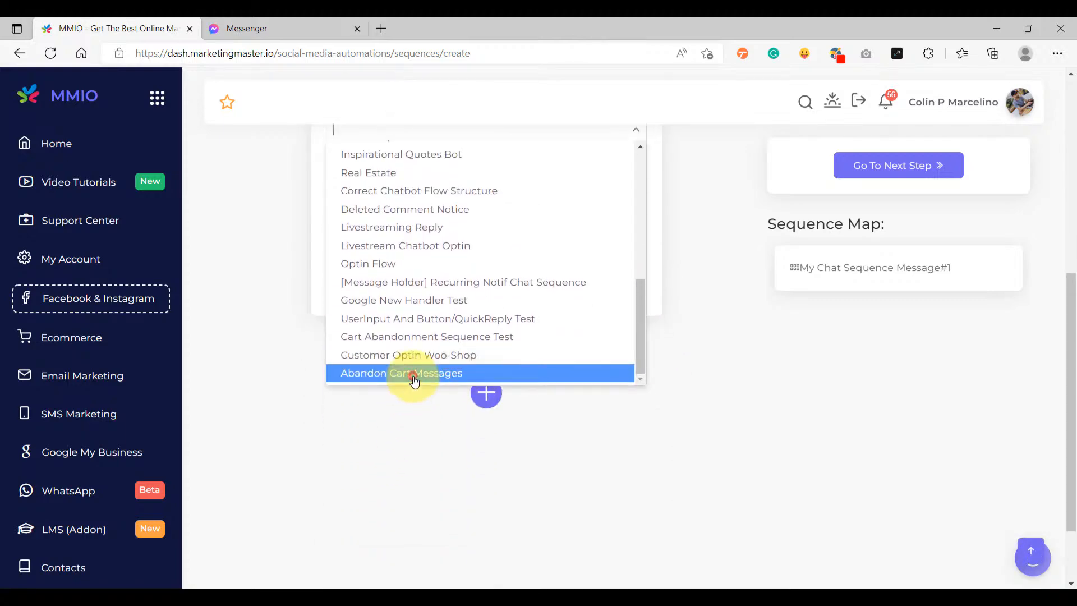
left_click(413, 374)
scroll(392, 434, "down", 1)
left_click(402, 433)
left_click(385, 474)
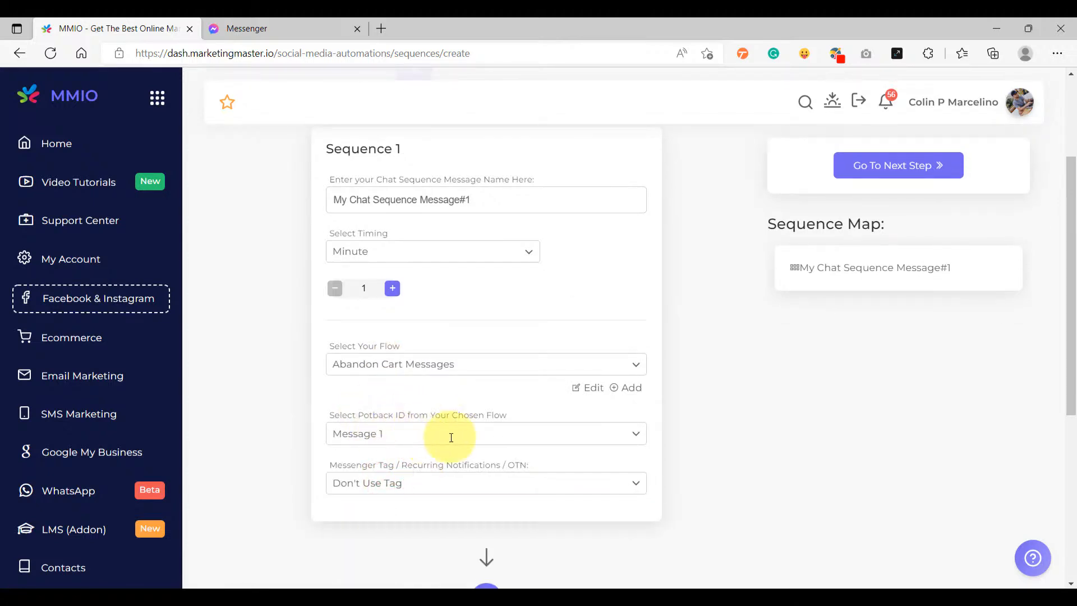
scroll(465, 408, "down", 1)
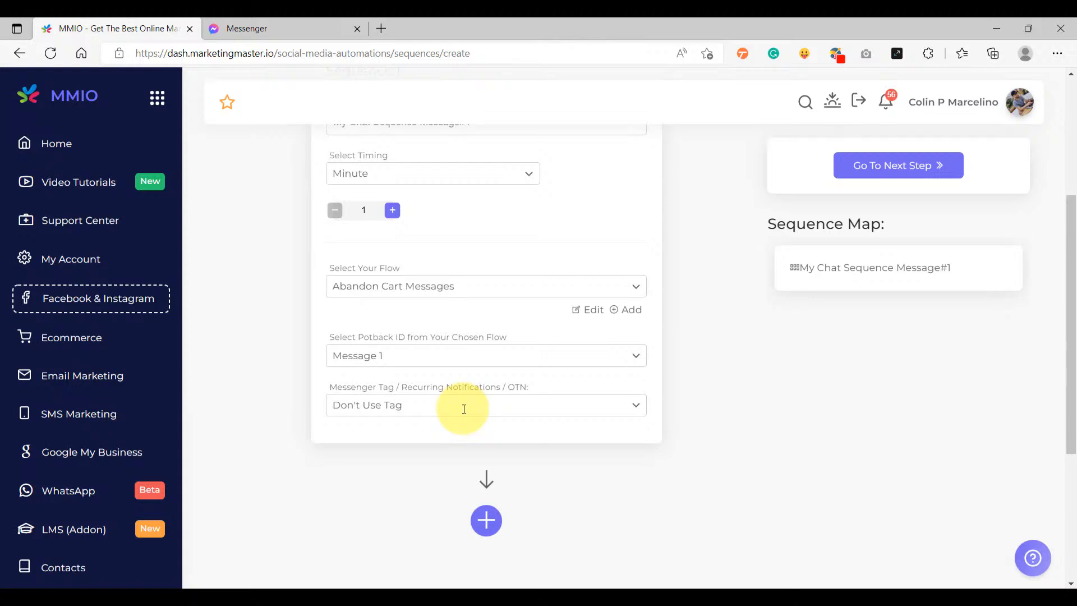
- Set Sequence 1's timing to 15 minutes
scroll(480, 415, "up", 3)
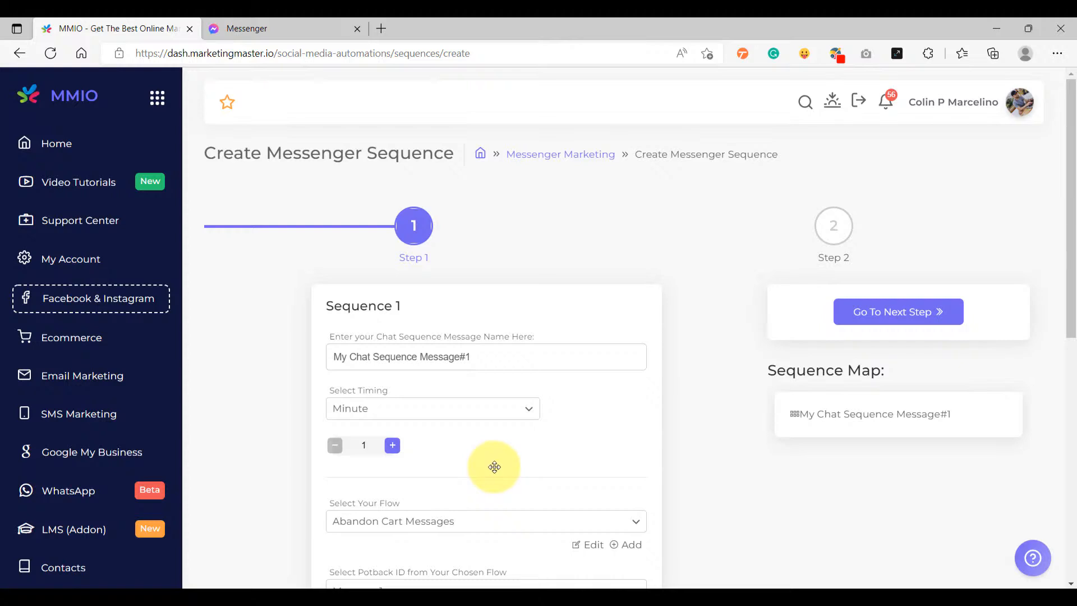
scroll(494, 467, "down", 2)
scroll(272, 418, "up", 2)
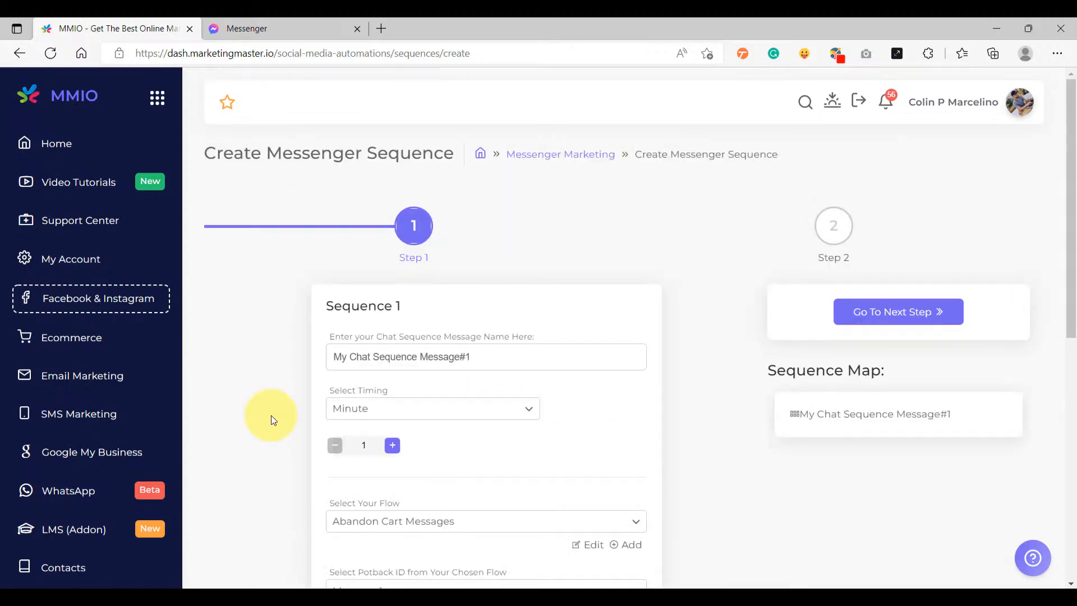
left_click(371, 445)
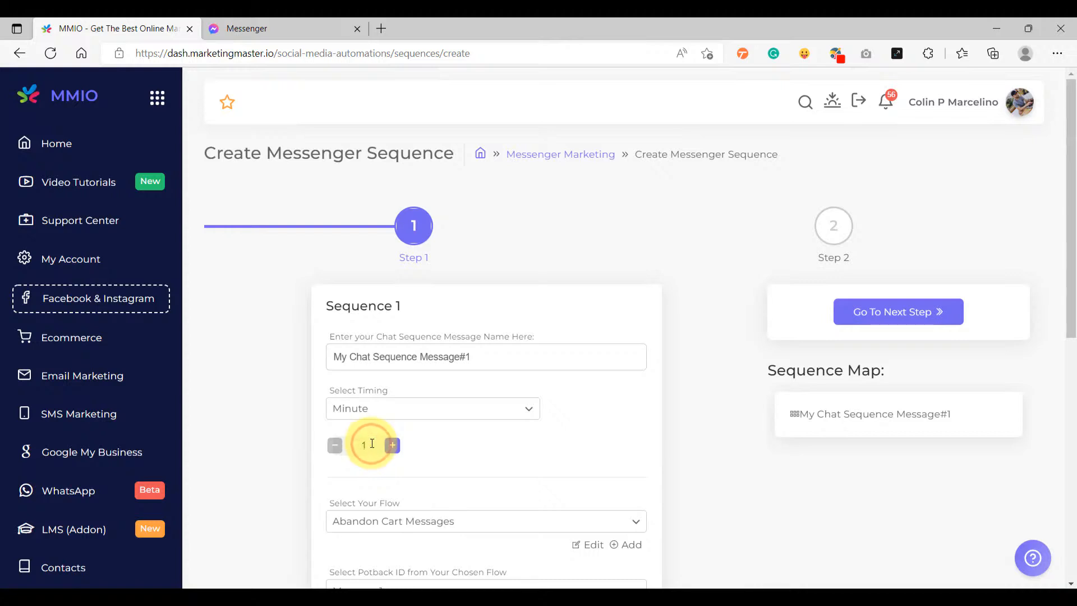
type("5")
left_click(275, 430)
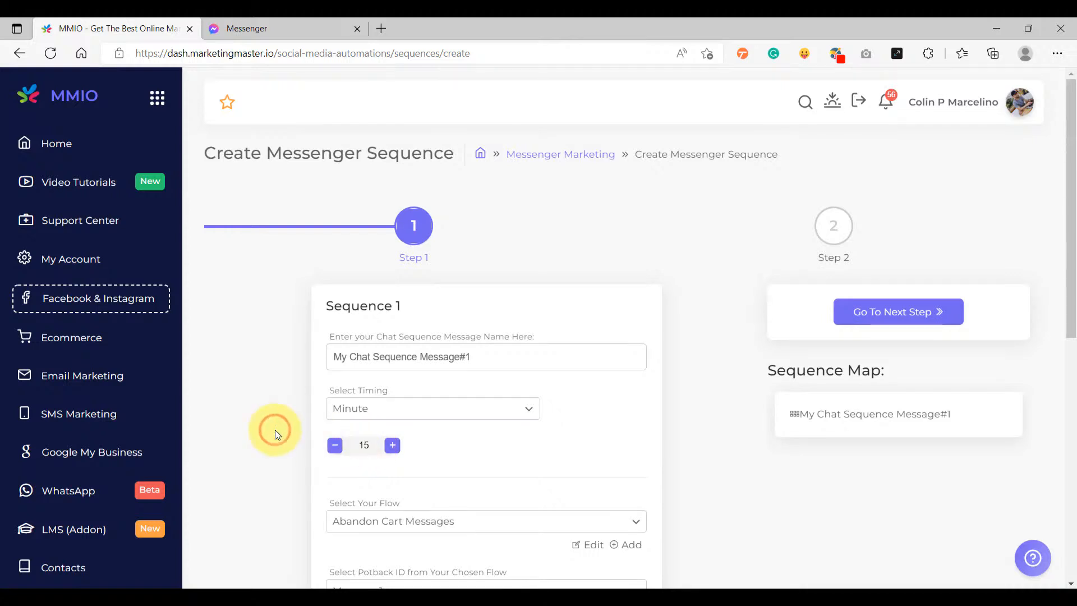
- Add a second sequence message that uses the Abandon Cart Messages flow with the Message 2 postback ID
scroll(273, 443, "down", 7)
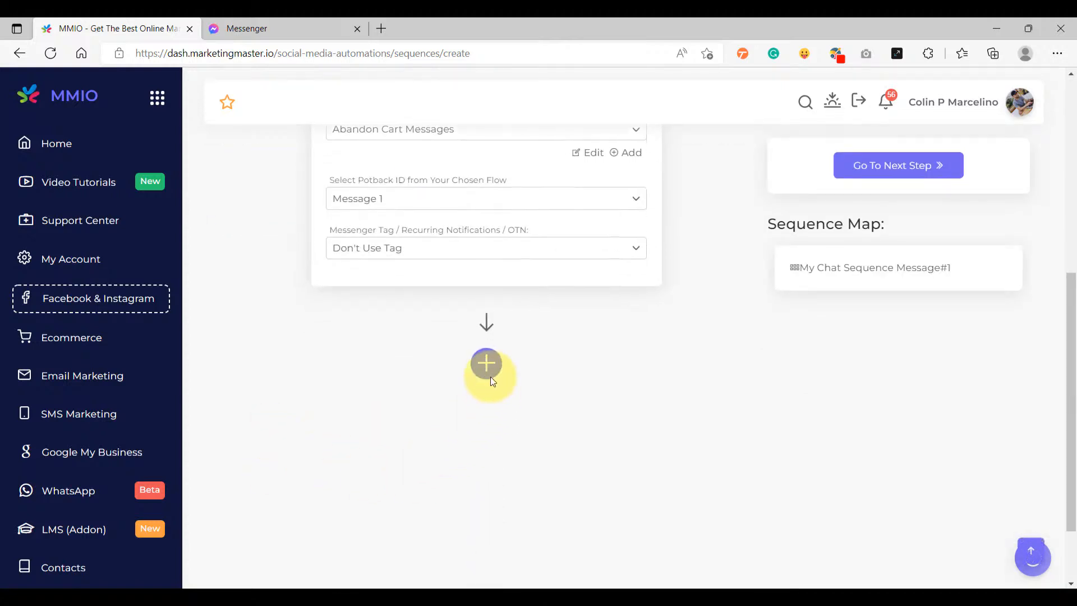
left_click(492, 377)
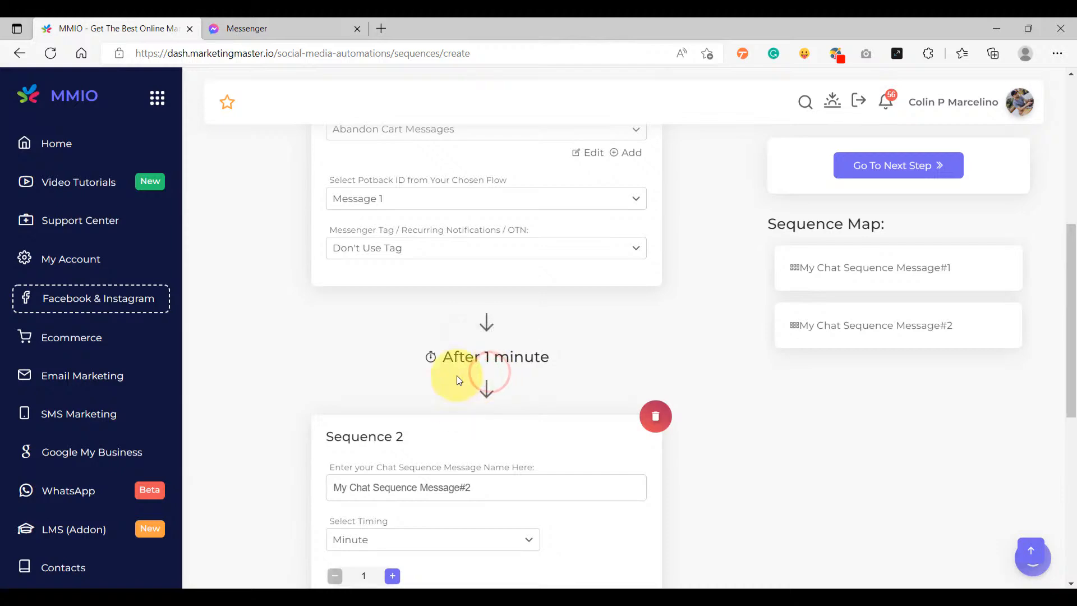
scroll(451, 371, "down", 3)
scroll(449, 369, "down", 3)
left_click(417, 338)
scroll(439, 469, "down", 5)
scroll(439, 468, "down", 5)
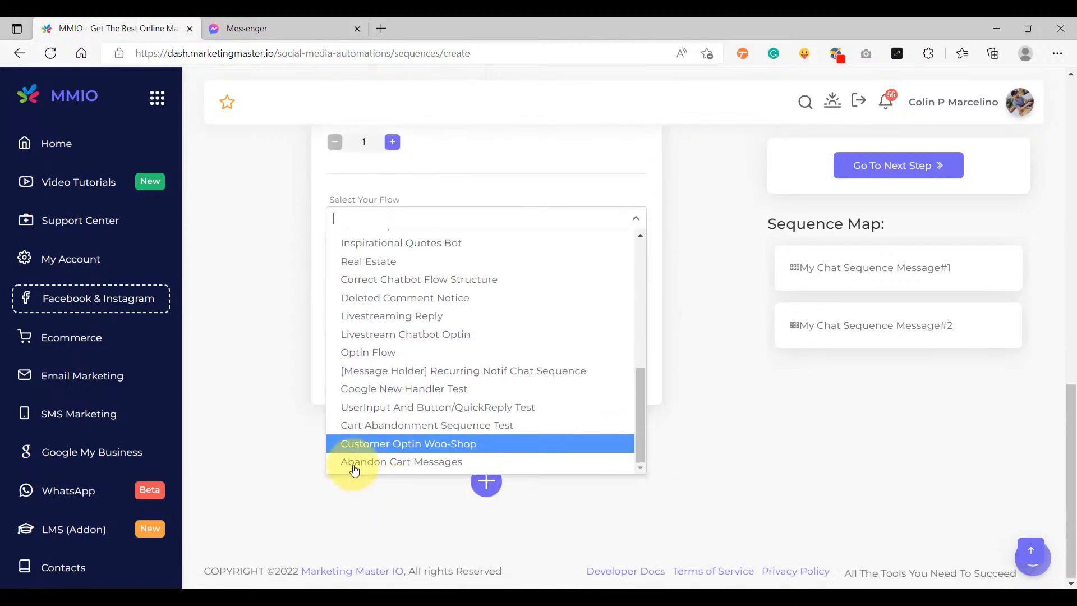
left_click(392, 463)
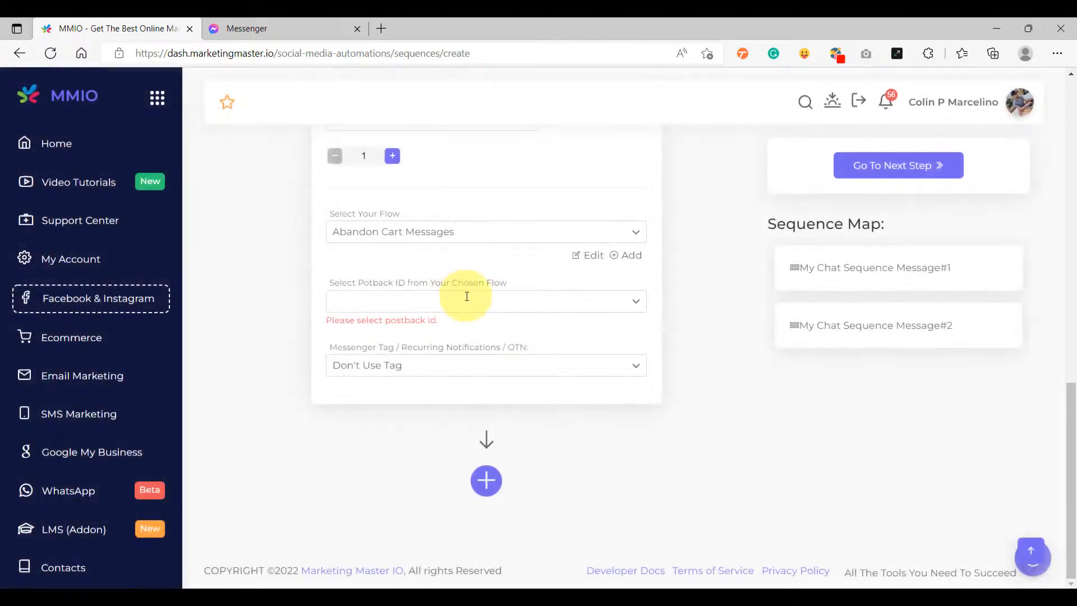
left_click(465, 295)
left_click(401, 380)
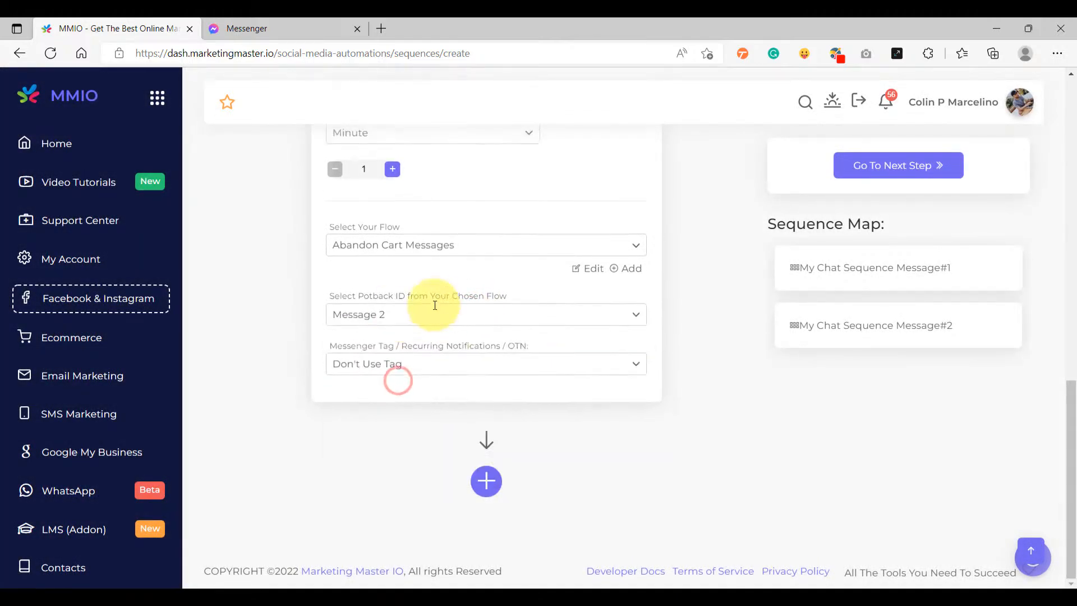
- Check the second script's delay in the Google Docs scripts template, and return to MMIO
scroll(415, 392, "up", 1)
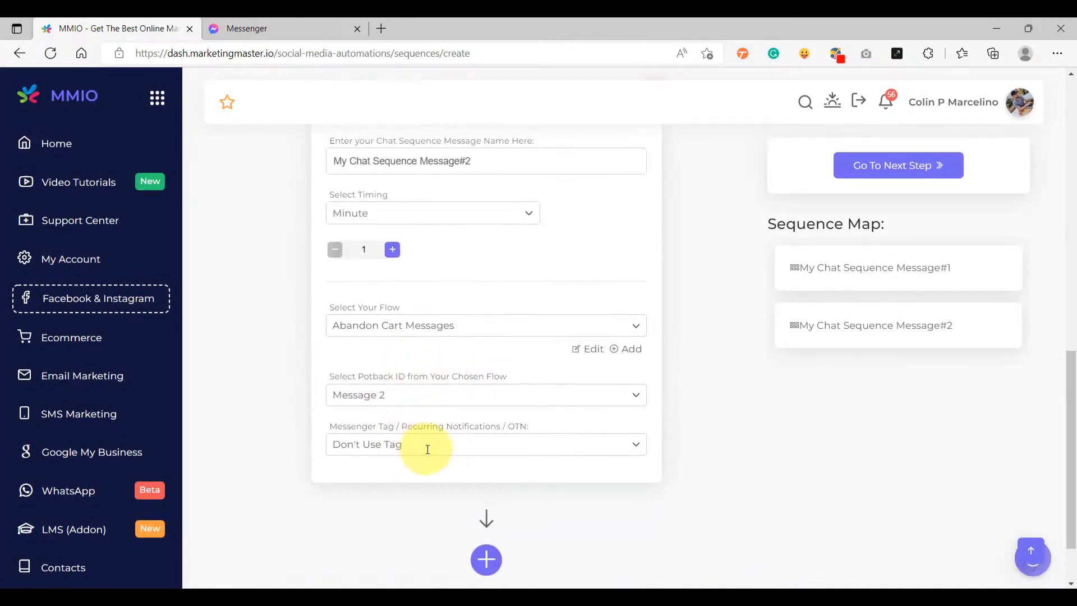
scroll(415, 439, "up", 2)
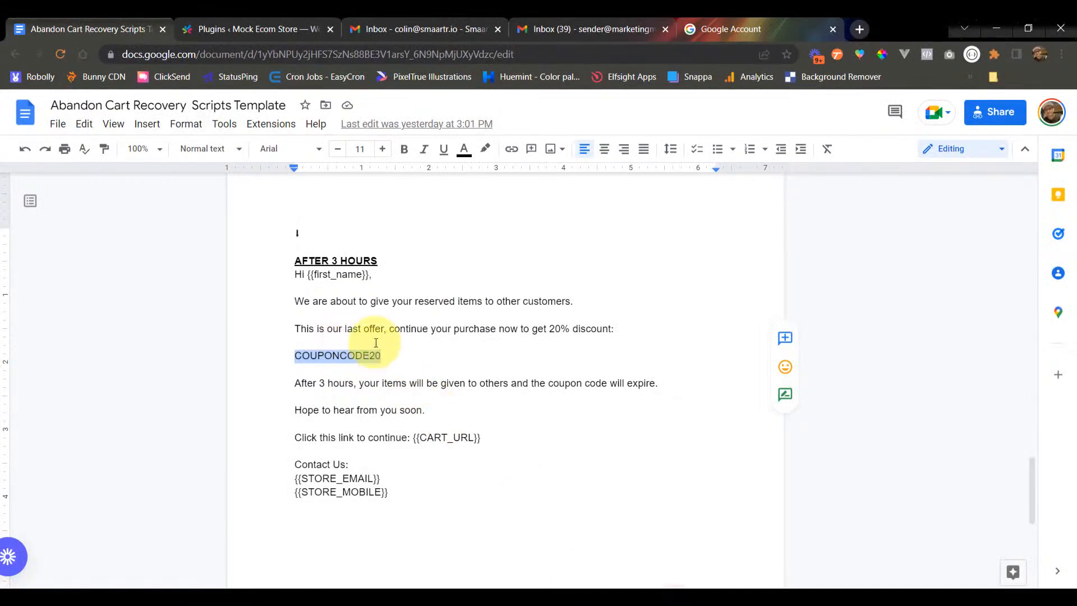
scroll(371, 331, "up", 10)
scroll(337, 331, "up", 5)
scroll(370, 322, "down", 2)
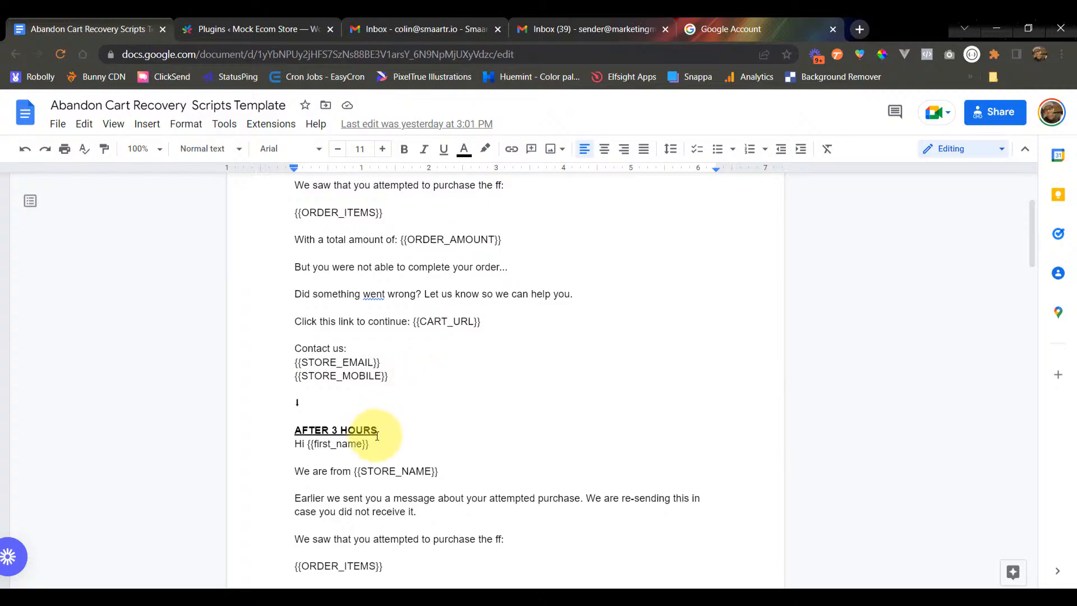
scroll(384, 432, "down", 1)
key("alt+Tab")
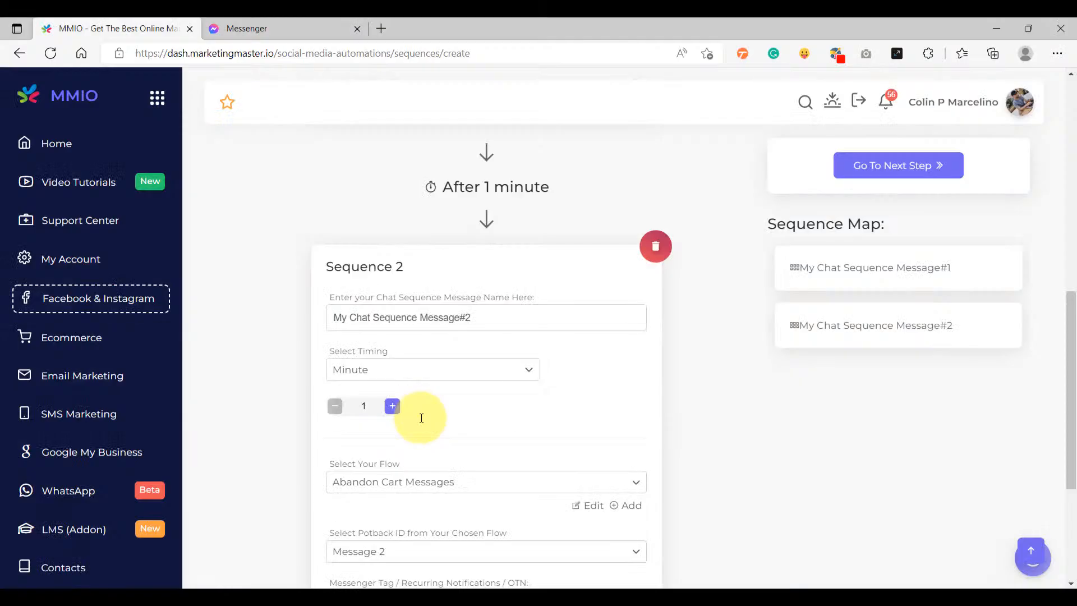
- Set Sequence 2's timing to 3 hours
left_click(387, 371)
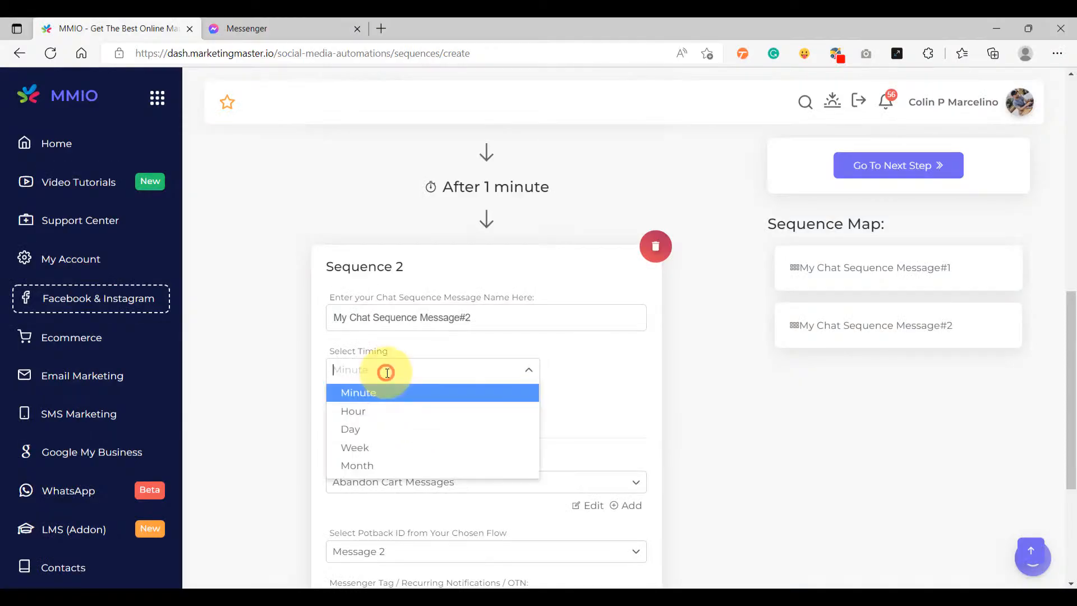
left_click(408, 411)
key("BackSpace")
type("3")
scroll(264, 423, "down", 1)
- Switch to the Google Docs template, check the delay of the third script, and return to MMIO
key("alt+Tab")
scroll(329, 393, "down", 1)
scroll(329, 393, "down", 9)
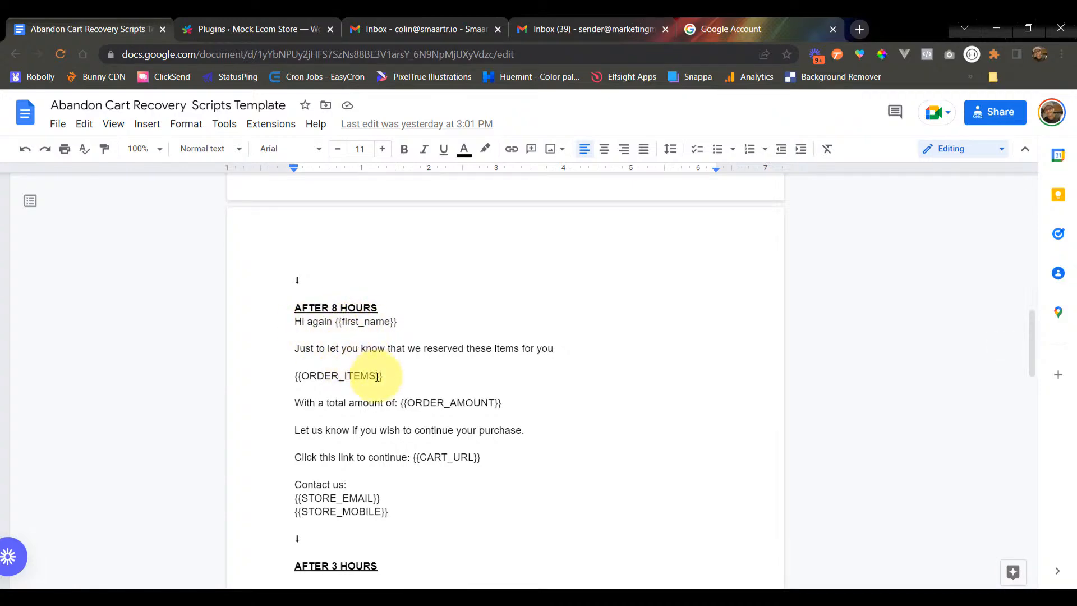
scroll(393, 364, "down", 7)
scroll(393, 373, "up", 4)
scroll(377, 378, "up", 4)
key("alt+Tab")
- Add a third sequence message and set its timing to 8 hours
scroll(373, 398, "down", 3)
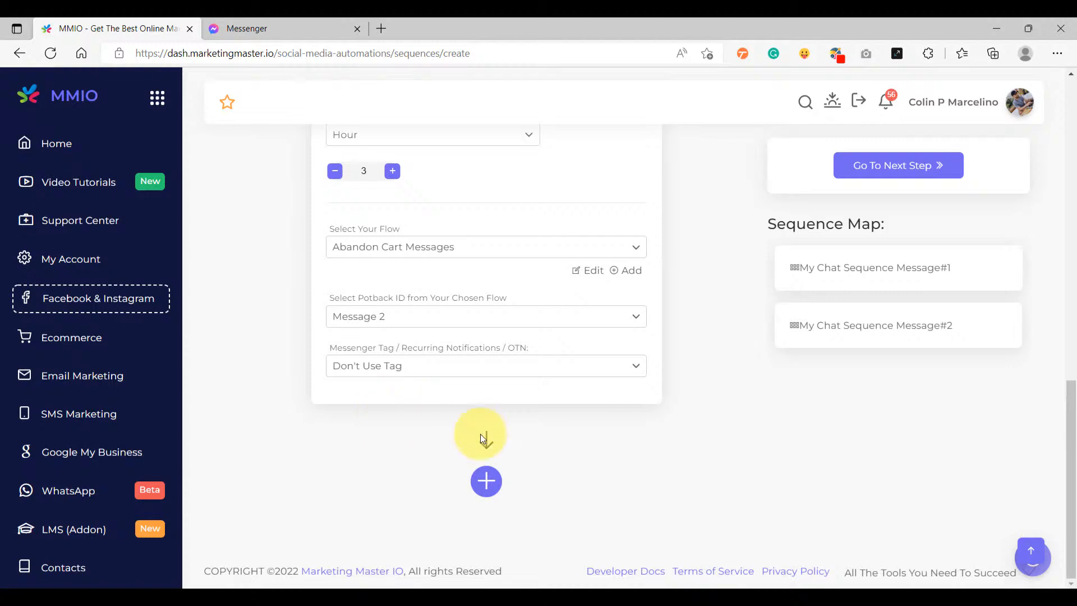
left_click(486, 479)
scroll(409, 473, "down", 6)
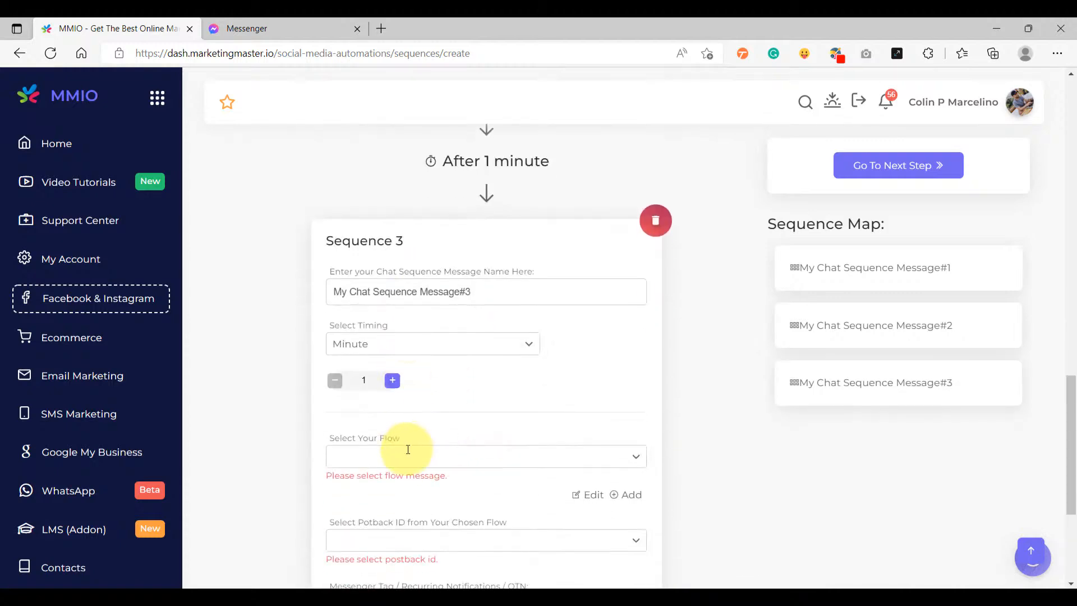
left_click(398, 335)
left_click(365, 379)
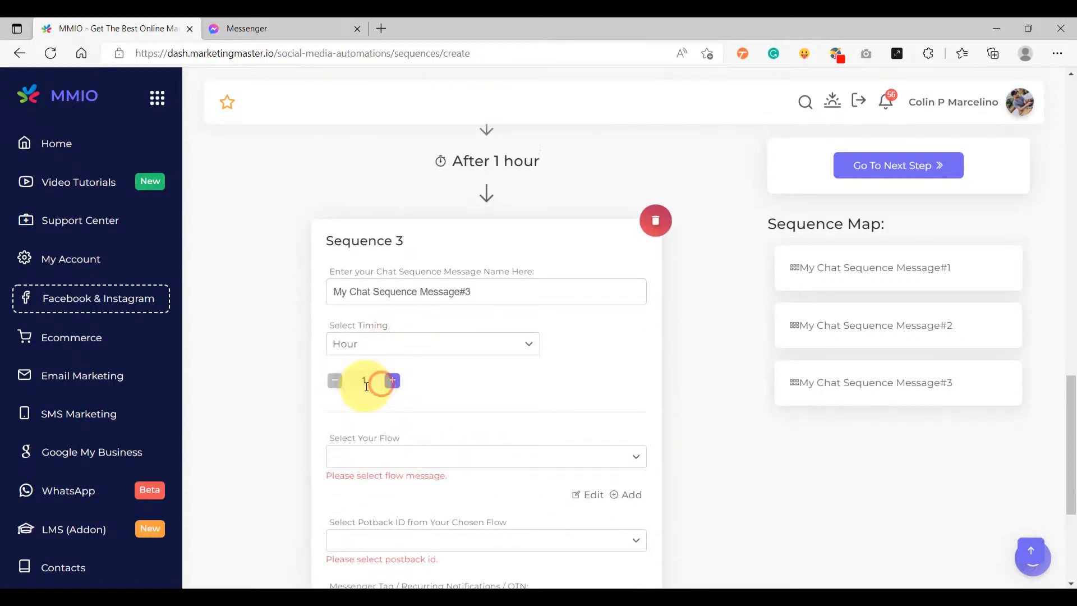
scroll(361, 305, "down", 1)
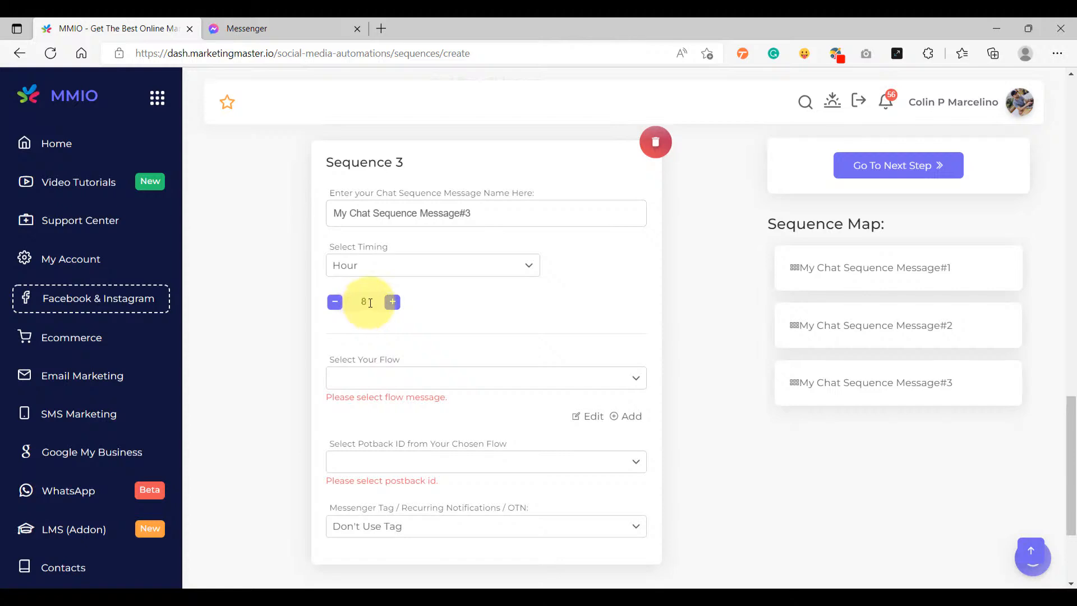
scroll(400, 338, "up", 3)
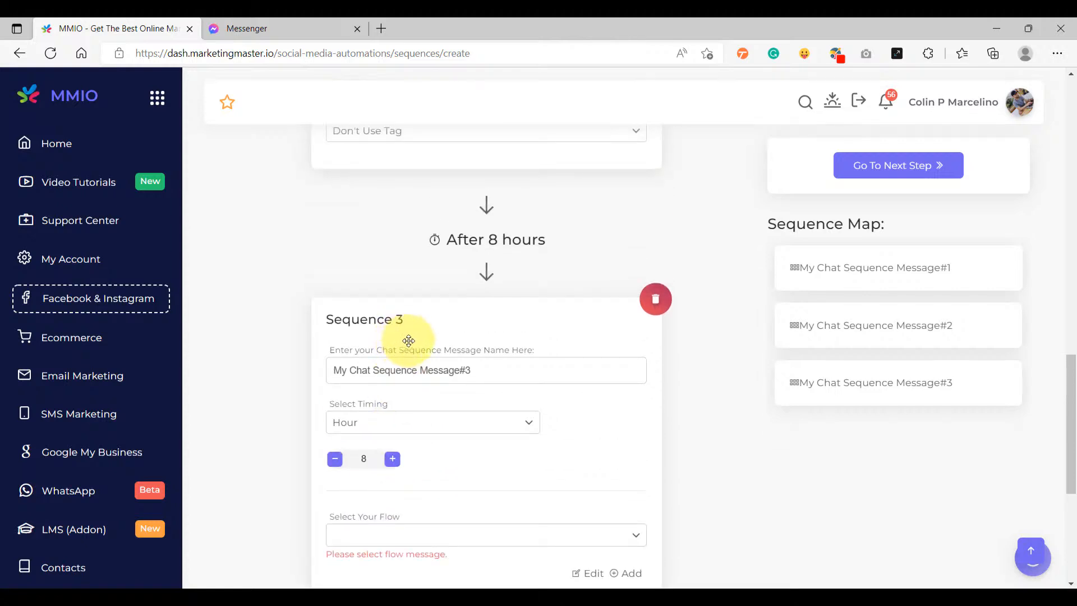
left_click_drag(485, 244, 595, 258)
left_click(596, 258)
- For Sequence 3, choose the Abandon Cart Messages flow and the Message 3 postback ID
scroll(445, 336, "down", 4)
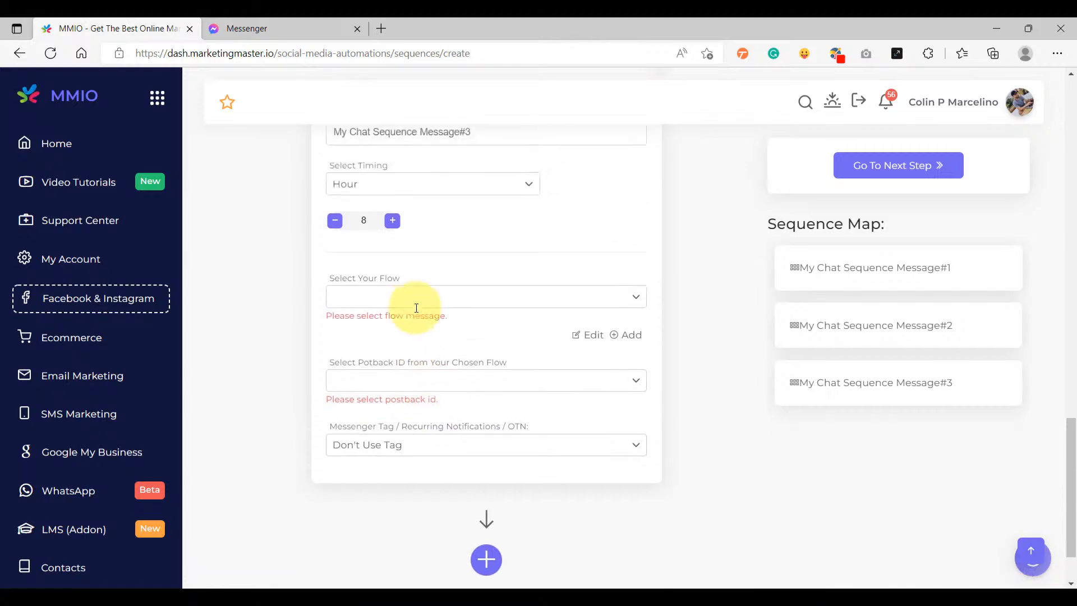
left_click(388, 303)
scroll(409, 483, "down", 10)
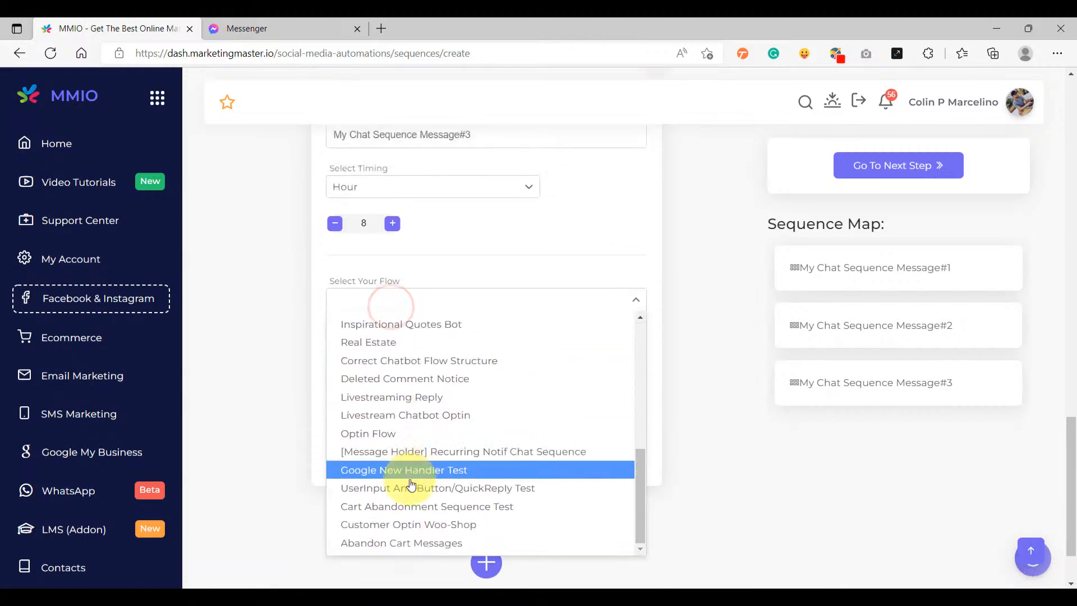
left_click(386, 542)
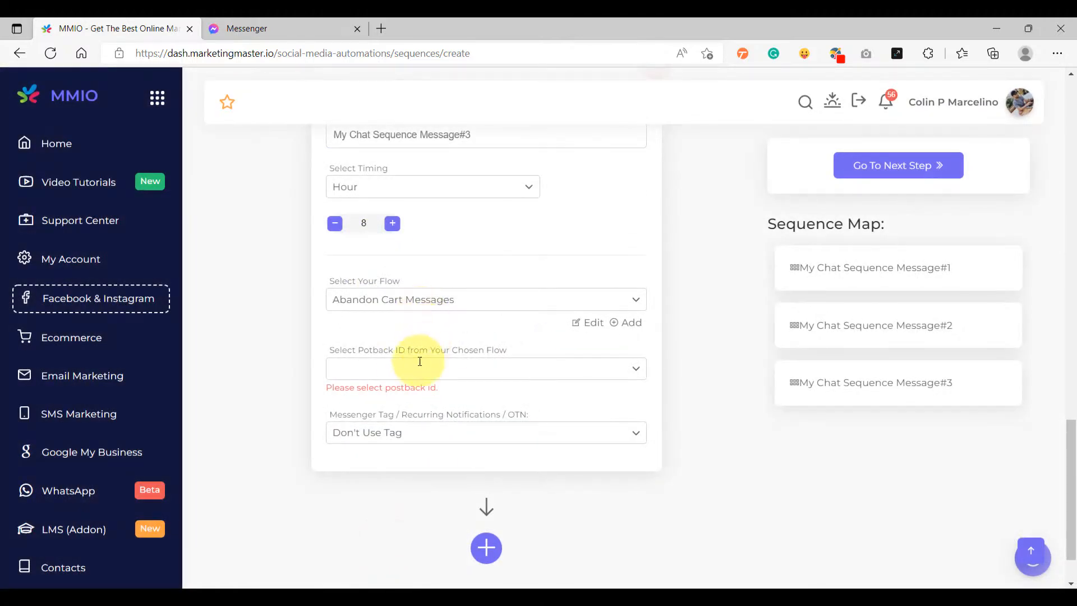
left_click(402, 365)
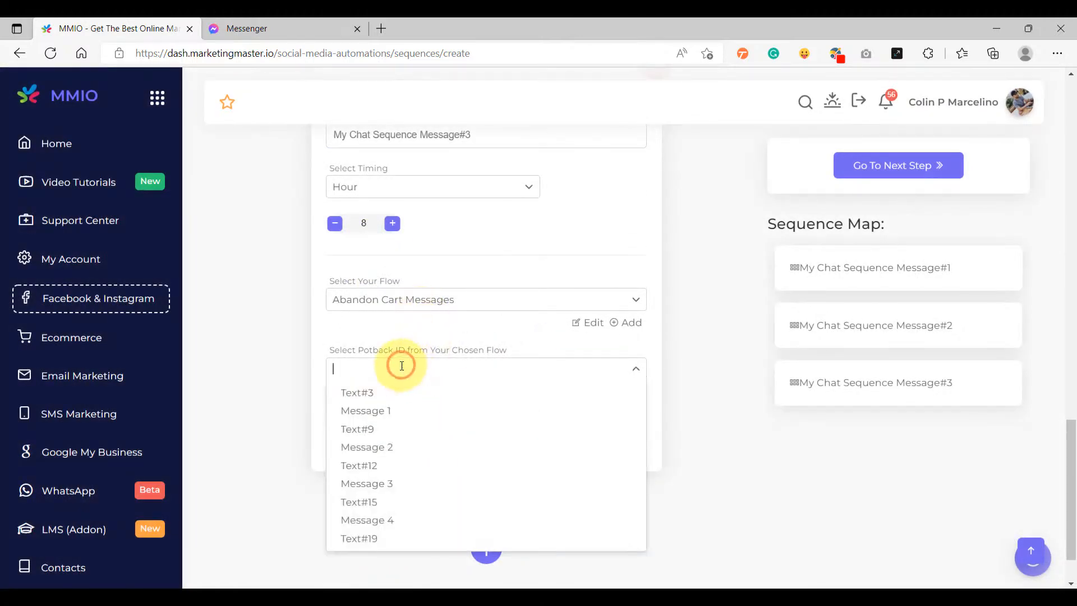
left_click(392, 479)
- Add a fourth sequence message and check the delay of the fourth script in the Google Docs template, returning to MMIO
left_click(486, 533)
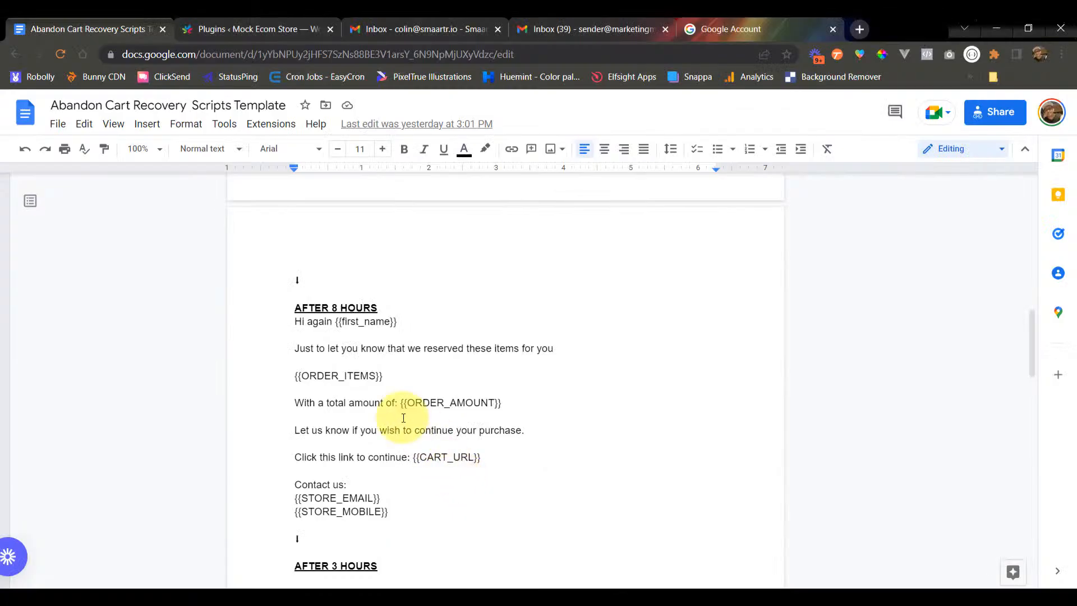
scroll(402, 413, "down", 6)
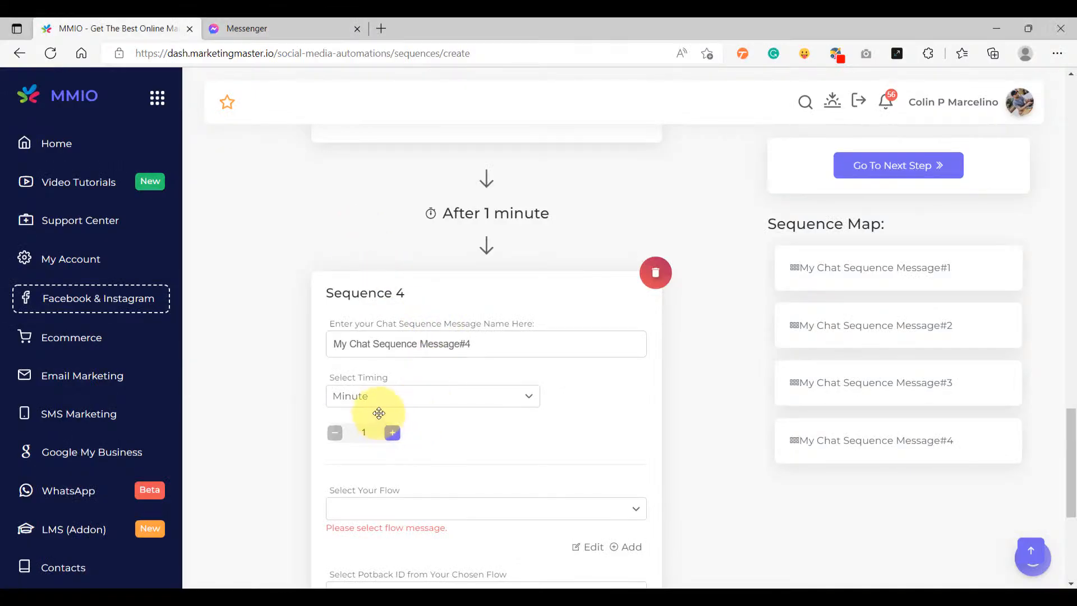
scroll(426, 401, "up", 8)
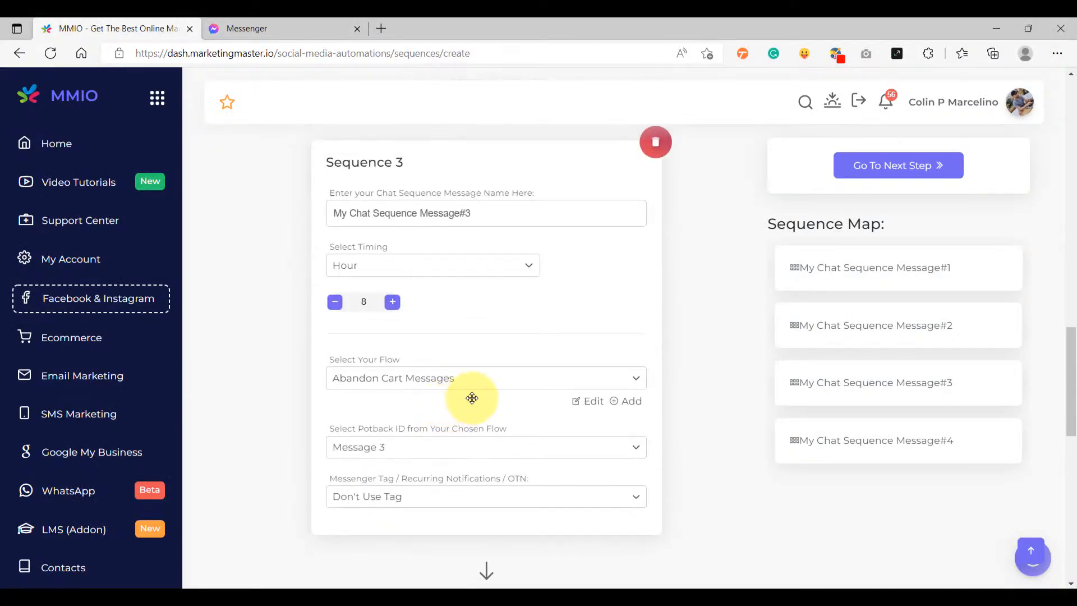
scroll(459, 387, "up", 2)
scroll(426, 387, "down", 10)
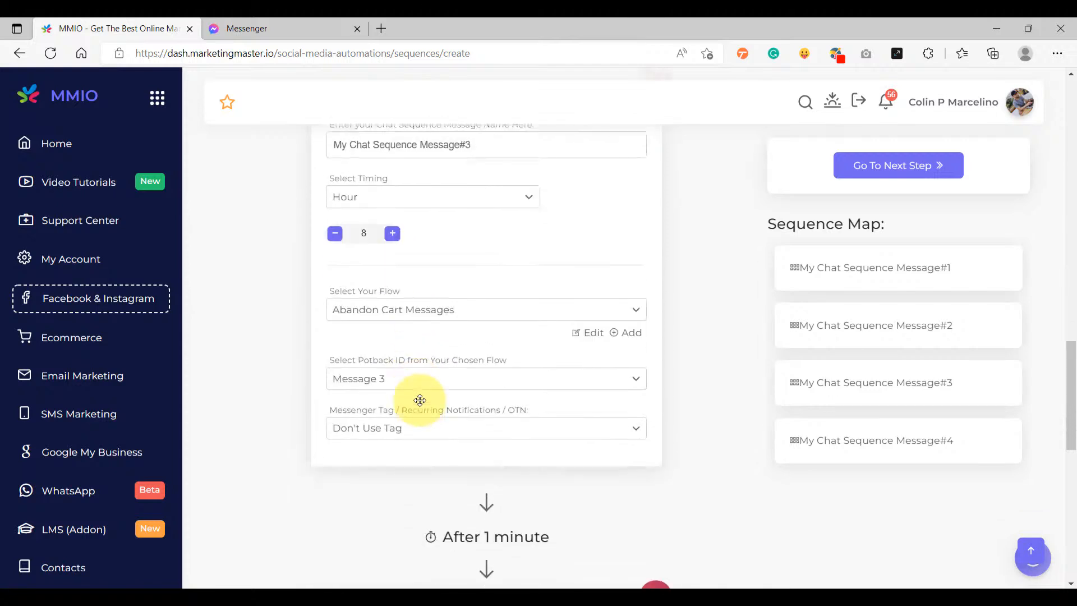
scroll(421, 399, "down", 3)
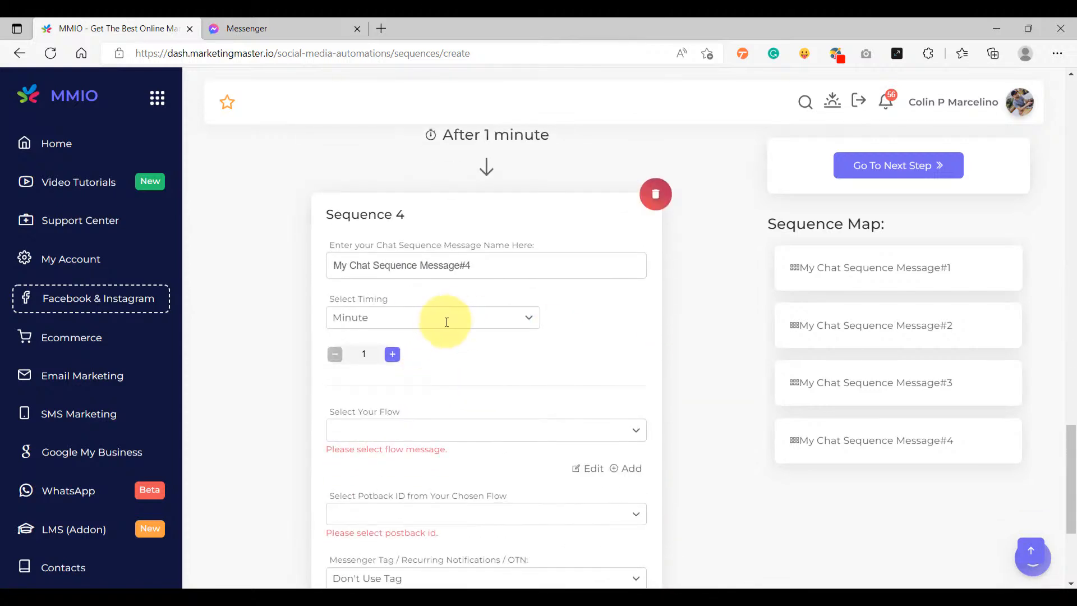
- Set Sequence 4's timing to 3 hours
left_click(410, 316)
left_click(384, 360)
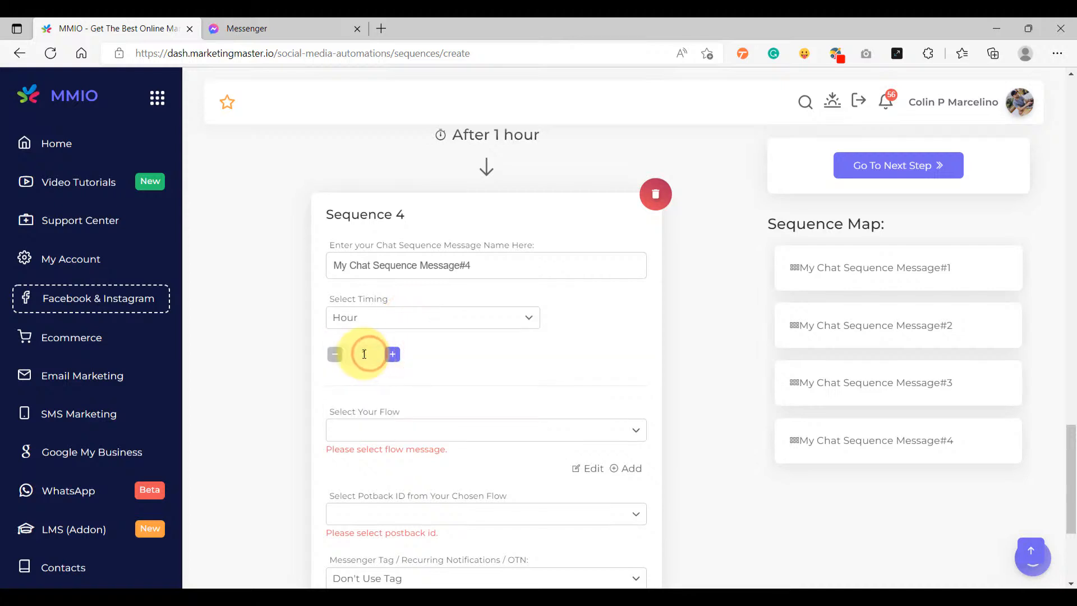
double_click(363, 353)
type("3")
left_click(275, 362)
- For Sequence 4, choose the Abandon Cart Messages flow and the Message 4 postback ID
scroll(352, 359, "down", 3)
left_click(371, 273)
scroll(410, 477, "down", 10)
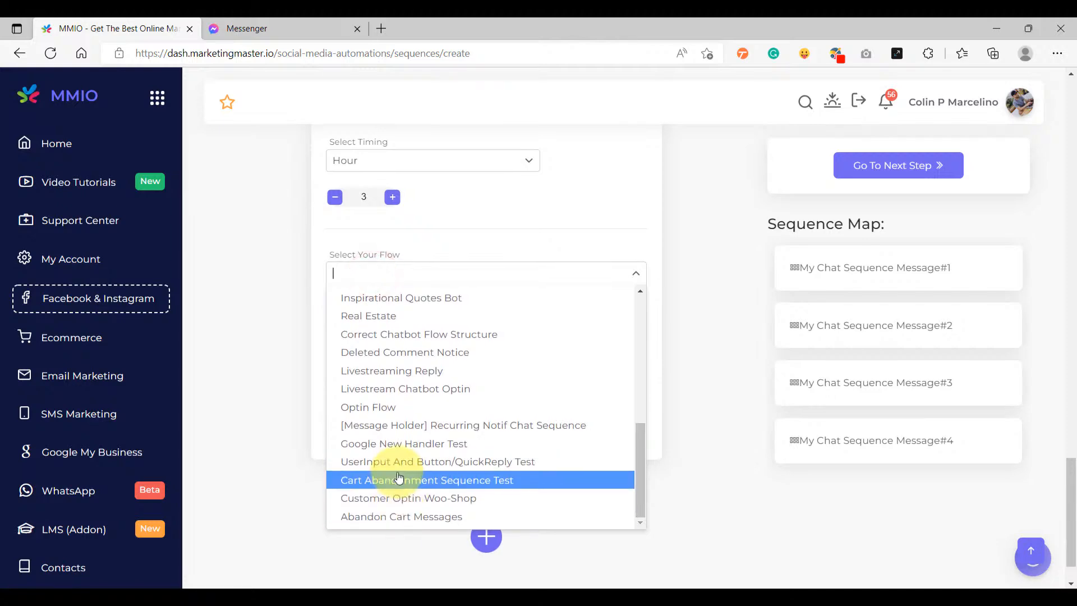
left_click(390, 461)
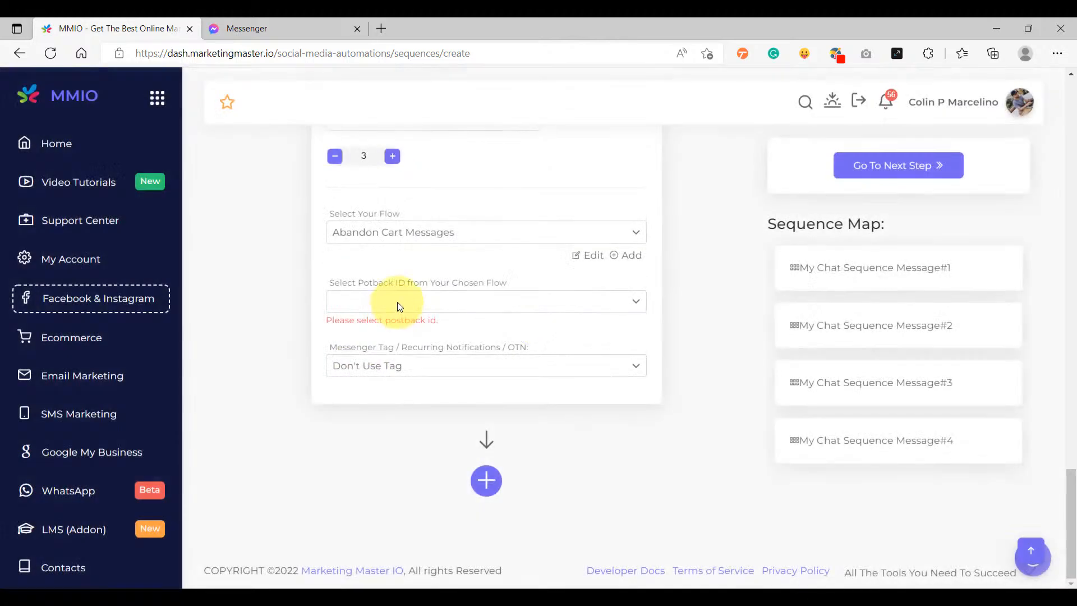
left_click(398, 301)
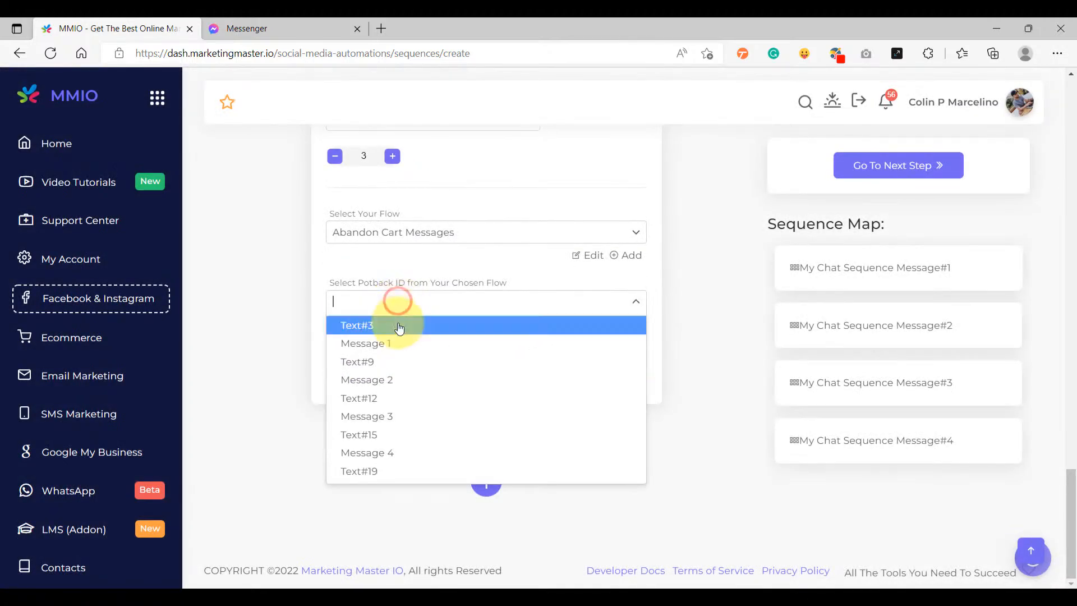
left_click(396, 453)
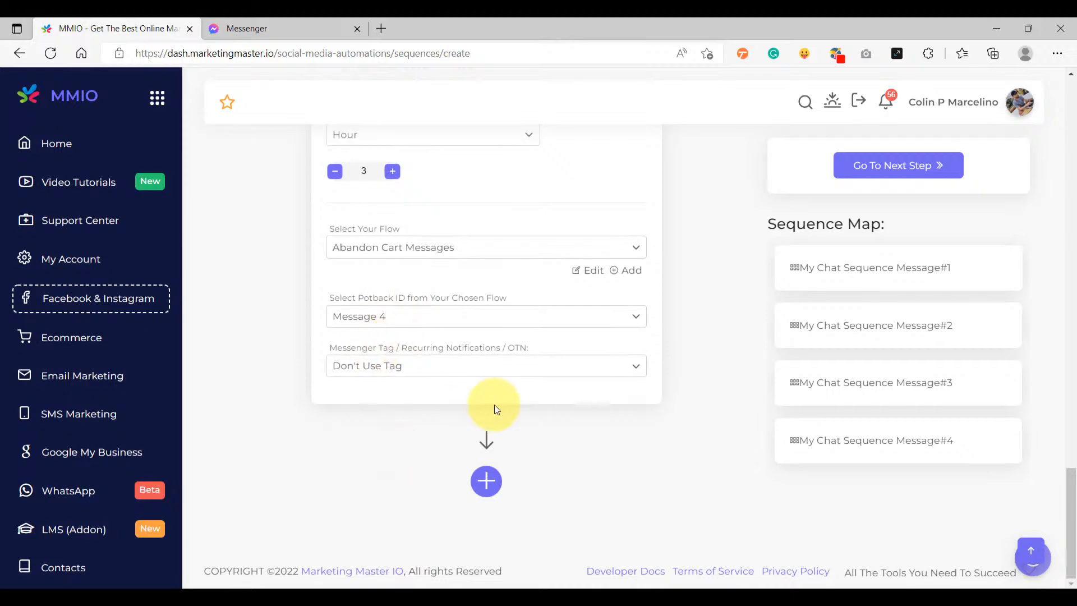
- Review all four sequence messages and proceed to the chat sequence settings
scroll(493, 404, "up", 15)
scroll(498, 397, "up", 3)
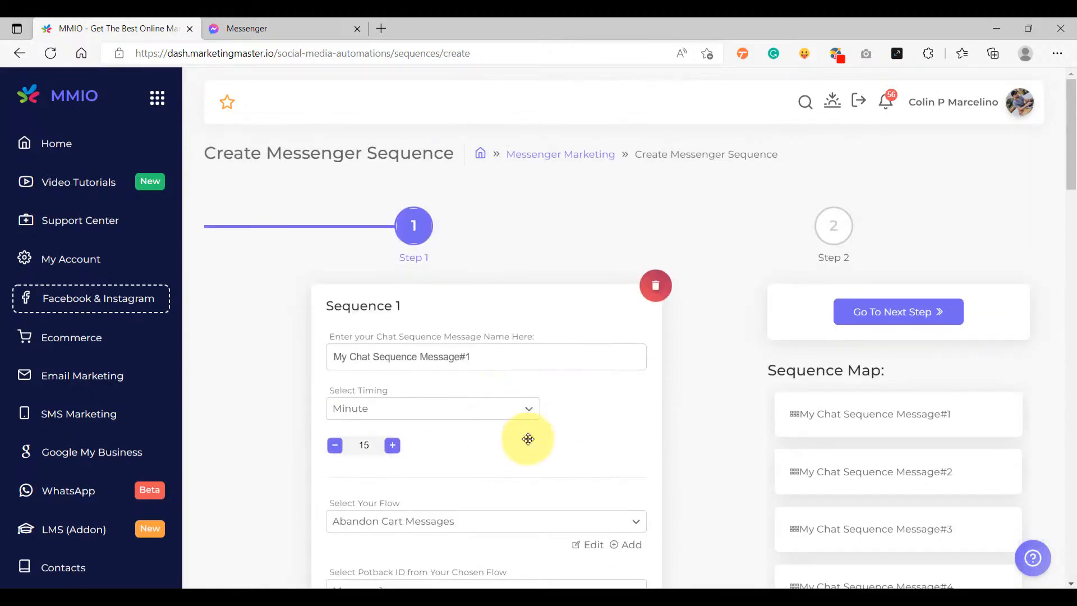
scroll(528, 432, "down", 20)
scroll(521, 449, "down", 3)
scroll(624, 444, "up", 20)
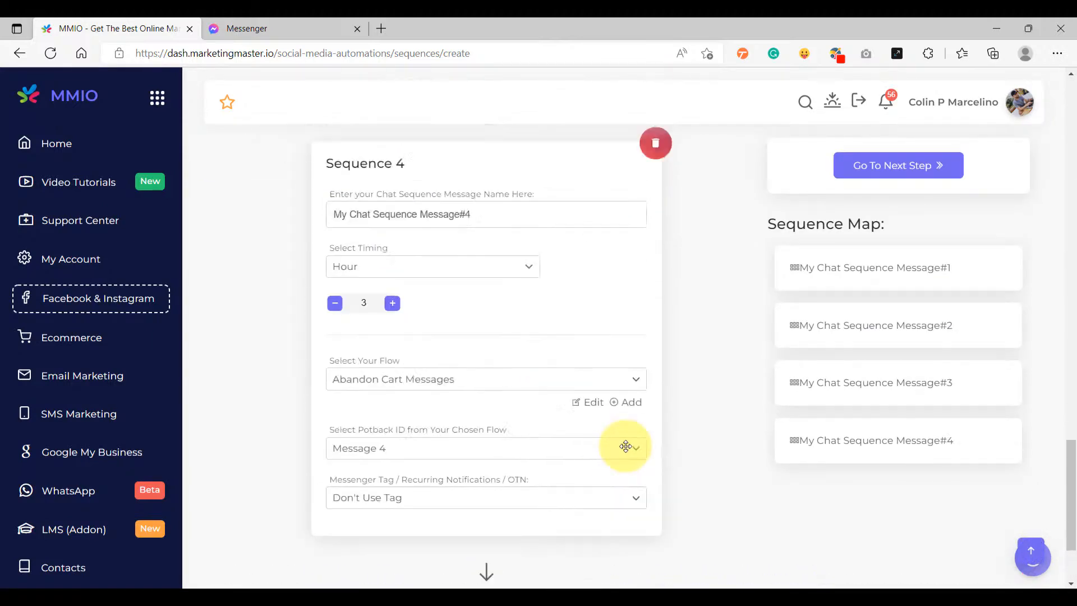
left_click(880, 312)
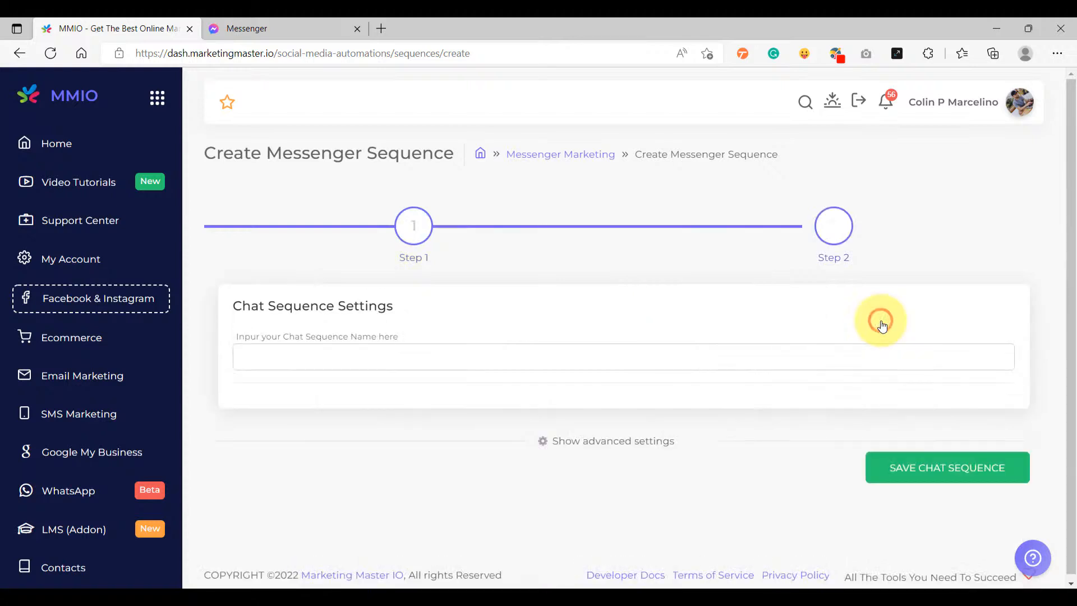
- Name the chat sequence "Abandon Cart Recovery Chat Sequence", save it and confirm the save dialogs
left_click(323, 358)
type("Abandon Cart Recovery Chat Sequence")
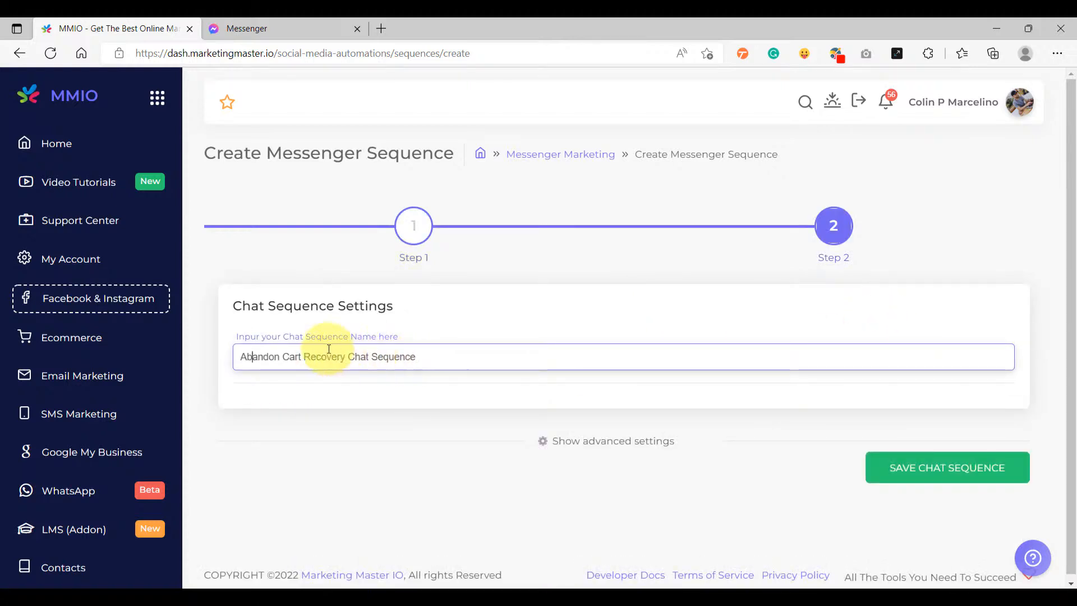
left_click(261, 353)
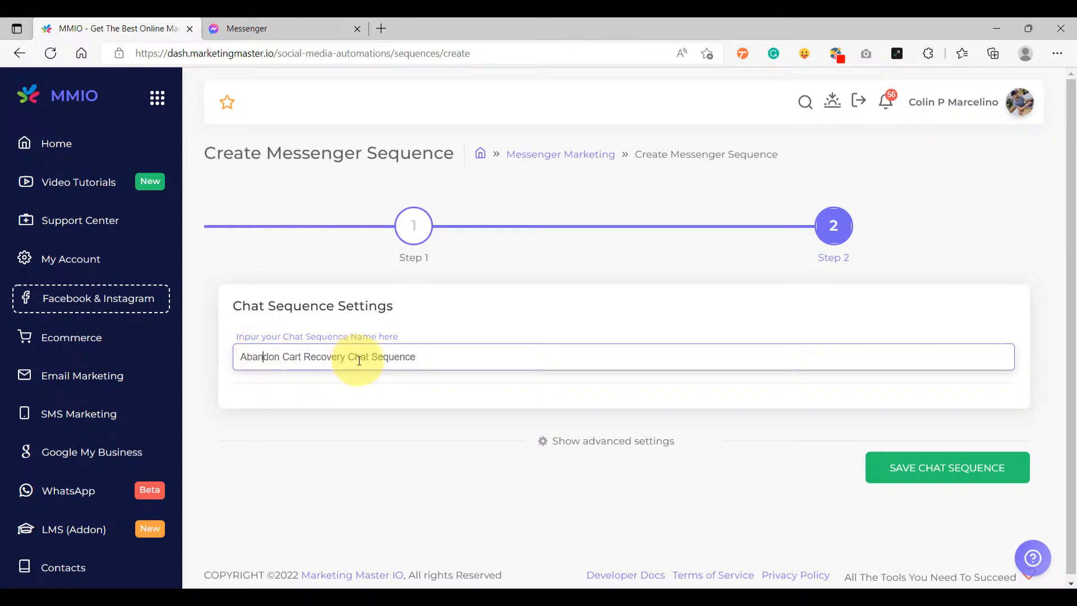
left_click(435, 357)
left_click(963, 476)
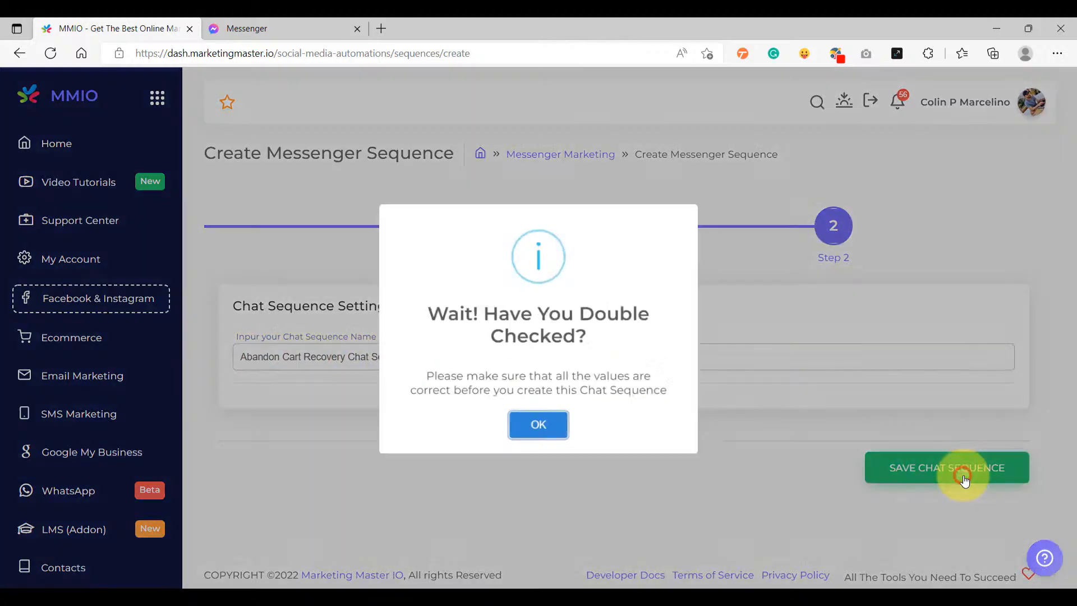
left_click(530, 401)
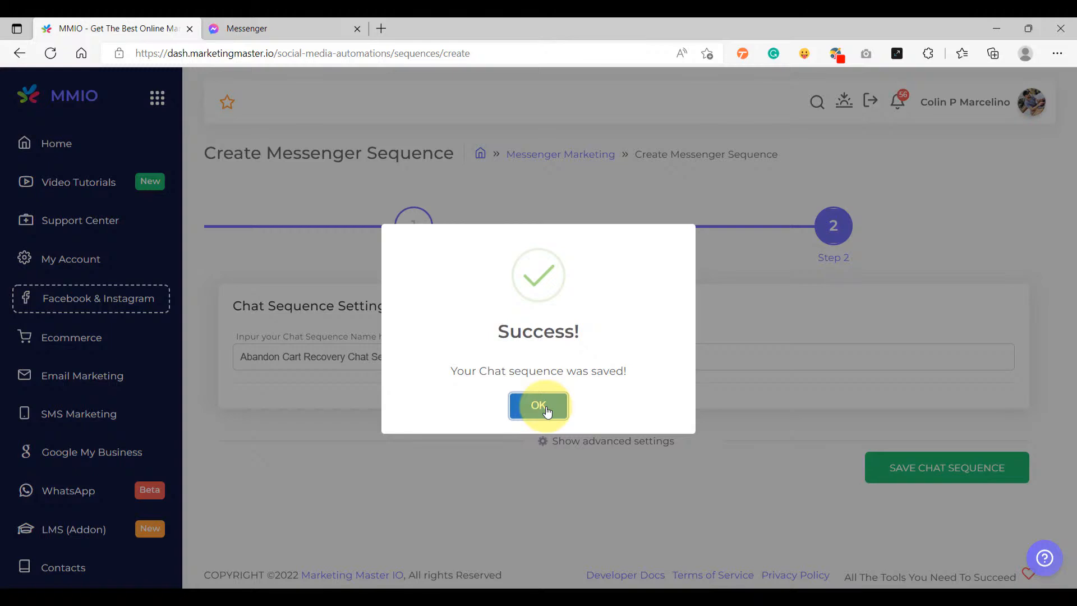
left_click(546, 412)
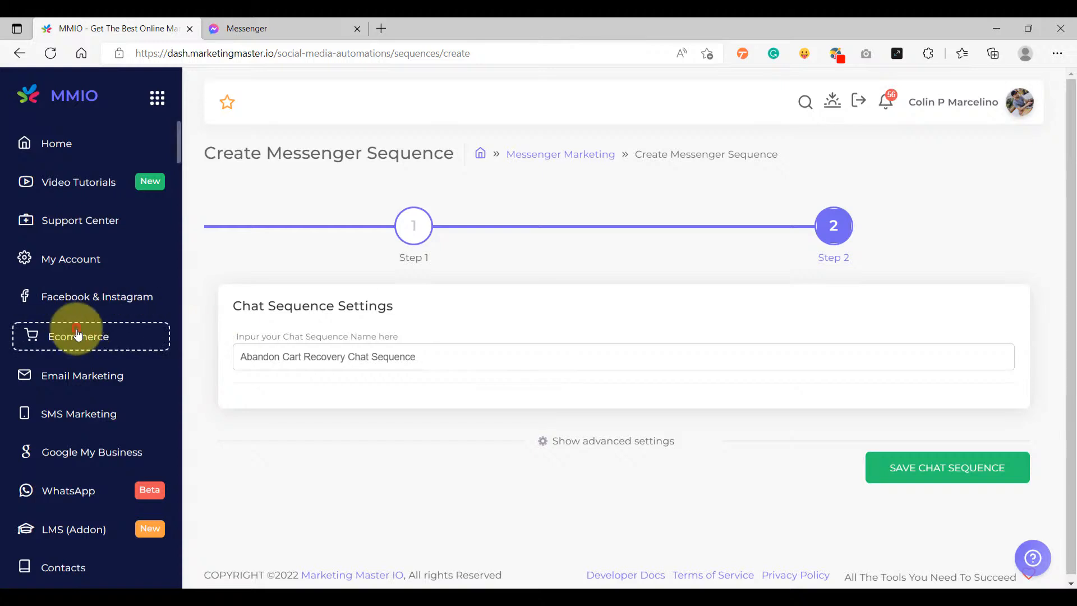
- Open the Ecommerce shop notifications and start a new notification for Mock Ecom Store
left_click(100, 337)
left_click(643, 393)
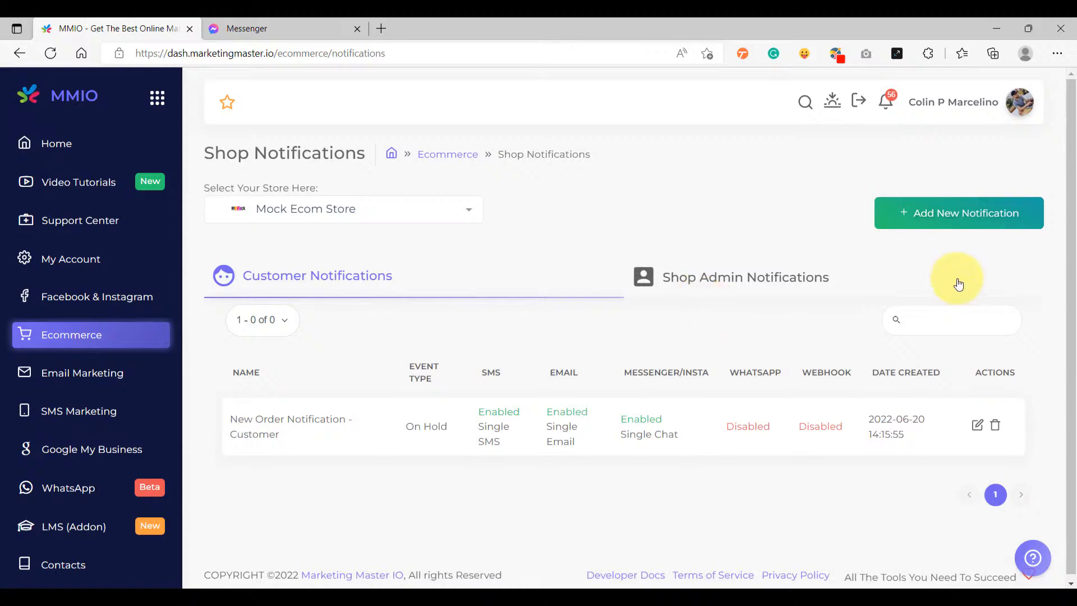
left_click(960, 222)
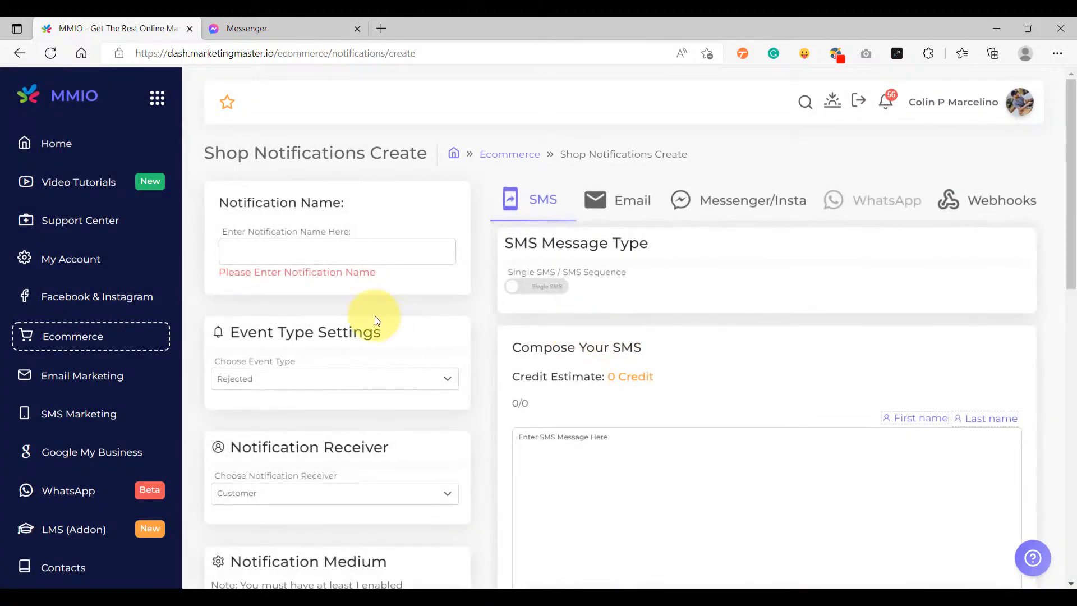
- Name the notification "Abandon Cart Notifications" and set its event type to Abandoned
left_click(337, 251)
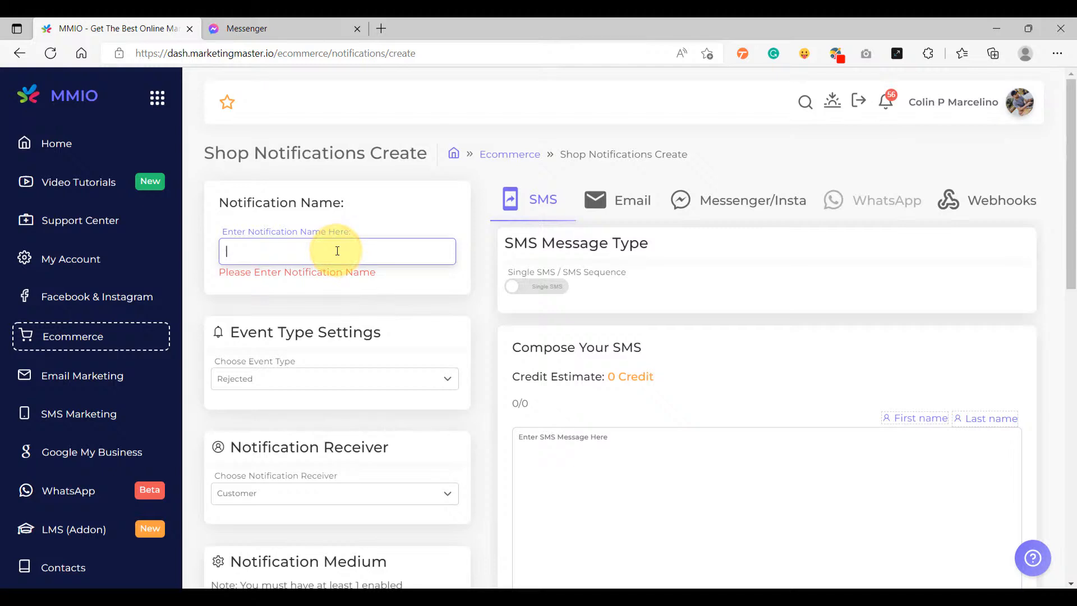
type("Abandon Cart Notifications")
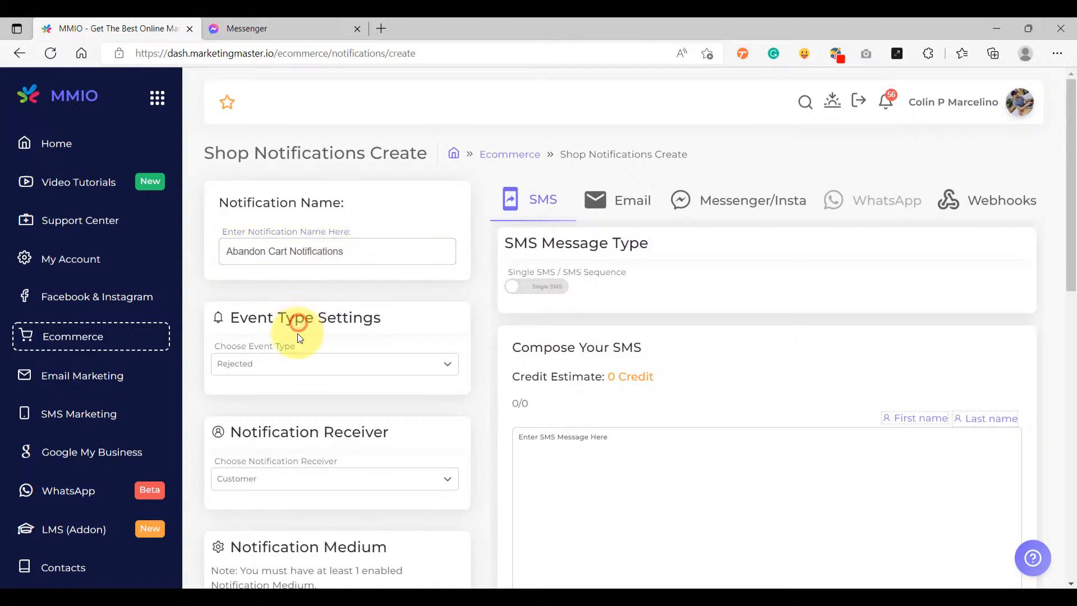
left_click(256, 364)
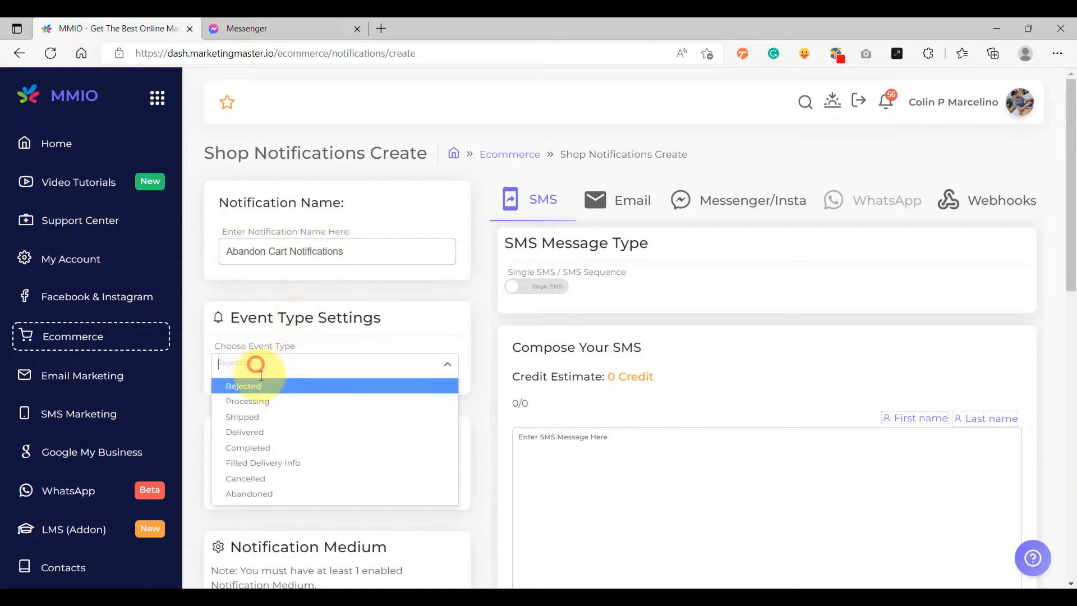
left_click(281, 494)
scroll(332, 407, "down", 1)
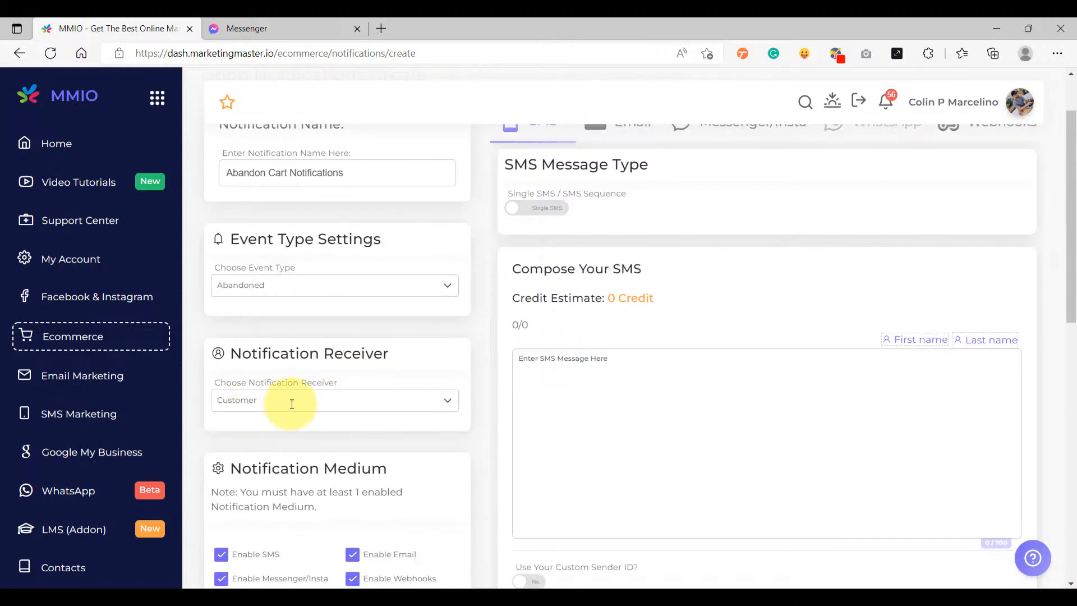
- Disable SMS, Webhooks and WhatsApp as notification mediums, keeping Email and Messenger/Insta enabled
scroll(288, 401, "down", 2)
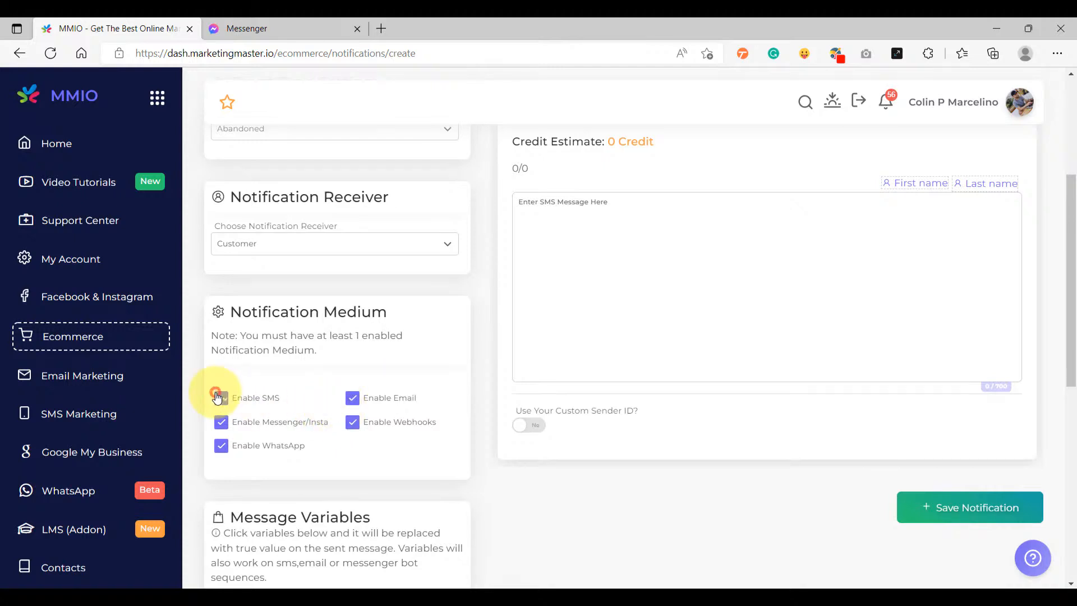
left_click(221, 397)
left_click(353, 424)
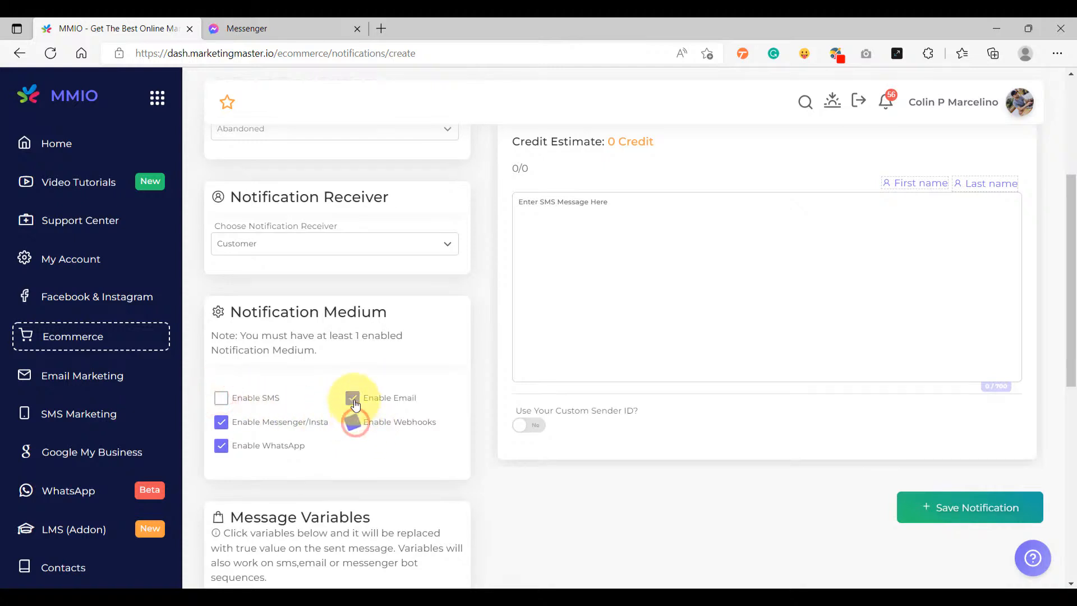
left_click(221, 447)
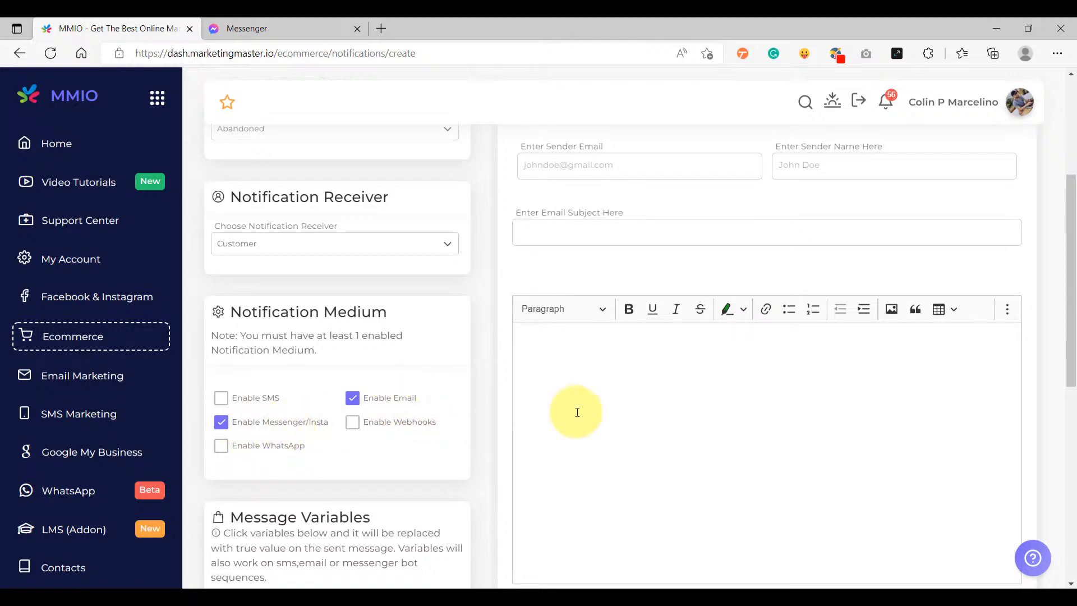
- Open the notification's Messenger/Insta settings and try to switch the message type from Single Messenger to Messenger Sequence
scroll(555, 404, "up", 4)
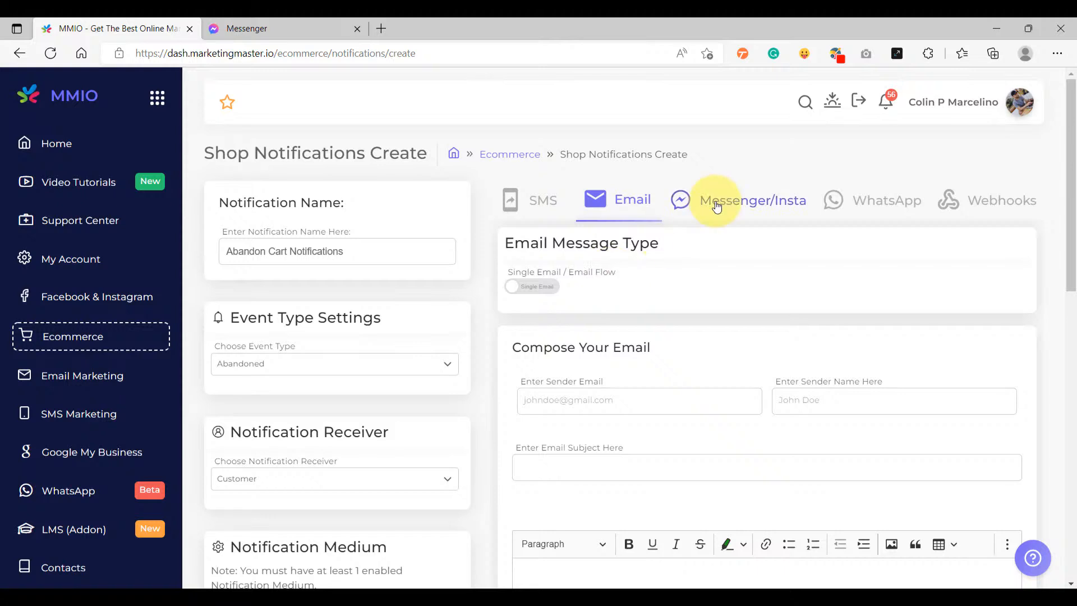
left_click(711, 212)
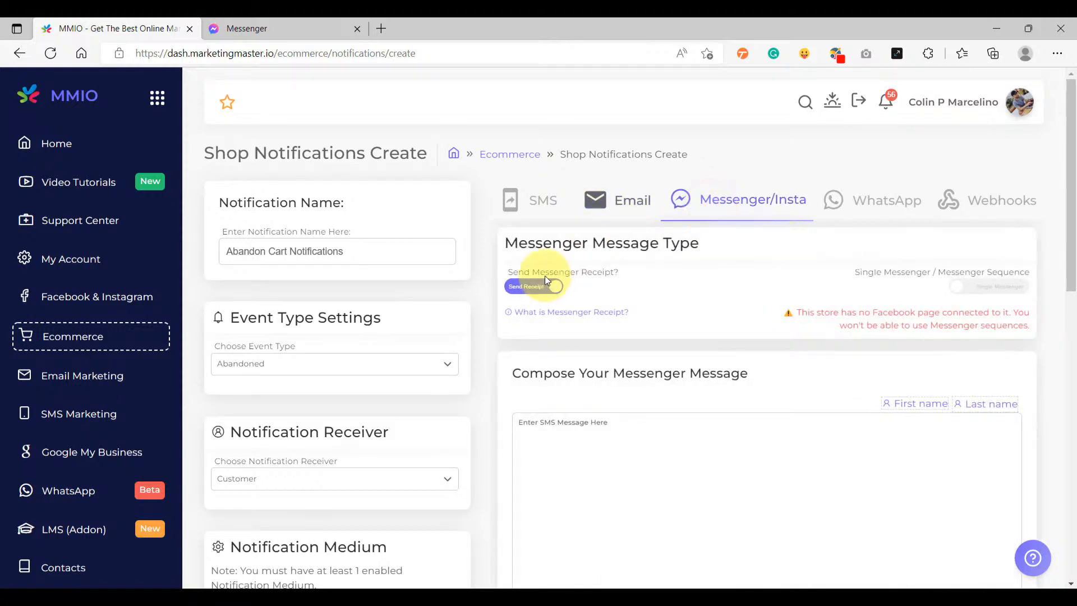
left_click(995, 289)
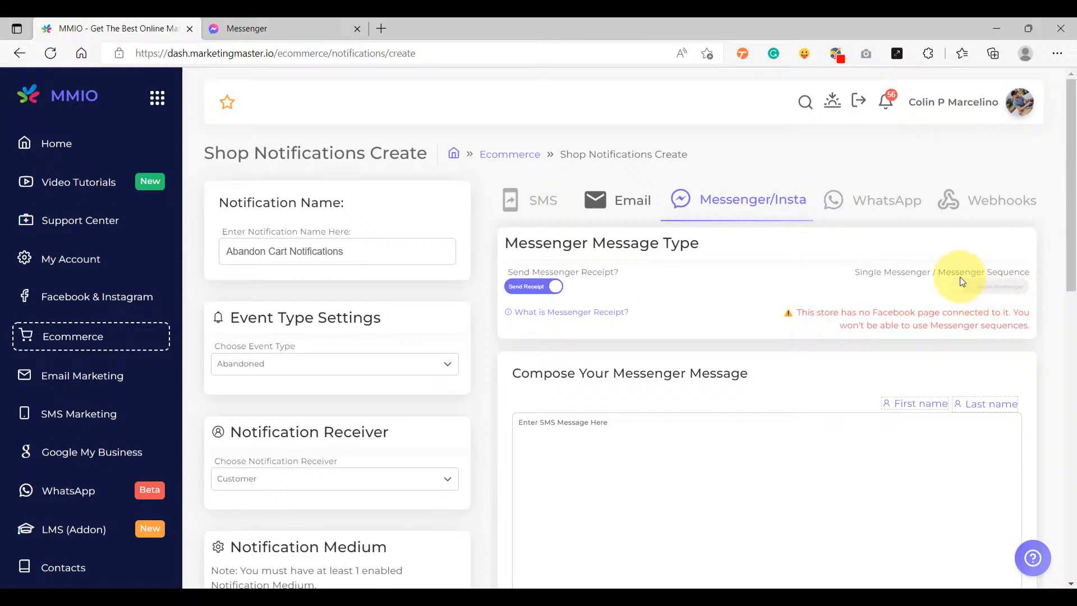
left_click(886, 345)
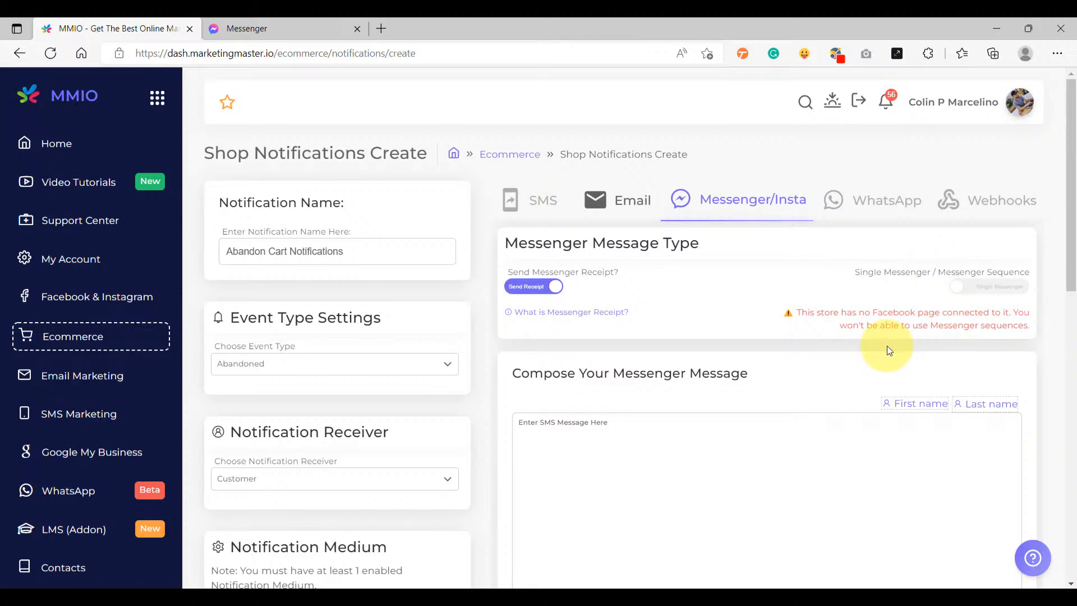
left_click_drag(783, 321, 1023, 333)
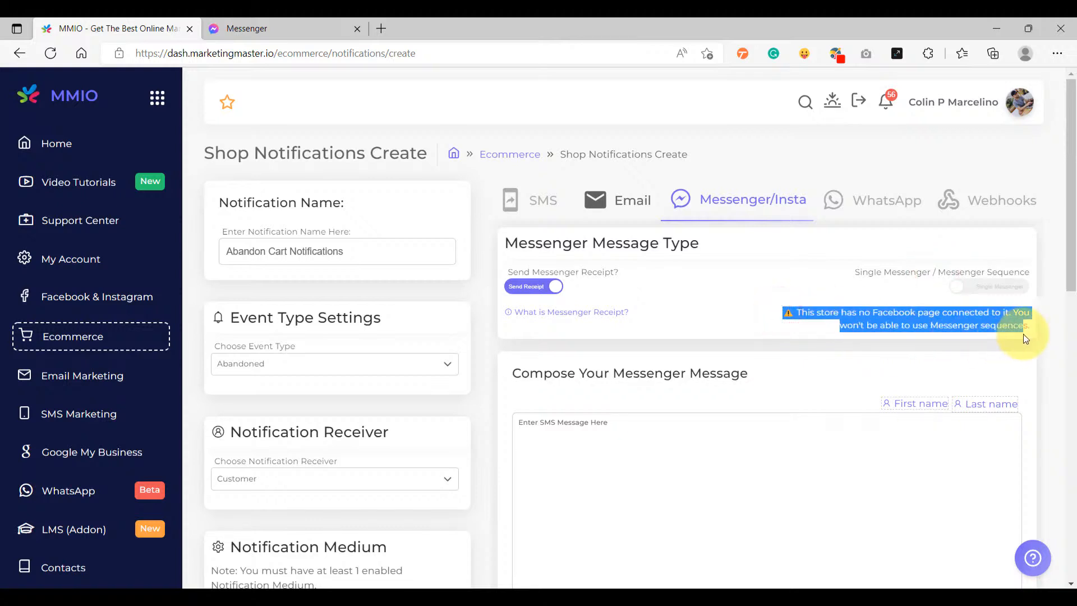
left_click(963, 345)
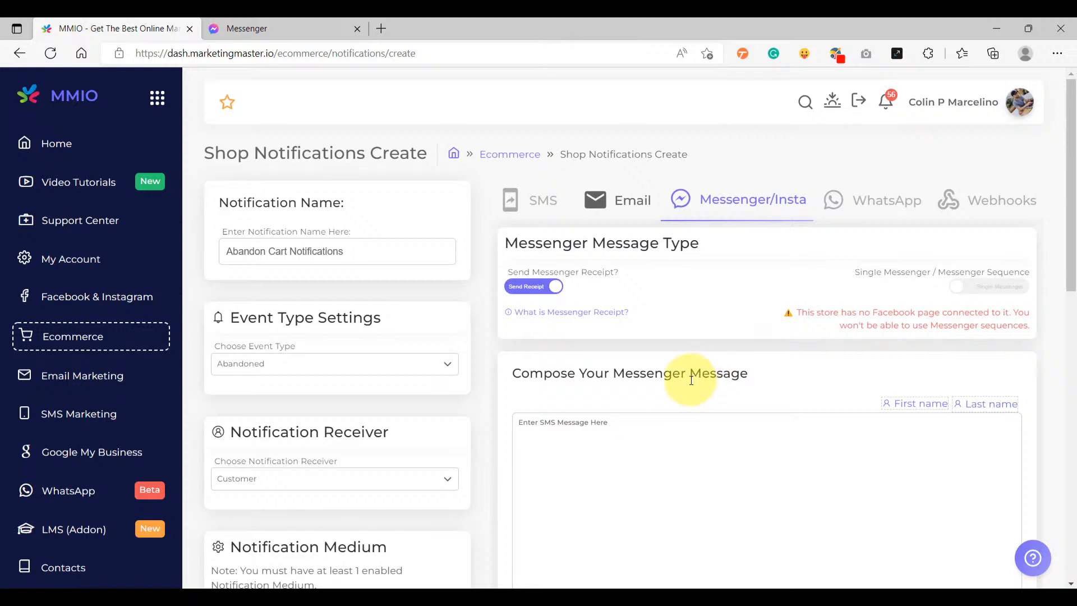
triple_click(380, 248)
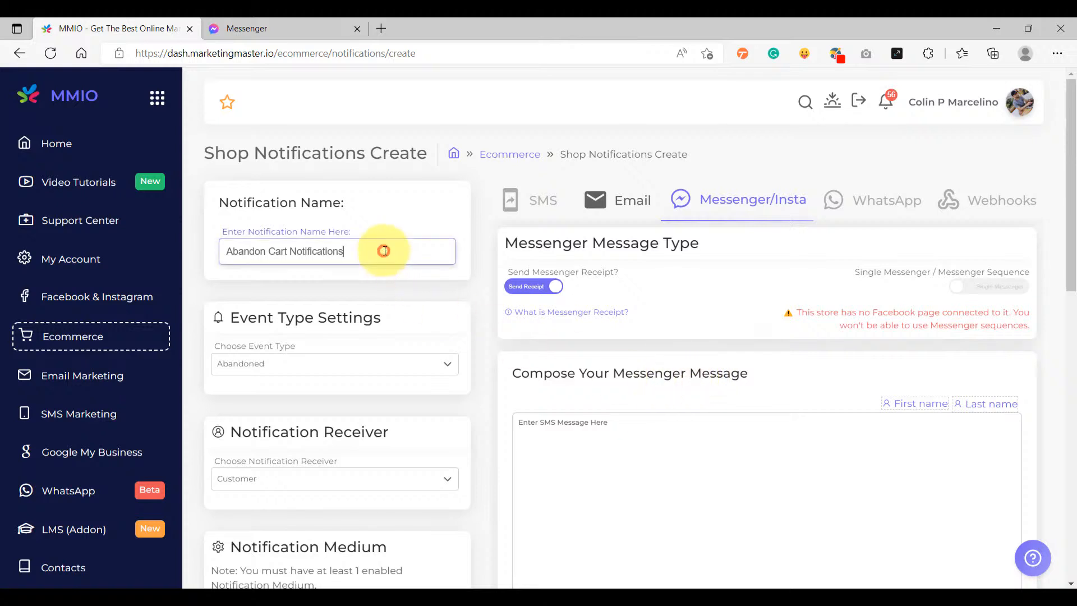
left_click(715, 348)
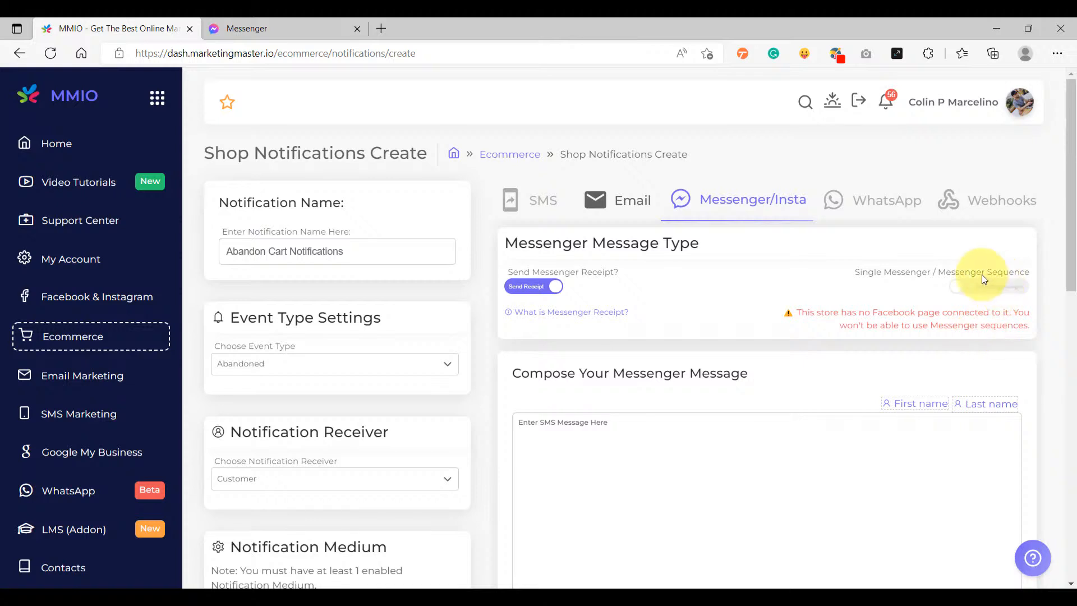
left_click_drag(935, 271, 1038, 272)
left_click(873, 363)
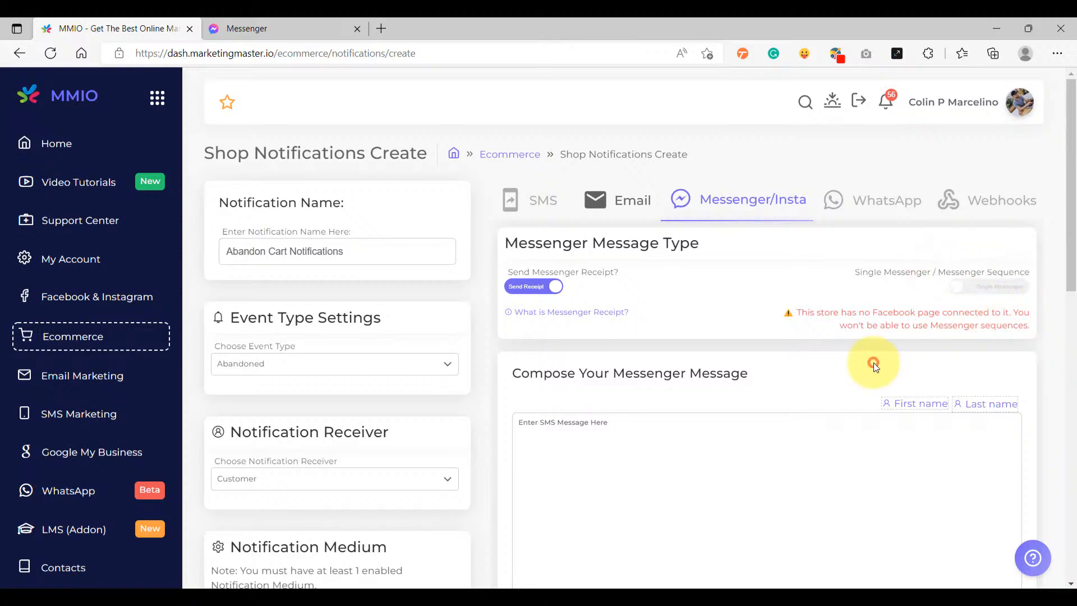
left_click_drag(873, 312, 936, 310)
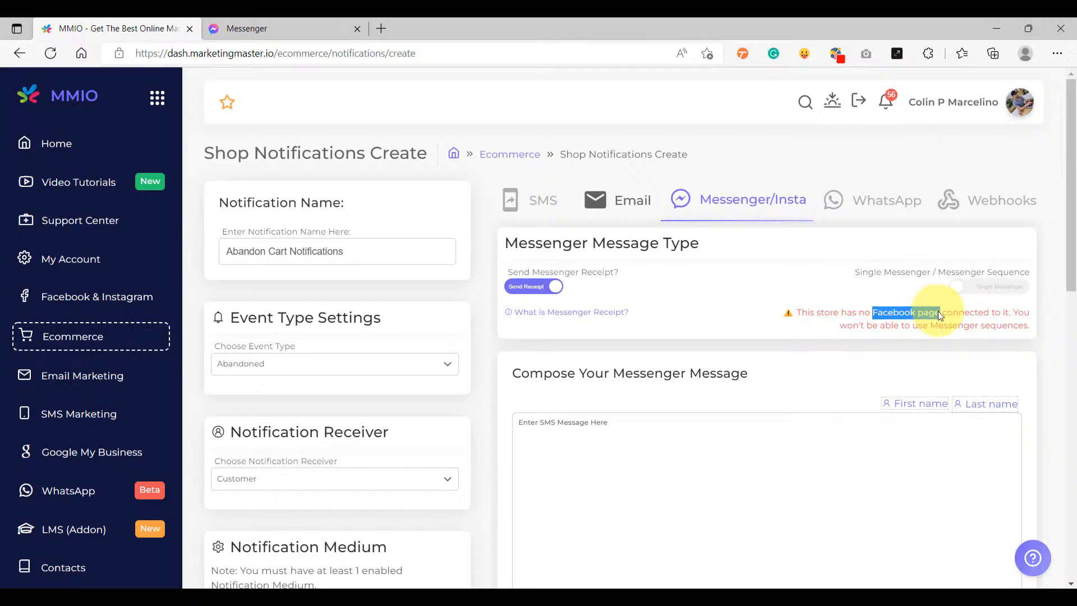
left_click(890, 358)
- Go to the Ecommerce store management page, select Mock Ecom Store and open it for editing
left_click(96, 340)
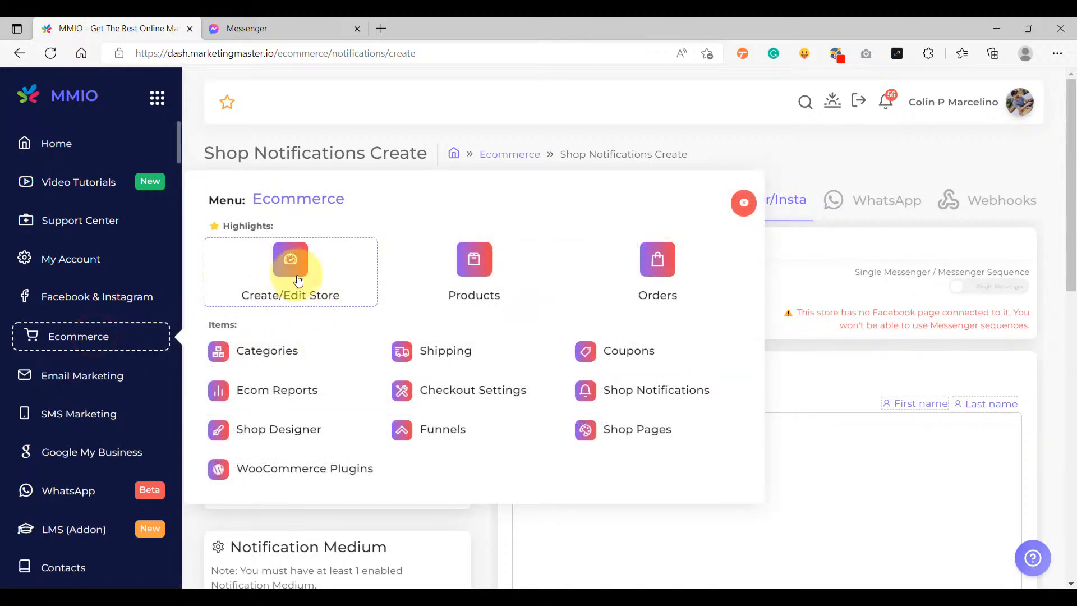
left_click(302, 281)
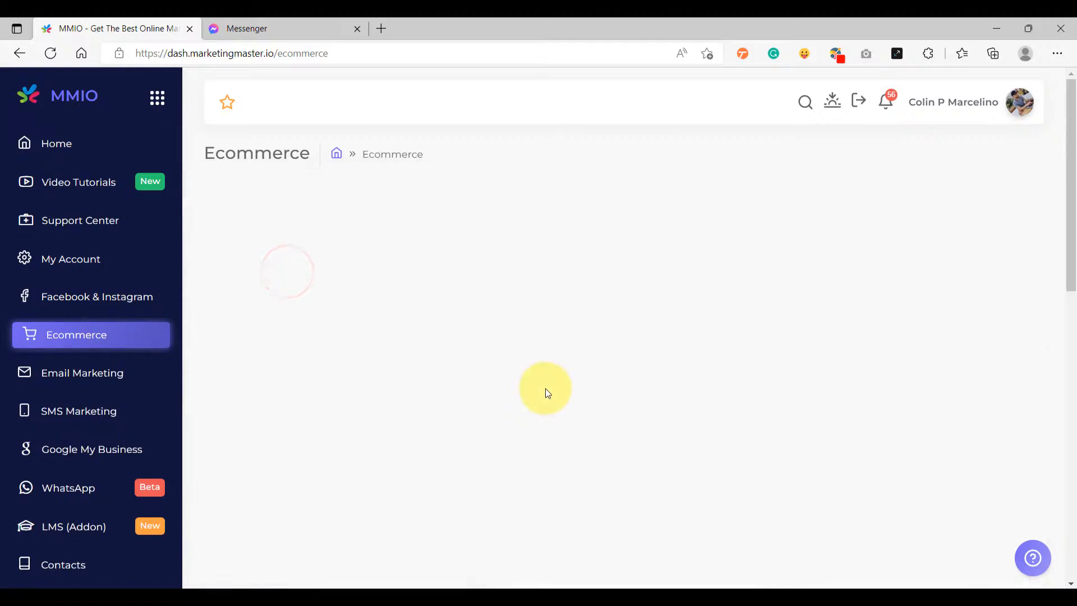
left_click(336, 229)
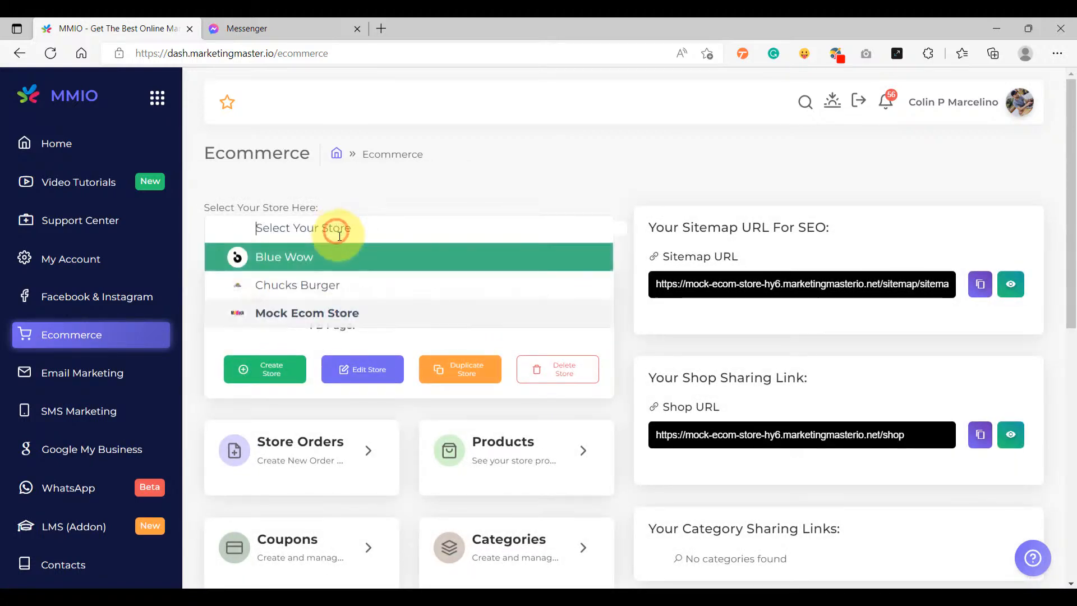
left_click(348, 313)
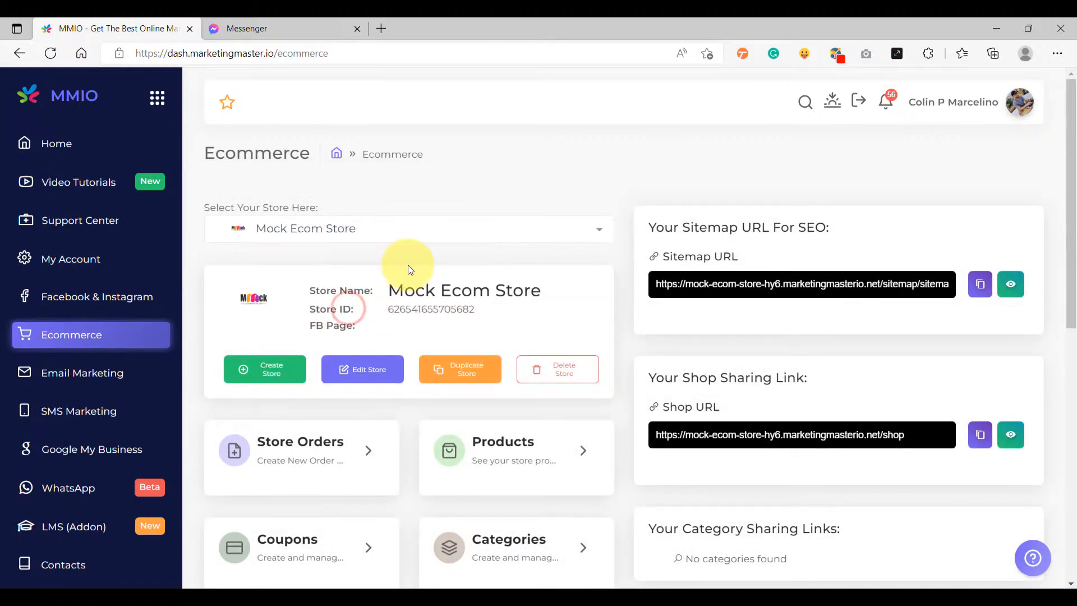
left_click_drag(387, 290, 531, 315)
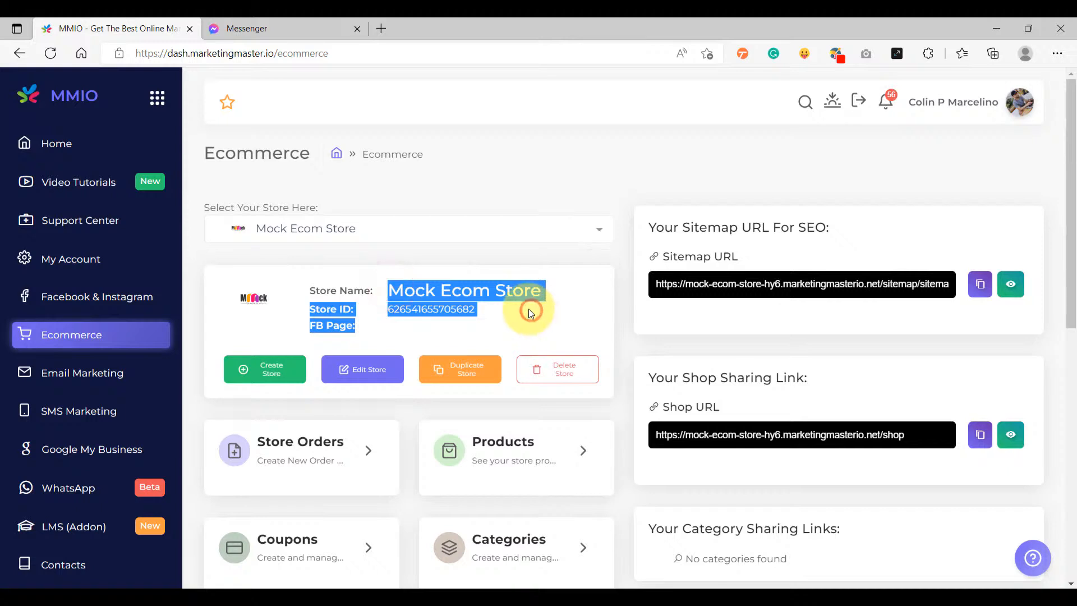
left_click(401, 264)
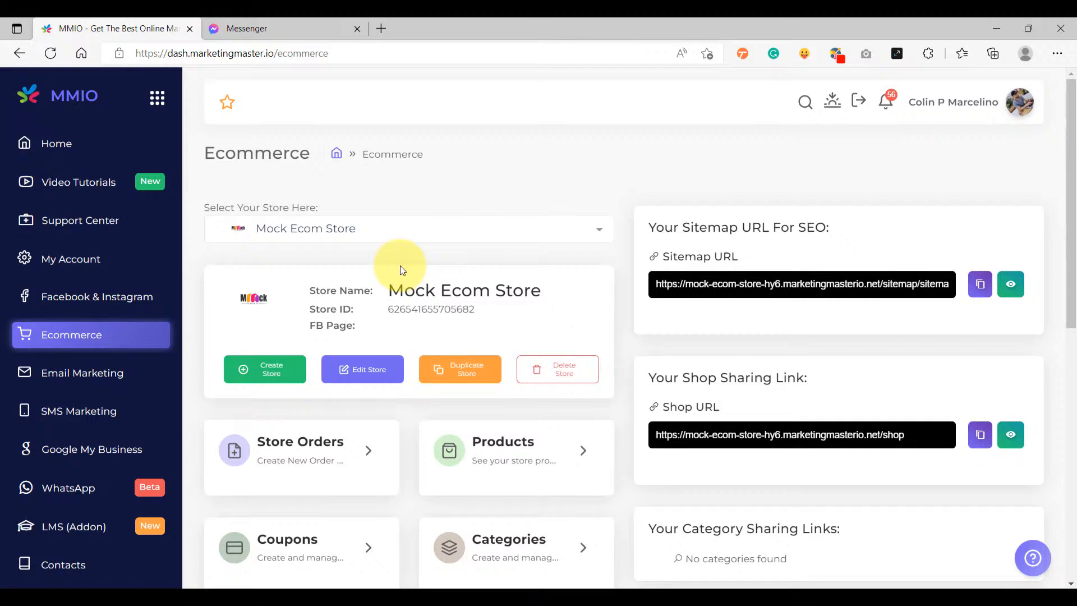
left_click(360, 373)
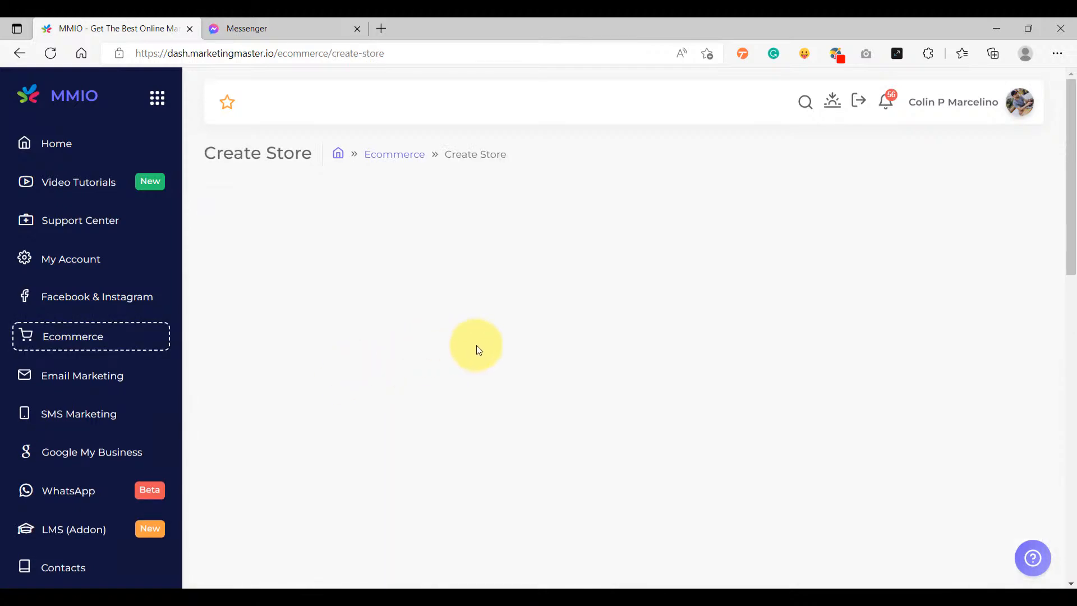
- Select Chucks Burger as the associated Facebook page in the store's FB/Messenger Marketing settings
scroll(701, 342, "down", 7)
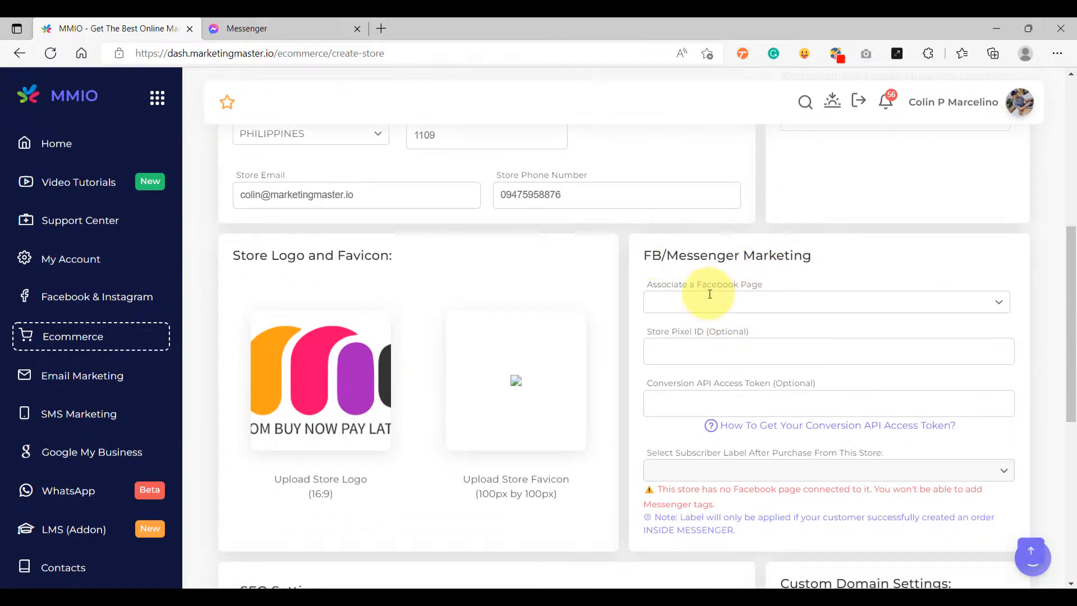
left_click(693, 299)
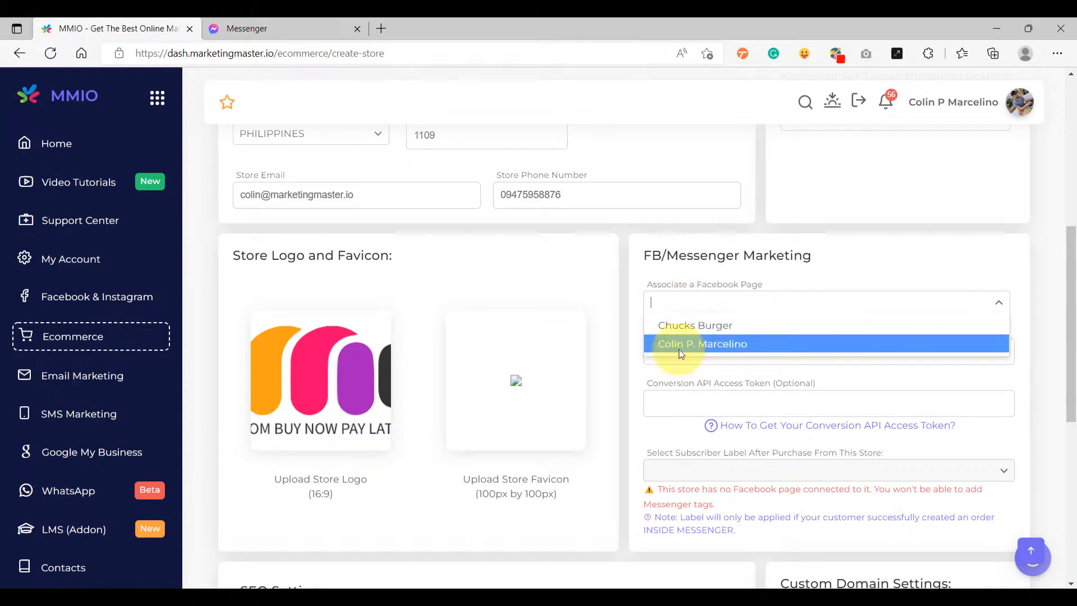
left_click(694, 325)
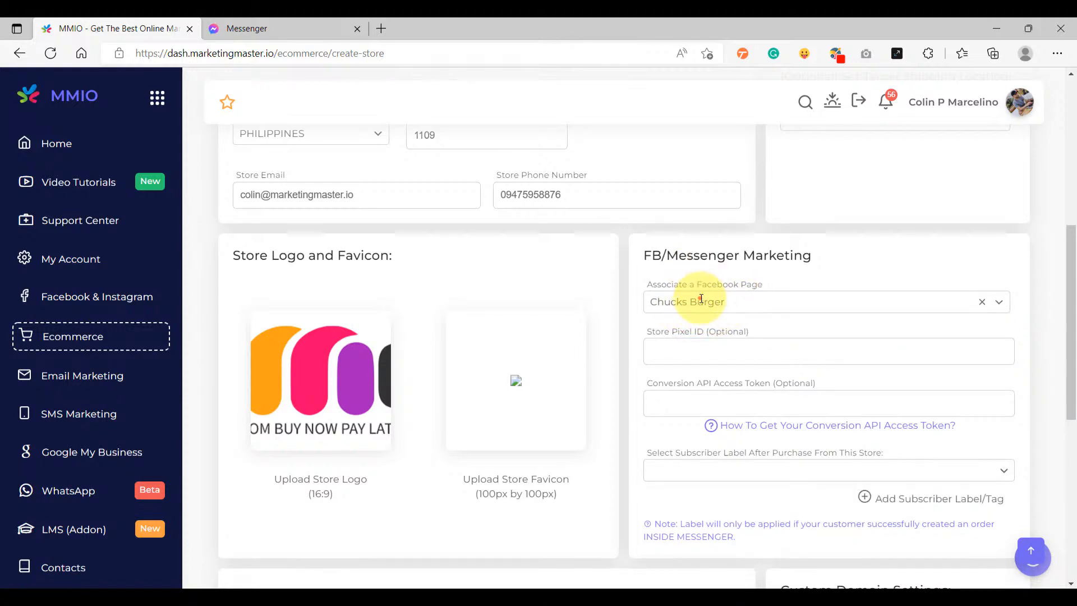
left_click(701, 299)
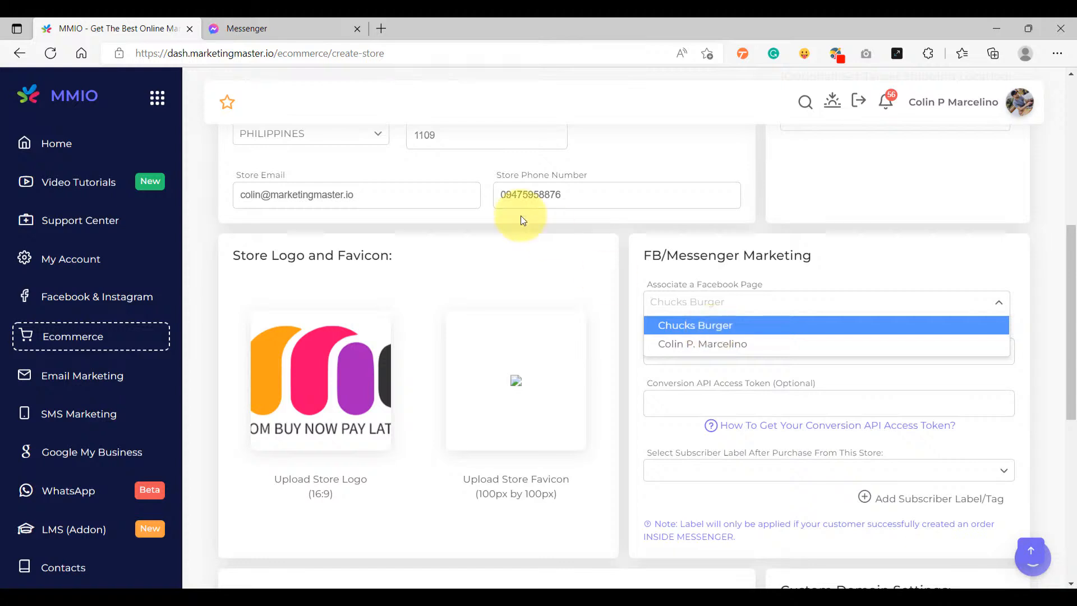
left_click(679, 306)
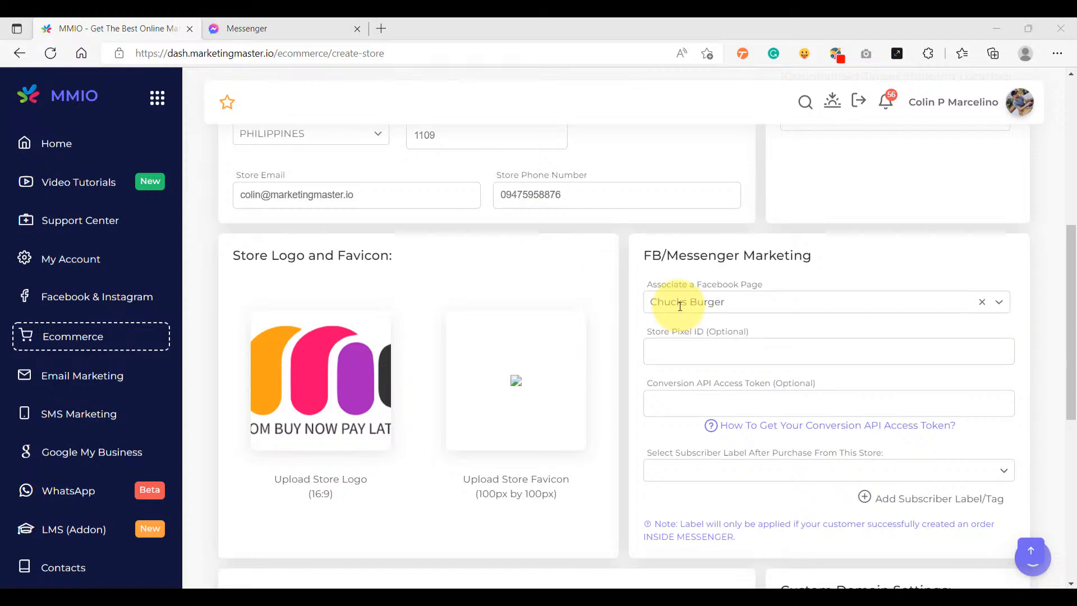
- Open the imported Facebook pages and enable the bot for the Garage Boso page
mouse_move(348, 342)
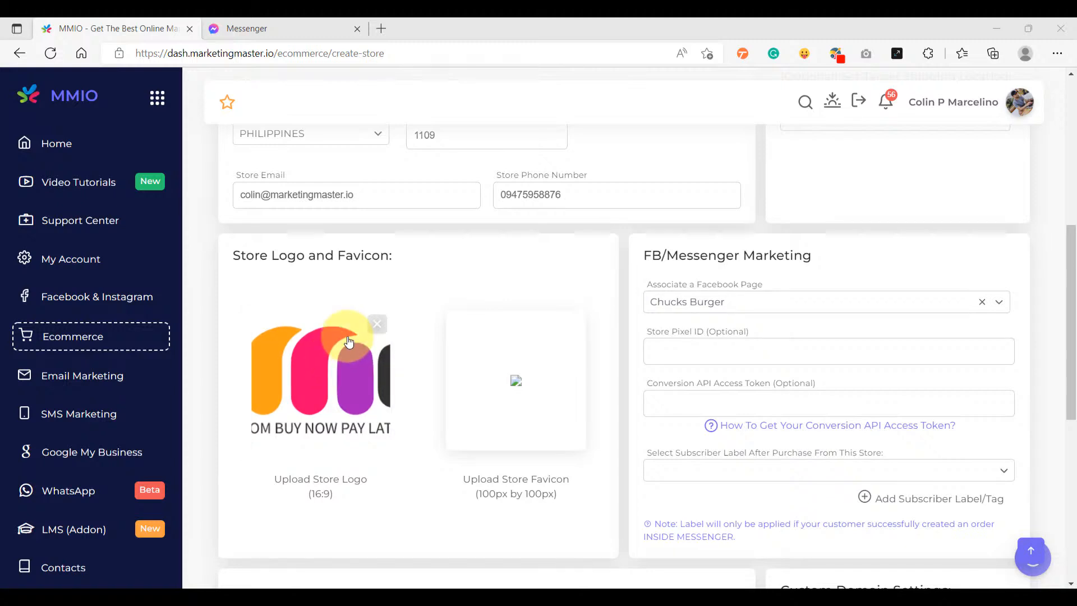
left_click(65, 304)
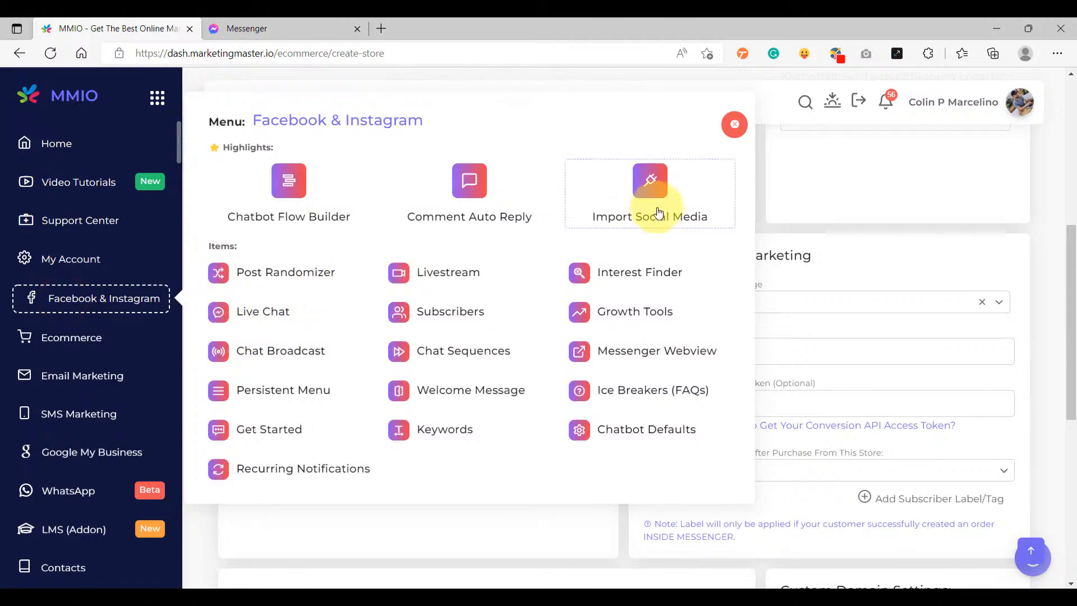
left_click(664, 185)
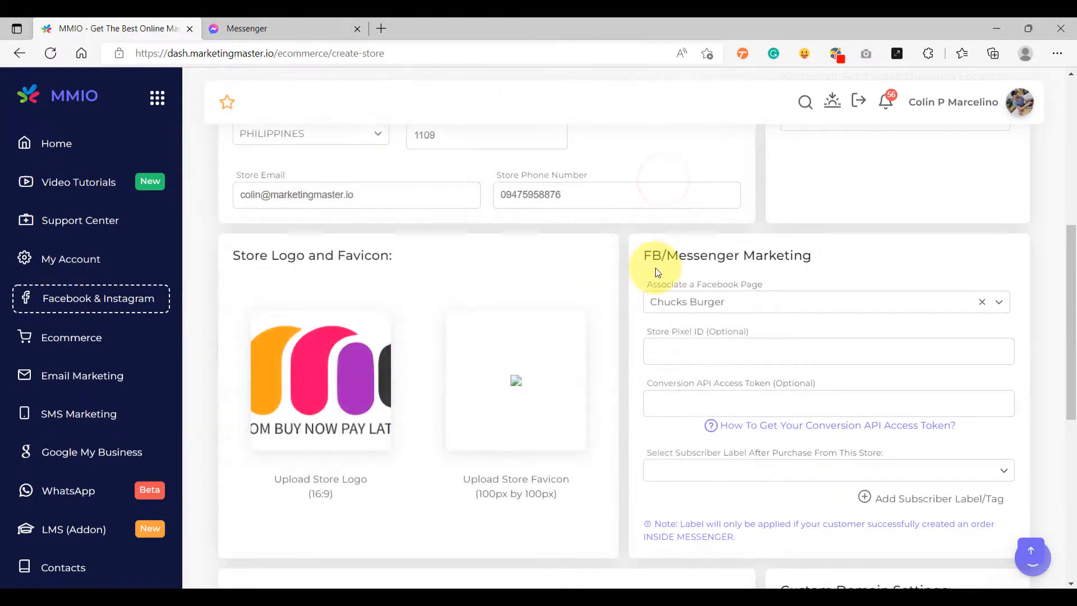
scroll(614, 302, "down", 3)
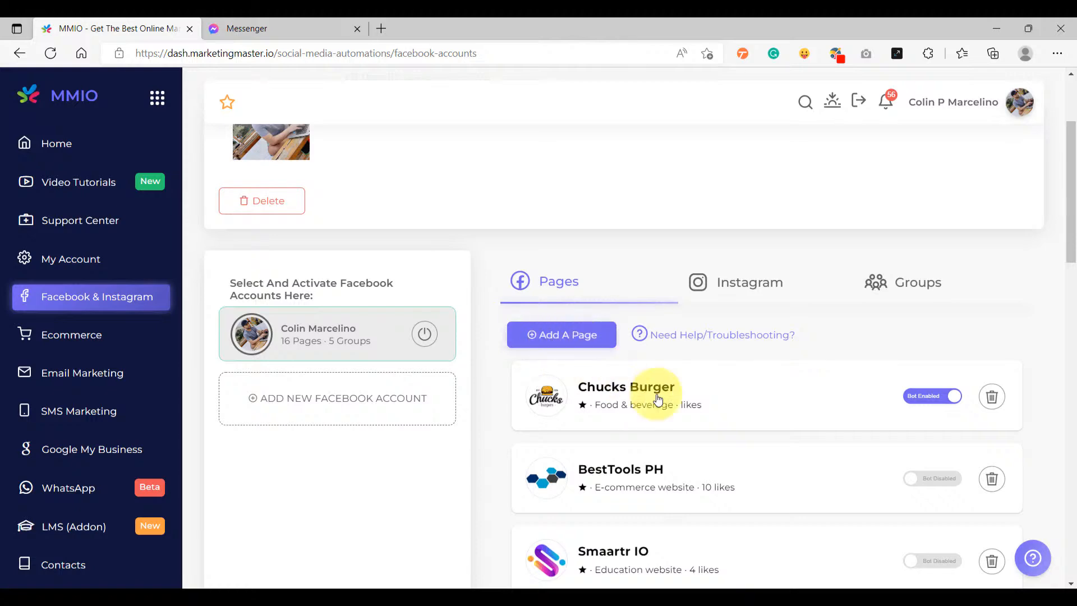
scroll(614, 384, "down", 7)
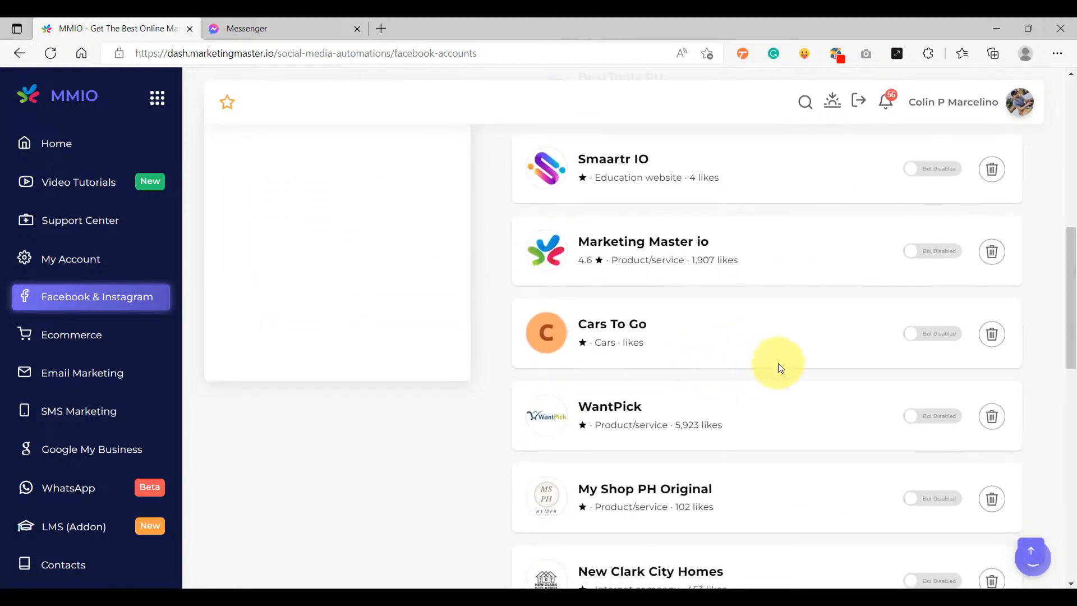
scroll(871, 386, "up", 3)
scroll(873, 383, "up", 3)
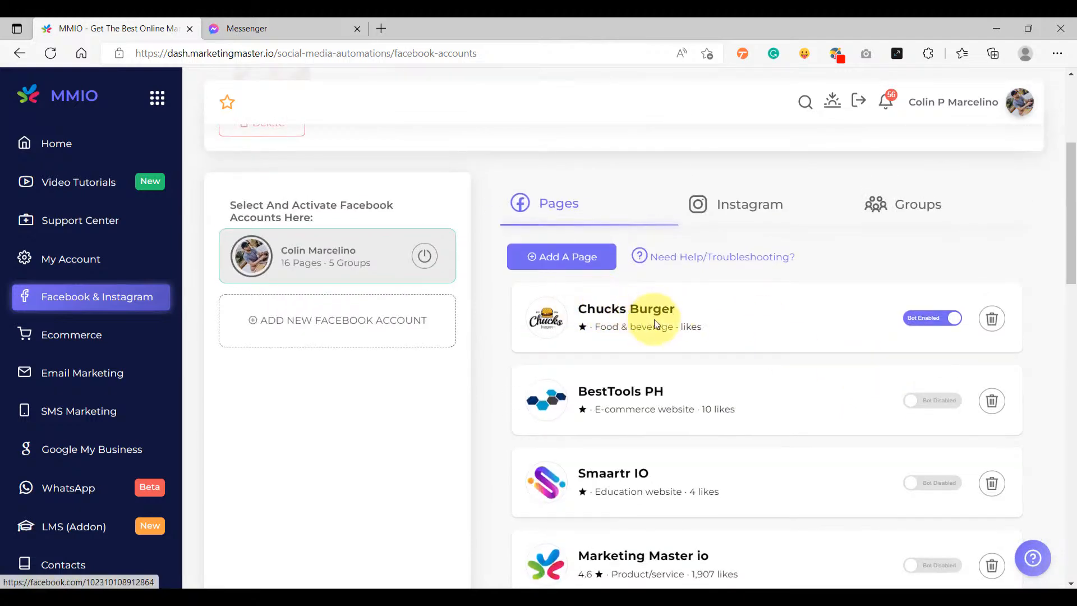
scroll(659, 318, "down", 10)
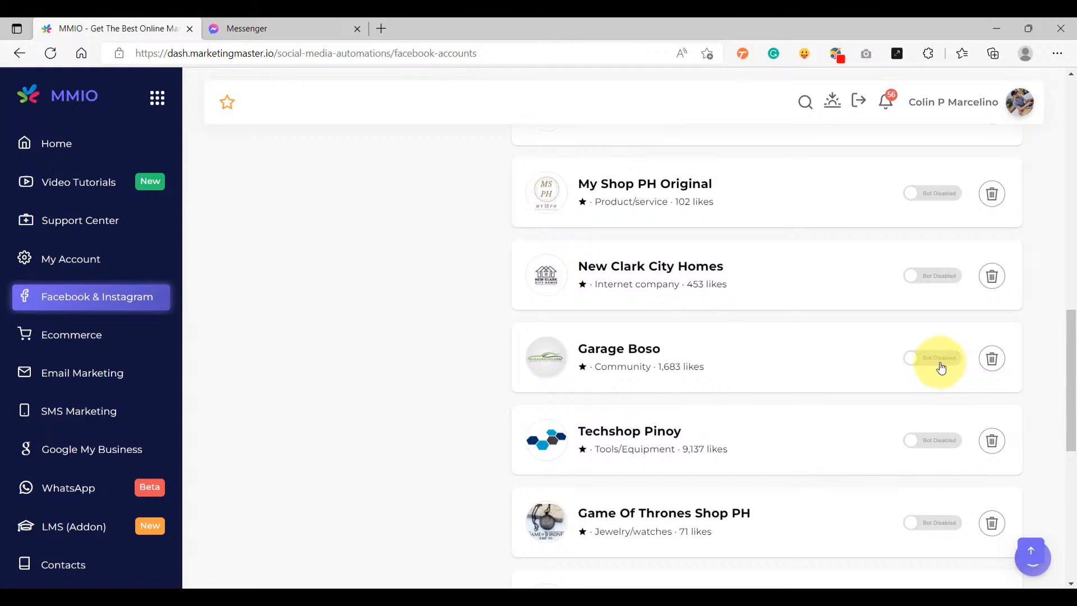
left_click(939, 365)
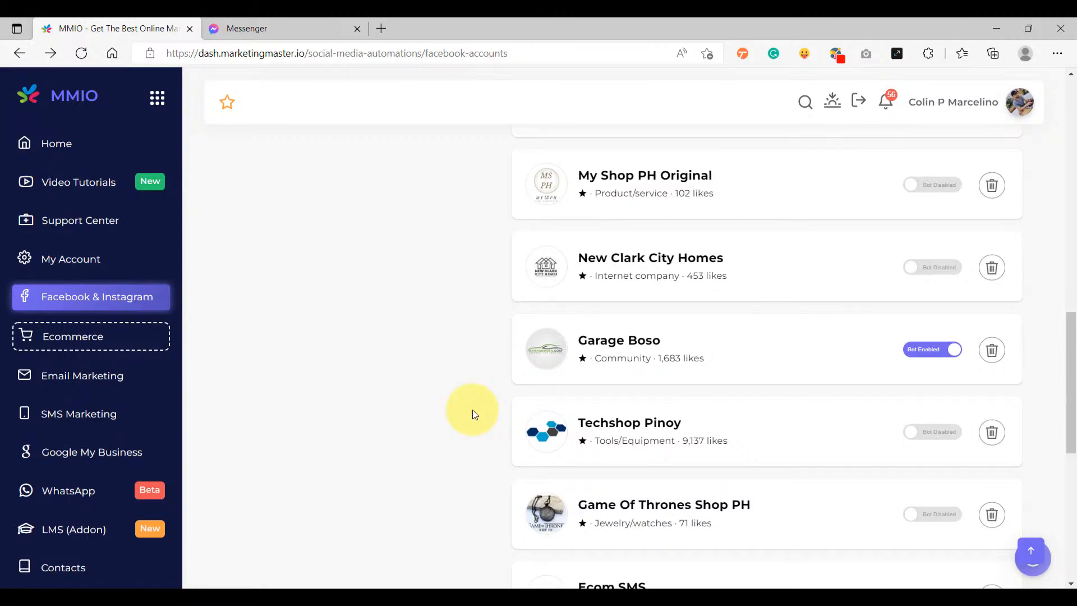
scroll(472, 409, "up", 15)
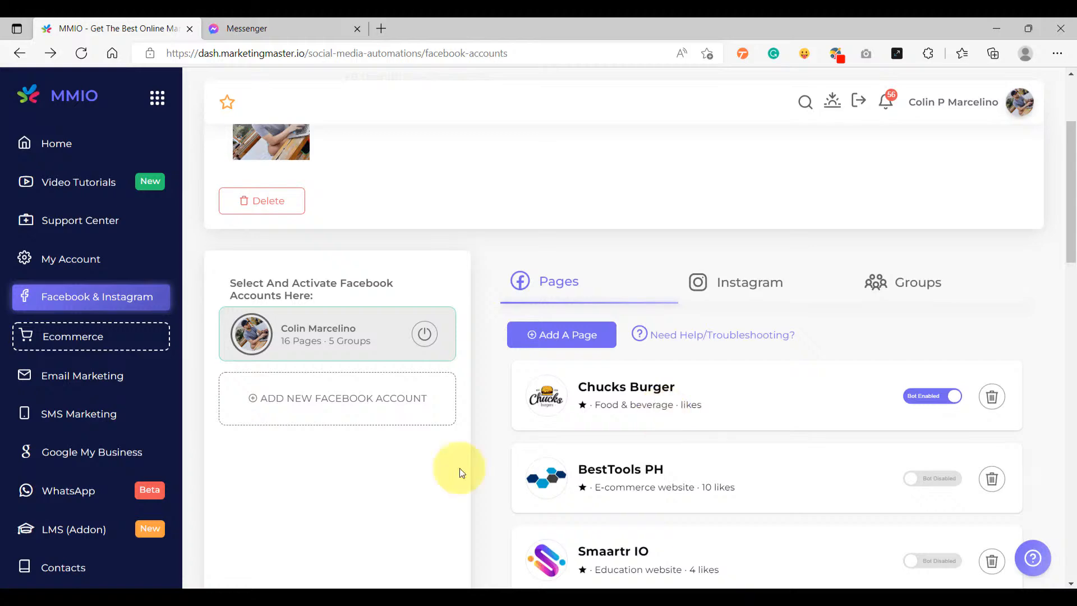
- Reopen Mock Ecom Store for editing and associate the Chucks Burger Facebook page with it
left_click(89, 337)
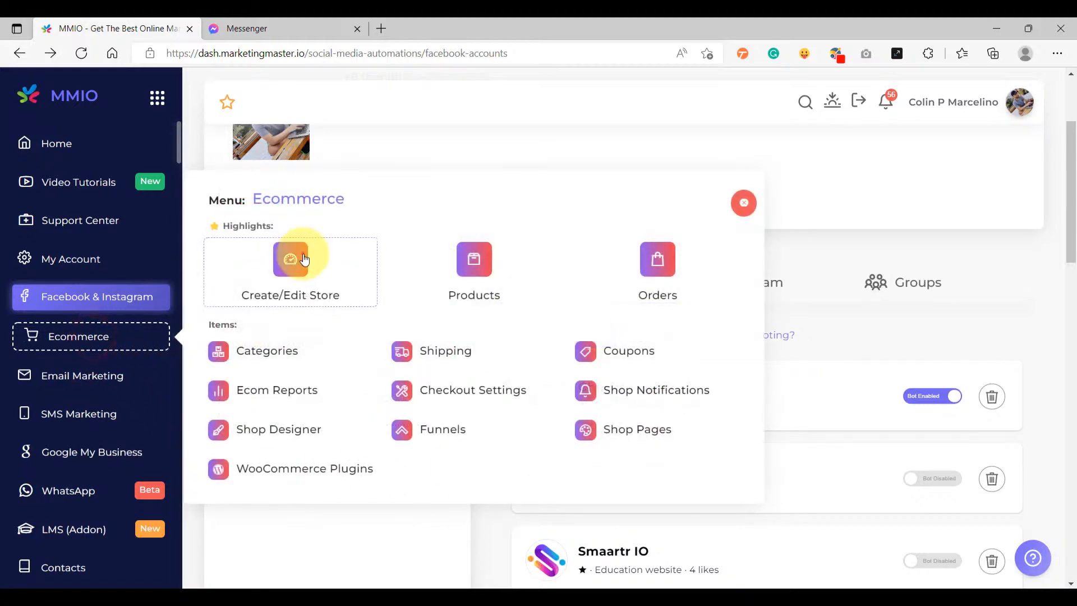
left_click(365, 284)
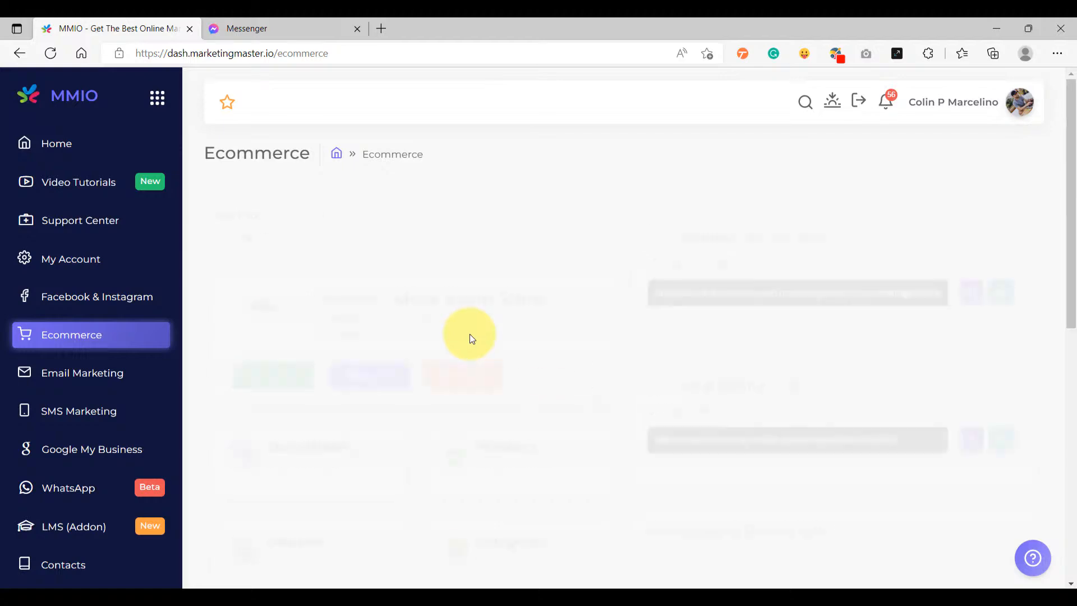
left_click(378, 372)
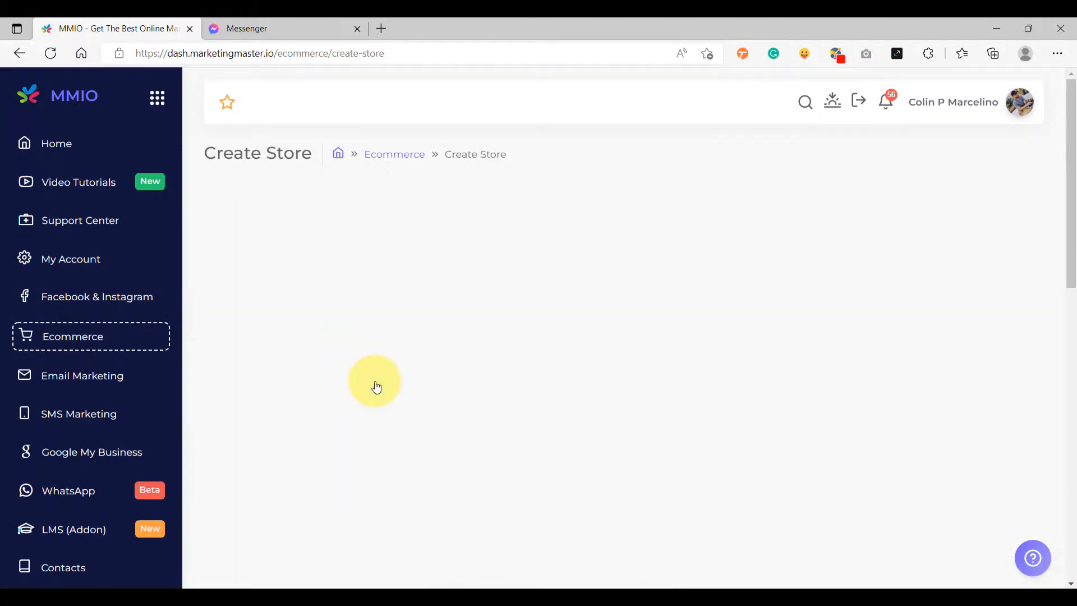
scroll(828, 347, "down", 7)
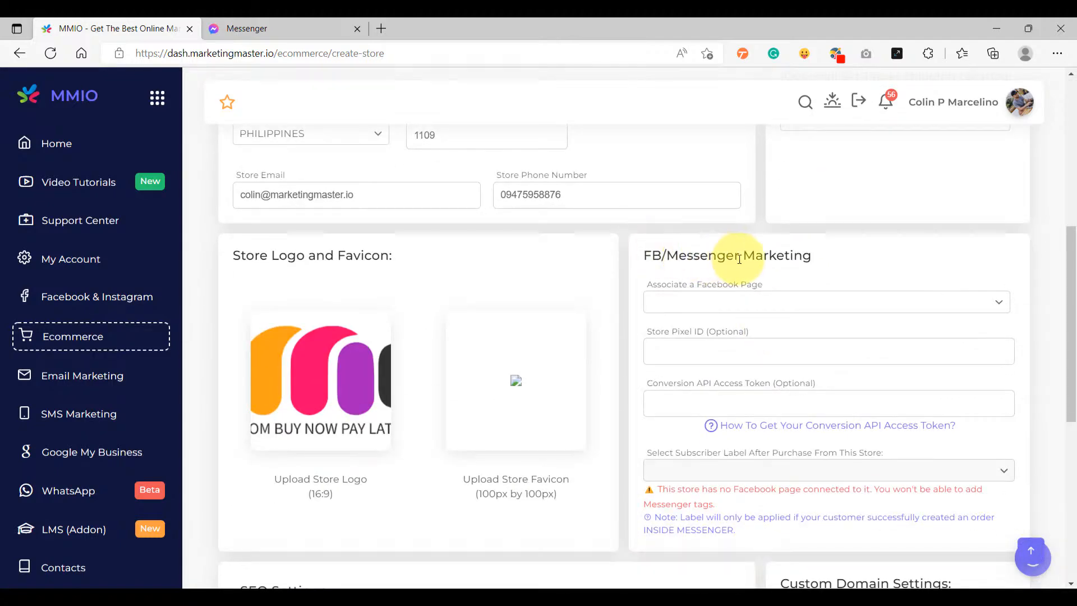
left_click(733, 302)
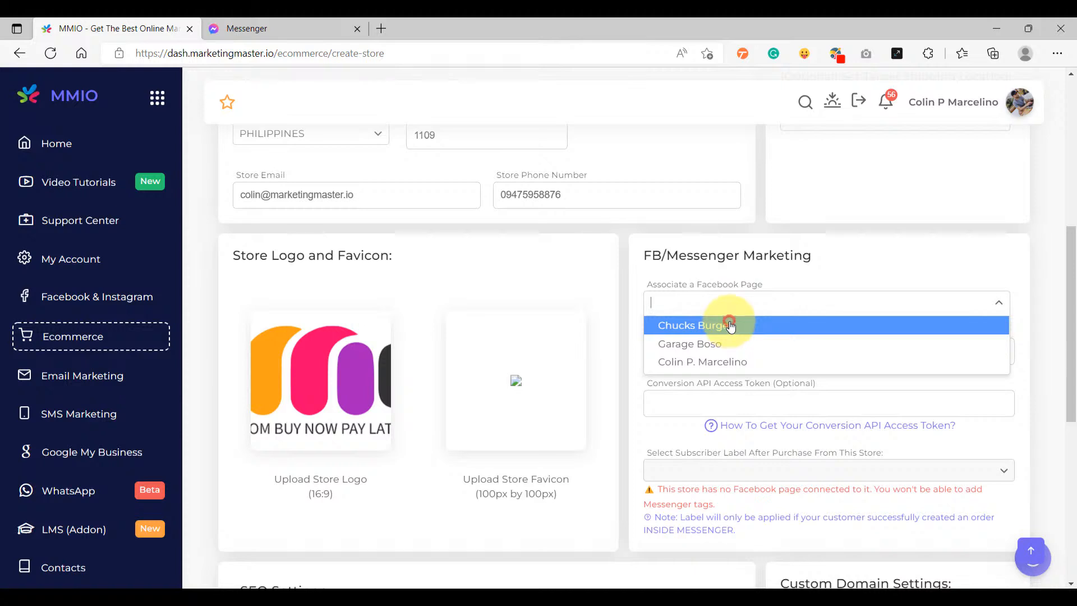
left_click(730, 326)
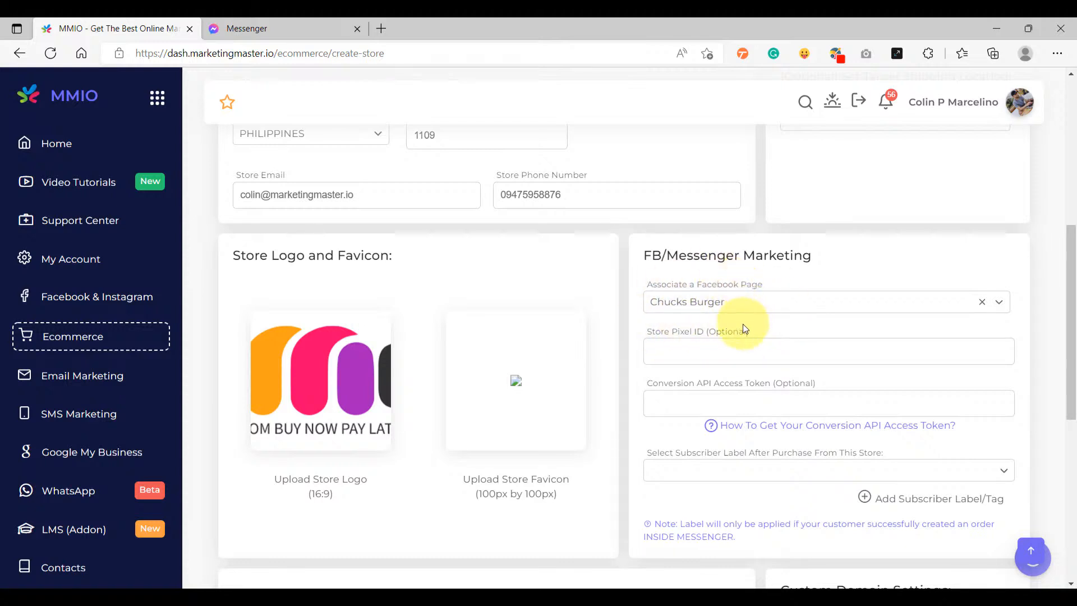
- Set the subscriber label applied after a purchase from this store to Mock Store Purchaser
scroll(742, 324, "down", 1)
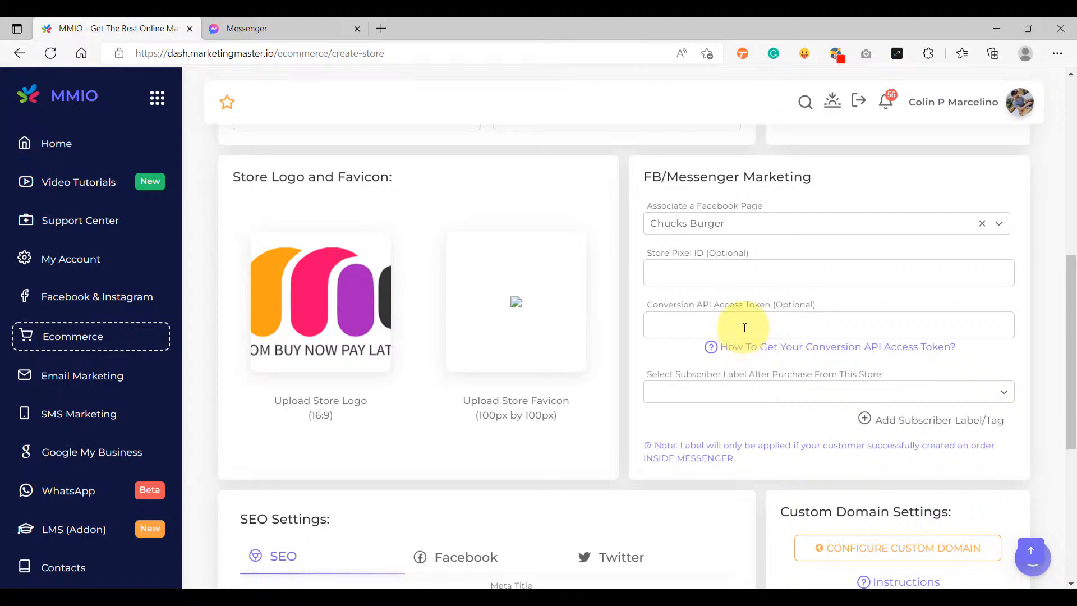
left_click_drag(647, 373, 887, 374)
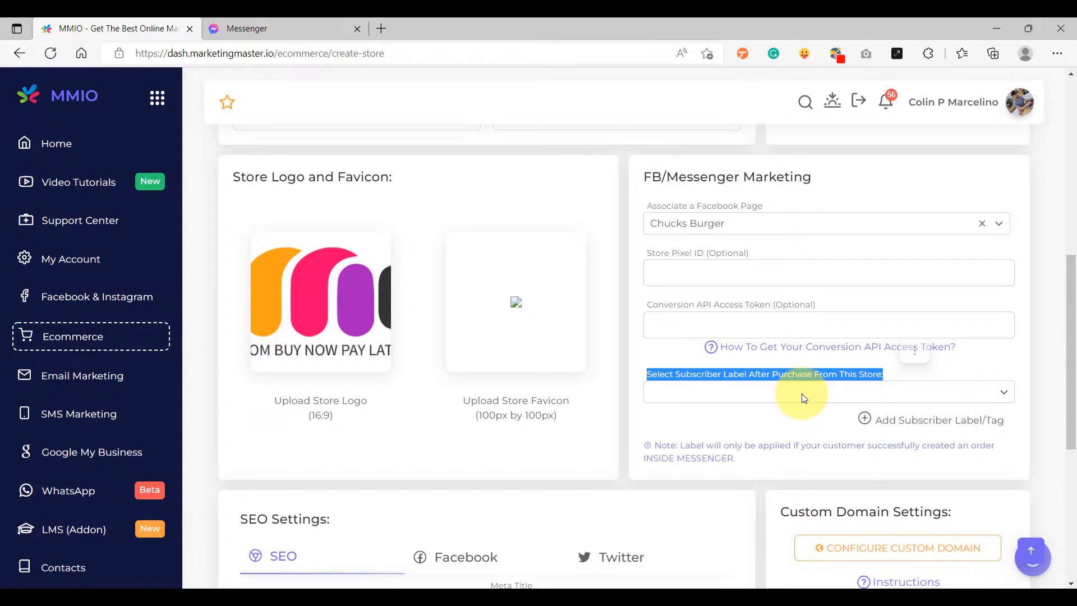
left_click(802, 394)
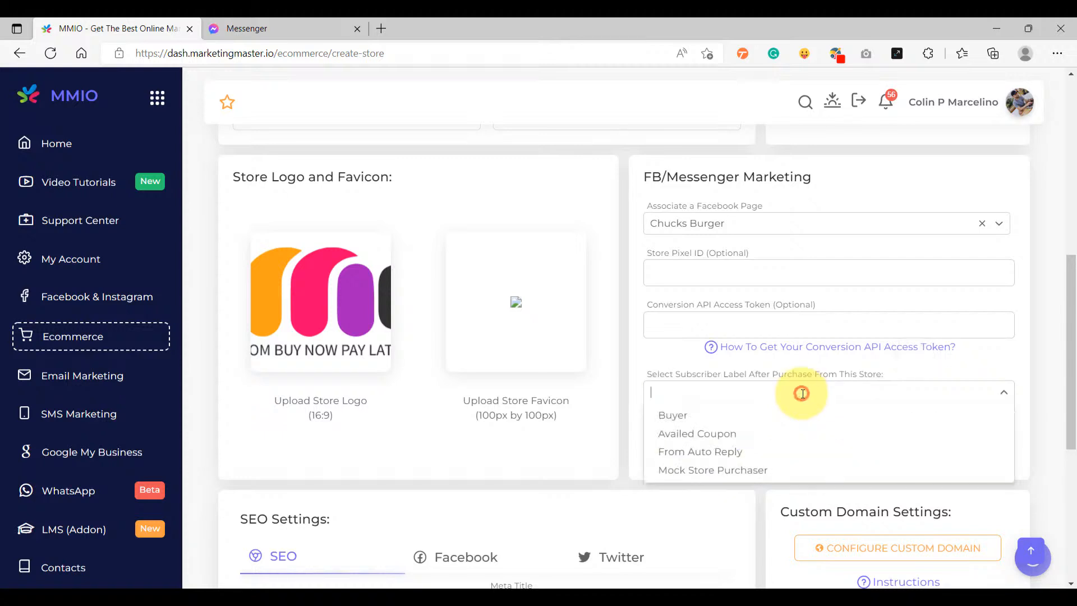
left_click(726, 472)
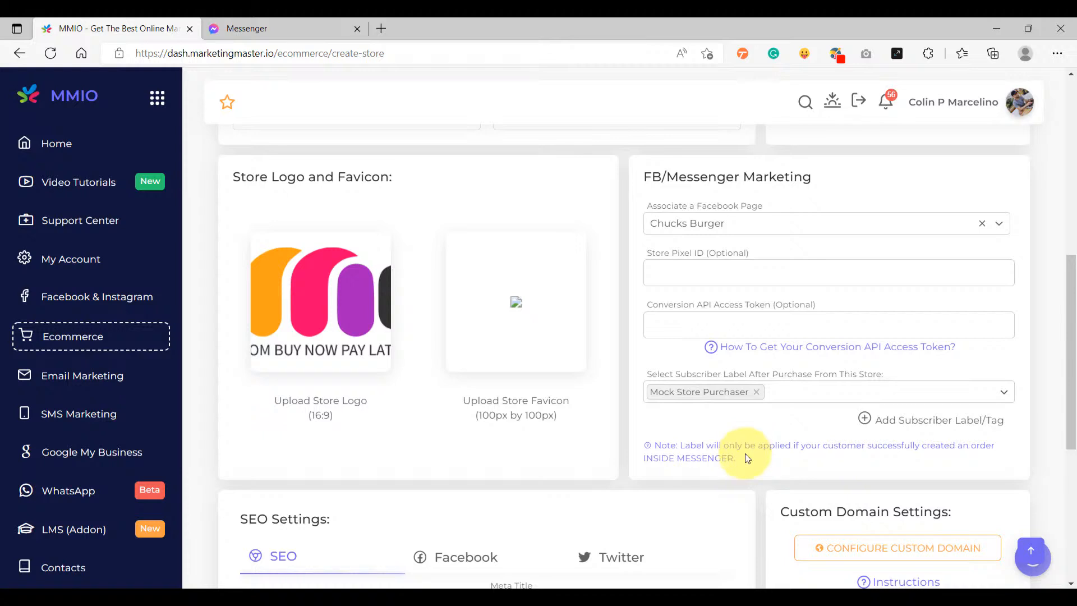
scroll(744, 454, "up", 1)
scroll(692, 473, "down", 1)
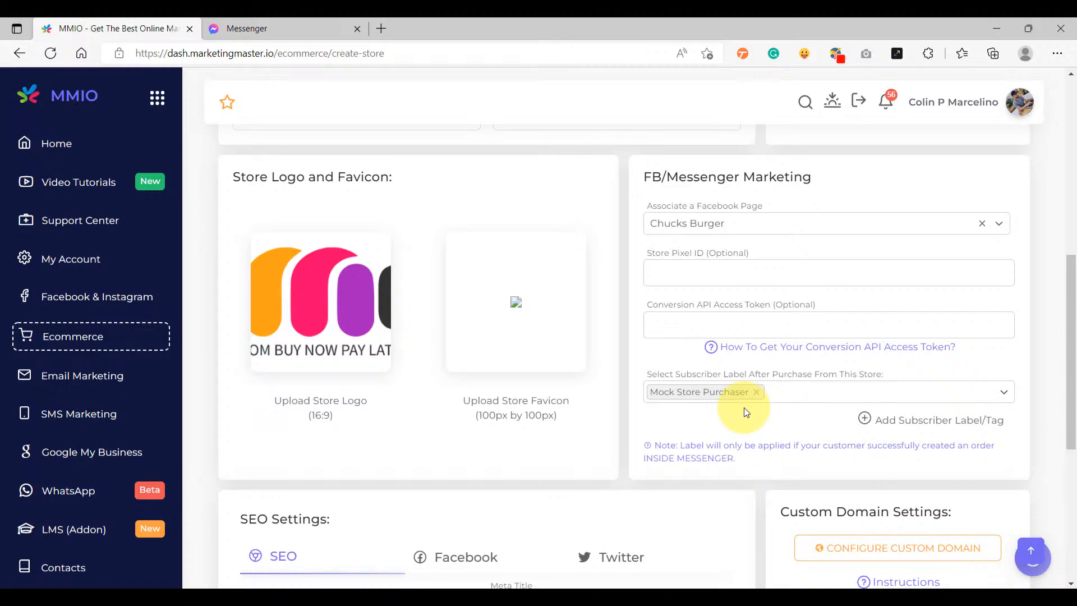
scroll(727, 435, "down", 3)
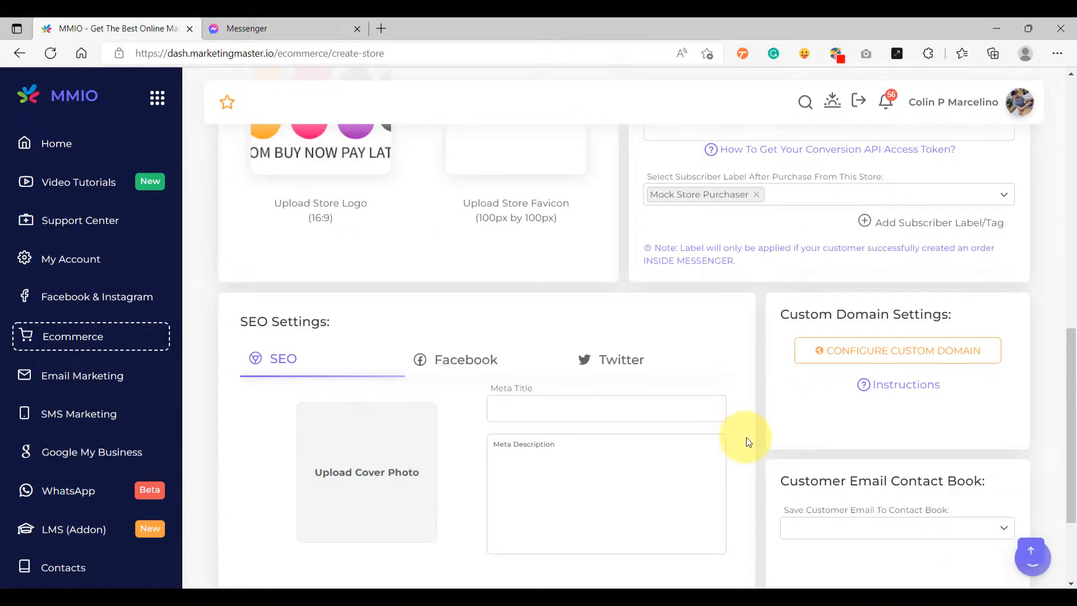
- Save the Mock Ecom Store settings and dismiss the success message
scroll(745, 436, "down", 3)
left_click(970, 501)
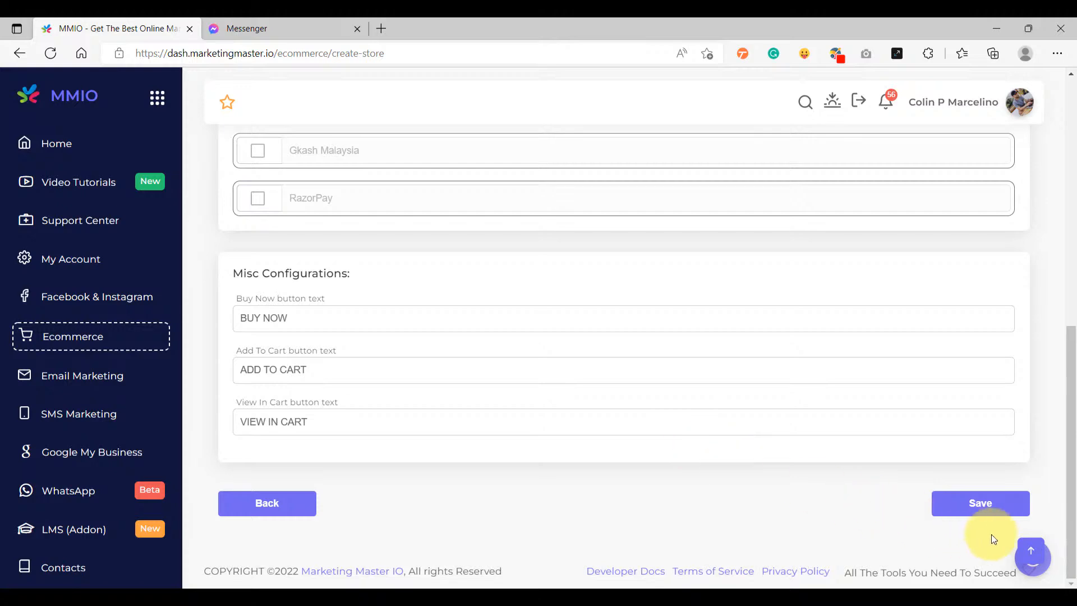
left_click(1004, 507)
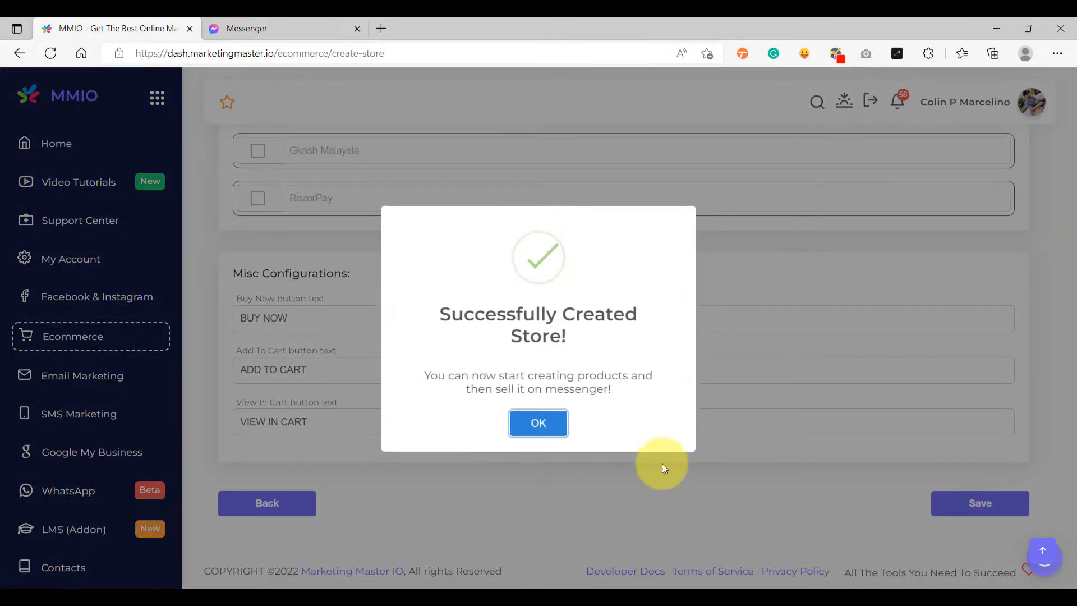
left_click(559, 428)
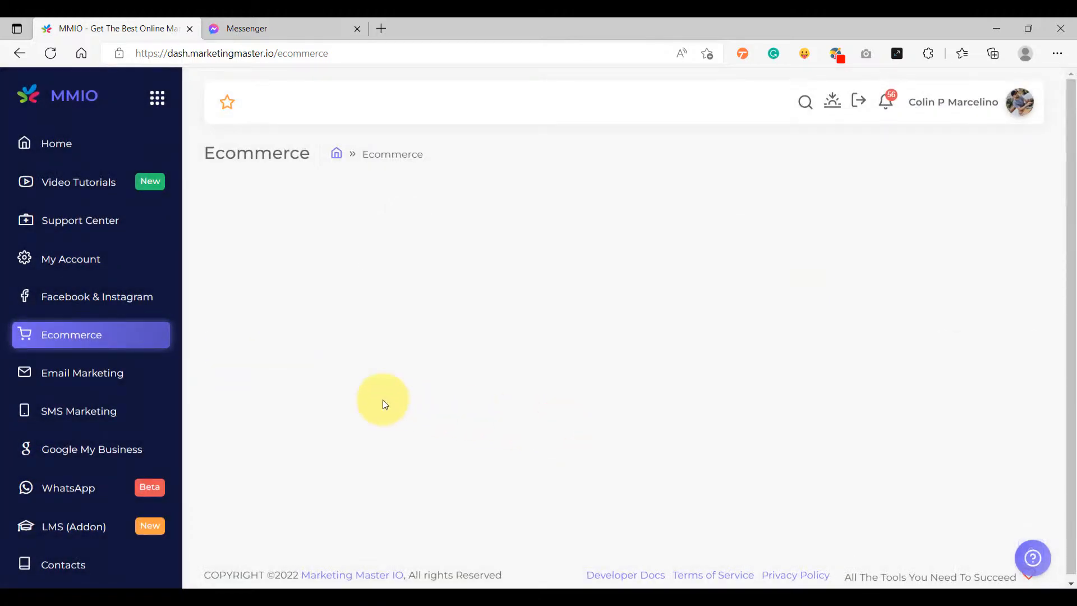
- Open Chucks Burger's Abandon Cart Messages flow and examine the tag condition in the Message 1 step
left_click(84, 298)
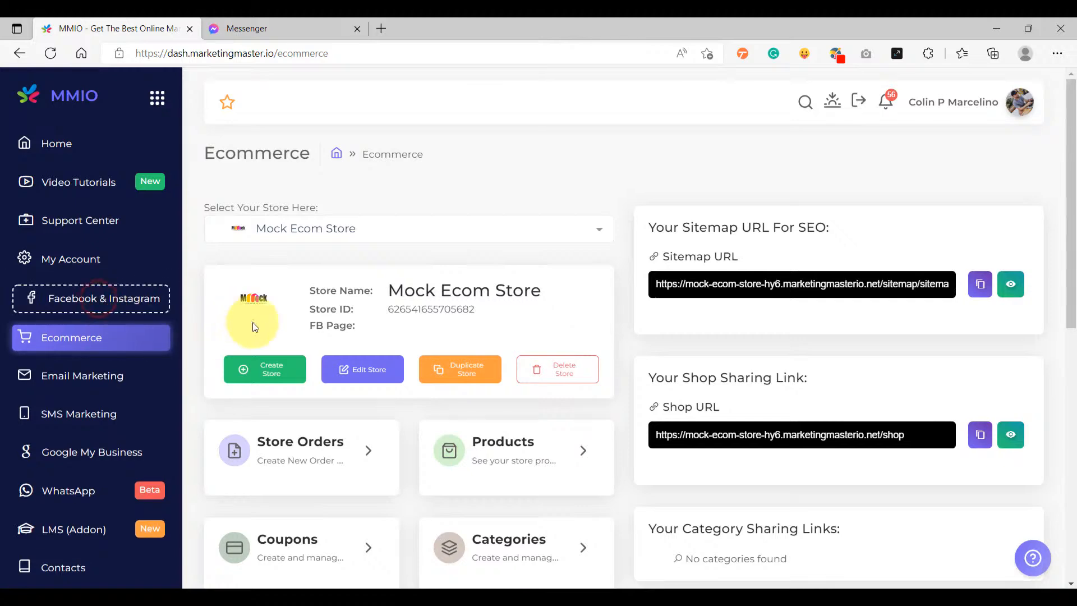
left_click(281, 212)
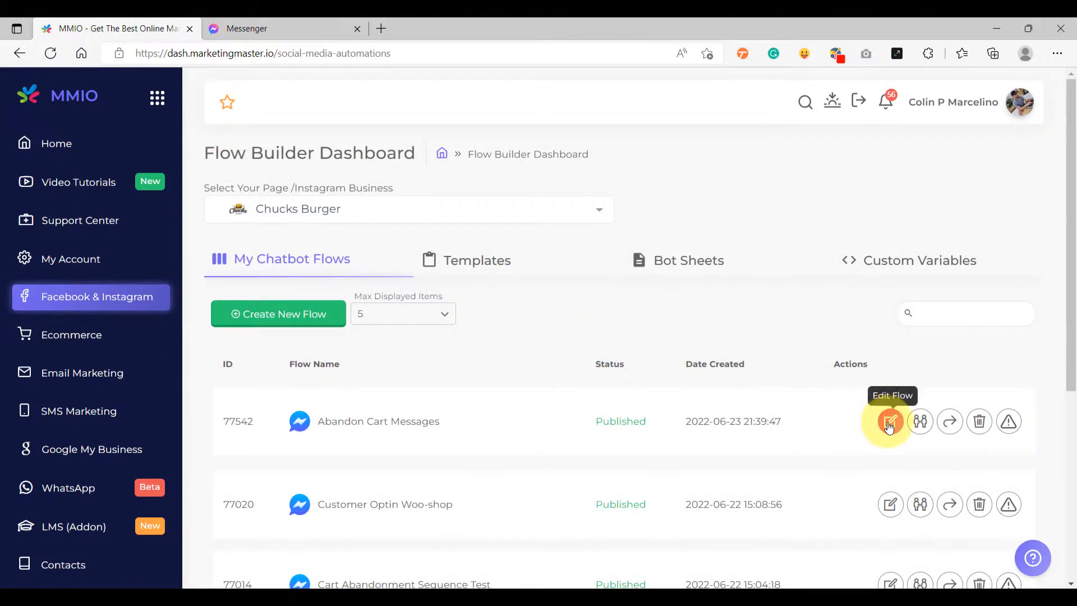
left_click(889, 425)
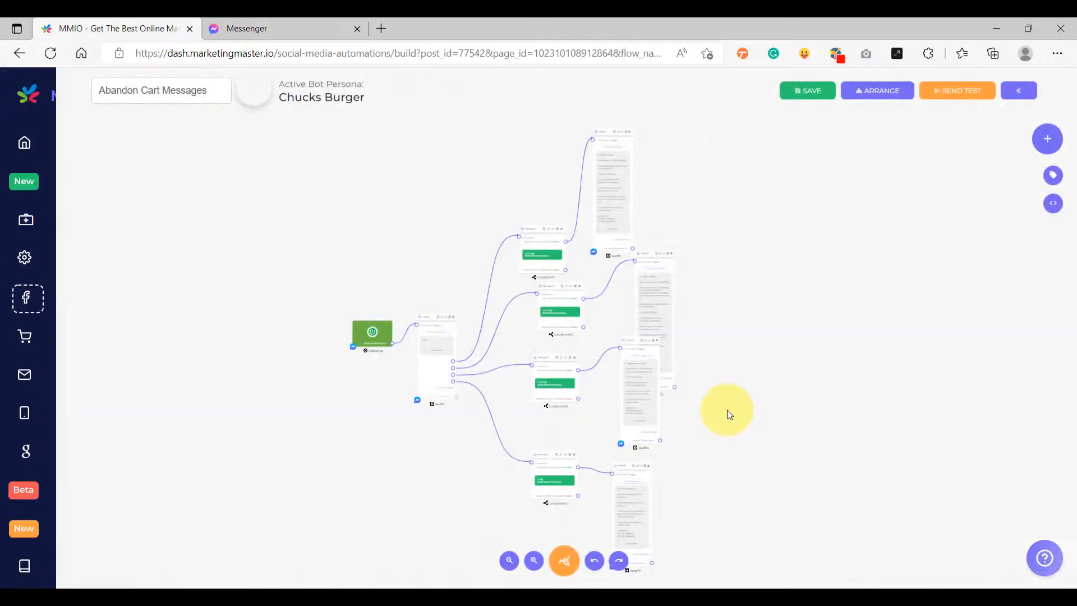
scroll(585, 310, "up", 5)
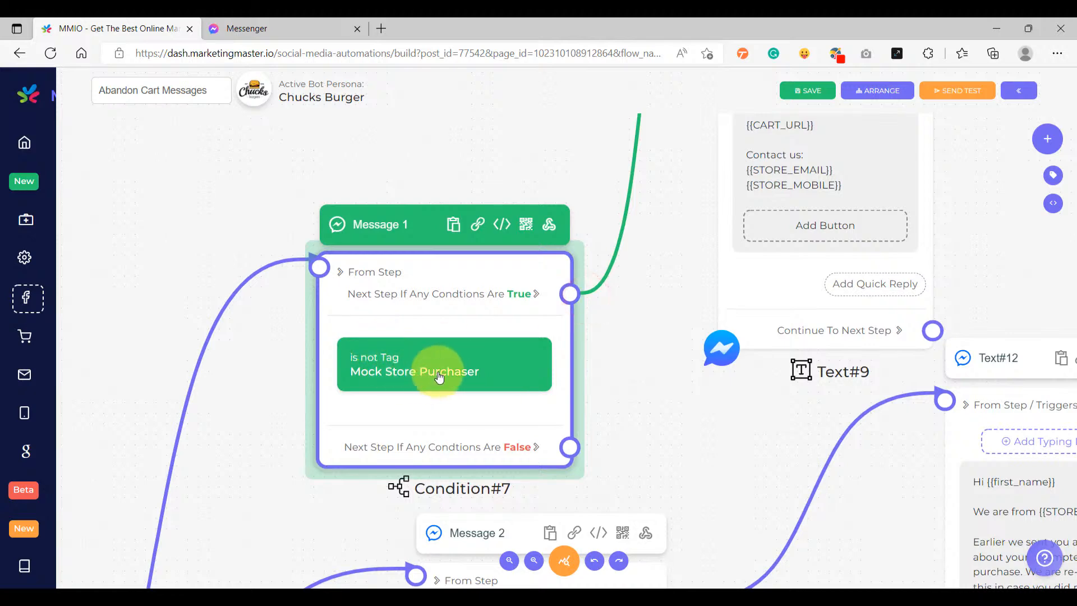
left_click_drag(456, 263, 443, 232)
scroll(392, 329, "up", 2)
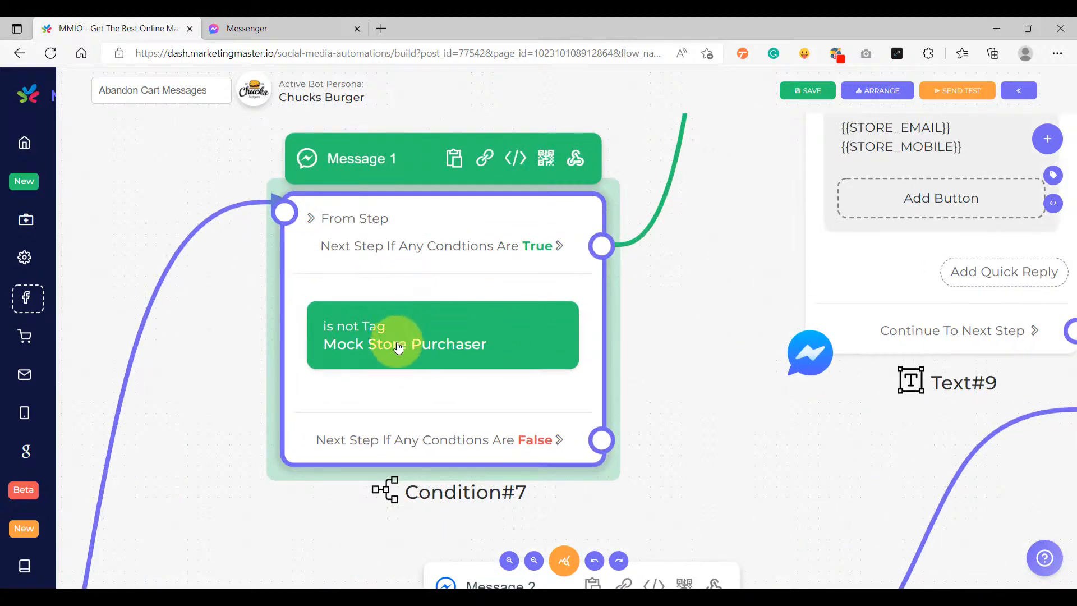
scroll(364, 356, "up", 2)
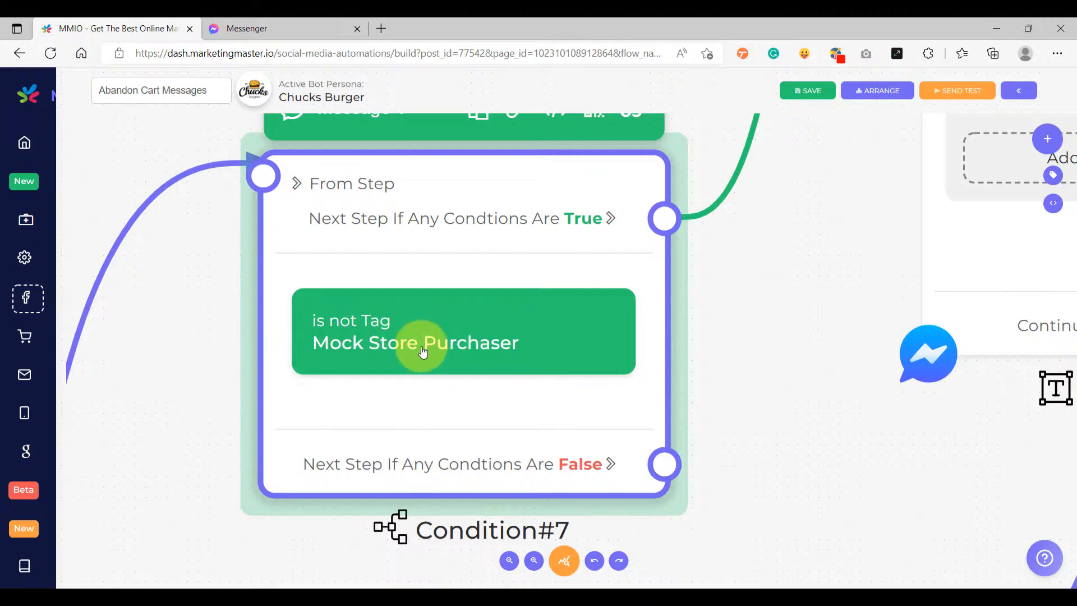
scroll(420, 348, "down", 2)
scroll(418, 354, "down", 1)
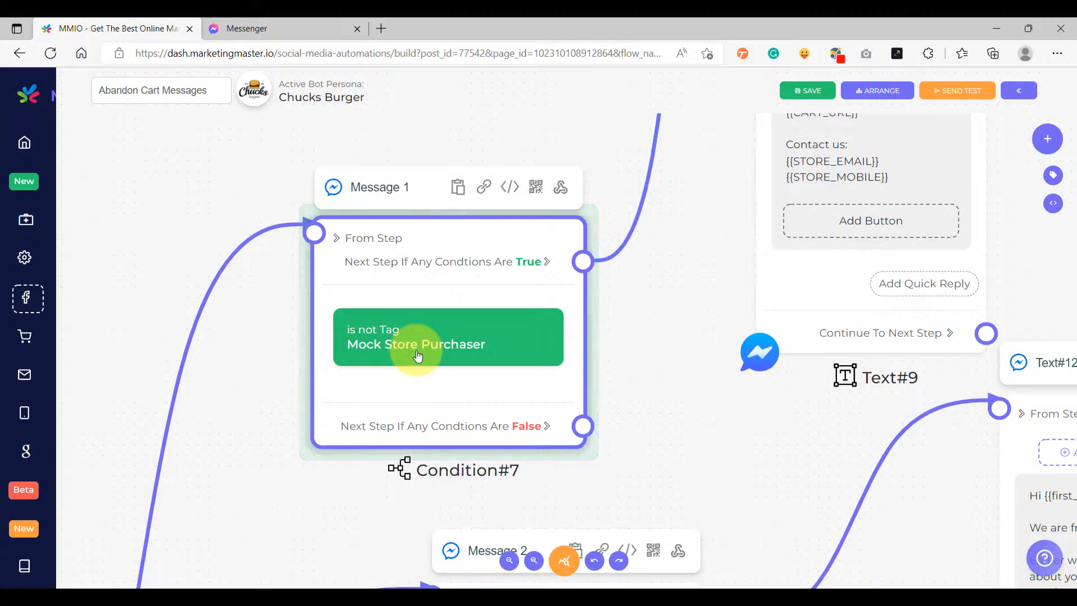
- Examine the text message linked to Message 1 and the other condition branches, and return to the flow dashboard
scroll(417, 355, "down", 2)
left_click_drag(610, 223, 344, 409)
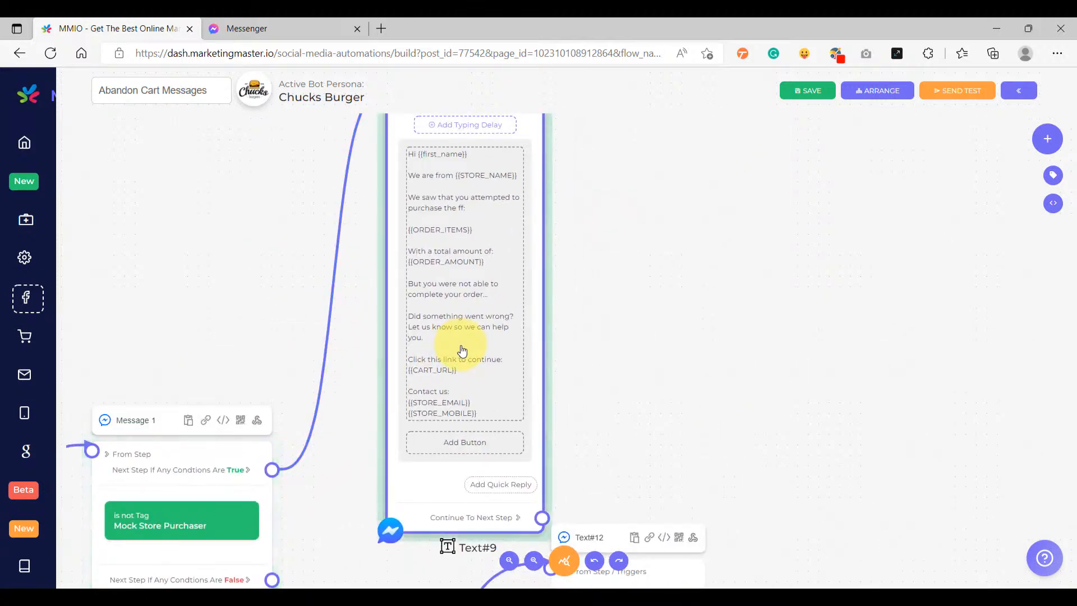
scroll(454, 399, "down", 5)
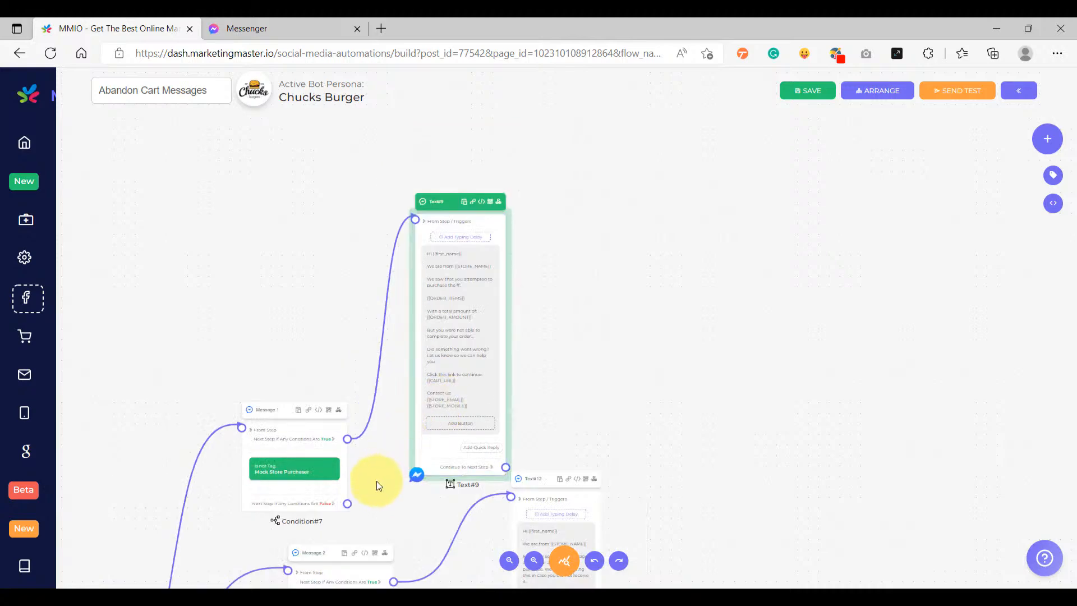
scroll(433, 415, "up", 2)
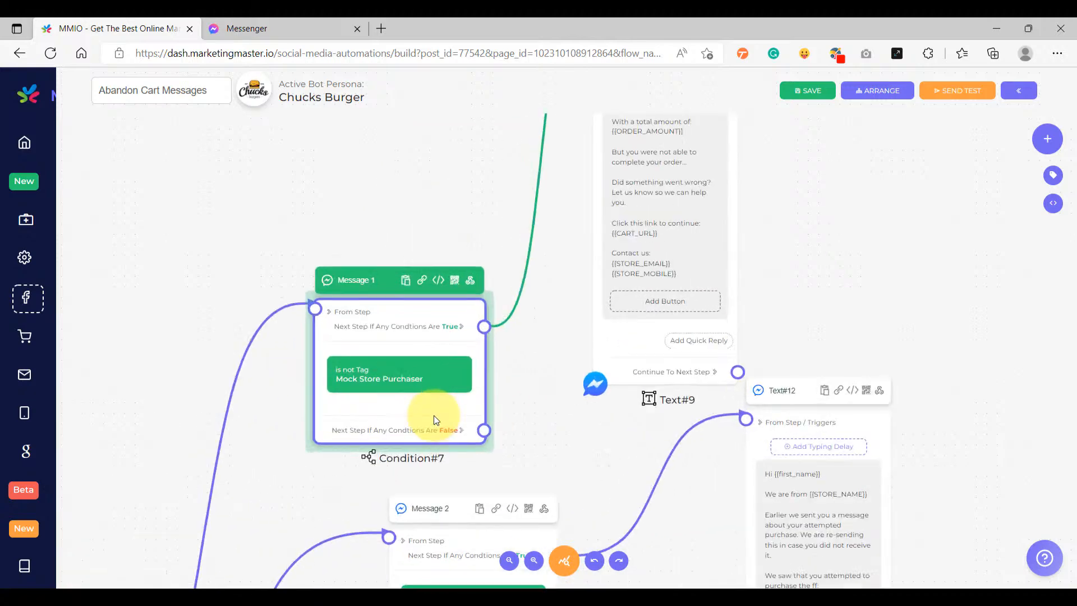
scroll(433, 415, "down", 2)
scroll(574, 415, "down", 1)
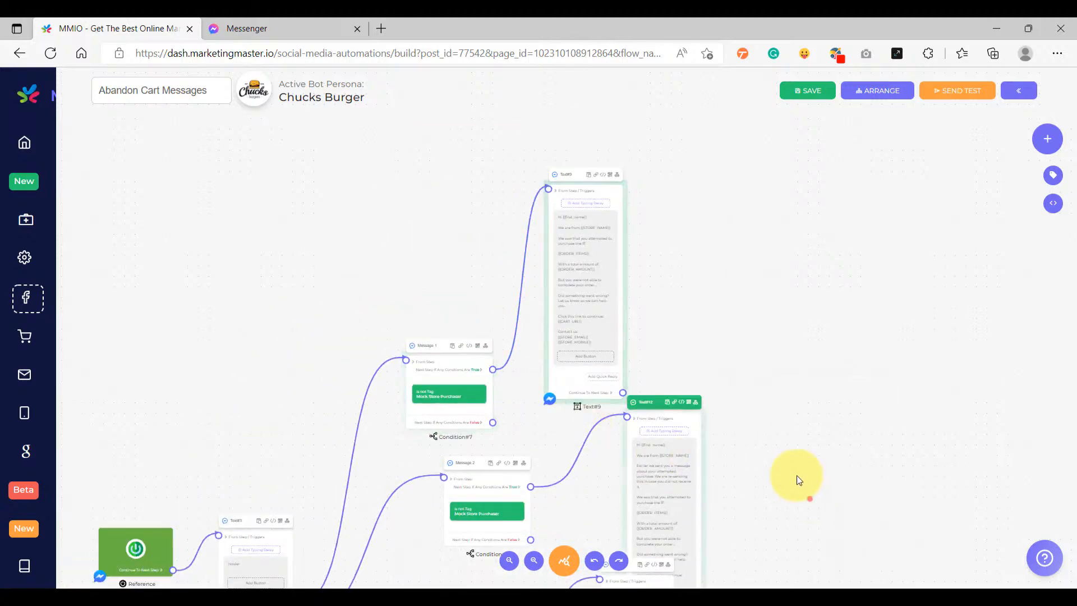
left_click_drag(808, 497, 692, 317)
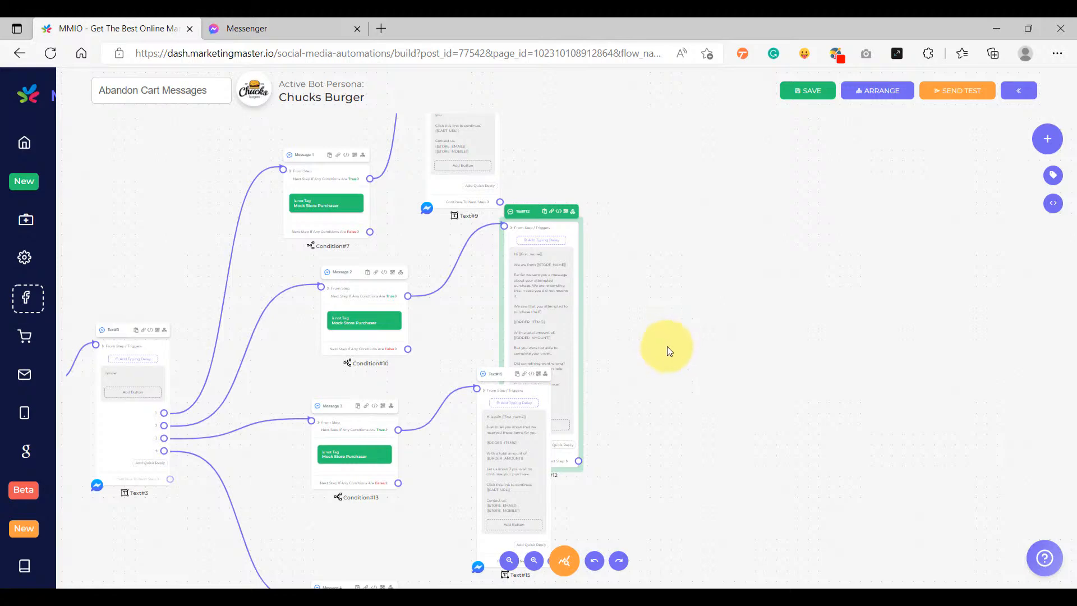
left_click(1019, 89)
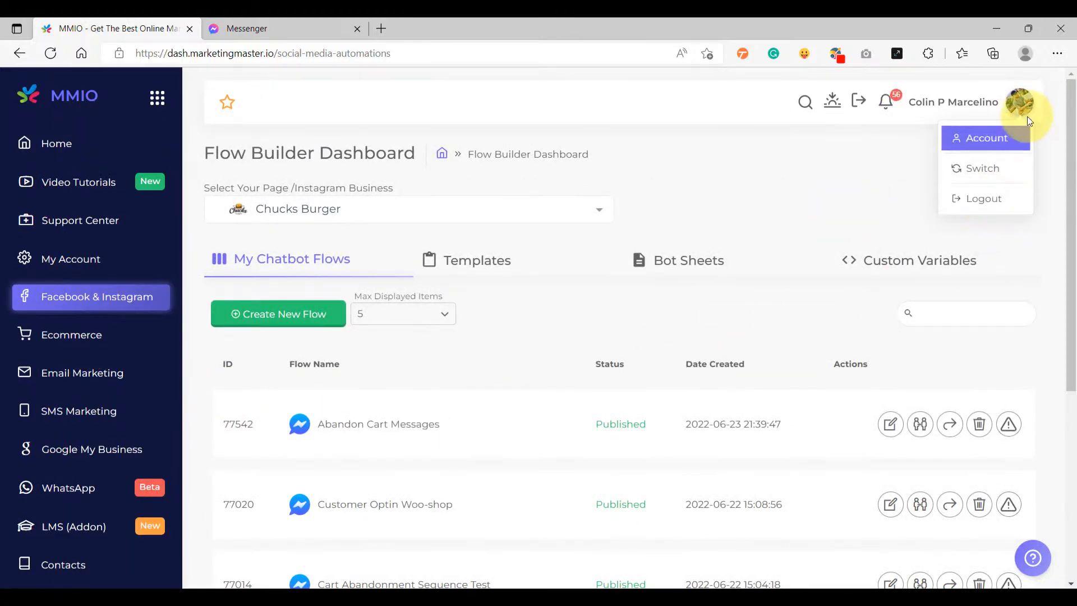
left_click(786, 235)
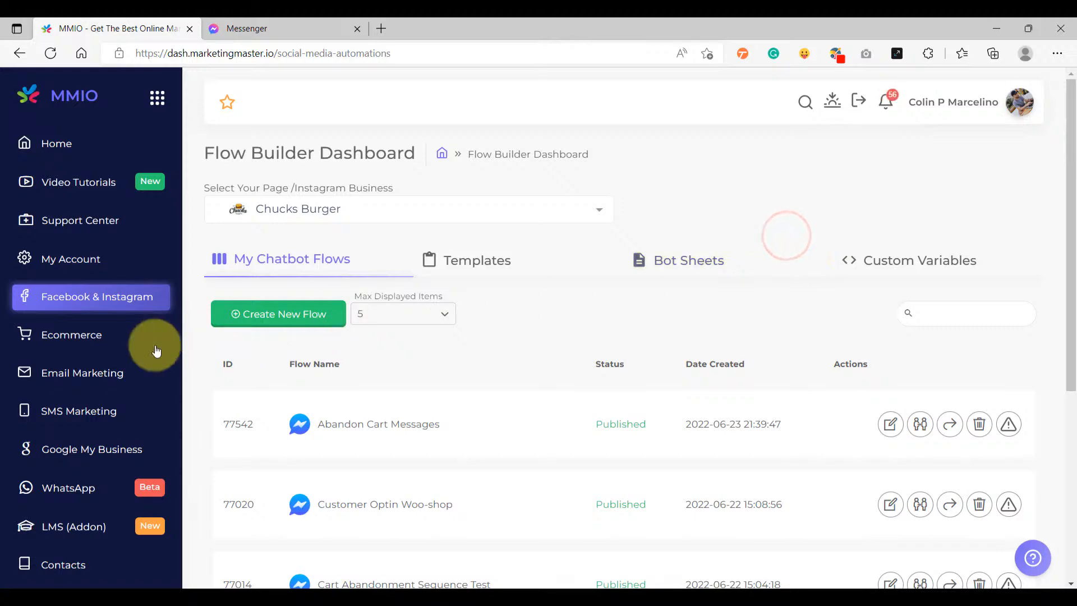
- Start a new shop notification for Mock Ecom Store and name it Abandon Cart Notifications
left_click(88, 339)
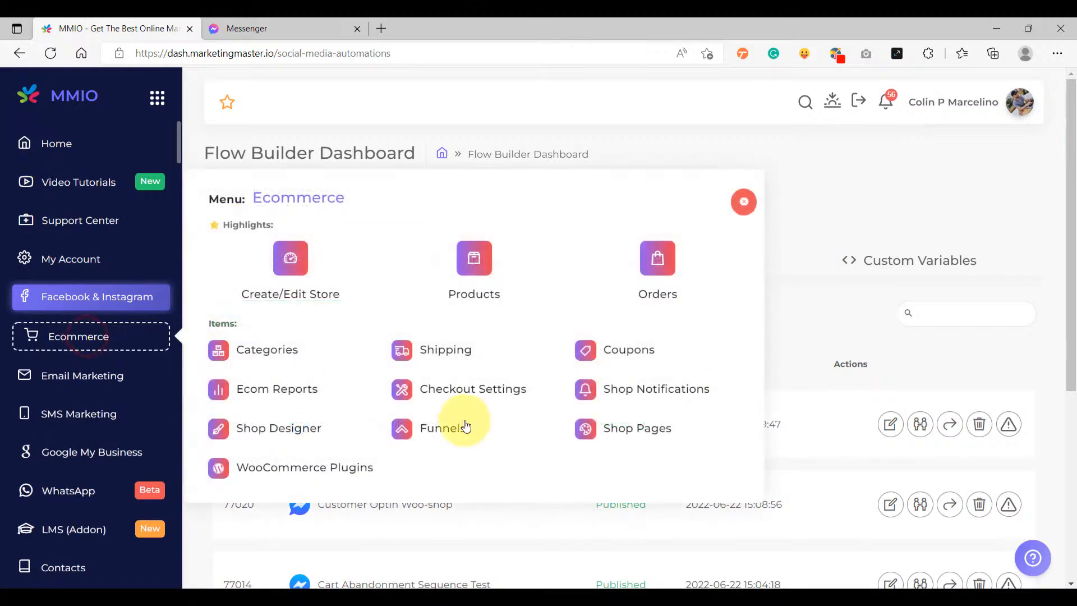
left_click(643, 394)
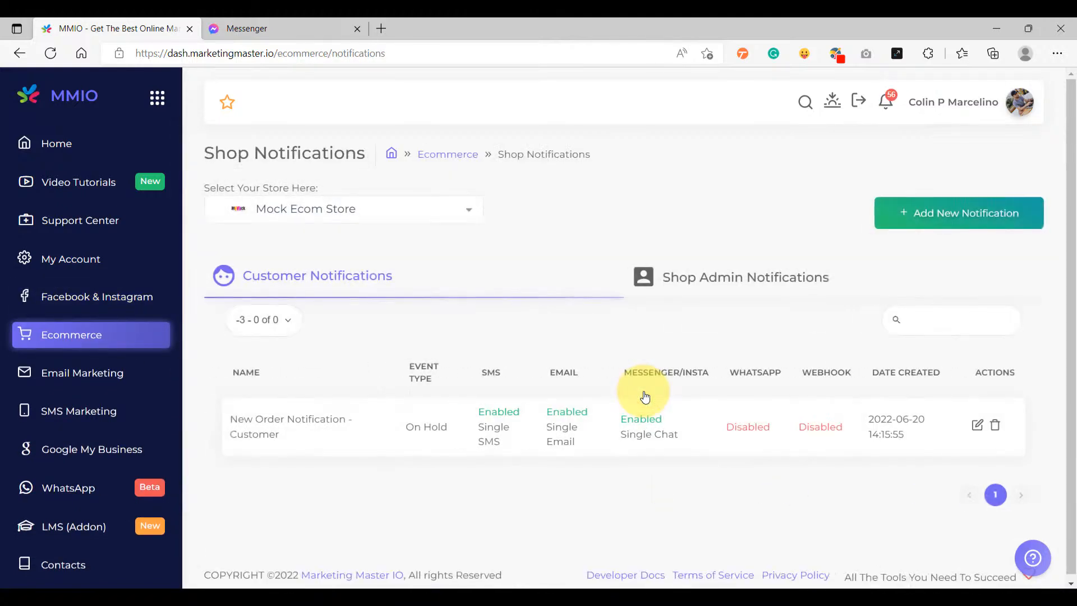
left_click(947, 218)
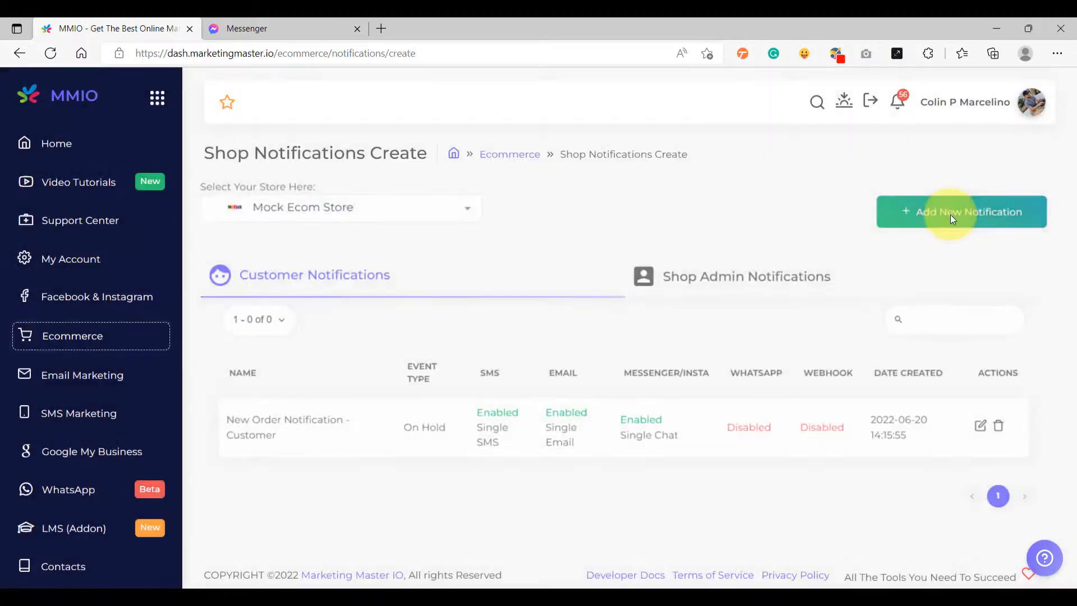
left_click(310, 255)
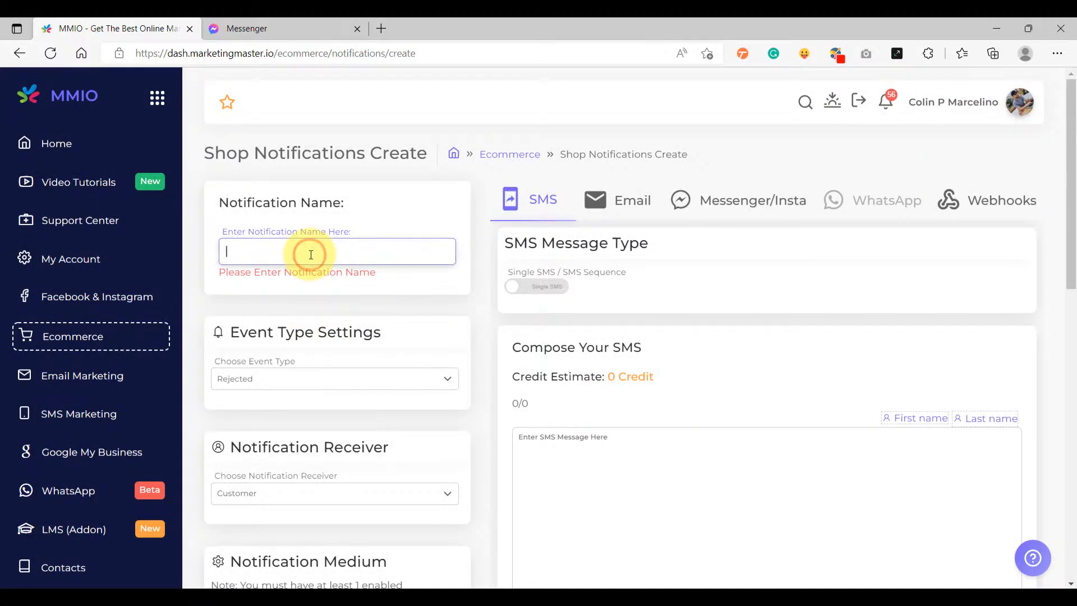
type("Abandon Cart Notifications")
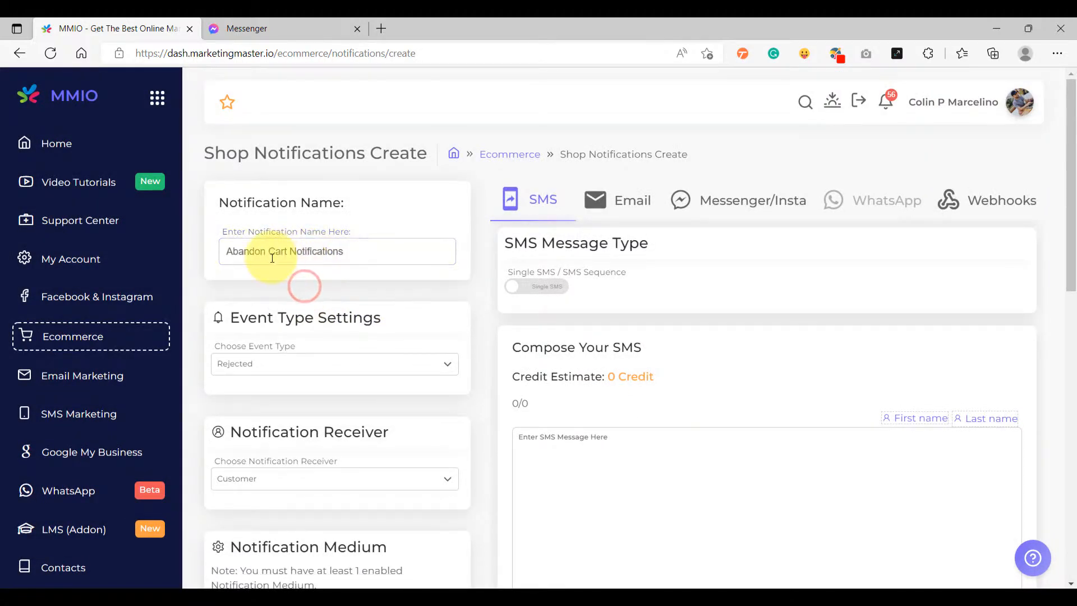
- Set the notification's event type to Abandoned and its receiver to Customer
scroll(300, 289, "down", 1)
left_click(298, 287)
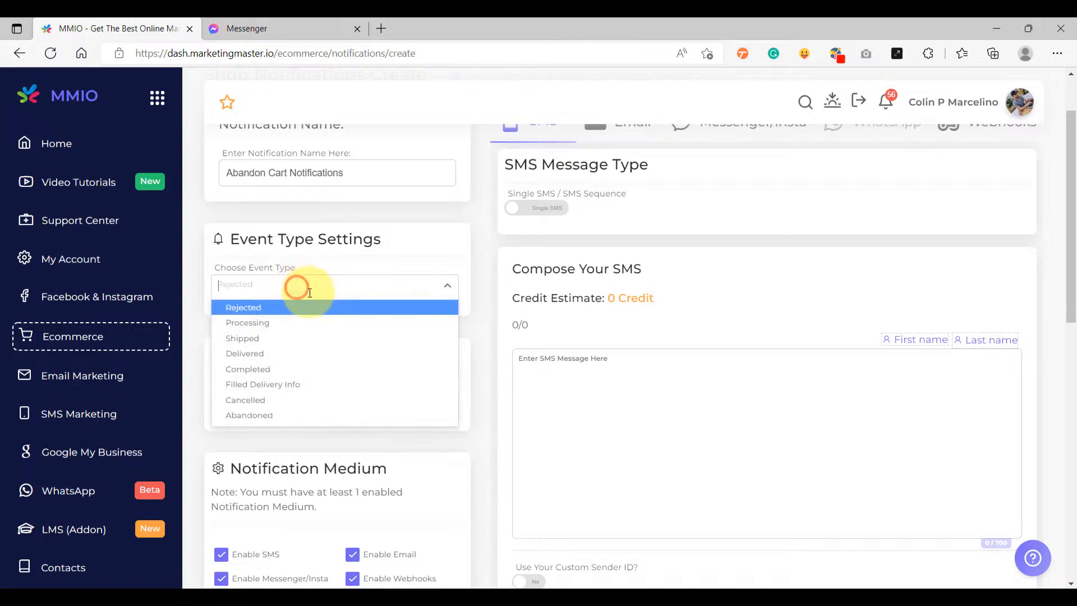
left_click(274, 418)
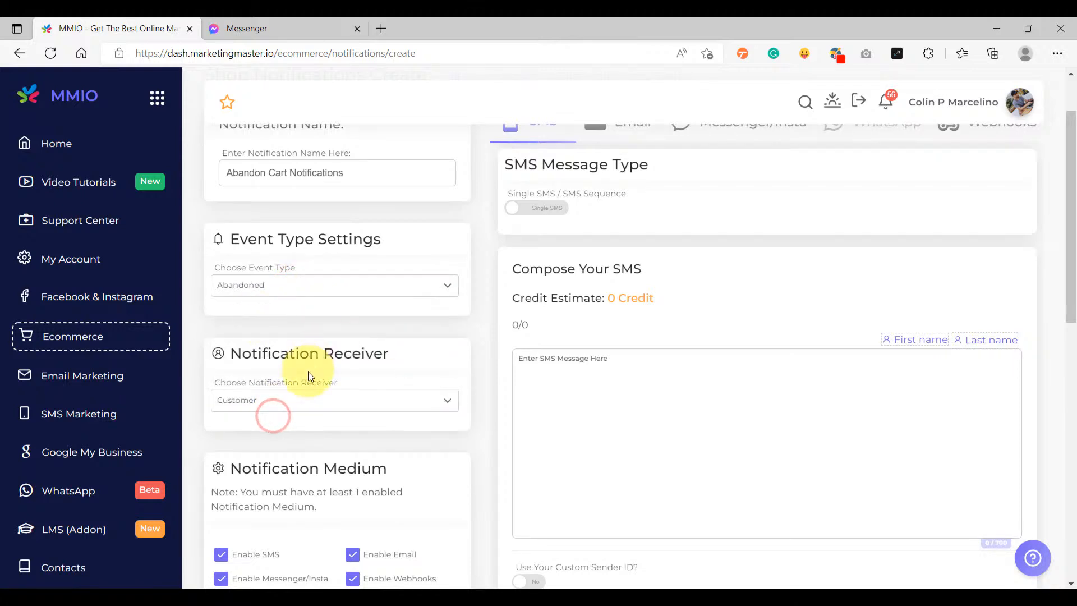
scroll(310, 348, "down", 1)
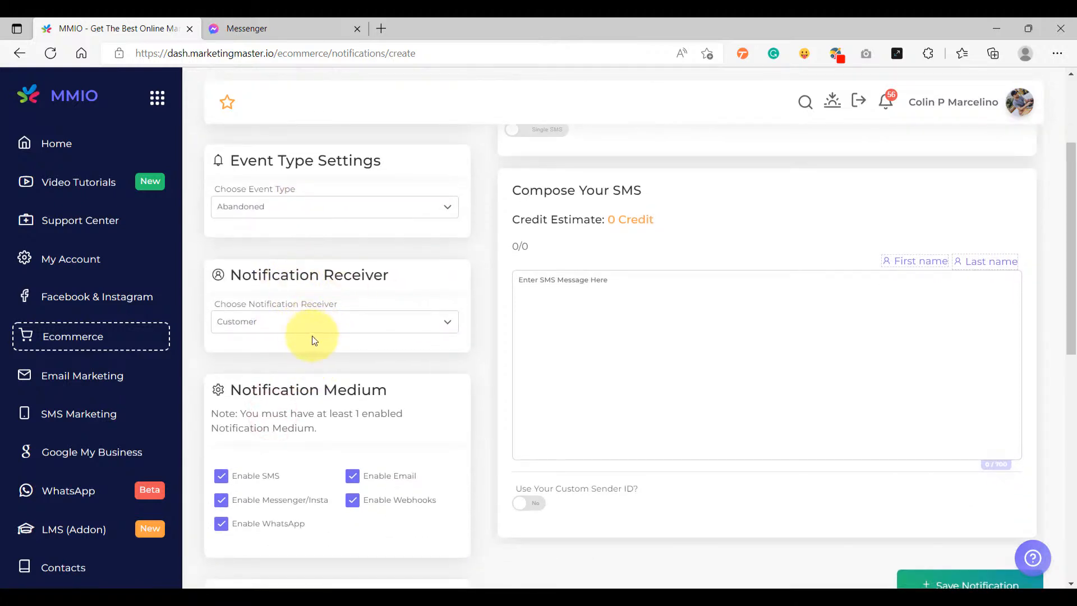
left_click(318, 320)
left_click(279, 341)
- Disable the SMS, Webhooks and WhatsApp notification mediums, keeping Email and Messenger/Insta enabled
scroll(356, 404, "down", 1)
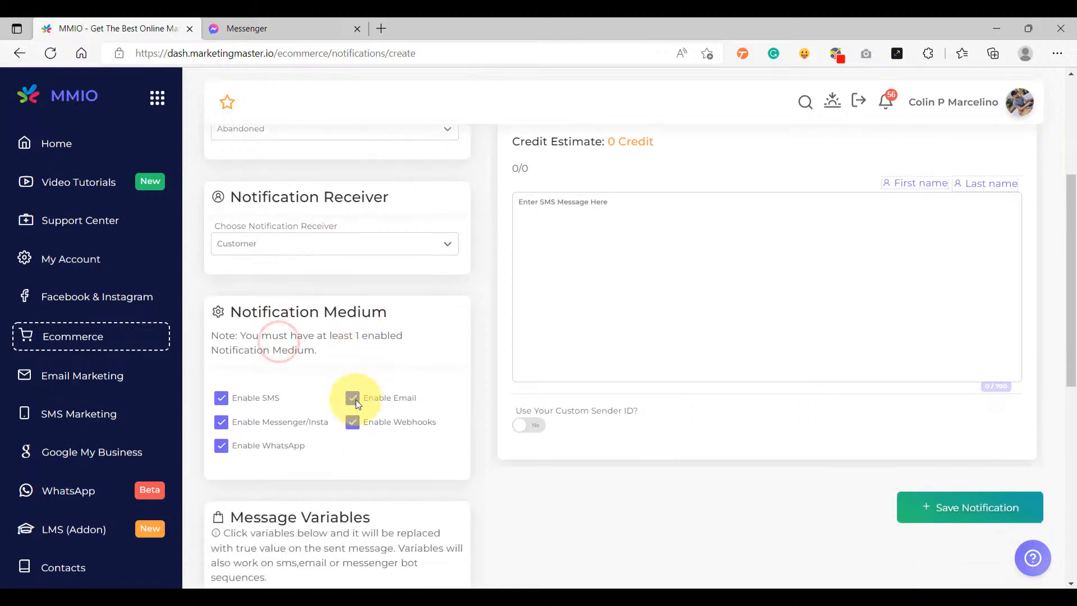
left_click(221, 399)
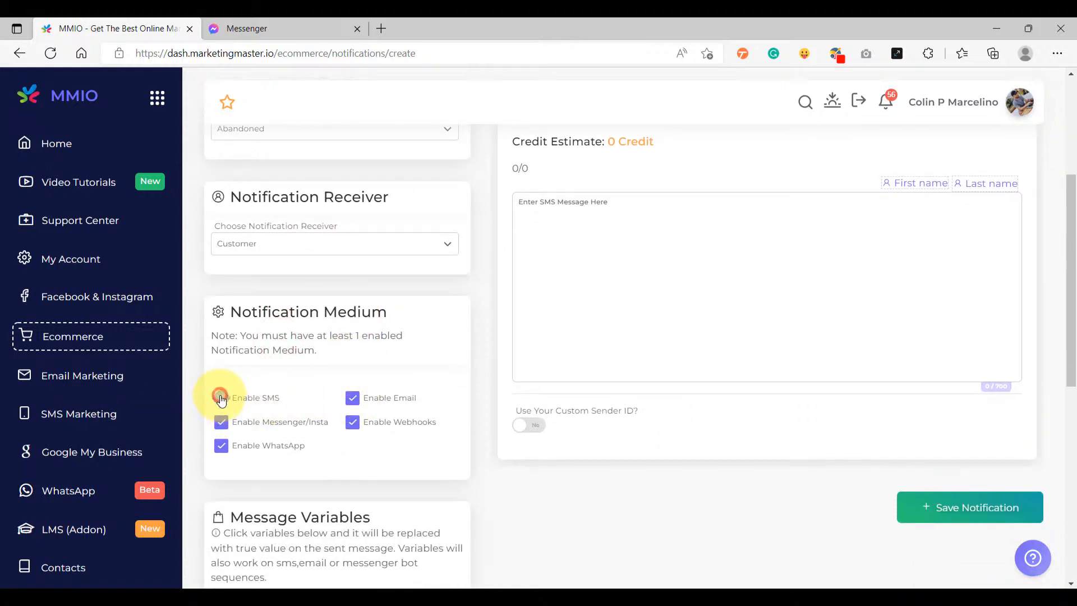
left_click(354, 425)
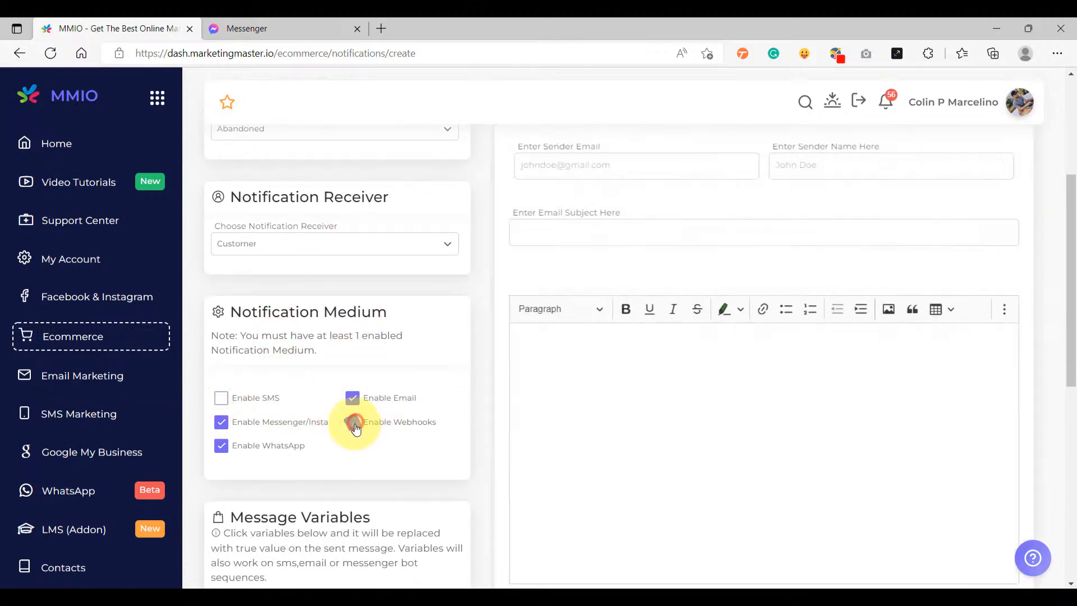
left_click(221, 445)
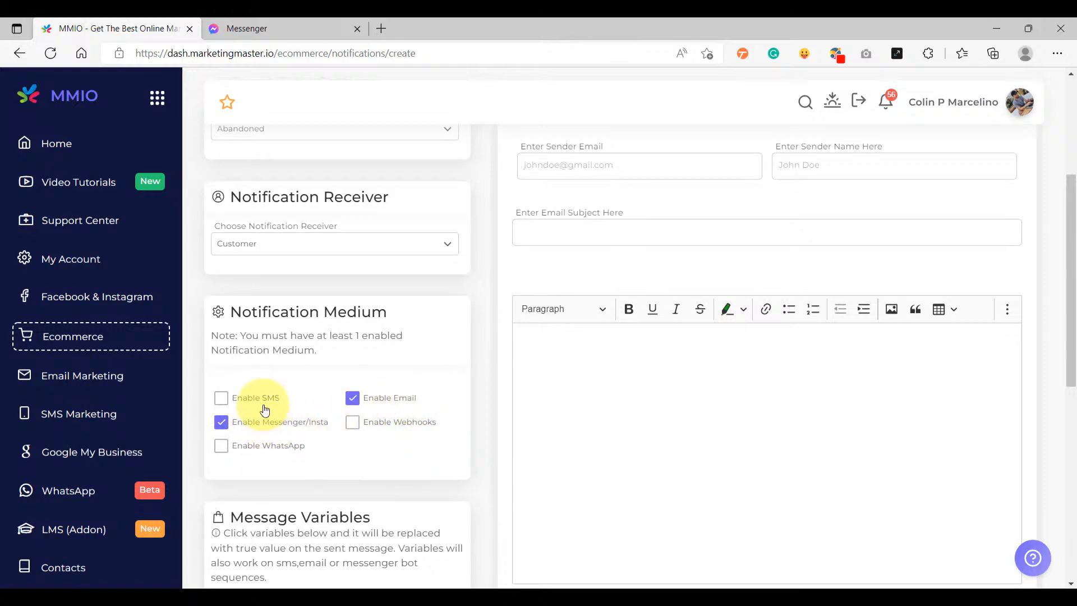
- Switch the notification's Messenger/Insta message type from a single message to Messenger Sequence
scroll(507, 441, "up", 4)
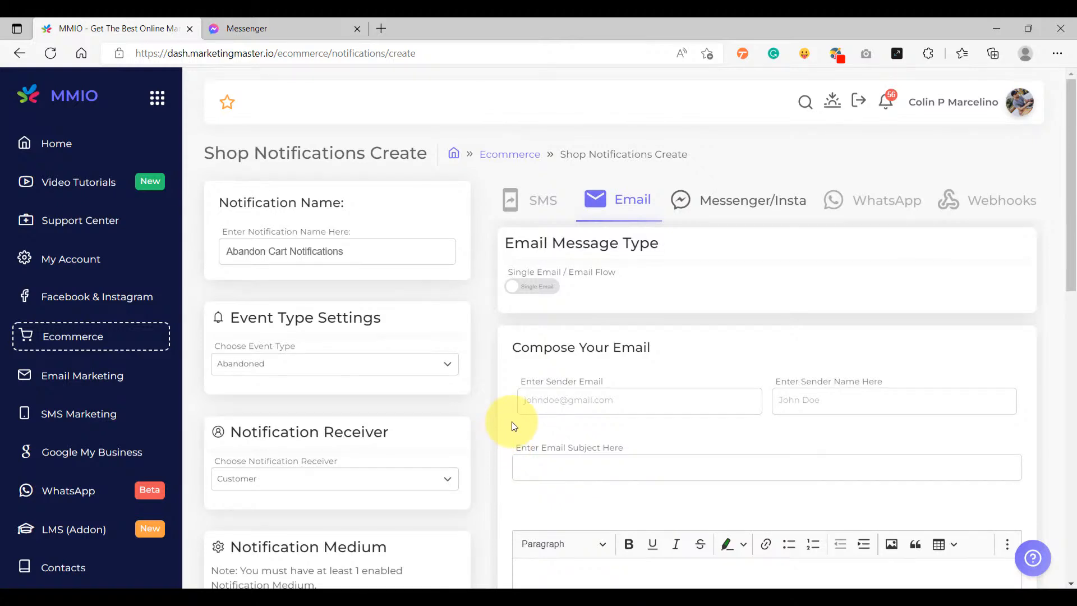
left_click(721, 209)
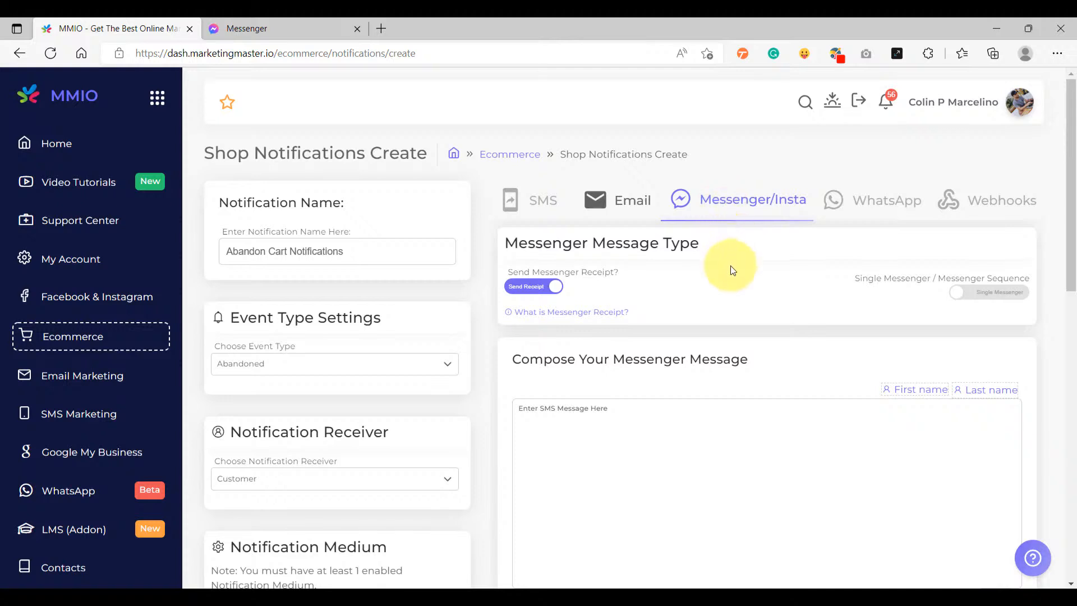
left_click(988, 293)
left_click_drag(938, 280, 1026, 281)
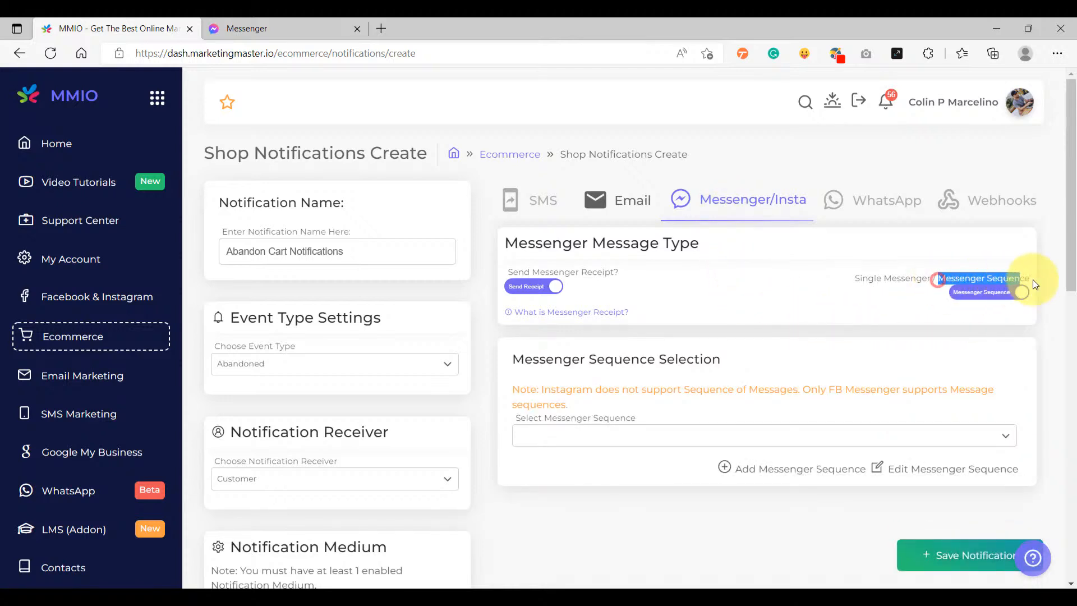
left_click(912, 319)
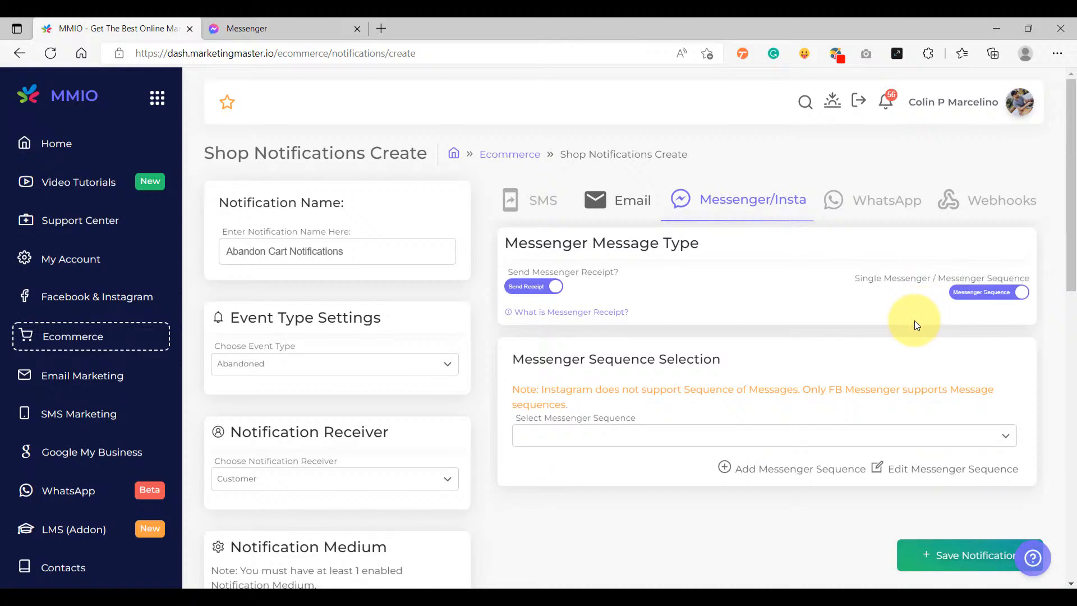
- Assign the last-listed Abandon Cart Recovery Chat Sequence as the notification's Messenger sequence and save the notification
scroll(729, 370, "down", 1)
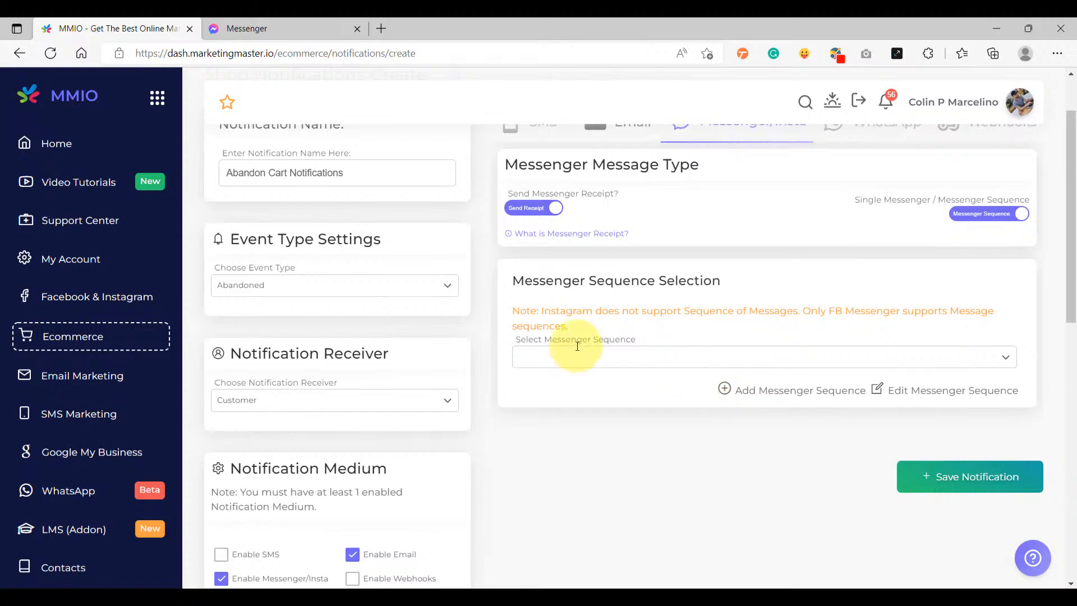
triple_click(654, 338)
left_click(600, 358)
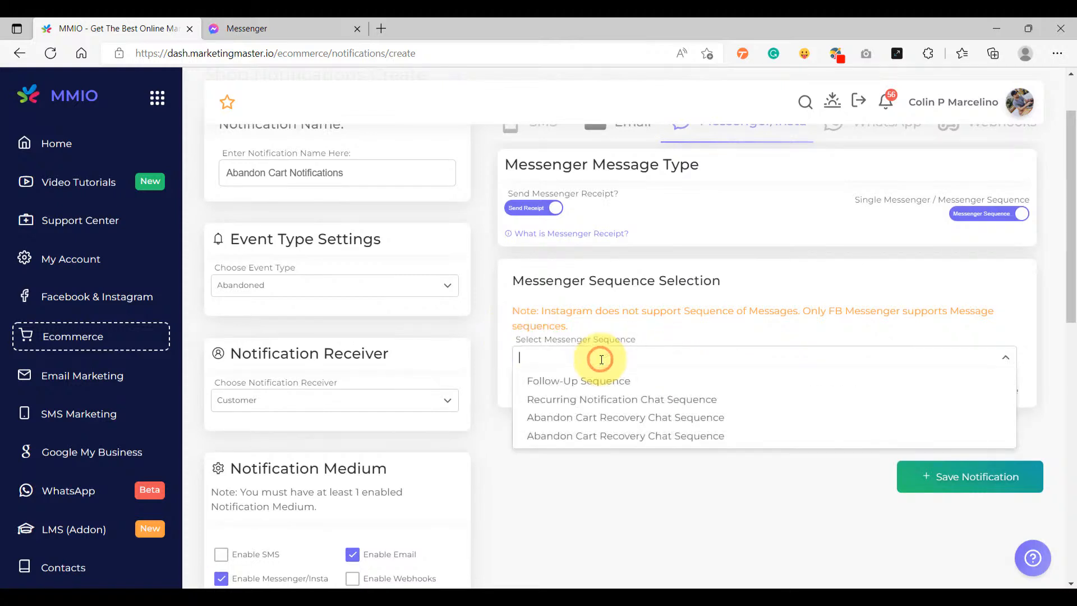
left_click(592, 437)
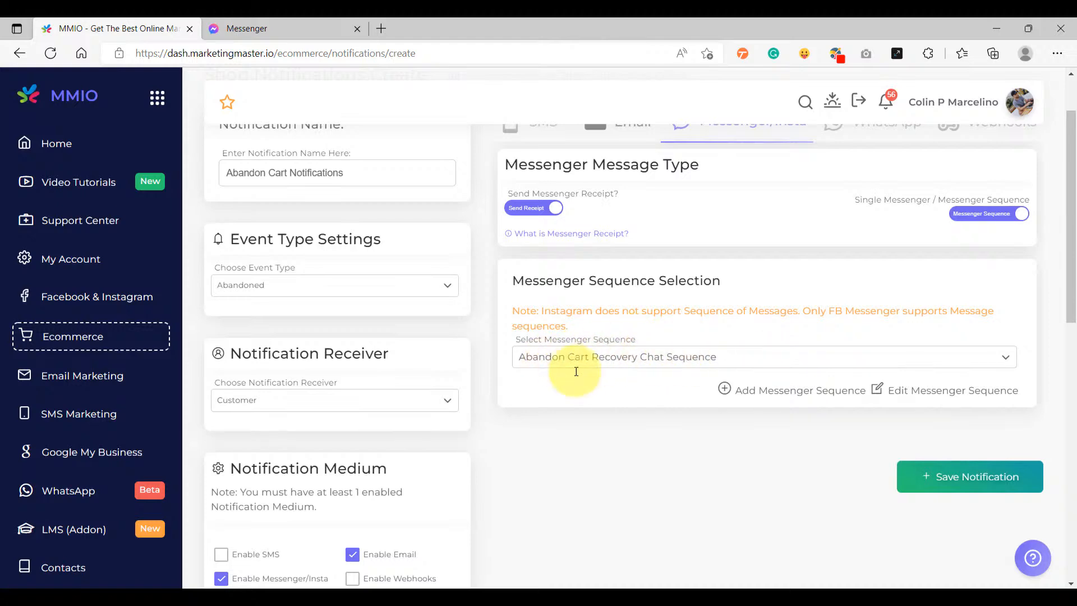
left_click(947, 475)
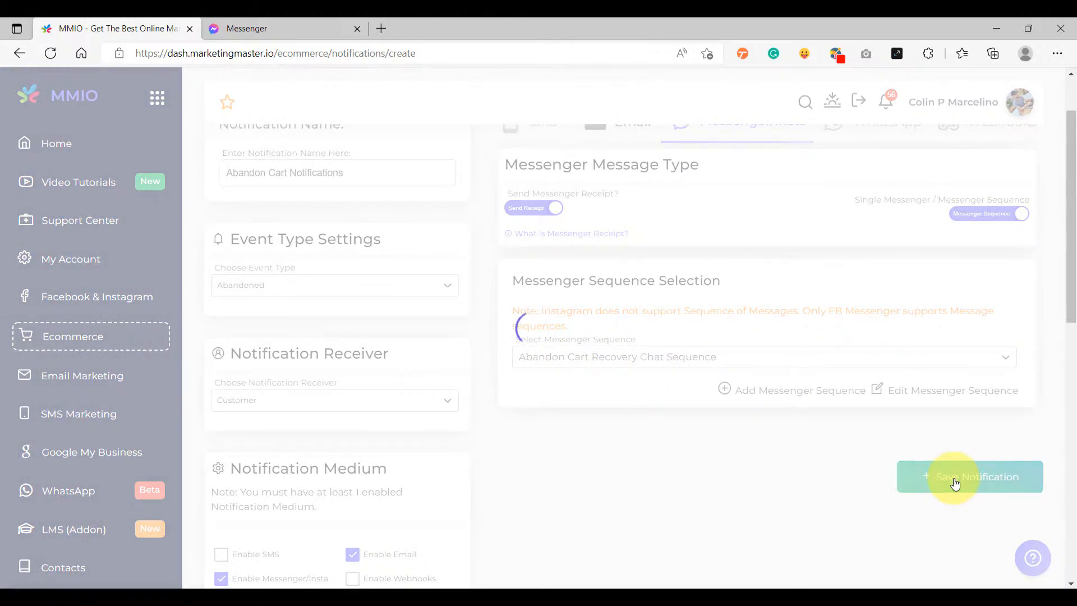
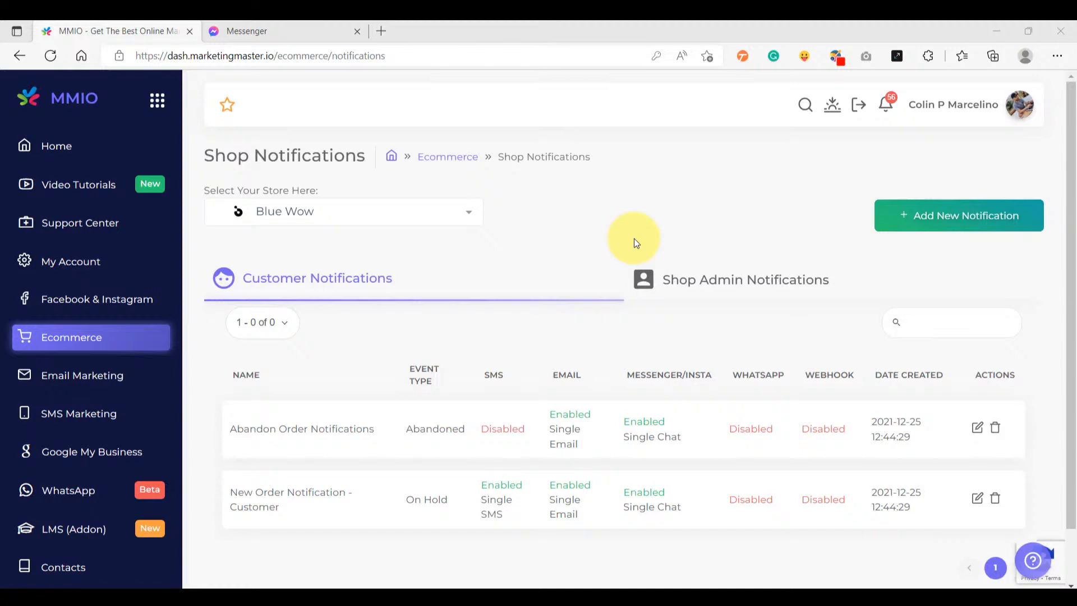
- Open the Email Flow Builder and proceed to connecting an email responder in the Email Marketing Settings
left_click(107, 375)
left_click(283, 359)
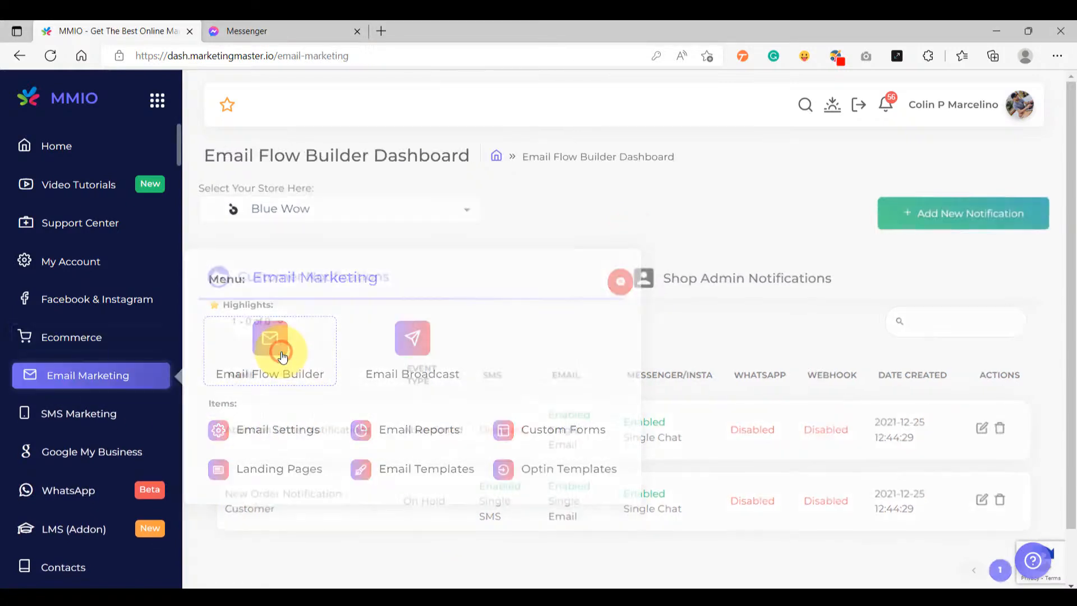
left_click_drag(663, 324, 879, 367)
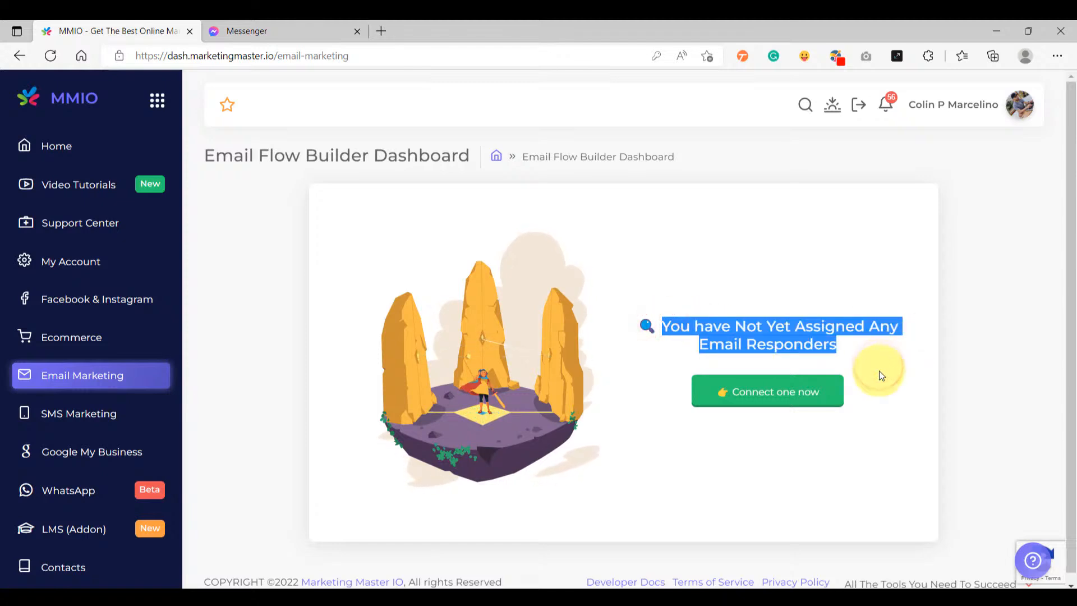
left_click(979, 383)
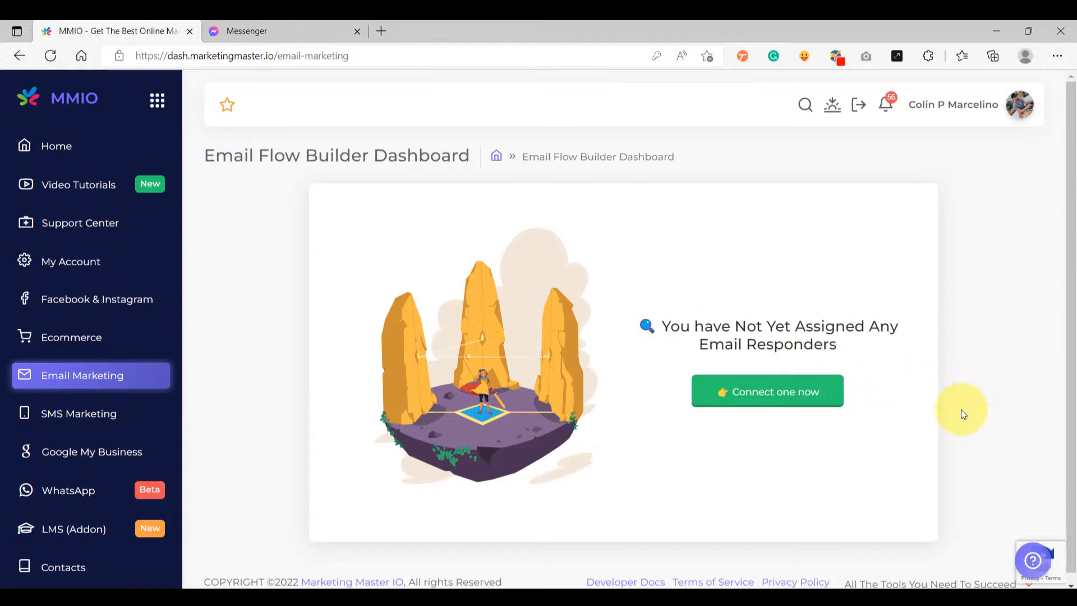
left_click(786, 392)
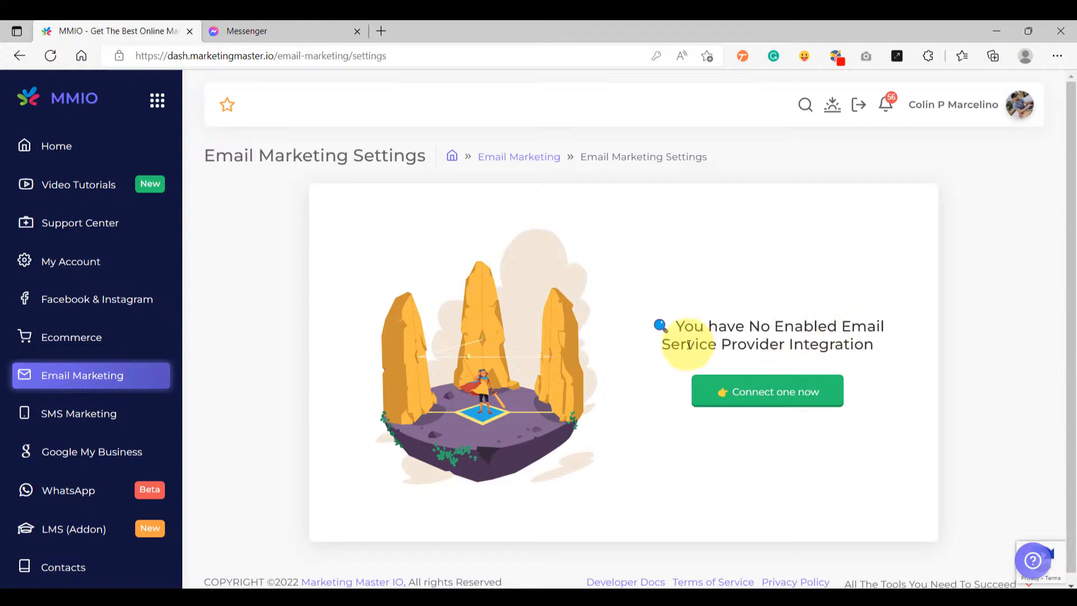
- Go on to the integrations page and examine the available email integrations, including Amazon SES and SendGrid
left_click_drag(661, 345, 881, 347)
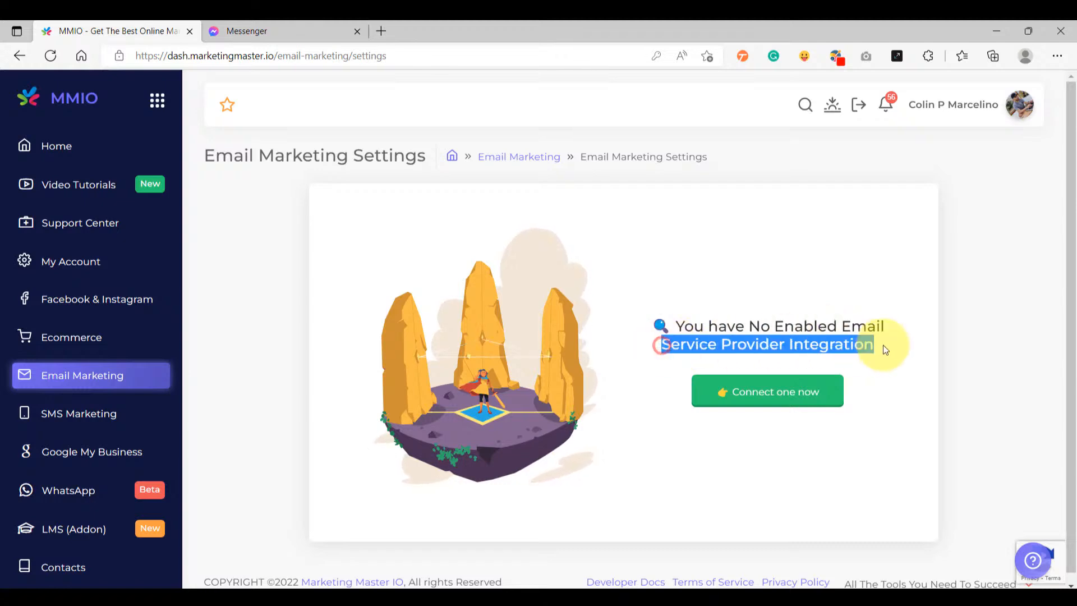
left_click(891, 375)
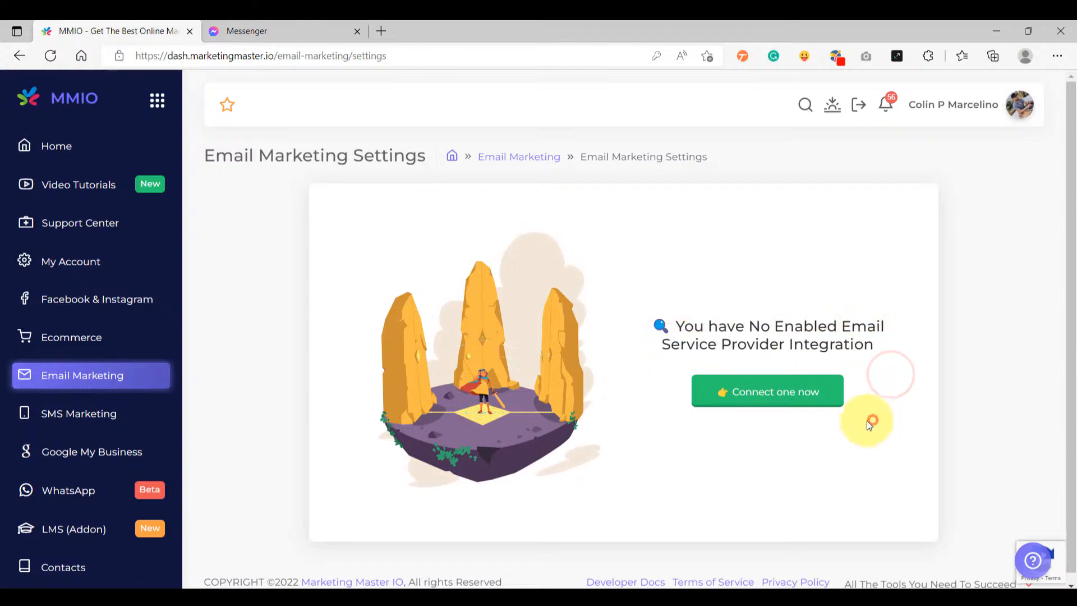
left_click(760, 403)
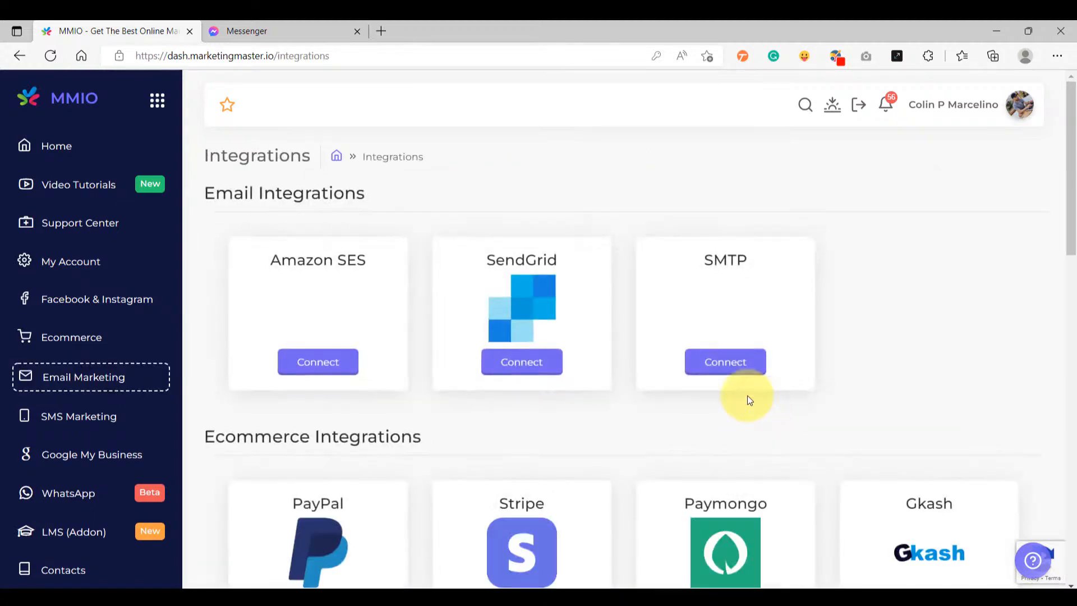
left_click_drag(402, 204, 224, 193)
left_click(291, 243)
left_click(518, 285)
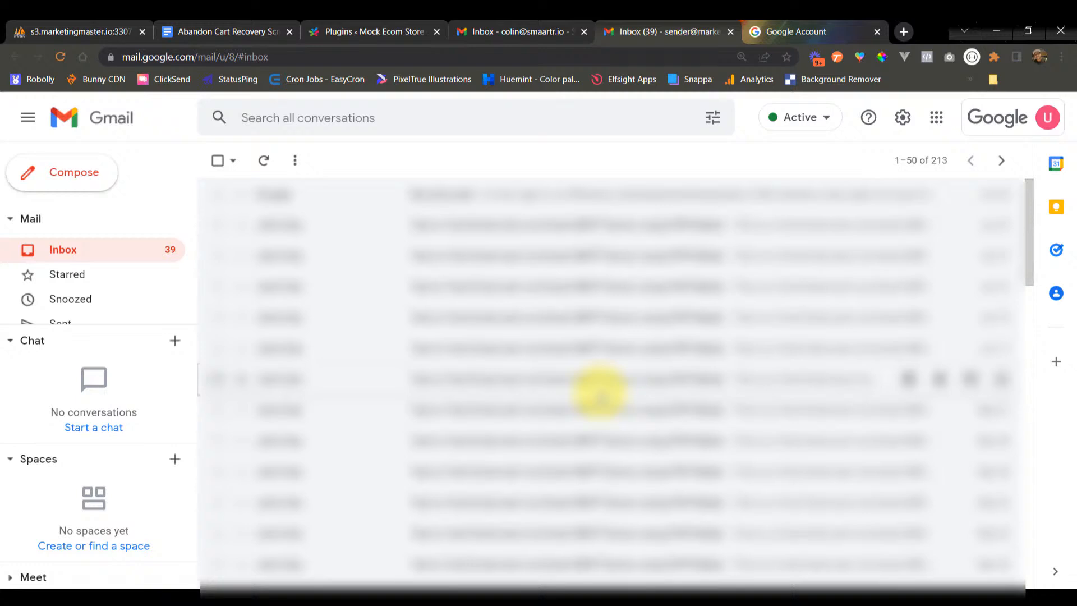
- Switch to Gmail, open the sender account's Google Account security settings and locate the Signing in to Google section
left_click(990, 130)
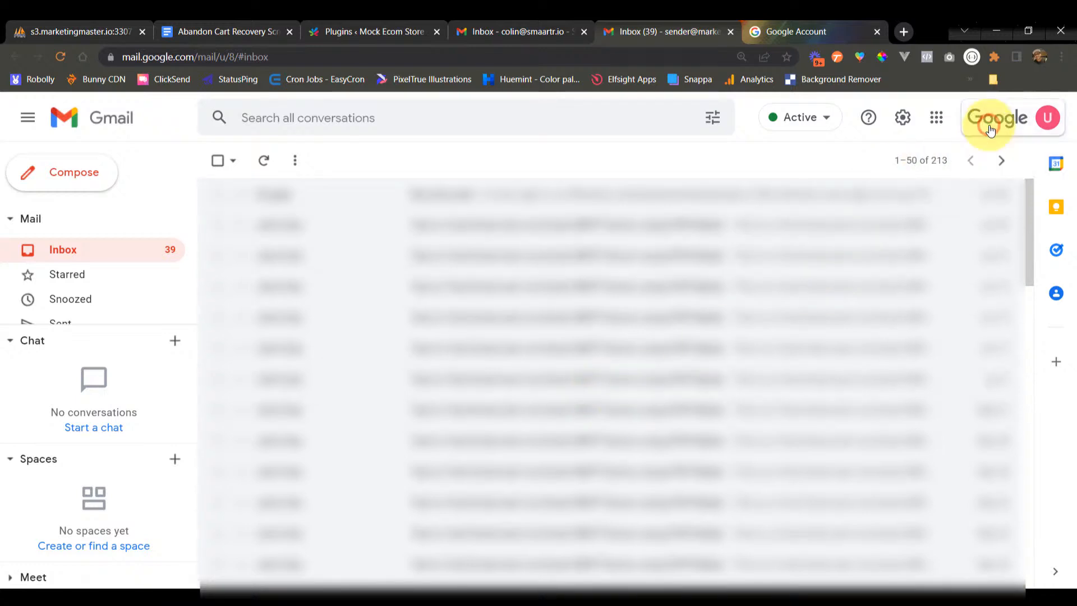
left_click(990, 130)
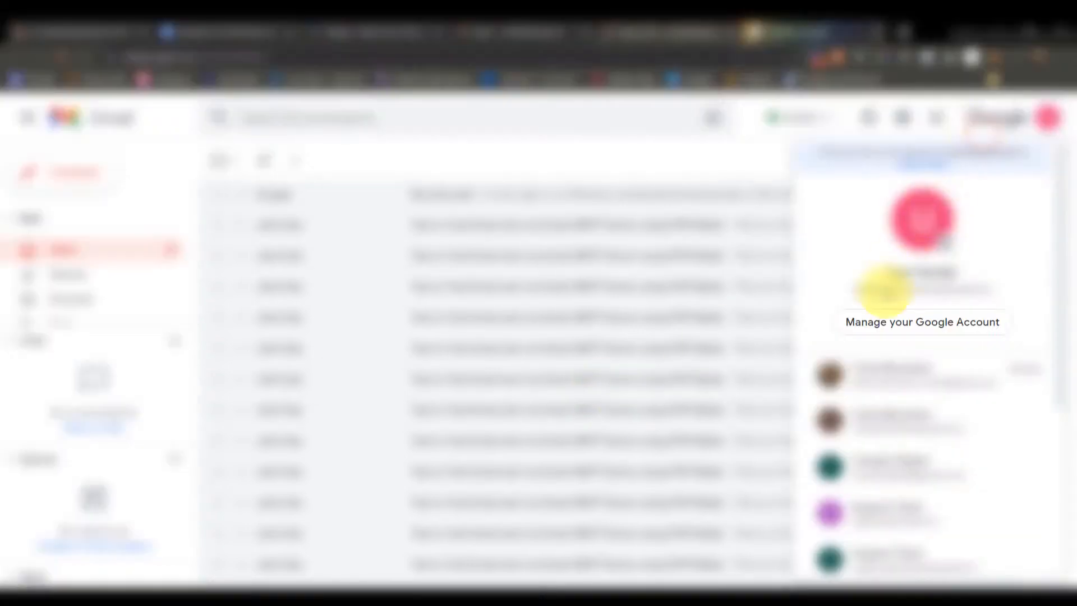
left_click(890, 322)
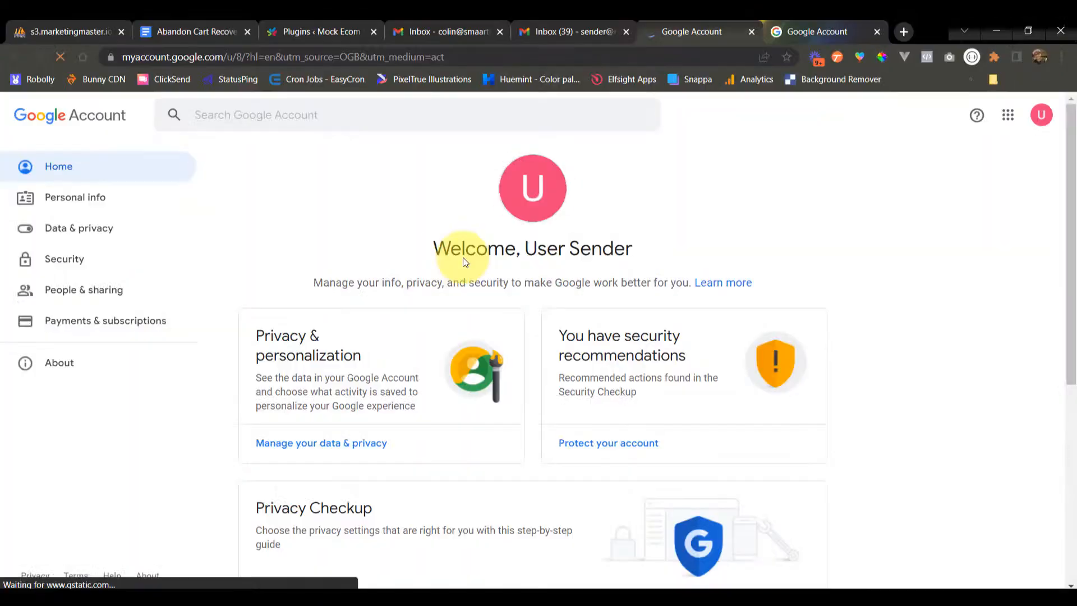
left_click(79, 268)
scroll(587, 382, "down", 5)
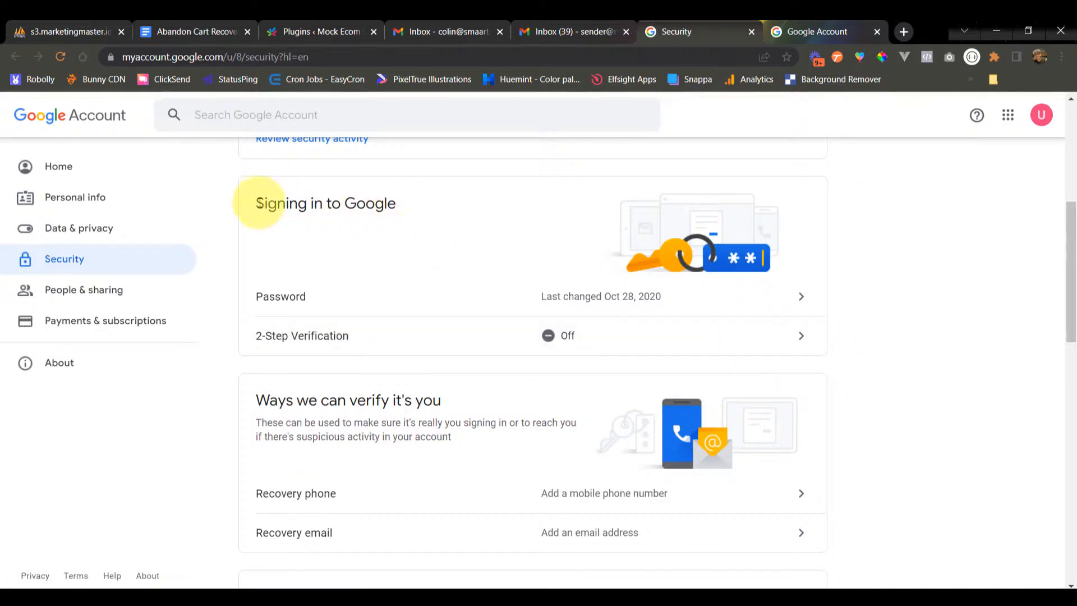
left_click_drag(255, 203, 468, 201)
left_click(464, 209)
- Start the 2-Step Verification setup and verify the identity by submitting the account password
left_click(800, 338)
scroll(582, 370, "down", 2)
left_click(723, 527)
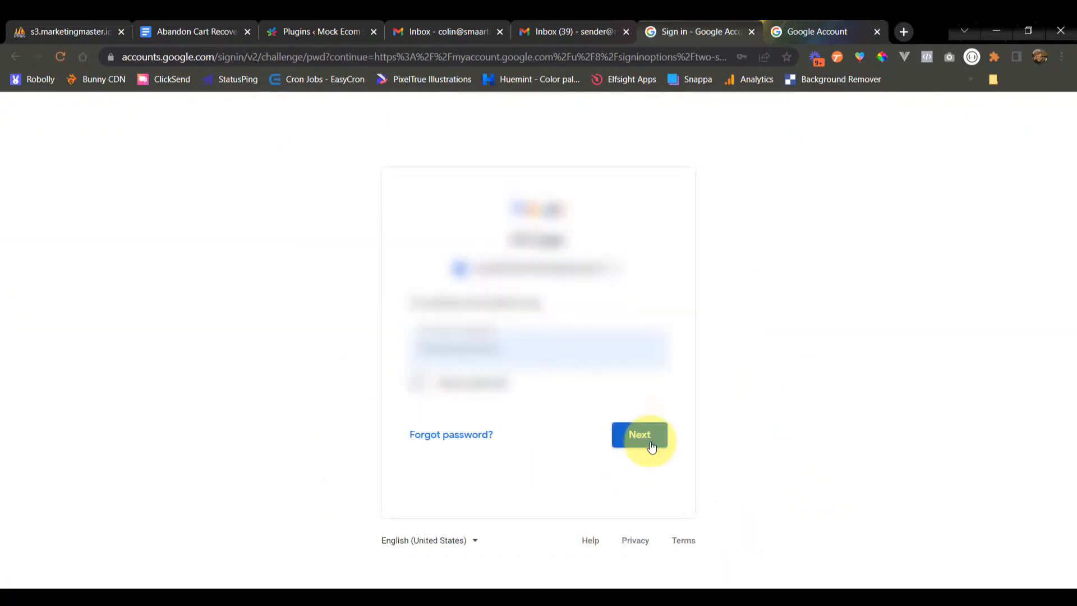
left_click(650, 444)
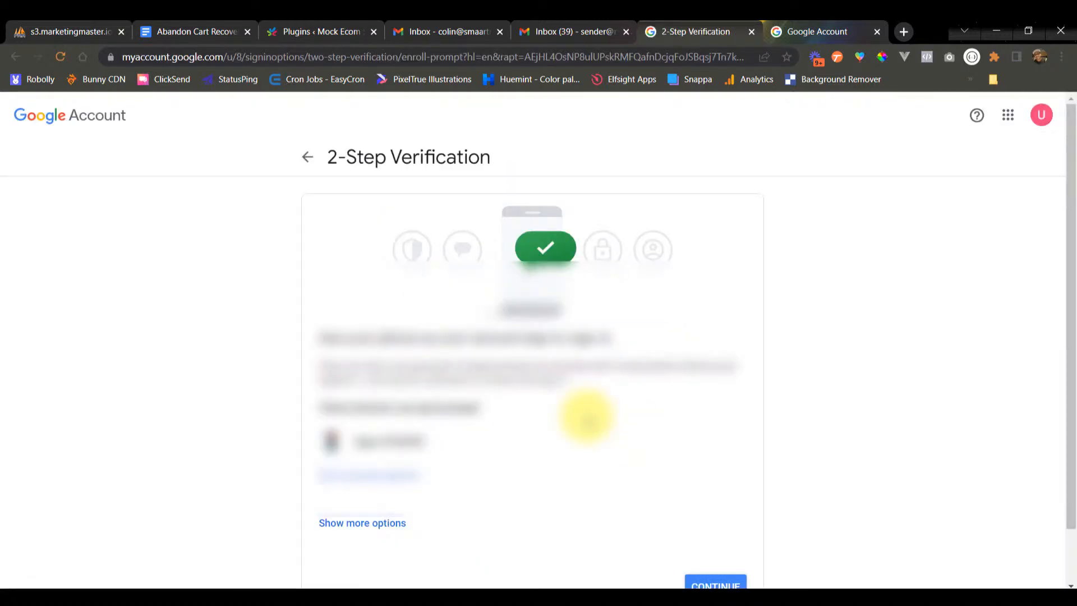
- Accept the Google prompt as second step, choose backup codes as the backup option, and save them as a text document in Downloads
scroll(587, 418, "down", 1)
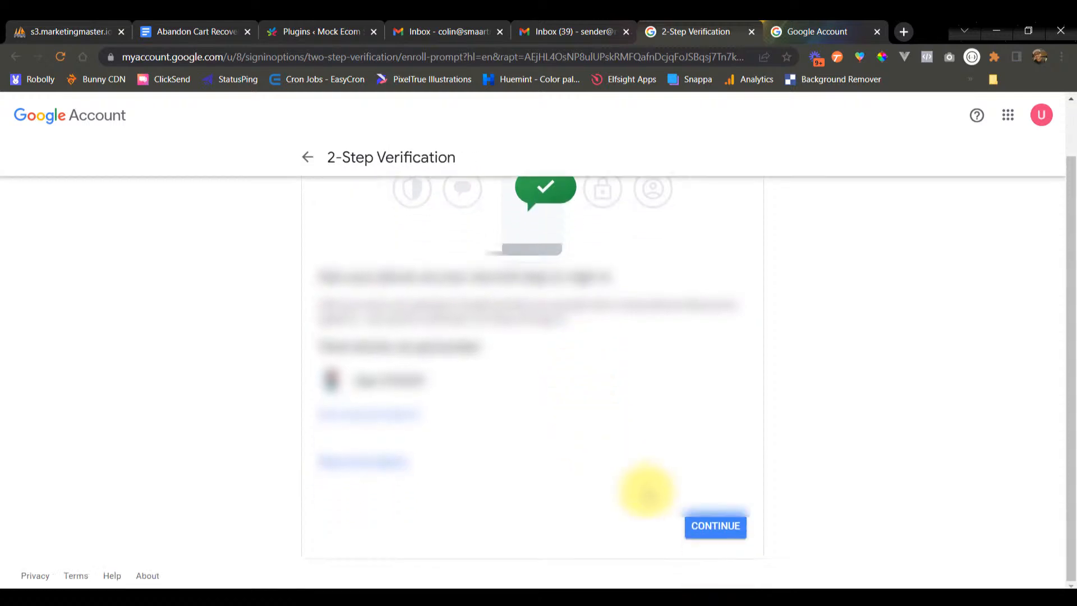
left_click(712, 532)
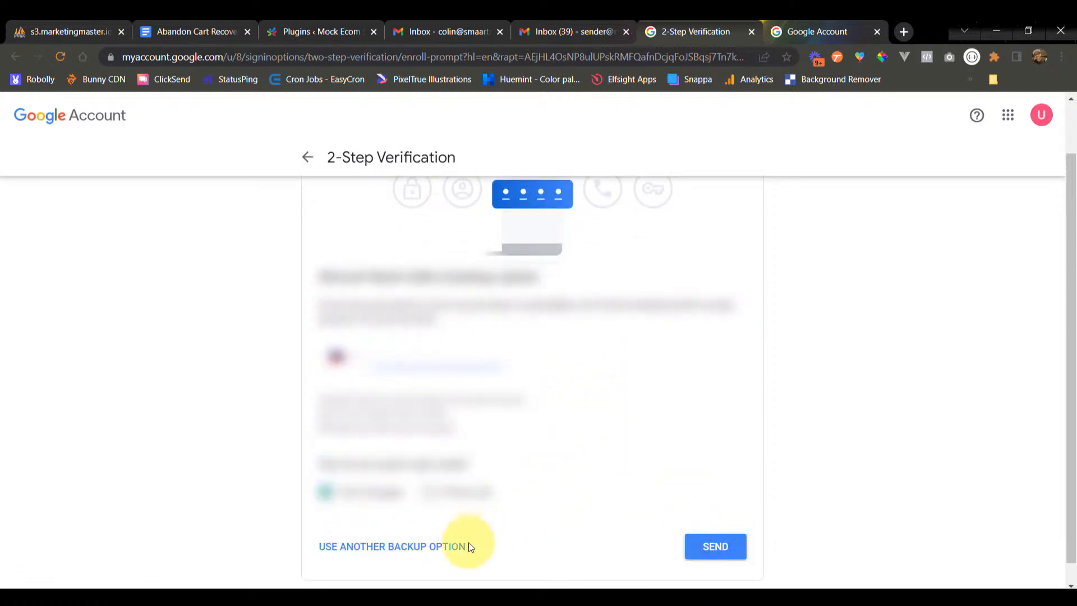
left_click(442, 546)
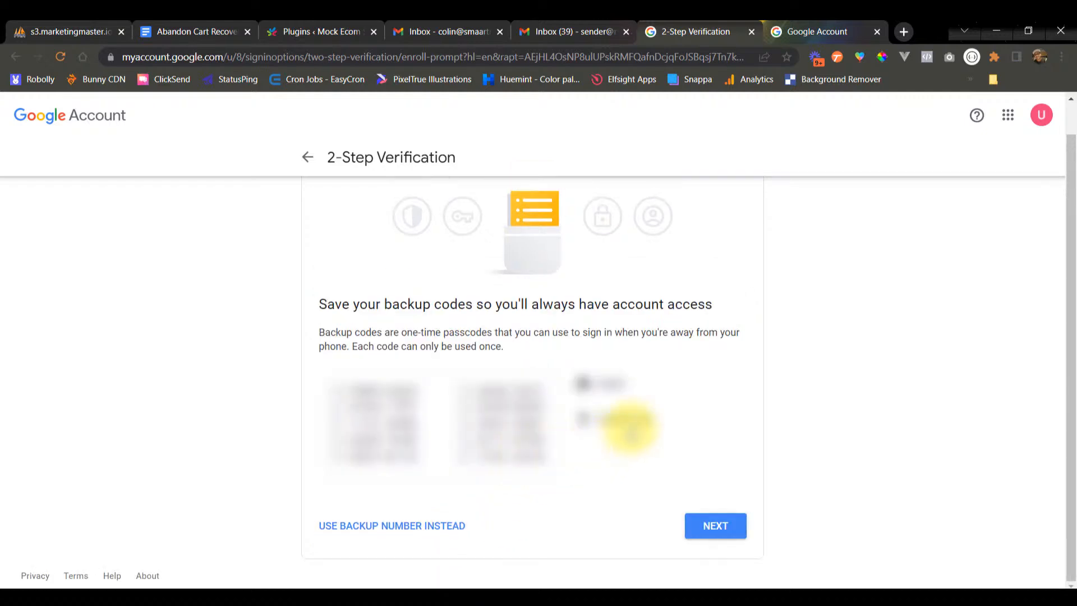
left_click(632, 424)
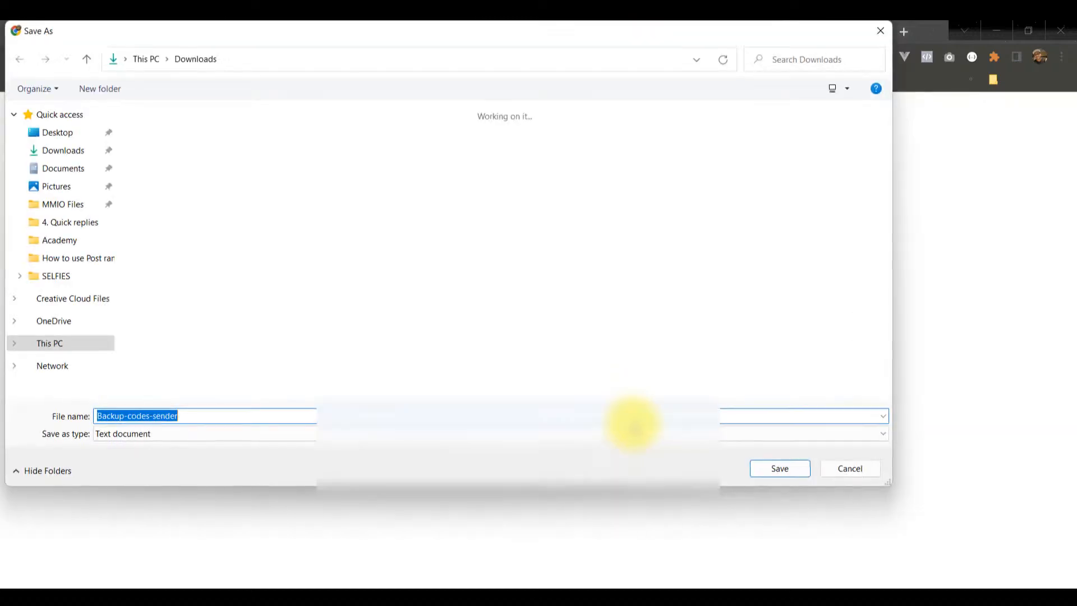
left_click(771, 469)
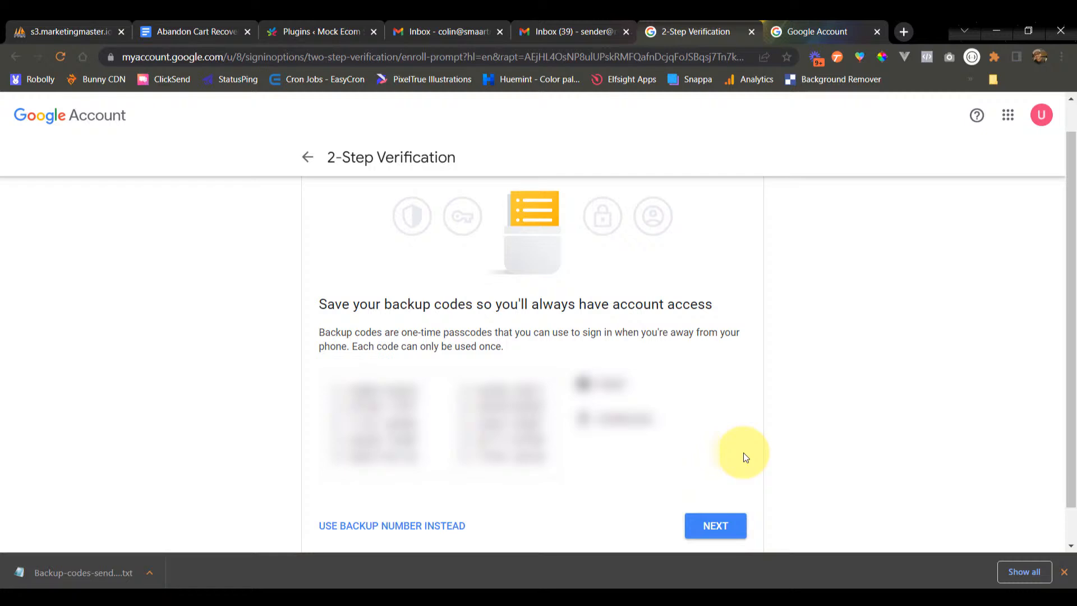
- Turn on 2-Step Verification and look over the available second steps
left_click(712, 526)
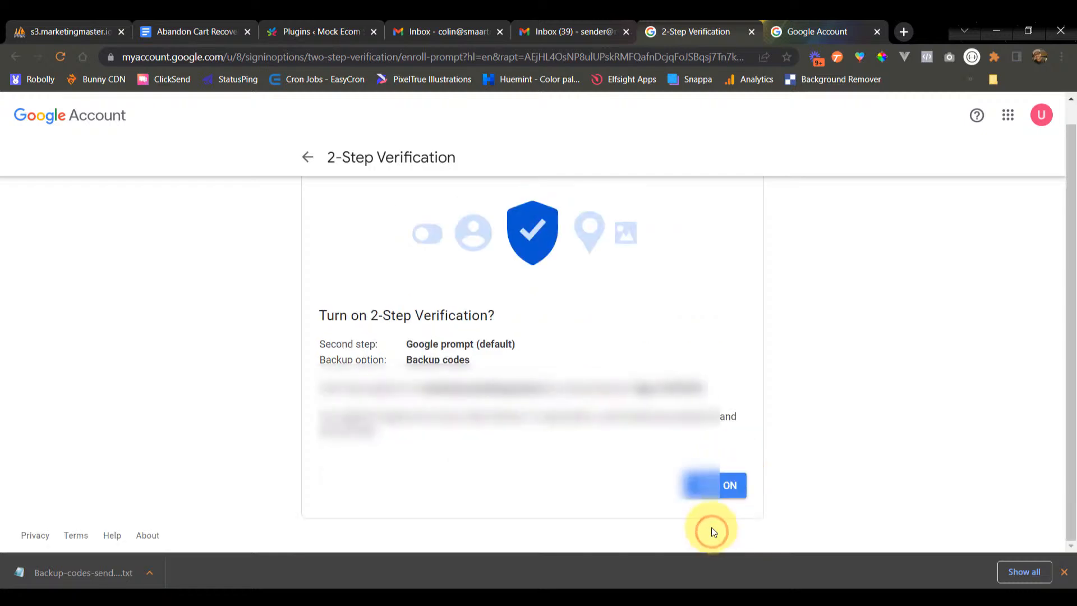
left_click(724, 487)
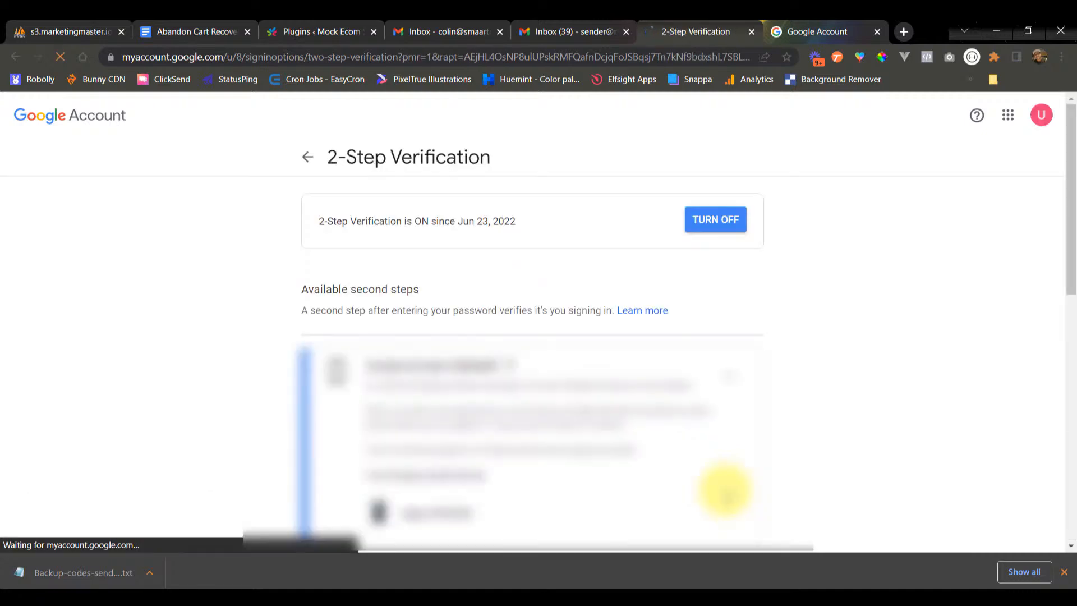
scroll(654, 435, "down", 10)
scroll(654, 434, "up", 10)
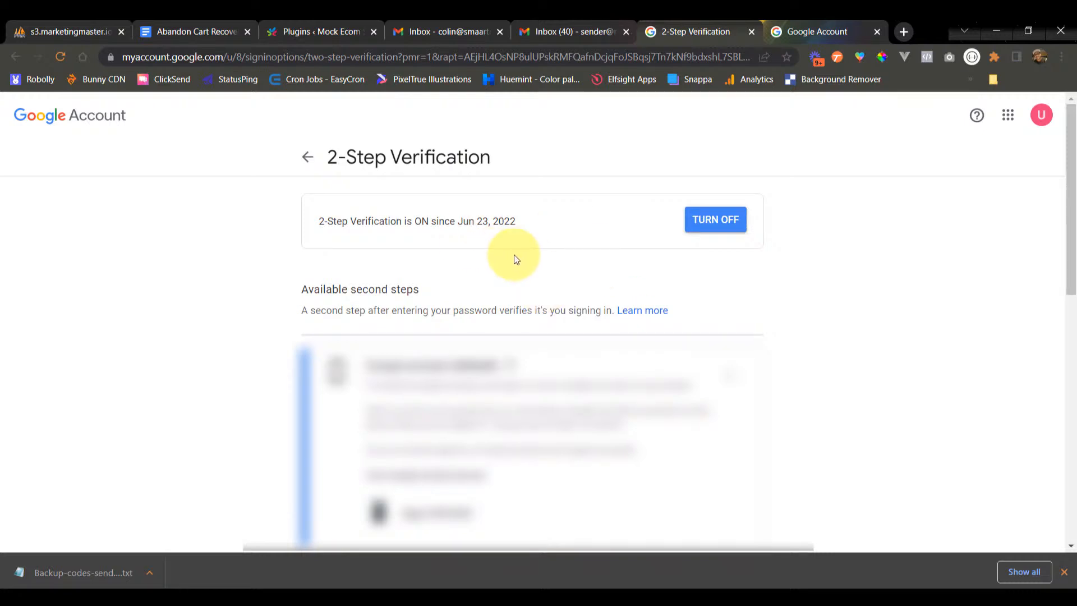
- Return to the Google Account security settings and open App passwords, submitting the account password to verify
left_click(307, 157)
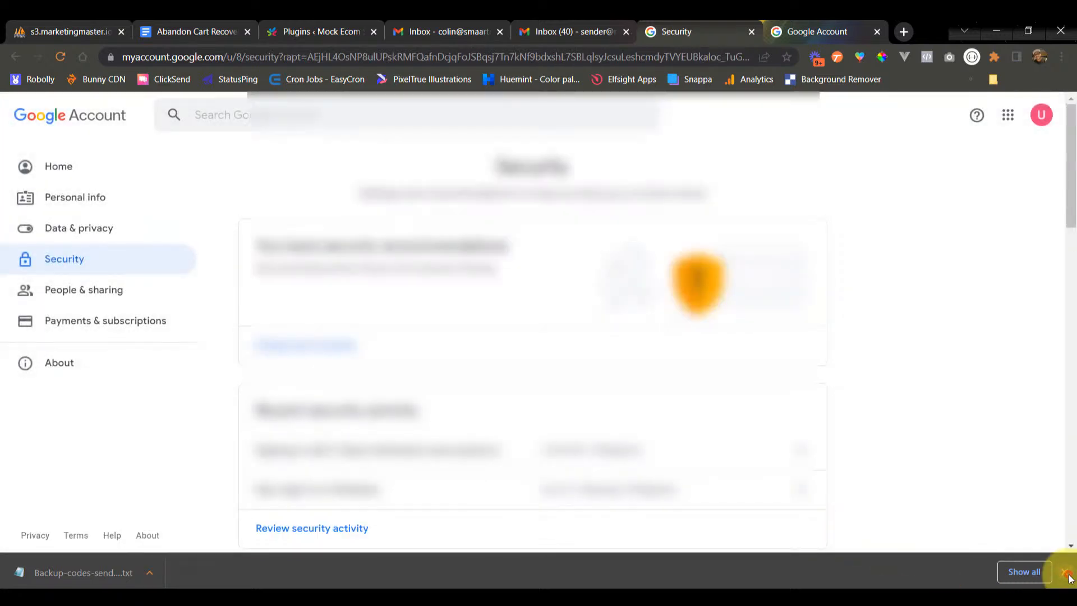
left_click(1064, 572)
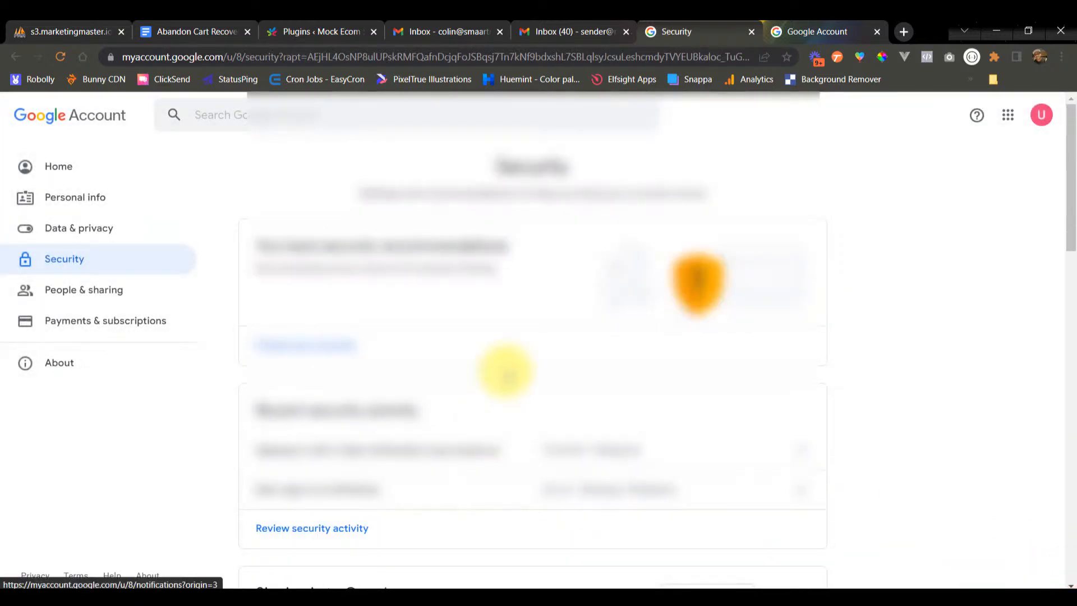
scroll(498, 369, "down", 6)
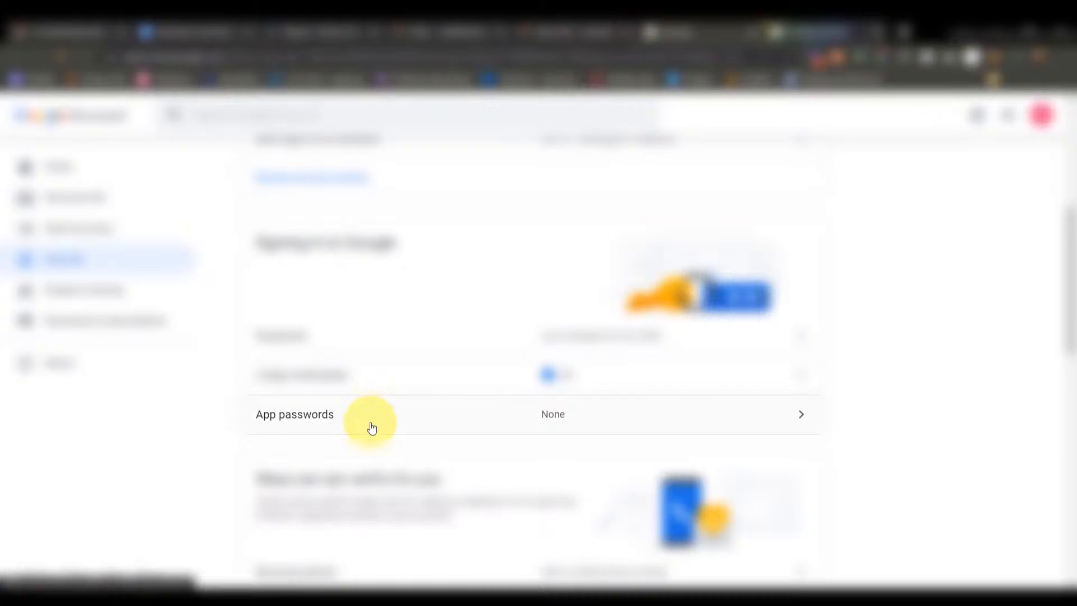
left_click(426, 425)
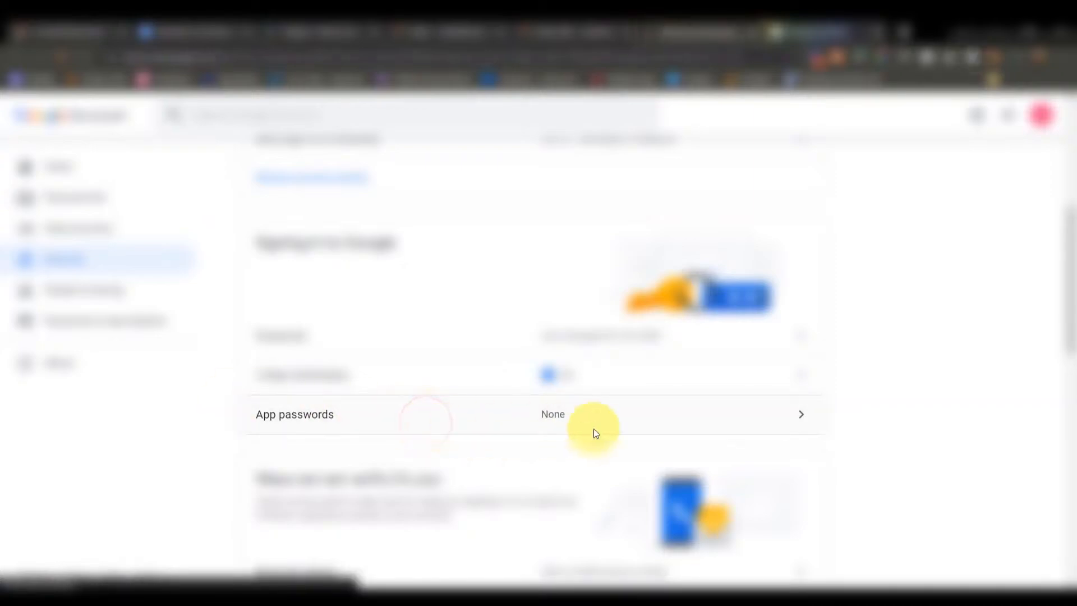
left_click(660, 441)
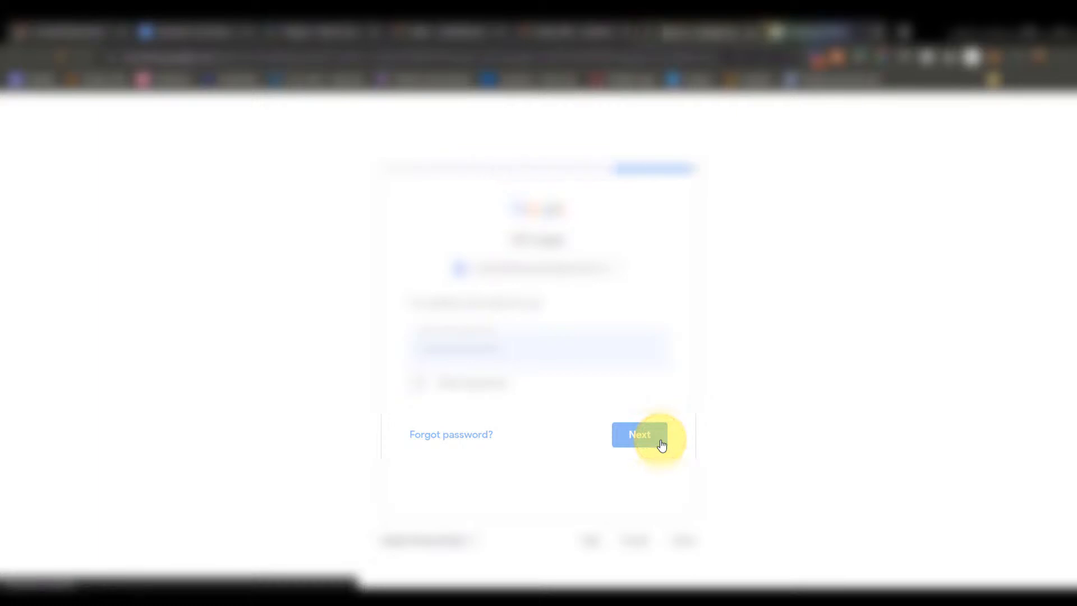
- Generate a Google app password for a custom app named MMIO
left_click(408, 327)
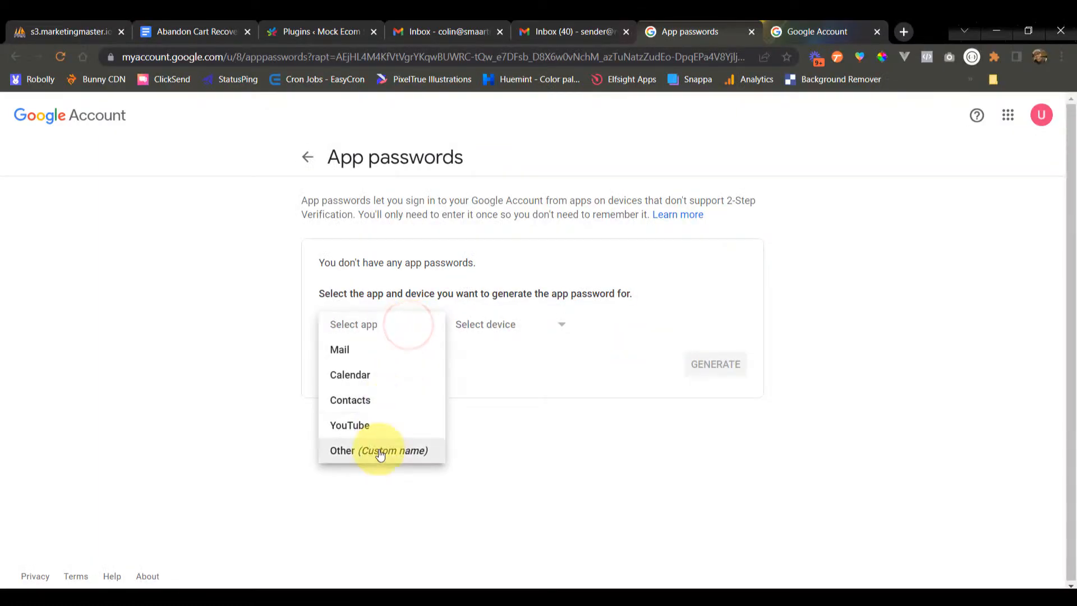
left_click(355, 352)
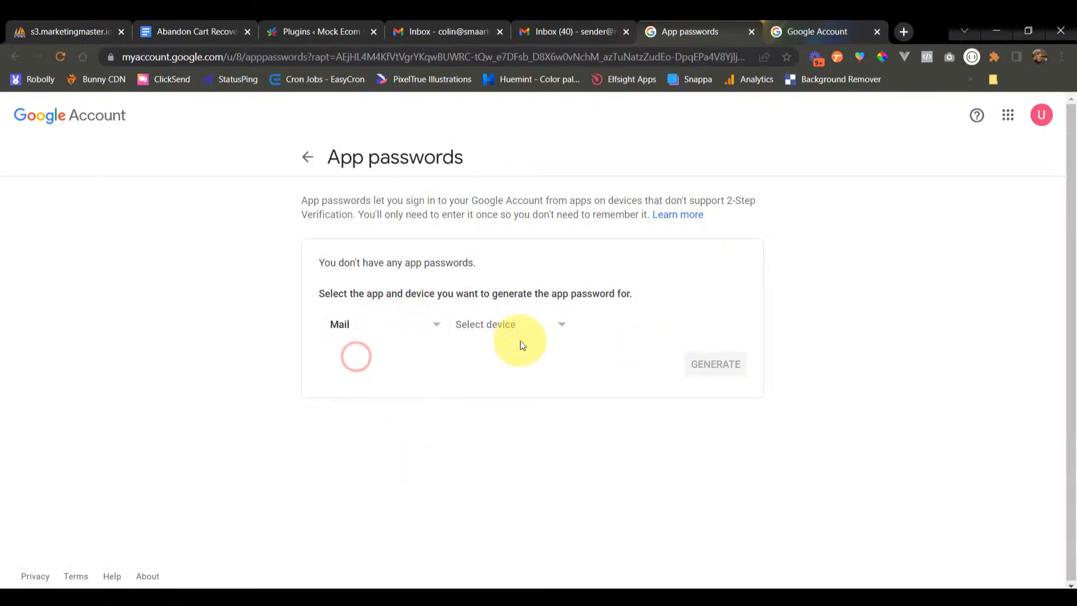
left_click(524, 336)
left_click(493, 500)
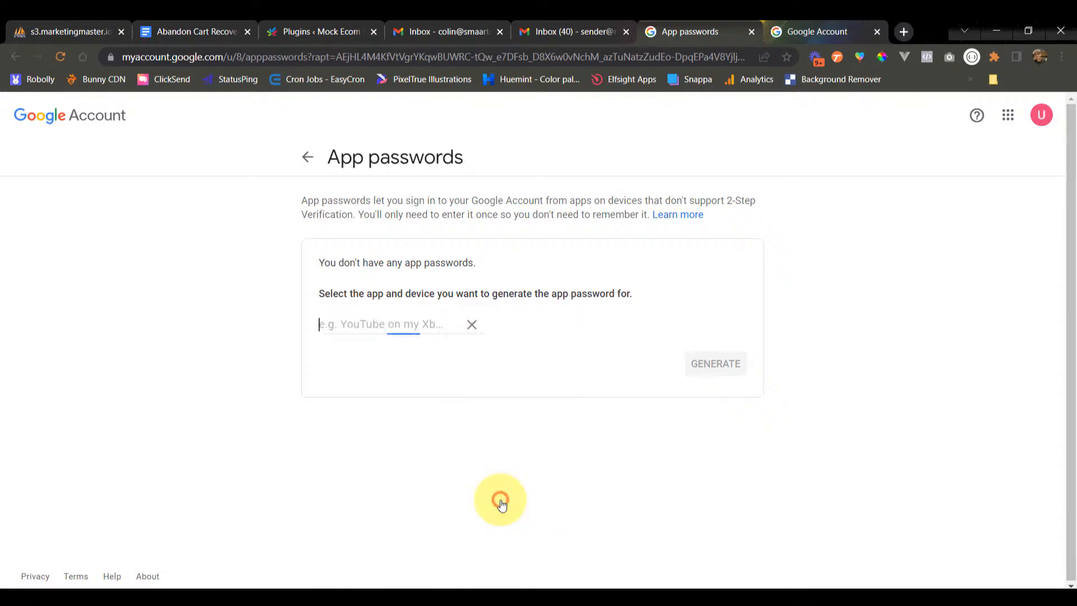
type("MM")
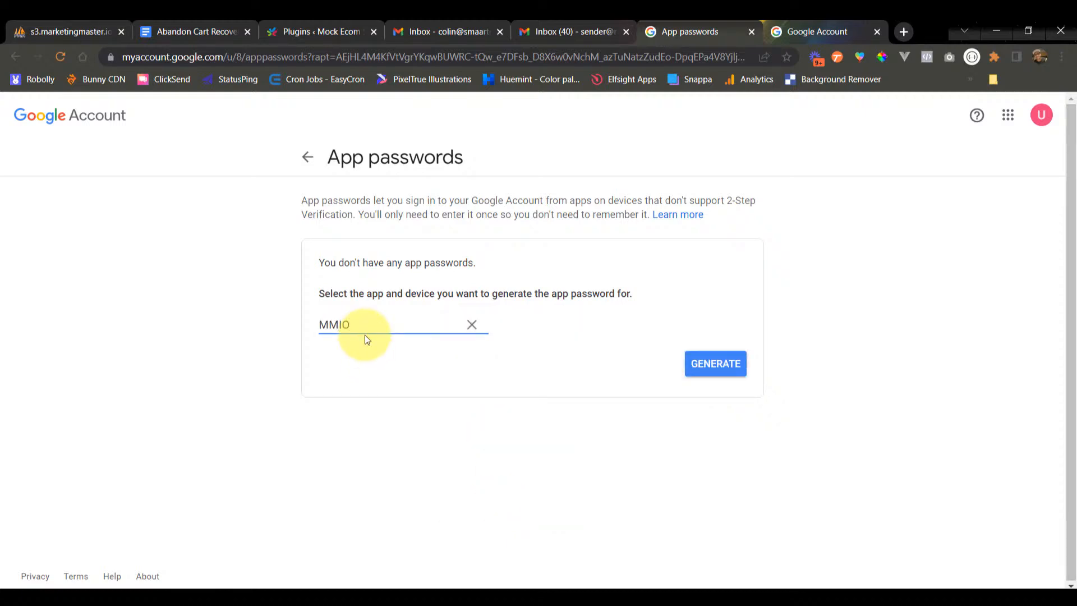
type("IO")
left_click(715, 363)
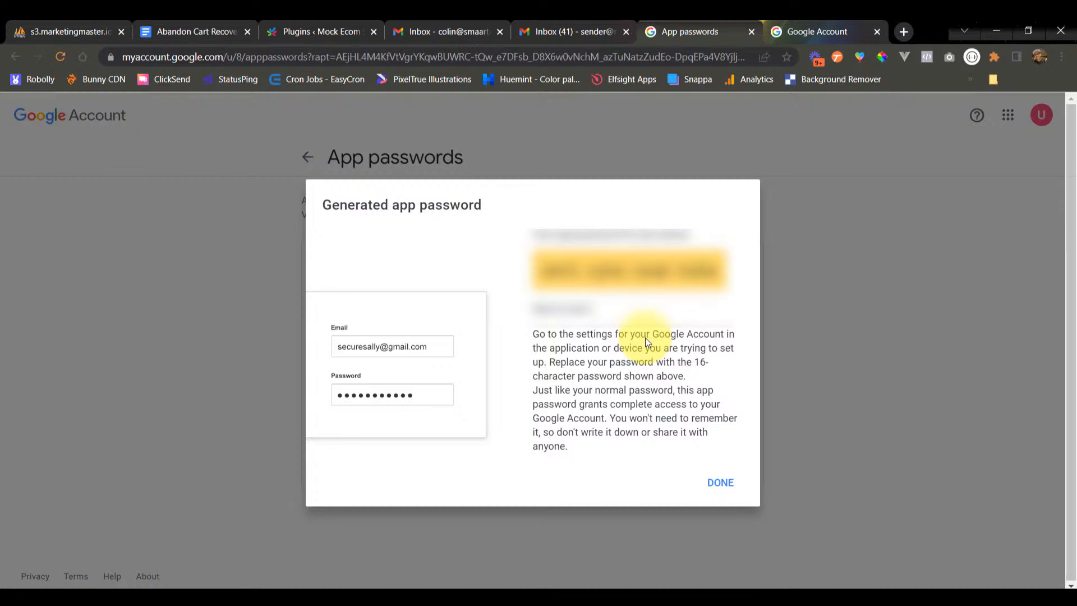
- Copy the generated app password and close its dialog
left_click_drag(537, 270, 720, 266)
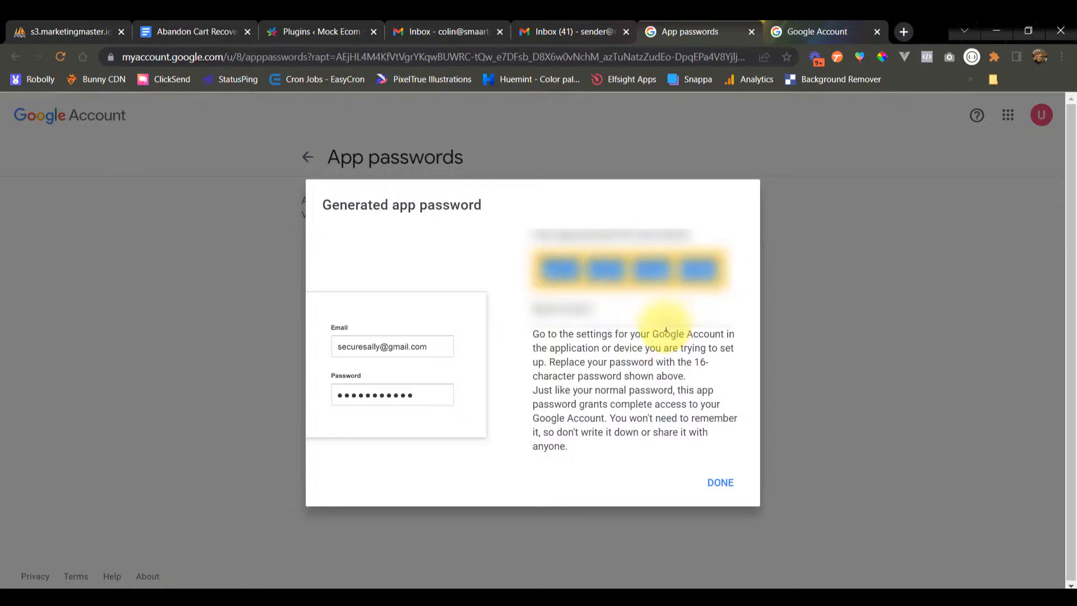
left_click(637, 367)
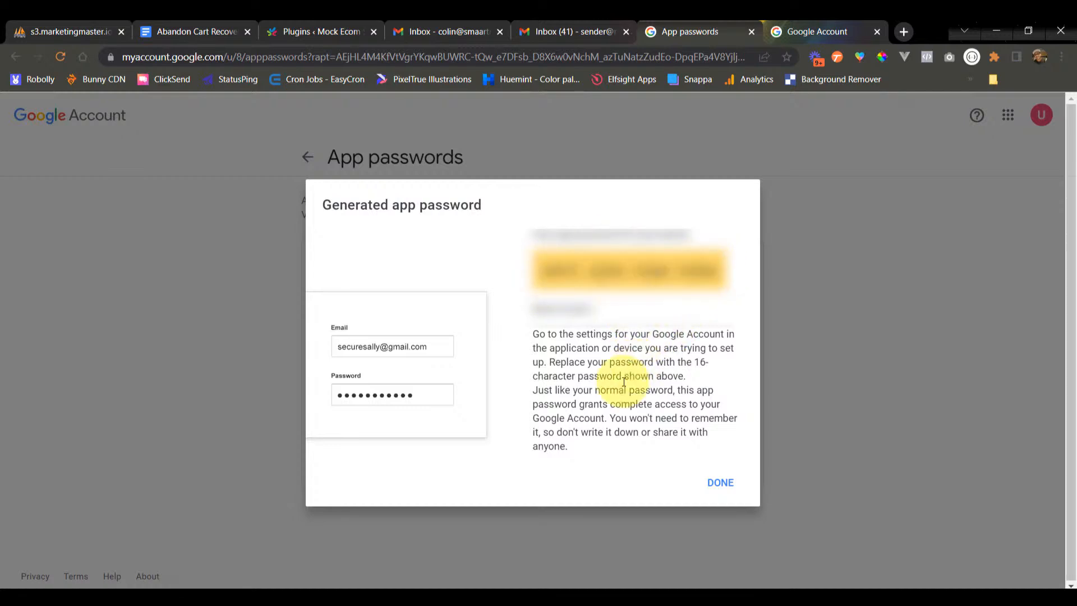
left_click(718, 483)
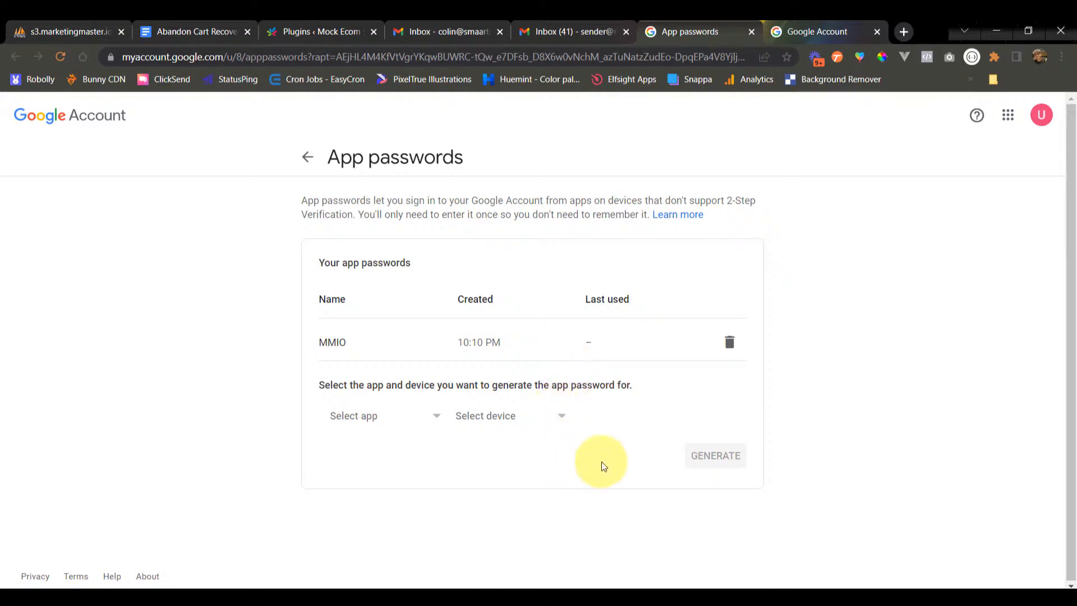
- Switch to the MMIO integrations page, start the SMTP connection, and enter the sender's email address as both sender email and username
left_click(644, 597)
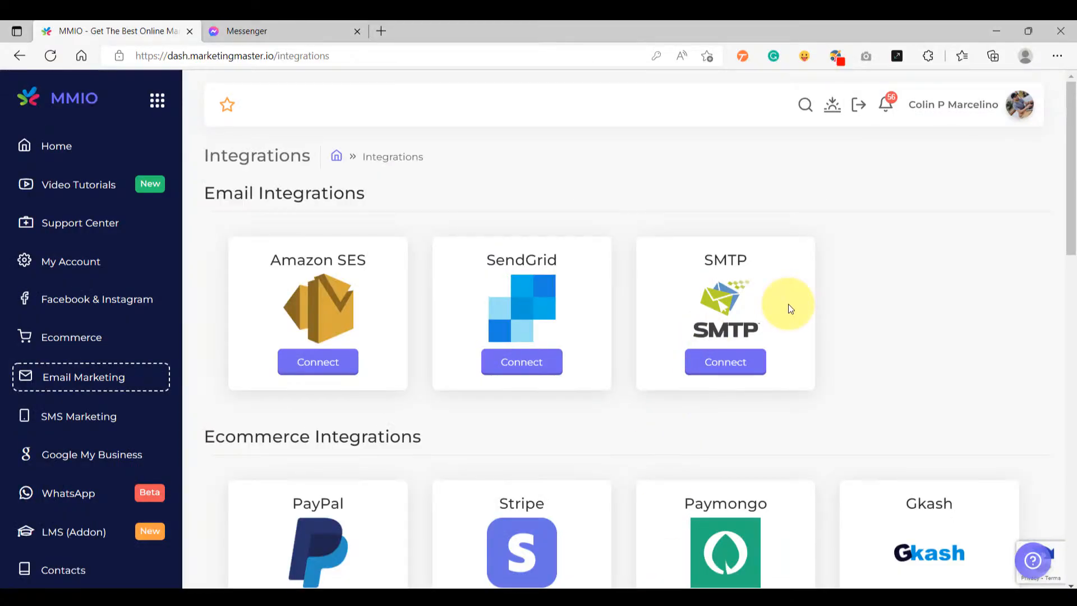
left_click(726, 362)
left_click(440, 252)
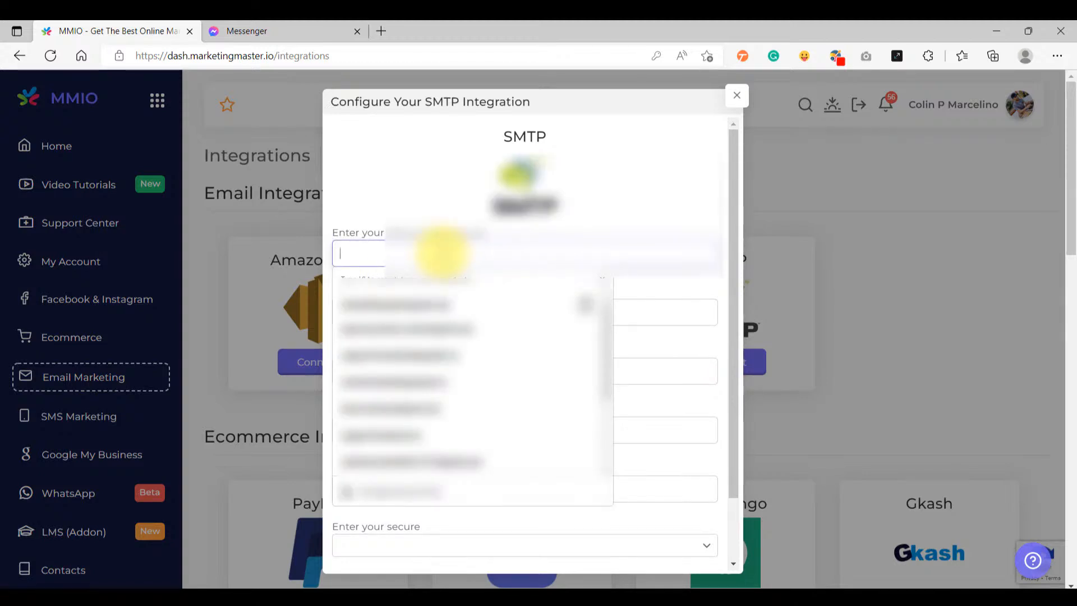
left_click(426, 305)
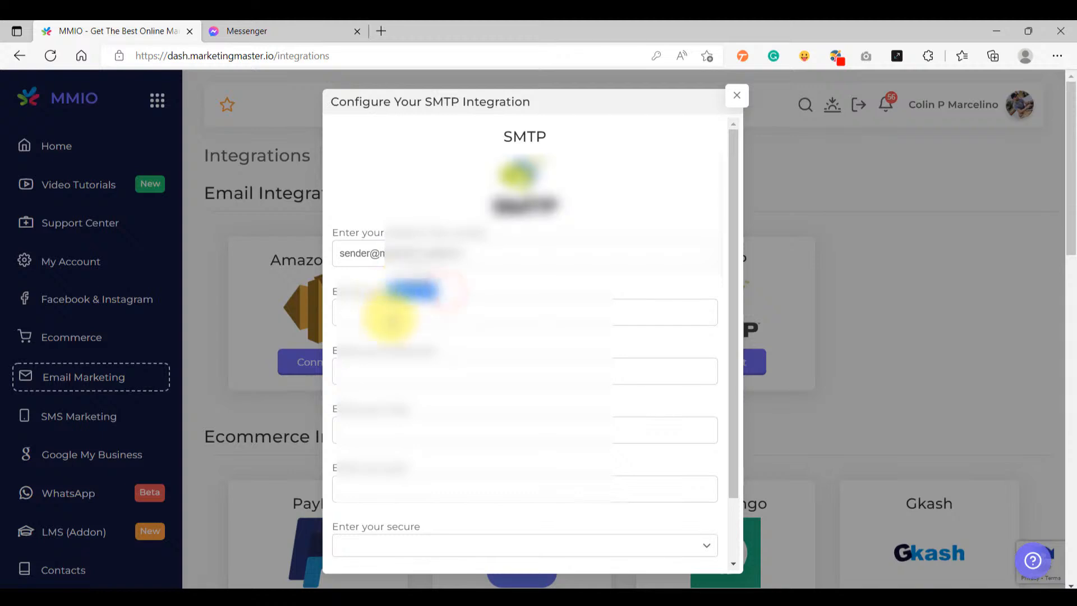
left_click(391, 317)
key("ctrl+v")
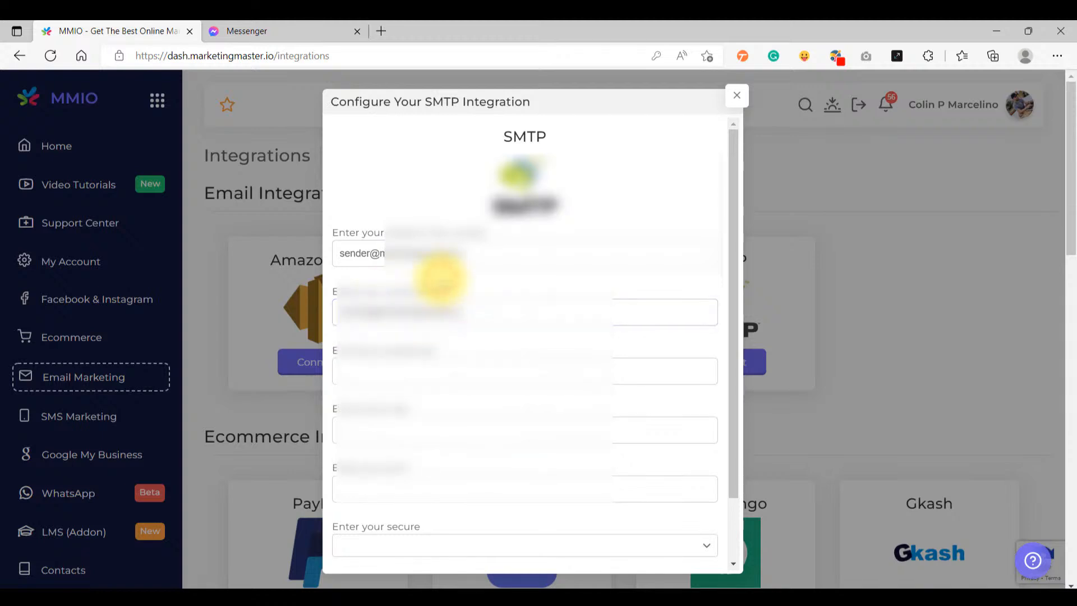
- Enter the generated app password in the password field of the SMTP integration
scroll(440, 279, "down", 2)
left_click(427, 292)
left_click(421, 302)
left_click(460, 274)
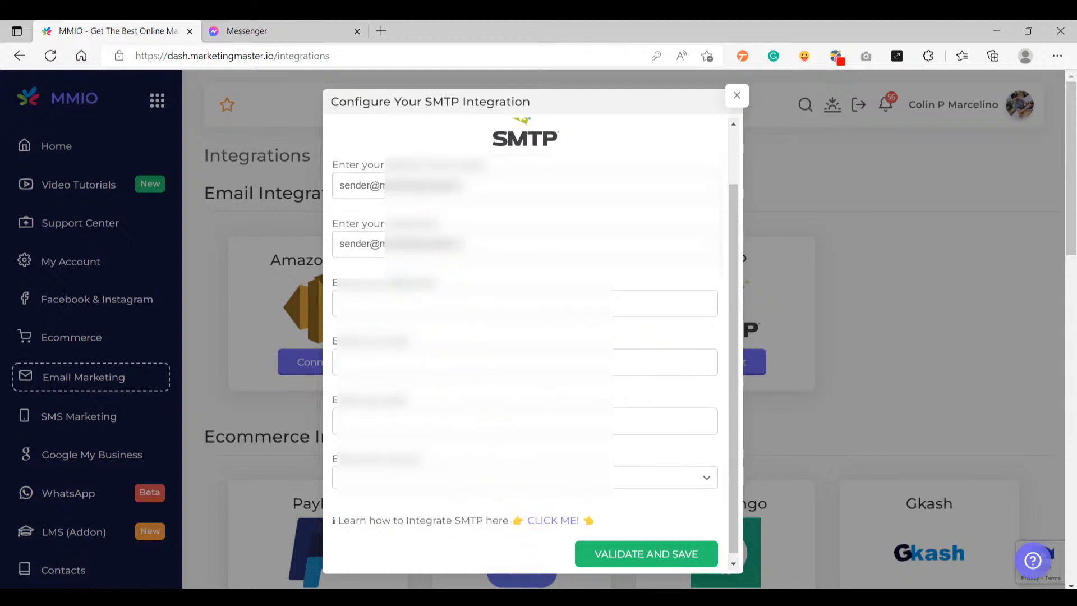
left_click(424, 361)
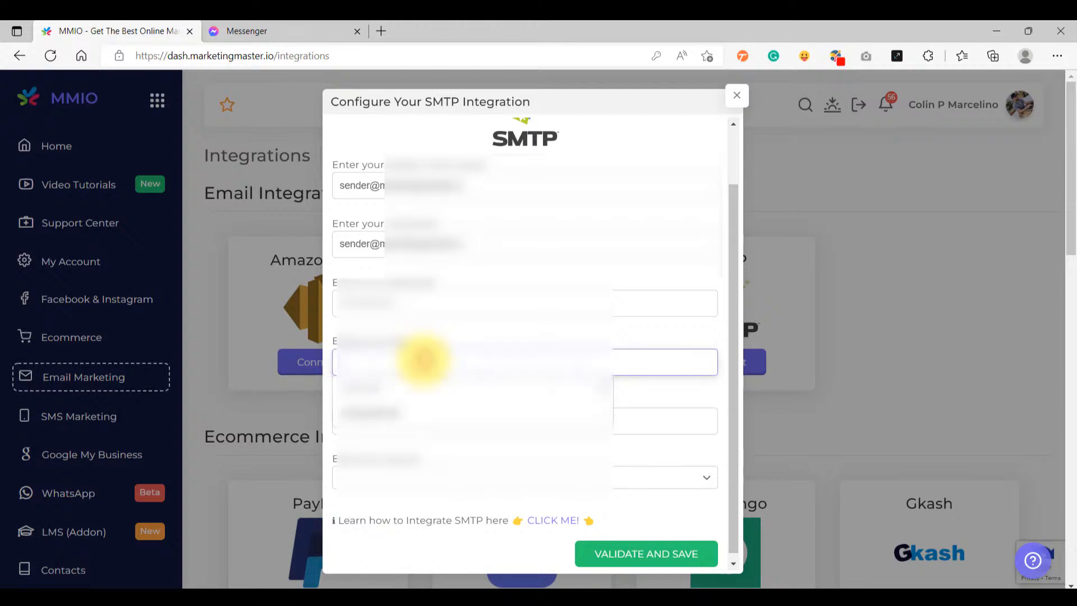
left_click(428, 338)
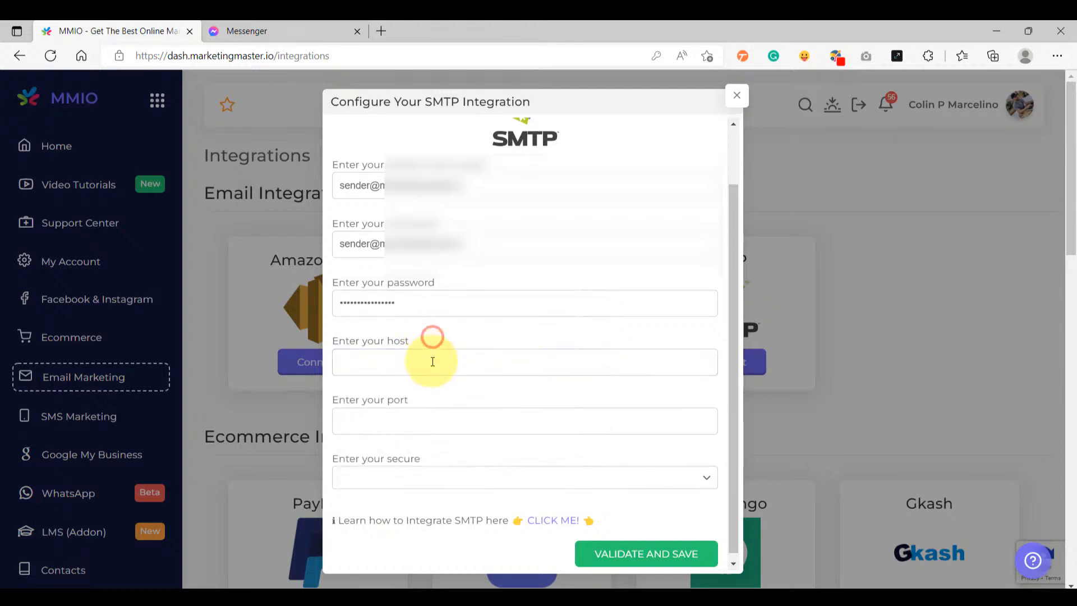
- Open the SMTP integration guide, copy the host value smtp.gmail.com, and enter it as the host of the SMTP integration
left_click(540, 522)
left_click_drag(487, 348, 395, 348)
key("ctrl+c")
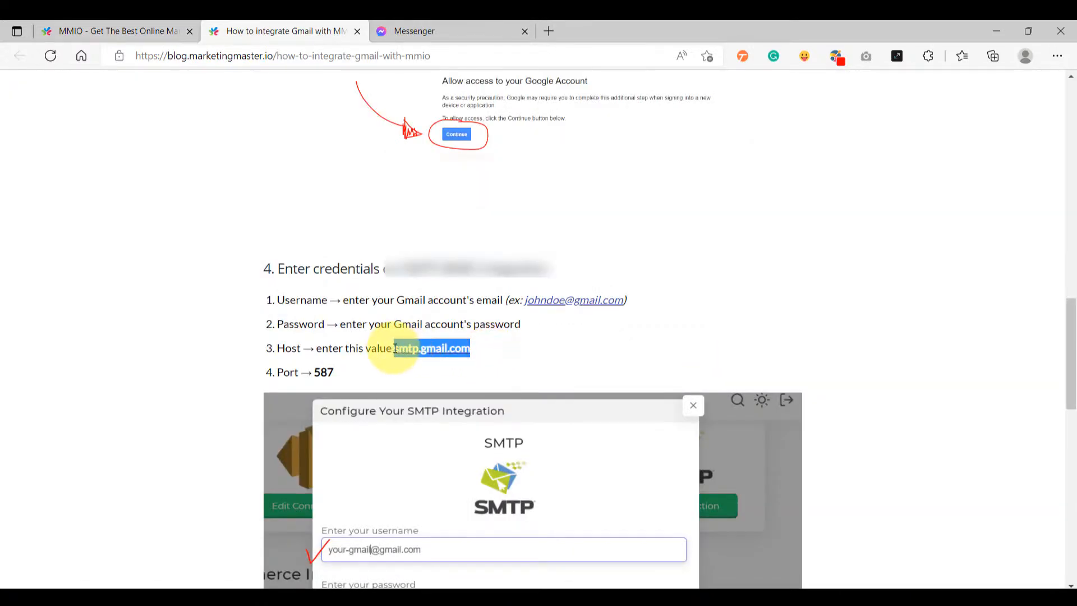
left_click(102, 31)
left_click(401, 368)
key("ctrl+v")
left_click(408, 391)
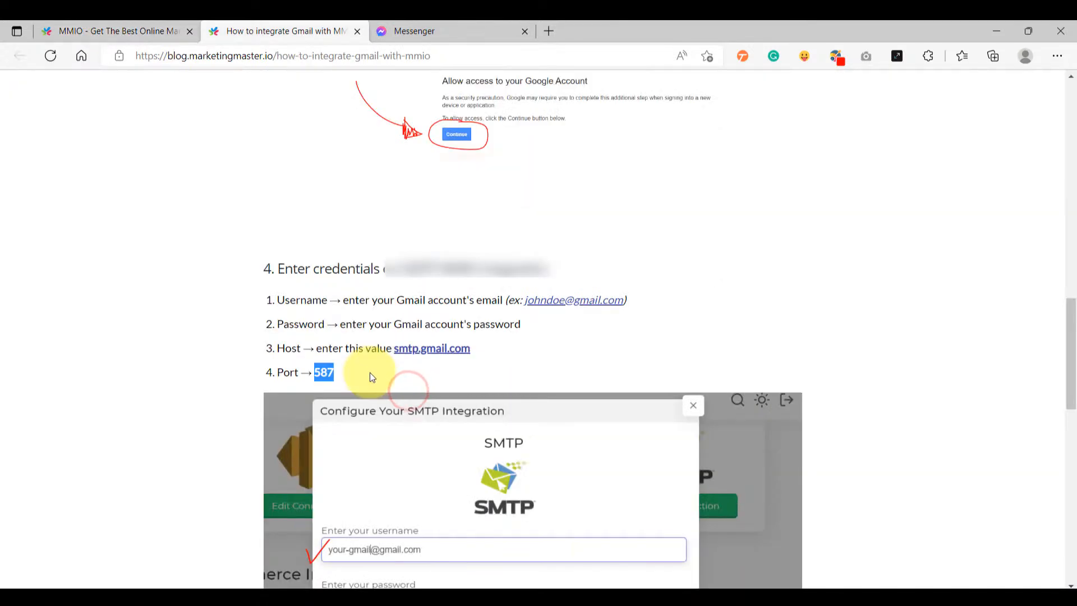
- Copy the port value 587 from the Gmail integration guide and enter it as the SMTP port
left_click(369, 372)
double_click(327, 373)
key("ctrl+c")
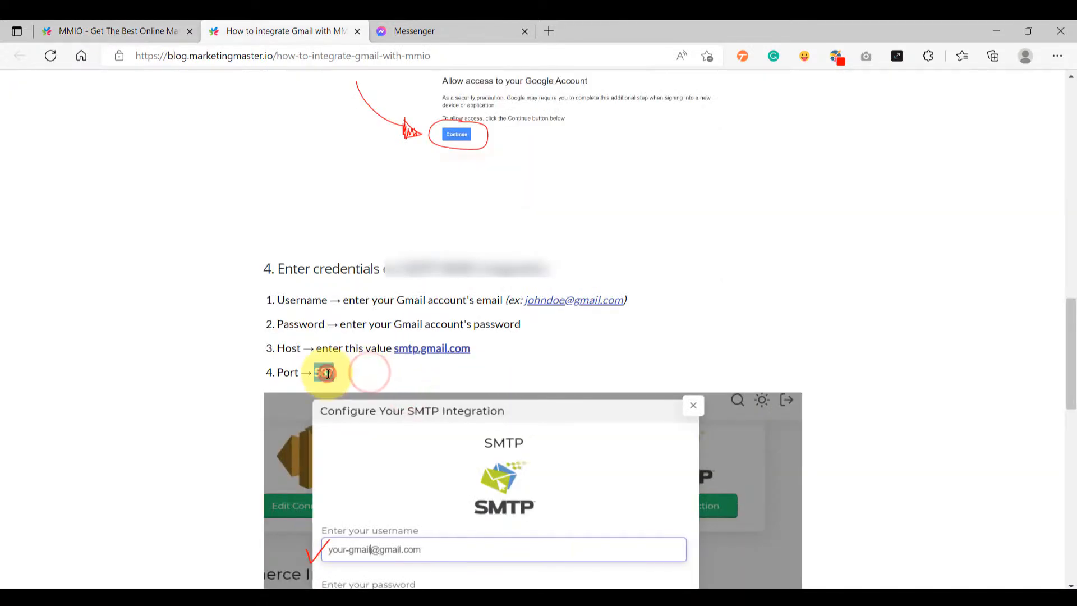
left_click(140, 29)
left_click(379, 416)
key("ctrl+v")
- Set the SMTP security to TLS, review the entered credentials, and validate and save the integration
left_click(401, 474)
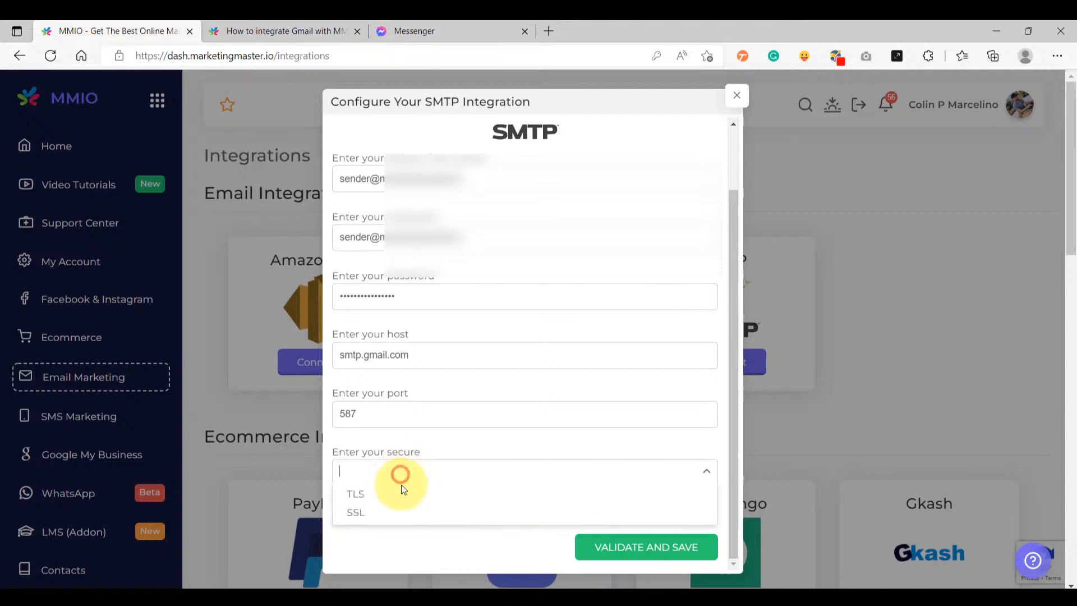
left_click(382, 494)
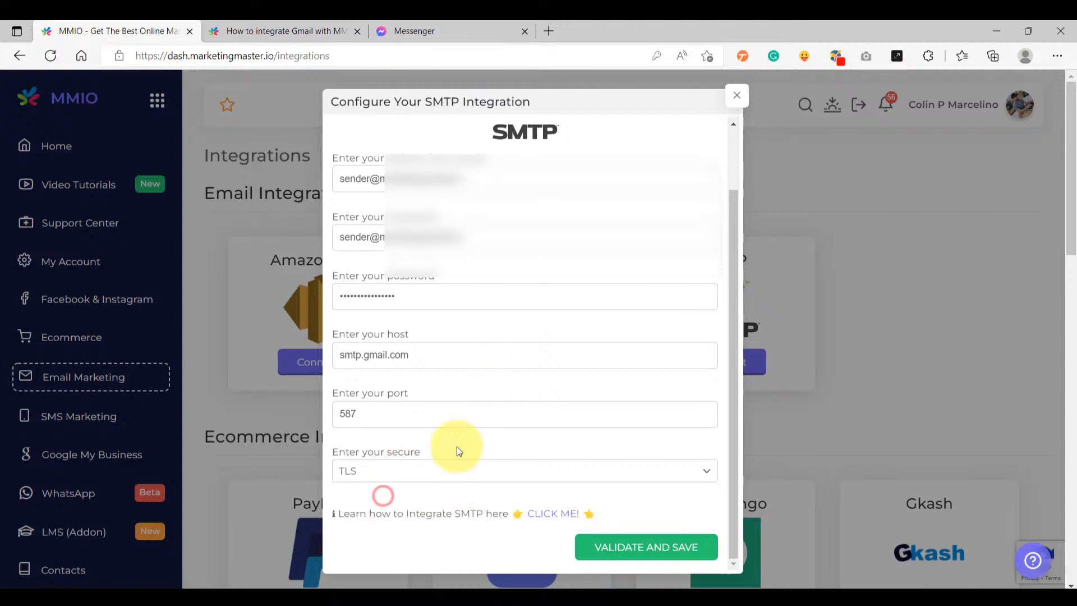
scroll(487, 359, "up", 2)
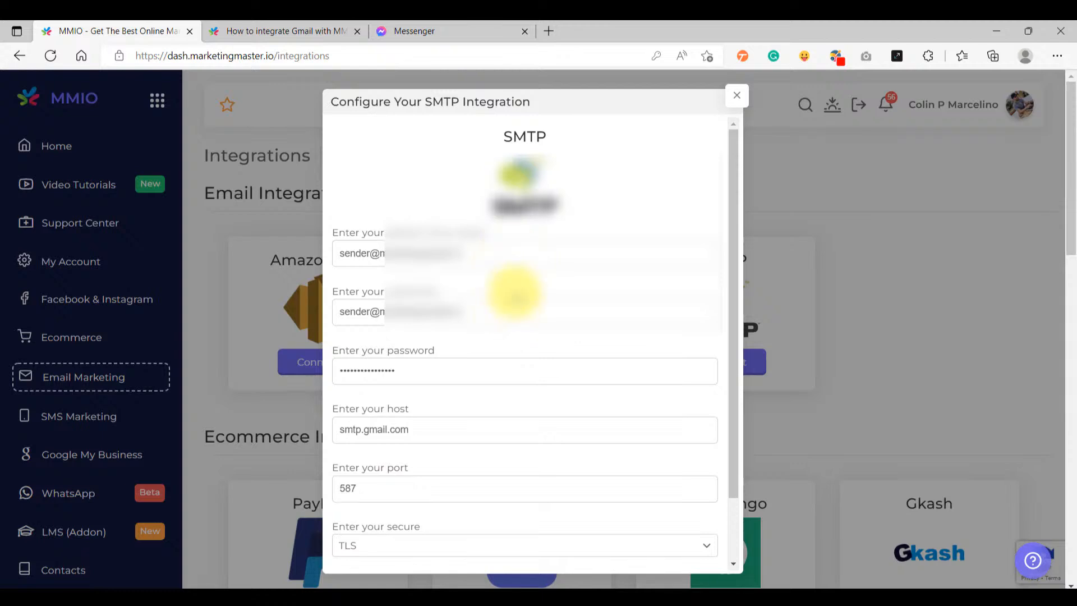
scroll(509, 288, "down", 2)
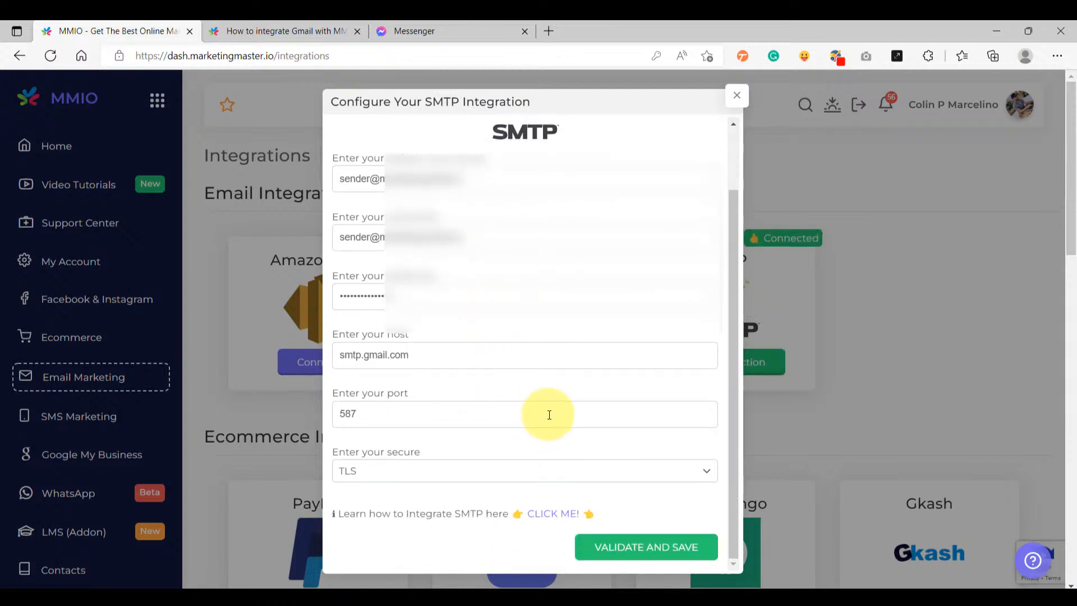
left_click(640, 552)
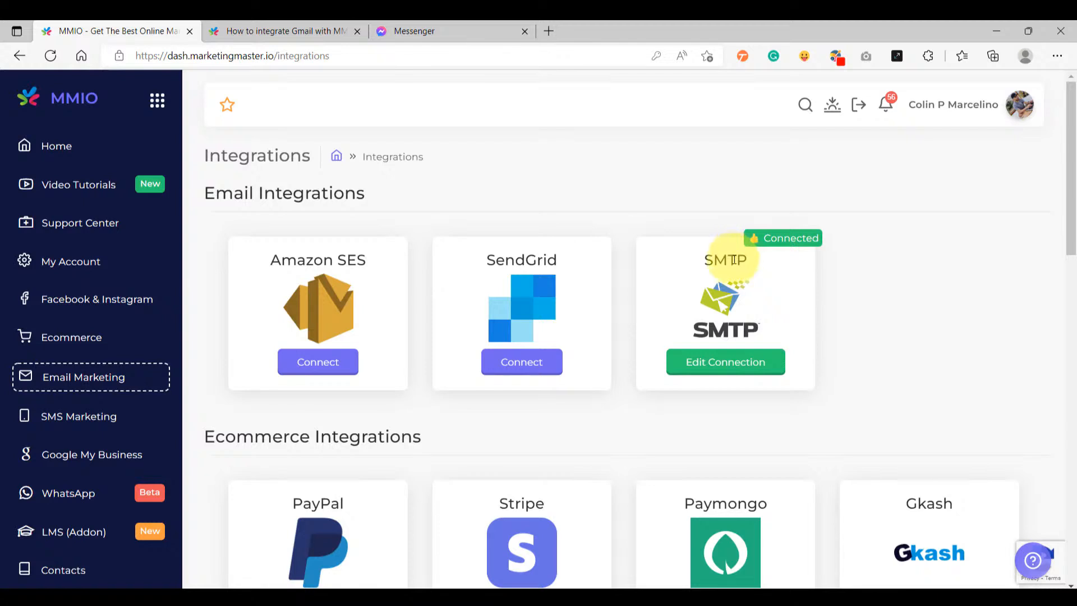
- Open the email marketing settings and assign SMTP as the primary responder for email flows
left_click(100, 386)
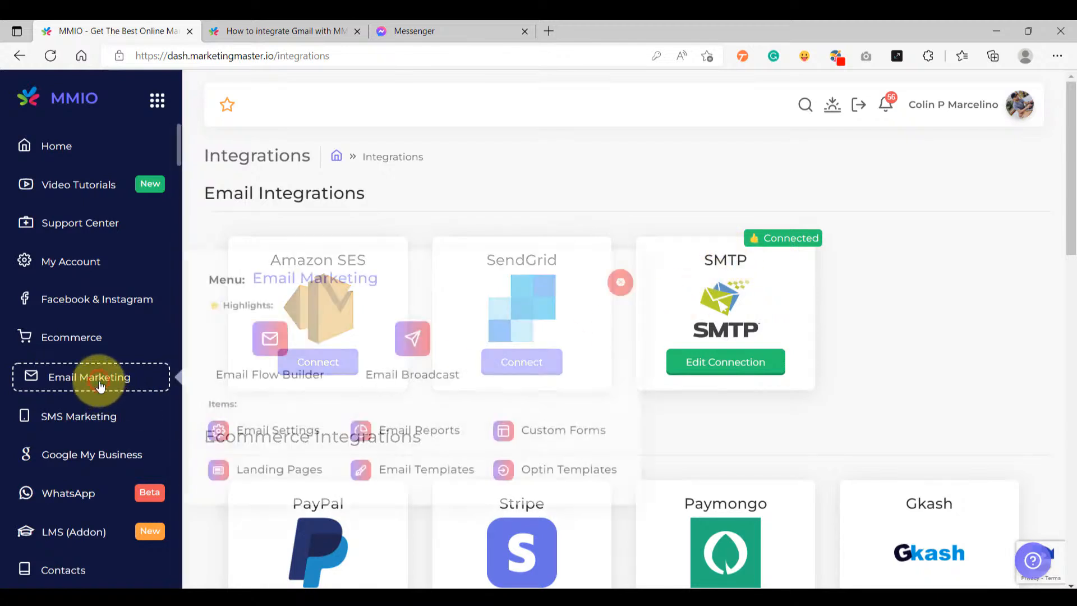
left_click(262, 427)
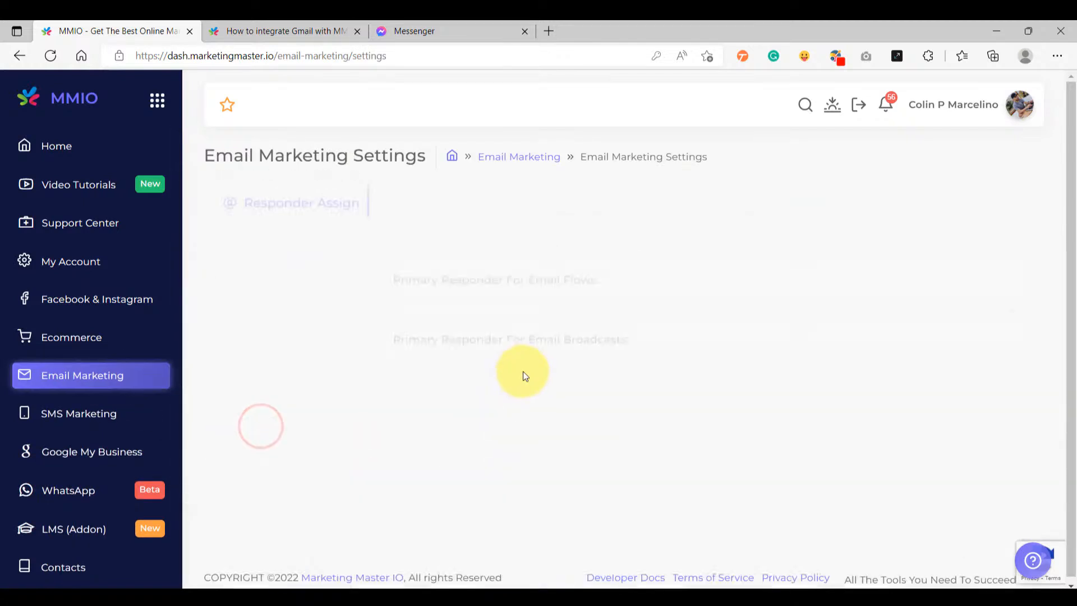
left_click(481, 235)
left_click(443, 262)
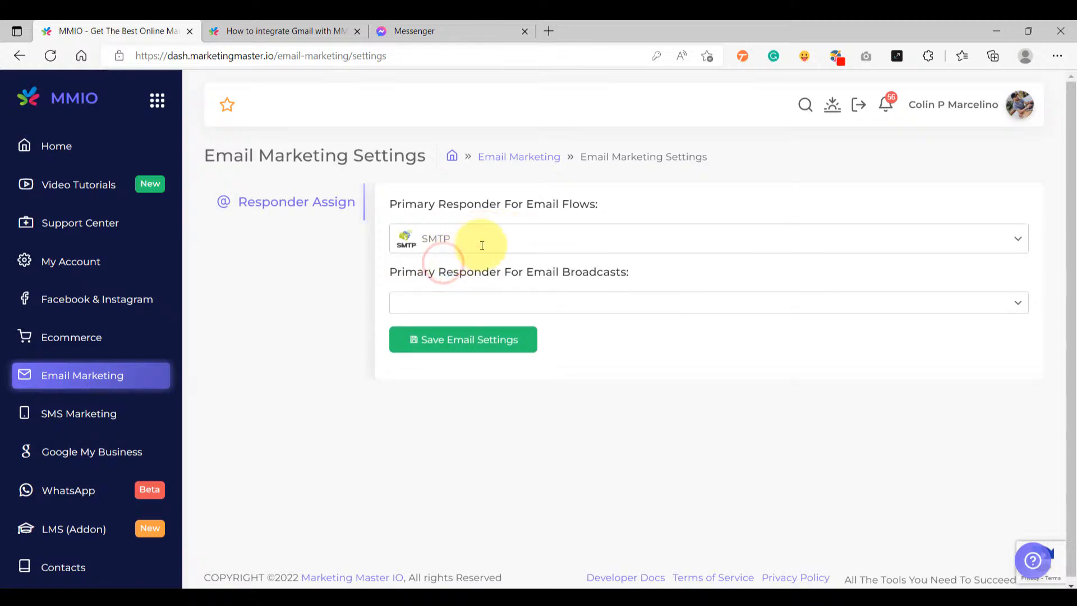
left_click_drag(526, 205, 640, 209)
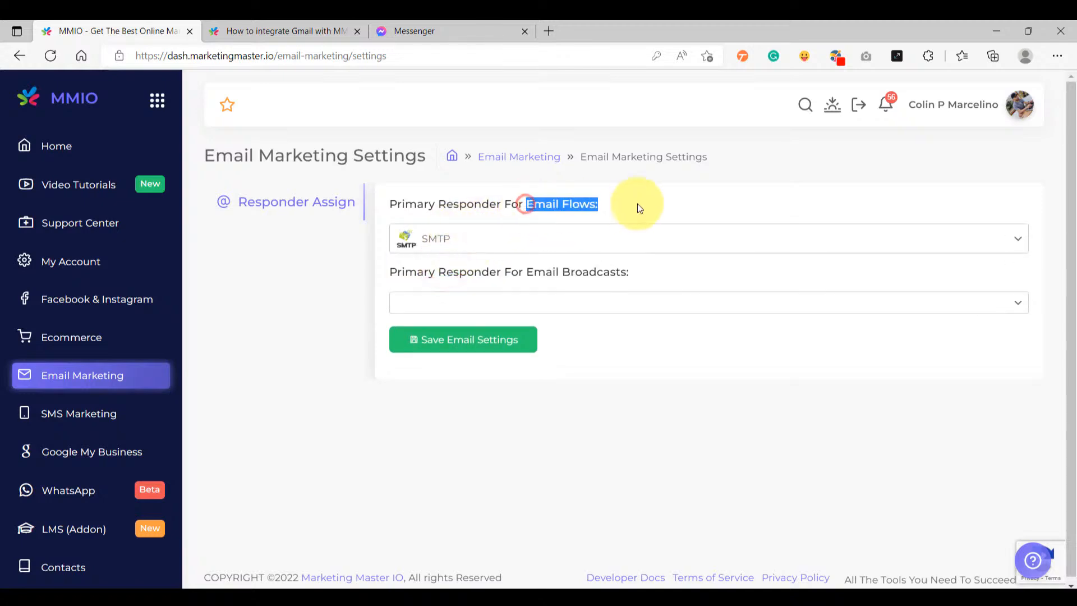
- Assign SMTP as the primary responder for email broadcasts and save the email settings
left_click(533, 298)
left_click(440, 336)
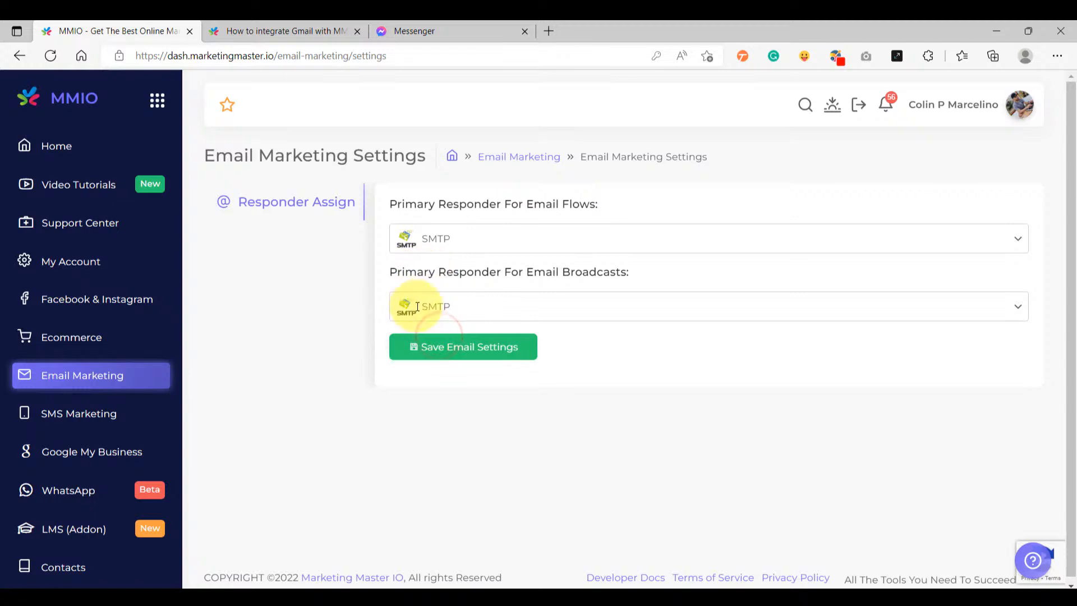
left_click_drag(532, 272, 654, 327)
left_click(657, 377)
left_click(457, 349)
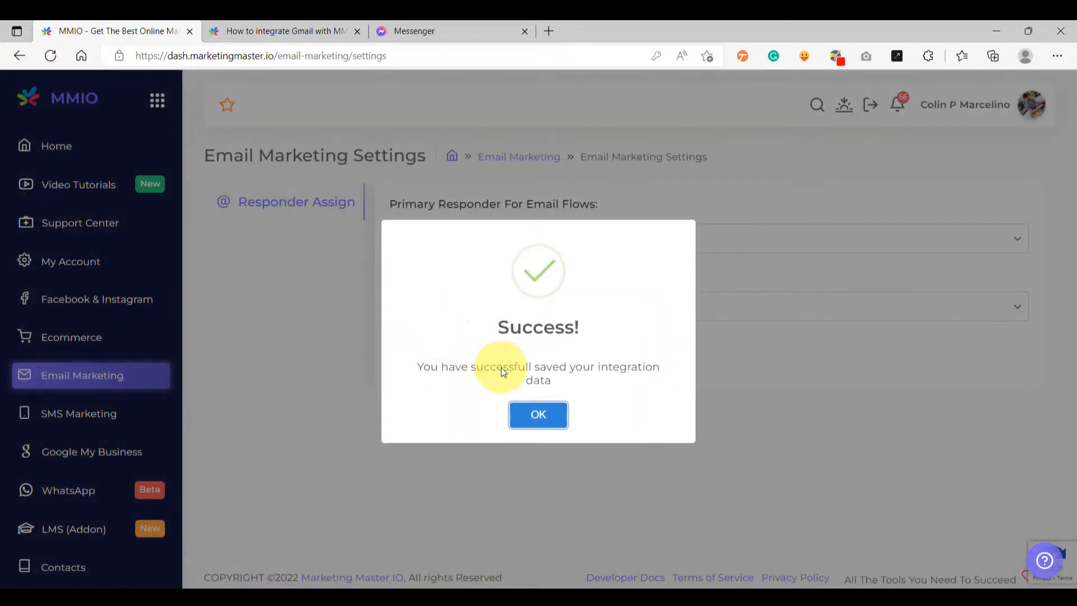
left_click(538, 415)
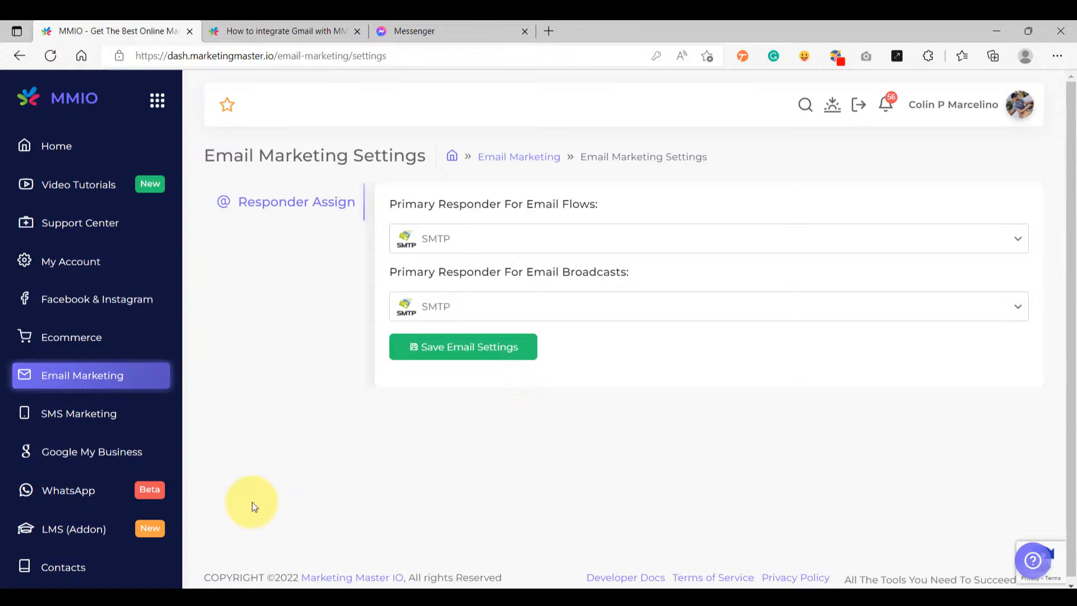
- Create a new email flow named "Email Abandon Cart Flow" in the Email Flow Builder
left_click(103, 384)
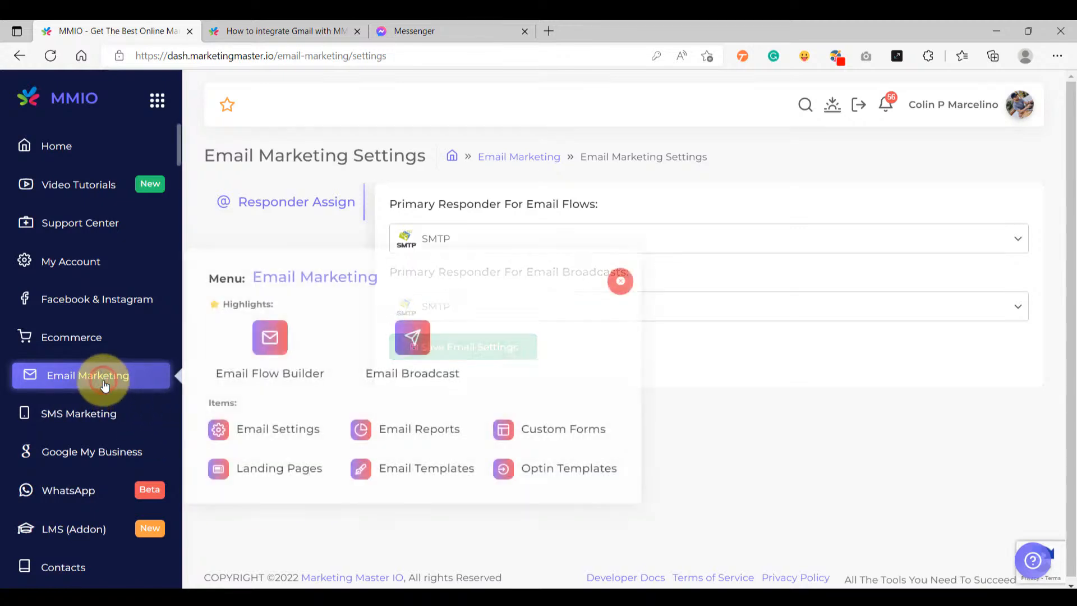
left_click(279, 355)
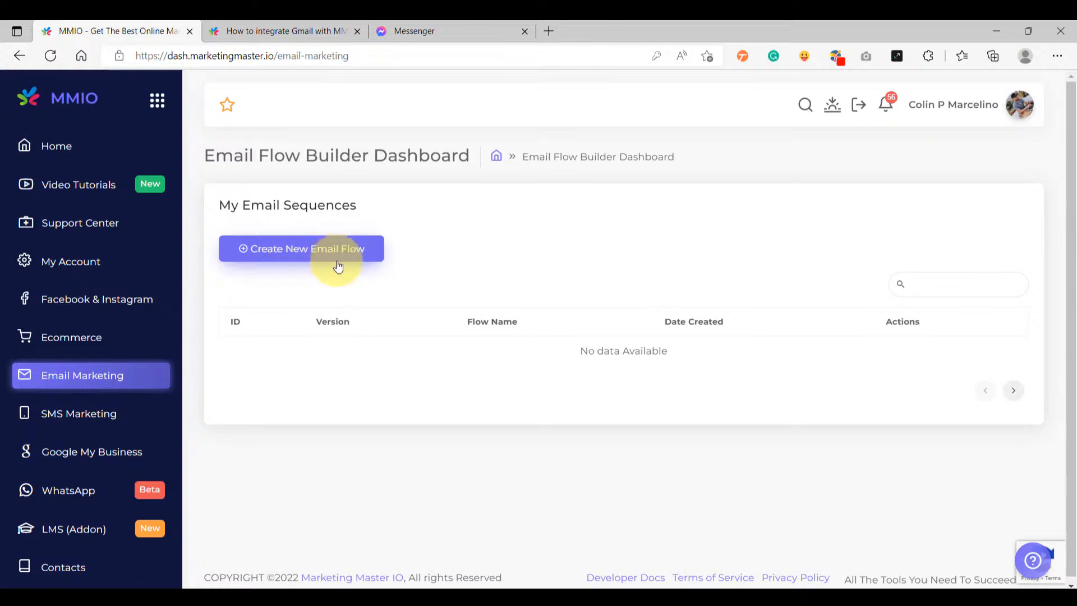
left_click(320, 256)
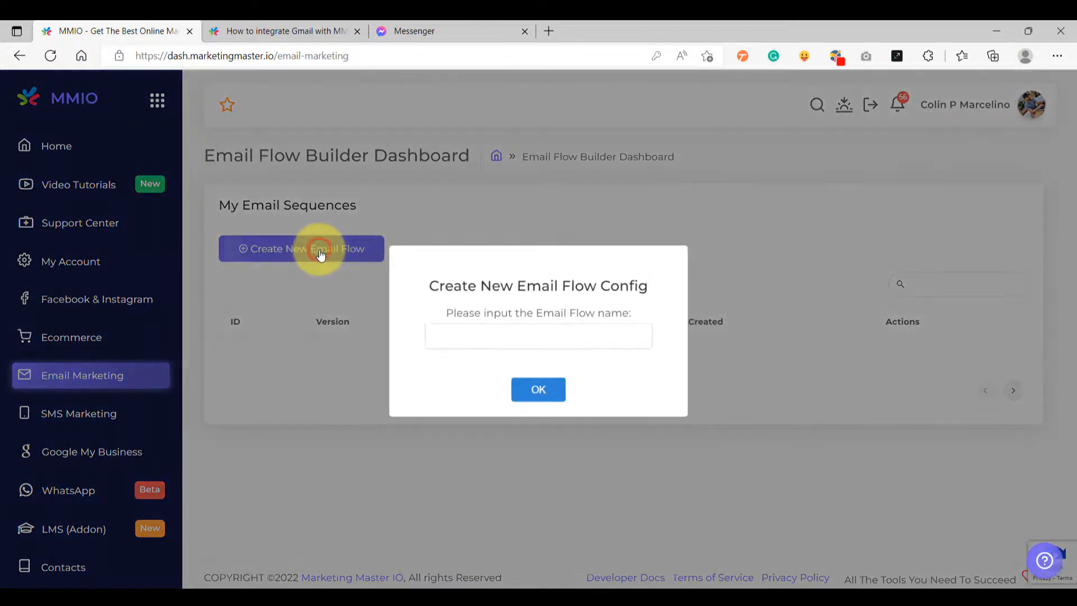
left_click(464, 334)
type("Email Abandon Cart Flow")
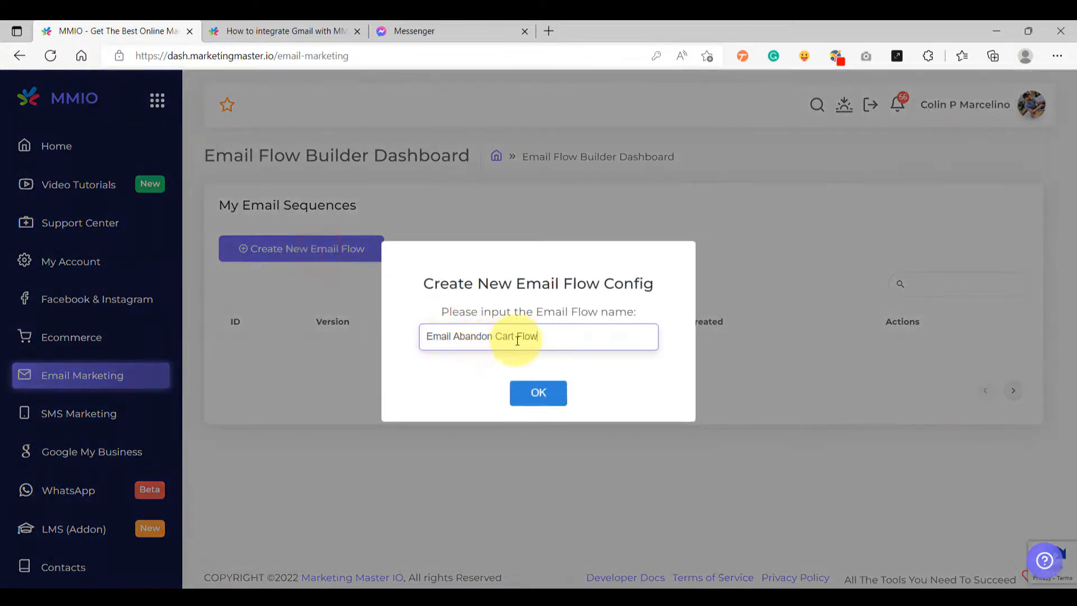
left_click_drag(587, 337, 324, 324)
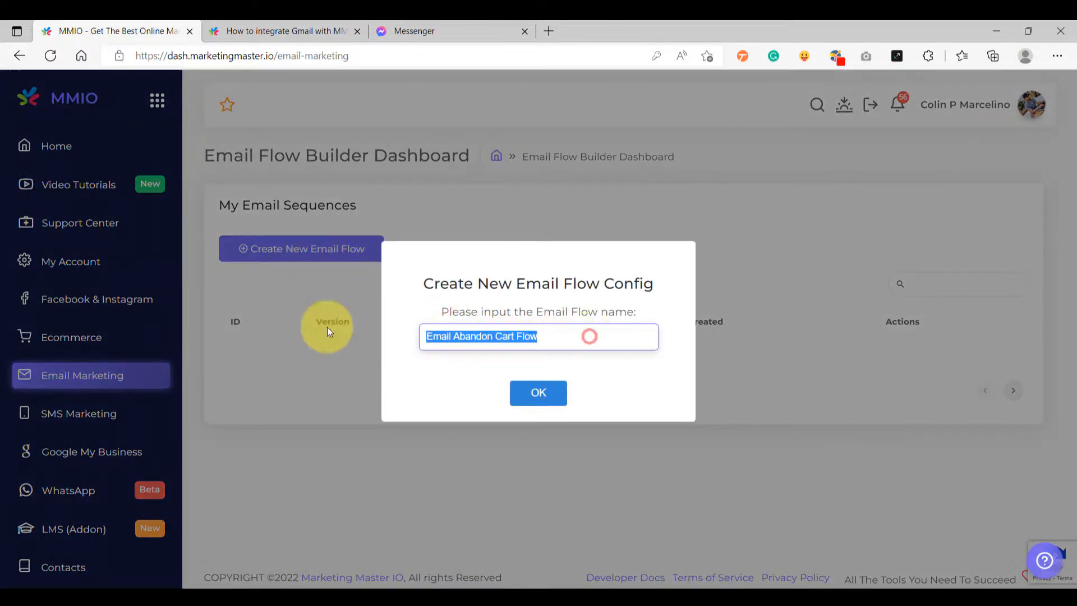
left_click(544, 396)
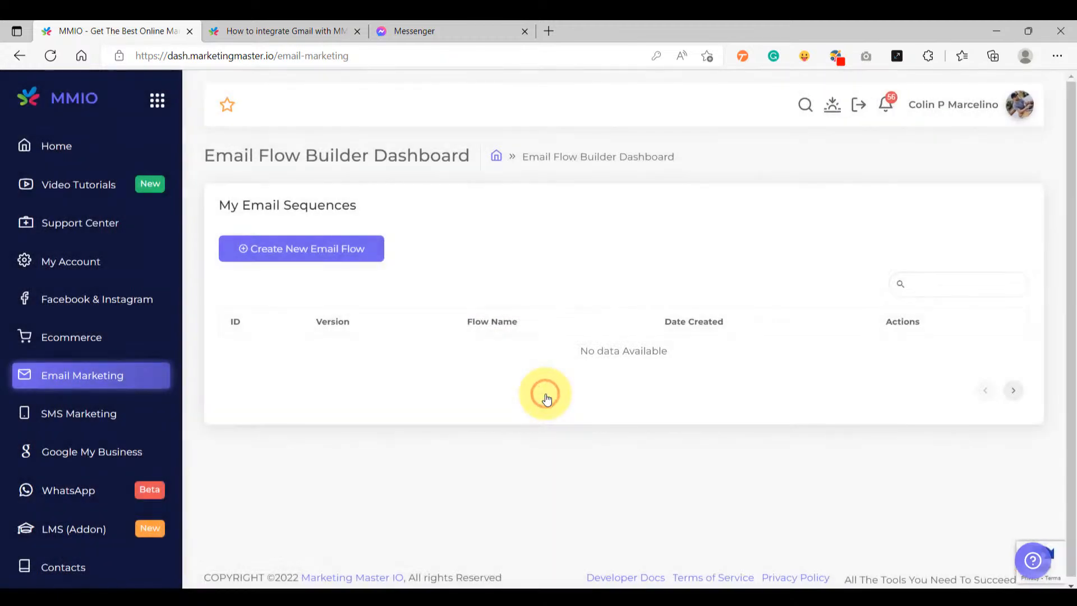
- Reposition the starting block on the canvas and connect a new HTML Email block to its next step
left_click_drag(590, 305, 355, 283)
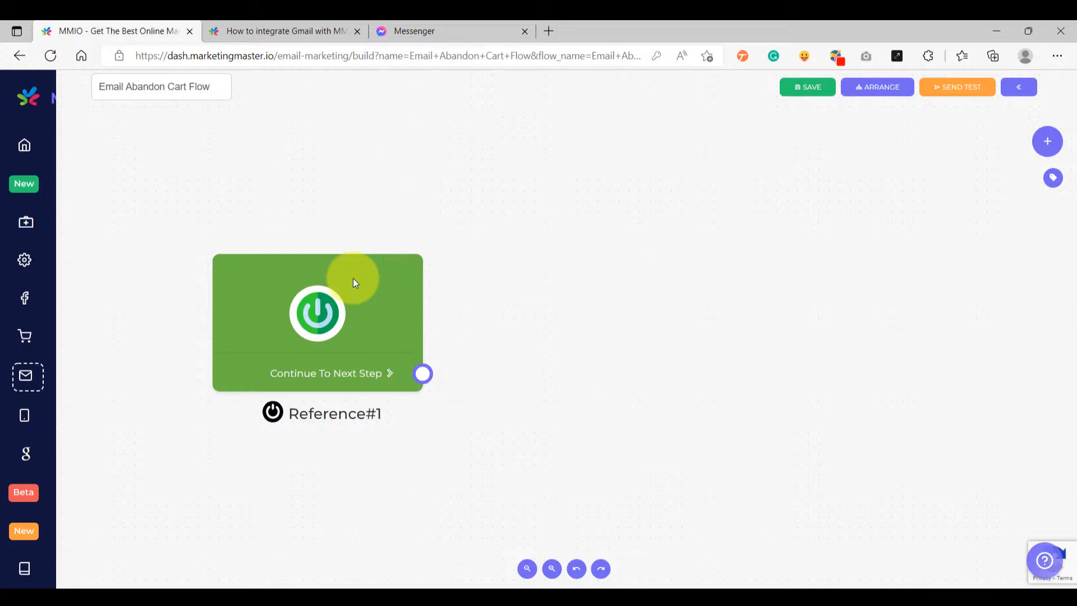
left_click_drag(352, 278, 317, 278)
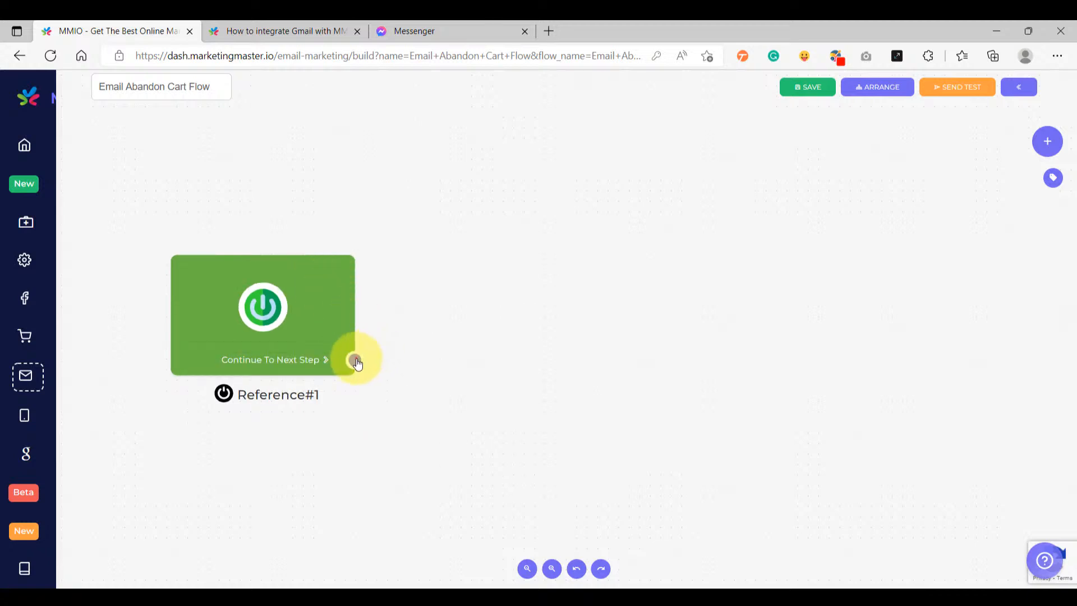
left_click_drag(436, 230, 435, 218)
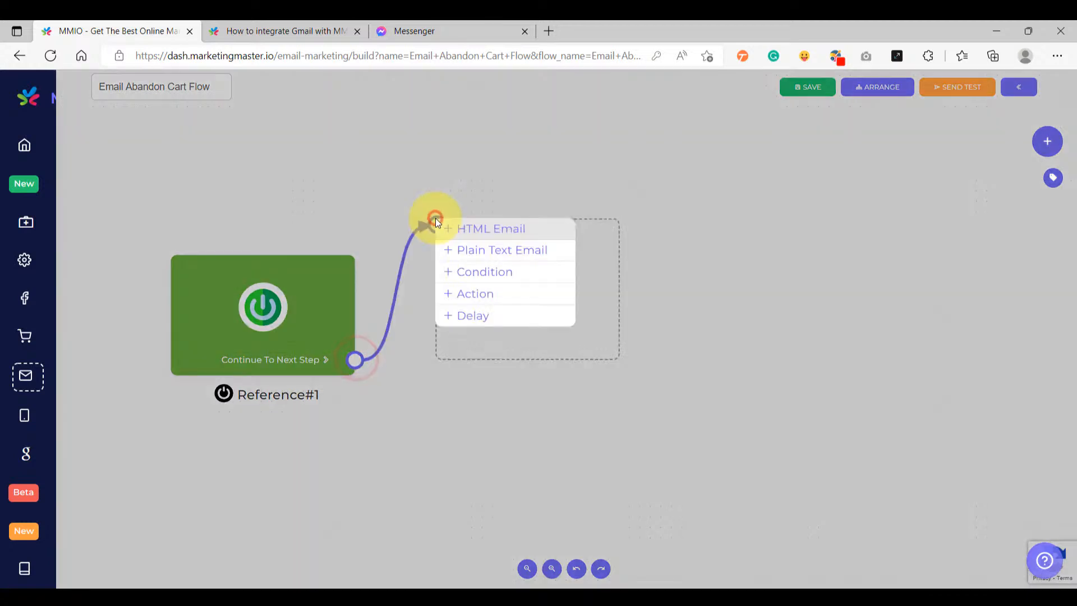
left_click(485, 228)
left_click_drag(511, 240, 486, 146)
scroll(507, 298, "down", 3)
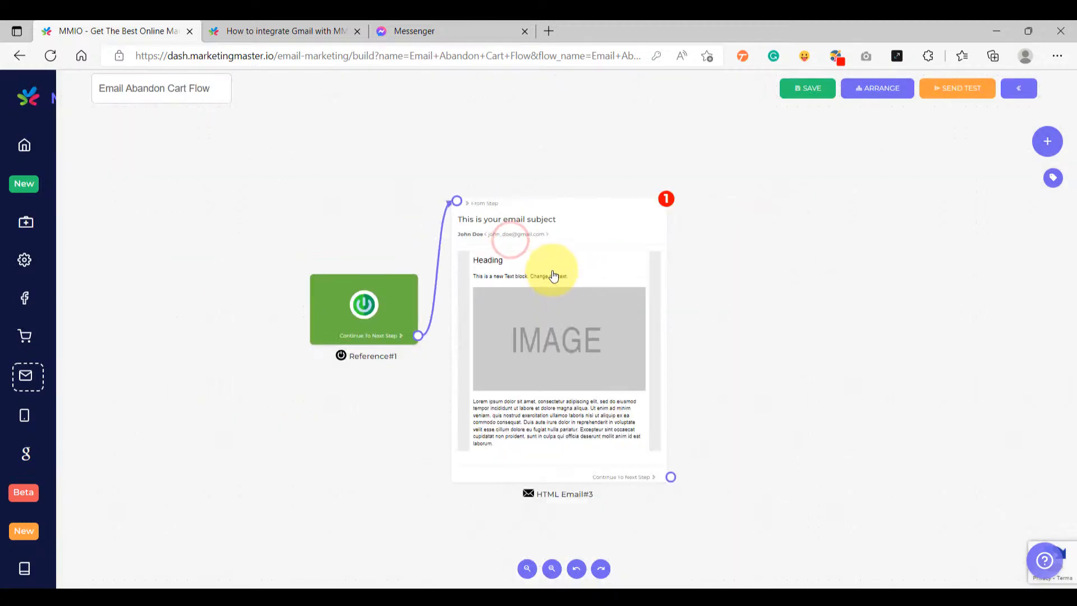
- Open the HTML Email block's configuration, load the "Mock Store Abandon Cart Template" into it, and review the email body
double_click(521, 275)
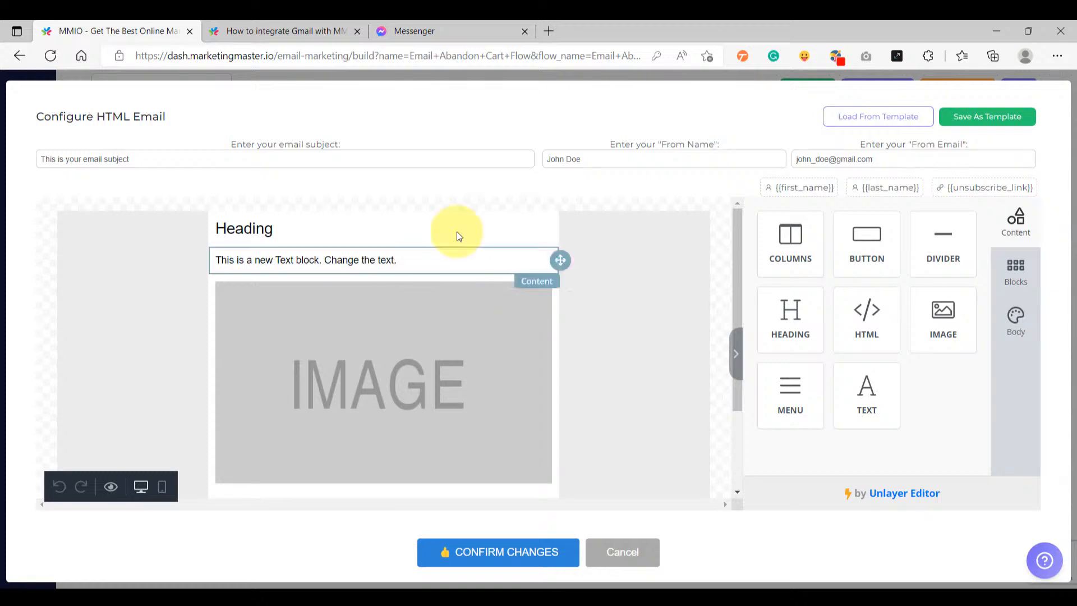
left_click(858, 117)
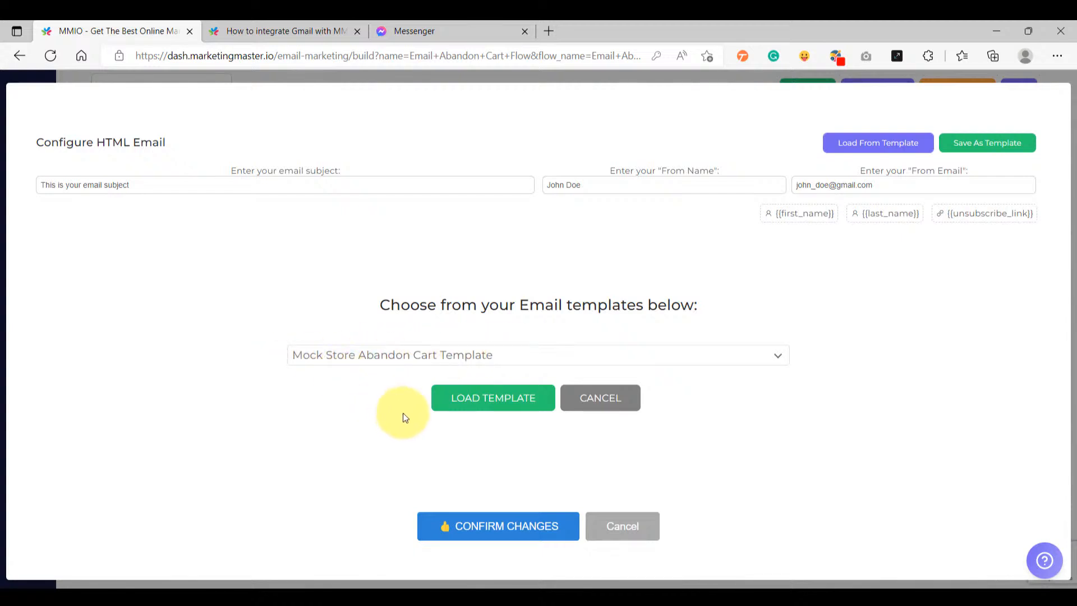
left_click(465, 403)
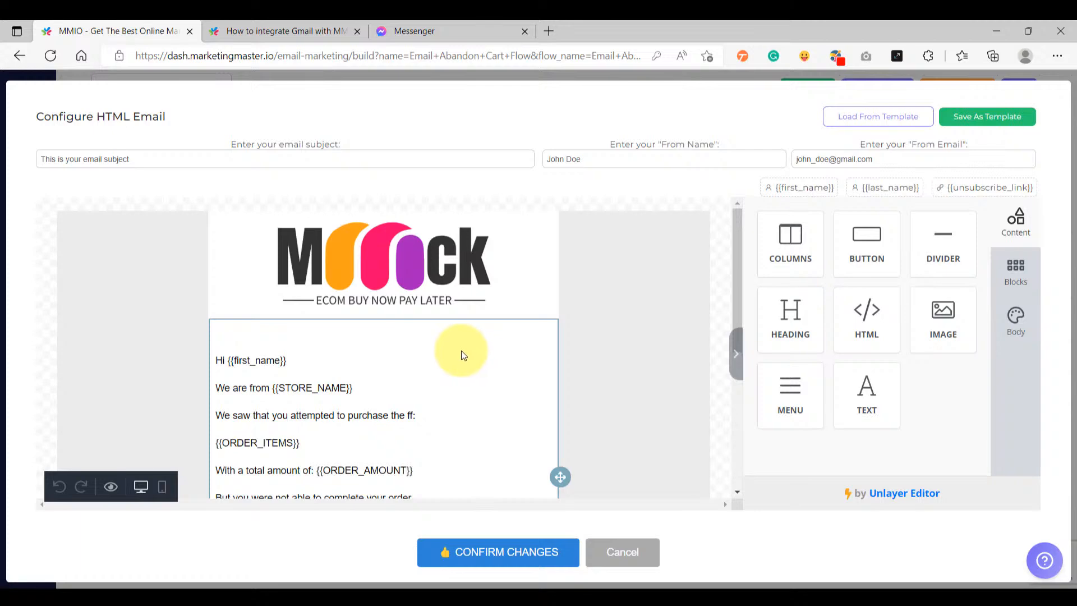
scroll(436, 345, "down", 5)
scroll(419, 354, "up", 5)
scroll(406, 349, "down", 5)
scroll(405, 353, "up", 5)
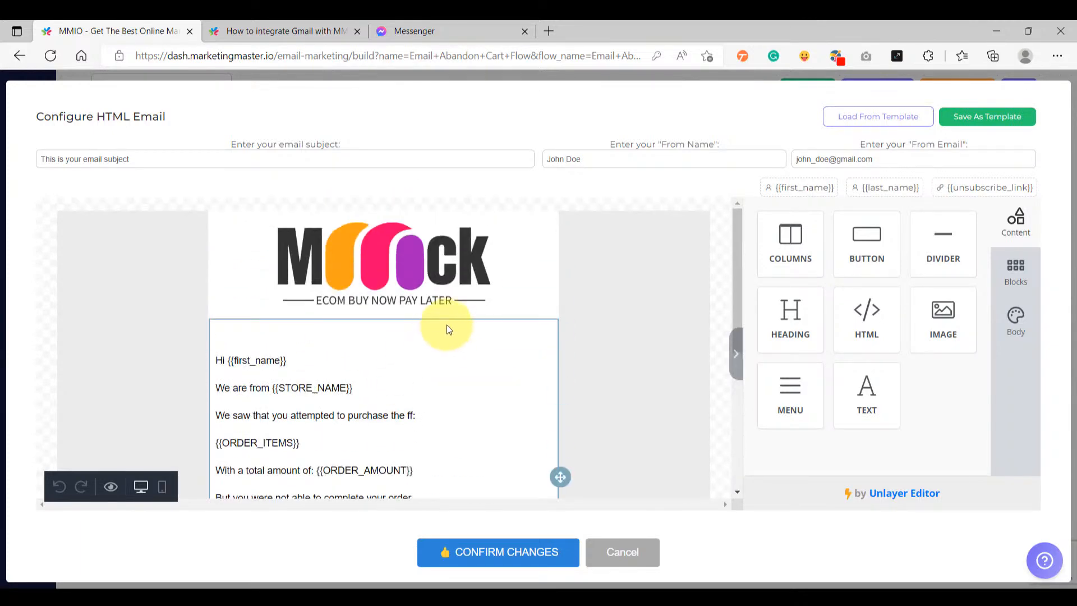
scroll(414, 391, "down", 3)
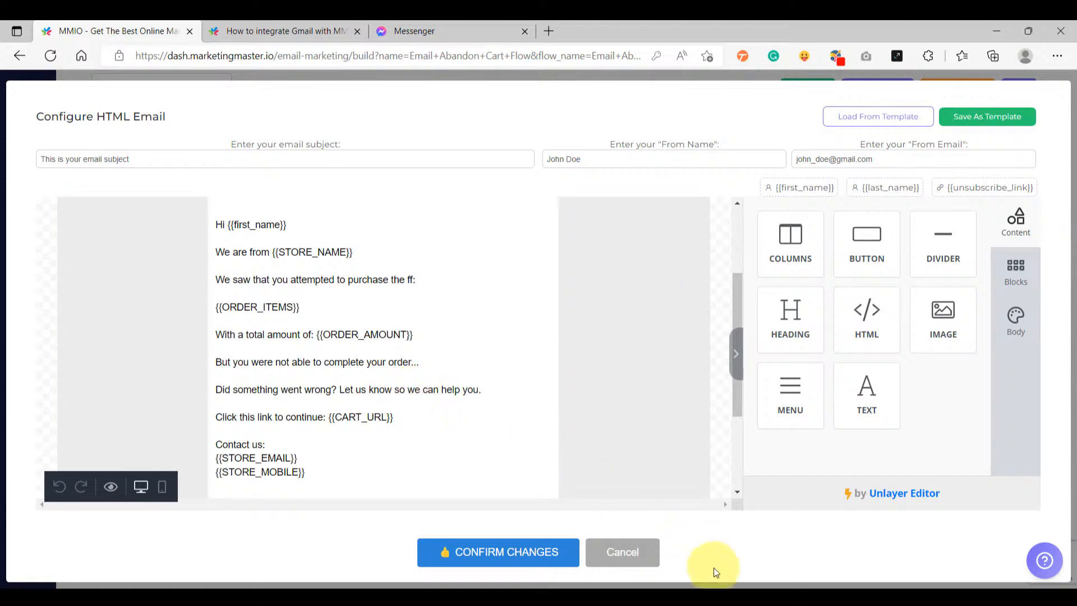
- Switch to the Abandon Cart Recovery Scripts Template in Google Docs and select the AFTER 15 MINUTES script
scroll(413, 398, "up", 3)
scroll(413, 398, "down", 3)
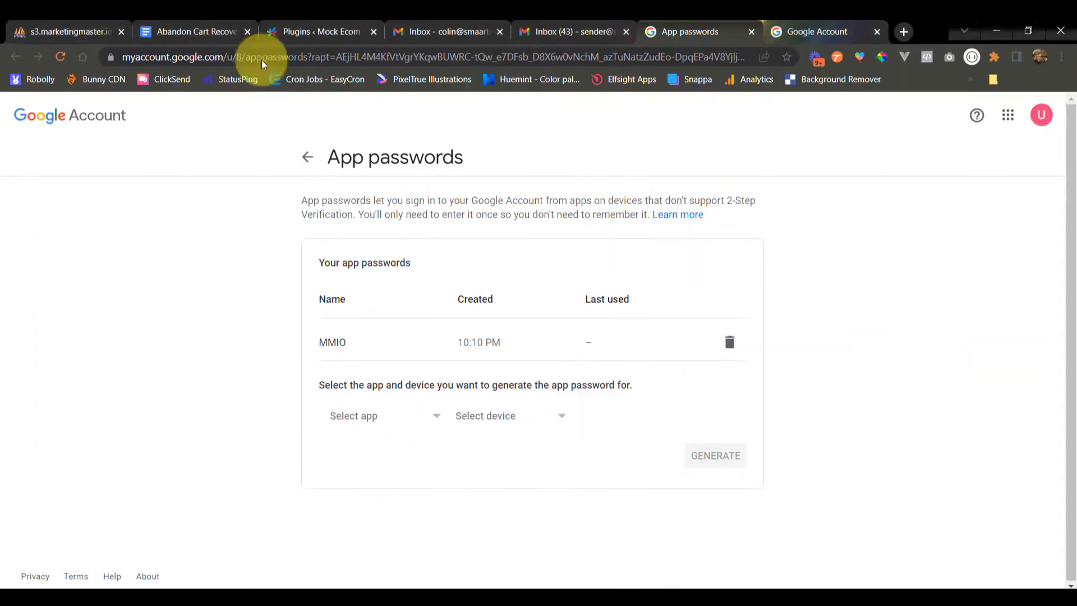
left_click(222, 32)
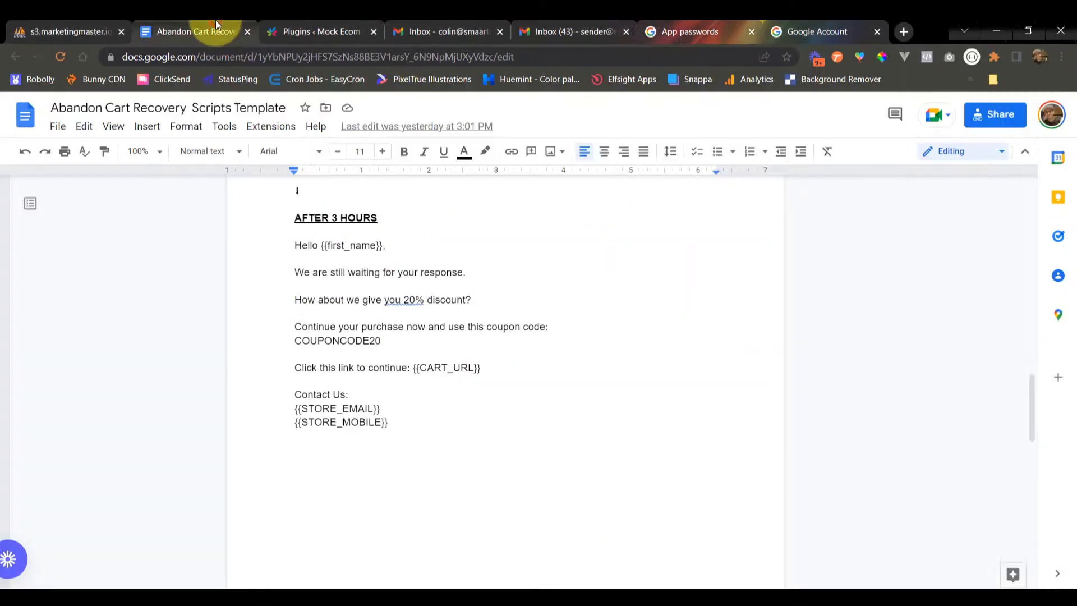
scroll(370, 309, "up", 6)
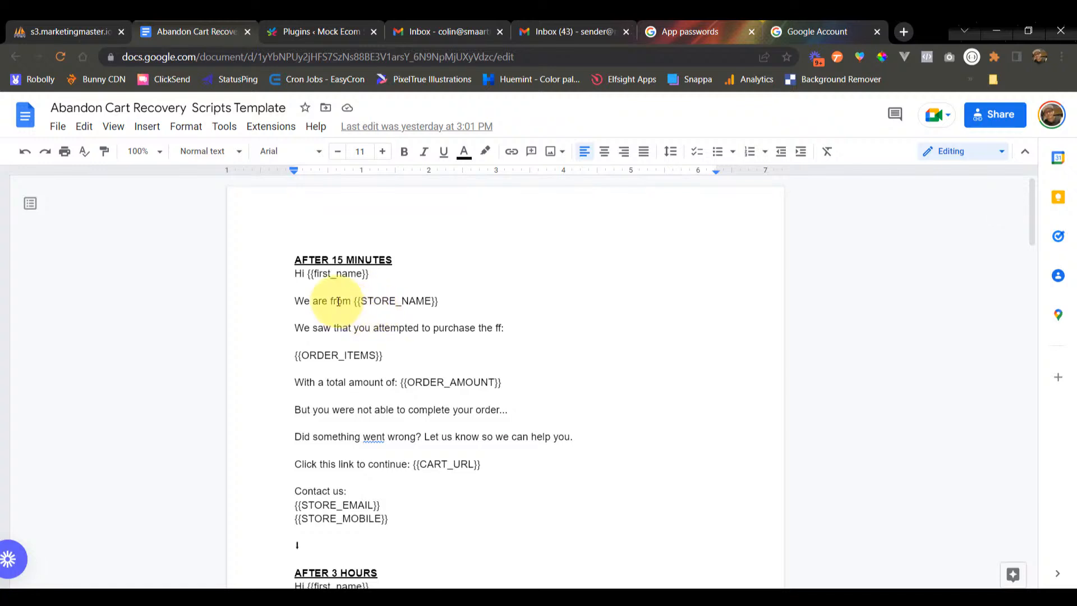
left_click_drag(296, 274, 388, 513)
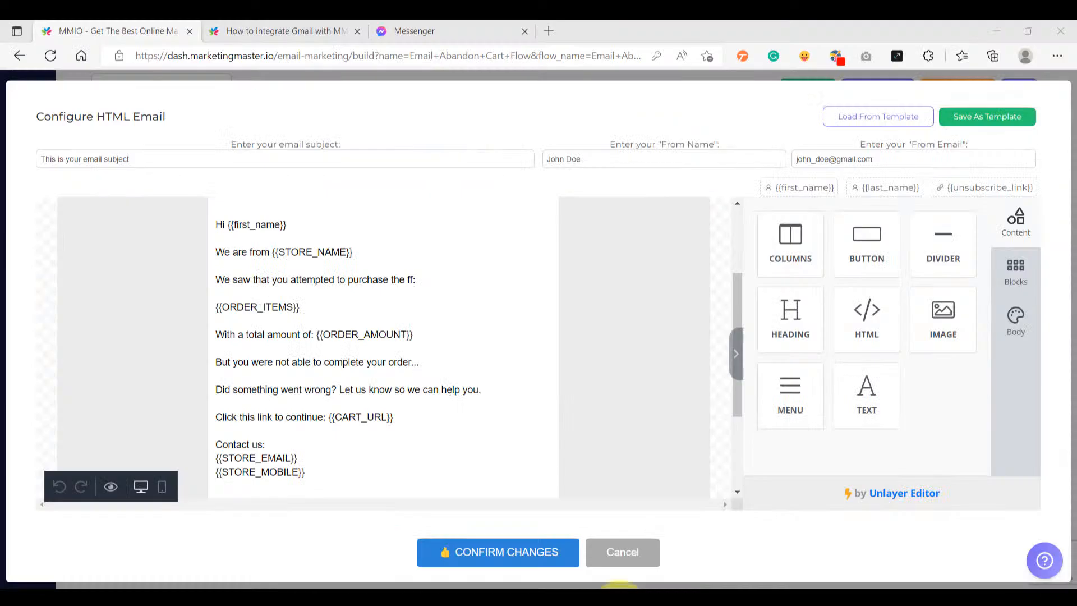
- Return to the HTML email editor and check the body text against the AFTER 15 MINUTES script, down to the footer
left_click(426, 389)
left_click(264, 336)
left_click(238, 356)
key("ctrl+a")
scroll(358, 400, "down", 5)
left_click(354, 315)
scroll(342, 329, "up", 3)
scroll(343, 330, "up", 2)
scroll(344, 331, "down", 5)
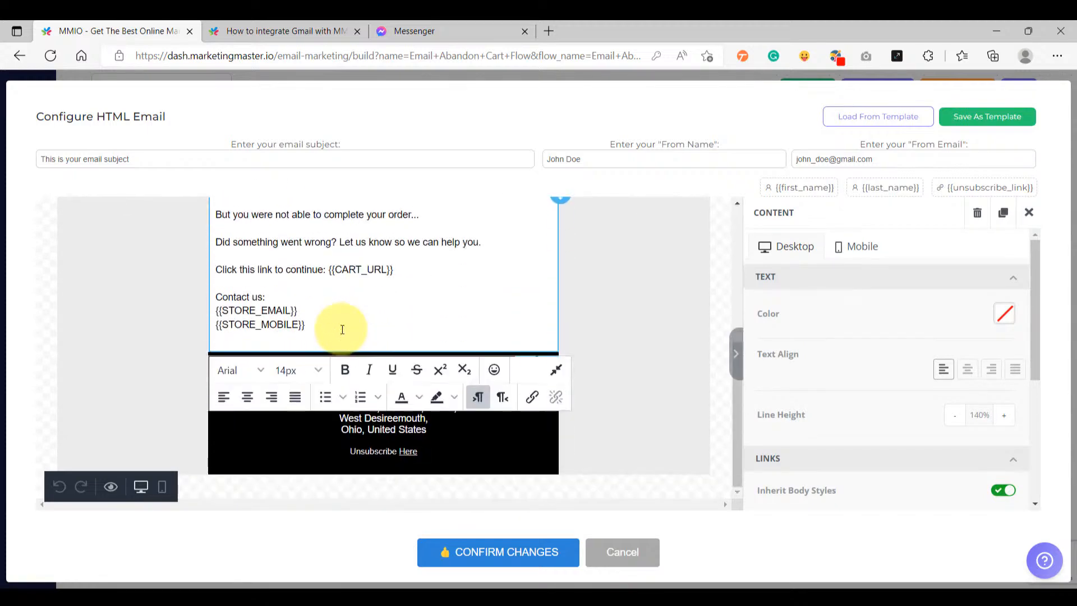
- Link the word Here in the Mock Store footer to {{unsubscribe_link}} with New Tab as the target
left_click(422, 452)
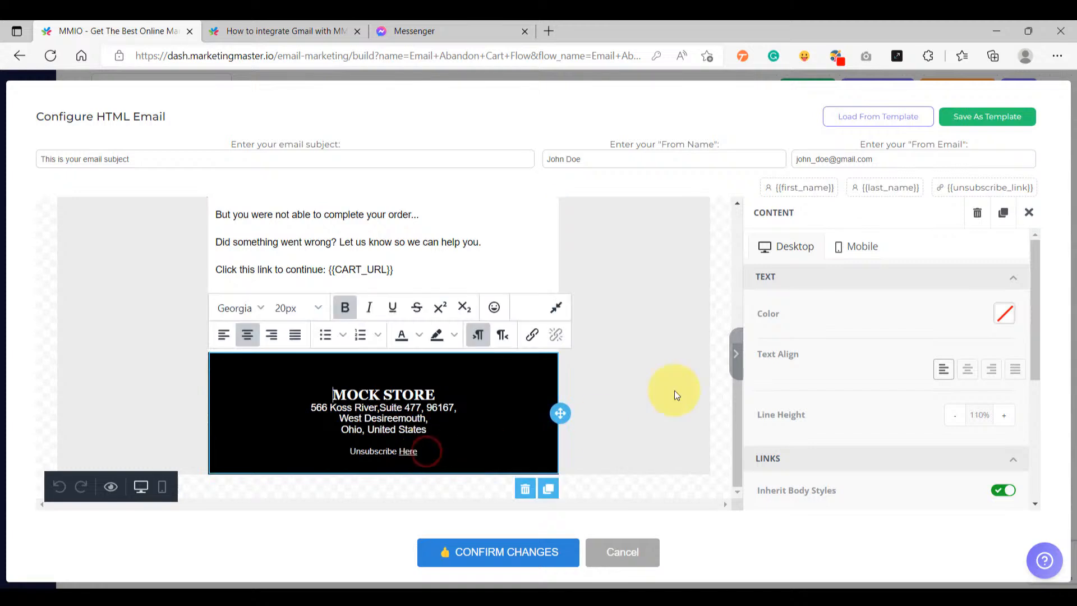
left_click(973, 188)
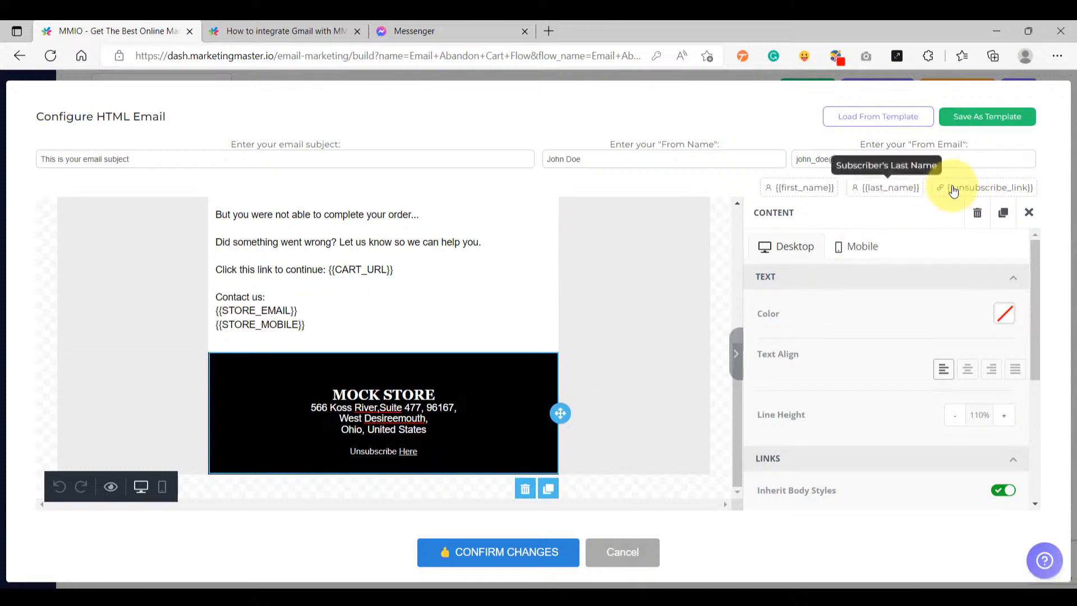
double_click(455, 449)
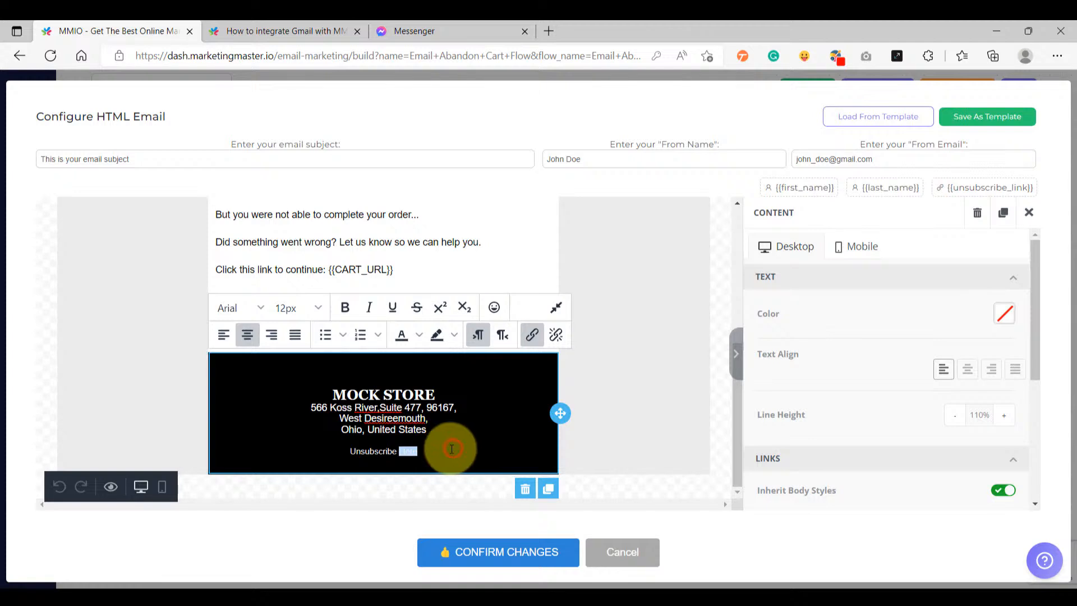
left_click(422, 450)
double_click(426, 452)
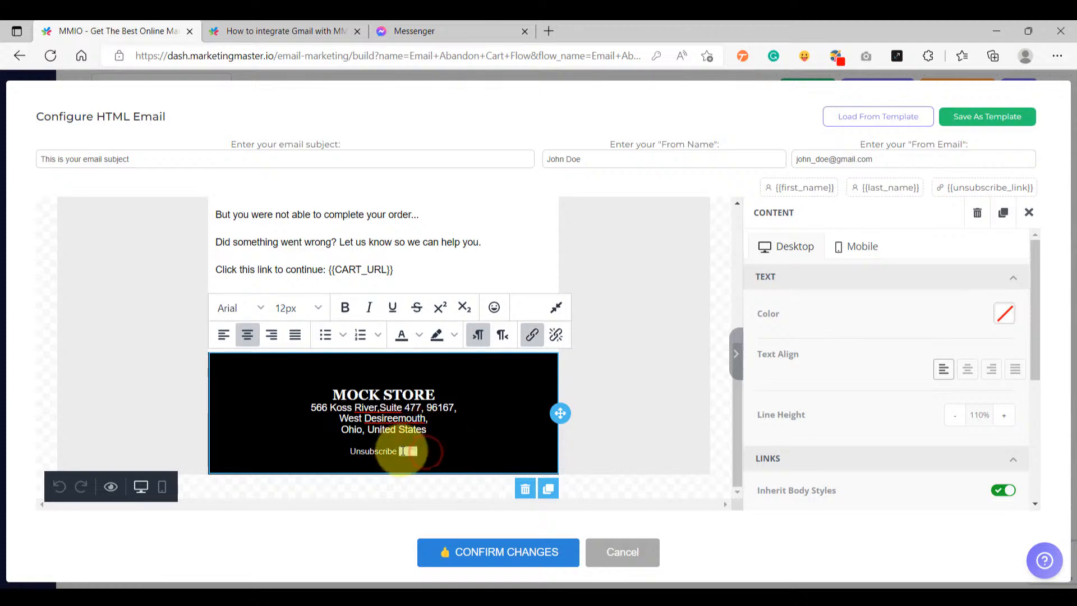
left_click(528, 335)
triple_click(534, 348)
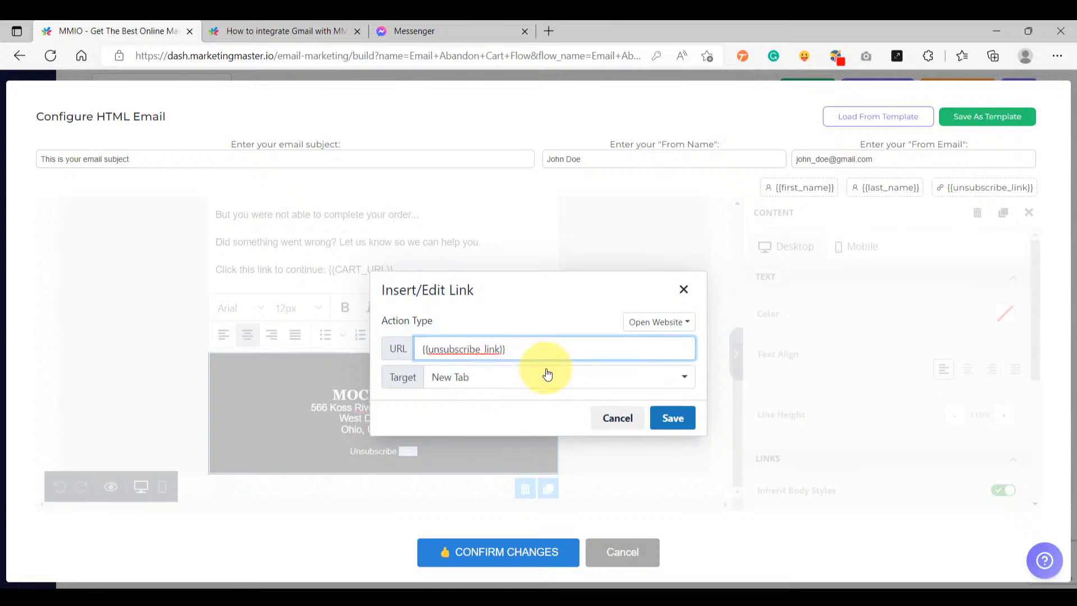
left_click(673, 418)
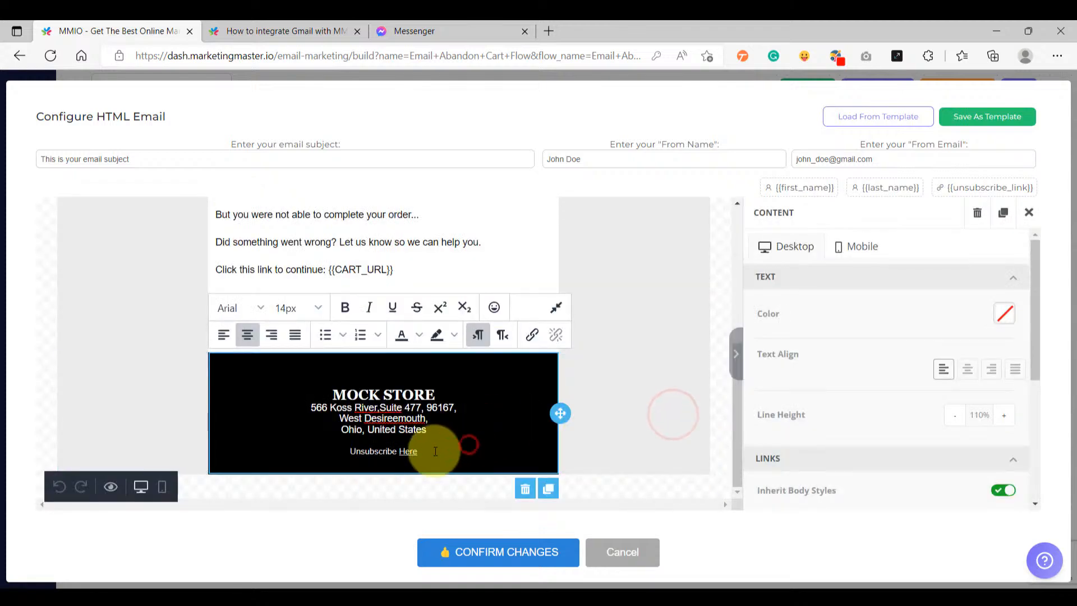
left_click(414, 451)
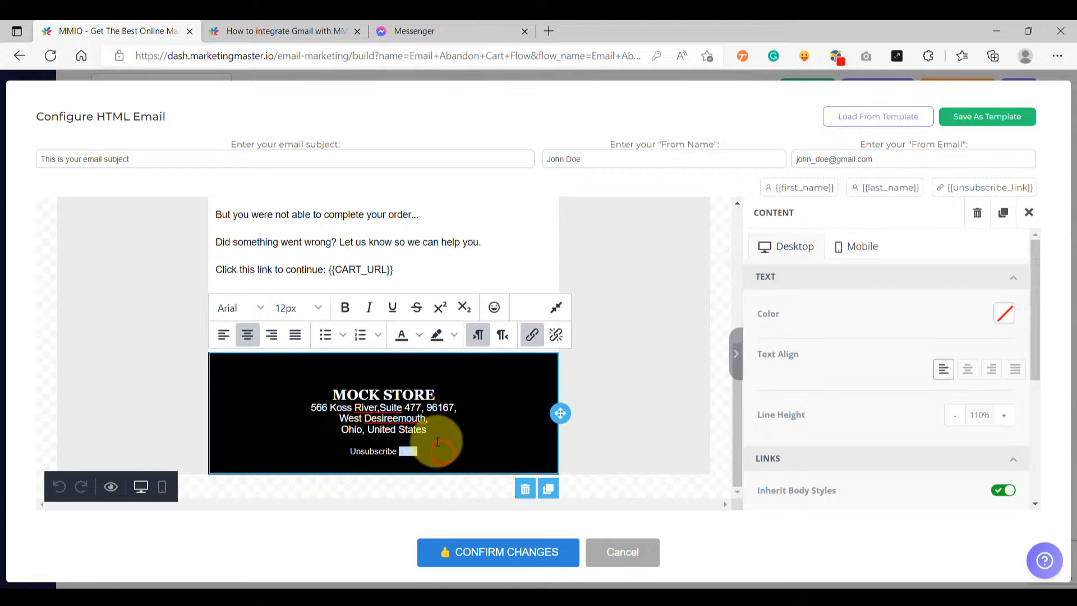
- Set the email subject to "hey {{first_name}}, you forget something?" using the subscriber's first name placeholder
scroll(432, 440, "up", 3)
scroll(421, 404, "up", 2)
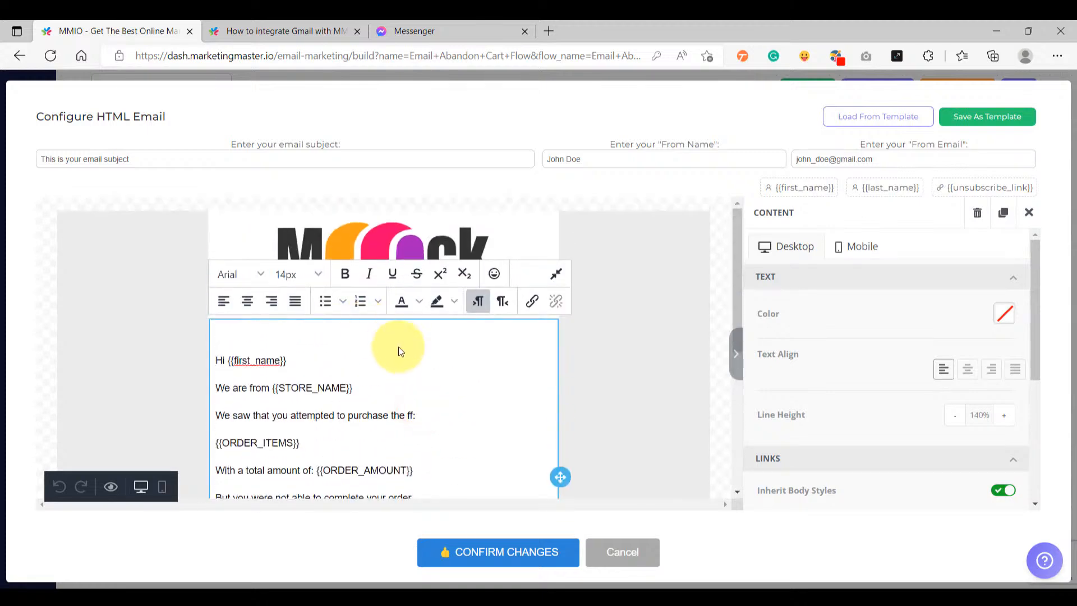
triple_click(168, 156)
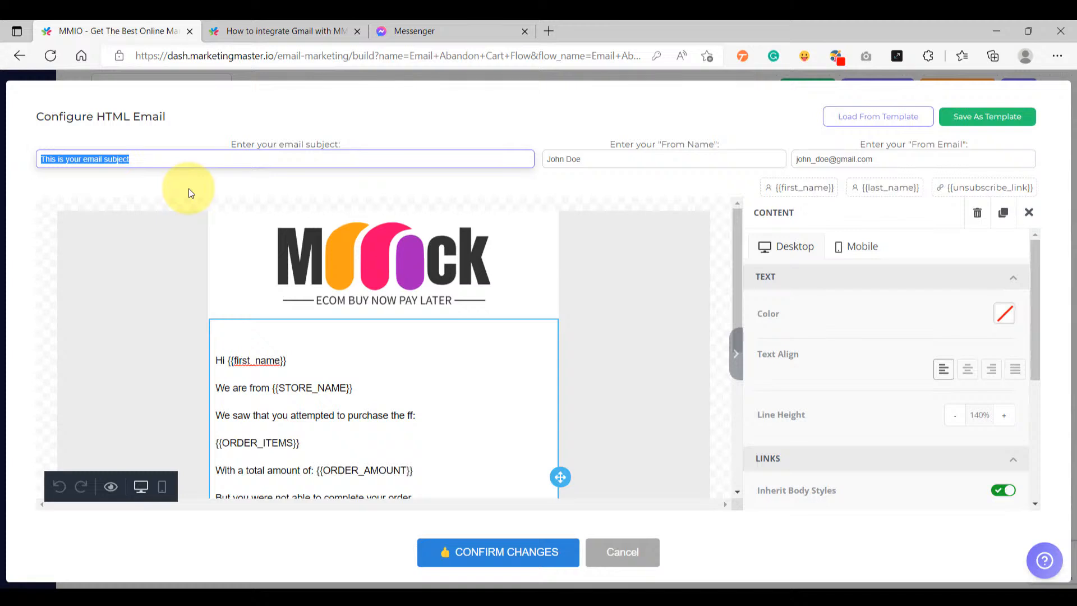
type("hey")
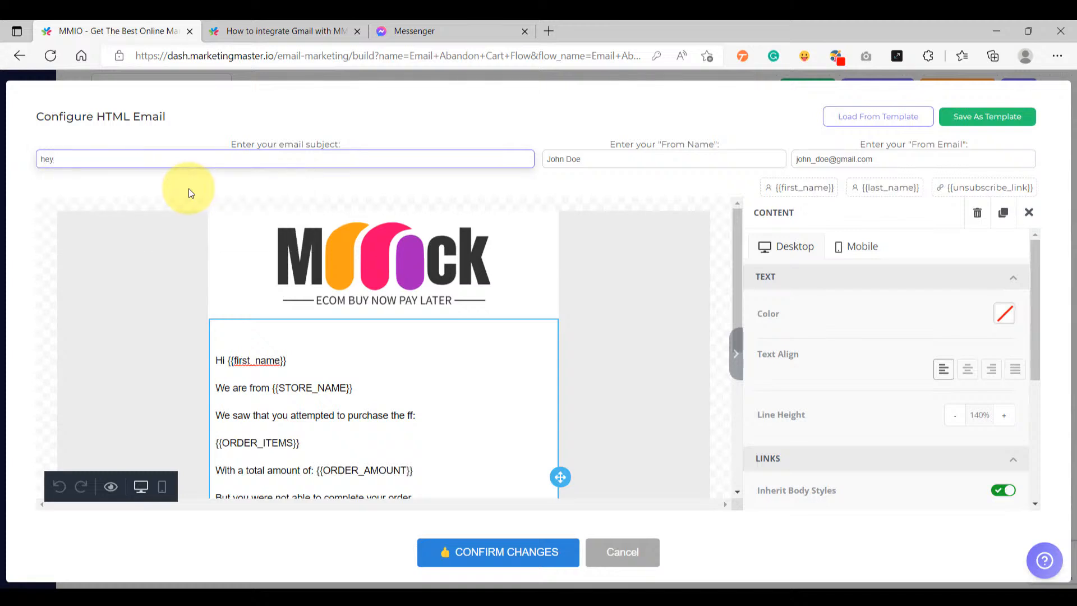
left_click(776, 186)
left_click(175, 160)
key("ctrl+v")
type(", you for")
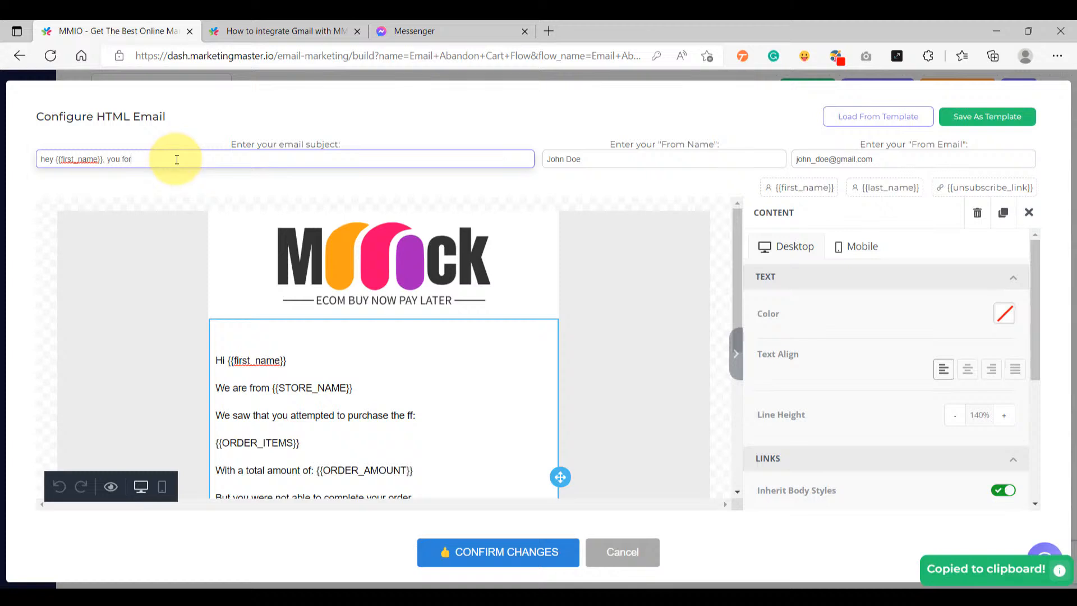
type("get something?")
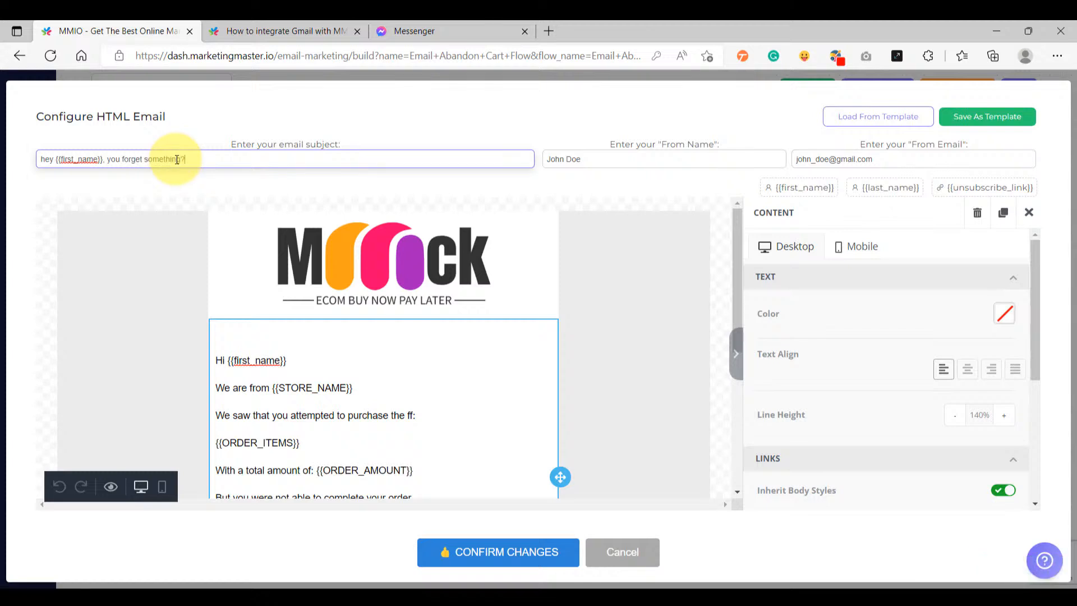
key("ctrl+a")
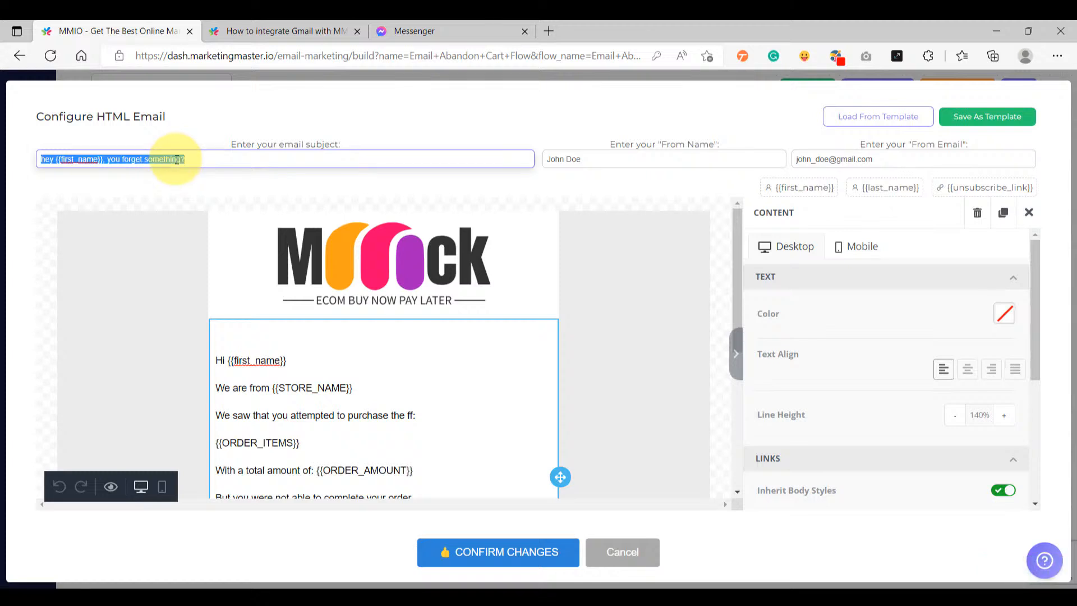
- Set the From Name to Mock Store, fill in the sender's From Email, and confirm the email configuration
triple_click(600, 161)
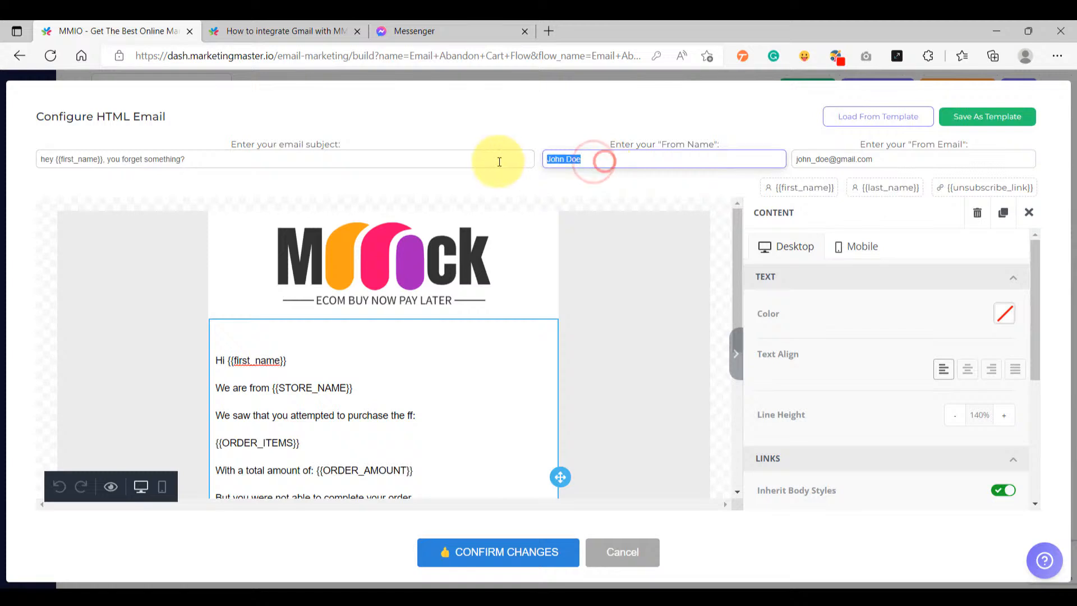
type("Mock")
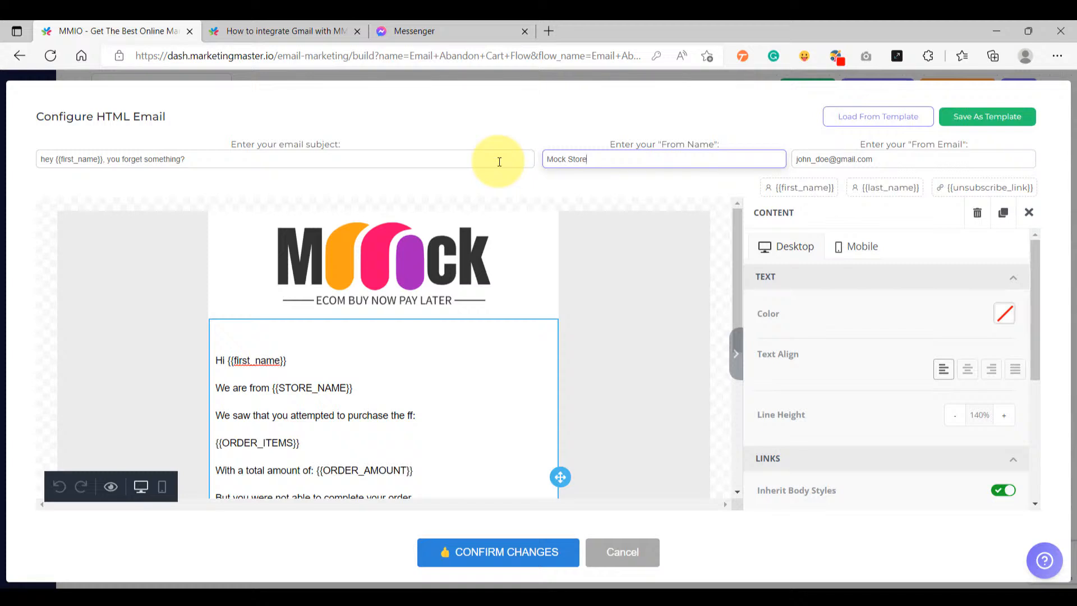
left_click(892, 156)
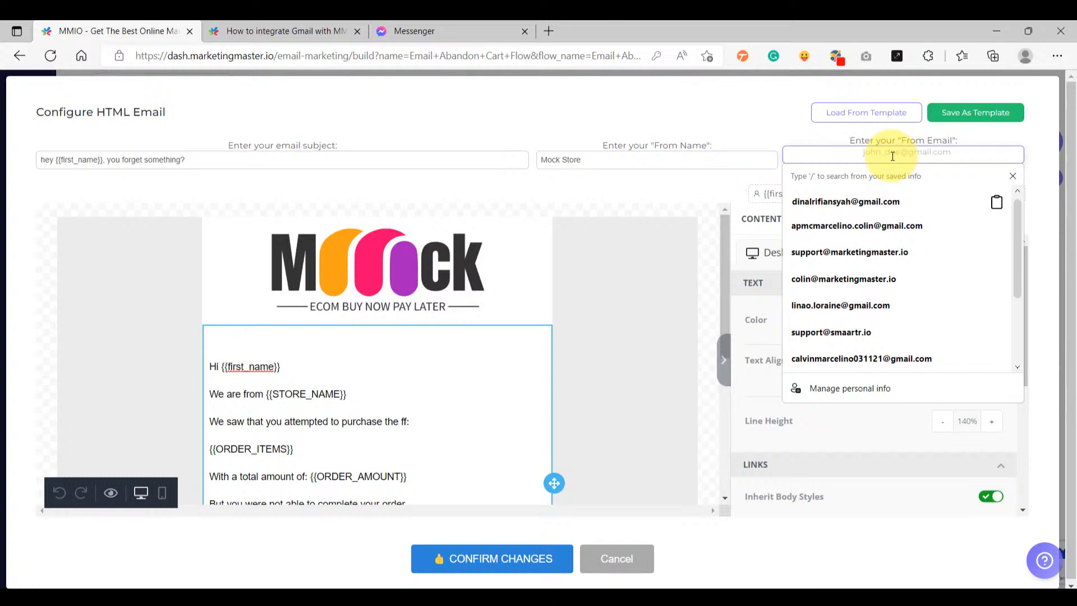
key("ctrl+v")
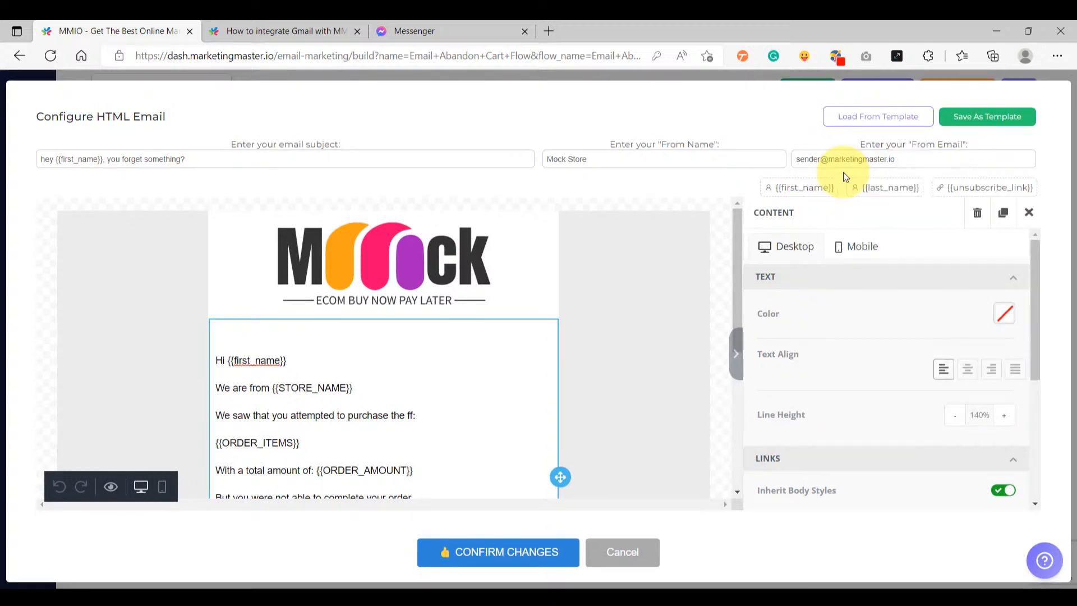
triple_click(924, 162)
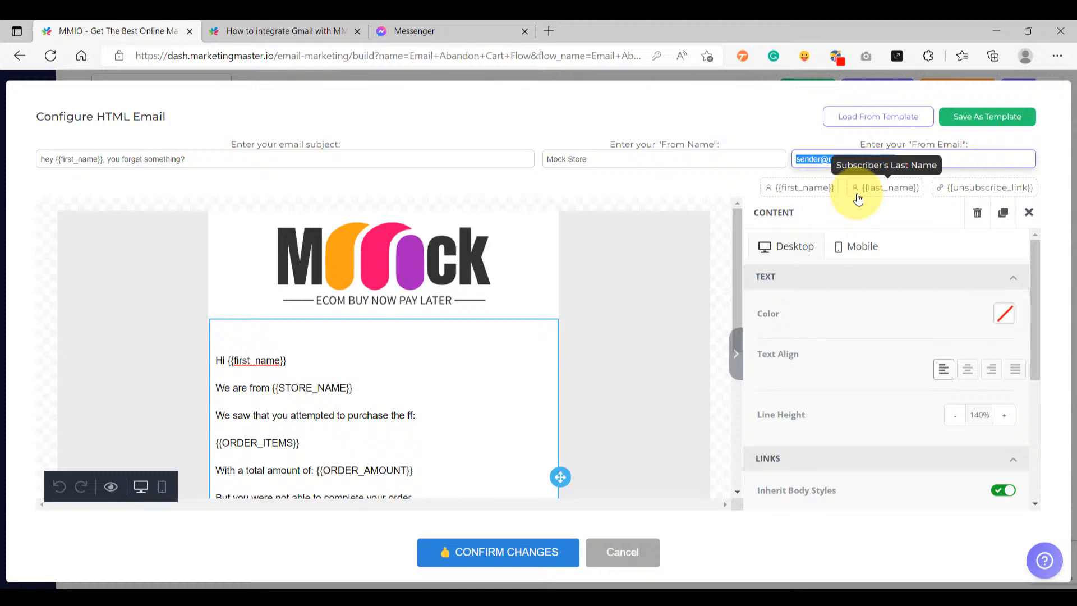
left_click(668, 183)
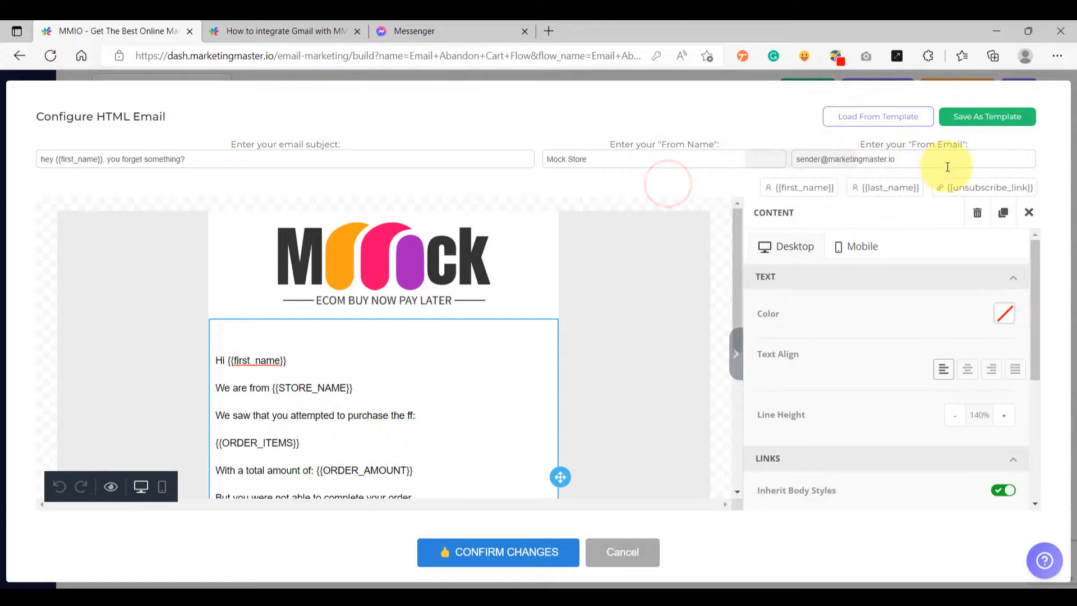
left_click(448, 545)
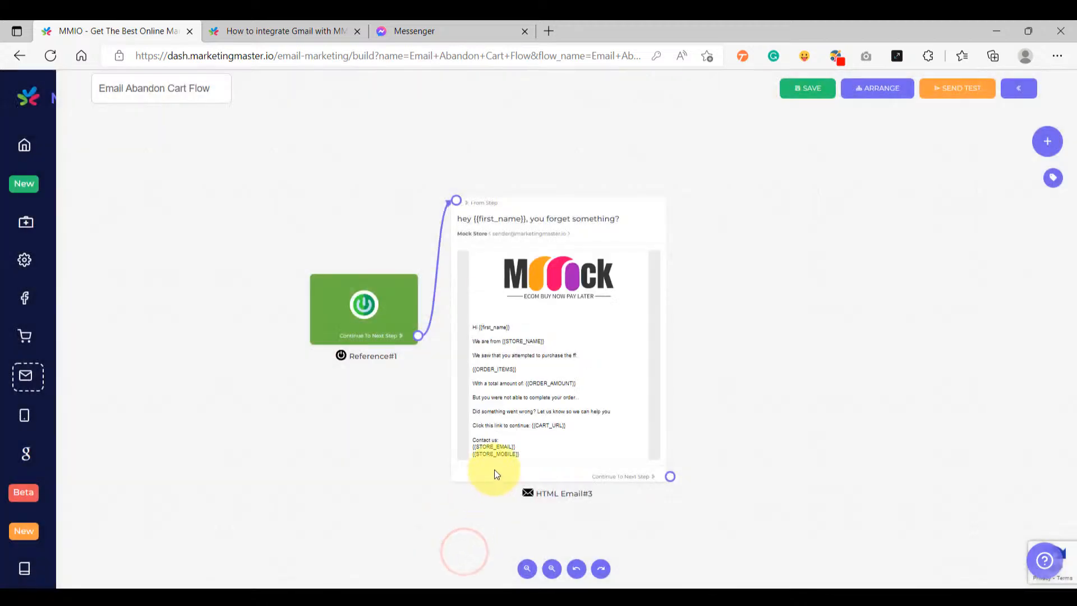
- Add a delay connected after the HTML email in the flow and set it to 3 hours
scroll(561, 397, "down", 1)
left_click_drag(413, 323, 352, 341)
left_click_drag(595, 252, 555, 217)
left_click_drag(725, 282, 599, 264)
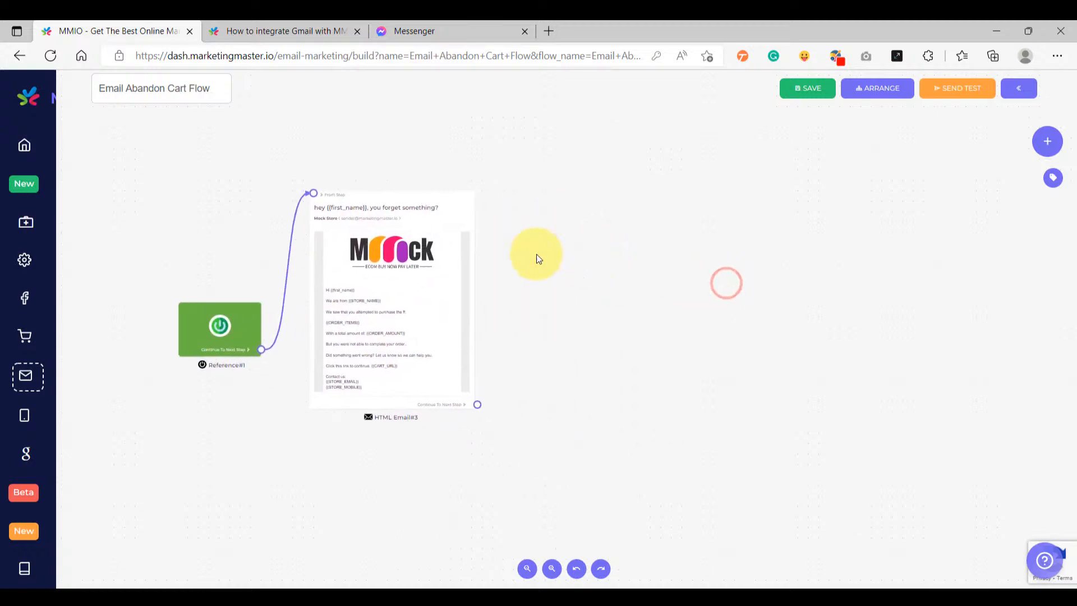
left_click_drag(477, 404, 565, 292)
left_click(590, 344)
left_click(563, 286)
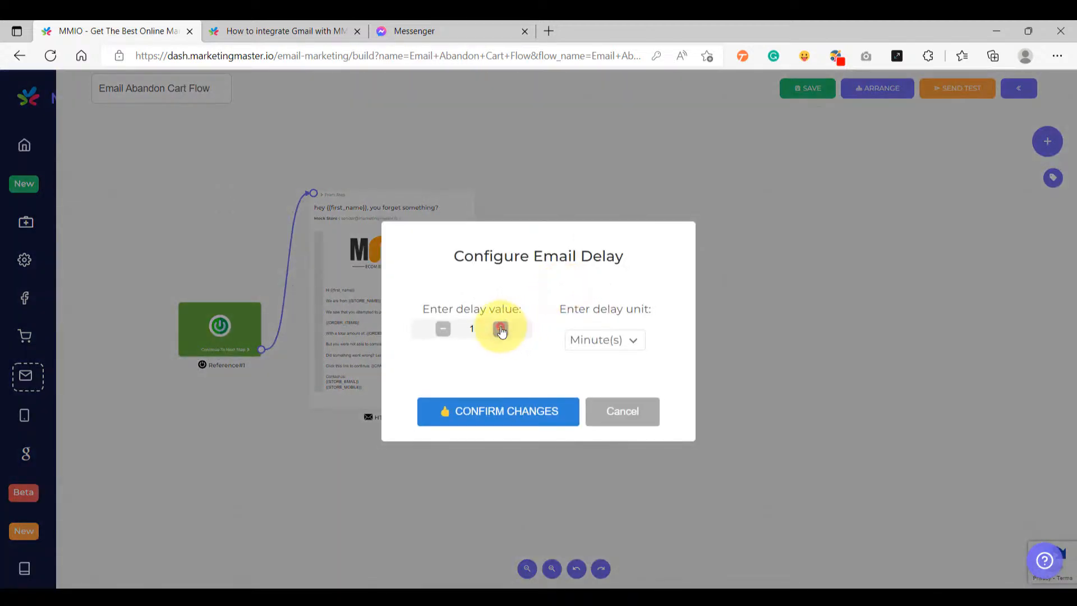
left_click(501, 329)
left_click(593, 339)
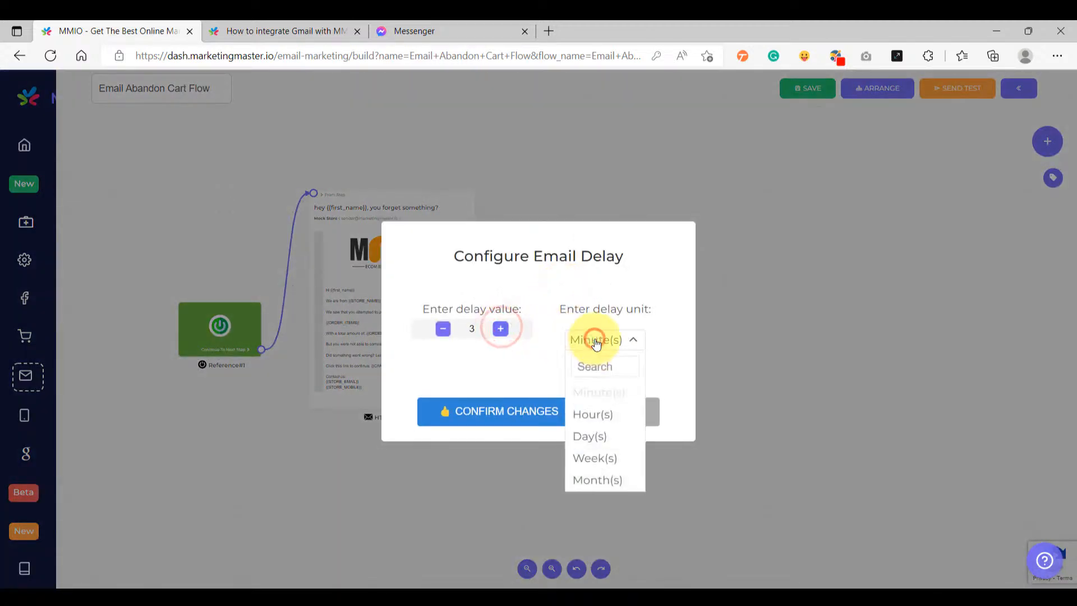
left_click(593, 413)
left_click(518, 422)
- Clone the HTML email, place the copy beyond the delay, and connect the delay's output to it
right_click(392, 273)
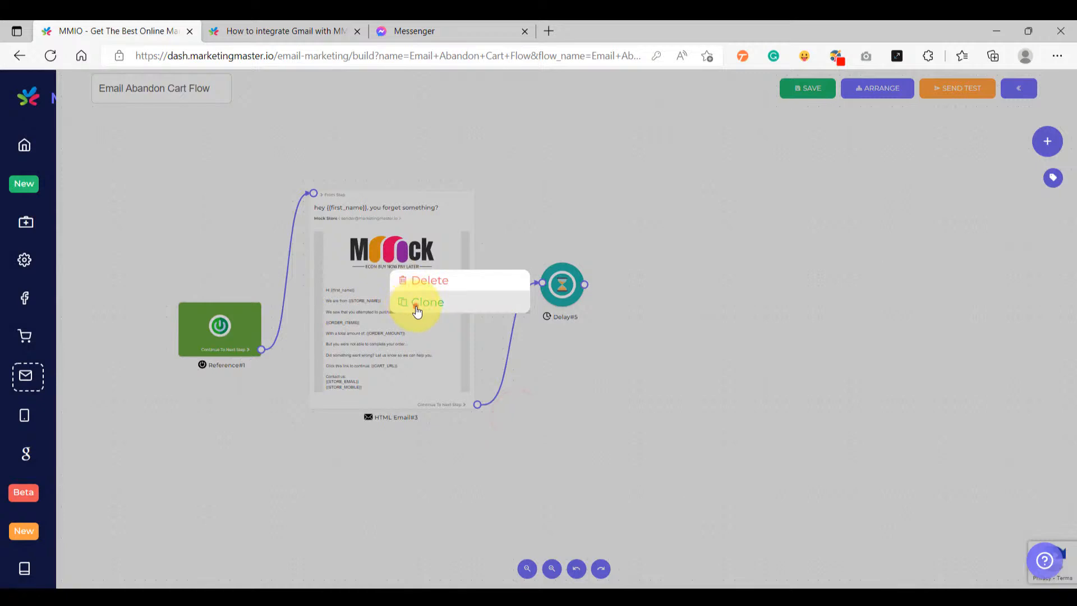
left_click(415, 306)
left_click_drag(380, 228, 757, 230)
left_click_drag(584, 284, 725, 192)
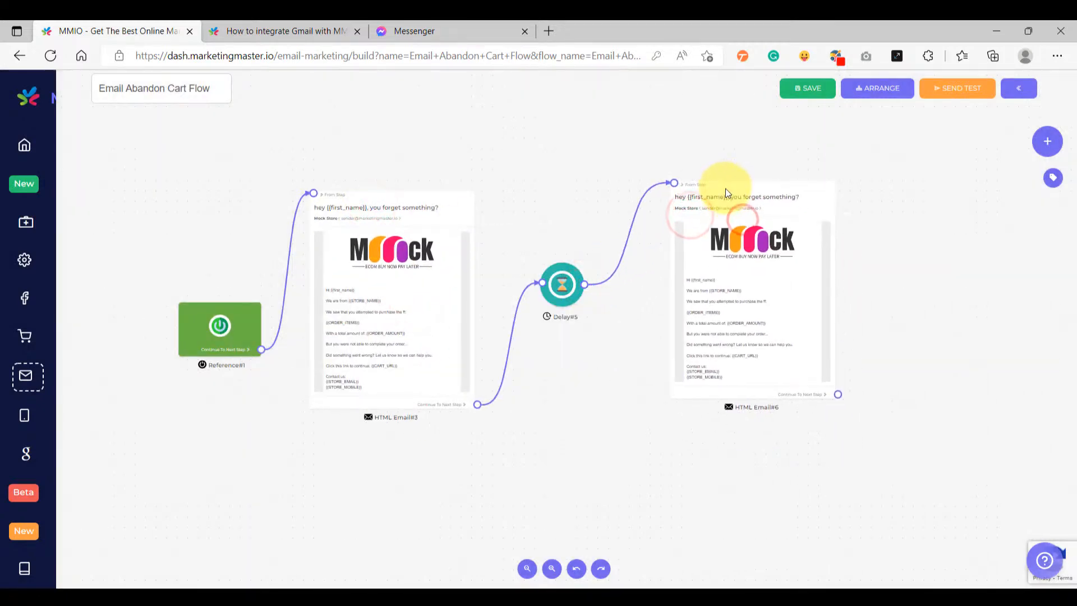
- Switch to the Google Docs scripts template and copy the first AFTER 3 HOURS script, starting at "Hi {{first_name}}"
left_click(657, 597)
scroll(324, 382, "down", 1)
scroll(325, 381, "down", 5)
left_click(296, 306)
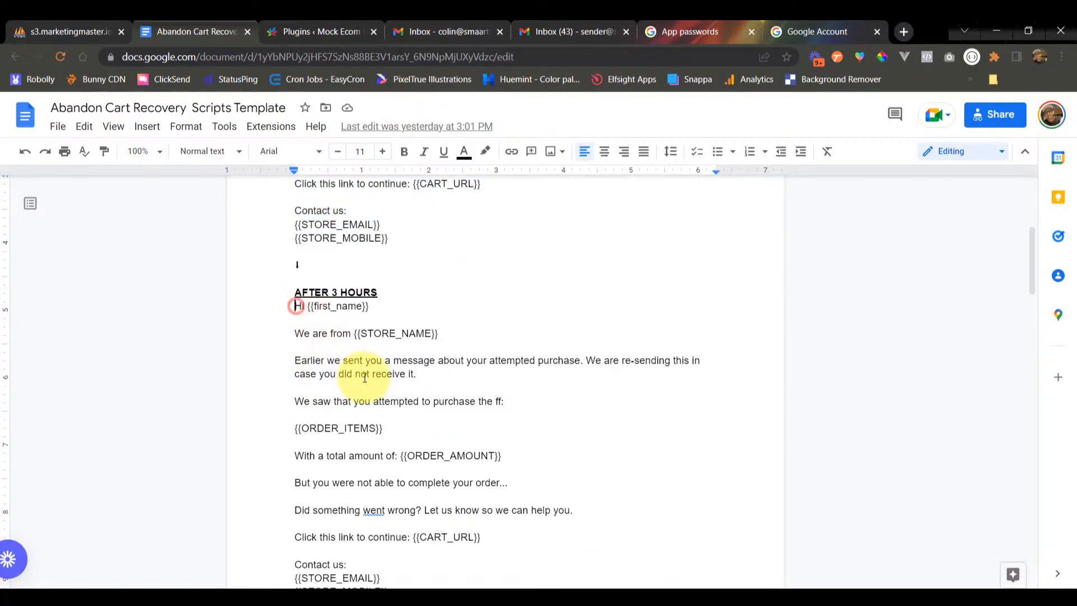
scroll(358, 365, "up", 4)
scroll(365, 378, "down", 5)
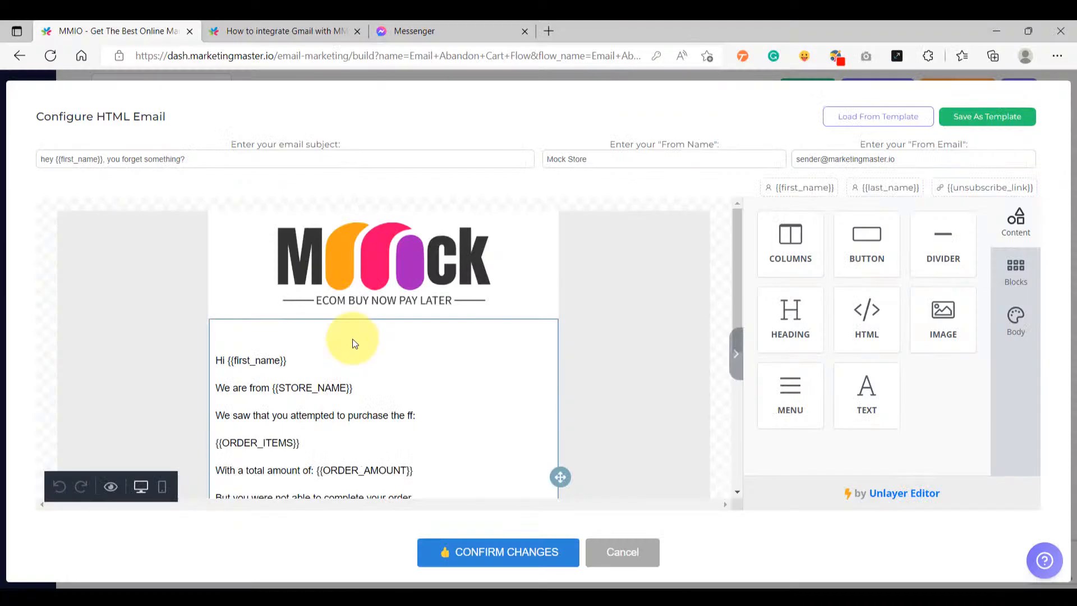
- Replace the cloned email's body text with the copied AFTER 3 HOURS script
scroll(352, 340, "down", 2)
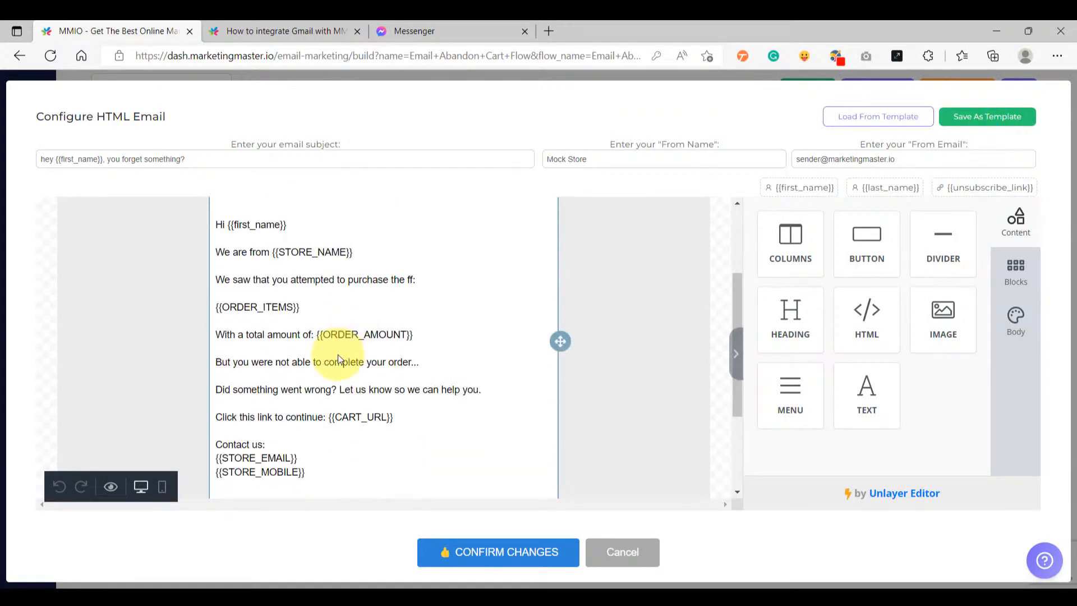
left_click(325, 469)
left_click(324, 470)
scroll(313, 440, "up", 3)
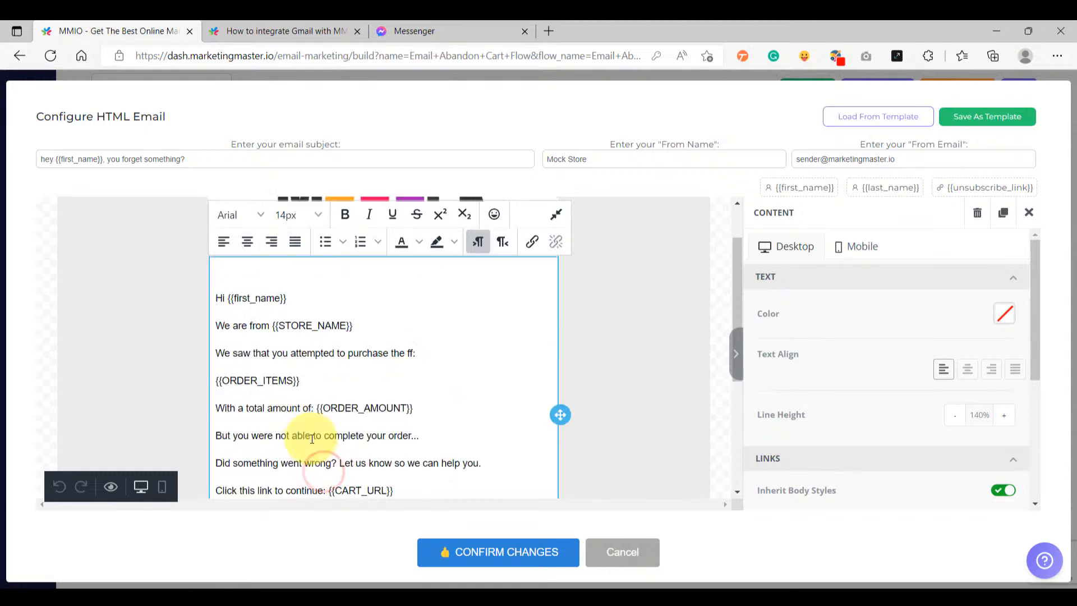
key("ctrl+a")
key("ctrl+v")
scroll(343, 387, "down", 3)
left_click(344, 394)
scroll(348, 362, "up", 3)
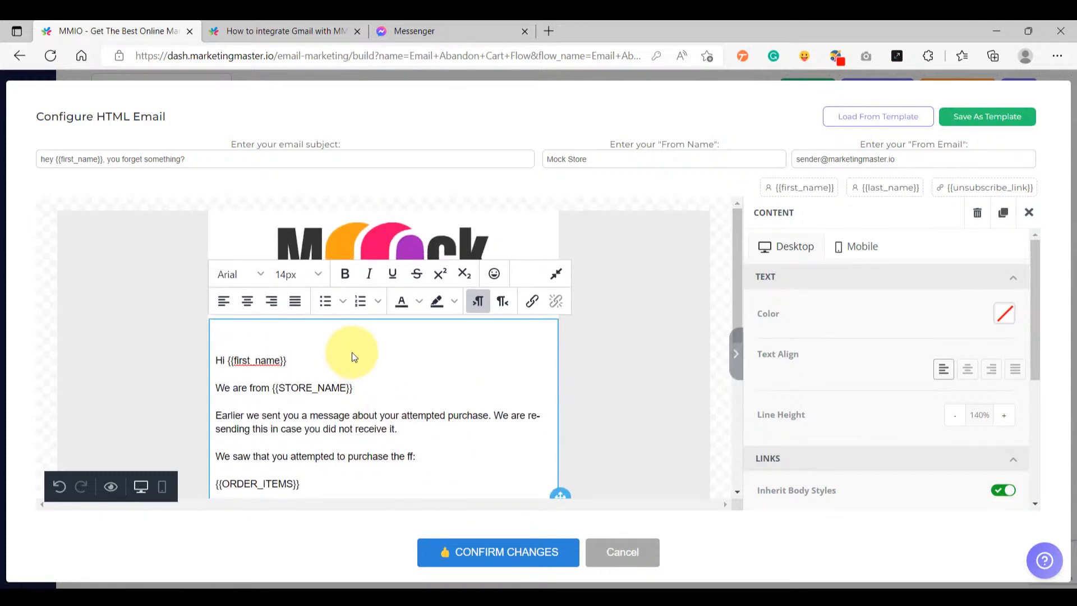
- Set the second email's subject to "something's waiting for you..." and confirm its changes
triple_click(248, 151)
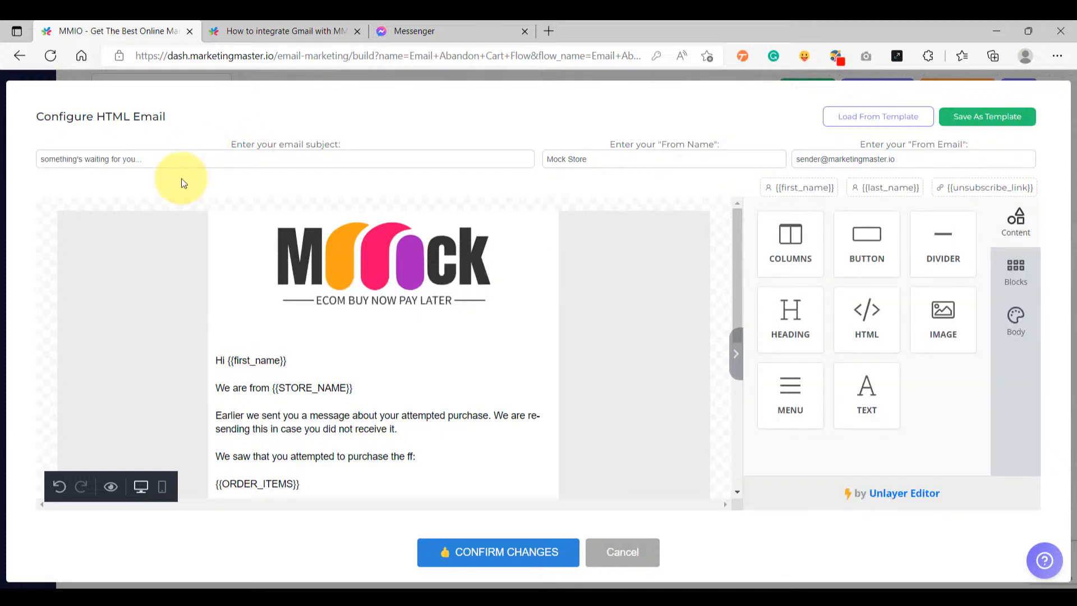
left_click_drag(187, 166, 31, 167)
left_click(148, 180)
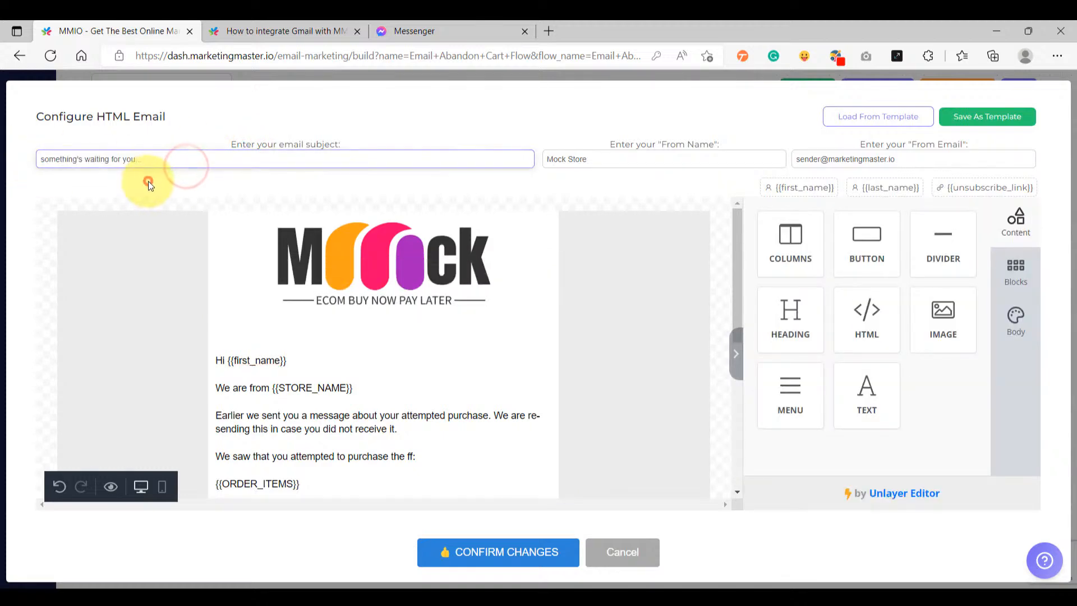
scroll(482, 438, "down", 5)
left_click(507, 551)
left_click(606, 371)
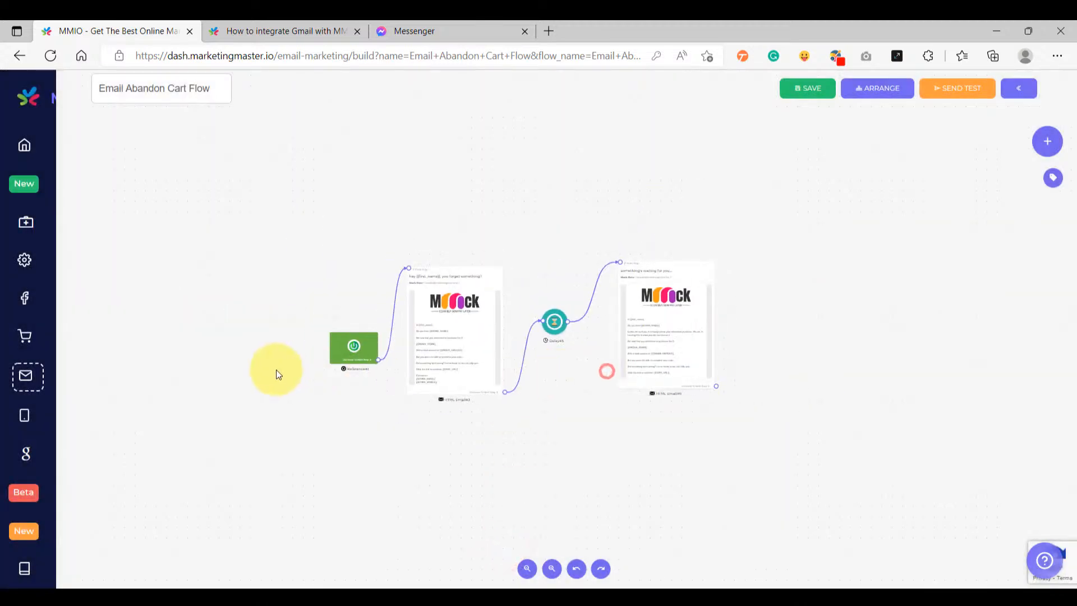
- Clone the "something's waiting for you..." email and place the copy beyond it as the third email
left_click_drag(281, 369, 264, 369)
mouse_move(359, 271)
left_mouse_down()
mouse_move(348, 278)
mouse_move(561, 283)
left_mouse_up()
right_click(292, 322)
left_click(324, 353)
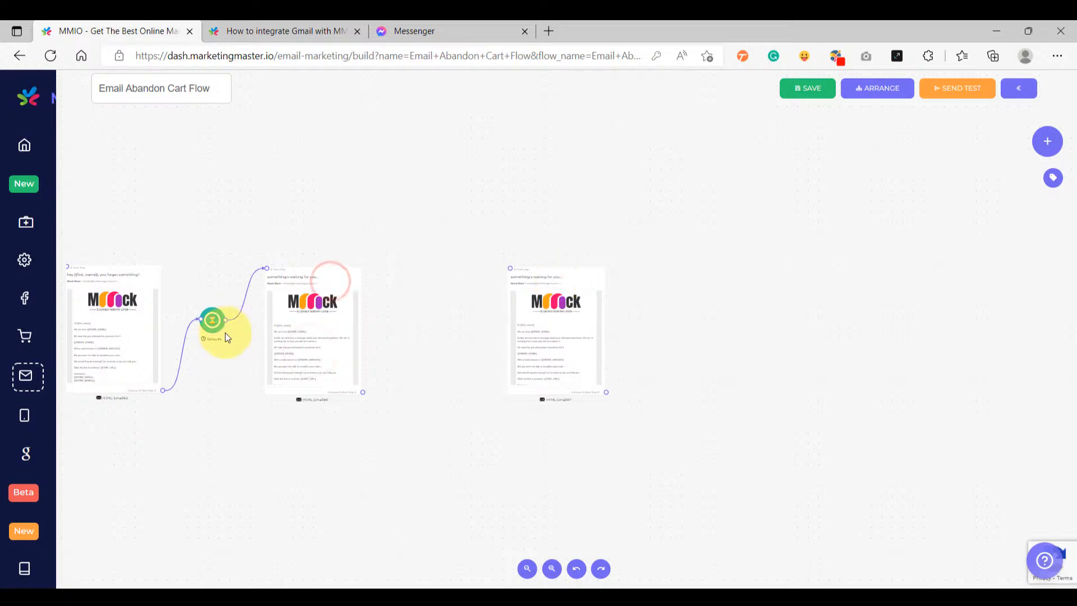
- Add a delay after the second email and connect its output to the third email
scroll(353, 391, "up", 3)
left_click_drag(358, 392, 593, 194)
left_click(472, 333)
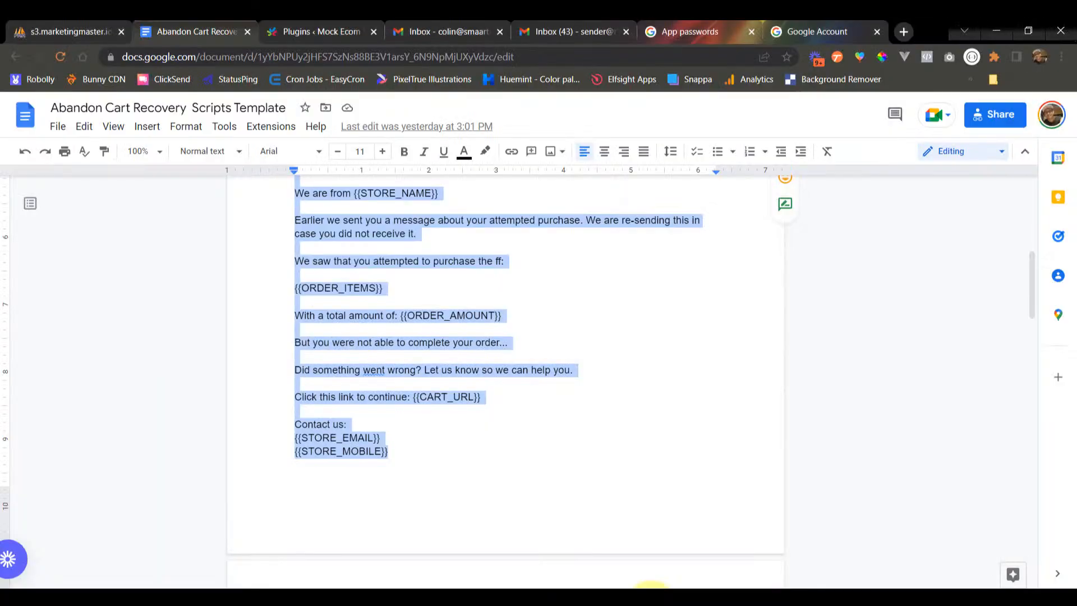
- Check the follow-up timing in the Google Docs scripts template, return to the flow and set the new delay in hours with a value above 1
scroll(482, 465, "up", 4)
scroll(494, 466, "down", 7)
scroll(491, 462, "down", 2)
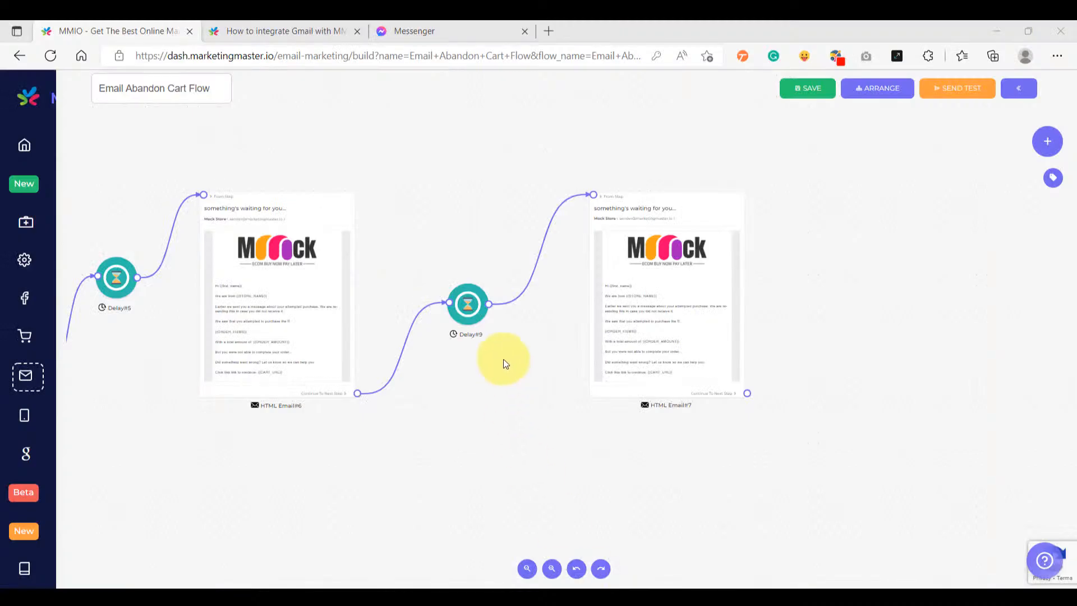
left_click(467, 303)
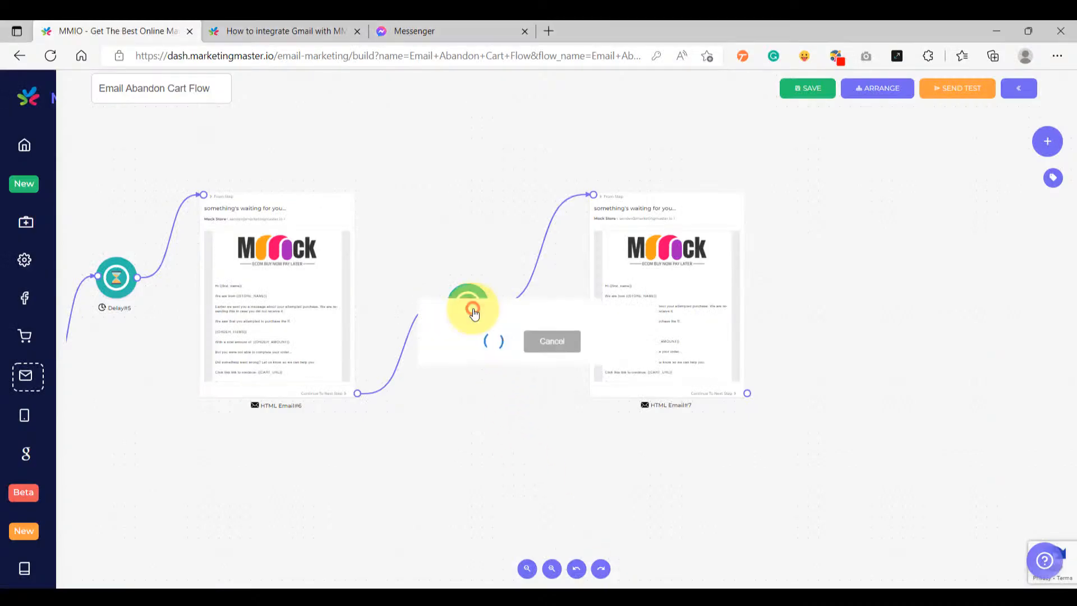
left_click(603, 338)
left_click(591, 414)
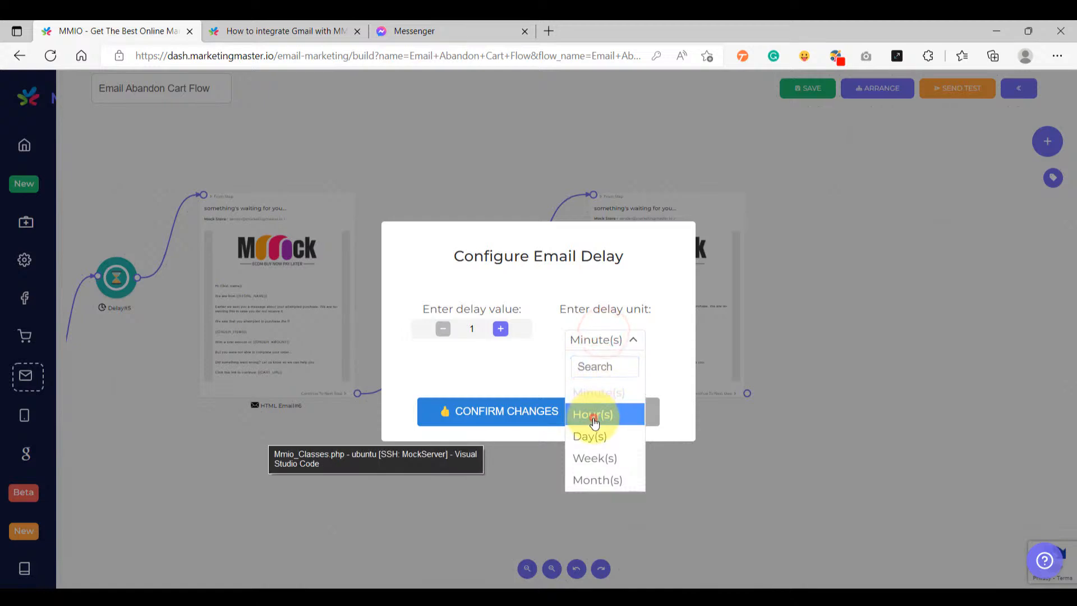
left_click(498, 330)
left_click(492, 412)
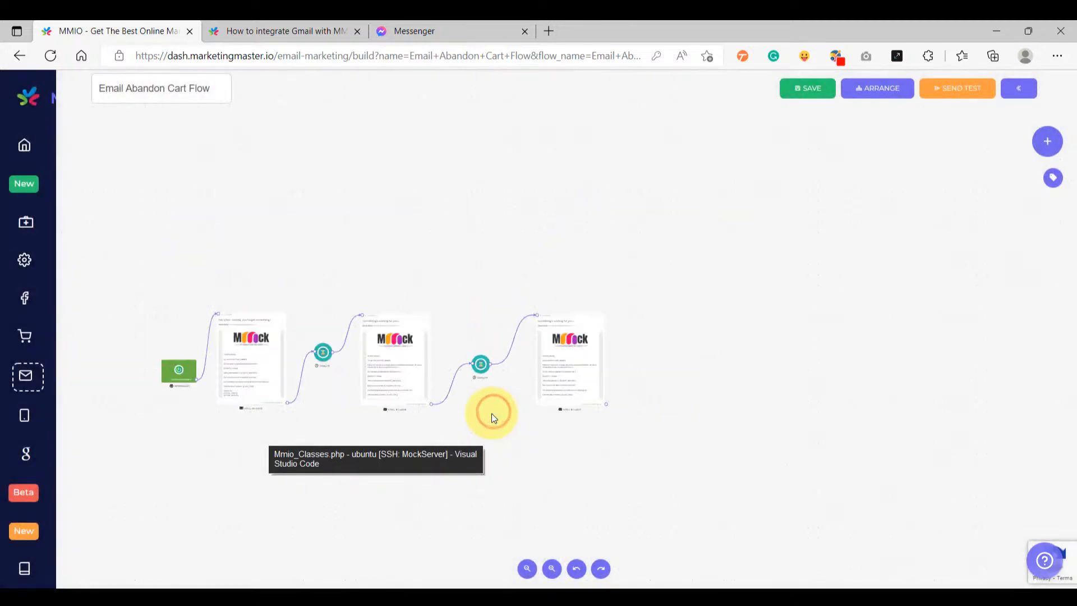
- Clone the third email and place the copy beyond it as the fourth email
scroll(402, 356, "up", 5)
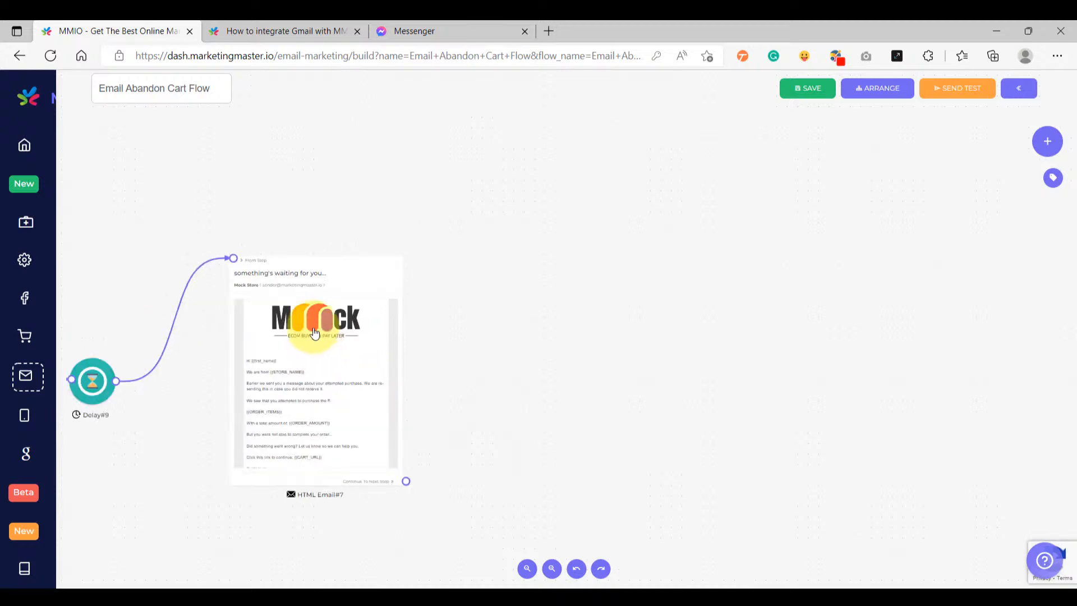
right_click(314, 328)
left_click(337, 358)
mouse_move(310, 271)
left_mouse_down()
mouse_move(668, 289)
mouse_move(675, 269)
left_mouse_up()
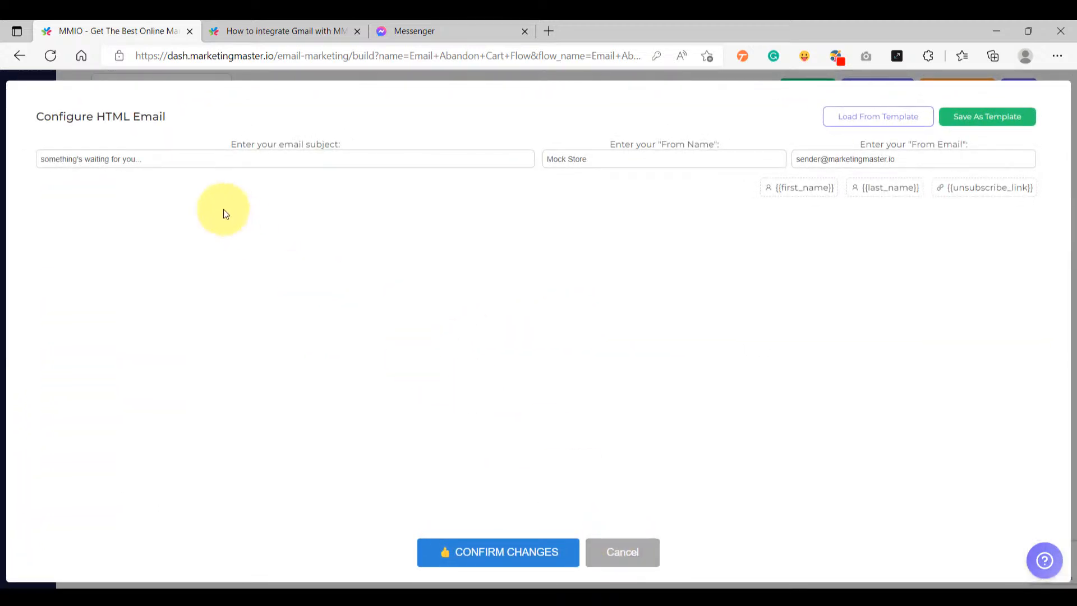
- Open the fourth email's configuration, switch to the Google Docs scripts template and copy the 20% discount script with COUPONCODE20
left_click(176, 158)
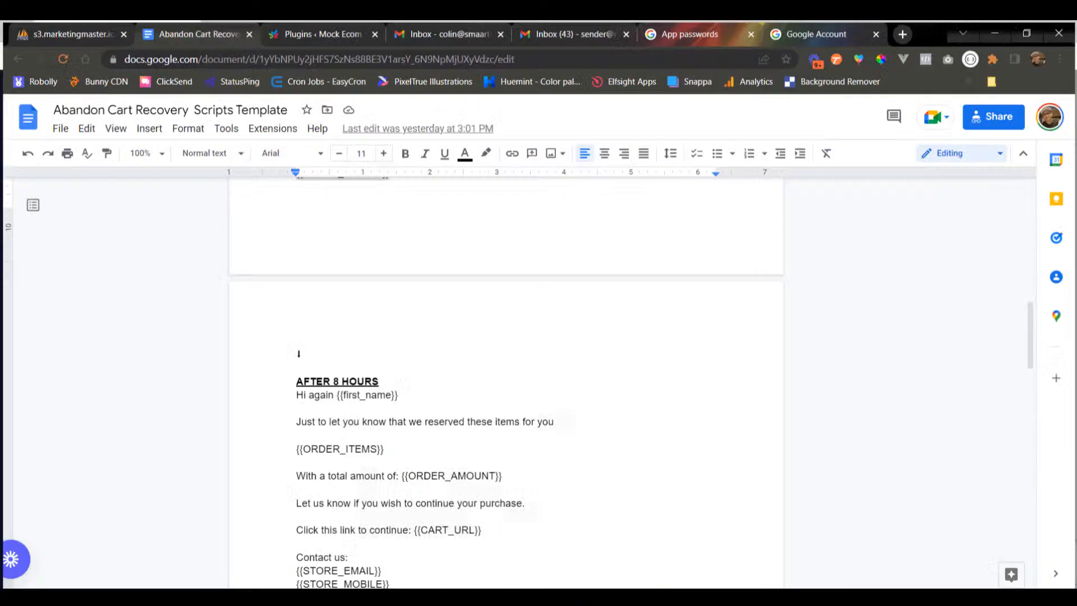
scroll(288, 404, "down", 6)
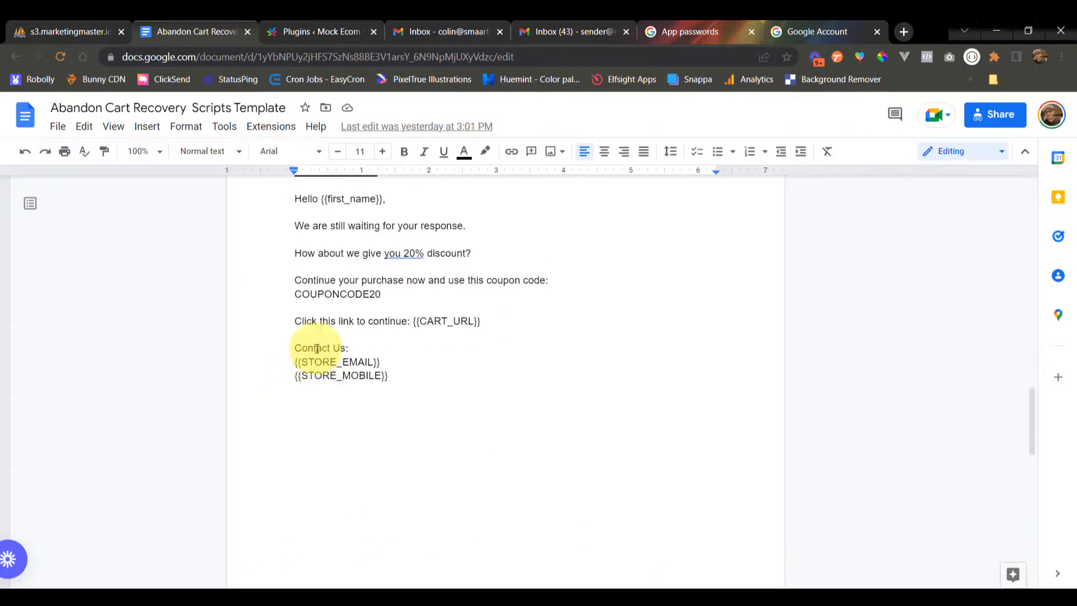
left_click_drag(296, 312, 418, 503)
key("ctrl+c")
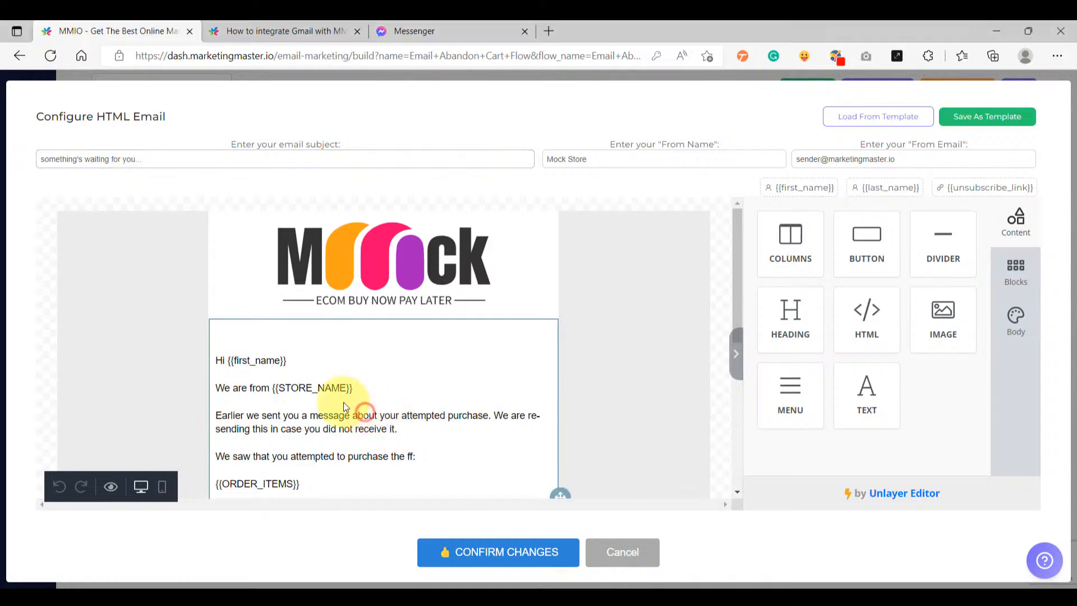
- Replace the fourth email's body with the copied script and set its subject to "Last call - coupon code expires soon - complete your purchase ASAP."
left_click(331, 374)
key("ctrl+a")
key("ctrl+v")
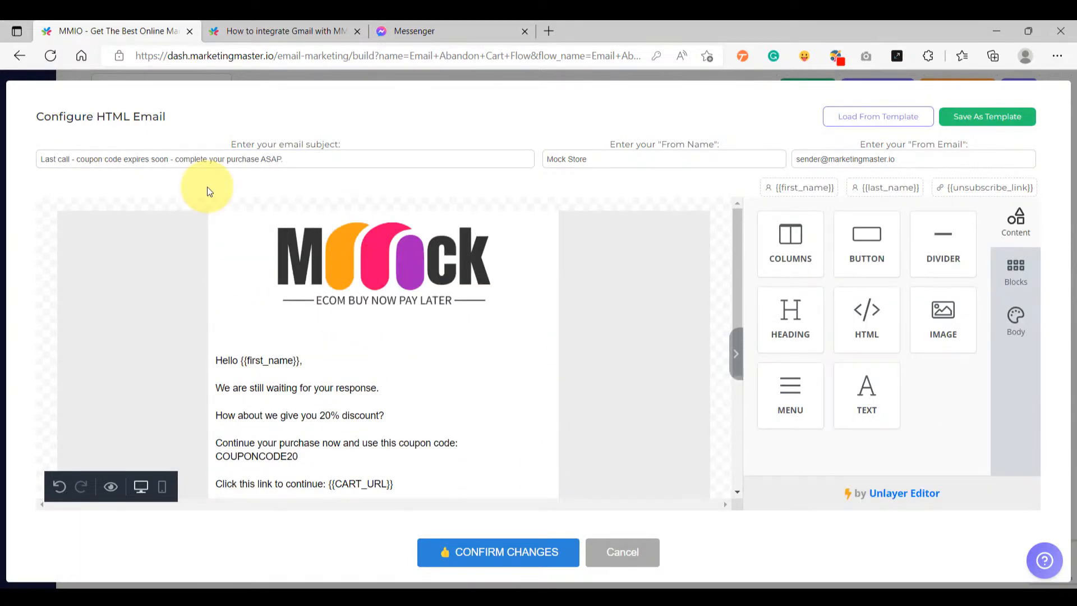
left_click(325, 160)
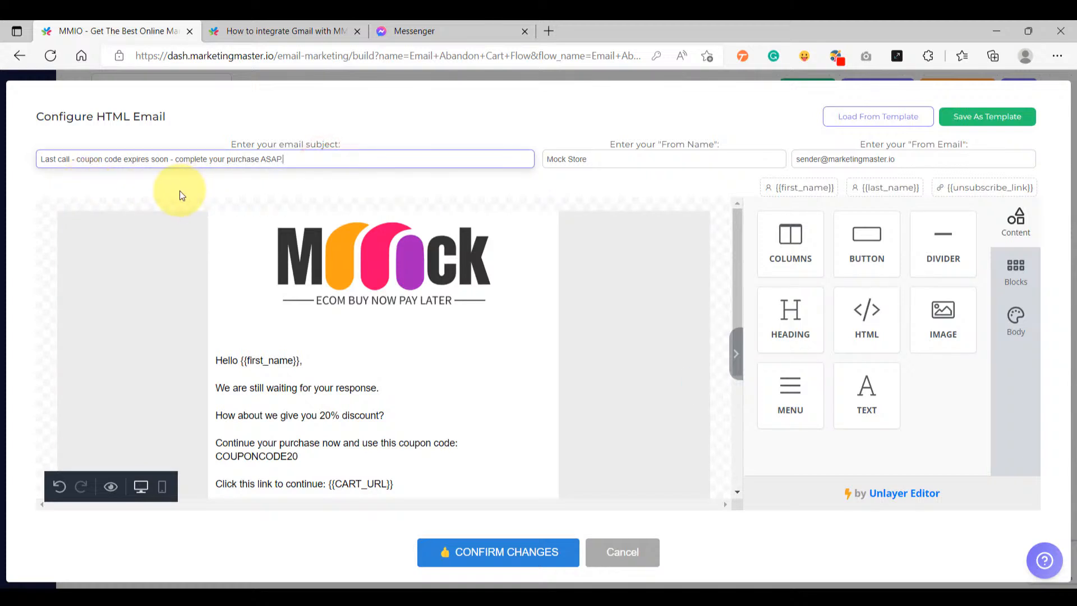
left_click(469, 552)
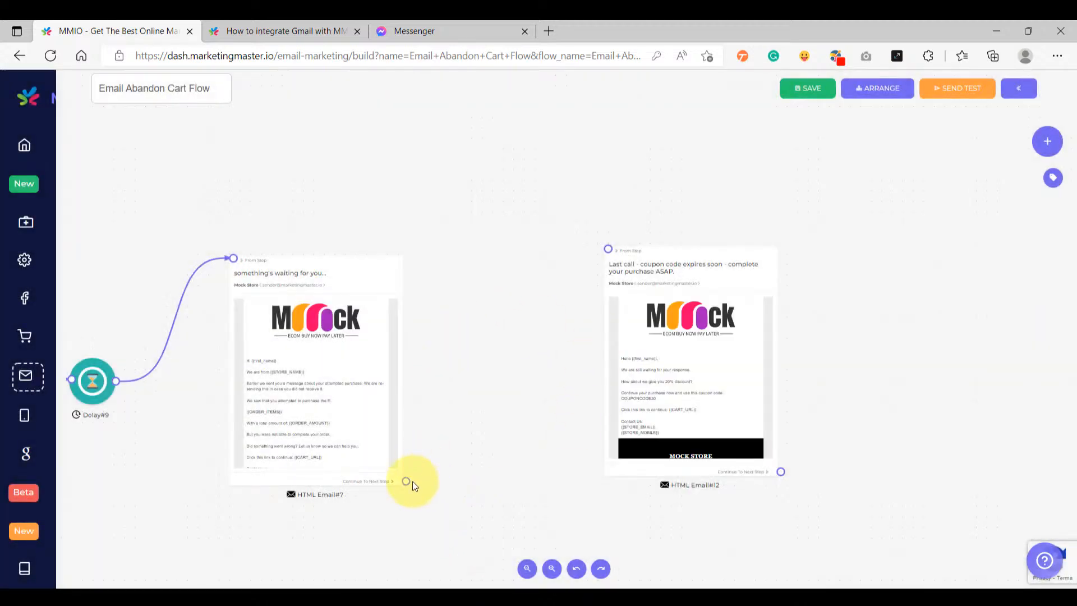
- Add a 3-hour delay after the third email and connect its output to the "Last call" email
left_click_drag(406, 481, 476, 371)
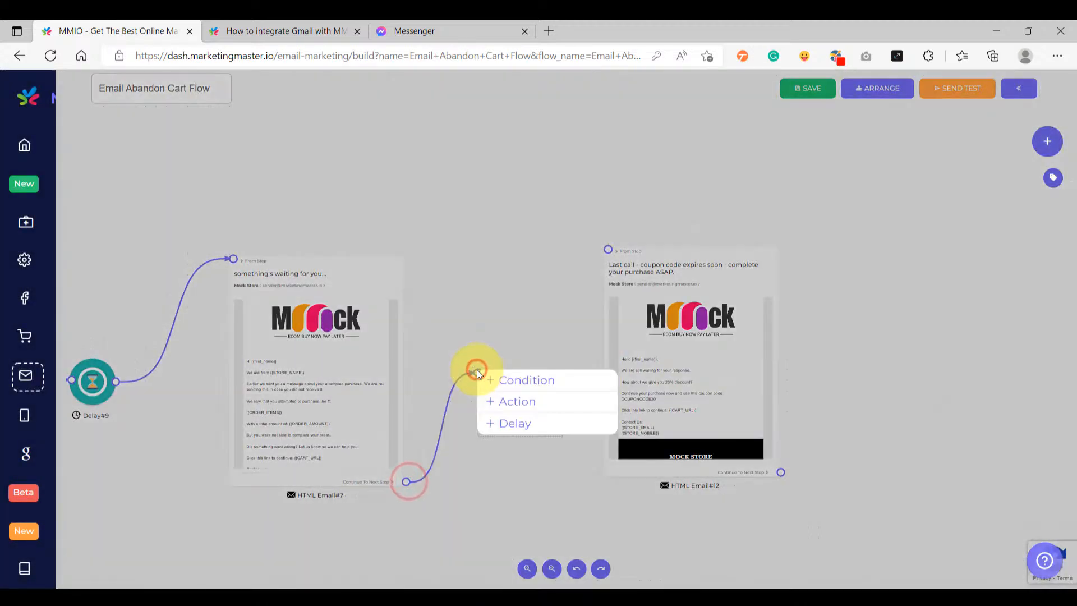
left_click(511, 435)
left_click(497, 370)
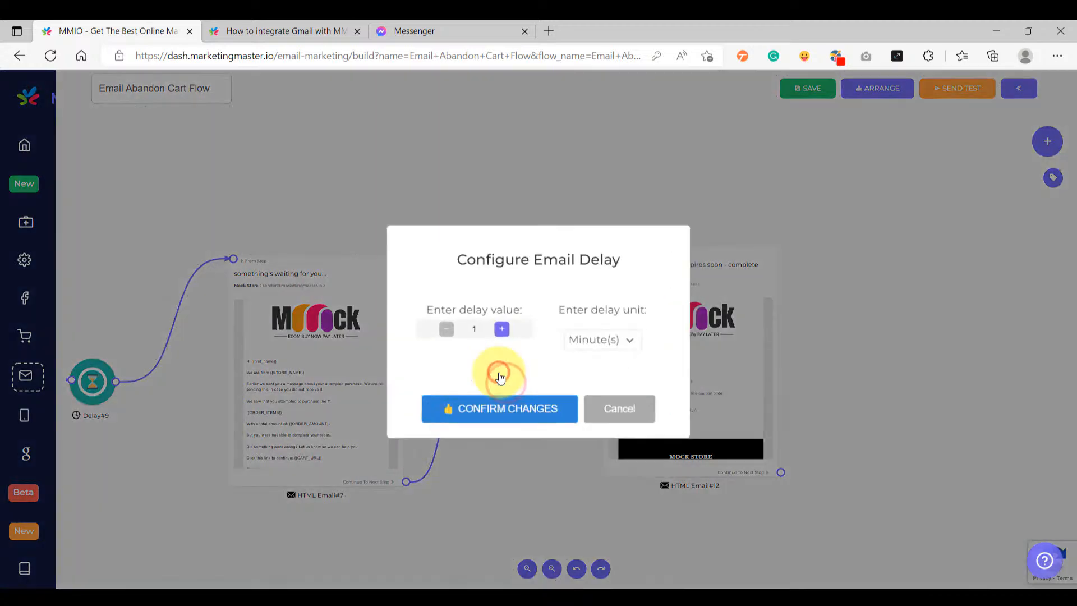
left_click(494, 332)
left_click(499, 330)
left_click(599, 339)
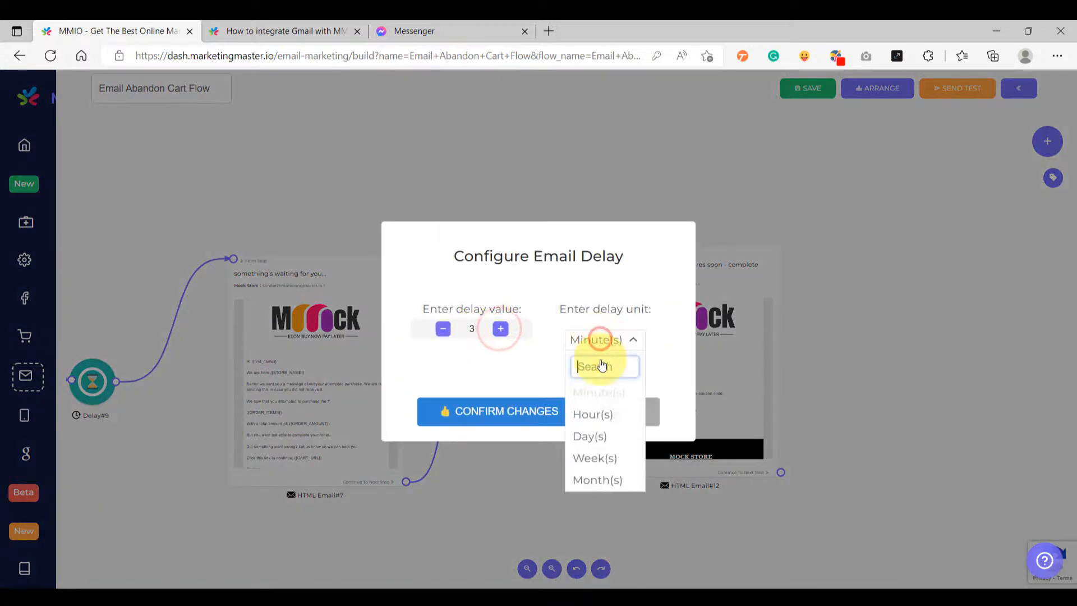
left_click(592, 413)
left_click(524, 413)
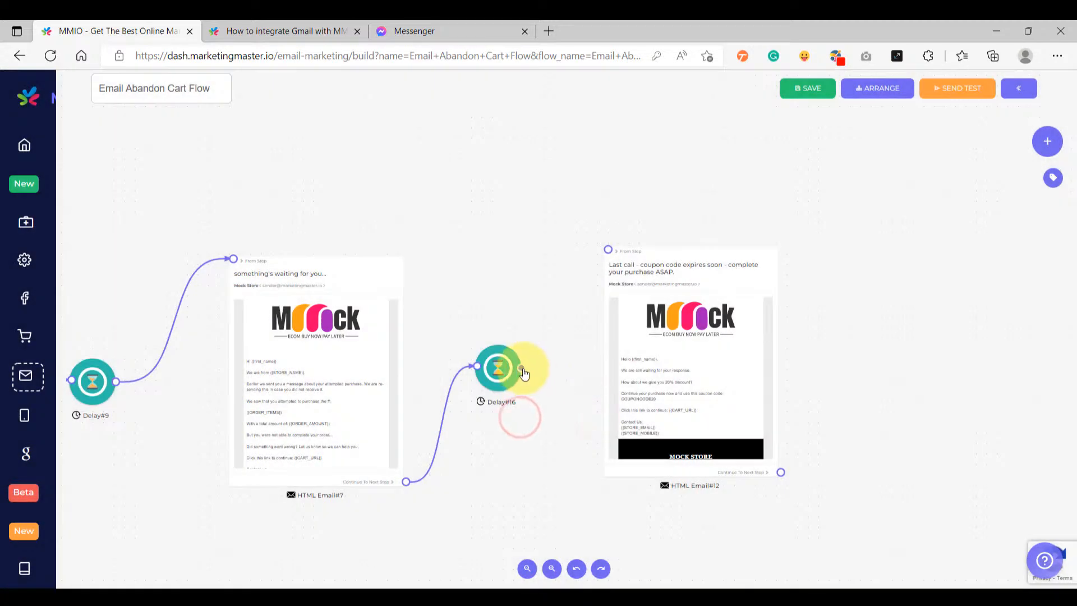
left_click(611, 251)
left_click_drag(682, 255, 690, 269)
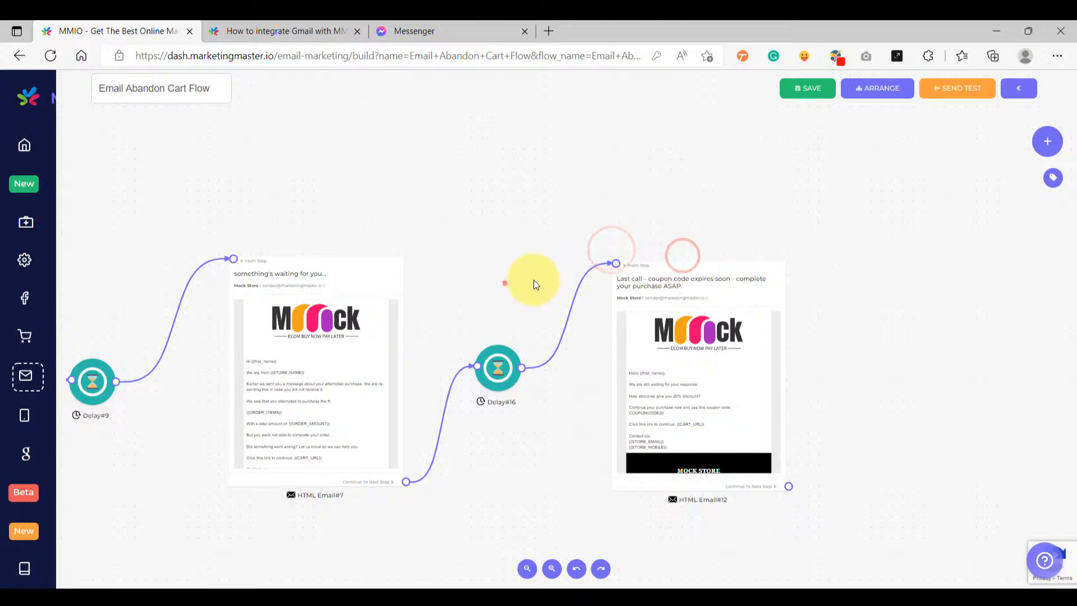
- Review the subjects, body texts and delays of the emails along the flow, from the first email to the last call
left_click_drag(504, 283, 566, 191)
scroll(531, 398, "up", 1)
scroll(531, 398, "down", 3)
left_click_drag(356, 420, 572, 437)
left_click_drag(472, 437, 488, 460)
scroll(435, 372, "up", 7)
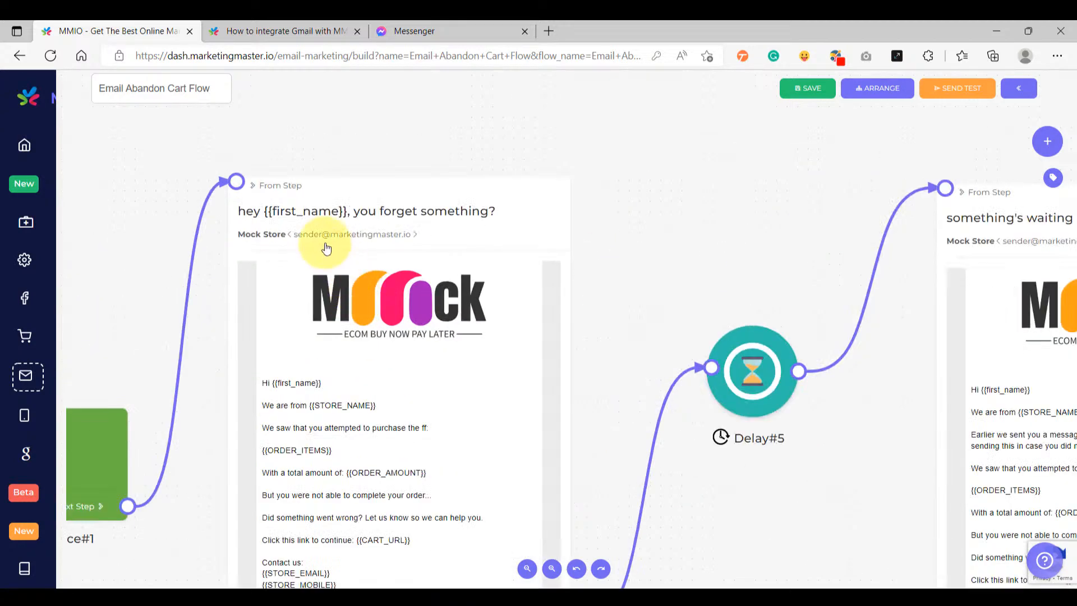
scroll(393, 225, "down", 5)
left_click_drag(641, 175, 370, 164)
left_click_drag(598, 209, 584, 209)
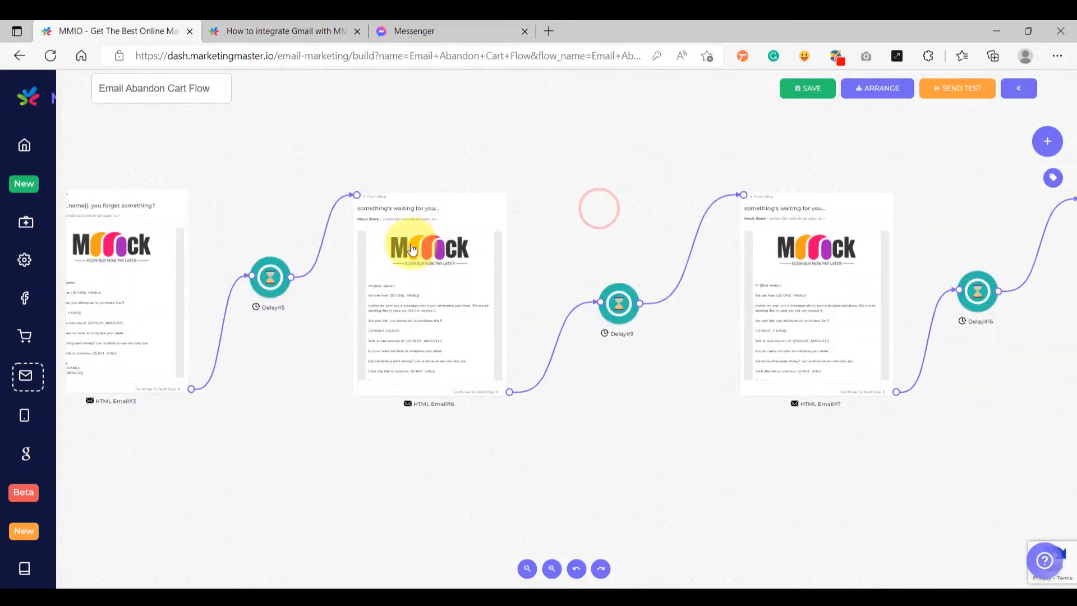
scroll(412, 241, "up", 5)
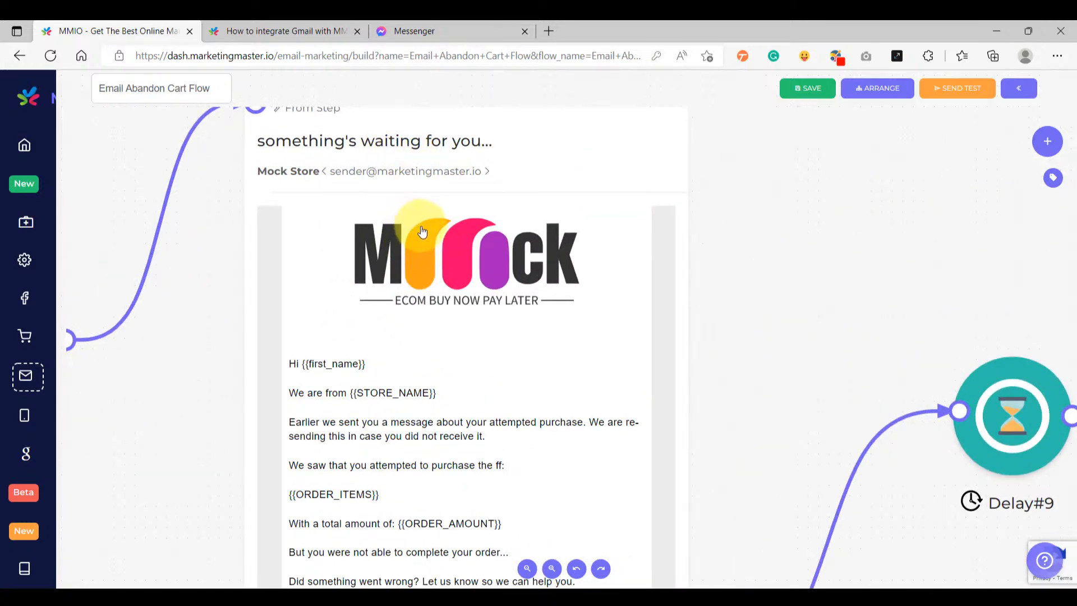
scroll(423, 229, "down", 5)
left_click_drag(683, 175, 390, 179)
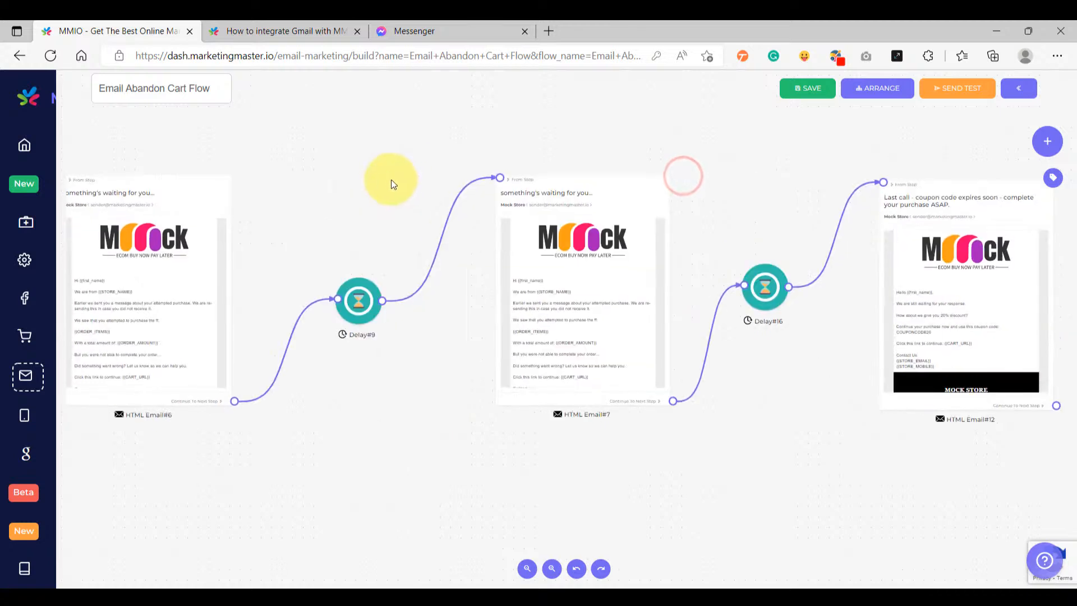
left_click_drag(454, 181, 379, 182)
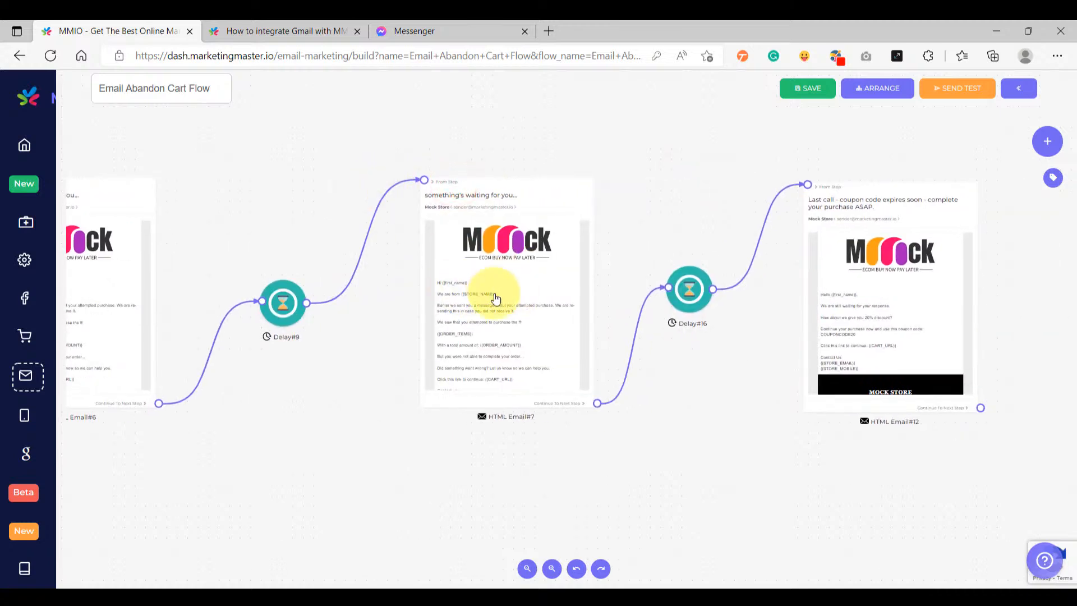
scroll(510, 298, "up", 1)
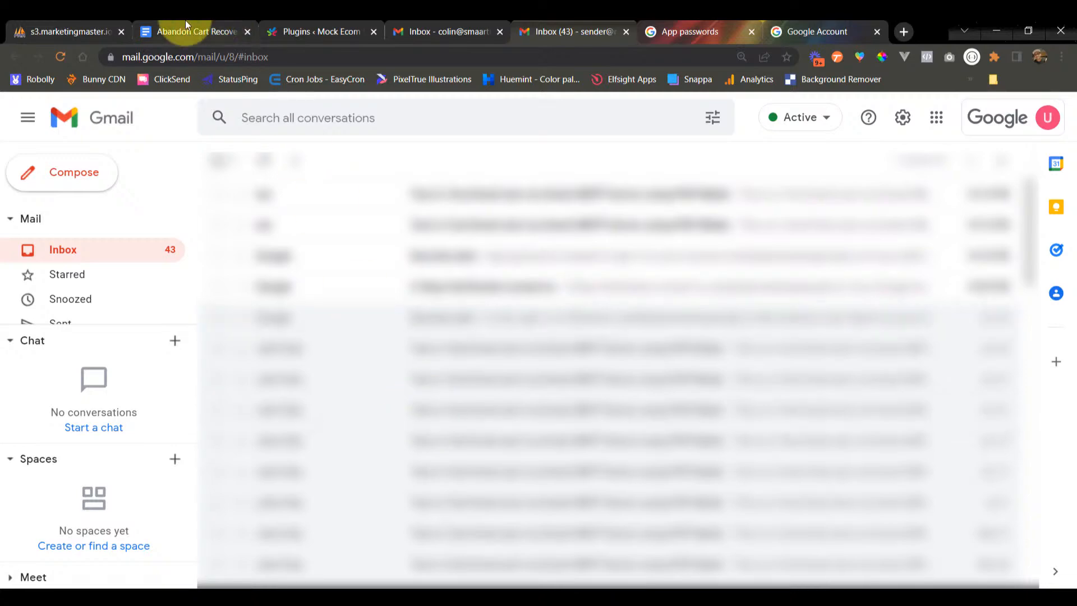
- Copy the last-offer script from the Google Docs scripts template and use it to replace the "Last call" email's body text
left_click(182, 31)
scroll(431, 308, "up", 5)
left_click(296, 322)
scroll(399, 477, "down", 5)
left_click_drag(393, 491, 295, 315)
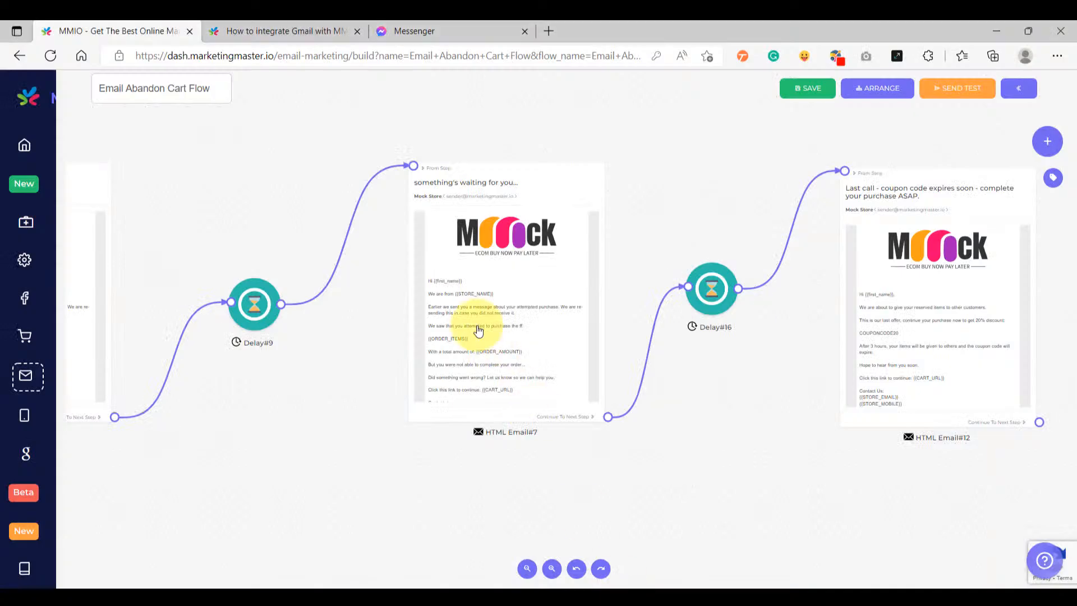
- Open the third email and replace its body with the script offering a 20% discount with COUPONCODE20
left_click(476, 329)
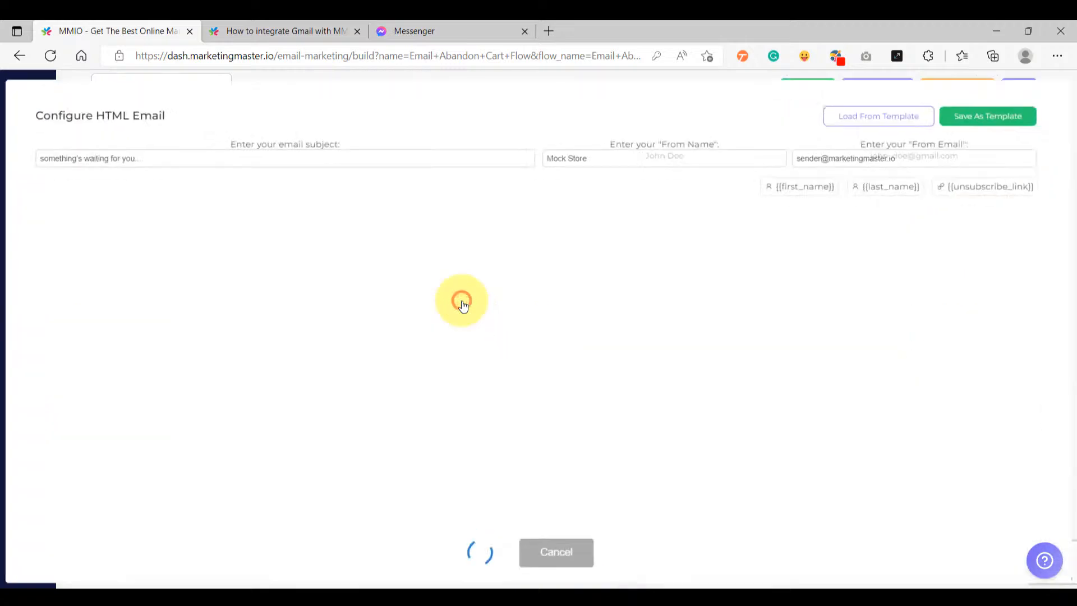
left_click(625, 552)
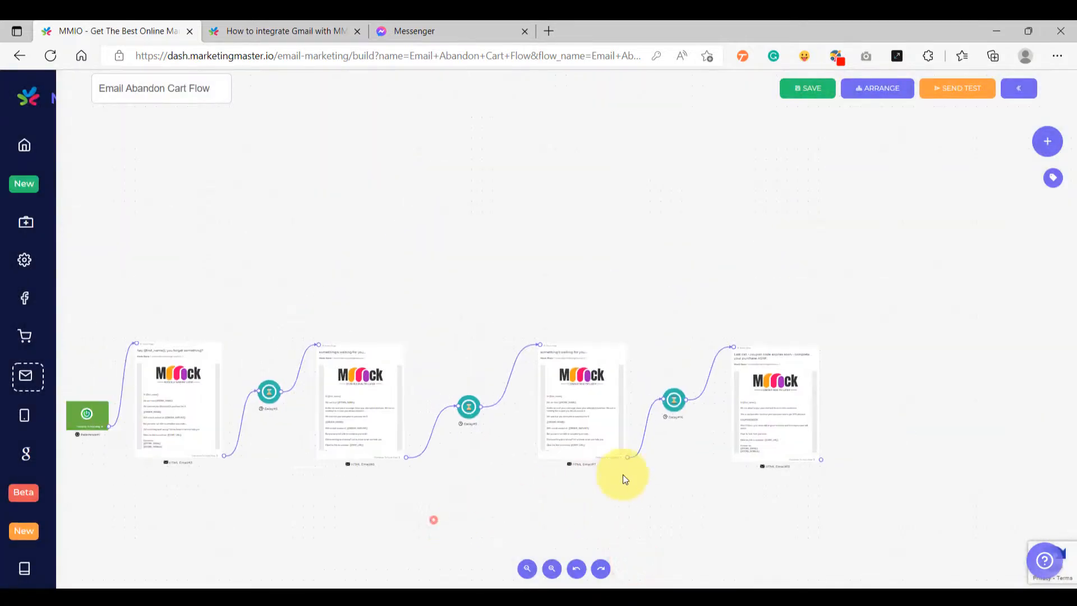
left_click_drag(652, 544, 433, 519)
scroll(611, 342, "up", 5)
left_click(497, 323)
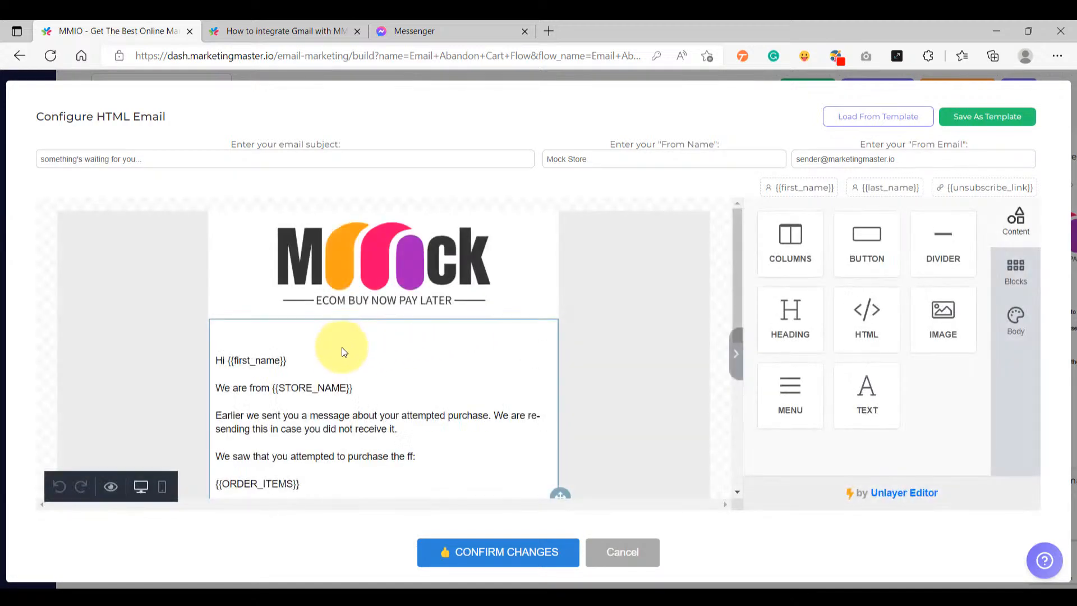
left_click(312, 383)
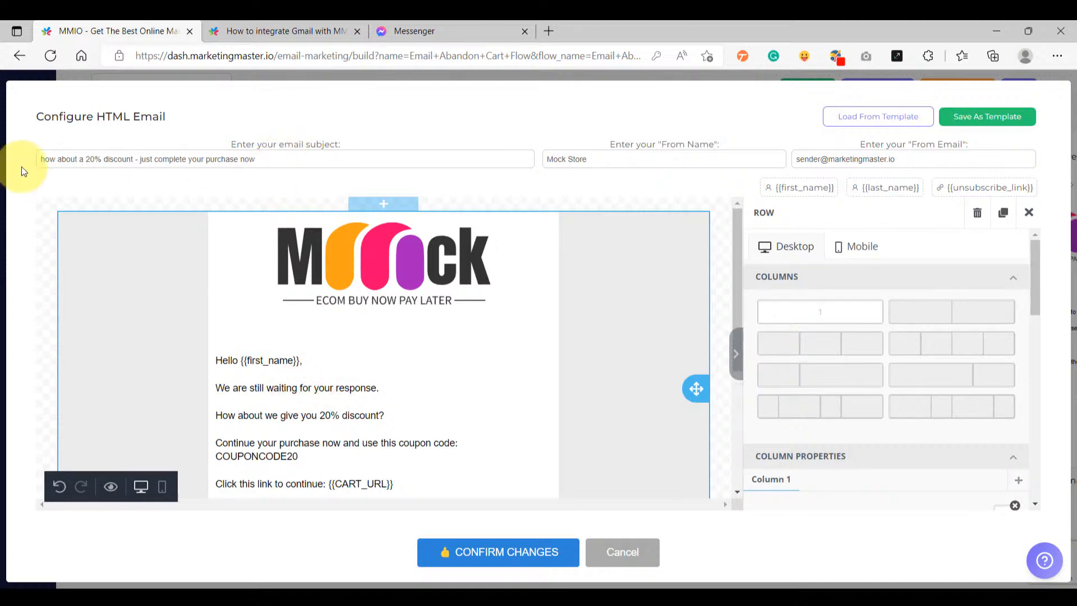
- Set the third email's subject to "how about a 20% discount? Just complete your purchase now" and confirm the changes
left_click(135, 159)
type("?")
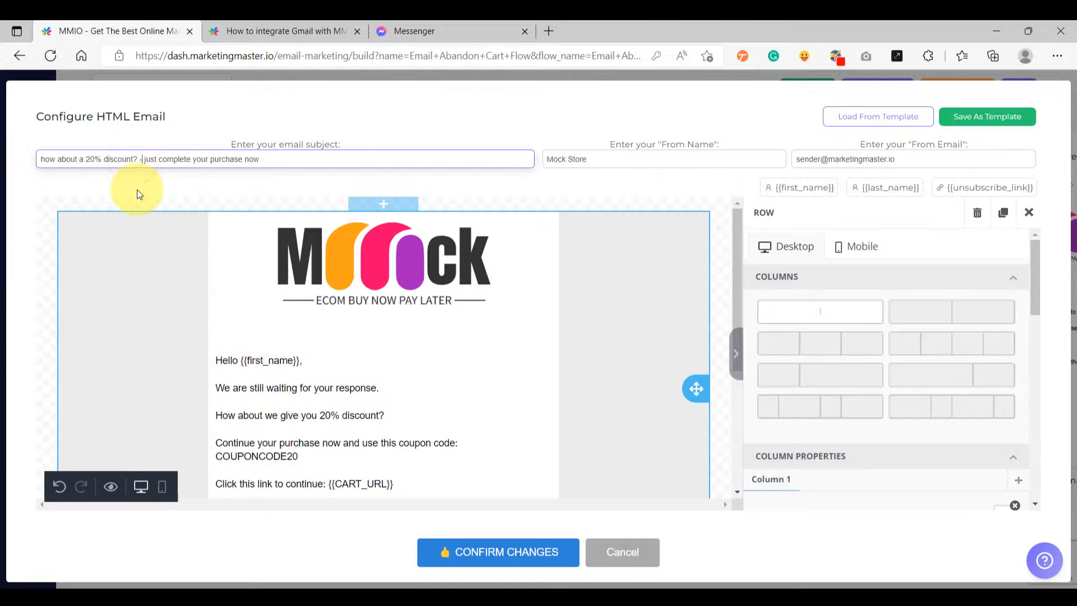
key("BackSpace")
key("BackSpace")
key("Delete")
type("J")
left_click(482, 553)
scroll(513, 375, "down", 3)
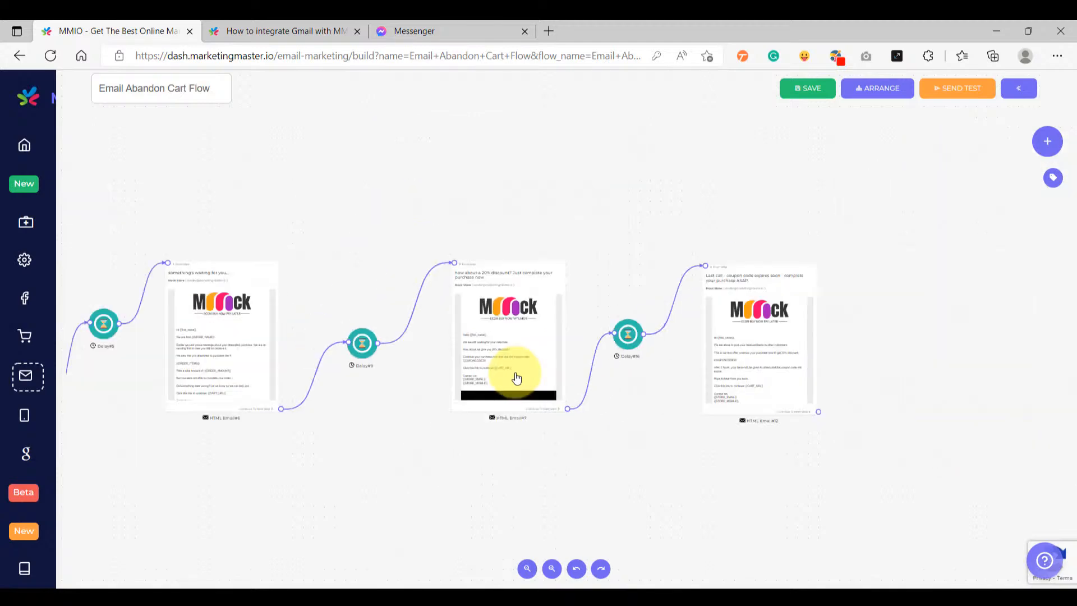
- Review the subjects and body texts of the emails along the flow, from the first reminder to the last call
left_click_drag(343, 448, 699, 452)
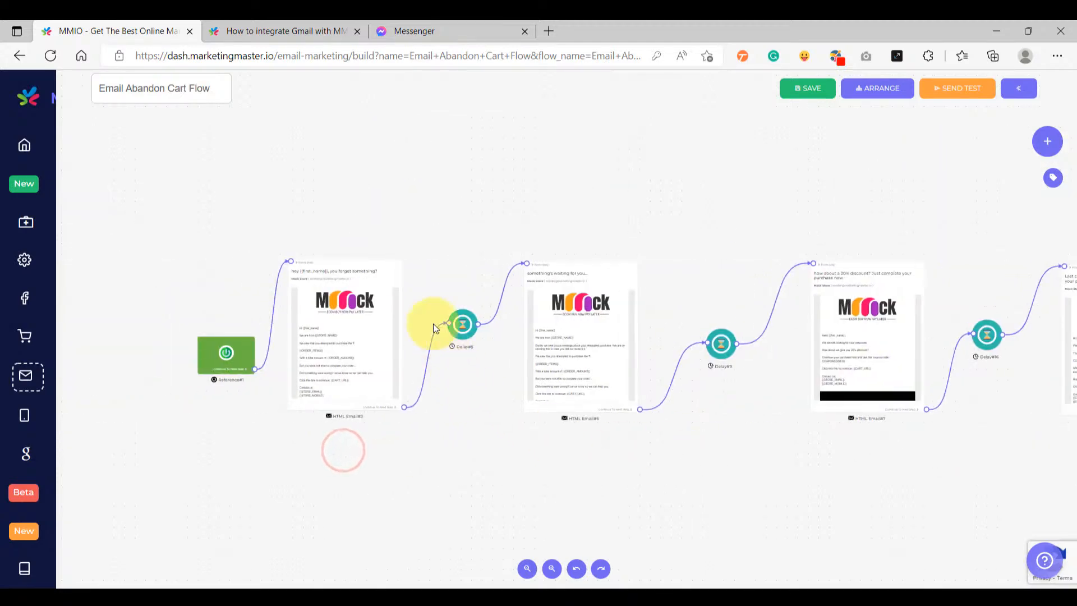
scroll(328, 282, "up", 3)
scroll(327, 282, "up", 3)
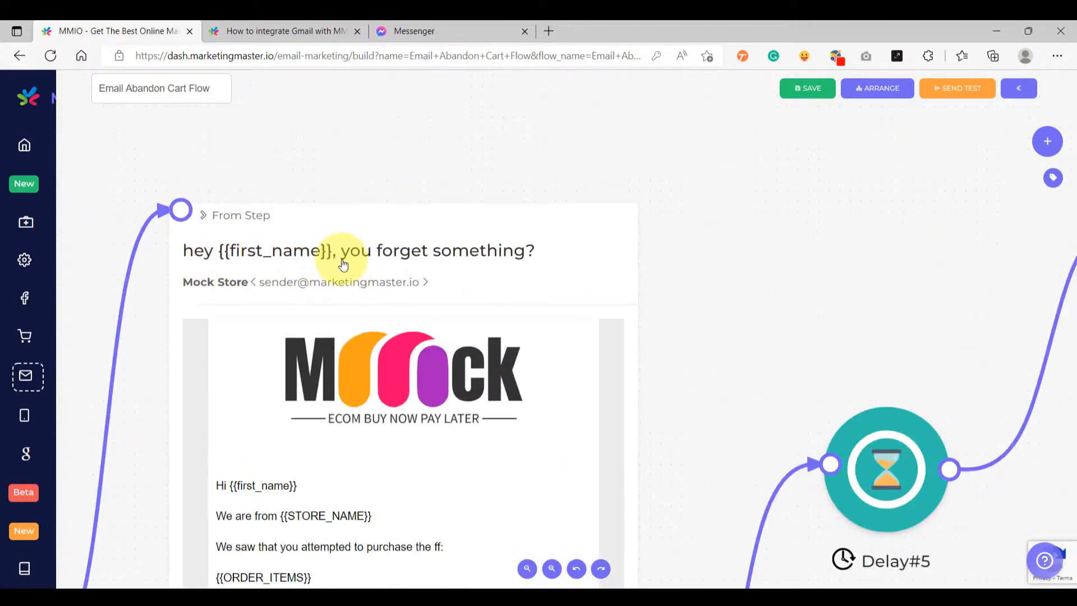
scroll(359, 259, "down", 3)
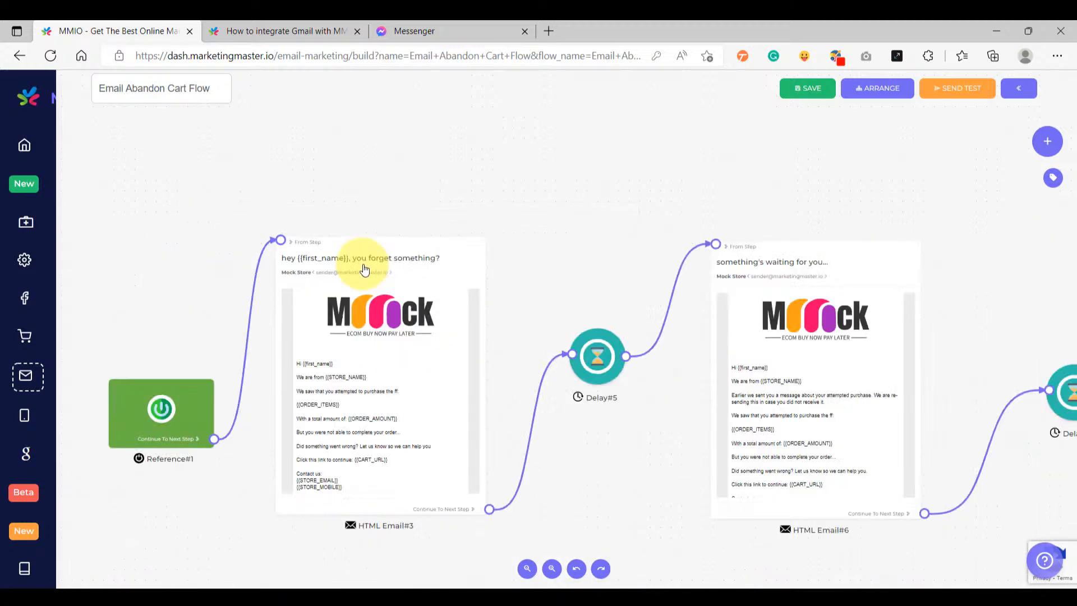
scroll(445, 228, "up", 2)
scroll(459, 238, "down", 4)
scroll(459, 239, "down", 2)
left_click_drag(634, 195, 431, 199)
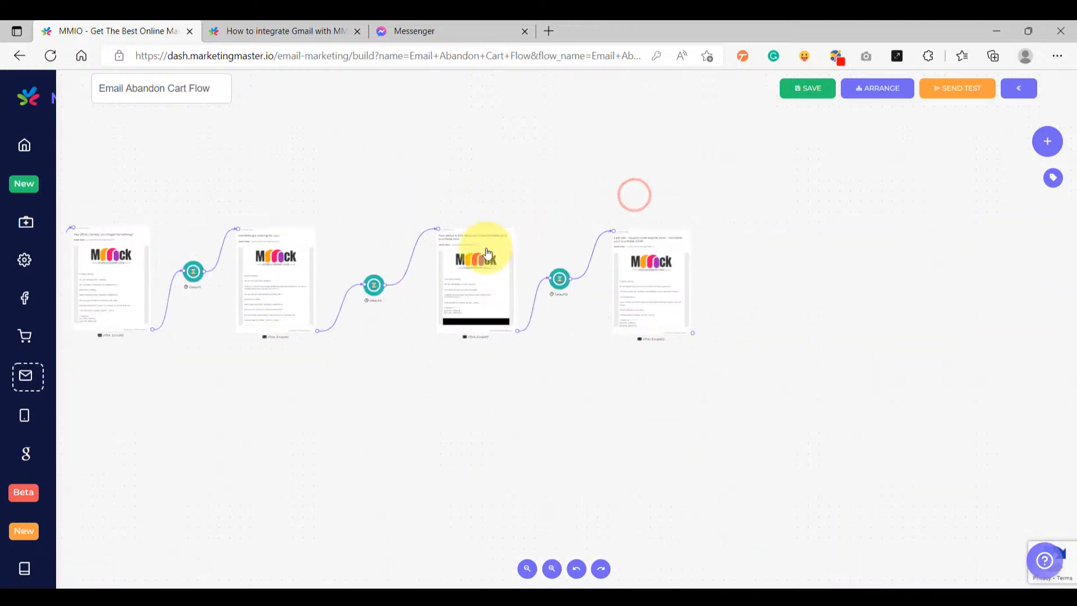
scroll(479, 245, "up", 5)
scroll(472, 250, "up", 1)
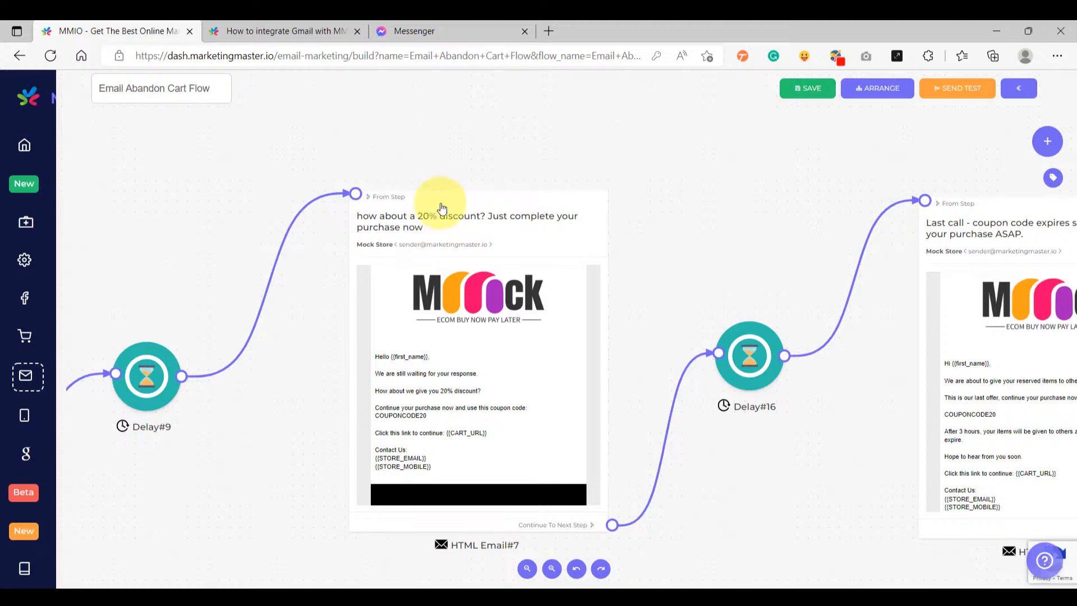
scroll(455, 239, "down", 2)
left_click_drag(787, 168, 382, 185)
scroll(533, 233, "up", 2)
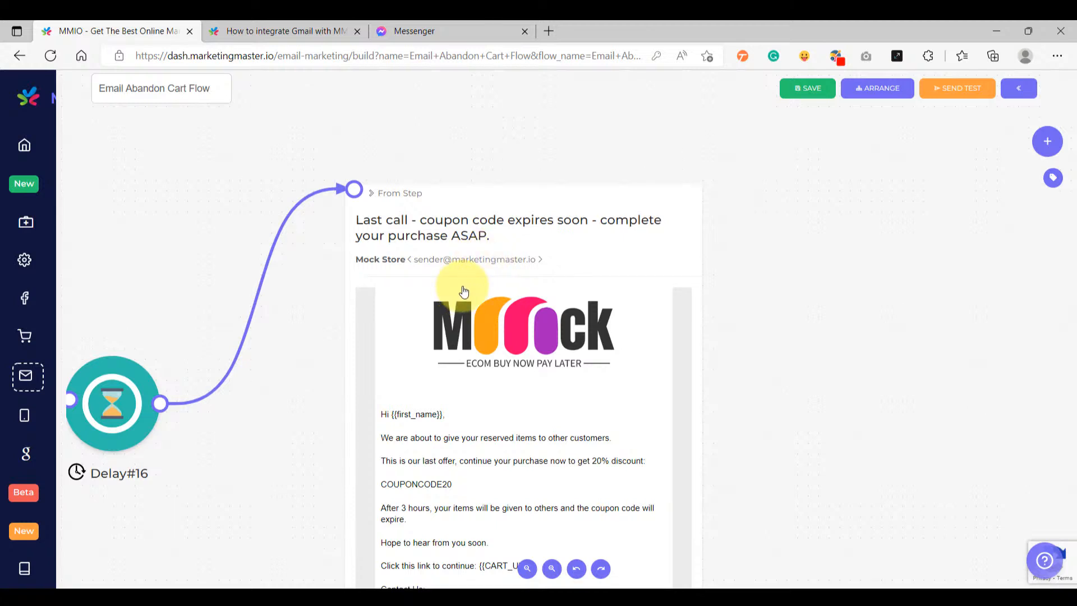
scroll(460, 289, "down", 5)
left_click(356, 382)
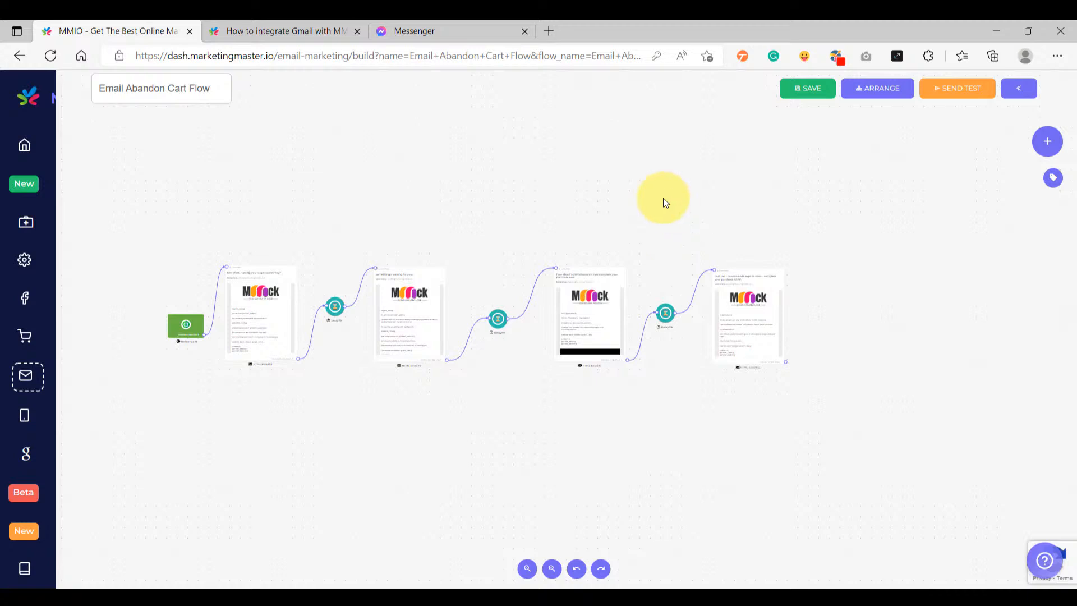
- Save the abandoned cart email flow and return to the email flow dashboard
left_click(816, 95)
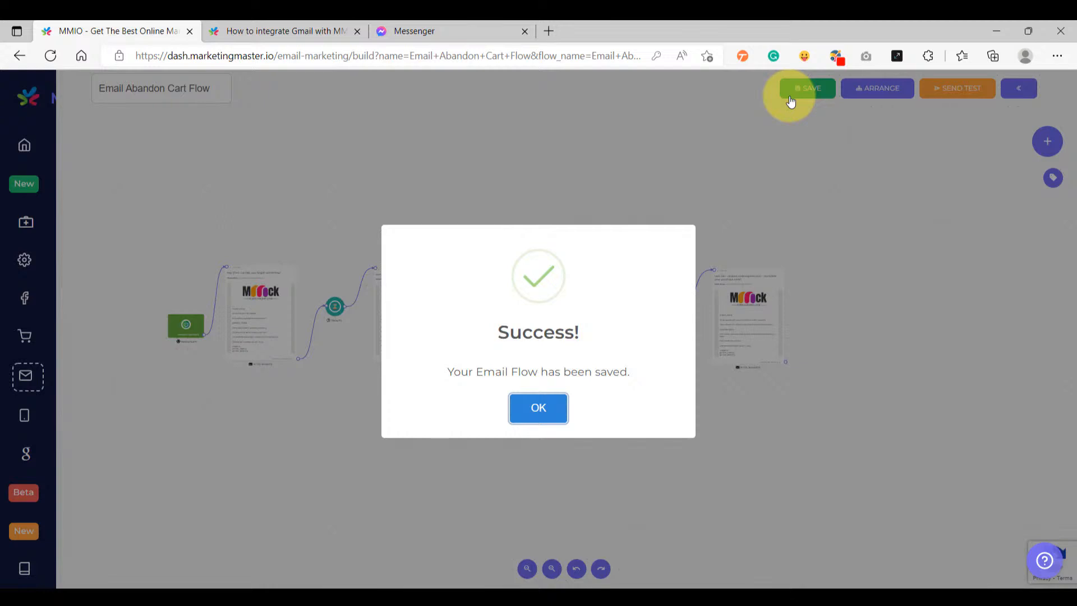
left_click(547, 418)
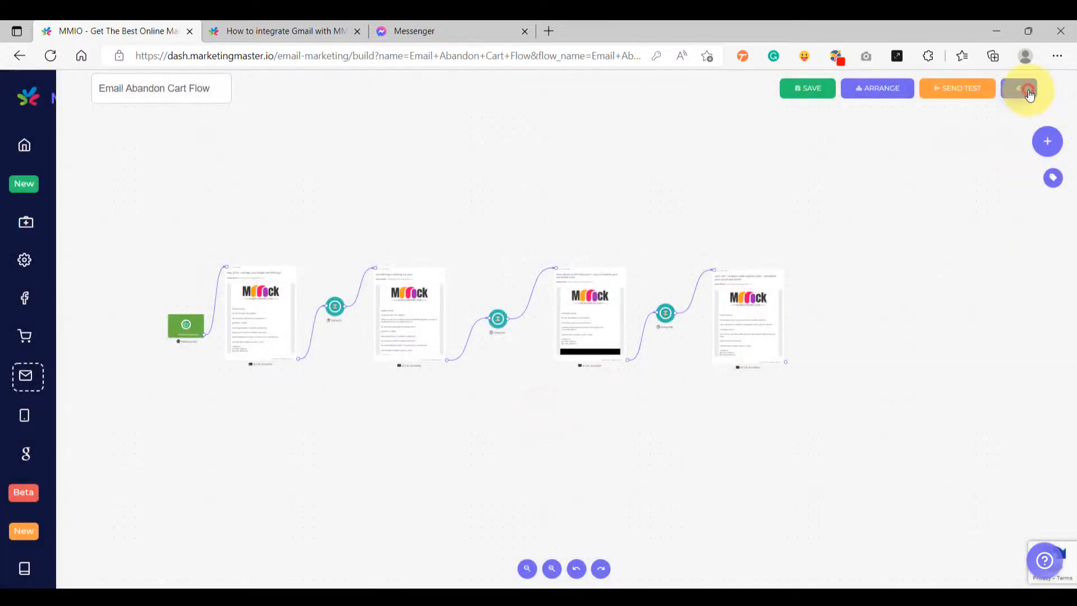
left_click(1019, 89)
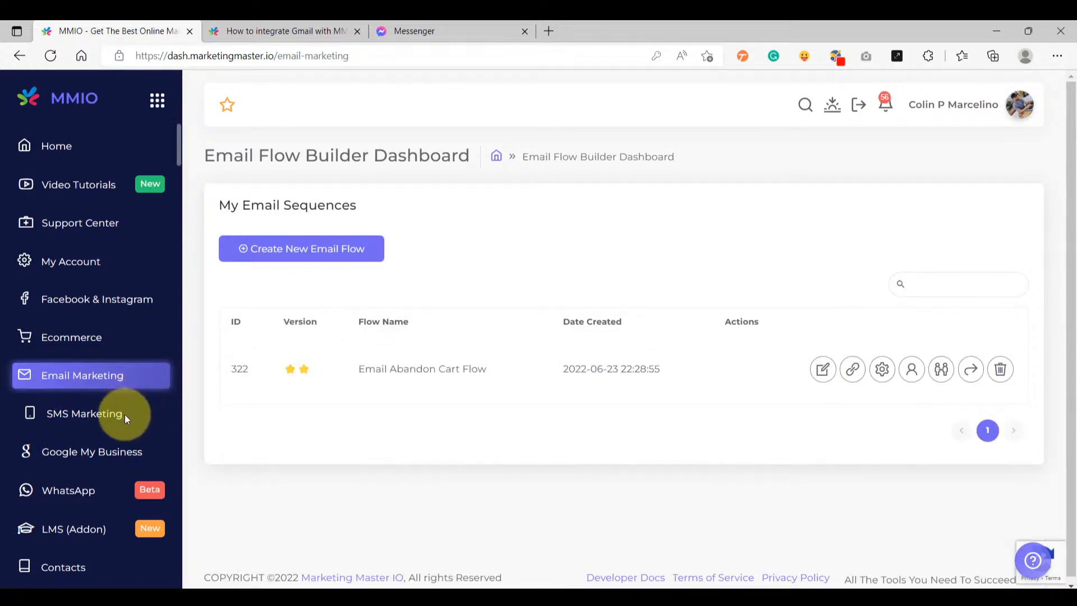
- Open the Contact Books page in the contacts section
scroll(126, 415, "down", 3)
left_click(98, 431)
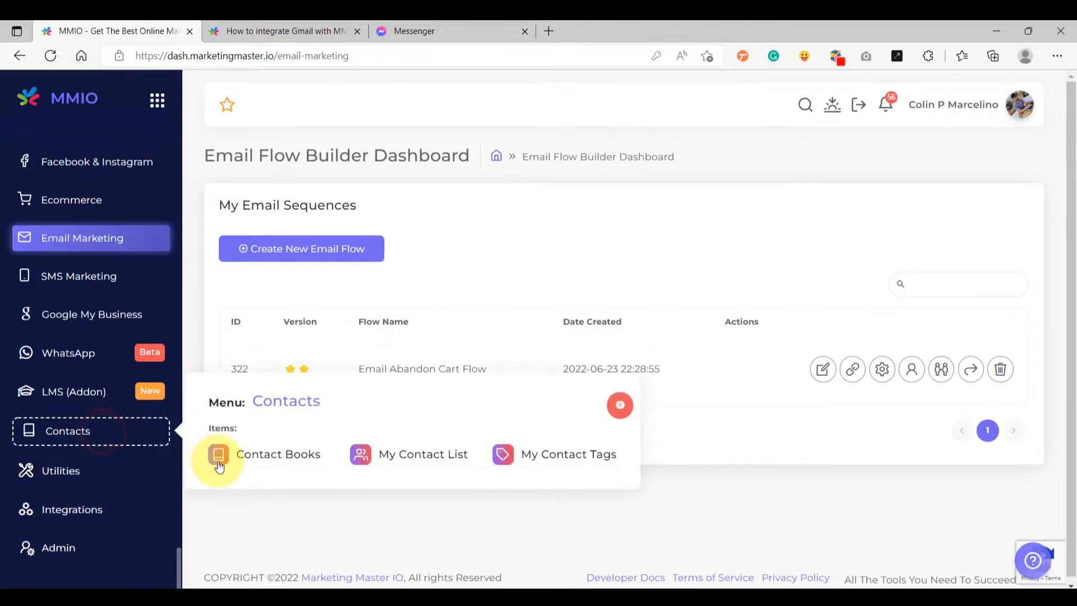
left_click(252, 460)
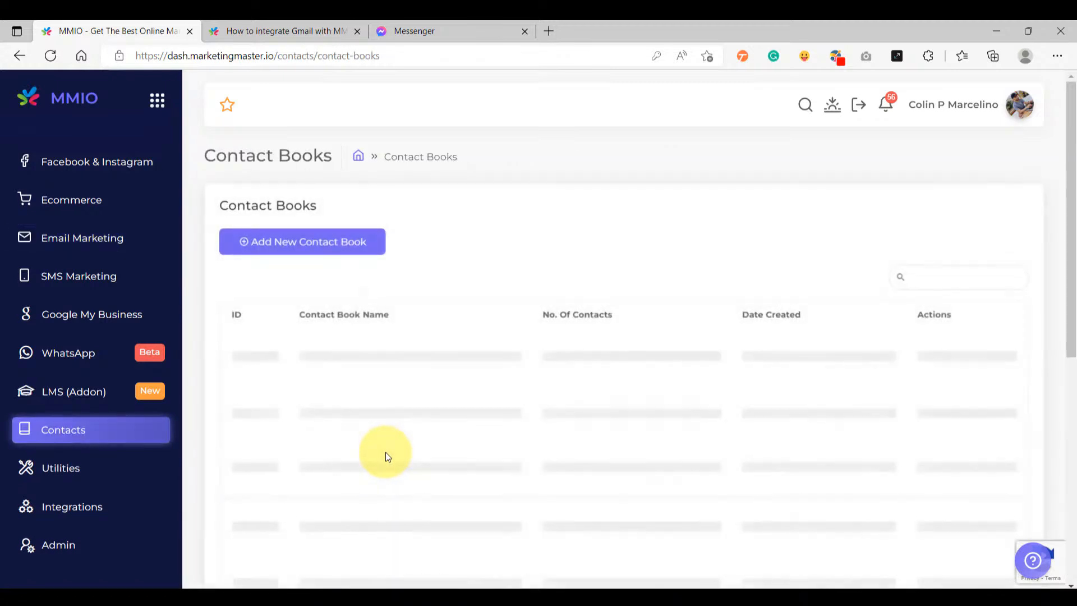
- Add a new contact book named "Mock Store Customers" and submit it
left_click(344, 252)
left_click(868, 171)
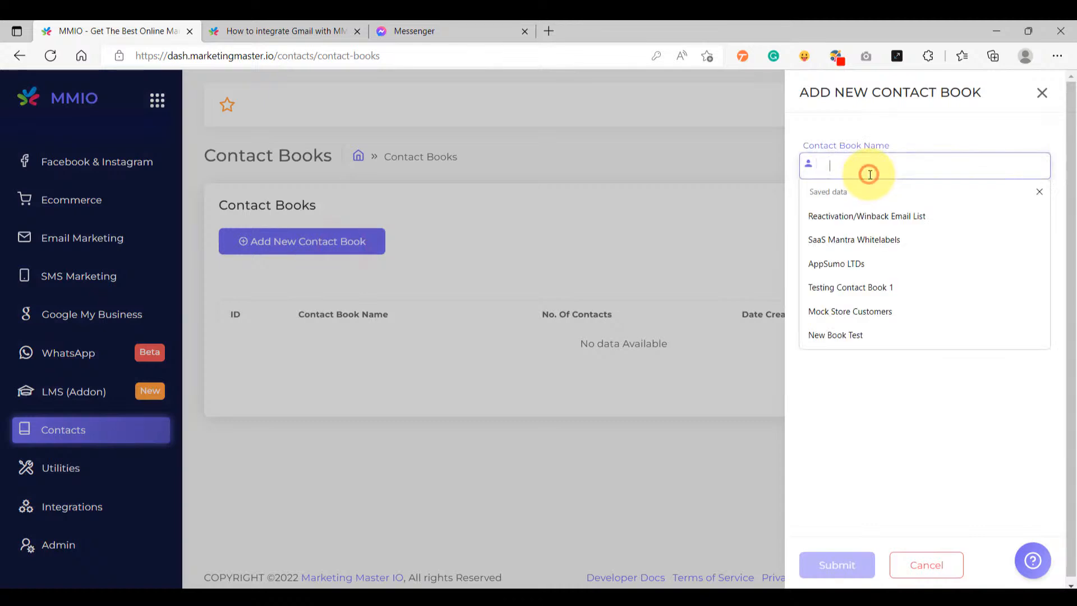
type("M")
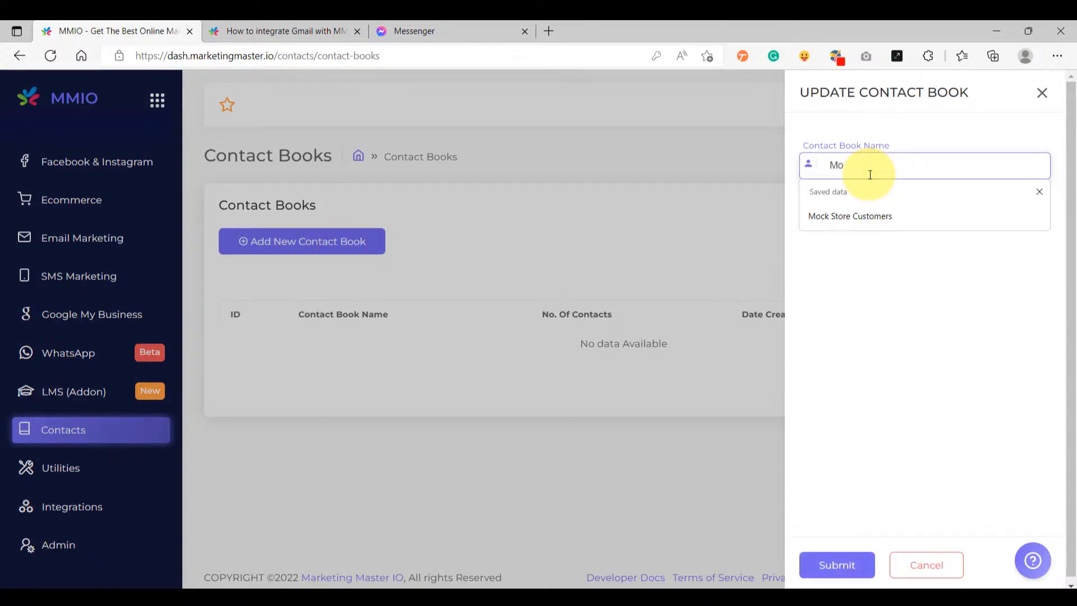
type("o")
key("Down")
key("Return")
left_click_drag(977, 173, 751, 163)
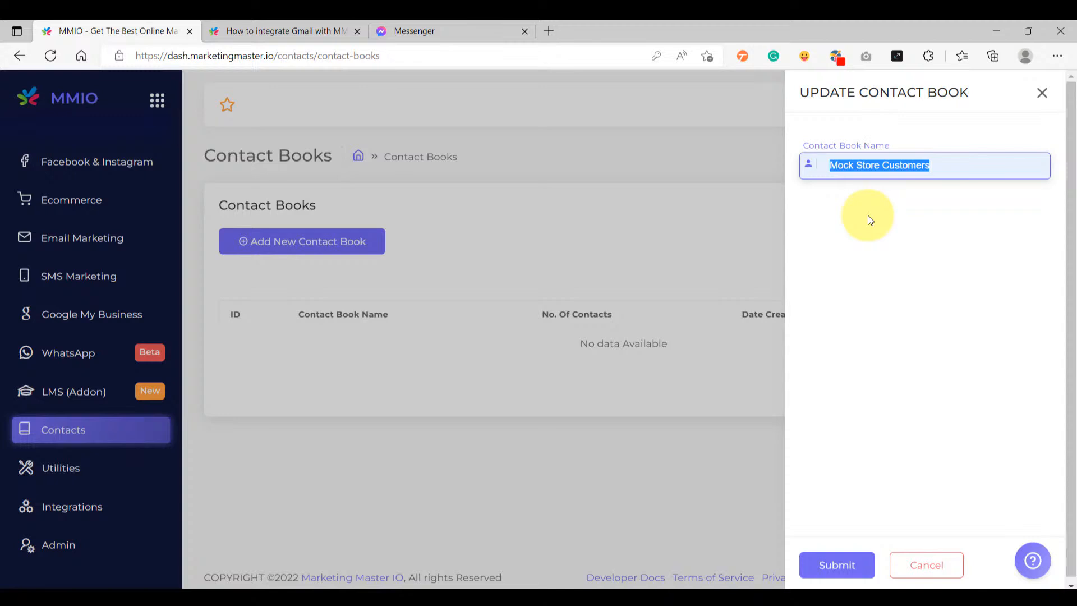
left_click(828, 559)
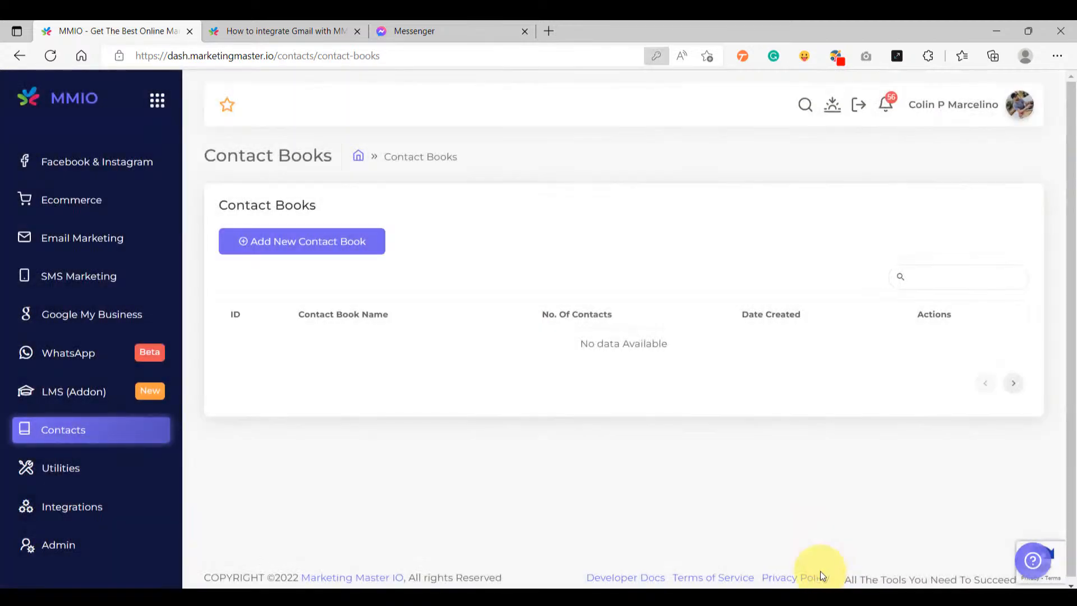
left_click(714, 77)
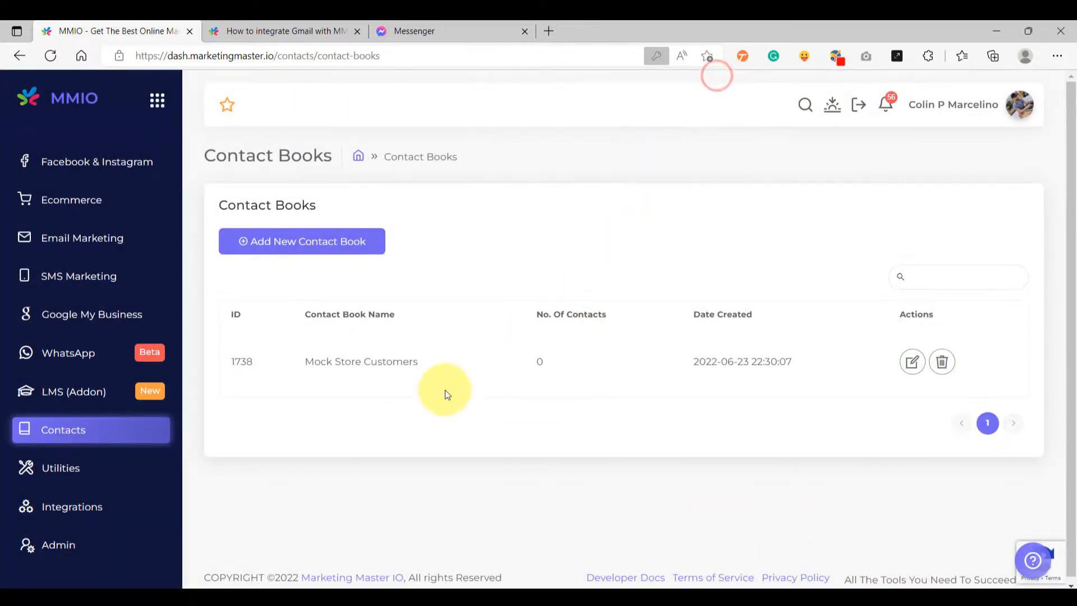
left_click_drag(447, 372, 305, 384)
left_click(375, 444)
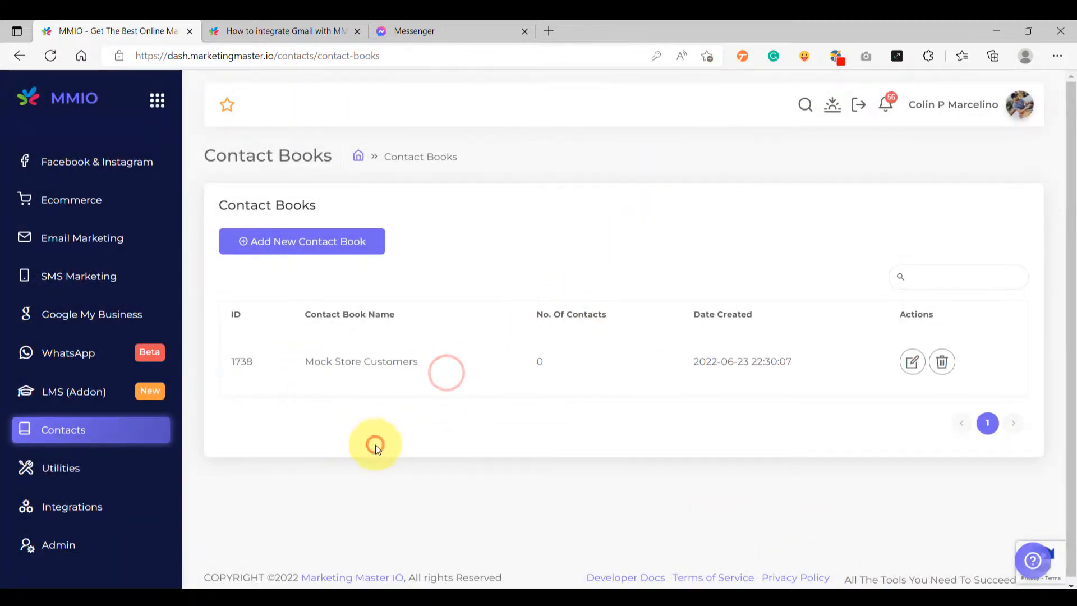
- Select Mock Ecom Store in the ecommerce section and open its store information for editing
scroll(90, 408, "up", 3)
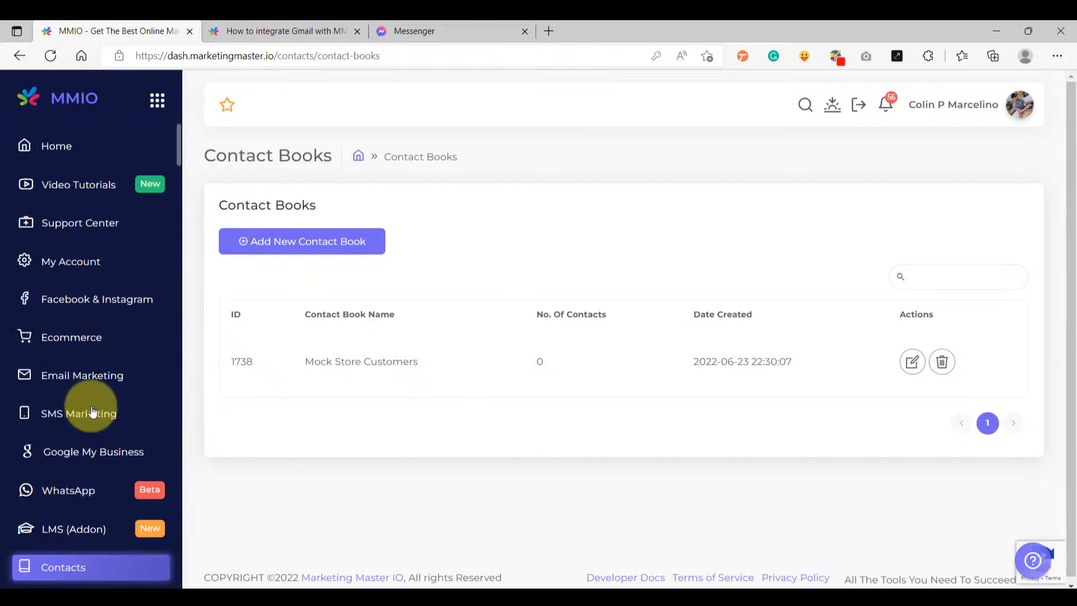
left_click(86, 339)
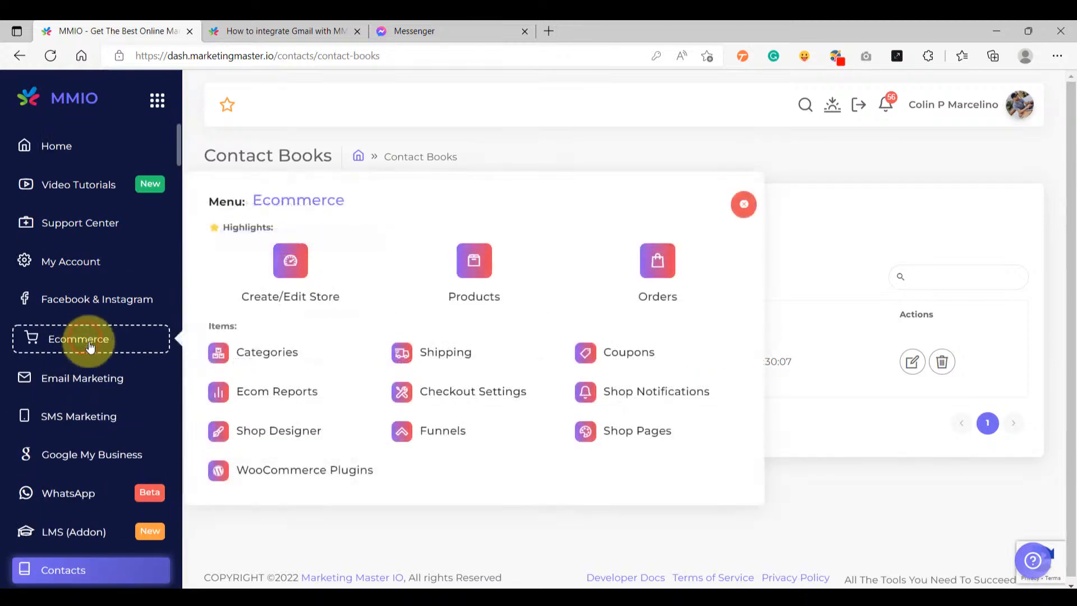
left_click(291, 274)
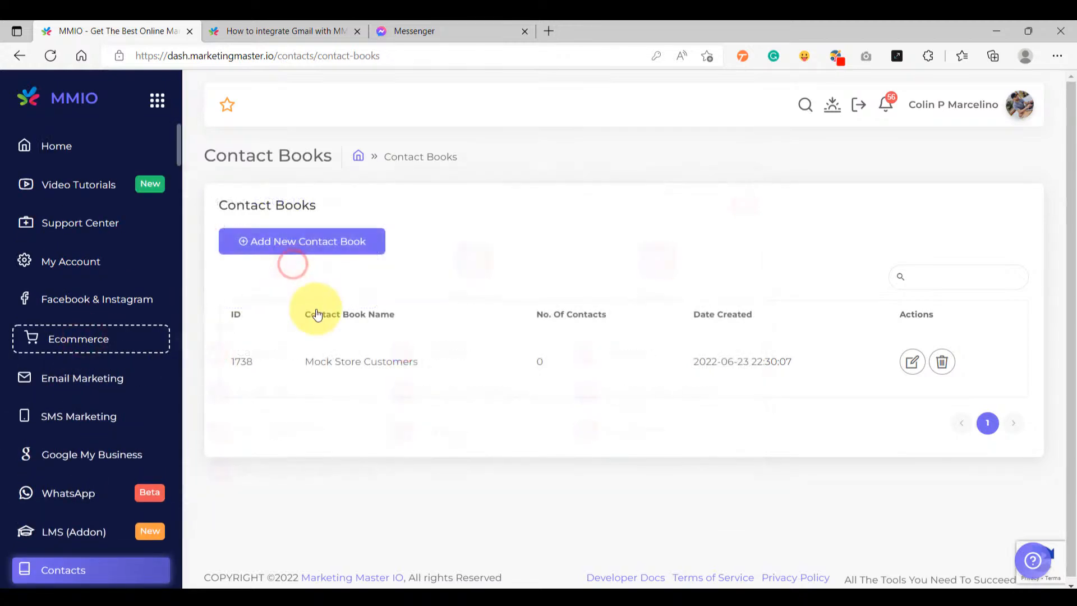
left_click(380, 228)
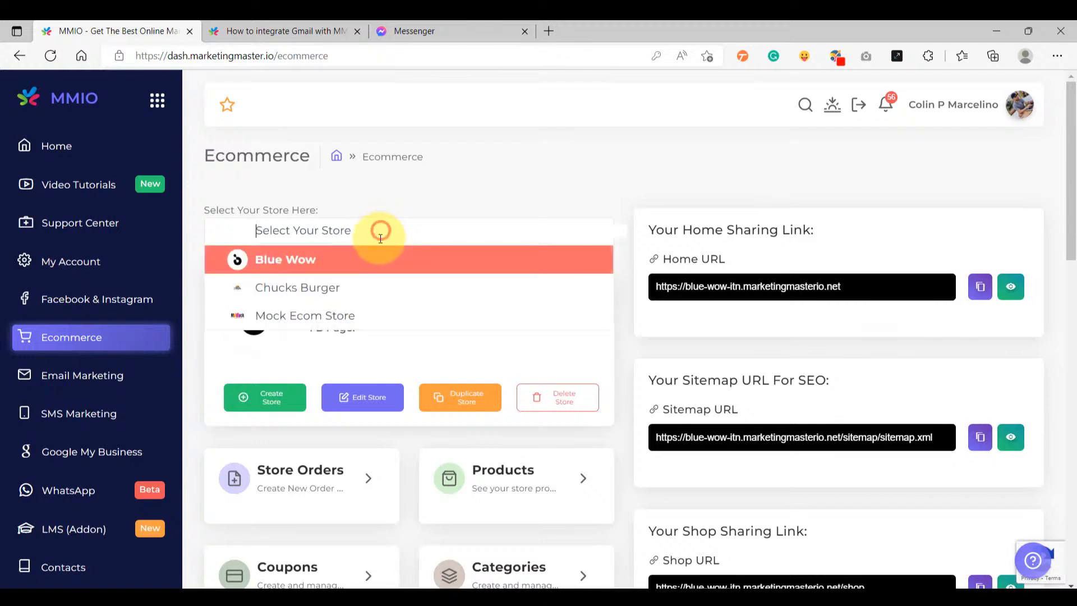
left_click(348, 316)
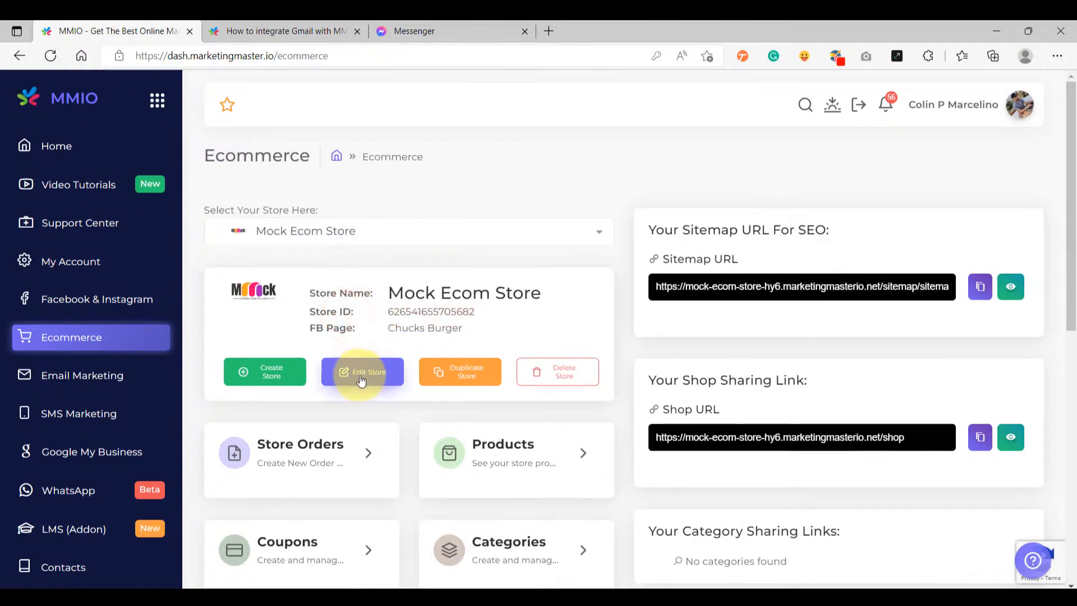
left_click(361, 379)
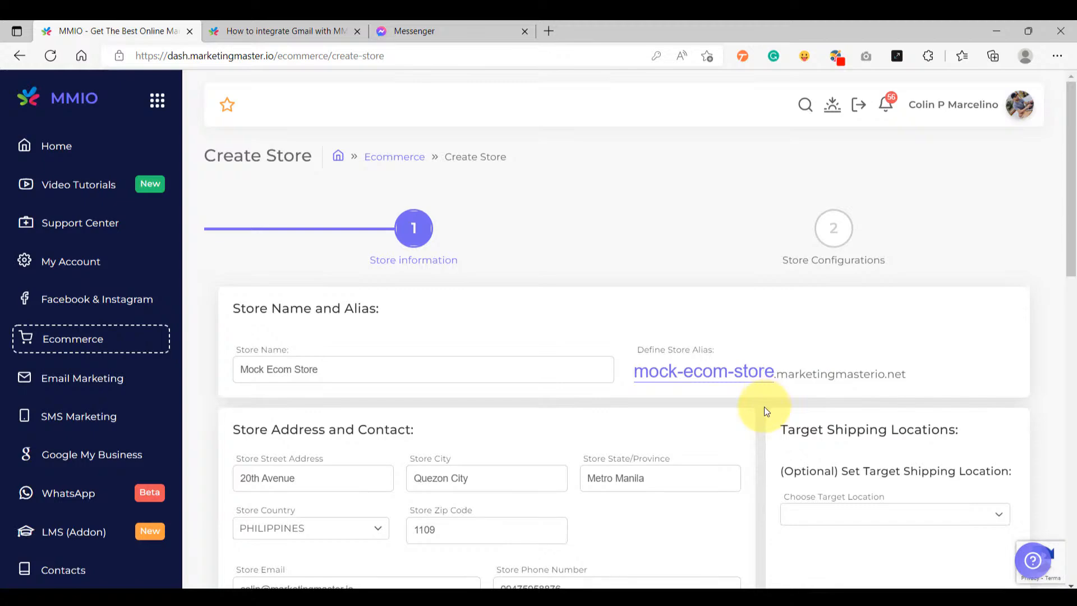
- Set the store to save customer emails to the "Mock Store Customers" contact book and save the store configuration
scroll(764, 406, "down", 10)
scroll(762, 409, "down", 4)
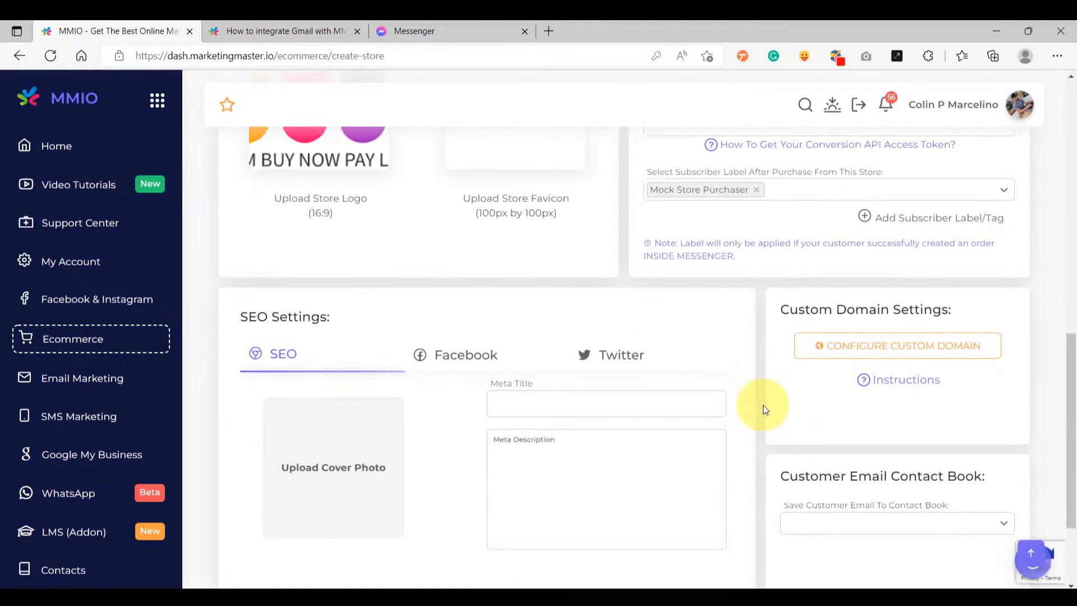
left_click(779, 334)
left_click_drag(794, 333, 997, 332)
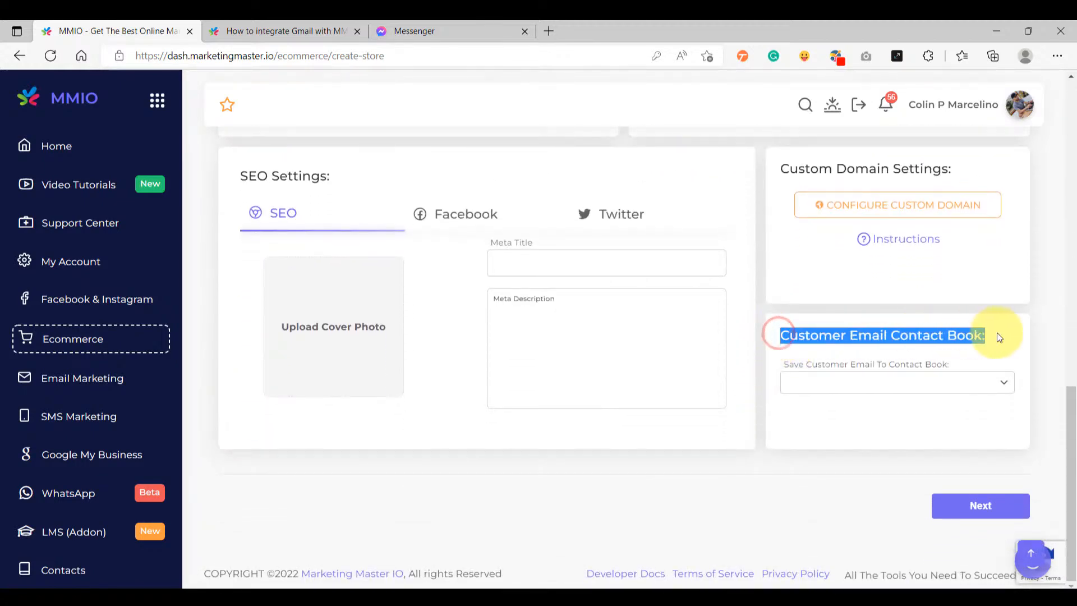
left_click(934, 353)
left_click(836, 380)
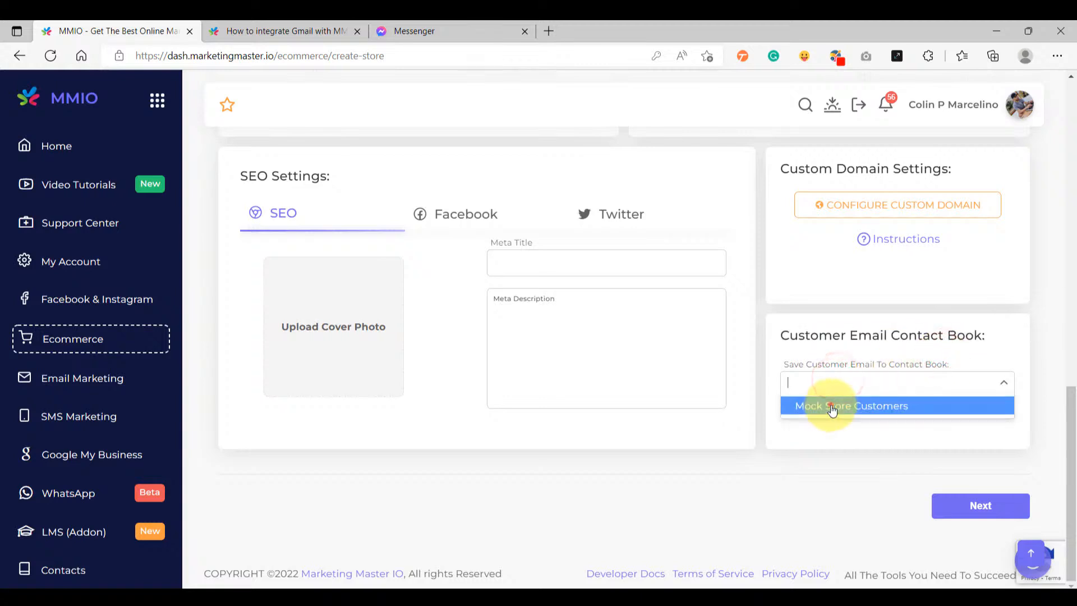
left_click(833, 409)
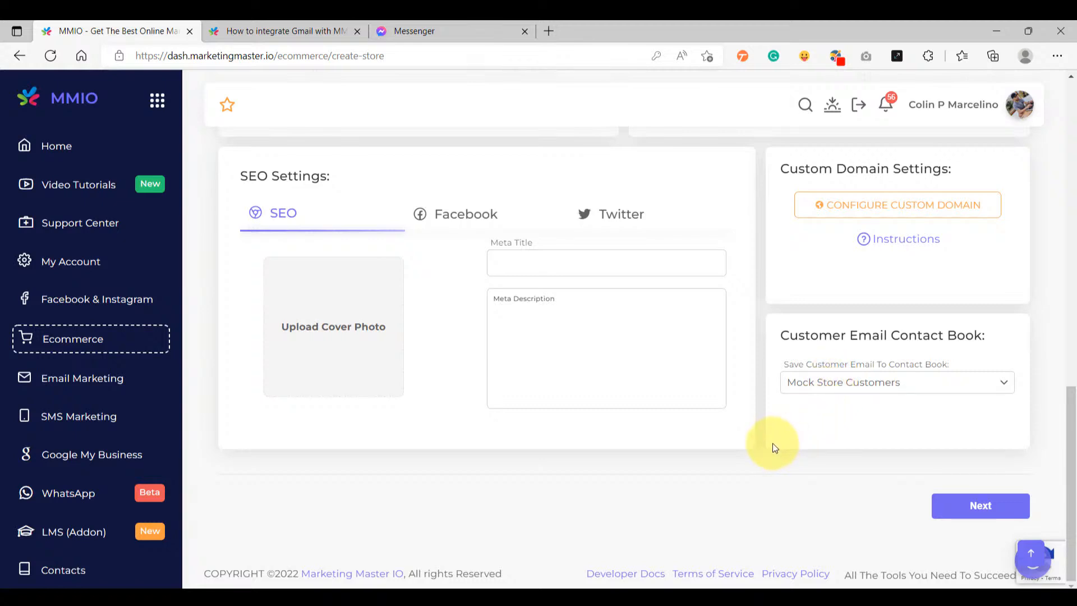
left_click(950, 516)
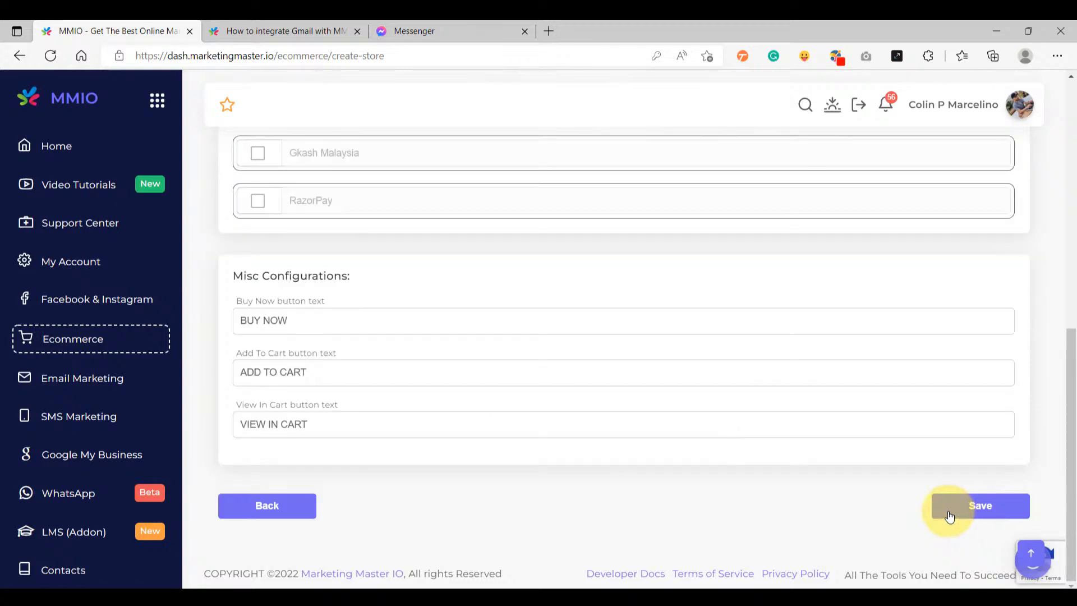
left_click(967, 507)
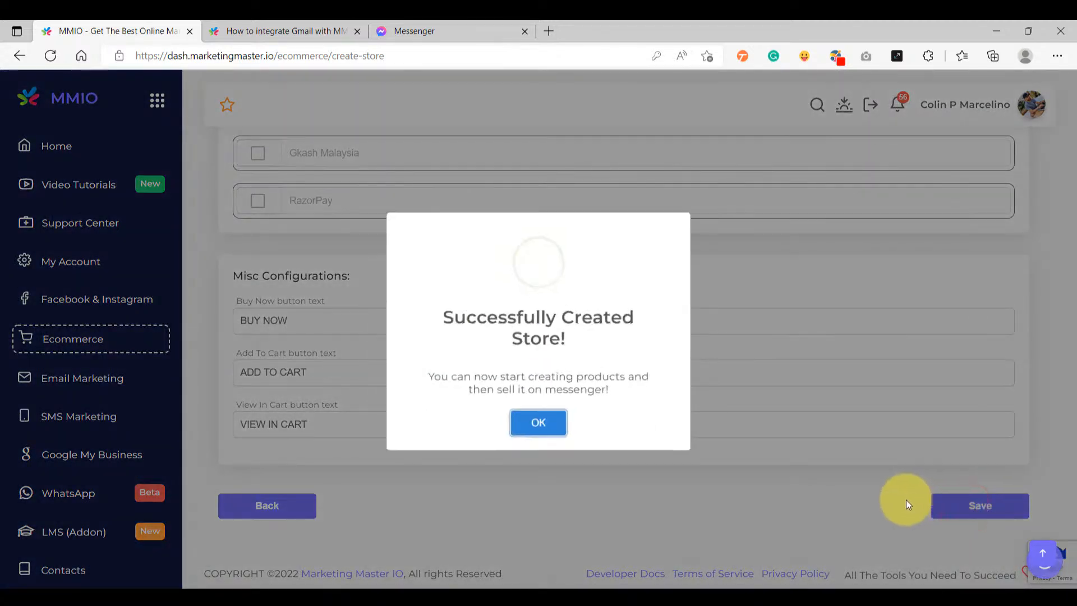
left_click(539, 427)
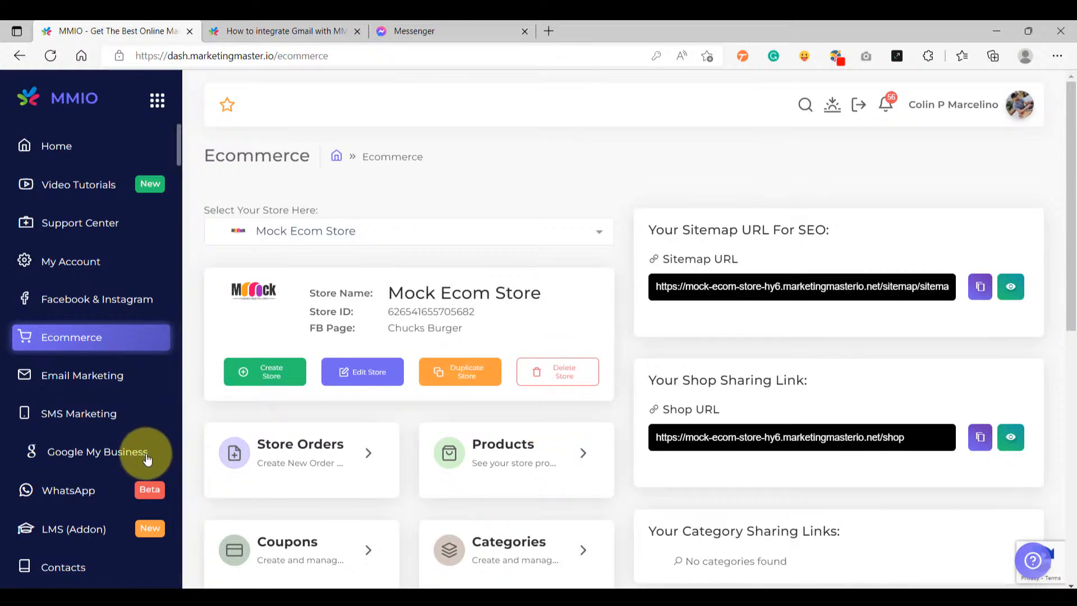
- Reopen the "Email Abandon Cart Flow" sequence for editing and bring its starting block and first email into focus
left_click(90, 376)
left_click(275, 339)
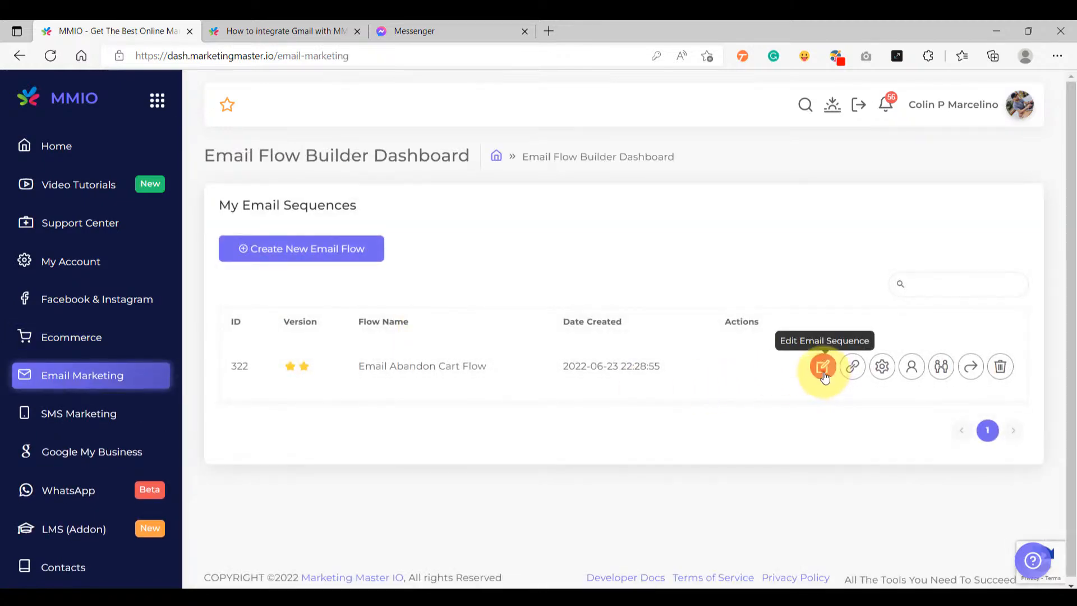
left_click(816, 371)
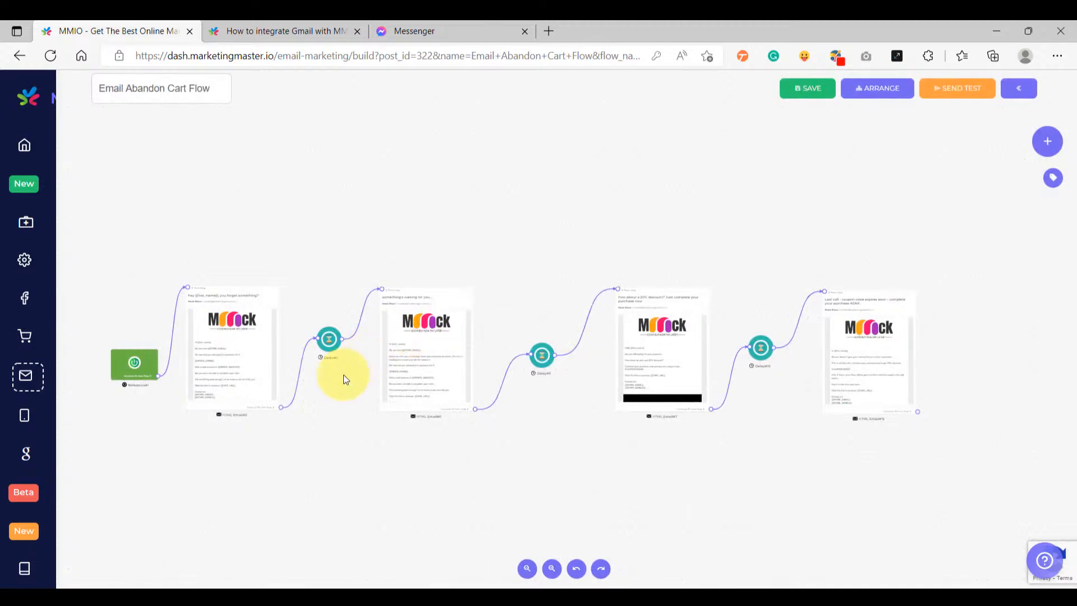
left_click_drag(231, 376, 328, 373)
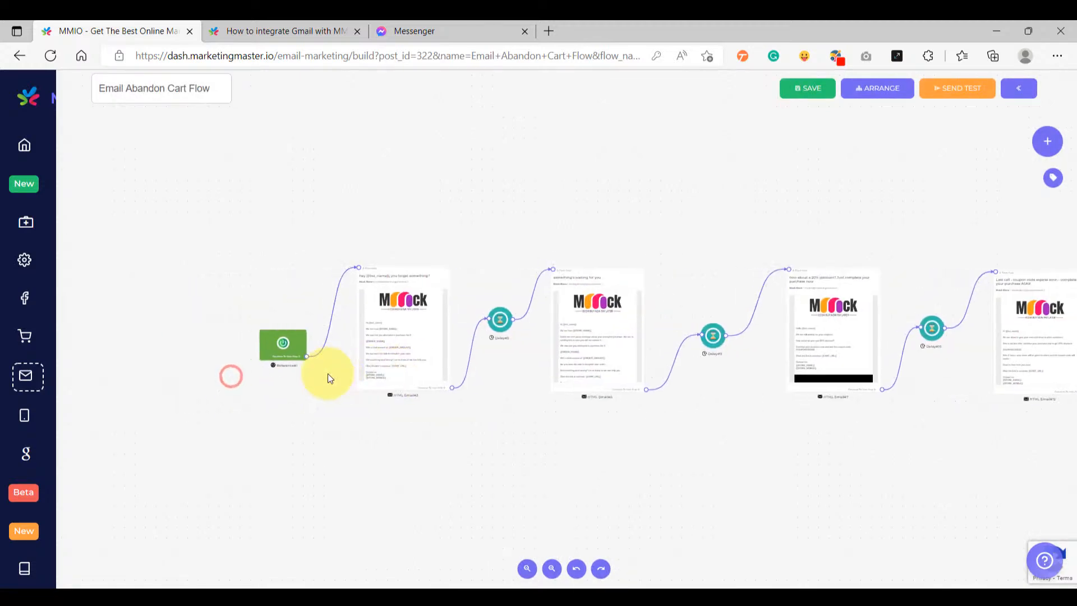
scroll(303, 332, "up", 5)
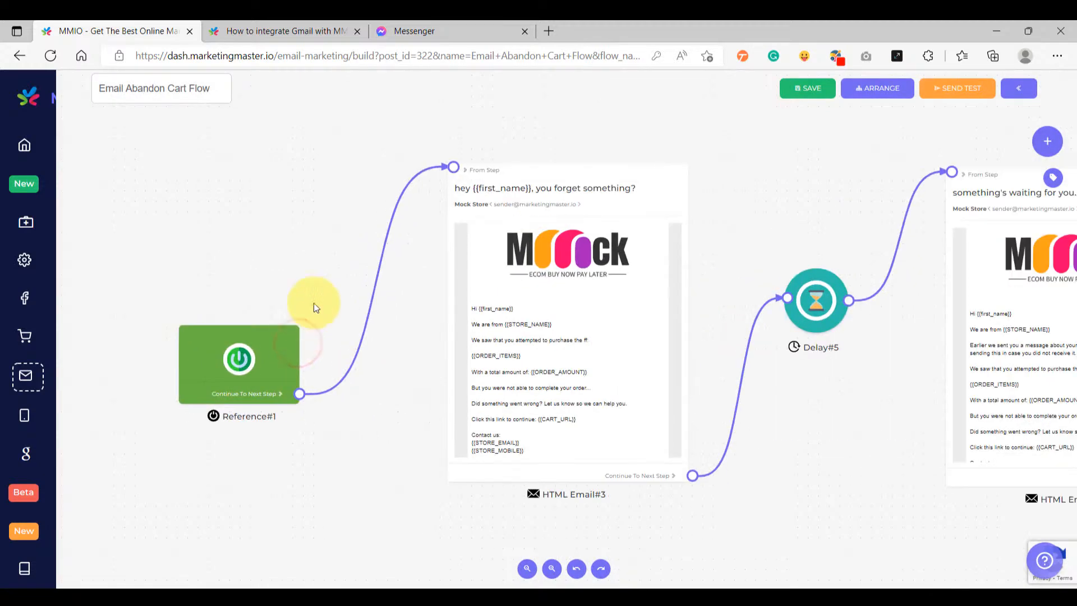
- Add a Condition block between the starting block and the first email, and connect the starting block to it
right_click(314, 184)
left_click(304, 163)
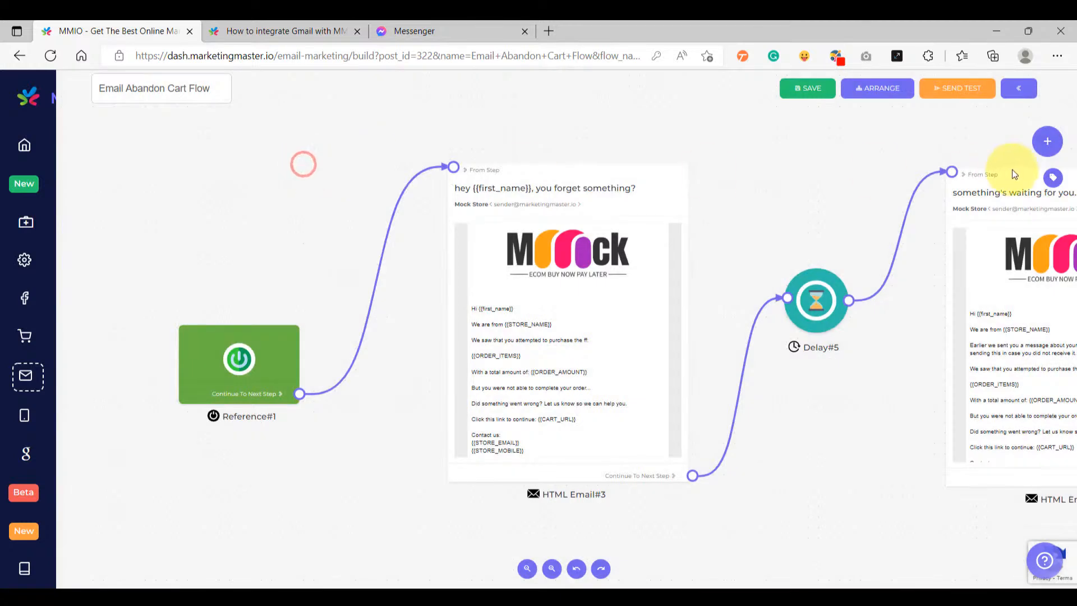
left_click(1046, 143)
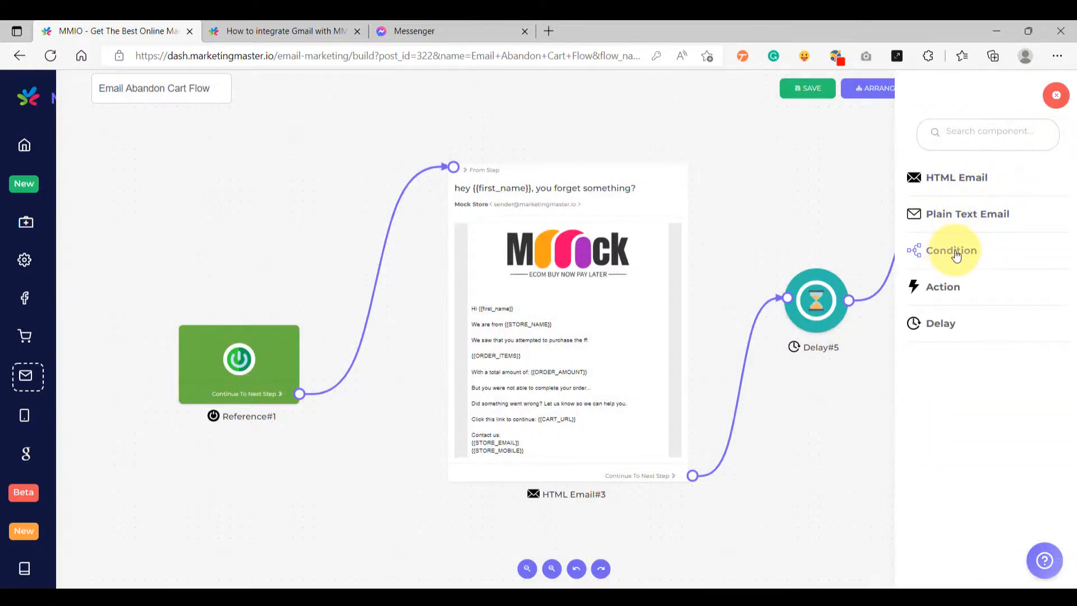
left_click_drag(952, 255, 687, 361)
mouse_move(466, 257)
left_mouse_down()
mouse_move(480, 269)
mouse_move(454, 261)
left_mouse_up()
left_click_drag(313, 308, 257, 303)
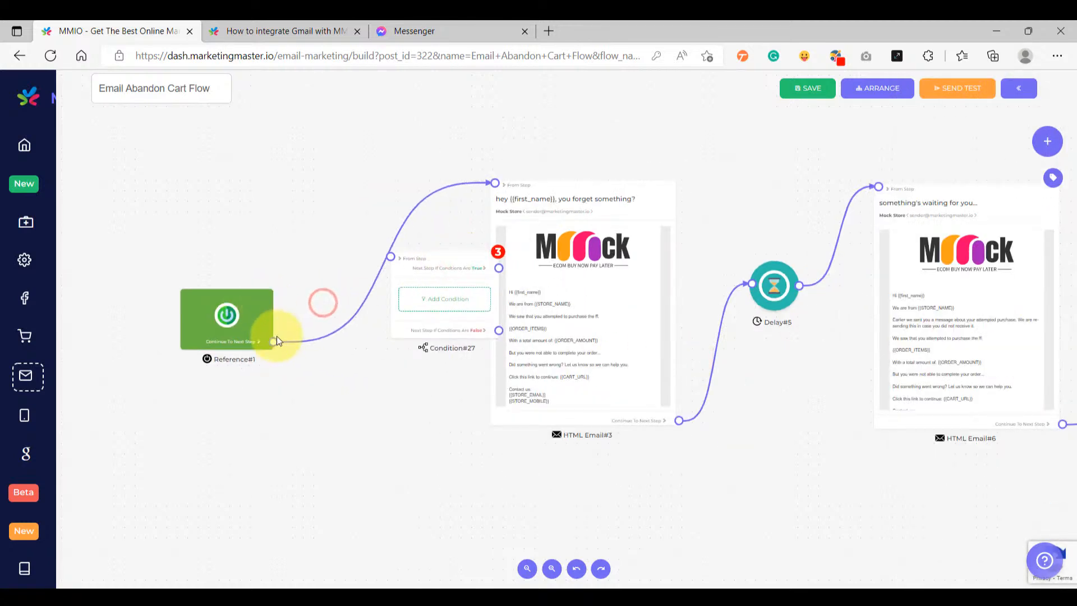
left_click_drag(273, 341, 390, 258)
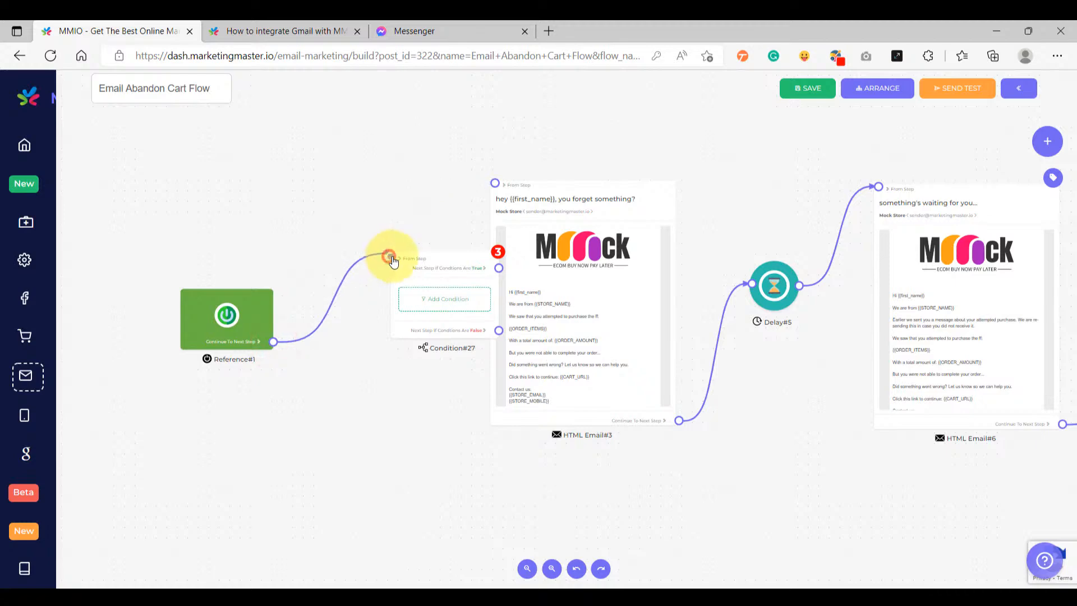
- Spread out the starting block, the first email and its following delay to make room after the condition
scroll(247, 351, "up", 3)
scroll(247, 352, "down", 3)
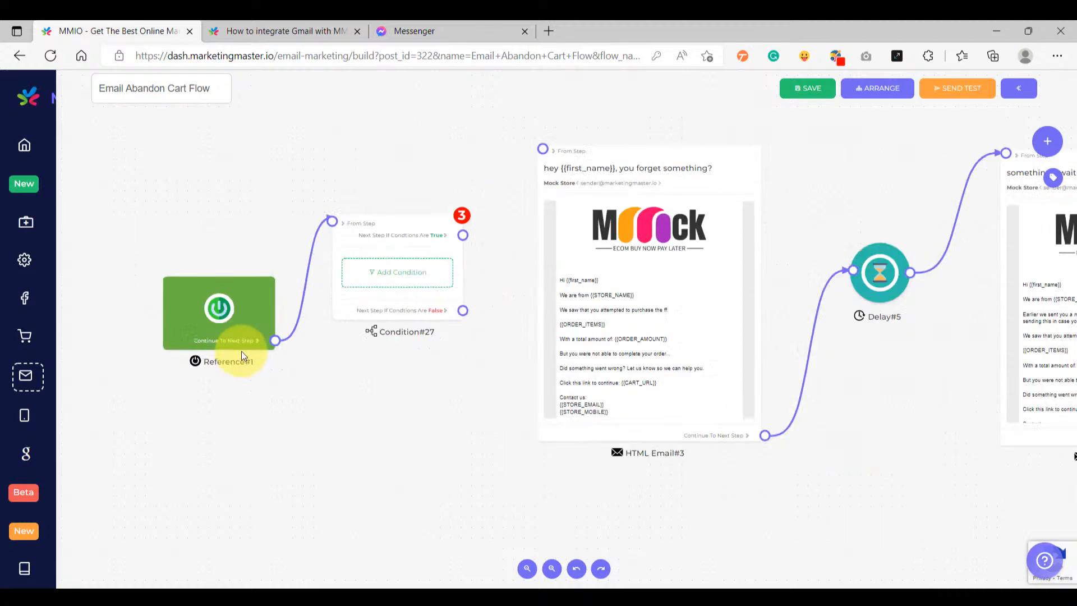
left_click_drag(244, 324, 230, 328)
left_click_drag(544, 175, 615, 186)
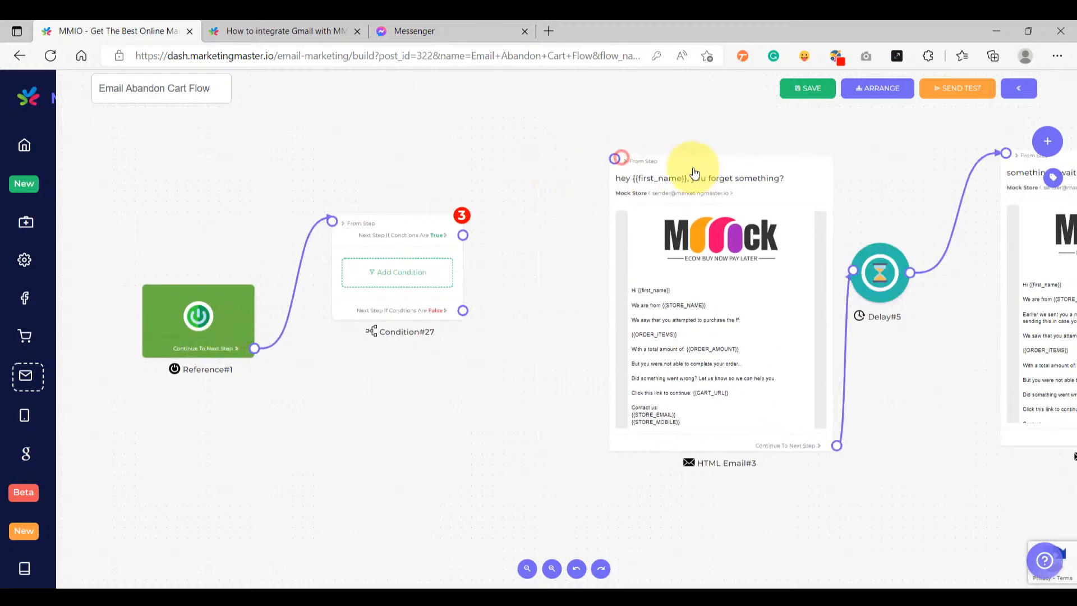
left_click_drag(866, 252, 895, 239)
- Add a 1-minute delay on the condition's True branch, leading into the first email, and reposition the surrounding blocks
left_click_drag(462, 236, 523, 210)
left_click(548, 261)
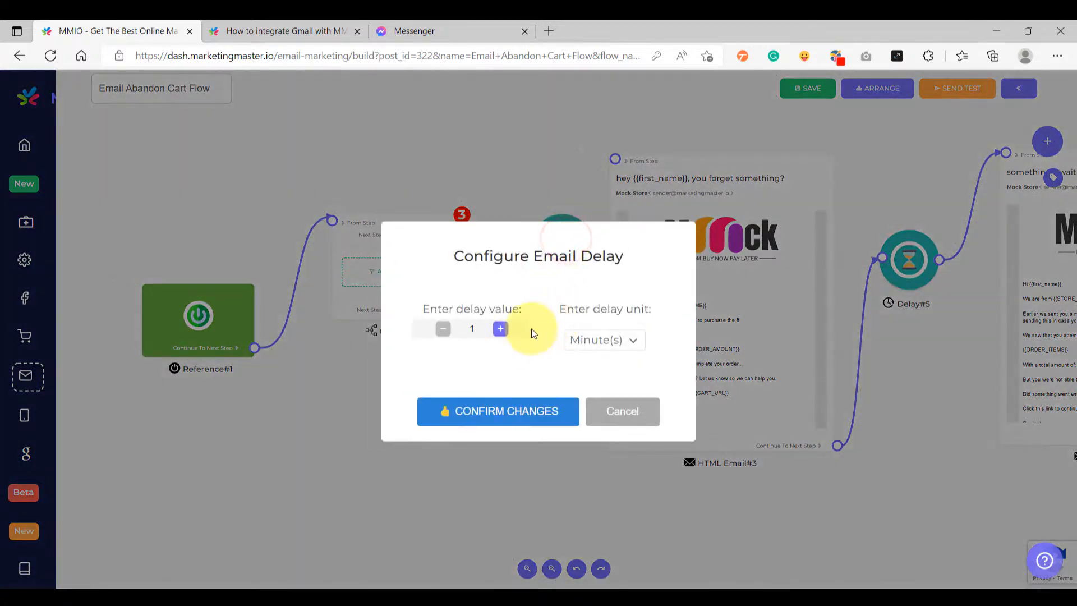
left_click(493, 409)
left_click_drag(405, 222, 365, 324)
left_click_drag(237, 291, 192, 372)
left_click_drag(392, 318, 350, 284)
left_click_drag(563, 224, 582, 189)
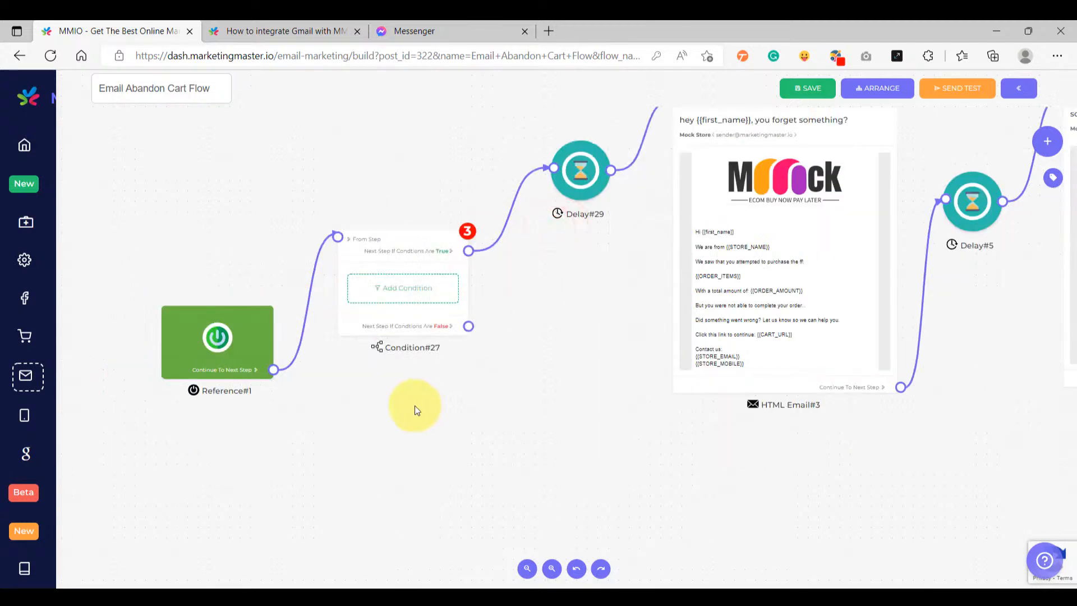
- Add a Part Of Contact Book rule to the condition with the qualifier "is not" and the value Mock Store Customers
left_click(408, 288)
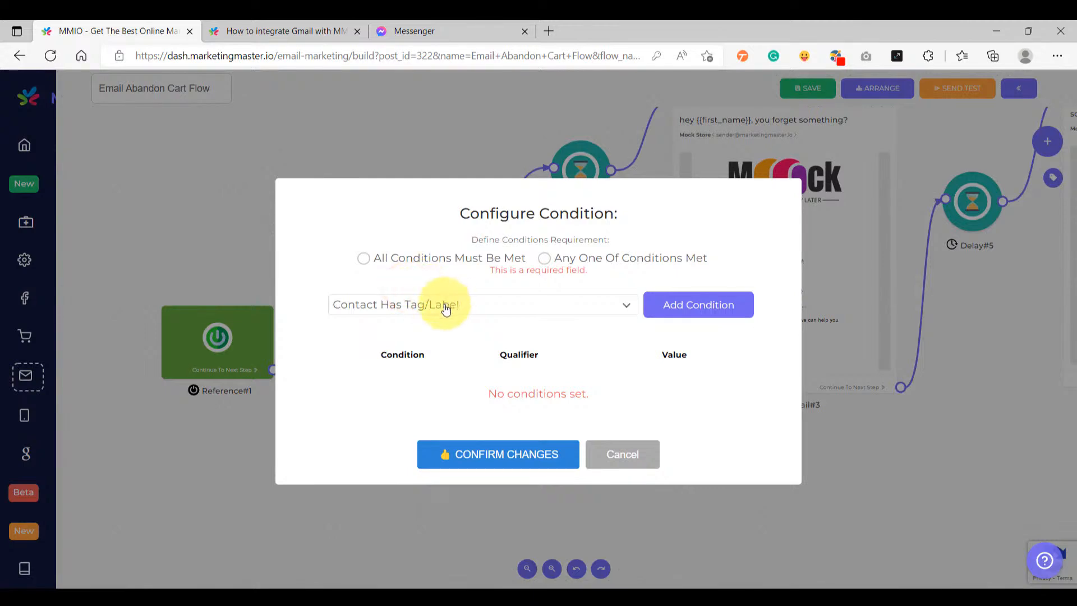
left_click(512, 309)
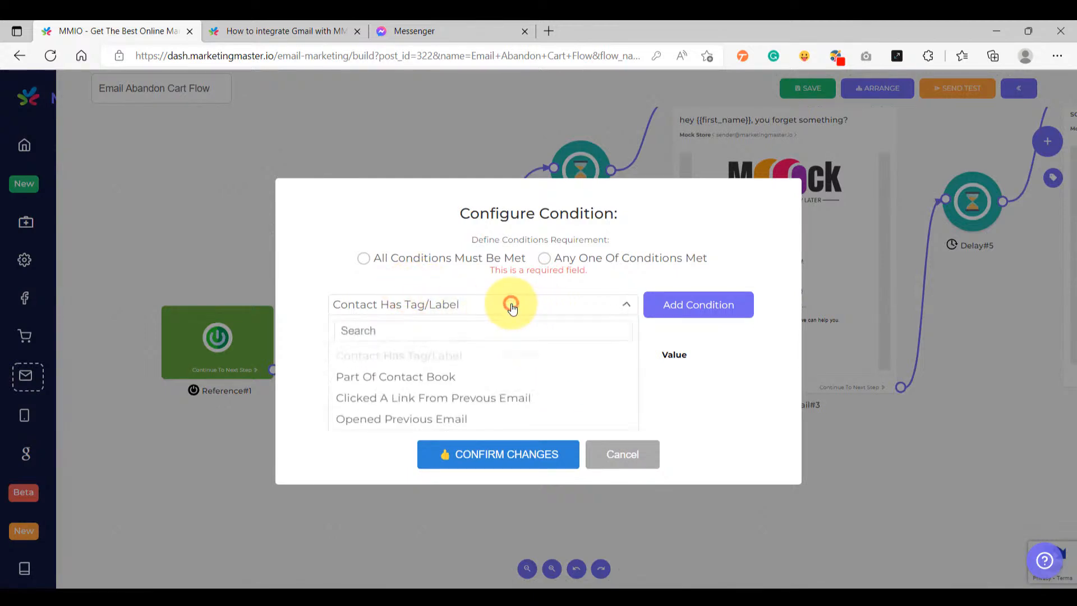
left_click(395, 380)
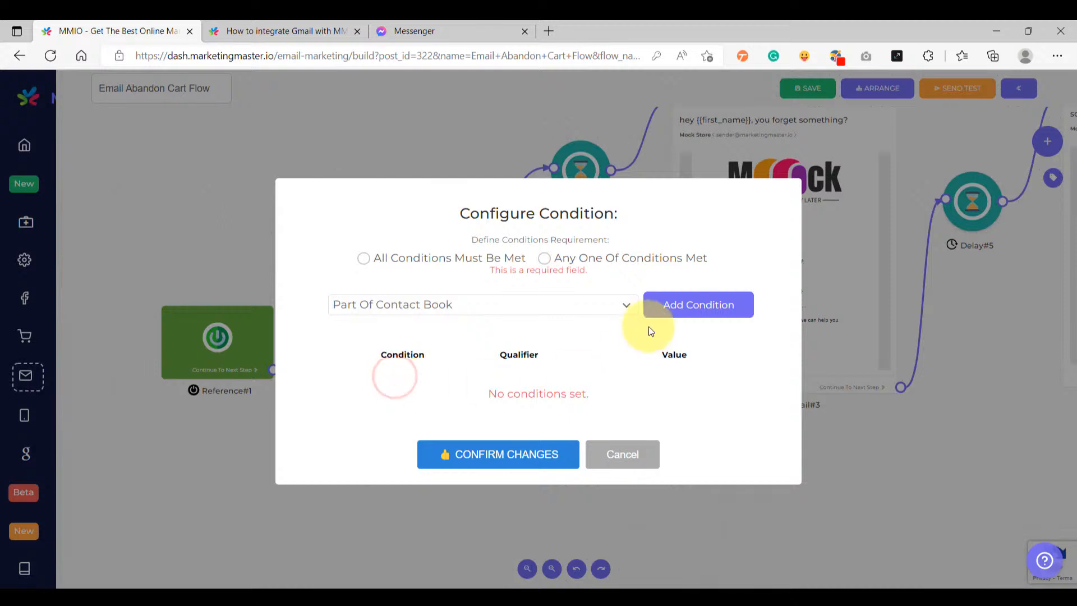
left_click(697, 305)
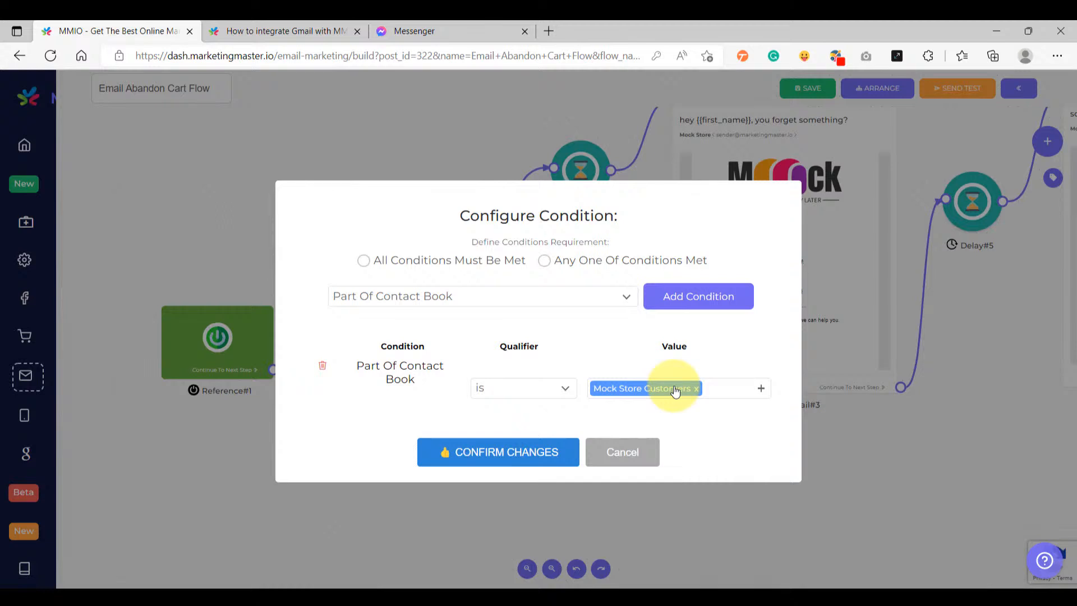
left_click(519, 387)
left_click(509, 464)
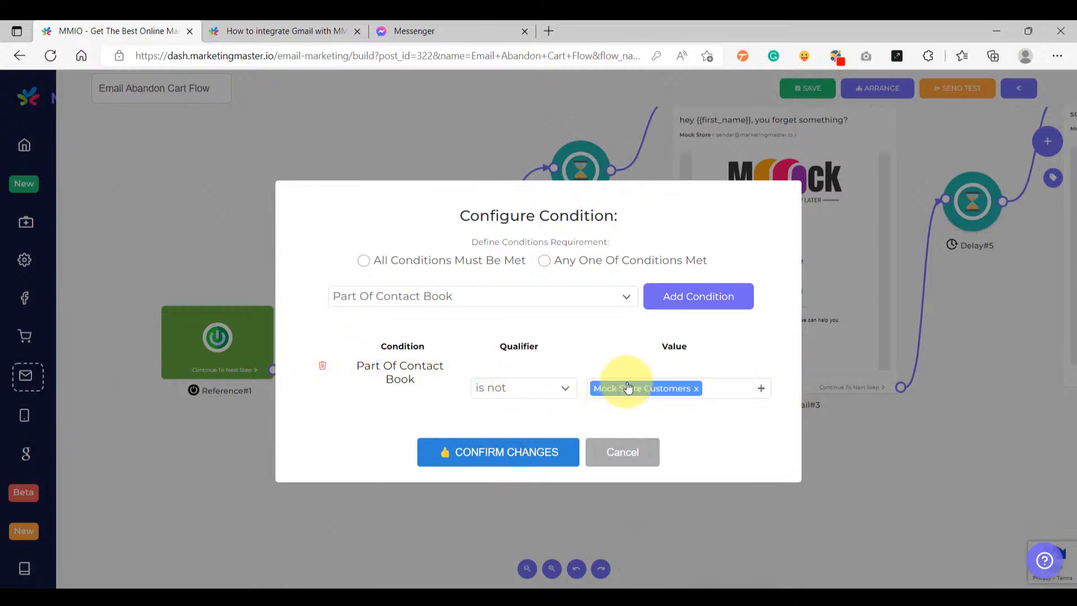
- Set the condition's requirement to Any One Of Conditions Met and confirm its configuration
left_click(496, 459)
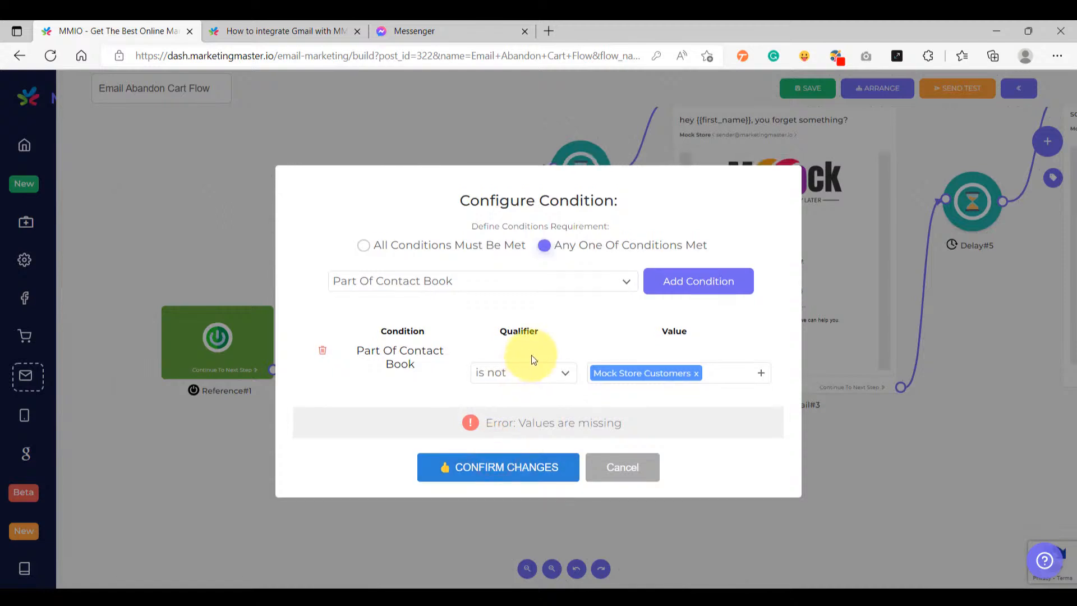
left_click(424, 245)
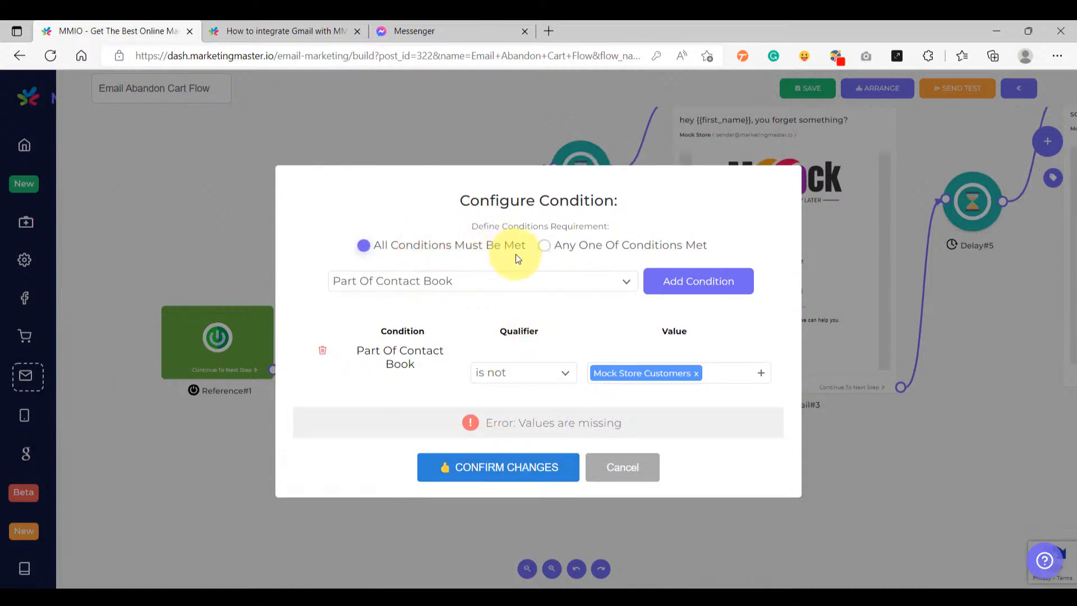
left_click(544, 246)
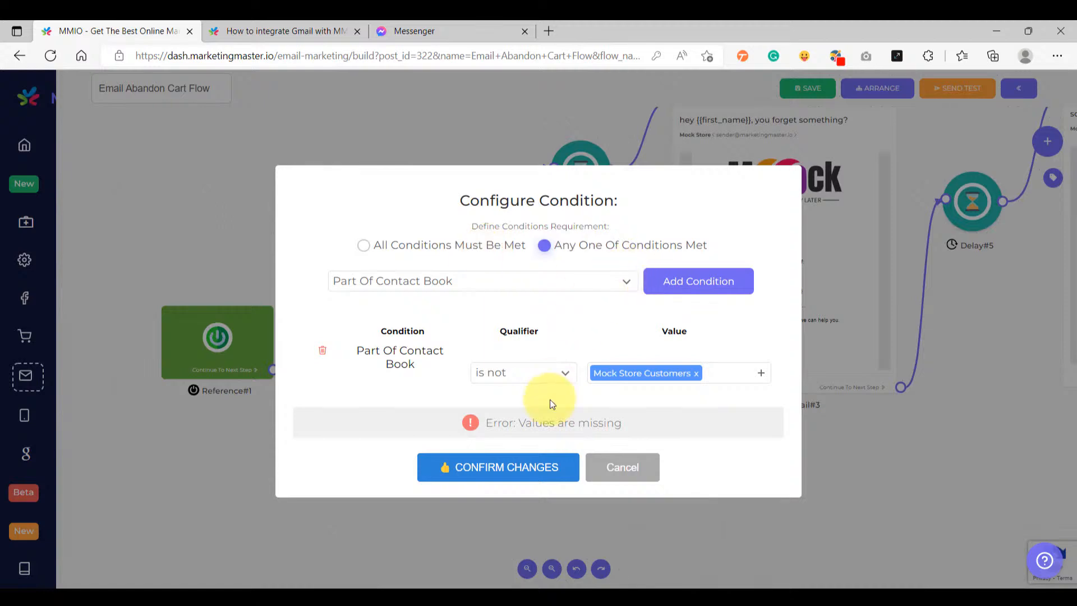
left_click(496, 469)
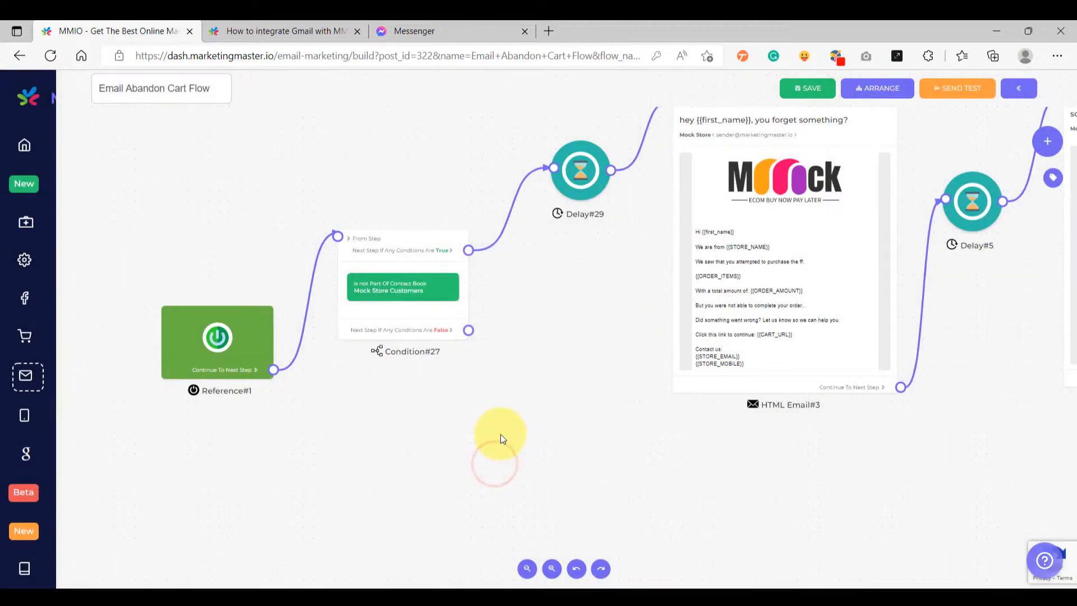
- Examine the new contact book condition and the content of the first email that follows it
left_click_drag(645, 254, 509, 281)
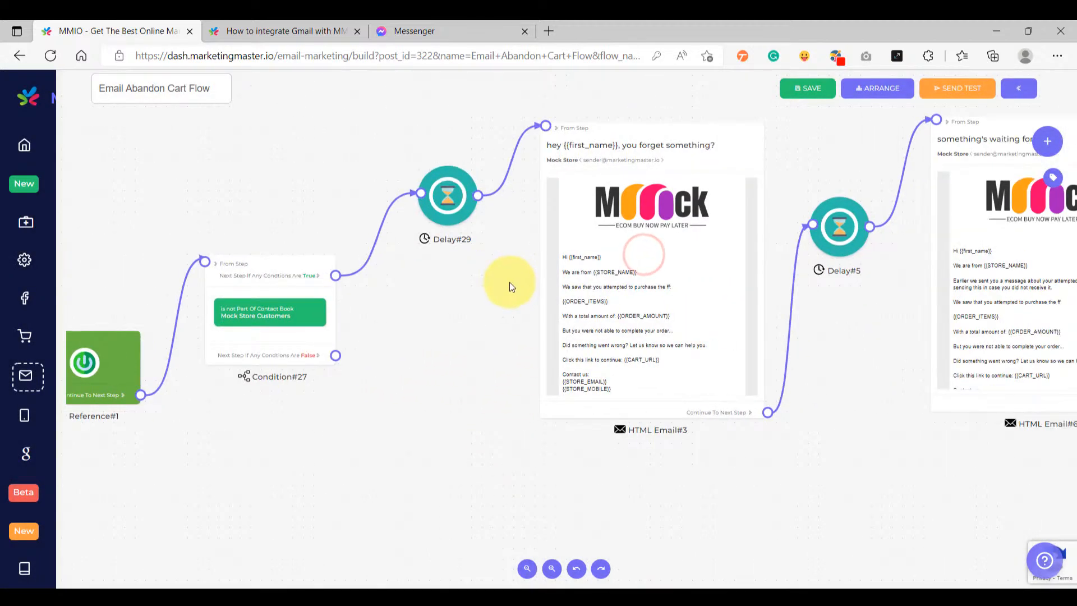
left_click_drag(467, 217, 453, 221)
scroll(288, 305, "up", 5)
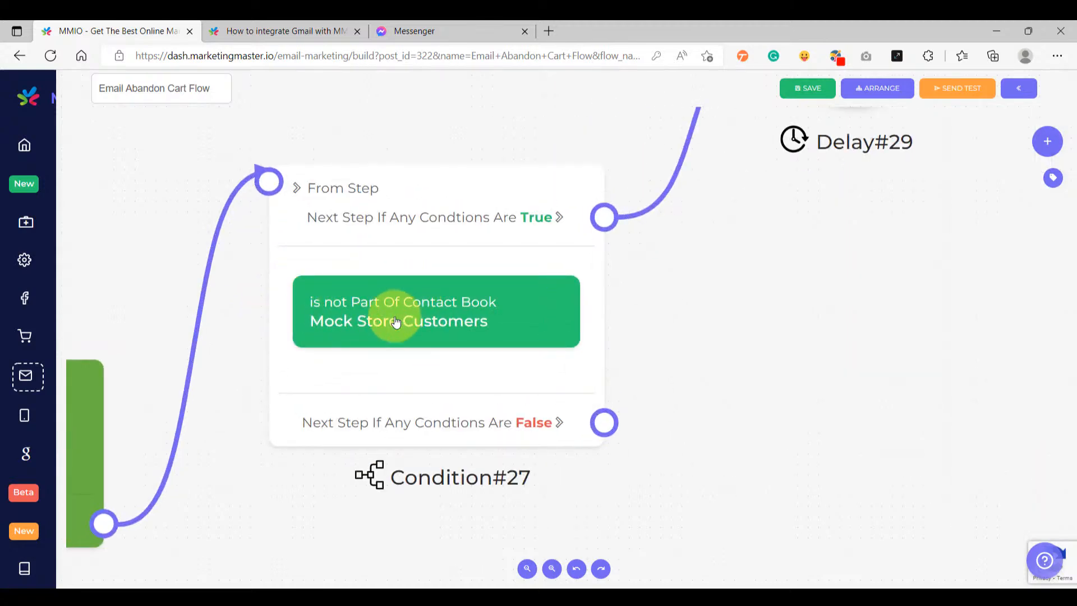
scroll(392, 319, "up", 1)
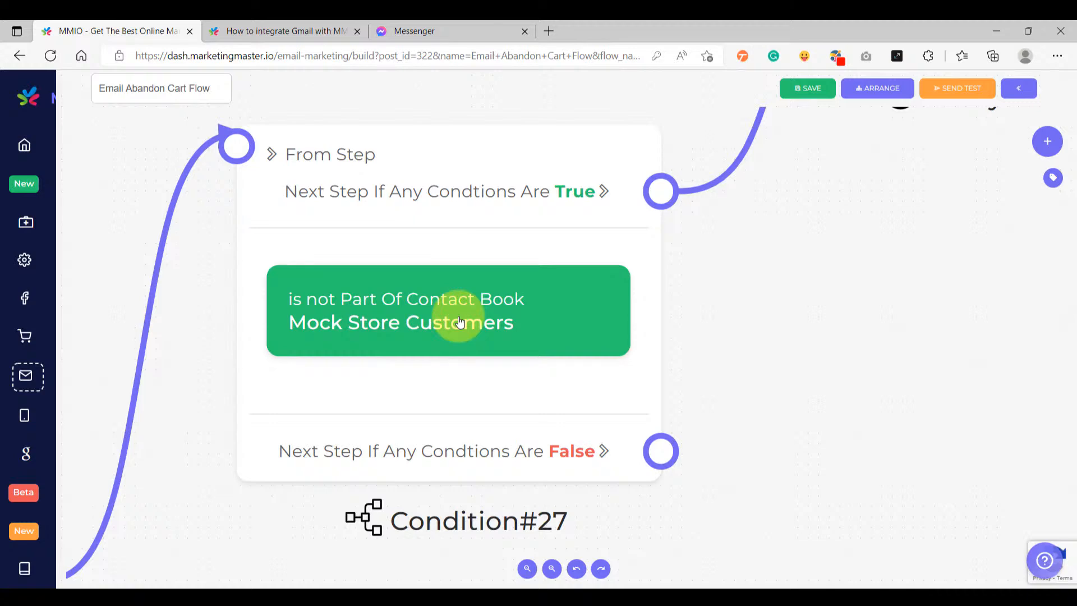
scroll(460, 321, "down", 5)
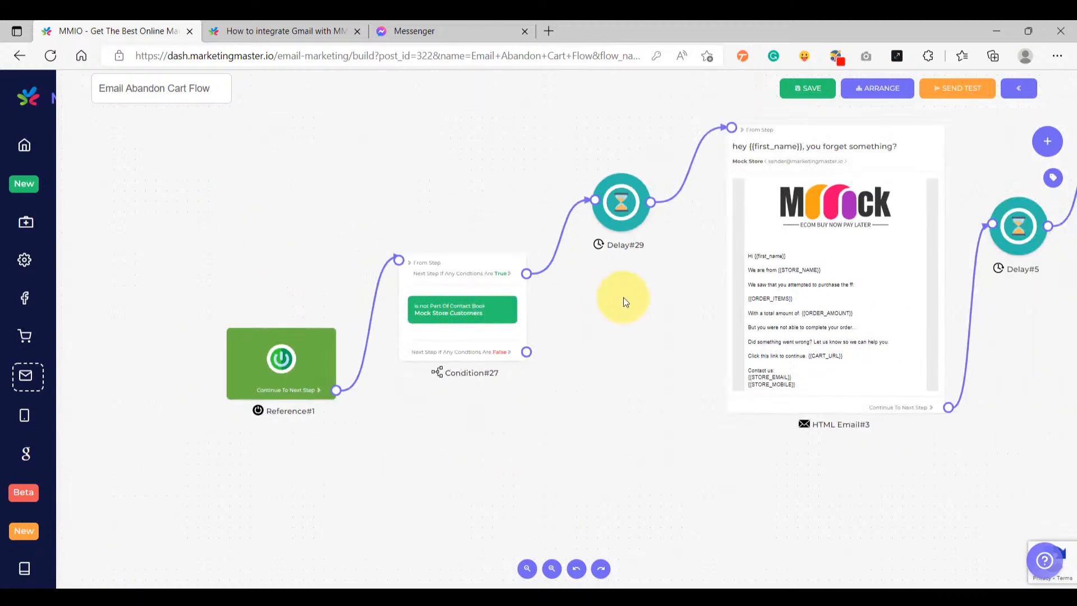
scroll(738, 298, "up", 5)
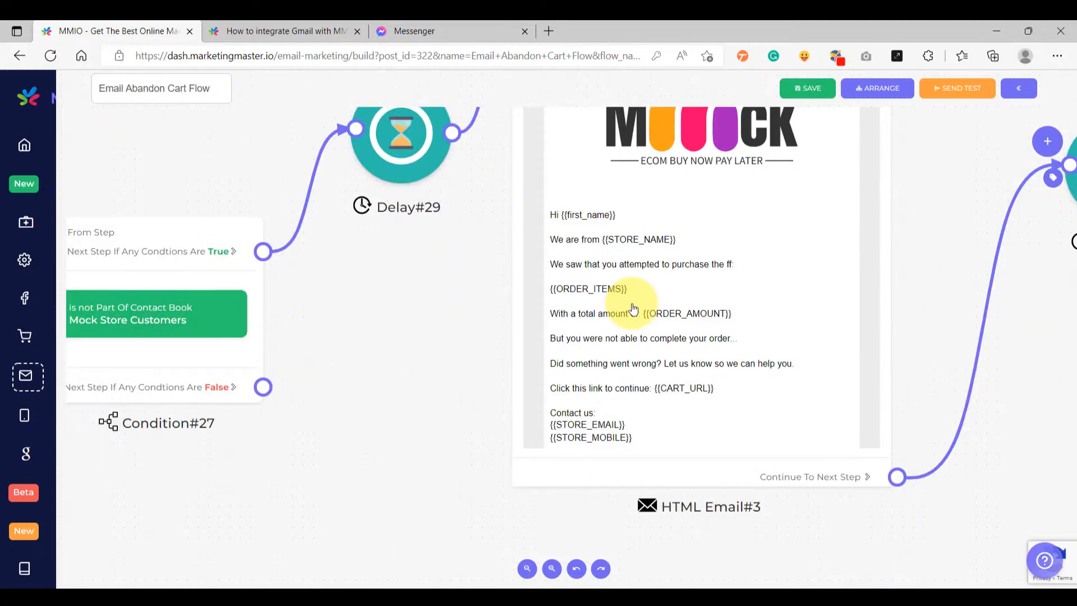
scroll(633, 308, "down", 5)
scroll(768, 359, "down", 3)
- Review the whole email sequence from start to end, including the condition and delay ahead of the first email
left_click_drag(913, 437, 577, 401)
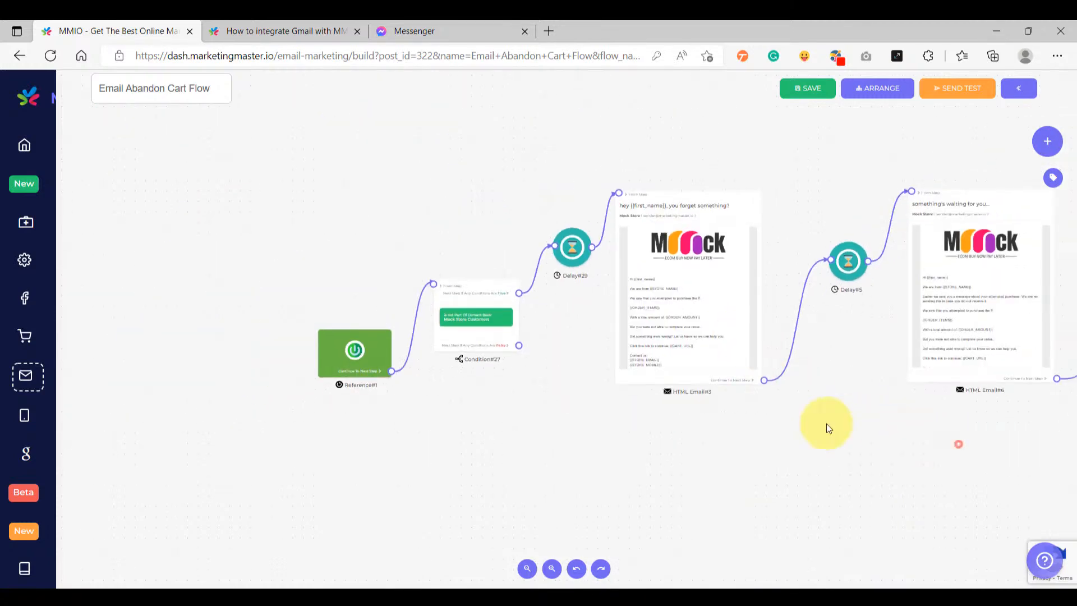
left_click(786, 409)
left_click_drag(493, 403, 648, 385)
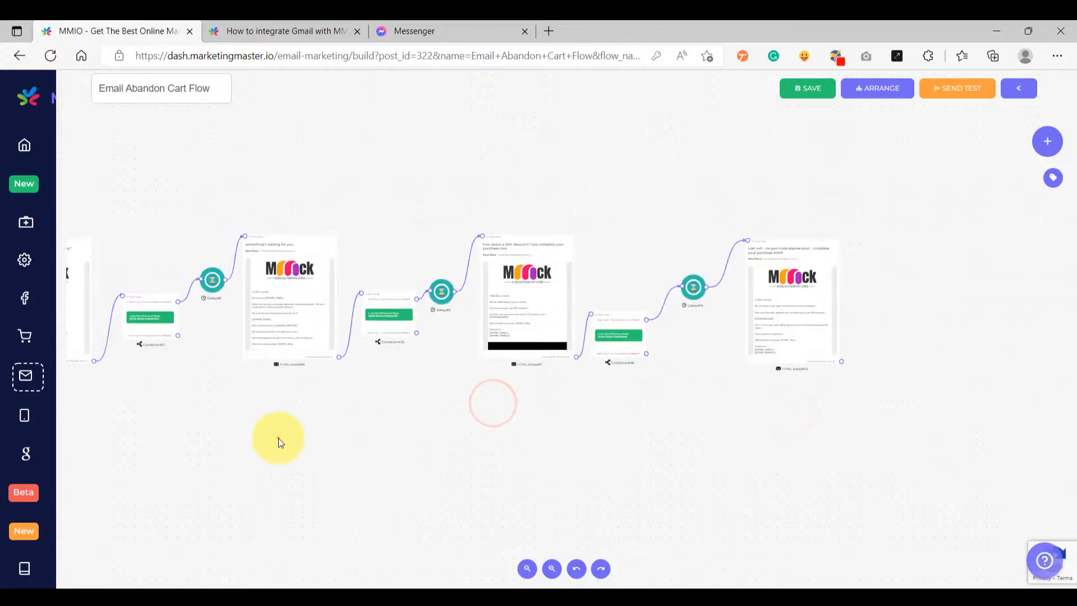
left_click_drag(278, 438, 705, 435)
left_click_drag(400, 403, 459, 418)
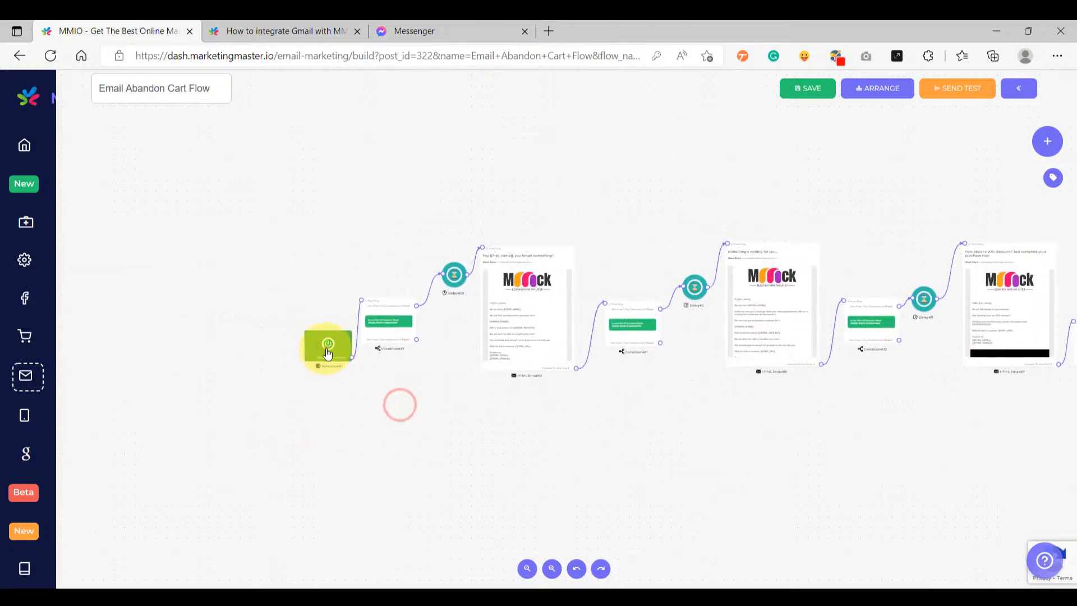
scroll(472, 328, "up", 5)
left_click(626, 145)
left_click(629, 551)
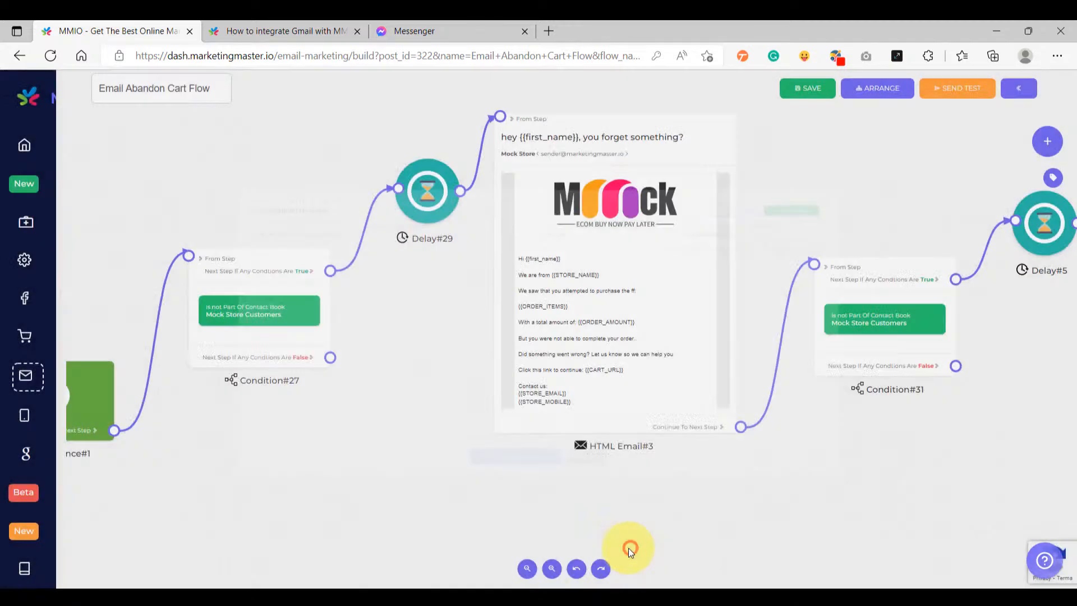
scroll(258, 337, "up", 6)
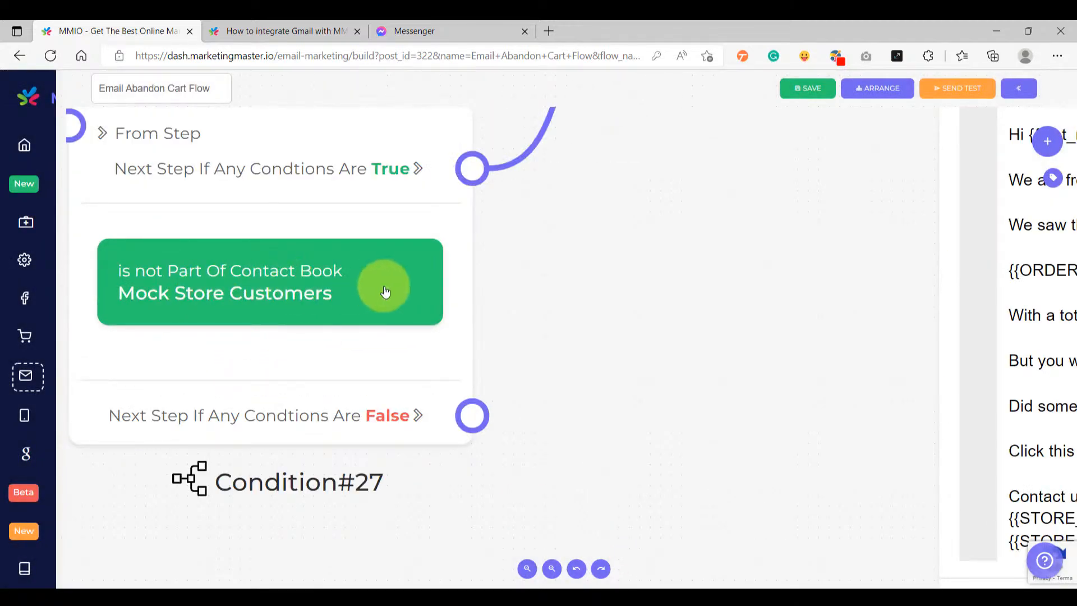
scroll(264, 292, "down", 5)
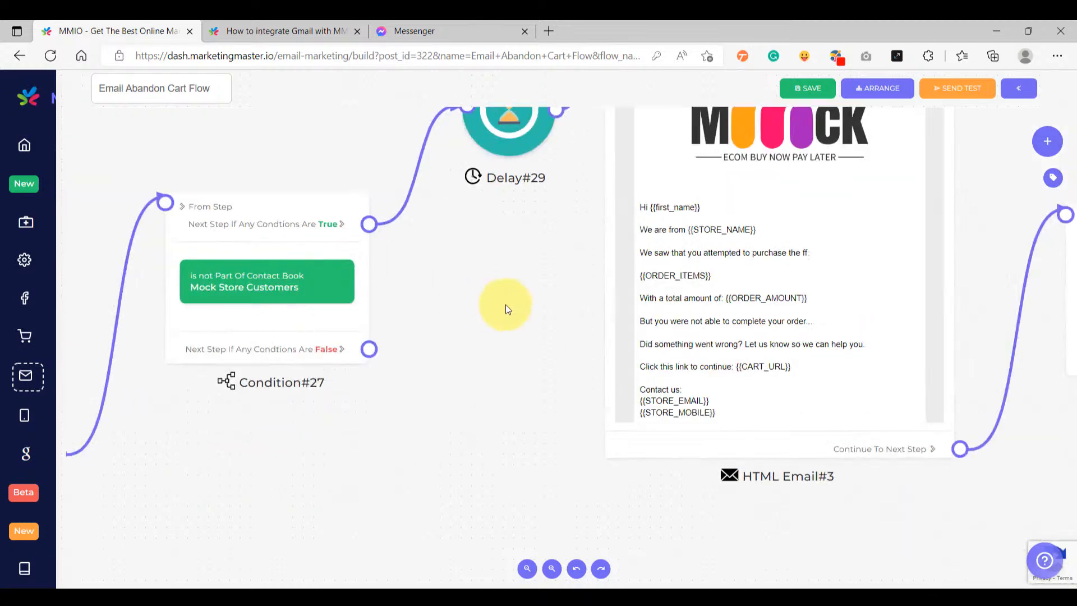
scroll(561, 261, "down", 2)
- Inspect the contact book condition between the first and second emails and where its True branch leads
left_click_drag(880, 442, 544, 436)
left_click_drag(735, 336, 592, 379)
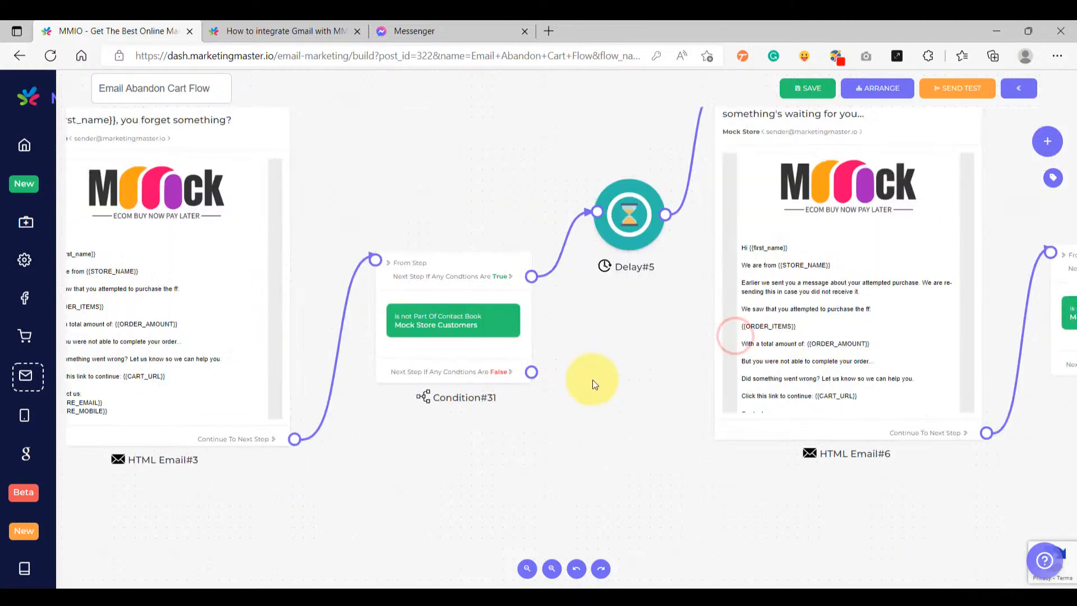
scroll(657, 342, "down", 2)
left_click_drag(656, 341, 606, 347)
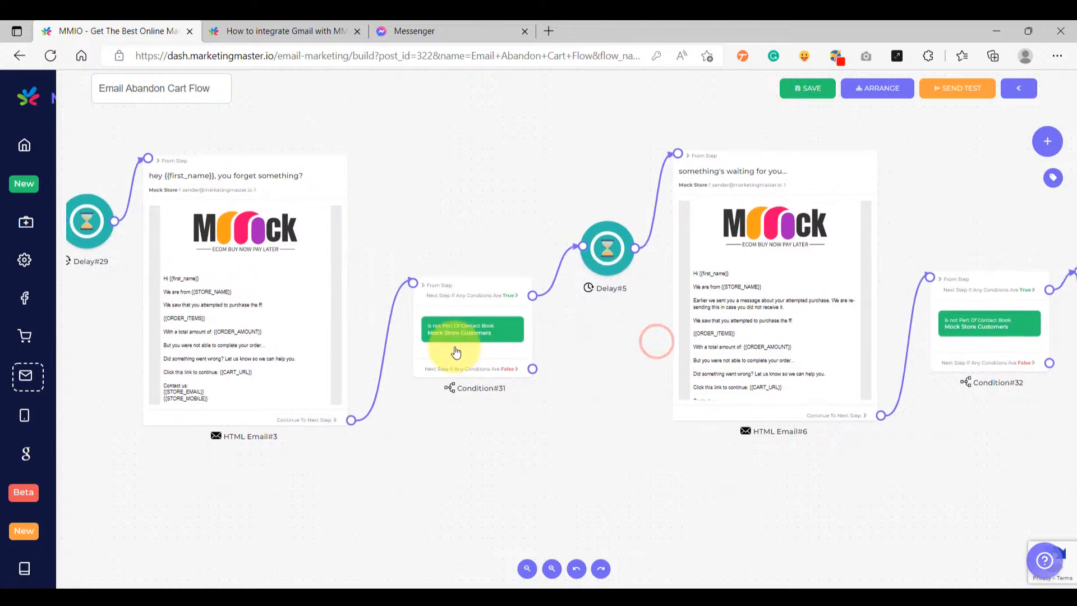
scroll(481, 320, "up", 5)
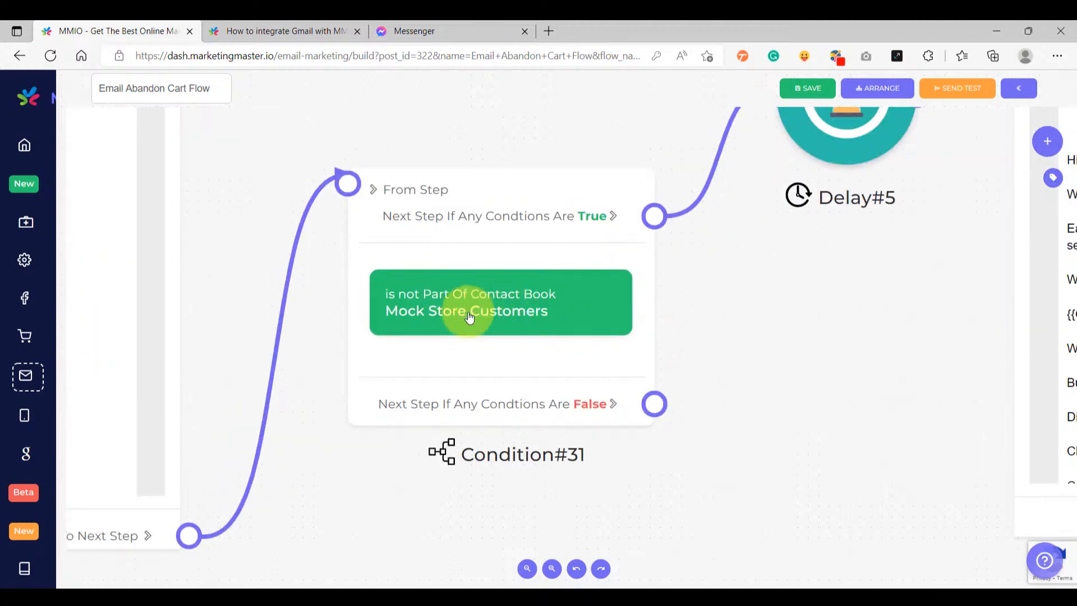
scroll(472, 314, "down", 2)
scroll(556, 249, "up", 2)
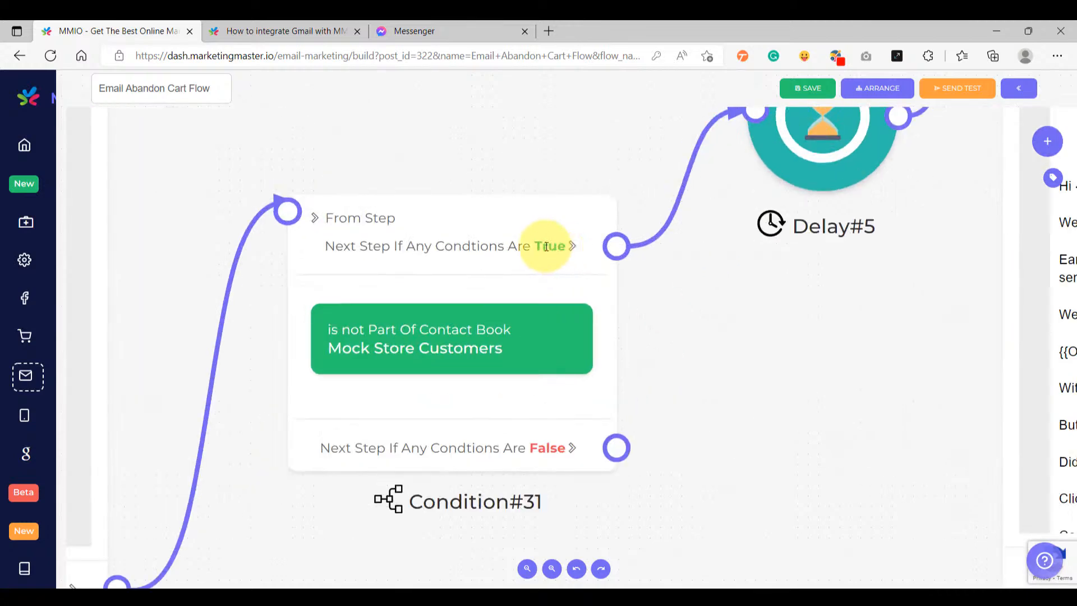
scroll(558, 248, "down", 4)
scroll(723, 286, "right", 3)
scroll(723, 285, "down", 5)
- Inspect the contact book condition after the second email and the 20% discount email it leads to
left_click_drag(955, 378, 584, 395)
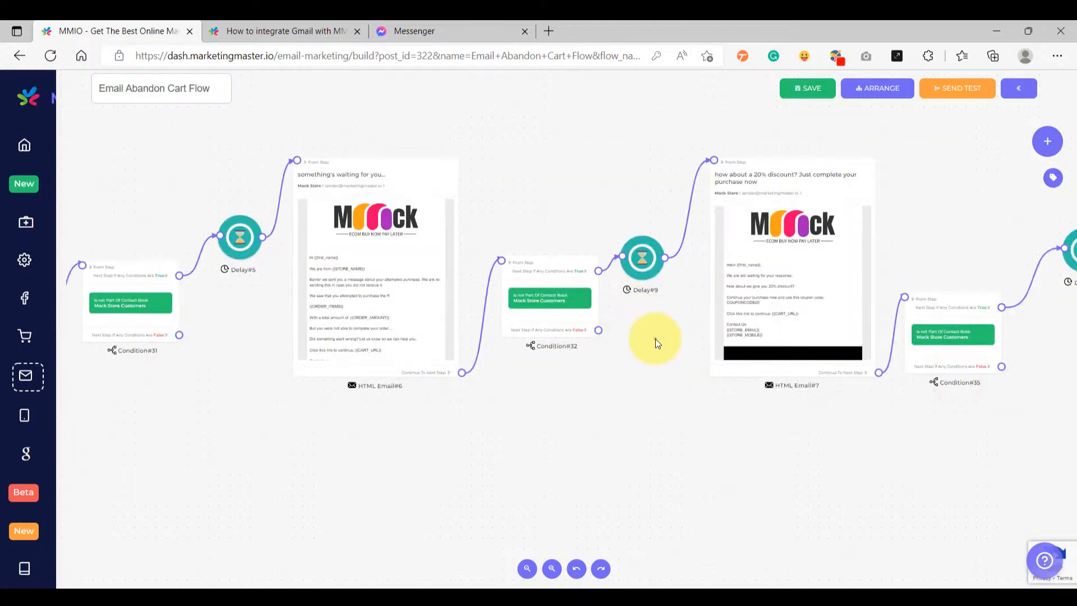
left_click_drag(654, 337, 619, 331)
scroll(519, 308, "up", 5)
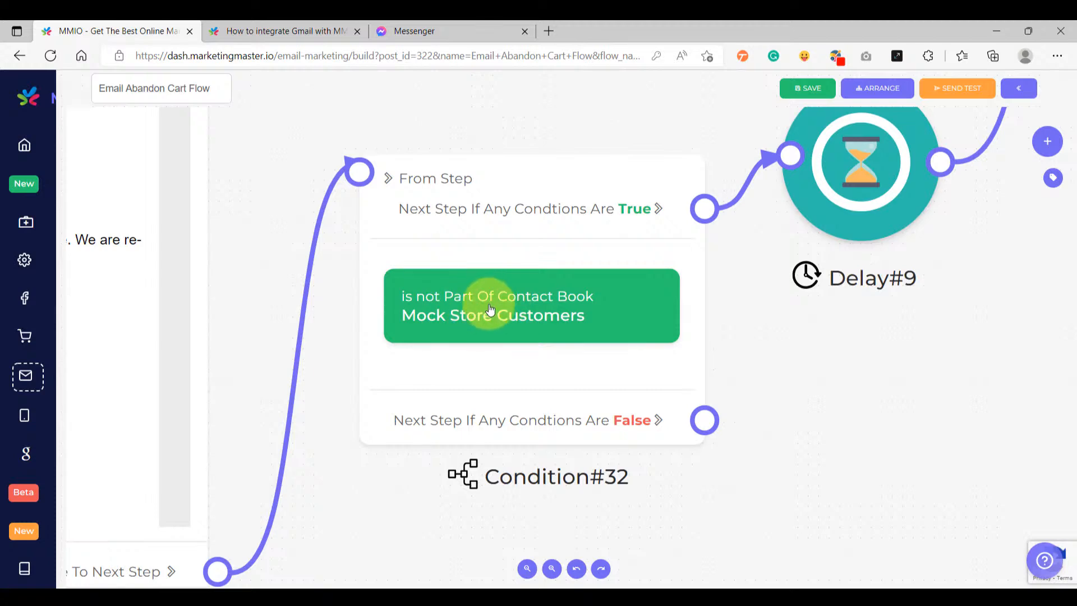
scroll(489, 309, "up", 2)
scroll(490, 309, "down", 5)
scroll(765, 372, "down", 2)
left_click_drag(759, 380, 494, 393)
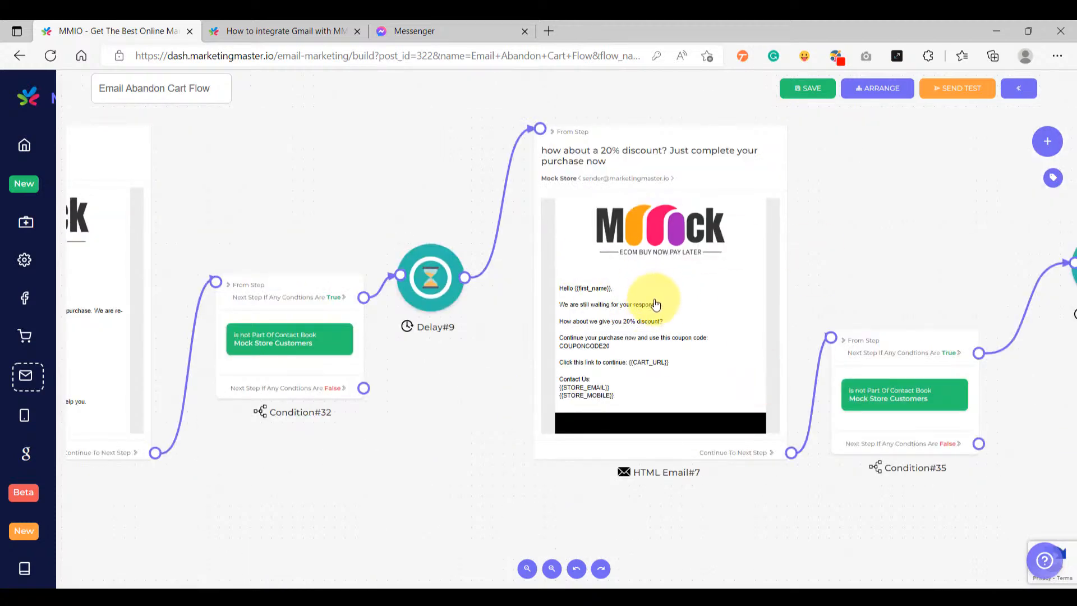
- Inspect the contact book condition after the 20% discount email and the delay and last-call email that follow it
scroll(654, 303, "down", 3)
left_click_drag(925, 200, 609, 327)
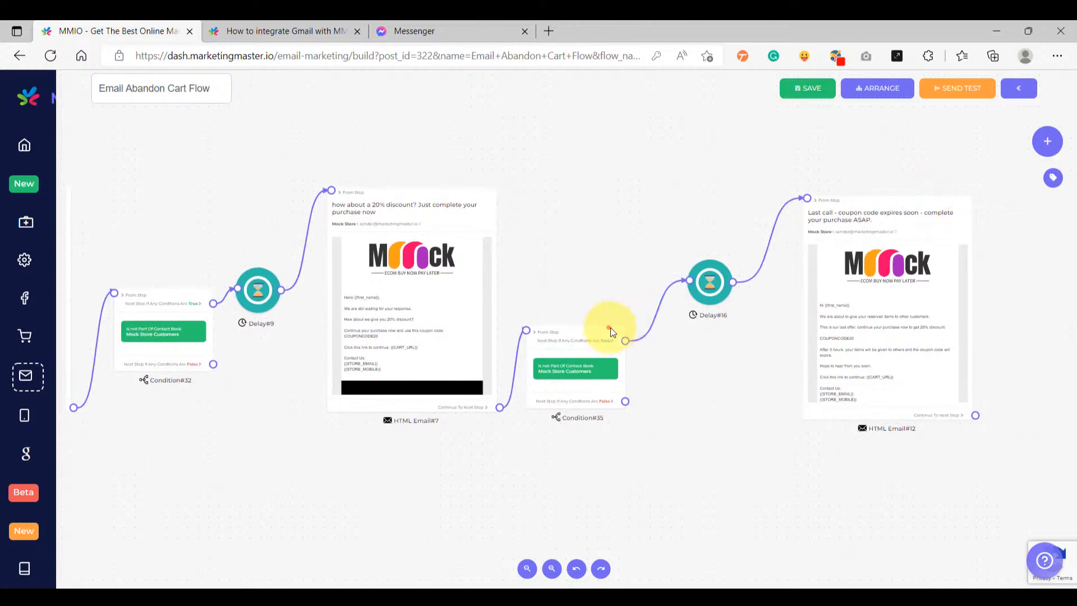
scroll(619, 362, "up", 5)
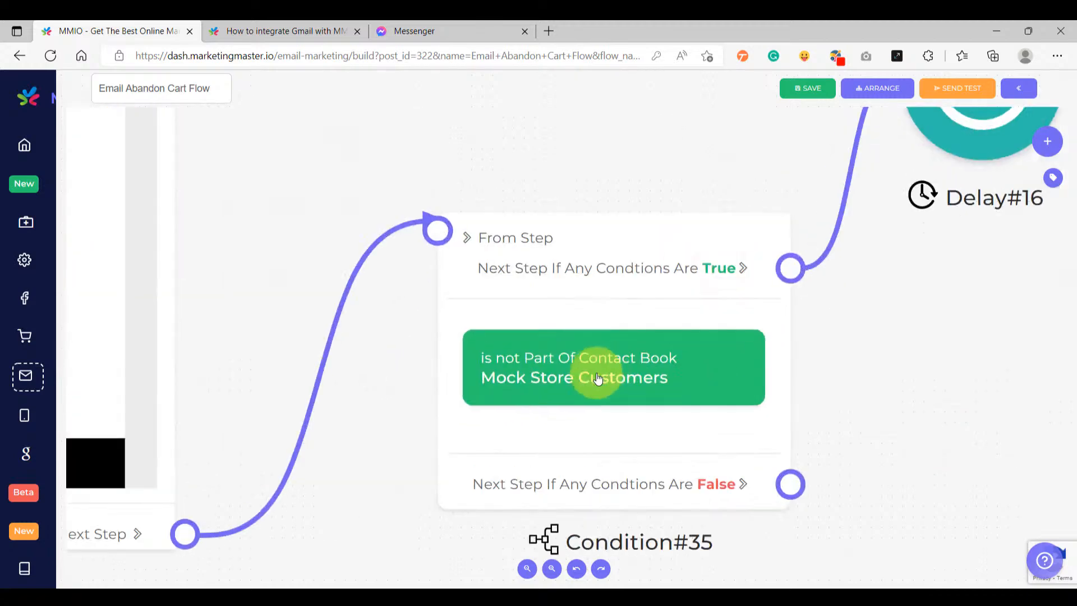
scroll(580, 386, "down", 5)
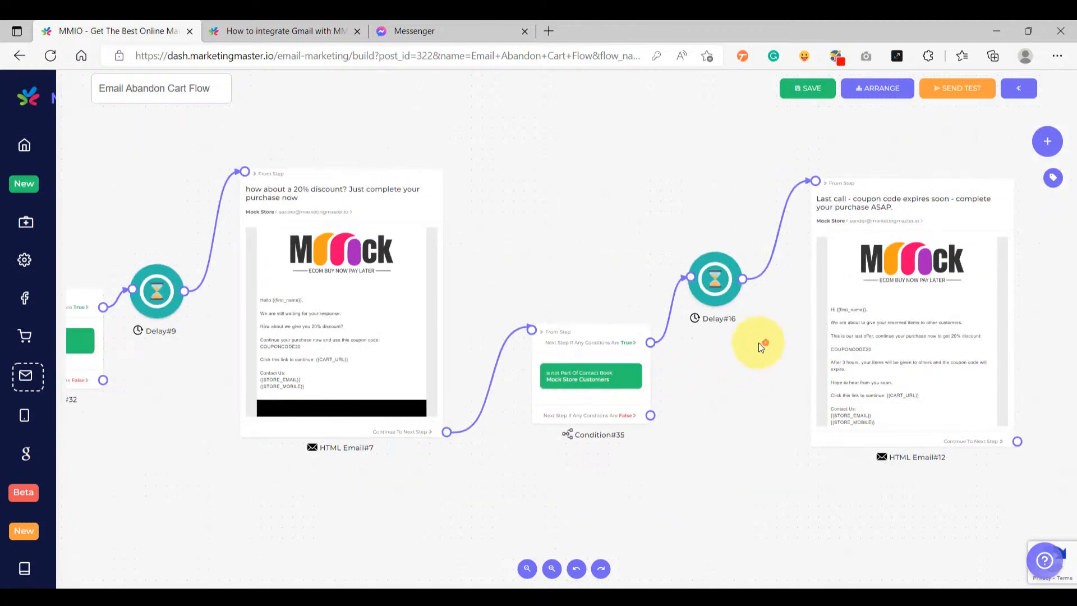
left_click(762, 342)
scroll(780, 336, "down", 2)
scroll(697, 326, "up", 4)
scroll(723, 334, "down", 4)
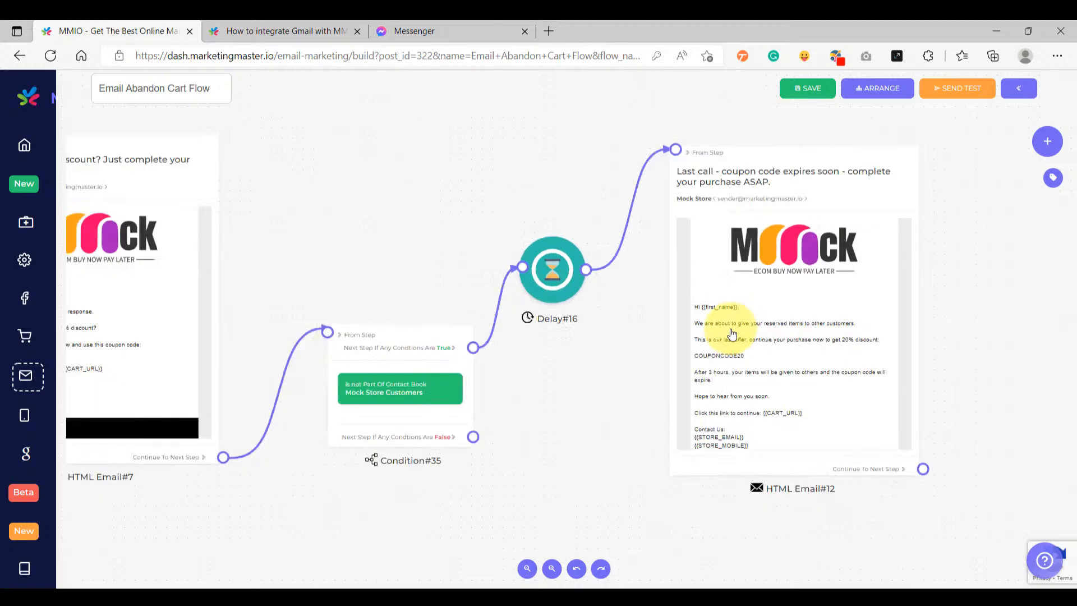
- Review the full flow from the Reference to the last-call email, checking each contact book condition between the emails
left_click_drag(271, 443, 631, 442)
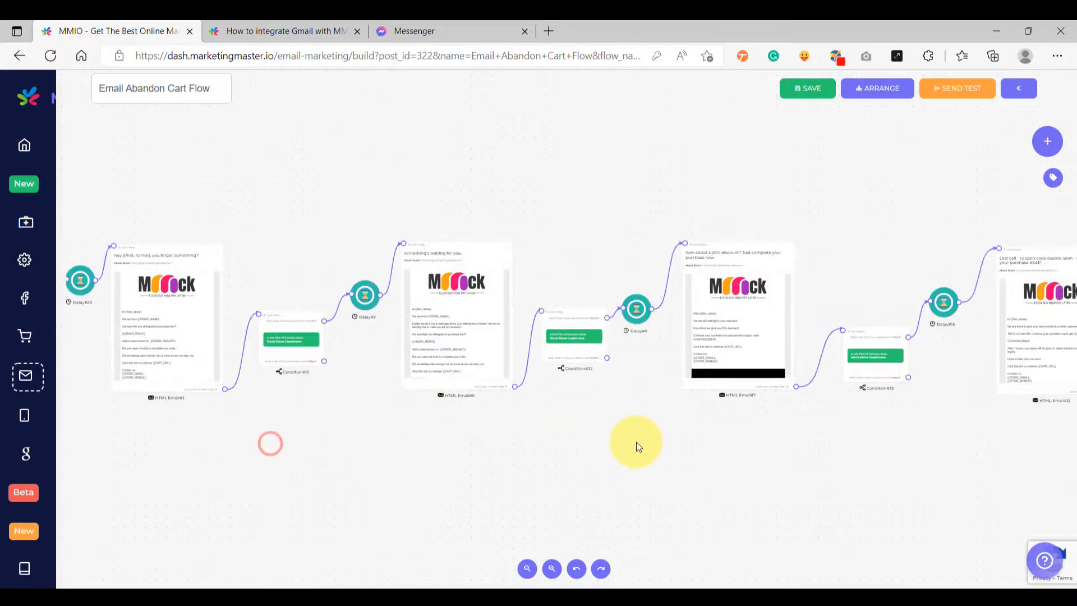
scroll(373, 456, "down", 2)
left_click_drag(314, 470, 375, 454)
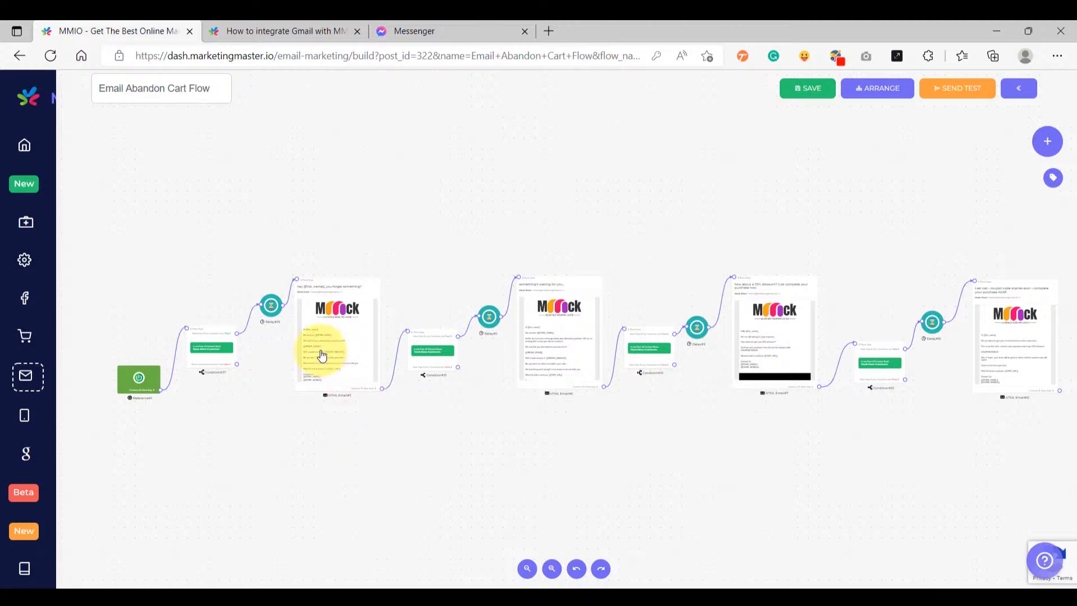
scroll(323, 355, "up", 1)
scroll(323, 354, "up", 1)
scroll(337, 353, "down", 2)
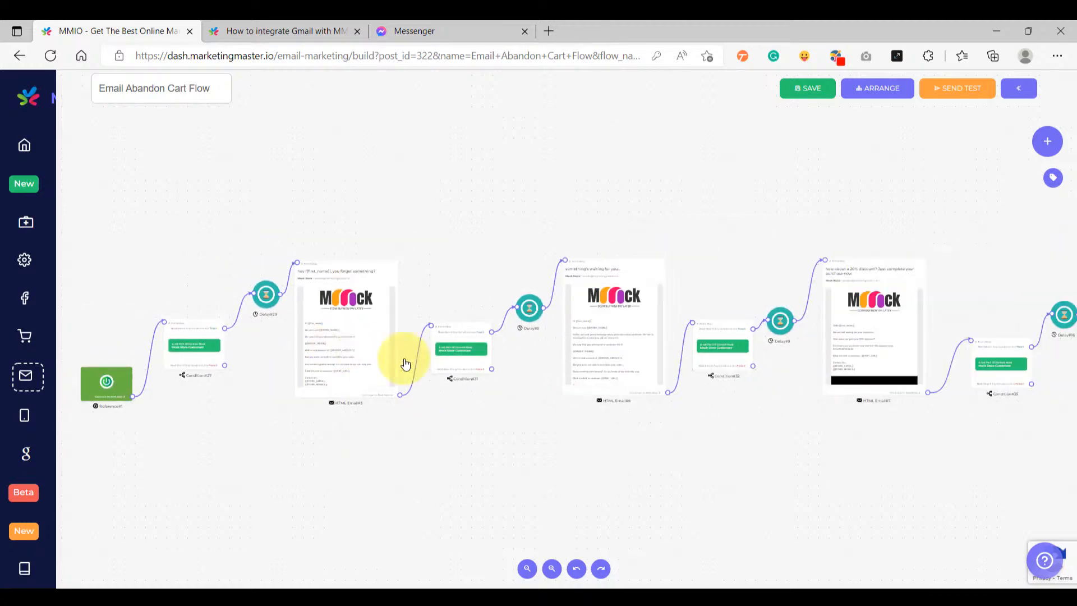
scroll(772, 435, "down", 2)
left_click_drag(949, 449, 738, 421)
scroll(727, 366, "up", 3)
left_click_drag(728, 307, 715, 310)
scroll(719, 361, "up", 2)
scroll(712, 377, "down", 4)
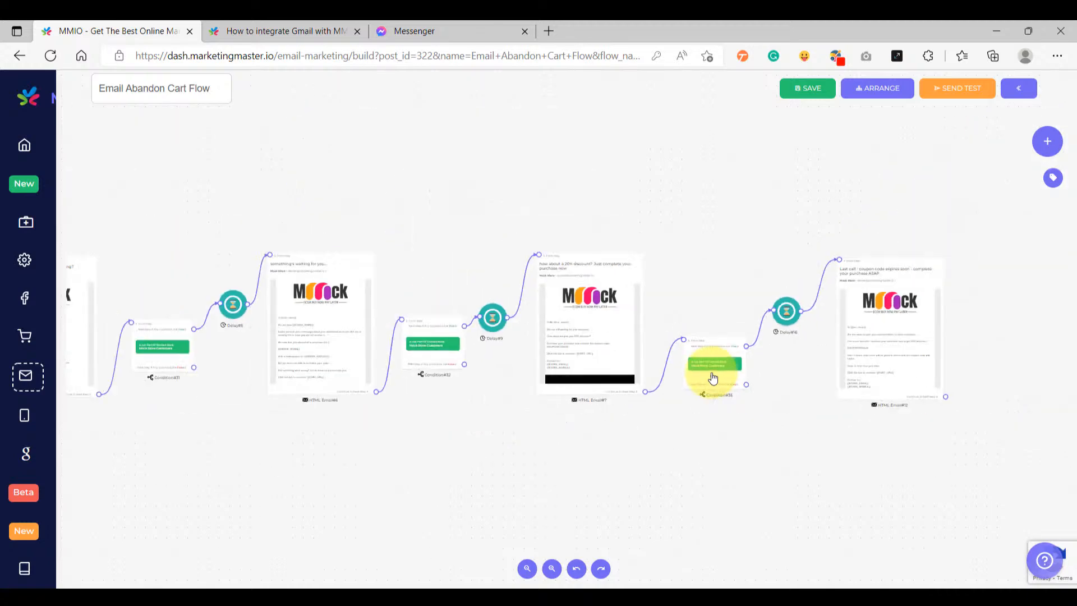
- Save the finished Email Abandon Cart Flow and dismiss the confirmation
scroll(538, 463, "down", 1)
scroll(490, 466, "down", 2)
left_click_drag(435, 476, 597, 421)
left_click_drag(709, 413, 680, 421)
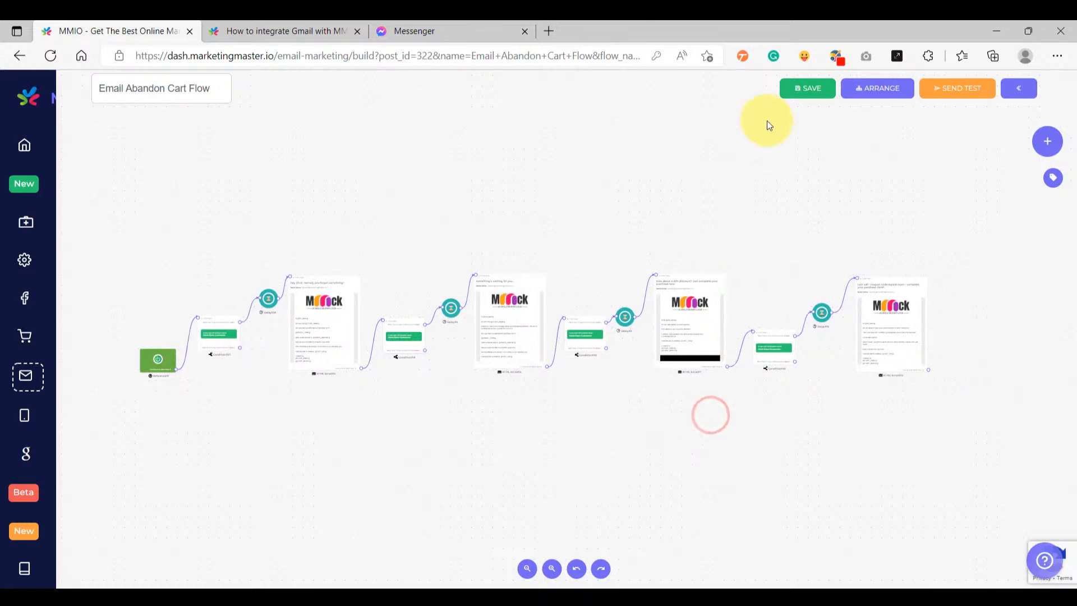
left_click(810, 88)
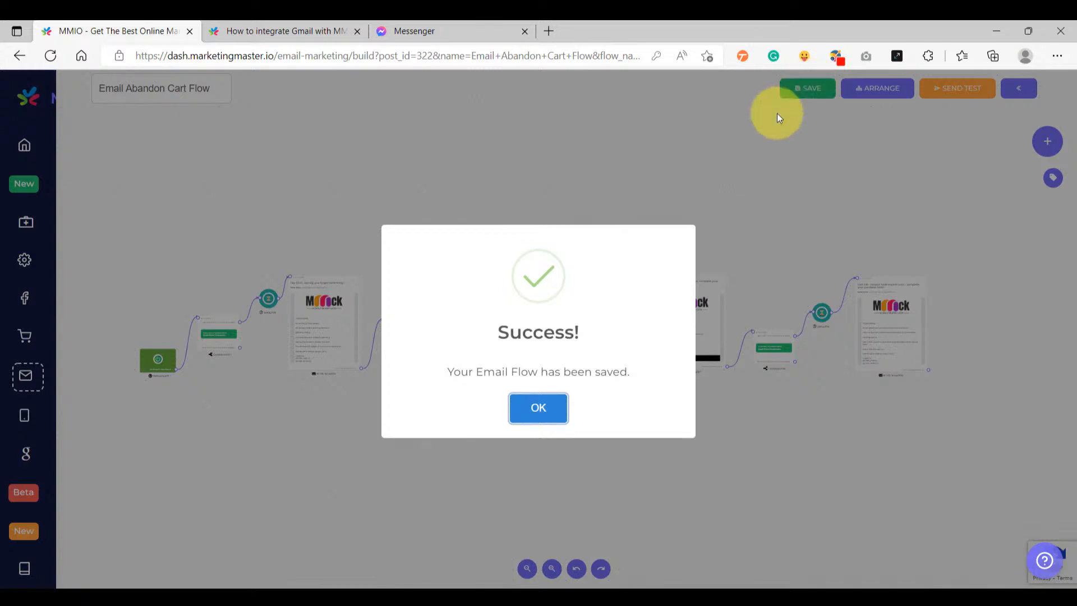
left_click(539, 410)
- Open the Abandon Cart Notifications entry for editing in the Mock Ecom Store's ecommerce shop notifications
mouse_move(49, 244)
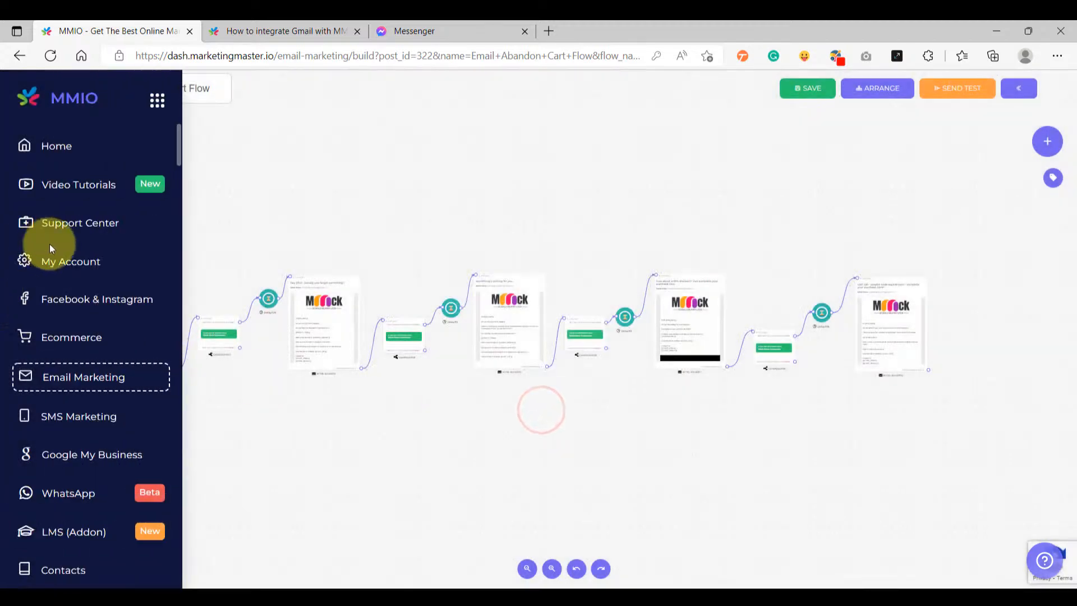
left_click(96, 341)
left_click(621, 390)
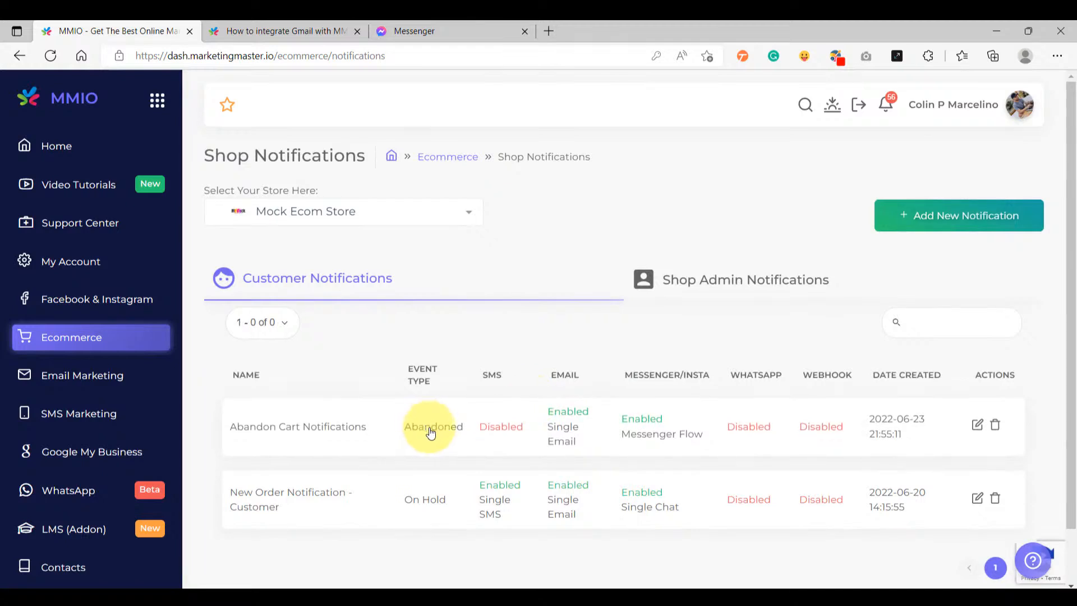
left_click_drag(474, 432, 399, 428)
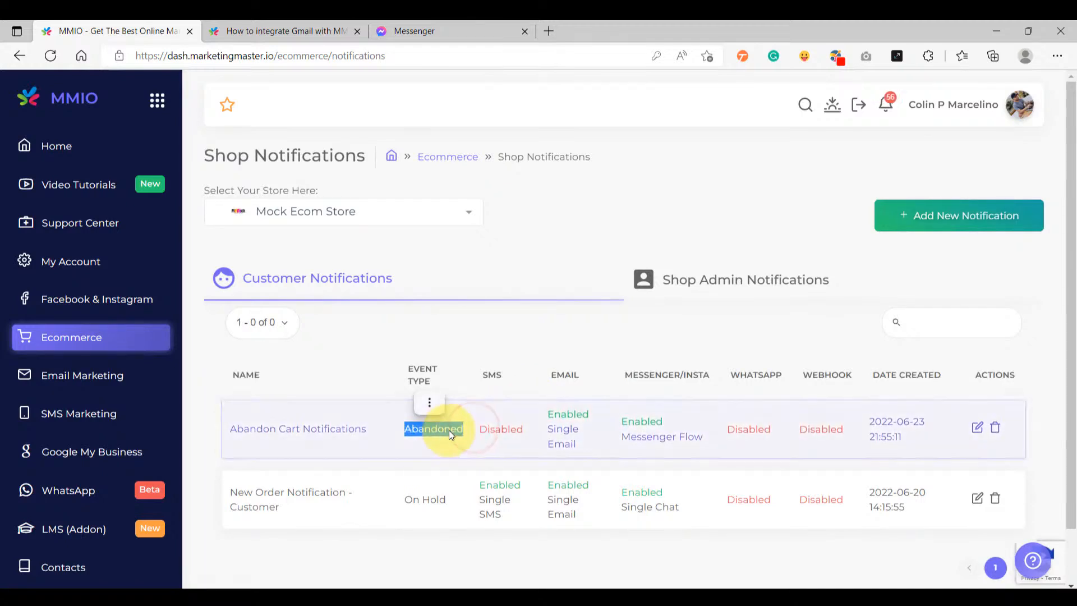
left_click(977, 430)
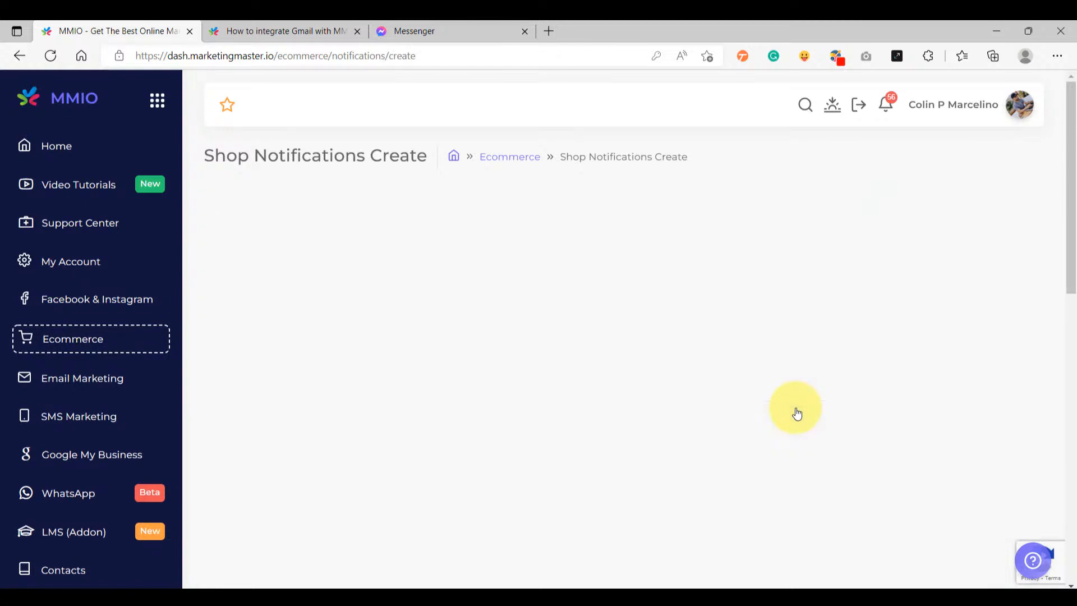
- Switch the notification's email message type to Email Flow and select Email Abandon Cart Flow as its sequence
left_click(605, 205)
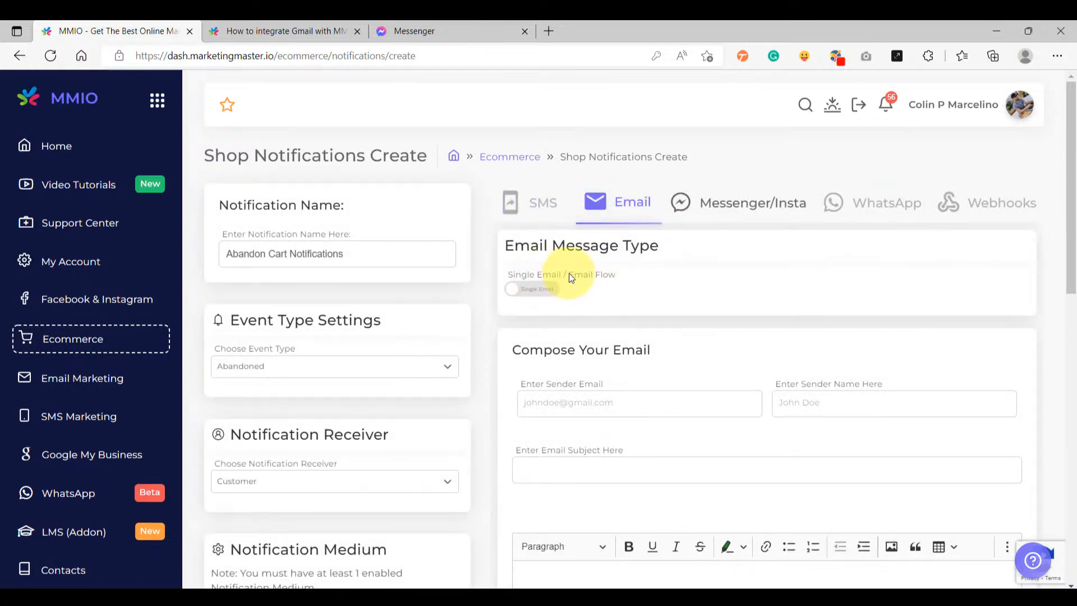
left_click(531, 291)
left_click_drag(629, 275, 574, 275)
scroll(652, 307, "down", 1)
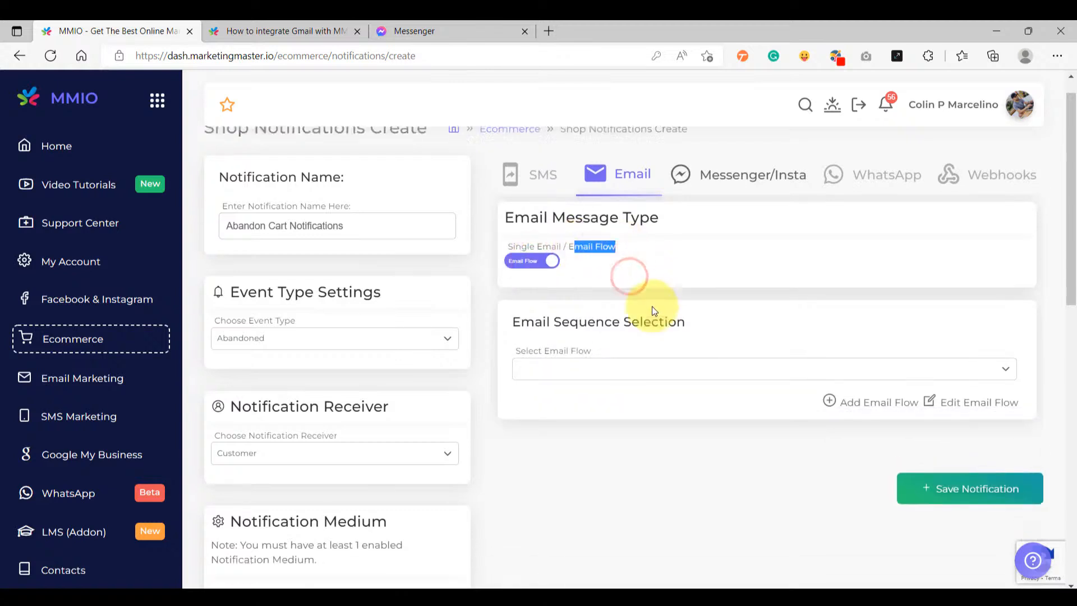
left_click(603, 327)
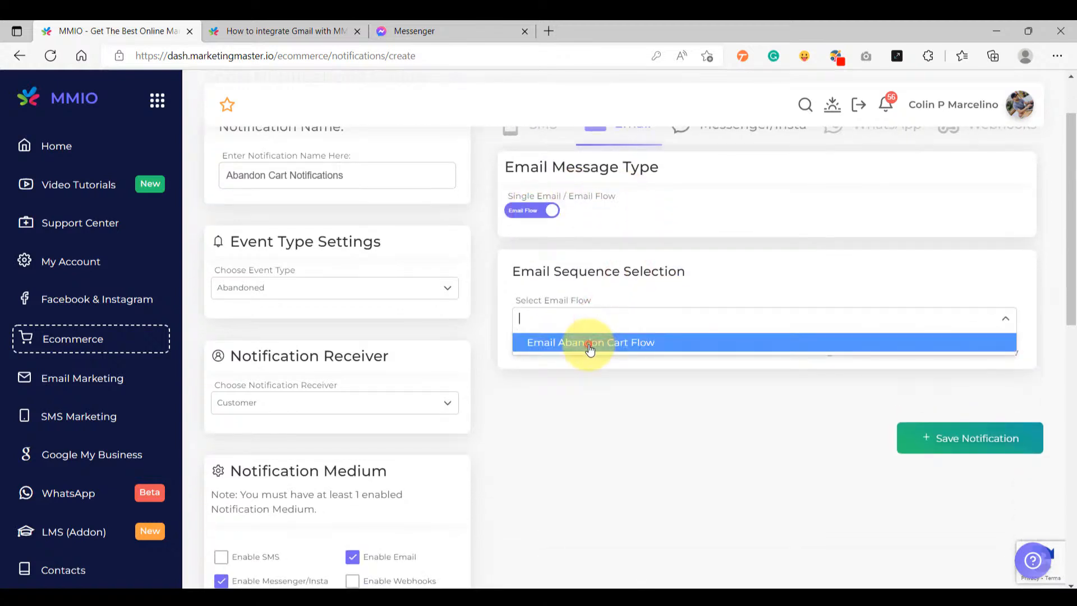
left_click(589, 343)
scroll(597, 339, "up", 1)
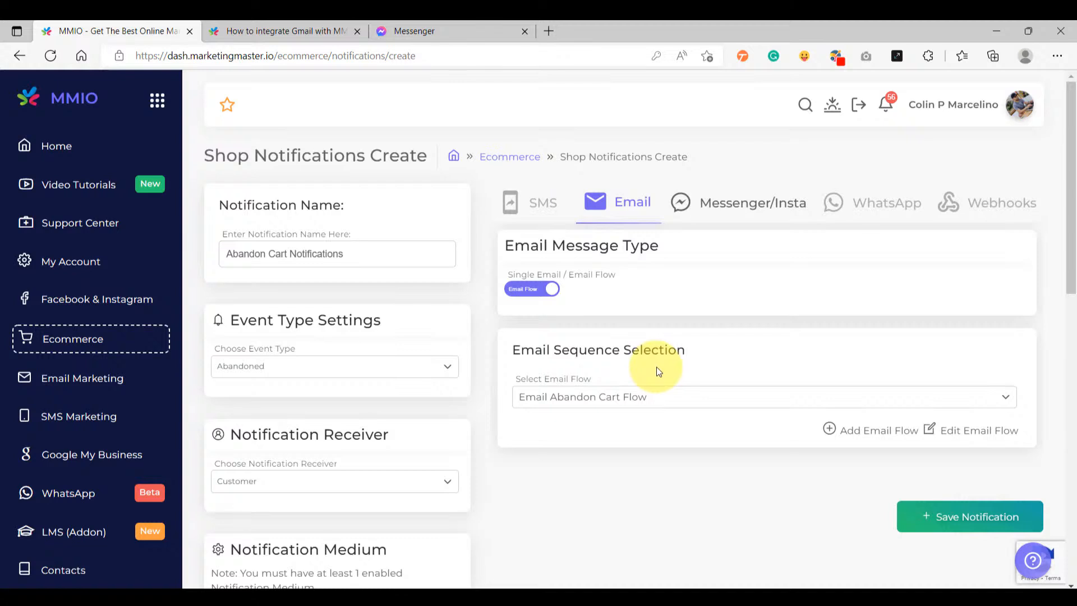
- Check the notification's Messenger/Insta sequence settings and save the Abandon Cart Notifications entry
left_click(709, 202)
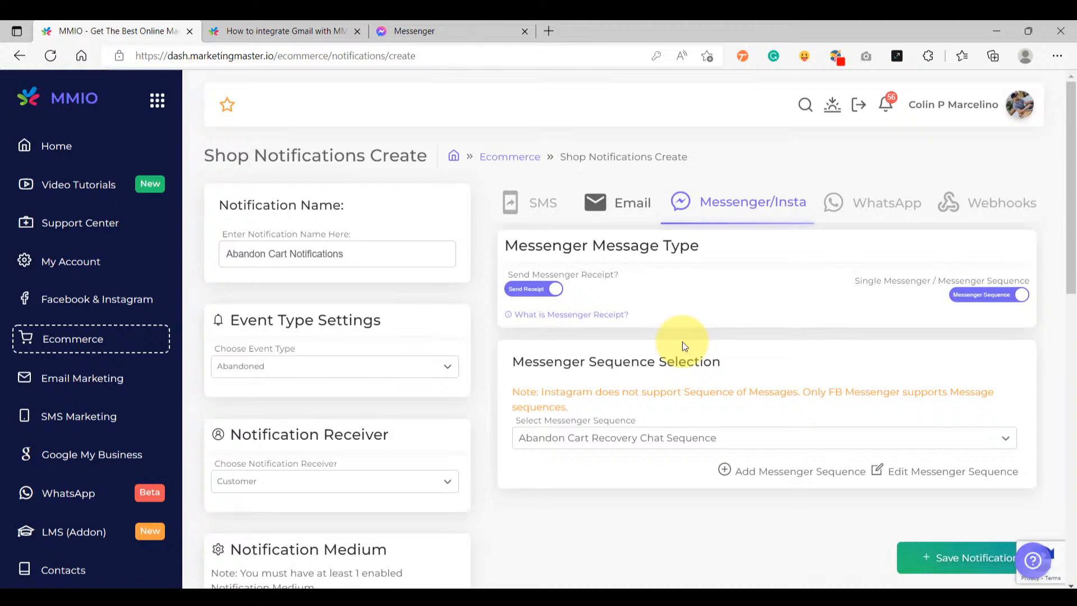
scroll(729, 392, "down", 6)
left_click(951, 244)
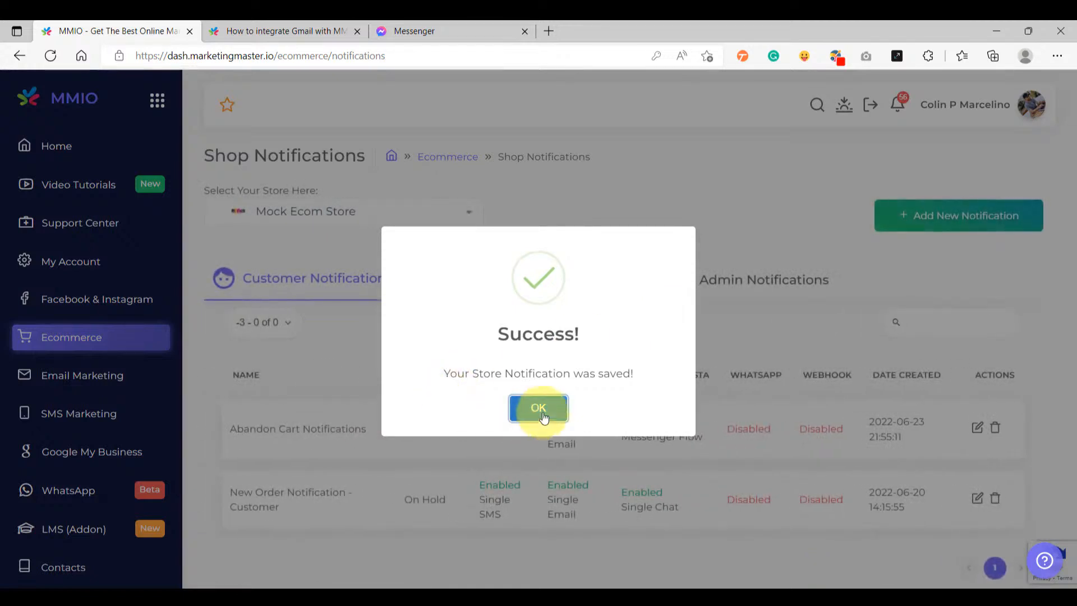
left_click(540, 412)
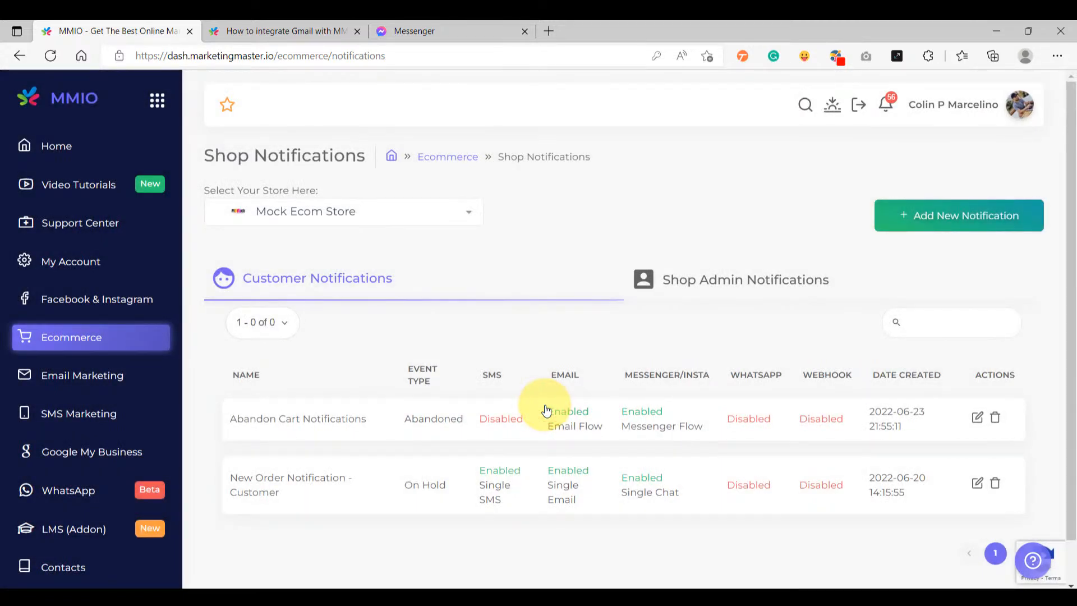
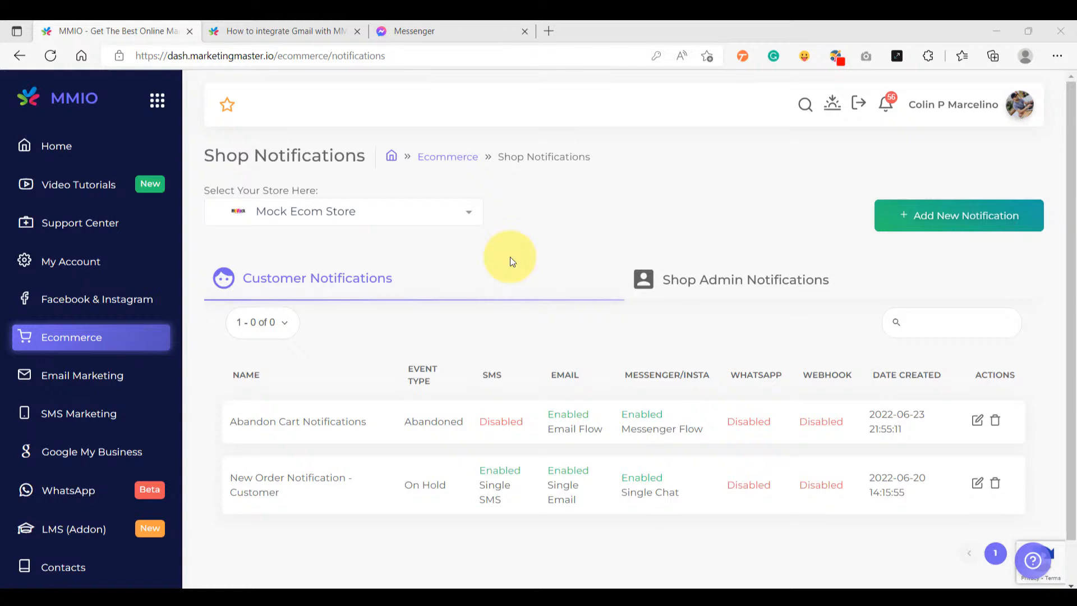
- Create a new Chucks Burger chatbot flow named "Customer Optin Woo-shop" in the Facebook & Instagram flow builder
left_click_drag(707, 427, 621, 431)
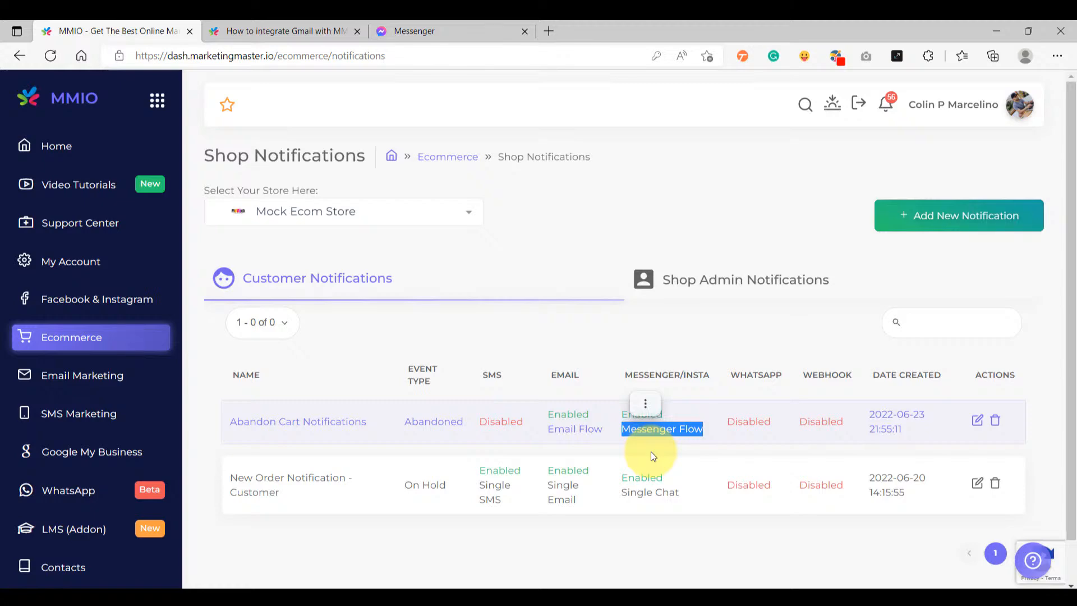
left_click(116, 303)
left_click(308, 179)
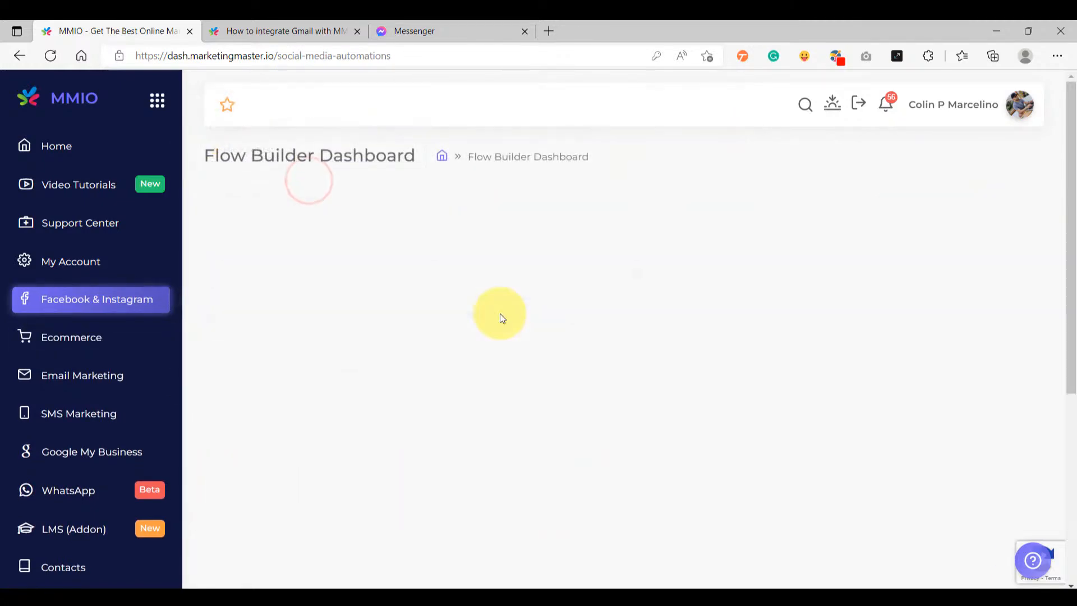
left_click(282, 317)
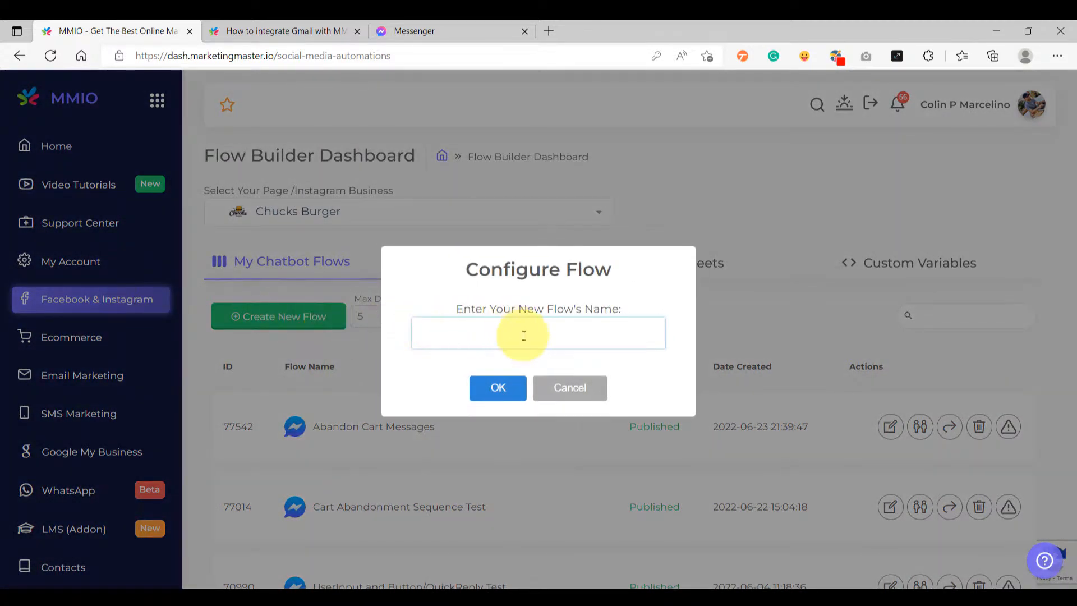
type("Customer Optin Woo-shop")
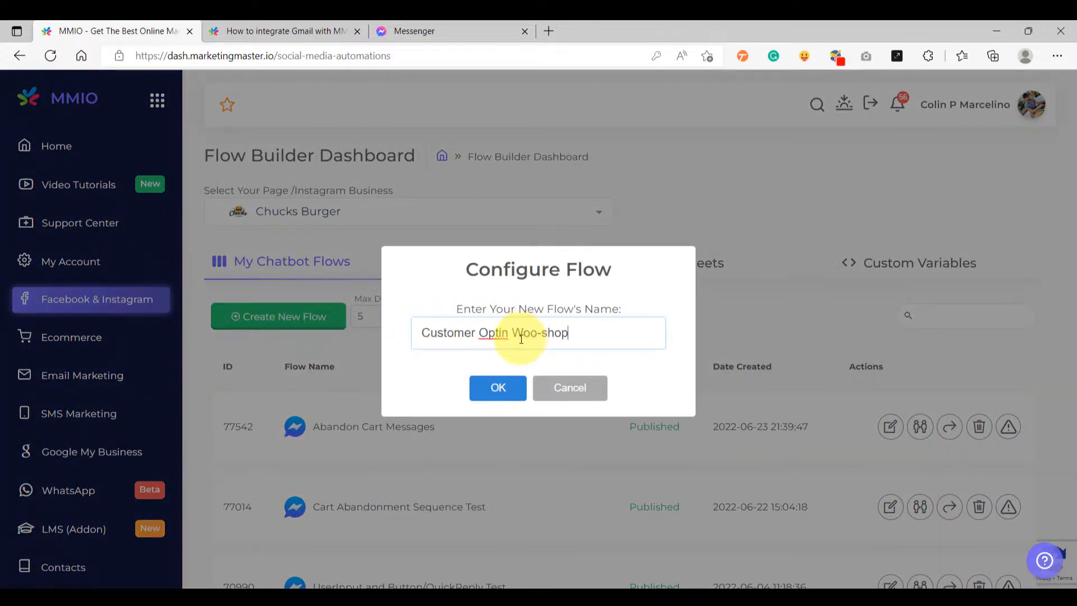
left_click(605, 332)
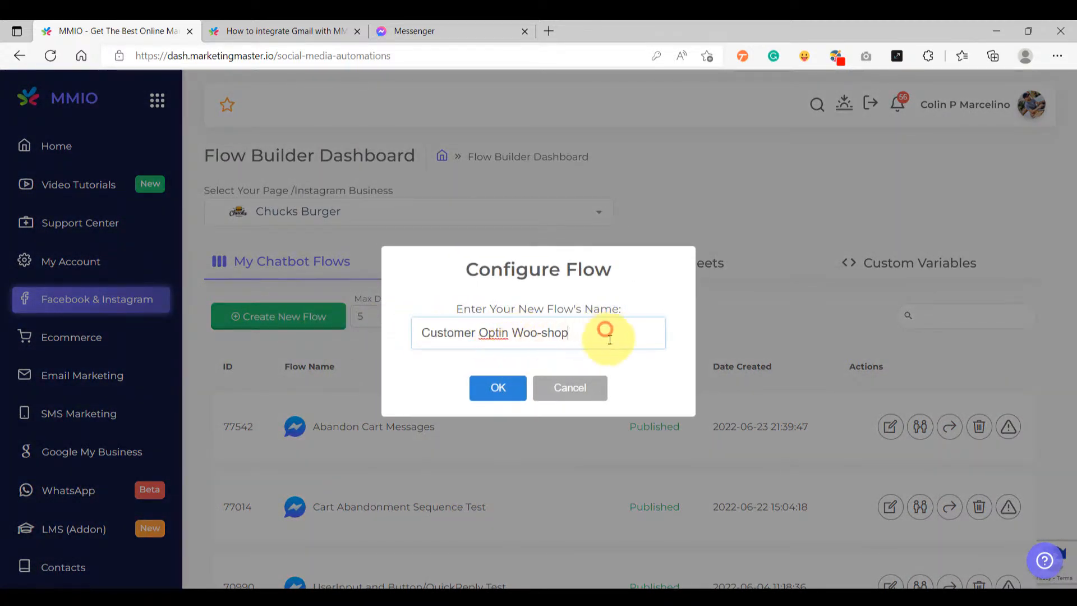
left_click(491, 389)
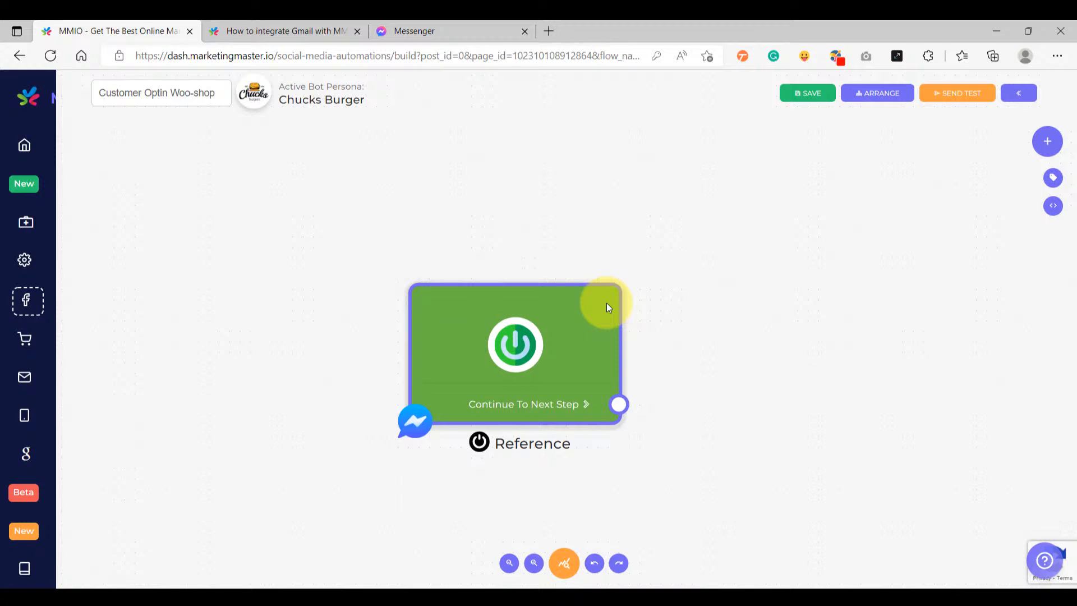
- Move the Reference block aside and connect a new Text block to its next step
left_click_drag(606, 303, 376, 295)
left_click_drag(382, 388, 493, 232)
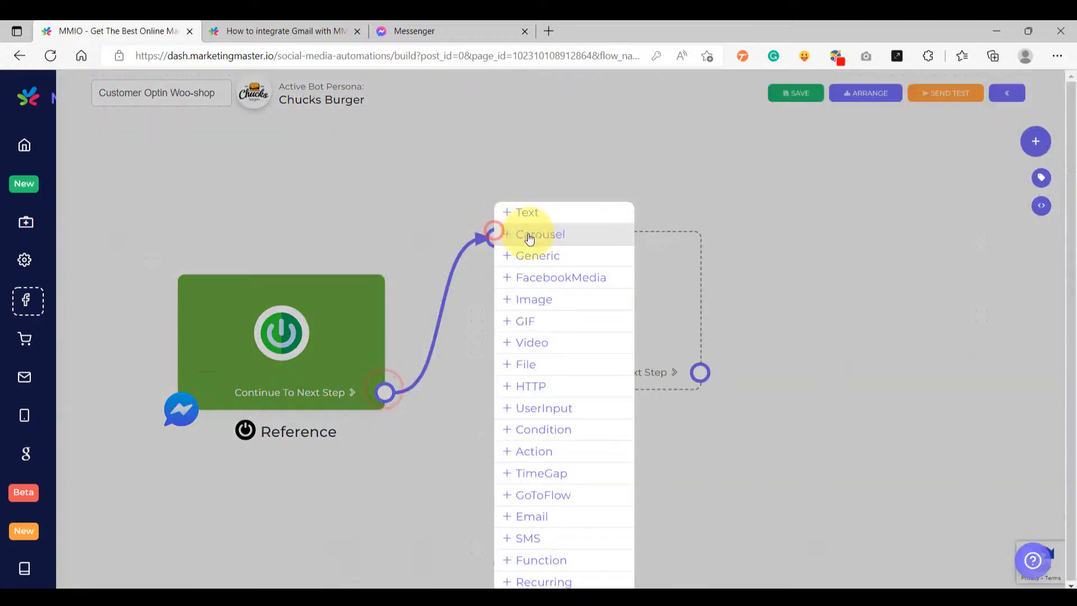
left_click(553, 213)
- Add a button to the Text block with the text "👉 🛒 BUY NOW 👈" and the type Web URL
left_click(571, 356)
left_click(465, 293)
left_click(465, 294)
left_click(468, 354)
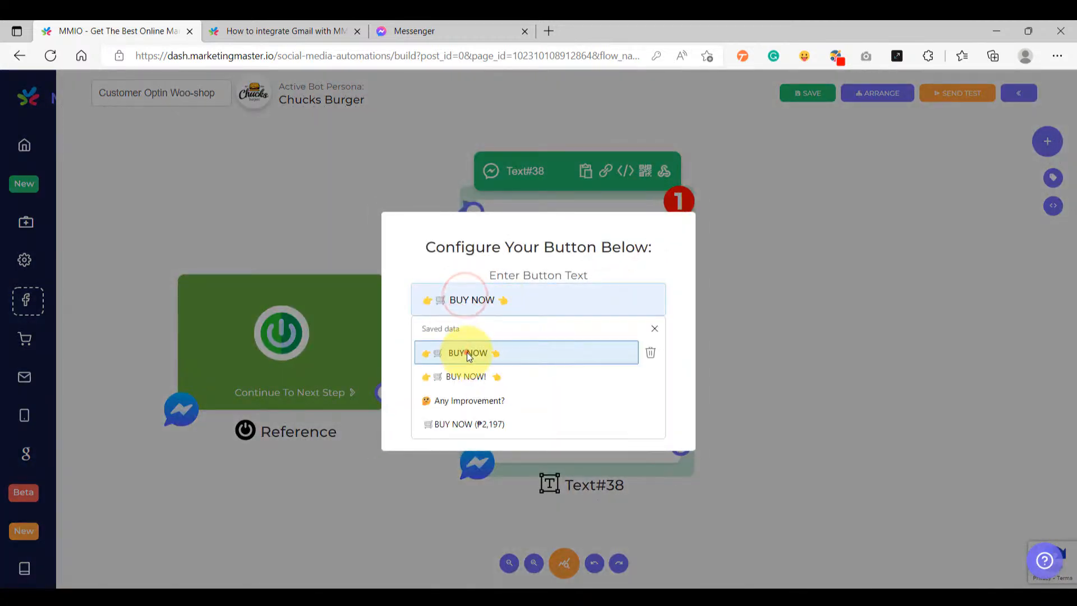
left_click(470, 362)
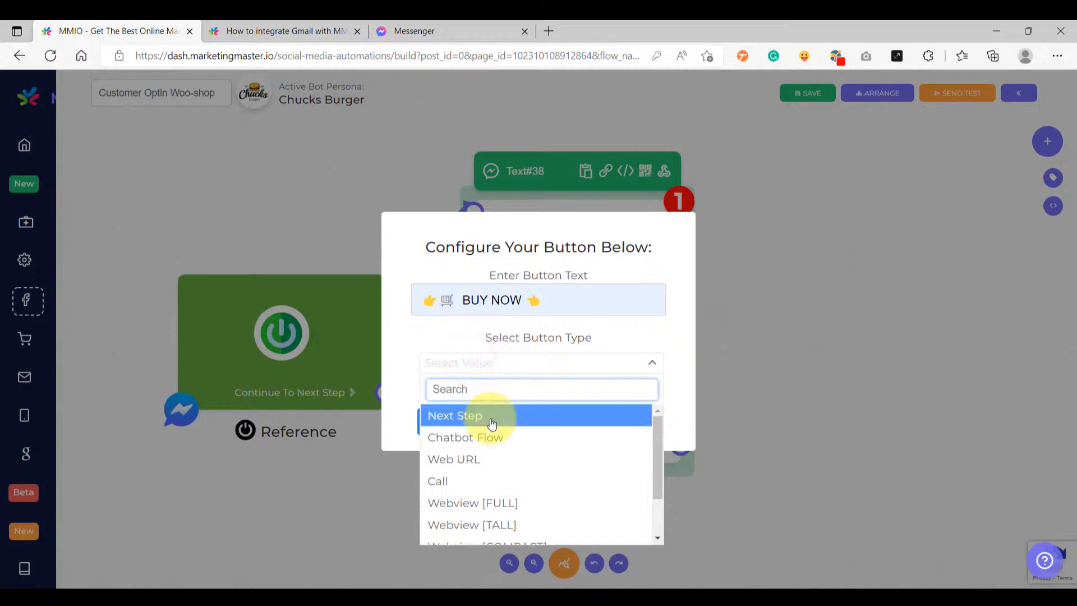
left_click(483, 460)
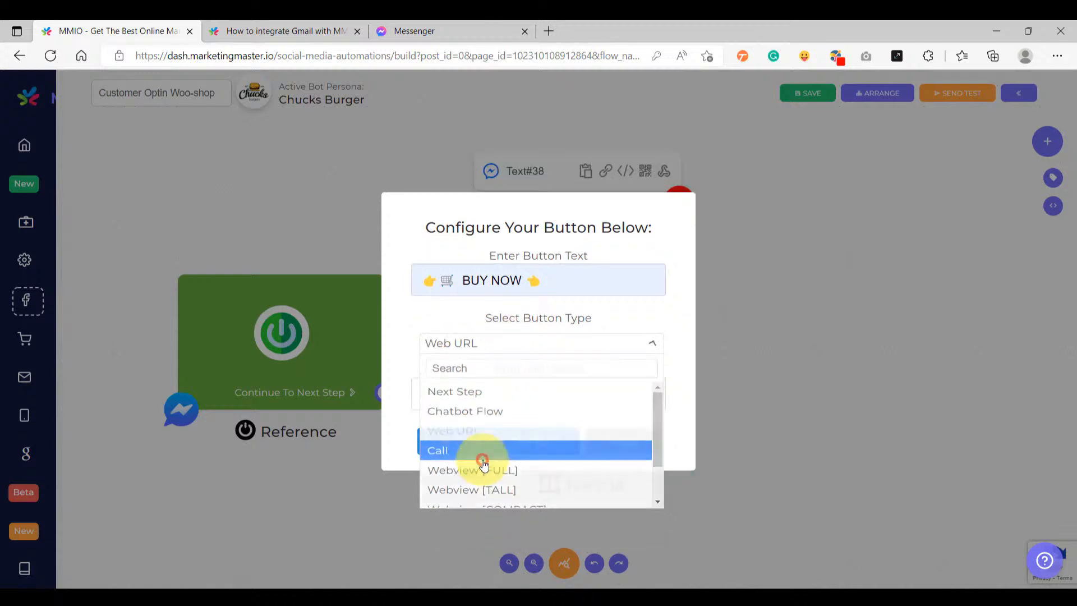
- Switch to the Mock Ecom Store shop, open the Hoodie with Logo [Edited2] product page and copy its web address
left_click(485, 395)
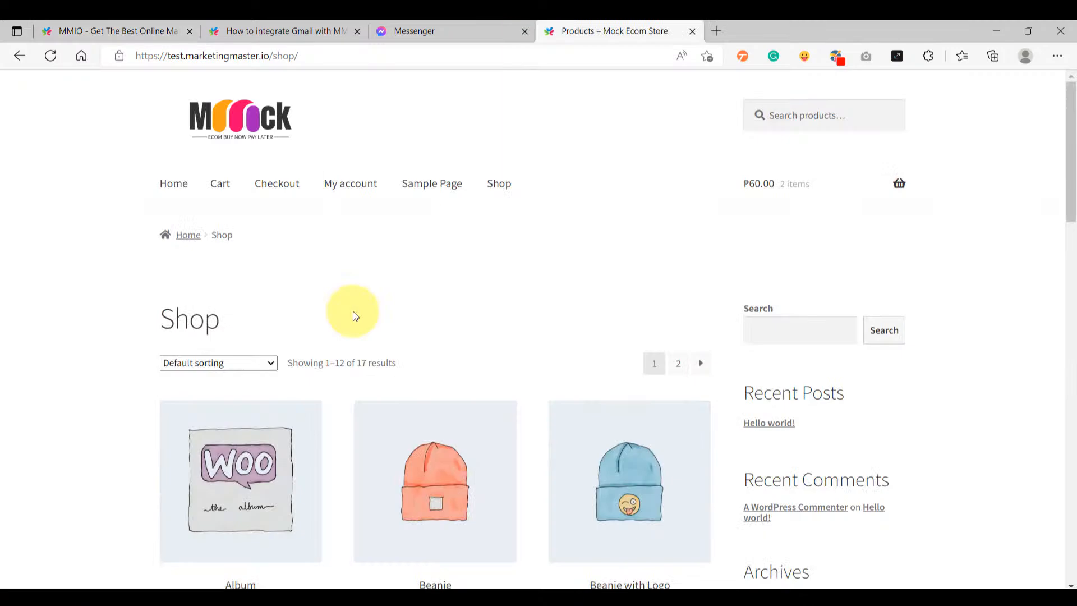
scroll(350, 312, "down", 10)
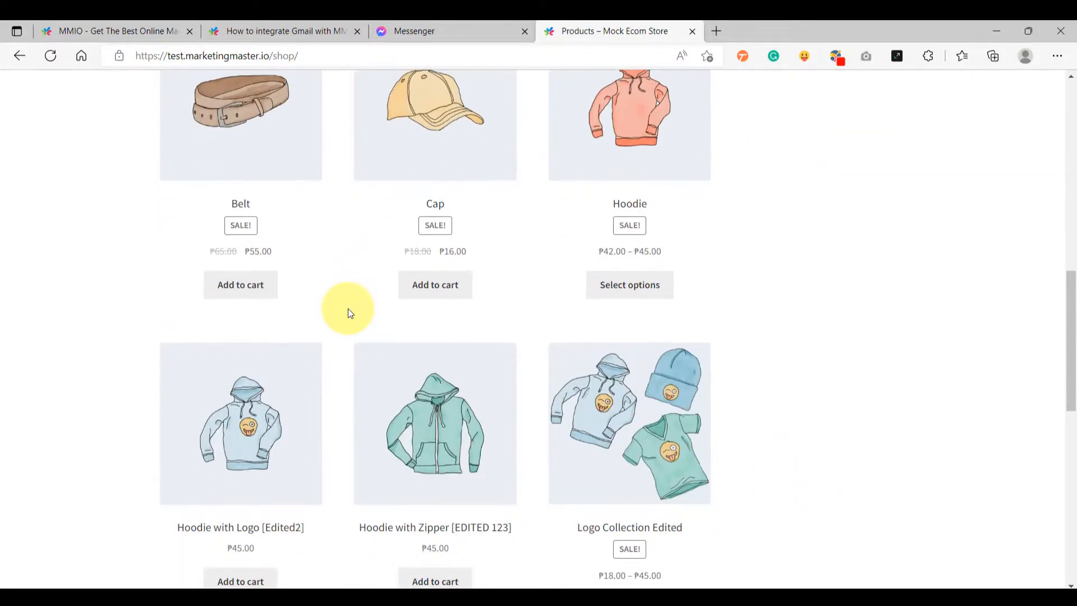
scroll(350, 313, "down", 2)
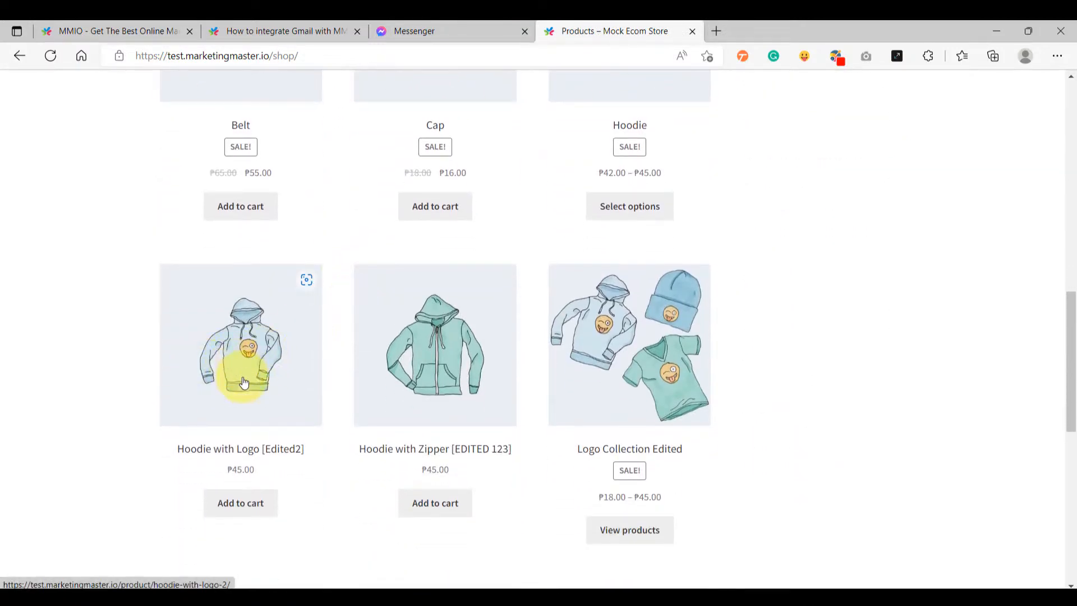
left_click(245, 347)
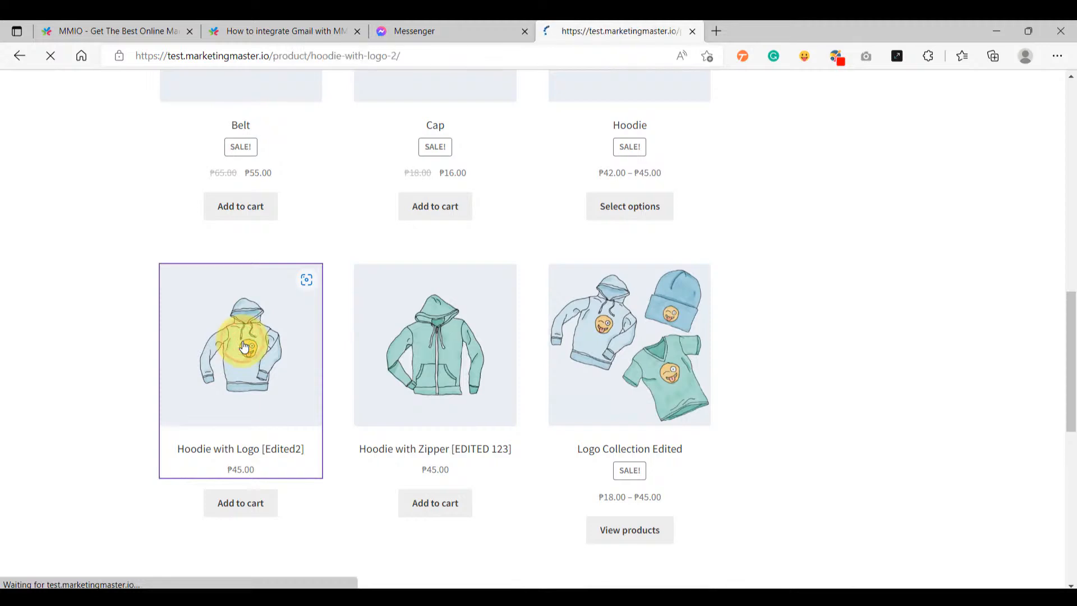
left_click(481, 56)
key("ctrl+c")
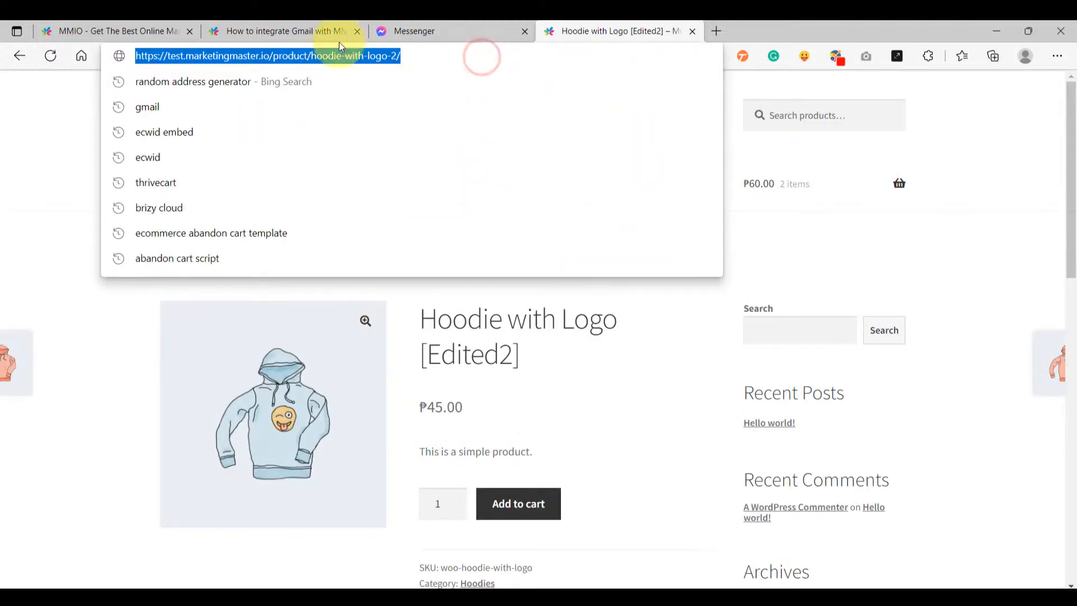
left_click(103, 25)
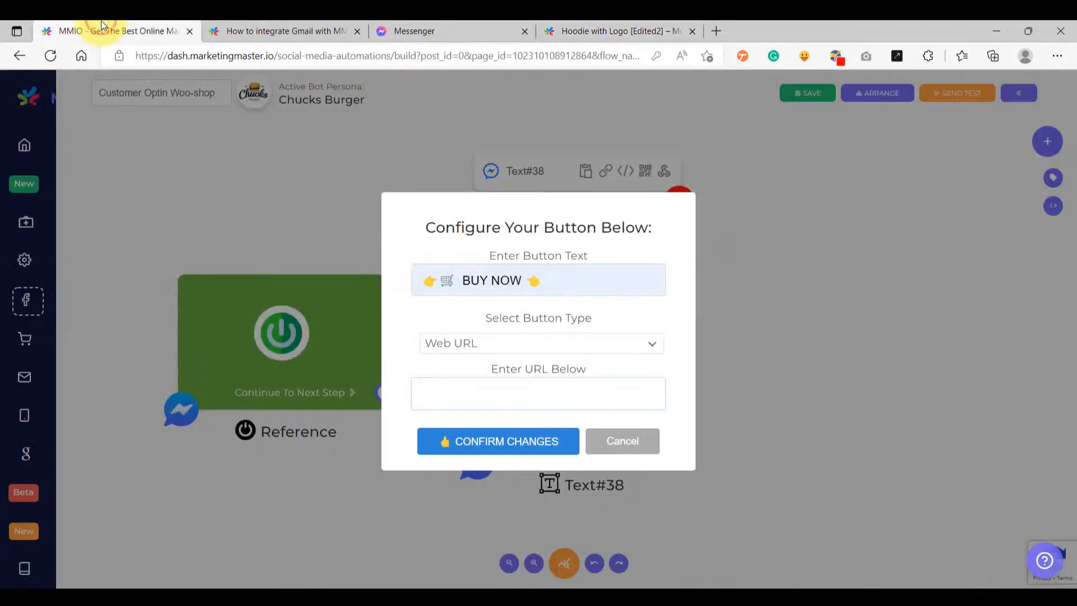
left_click(516, 384)
key("ctrl+v")
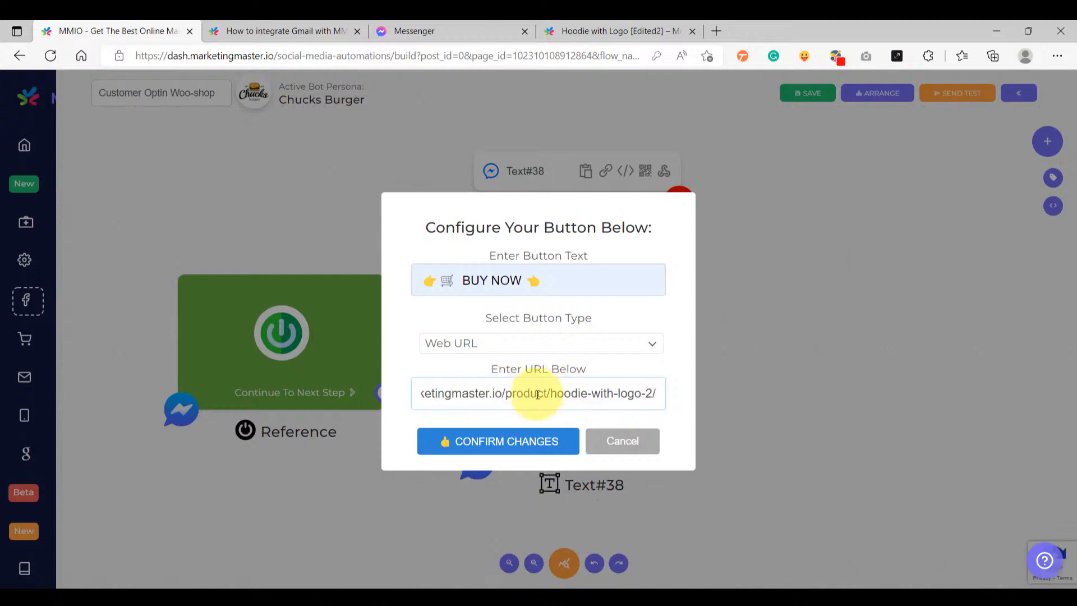
key("Home")
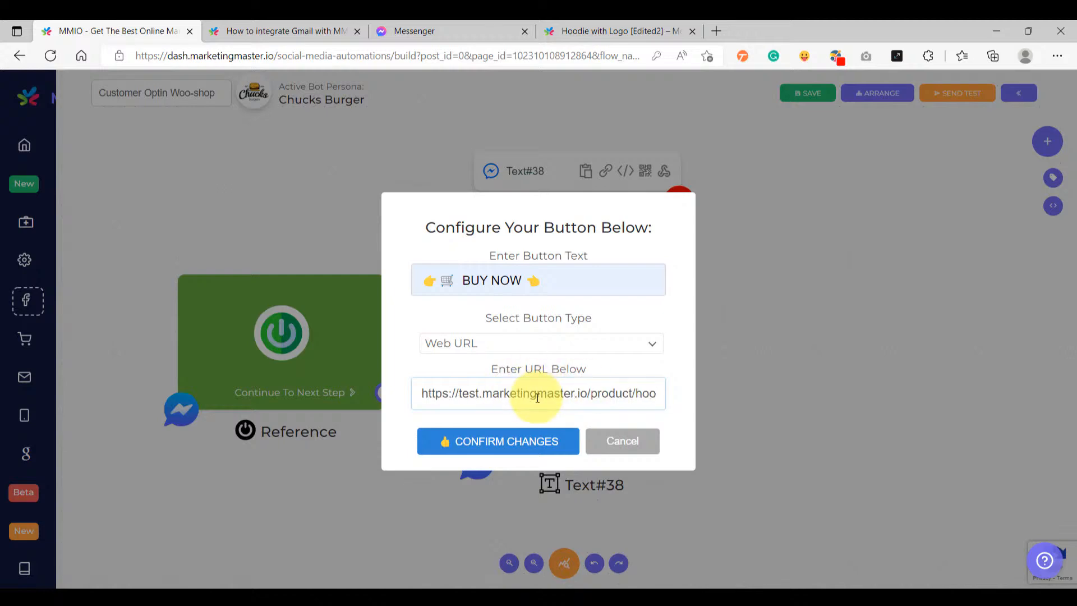
left_click(524, 447)
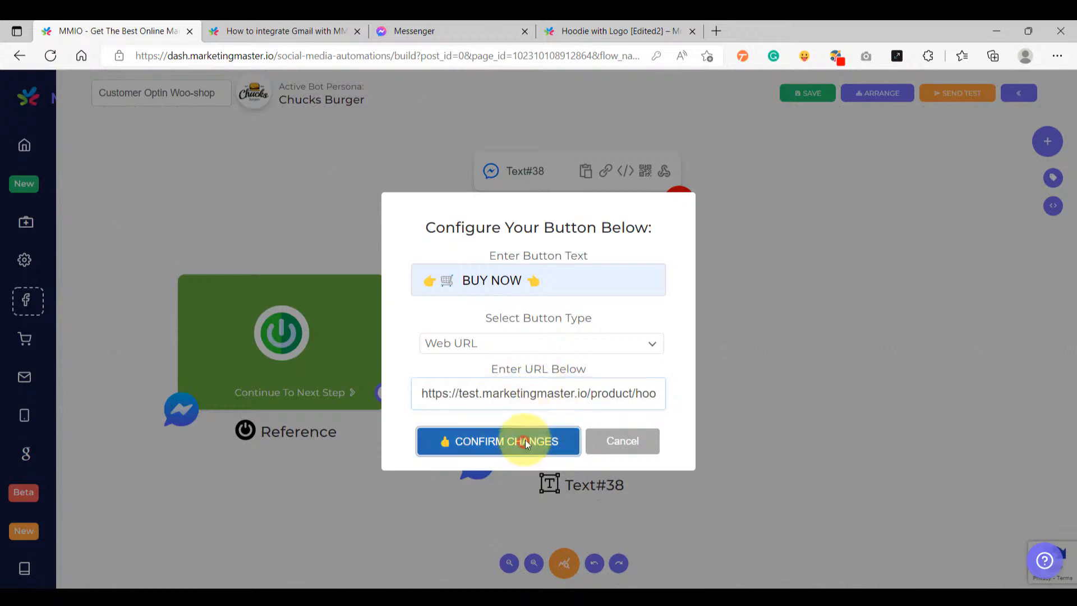
scroll(577, 345, "up", 3)
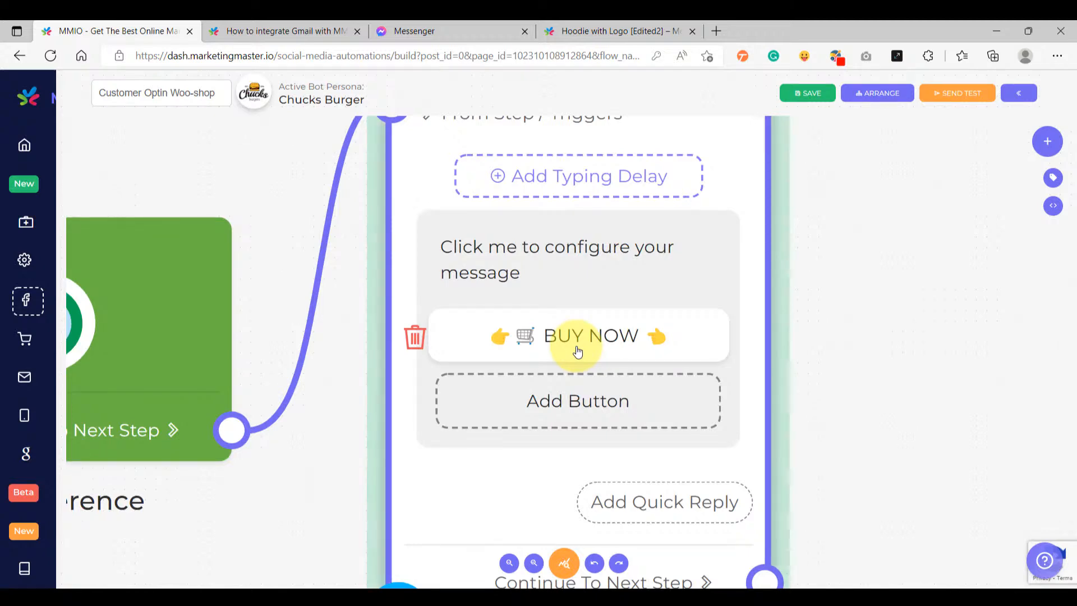
scroll(576, 346, "down", 3)
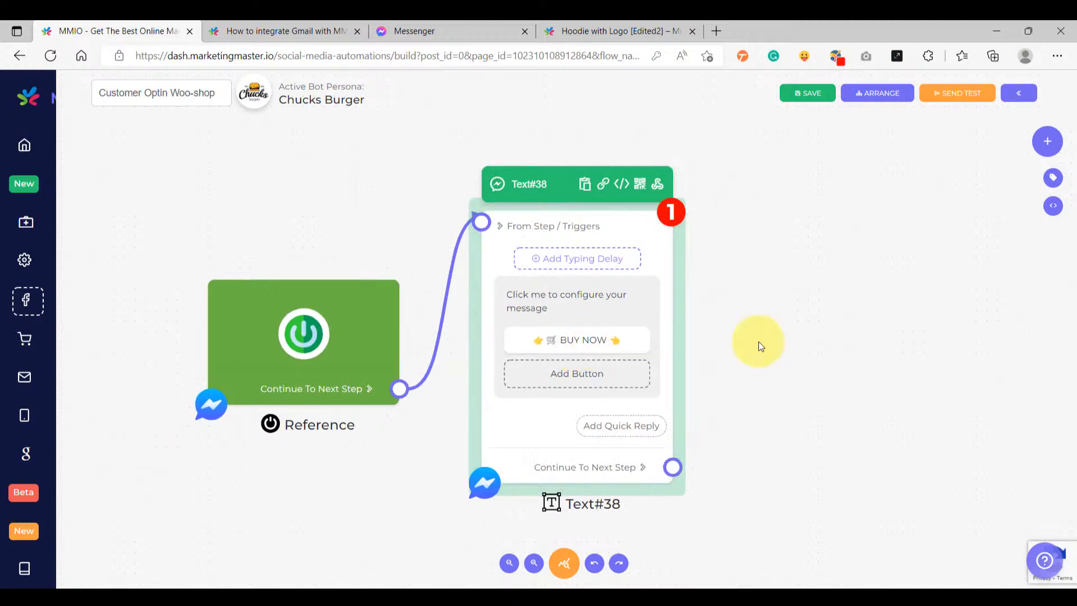
- Set the Text block's message to "hi {{first_name}}! Buy our hoodie now! Click "BUY NOW" button below👇" and save the flow
left_click_drag(808, 340, 735, 340)
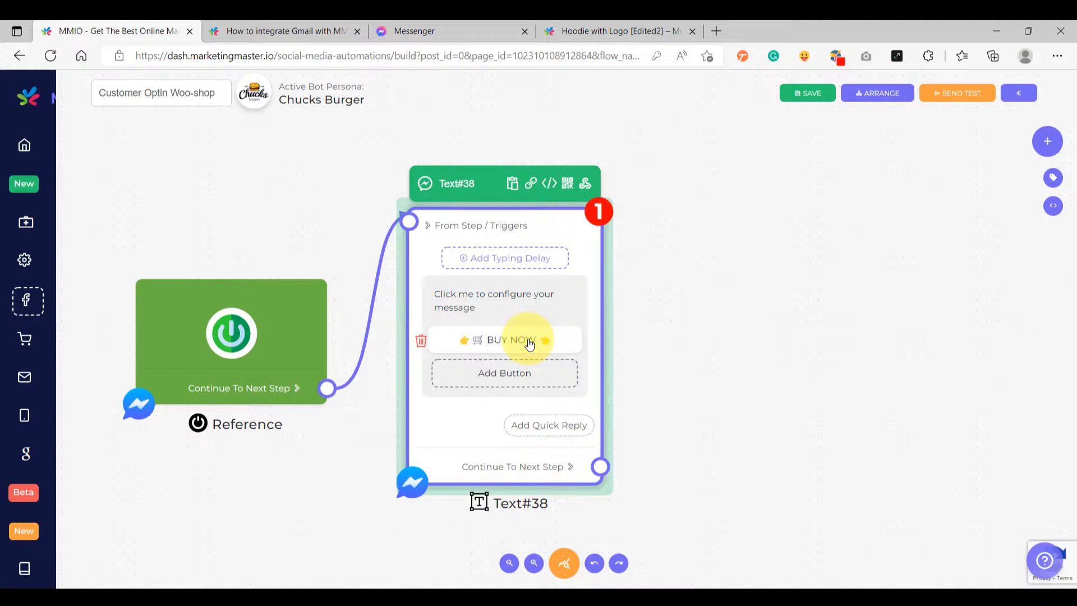
left_click(567, 320)
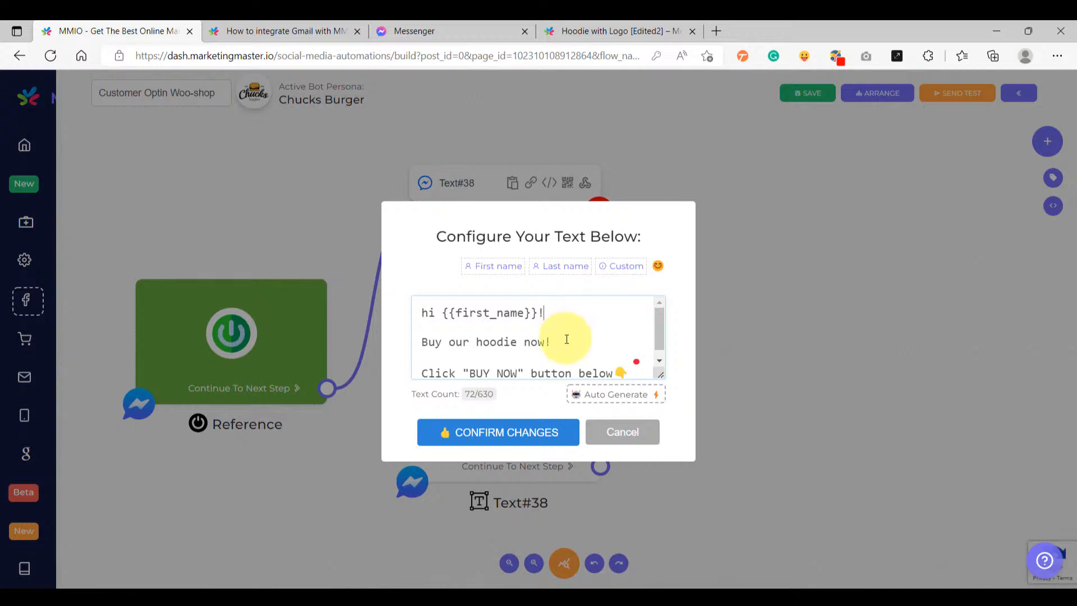
scroll(566, 338, "down", 1)
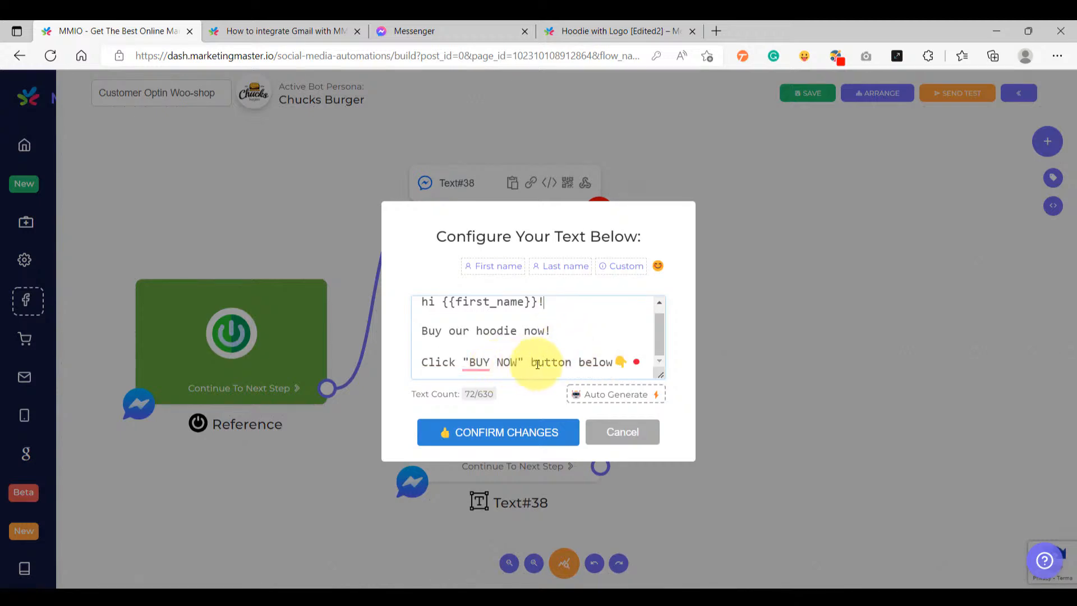
left_click(531, 432)
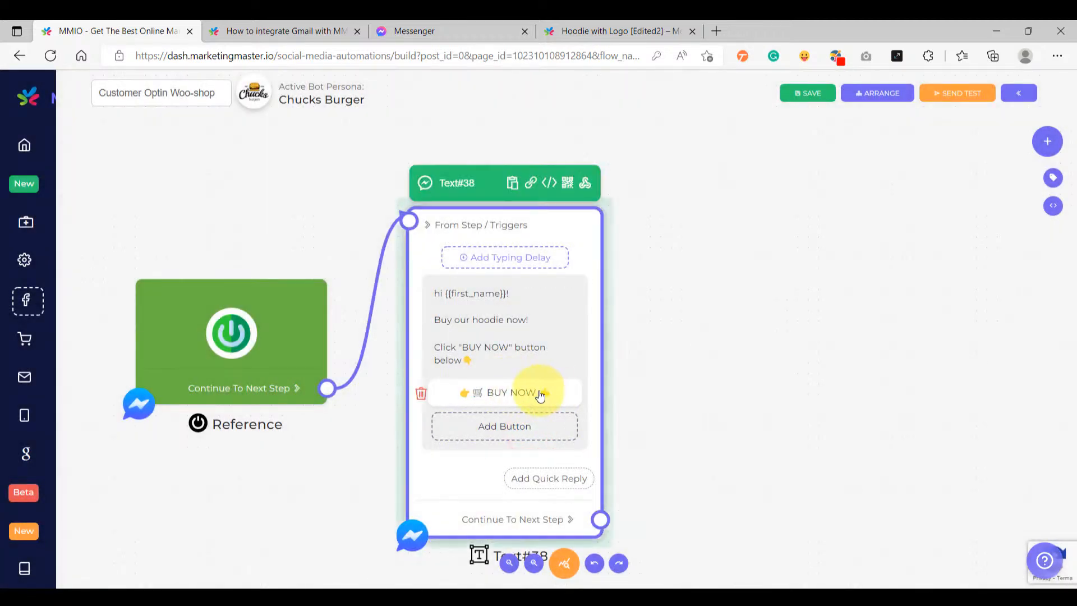
scroll(512, 386, "up", 5)
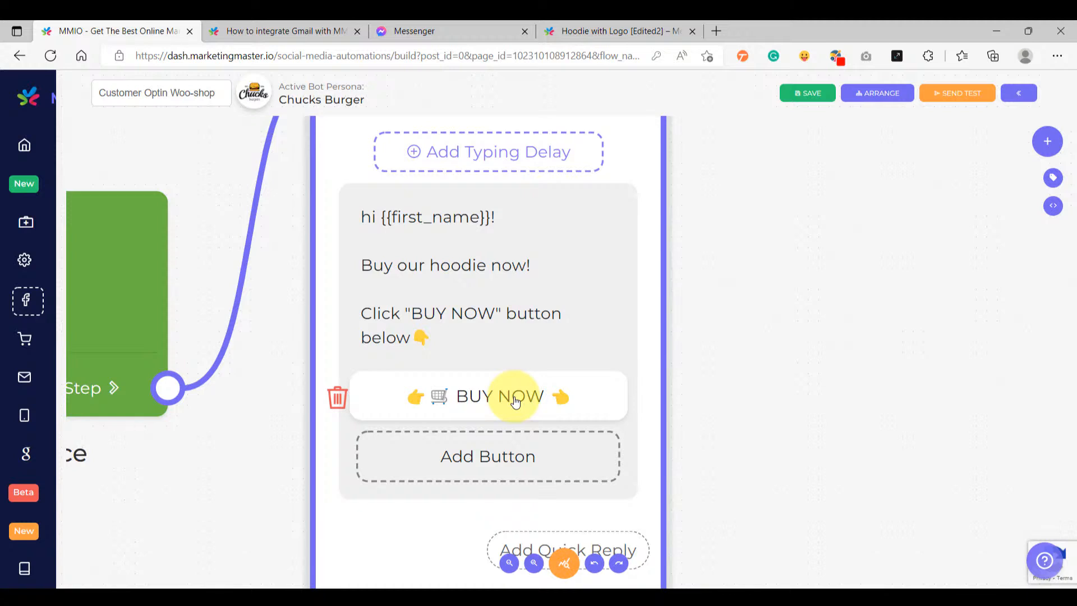
left_click(807, 96)
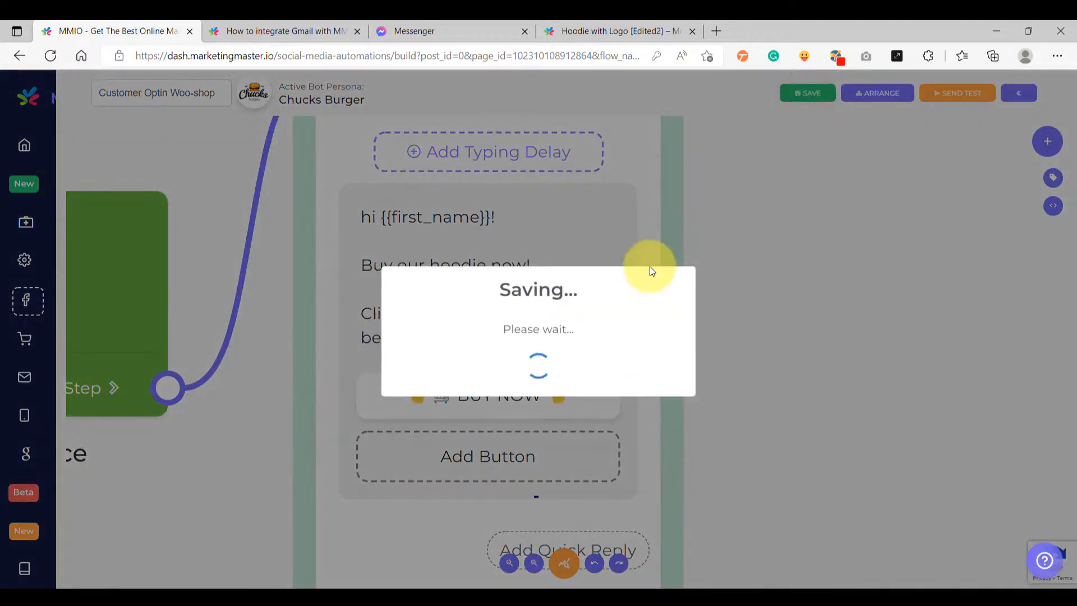
left_click(538, 408)
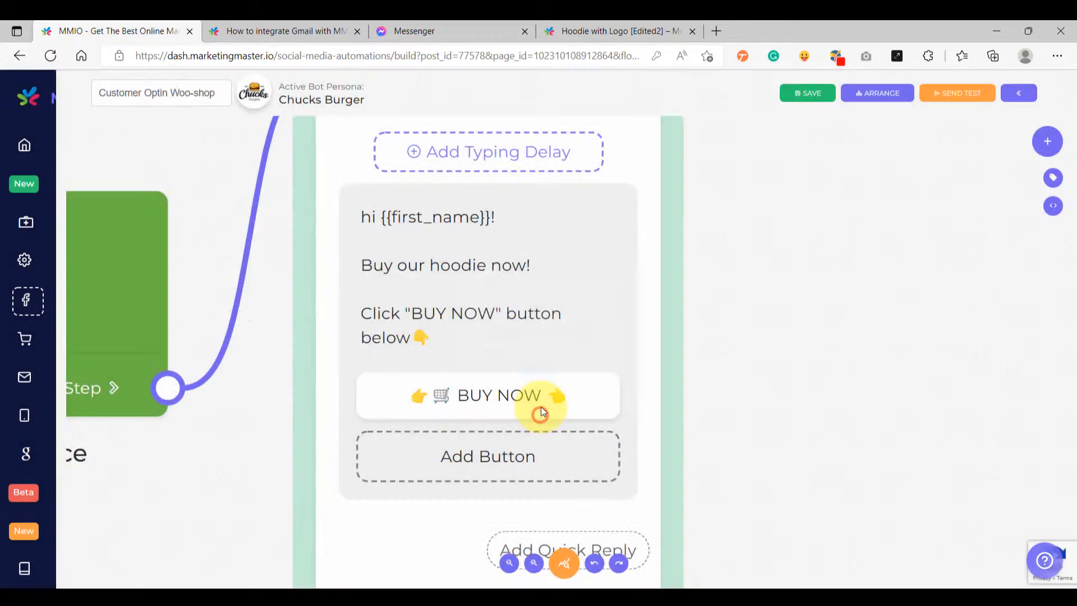
- Add a Triggers block above the Reference block and connect it to the Text block
right_click(353, 262)
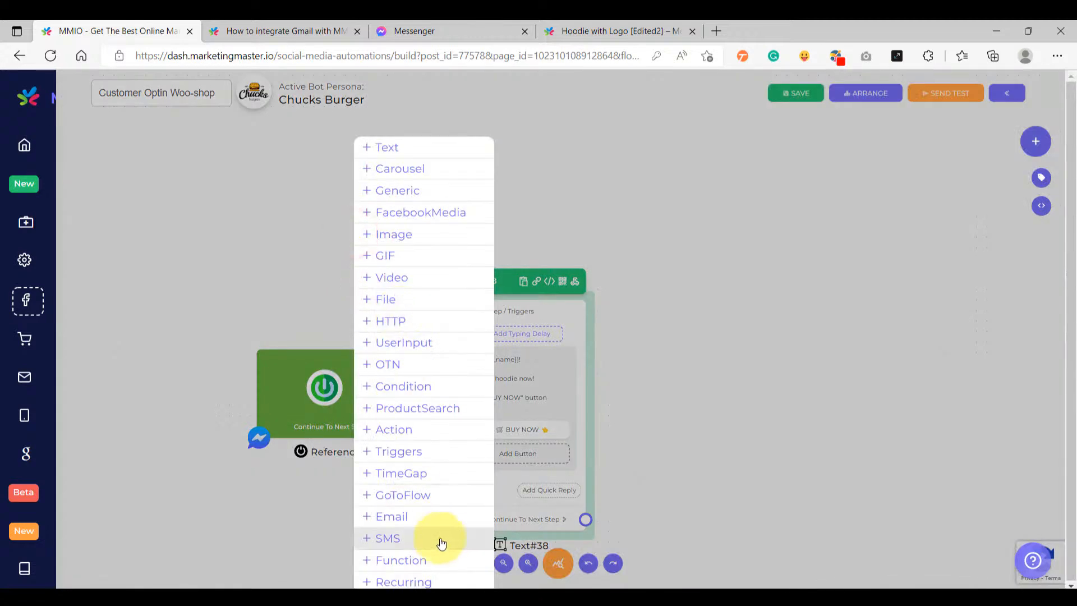
left_click(412, 450)
left_click_drag(439, 464, 391, 281)
left_click_drag(424, 239, 450, 307)
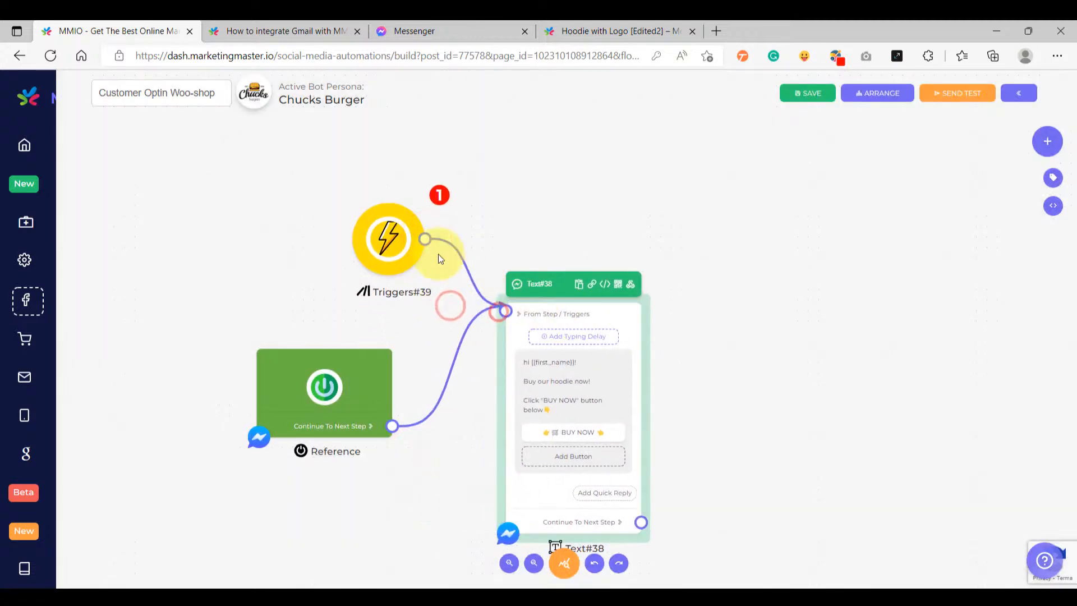
- Configure the trigger as a Keyword trigger with the keyword "buy now" and Wide matching, and save the flow
left_click(387, 239)
left_click(488, 338)
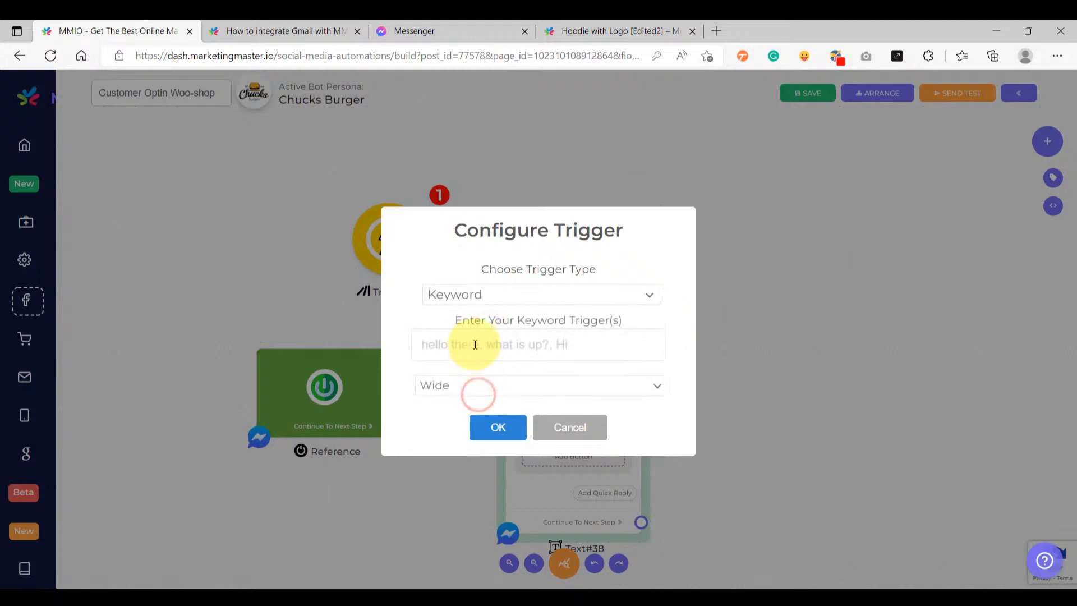
left_click(473, 334)
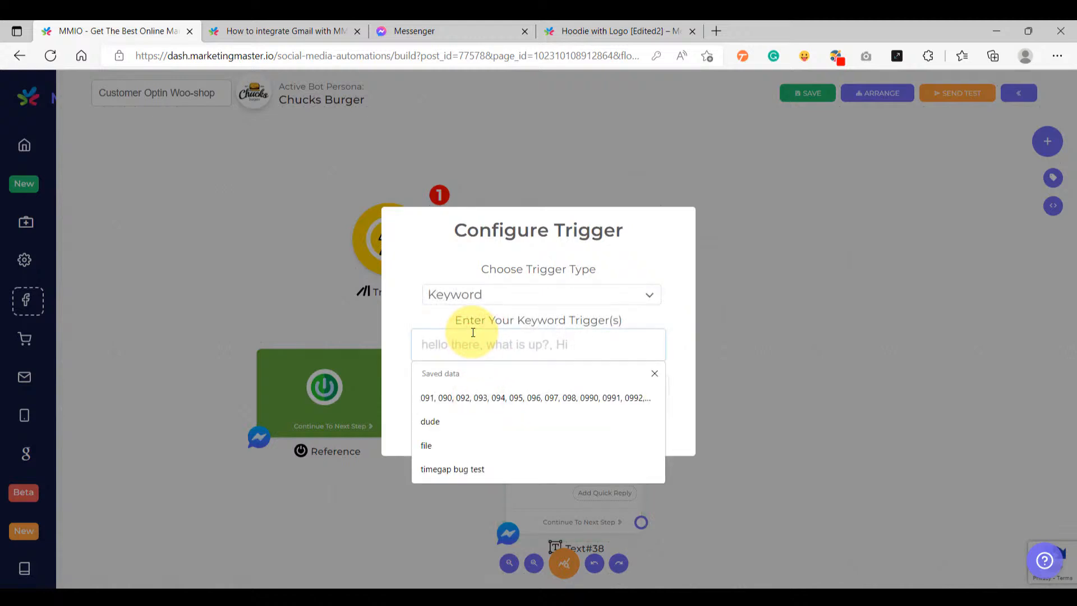
type("buy")
key("ctrl+a")
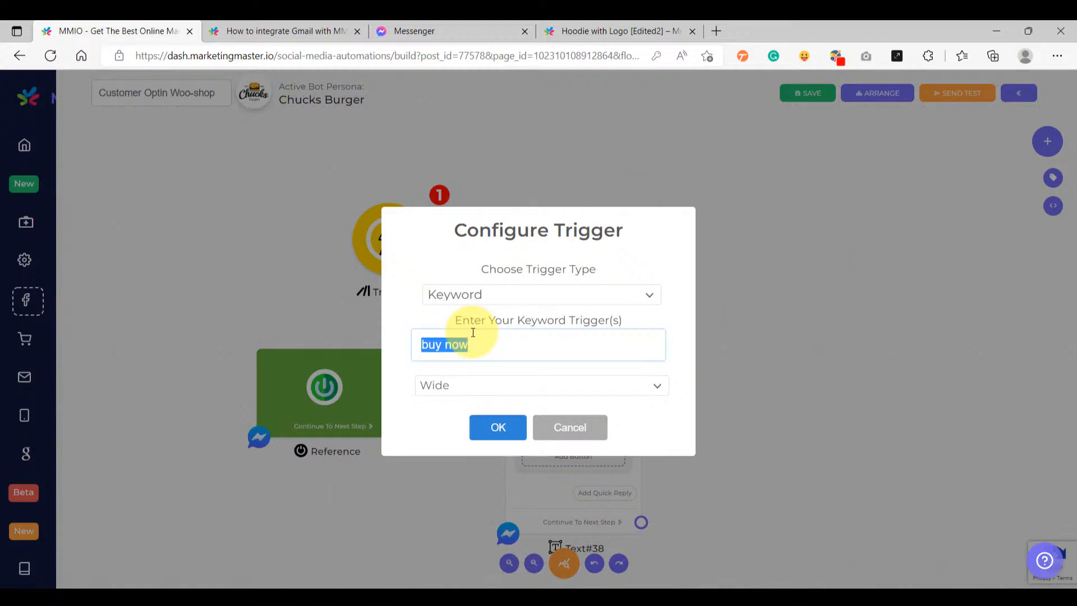
left_click(498, 425)
left_click_drag(575, 314, 577, 286)
left_click(804, 94)
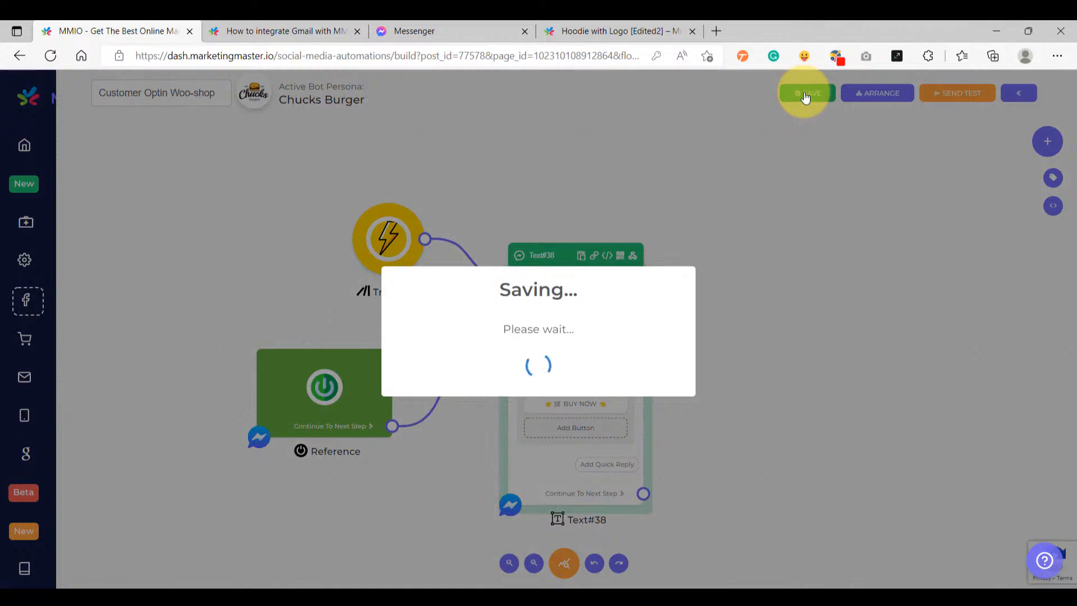
left_click(524, 407)
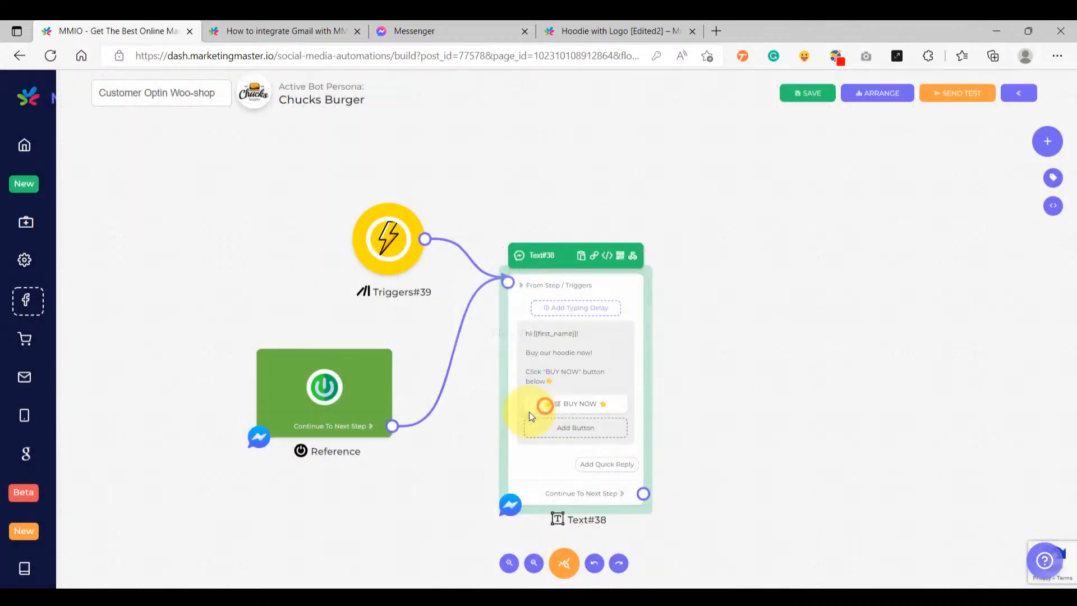
- Move the Text block up level with the Triggers block and review its message and button
left_click(460, 426)
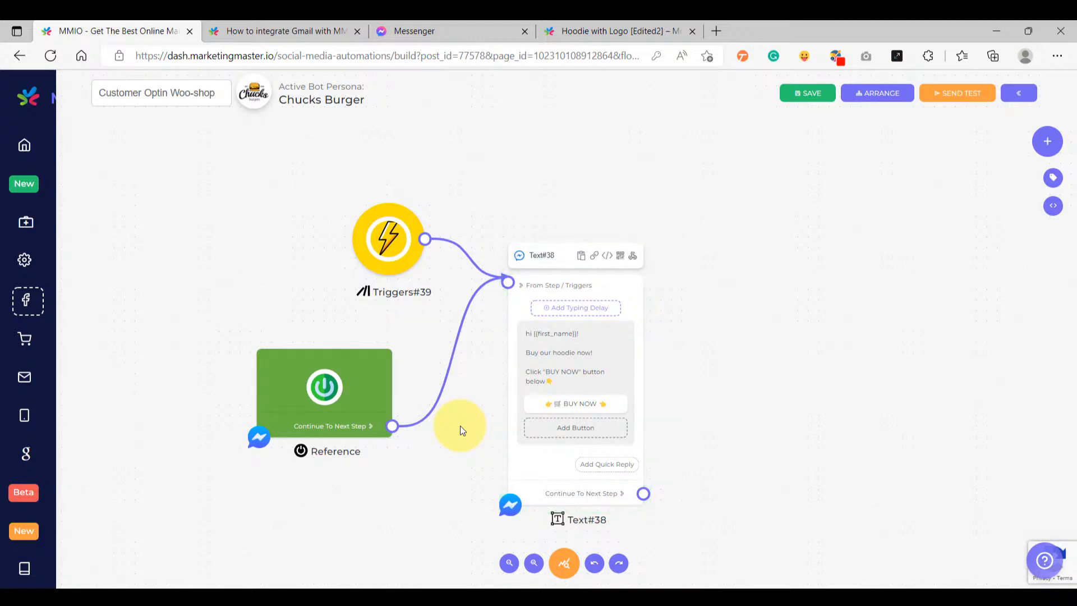
left_click_drag(586, 284, 587, 247)
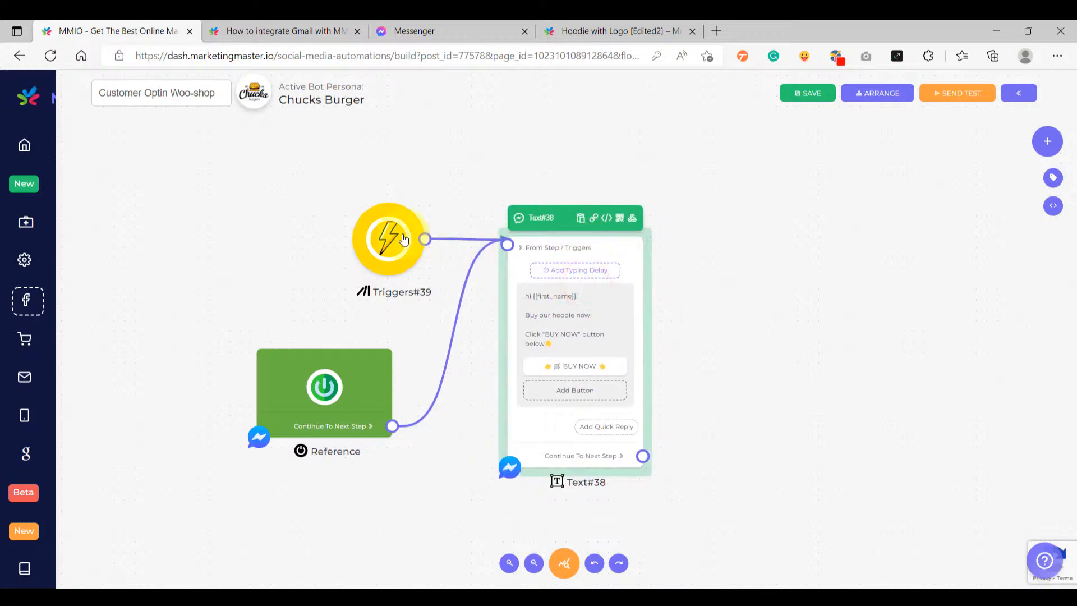
left_click_drag(393, 208, 394, 236)
scroll(586, 323, "up", 3)
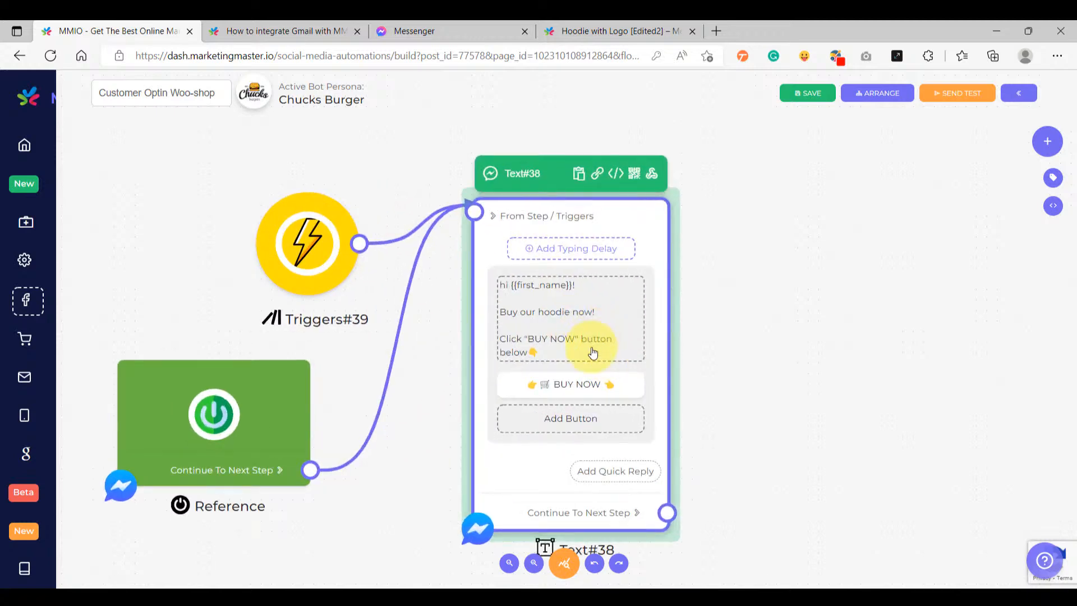
scroll(581, 386, "up", 5)
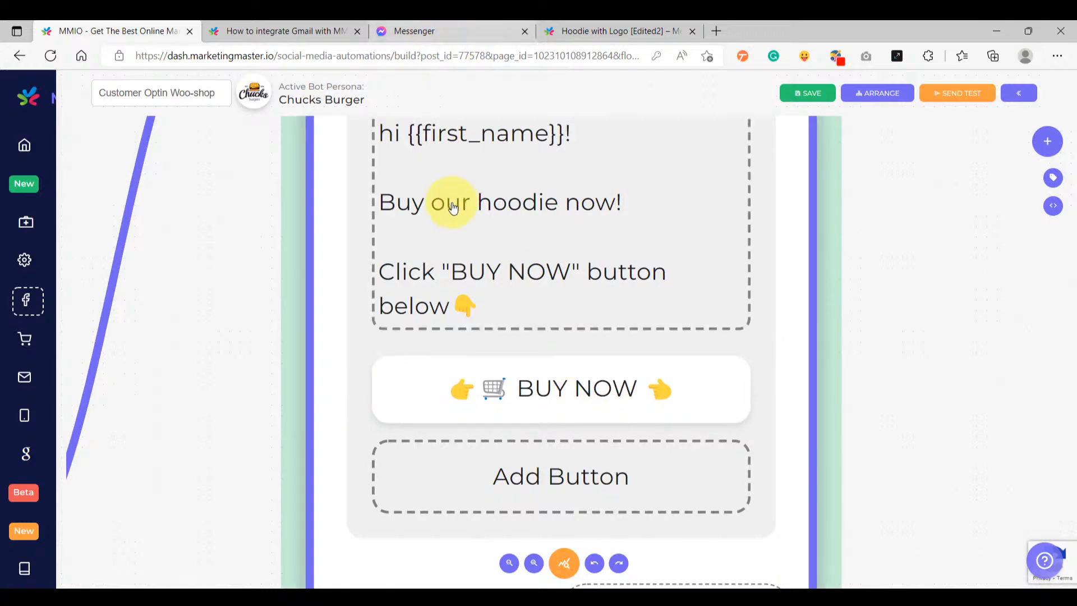
scroll(446, 201, "down", 4)
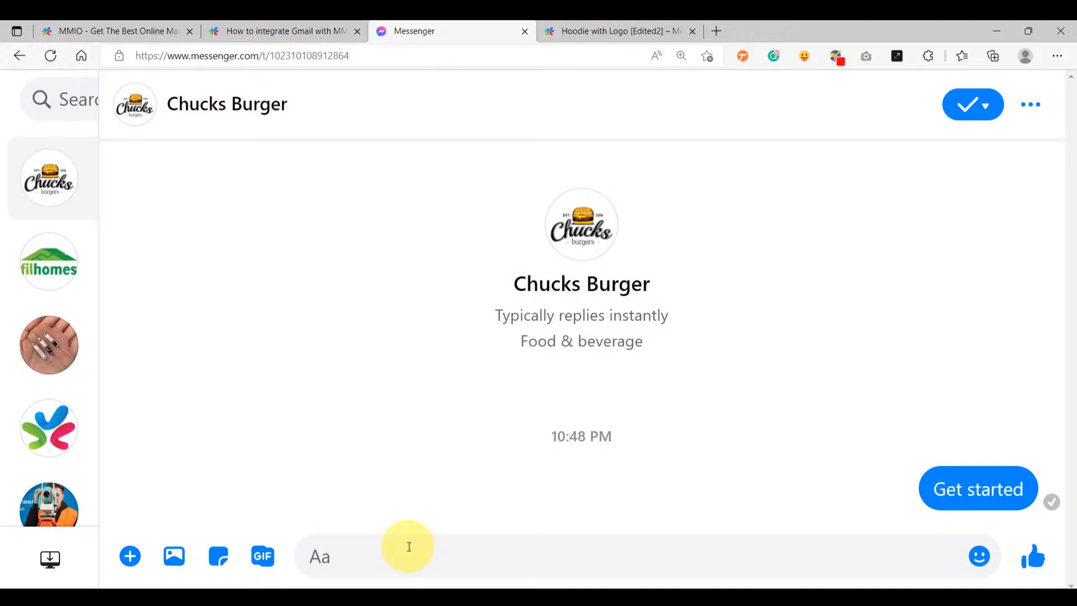
- Return to the flow builder and check the keyword in the Triggers block's settings
left_click(66, 30)
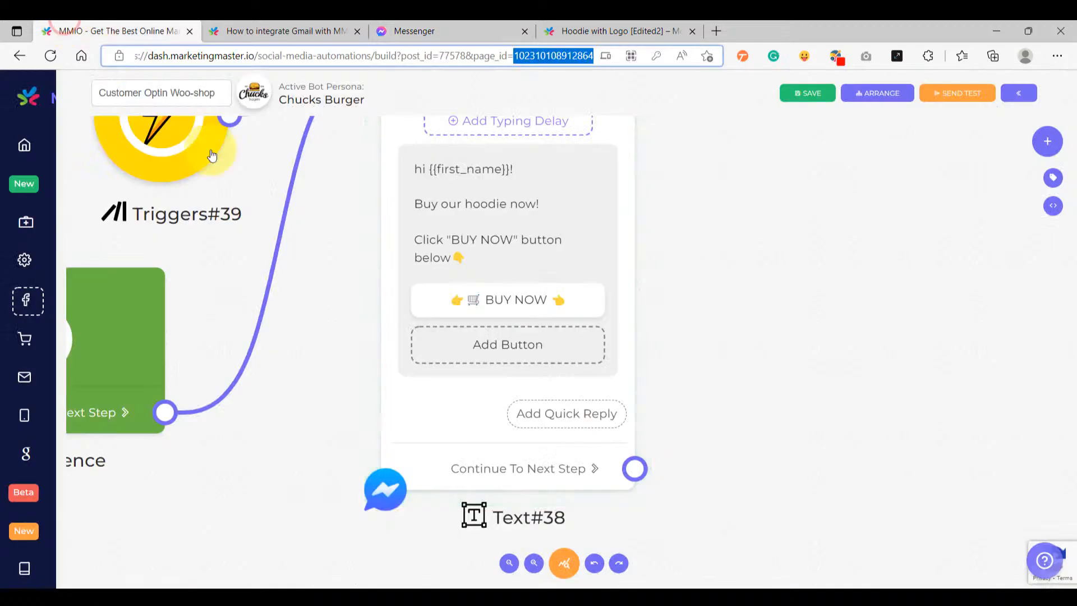
left_click(236, 194)
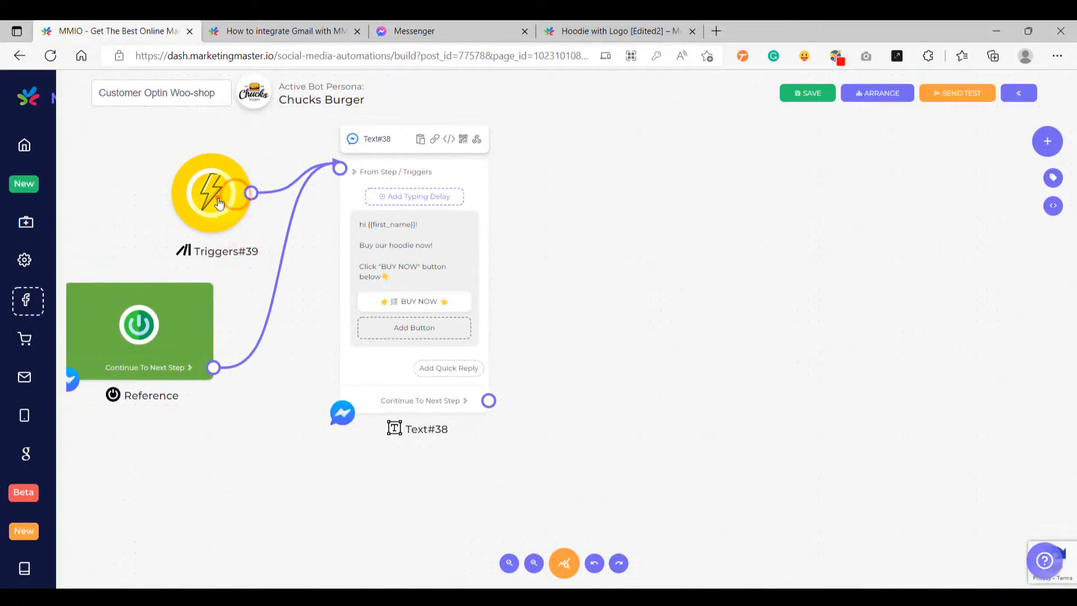
triple_click(486, 346)
left_click(597, 425)
- Switch to Messenger, send "buy now" to Chucks Burger and open the BUY NOW link in the bot's reply
left_click(457, 36)
left_click(501, 551)
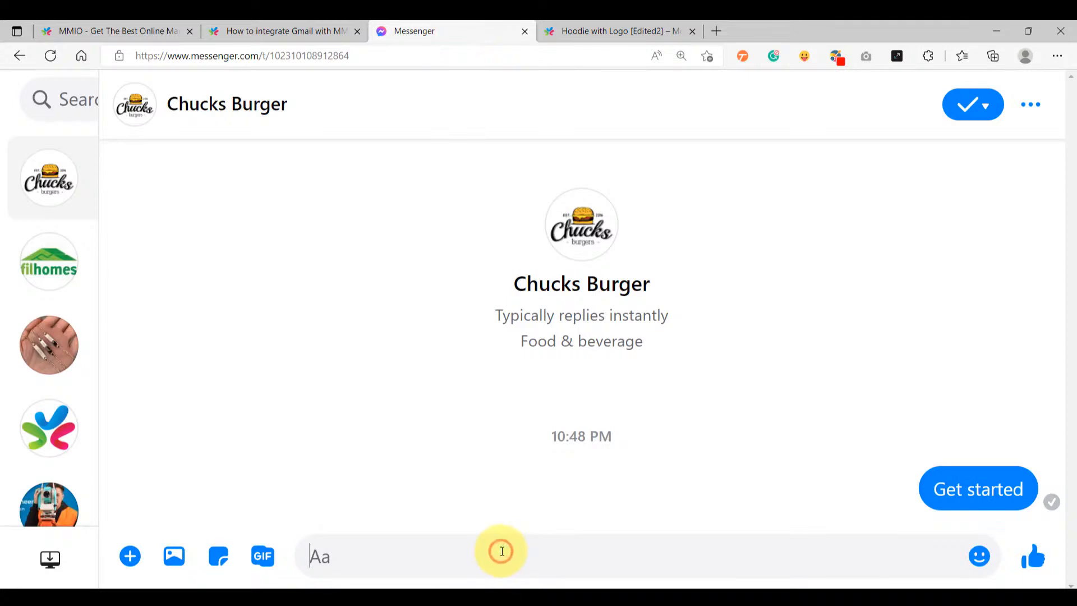
type("buy now")
key("Return")
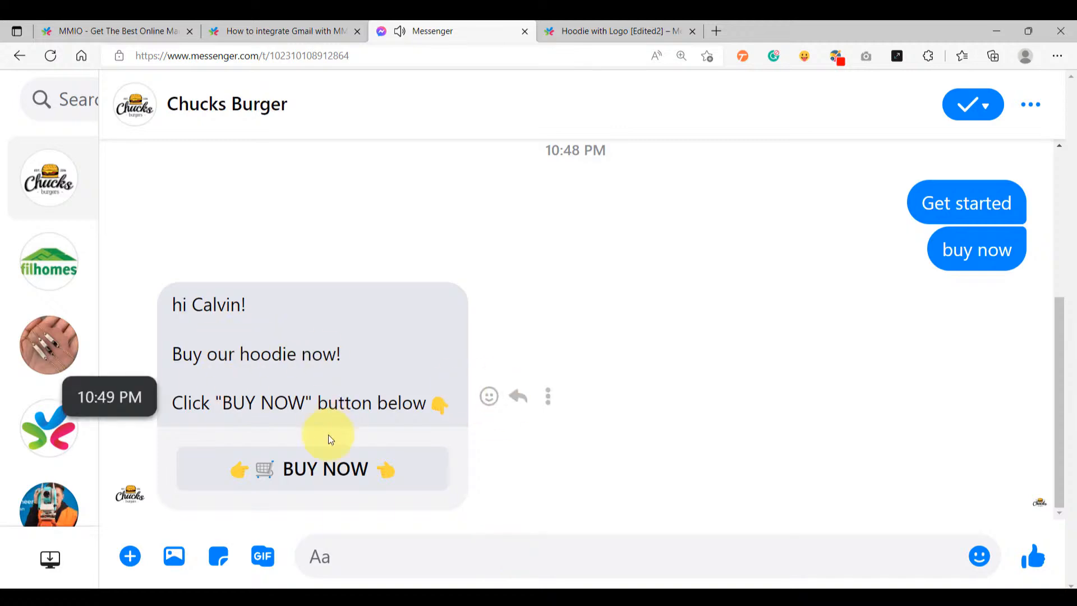
left_click(318, 470)
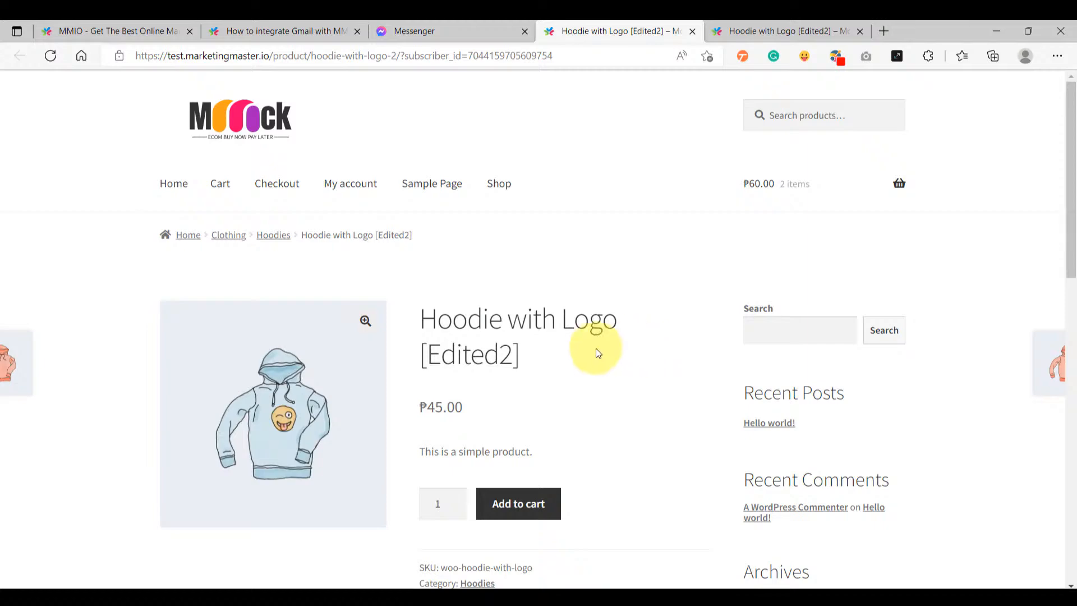
- Add one Hoodie with Logo [Edited2] to the cart and open the cart
scroll(597, 353, "down", 1)
left_click(522, 426)
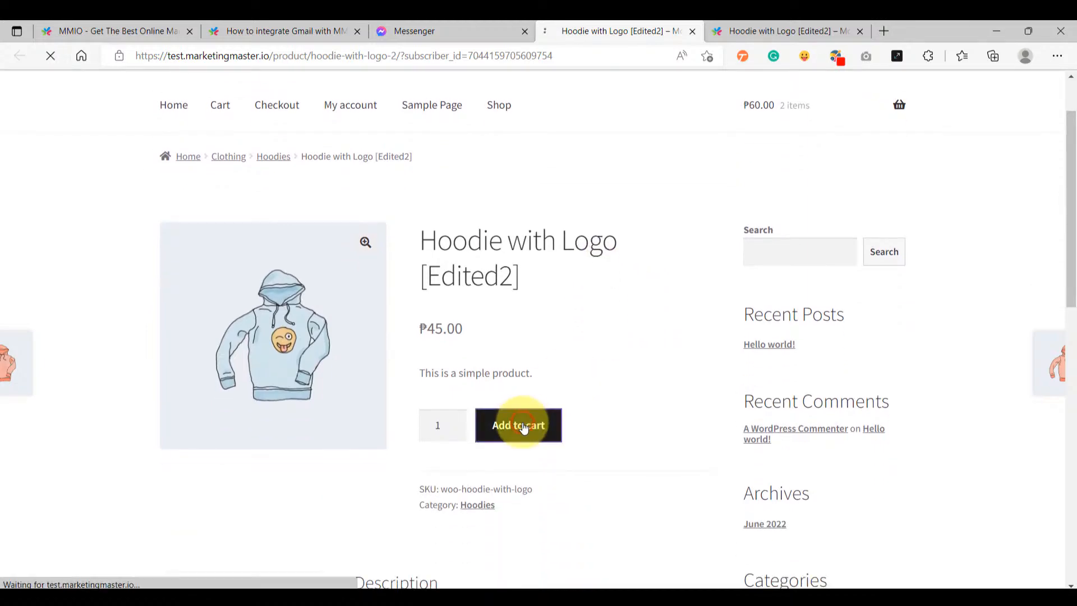
scroll(618, 414, "down", 3)
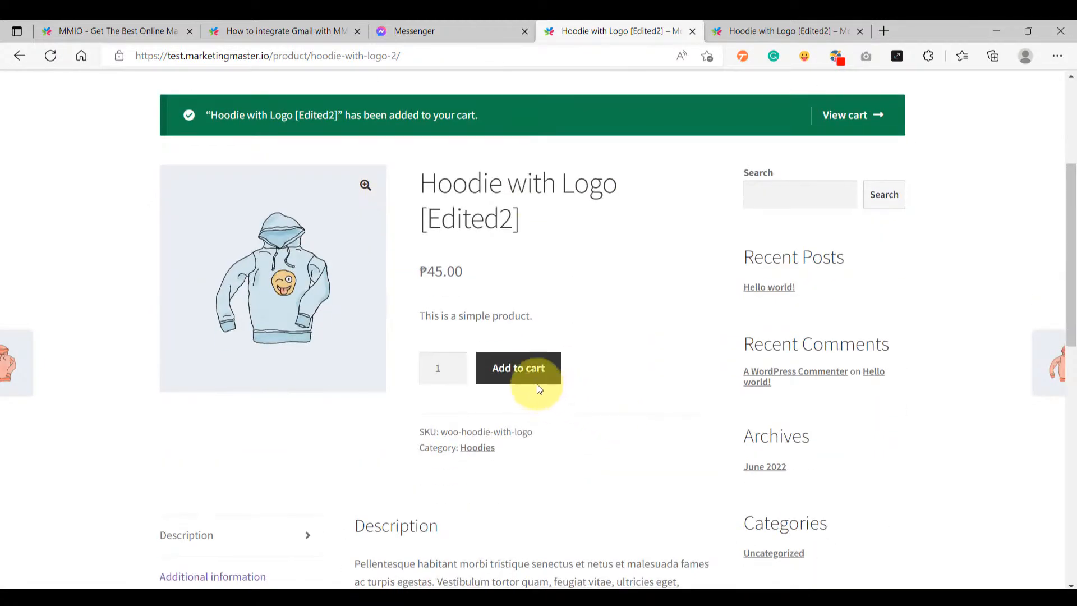
scroll(613, 337, "up", 3)
left_click(861, 353)
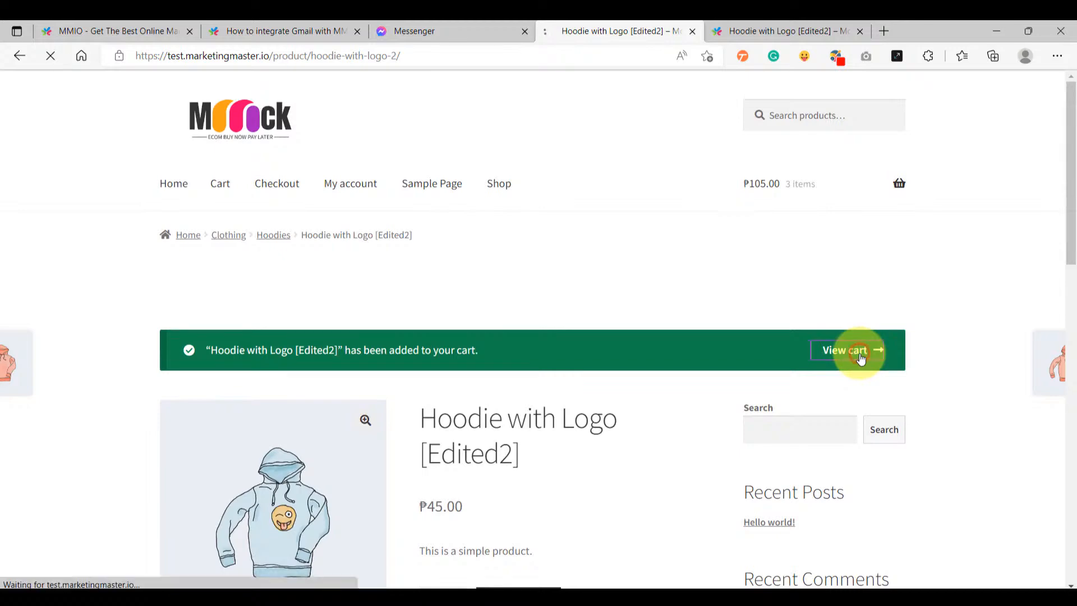
- Proceed to checkout with the items in the cart
scroll(449, 370, "down", 3)
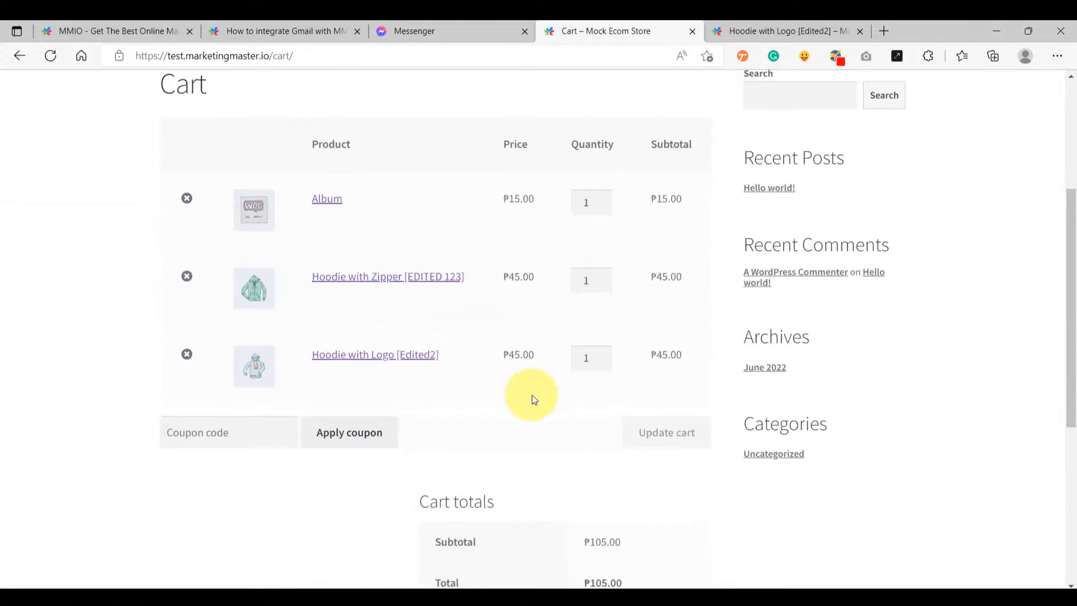
scroll(523, 398, "down", 4)
left_click(589, 341)
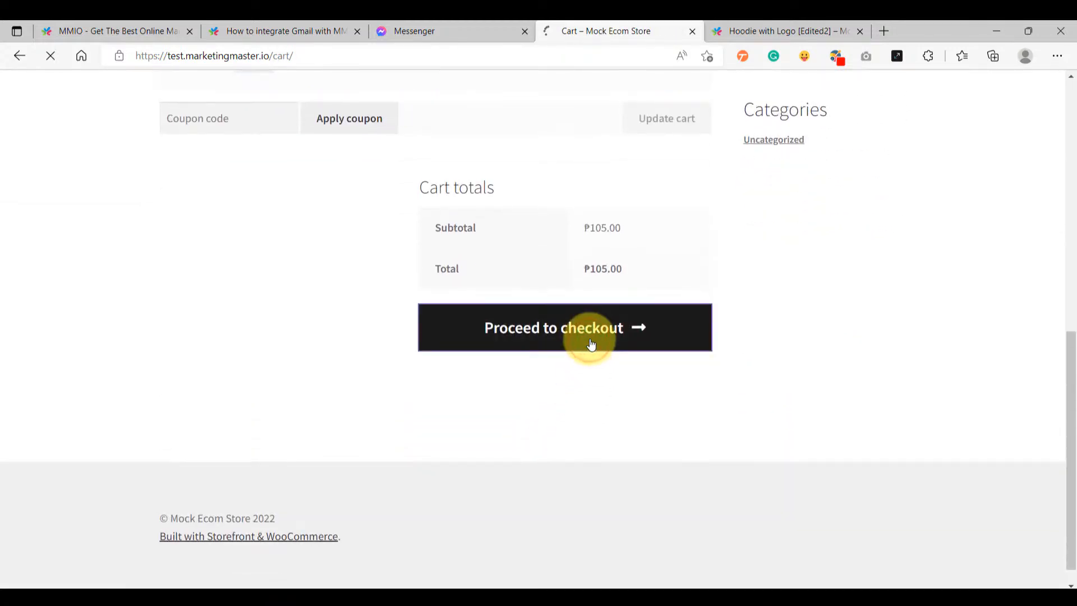
- Fill in the billing name and company name on the checkout form from the saved support contact's profile
scroll(590, 343, "down", 4)
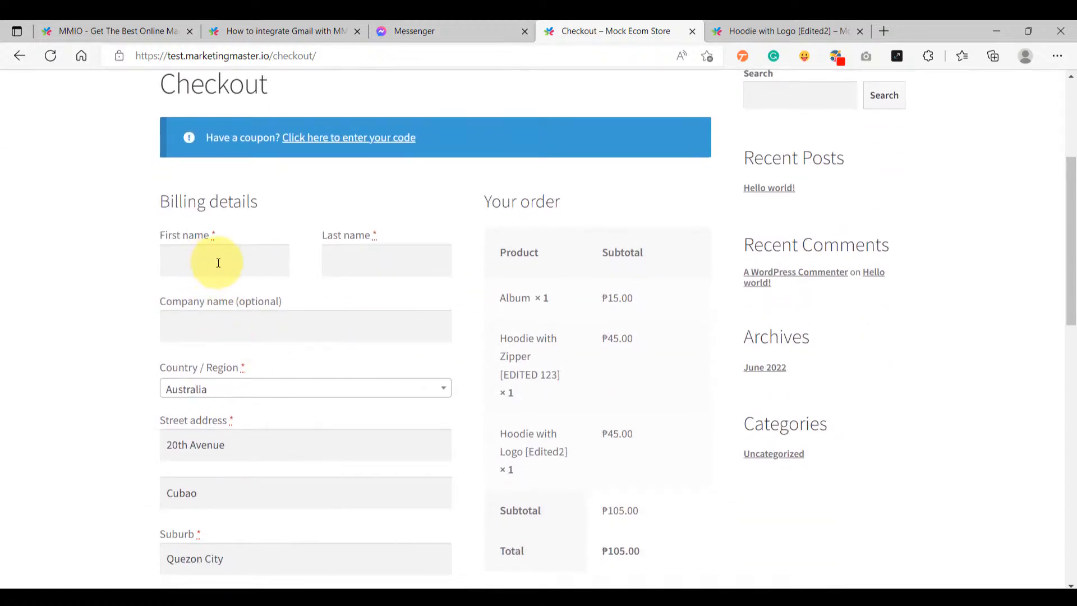
left_click(219, 262)
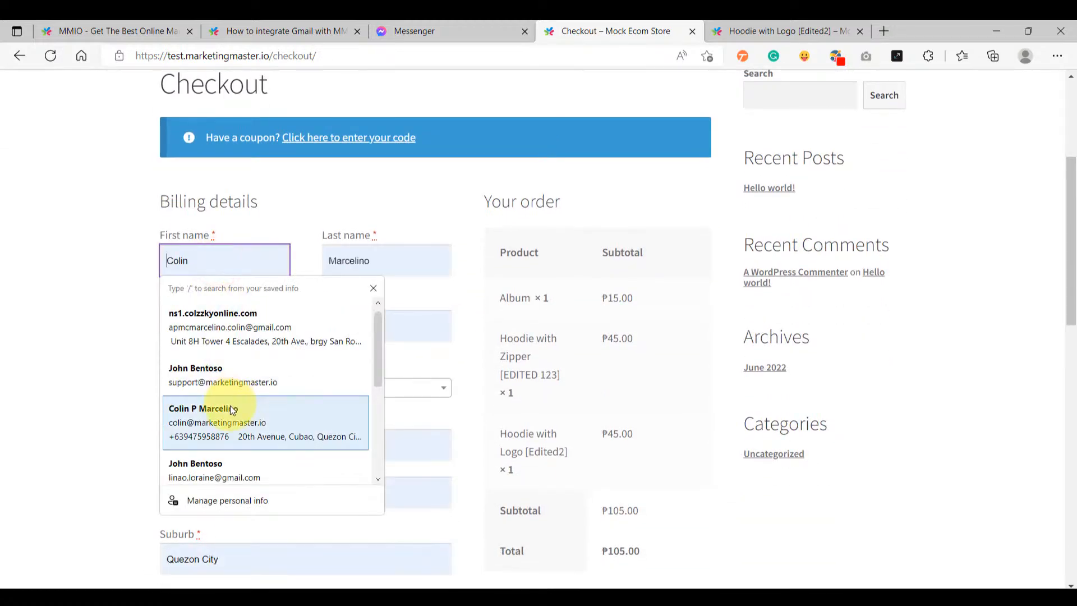
left_click(232, 377)
left_click(330, 325)
left_click(97, 325)
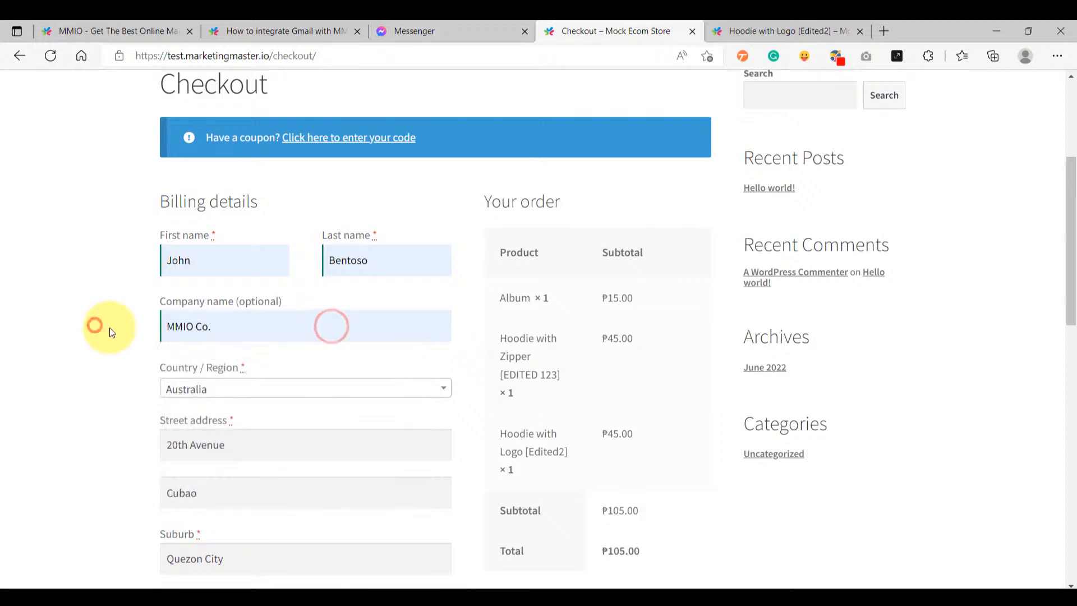
- Check the email address and phone fields in the checkout form's billing details
scroll(110, 329, "down", 5)
scroll(110, 327, "down", 3)
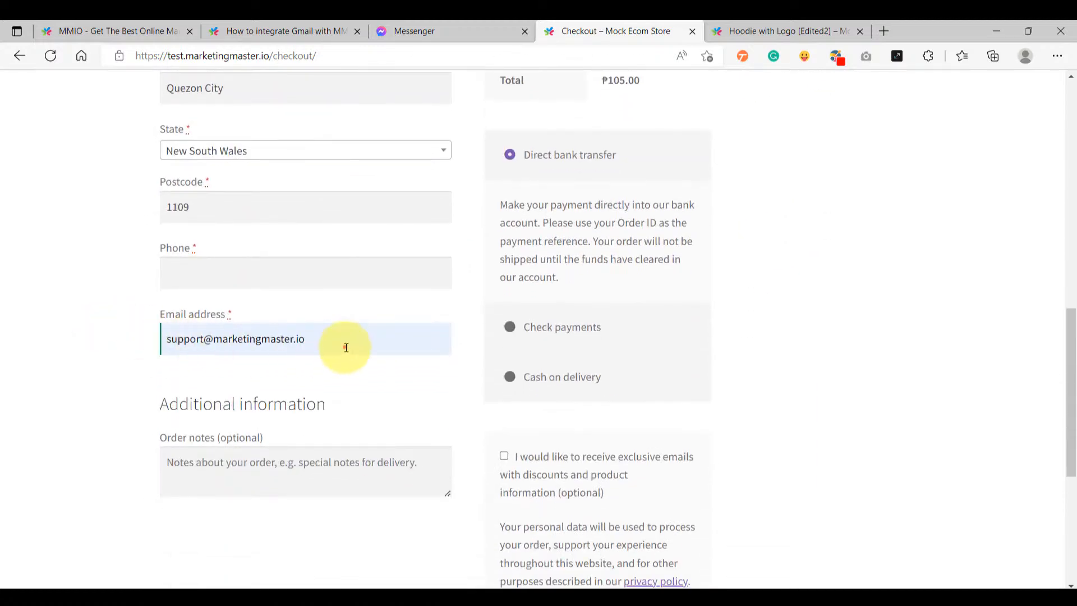
left_click(345, 347)
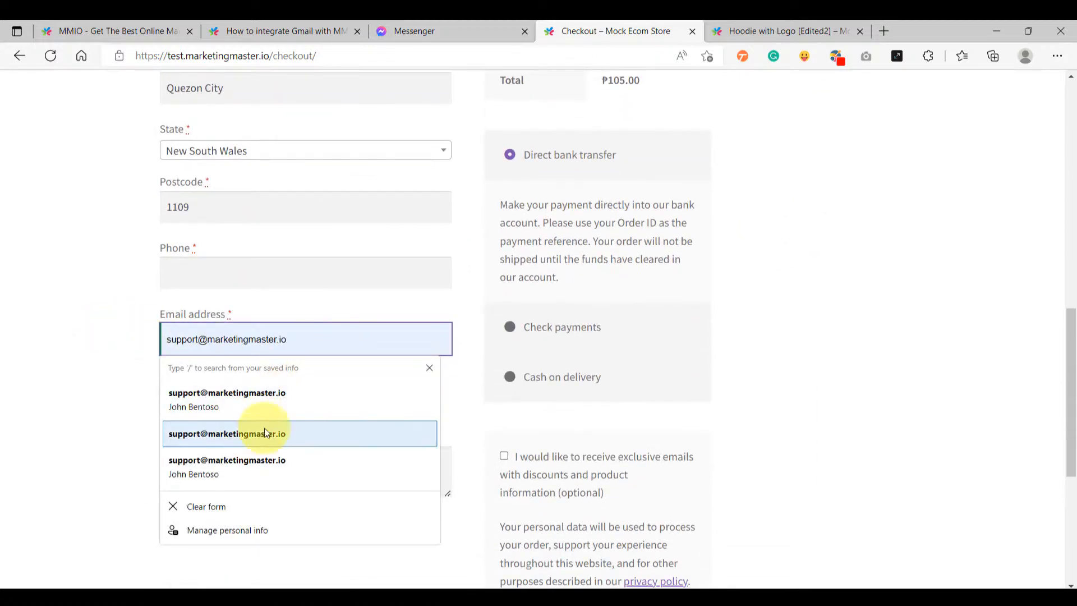
left_click_drag(327, 336, 120, 325)
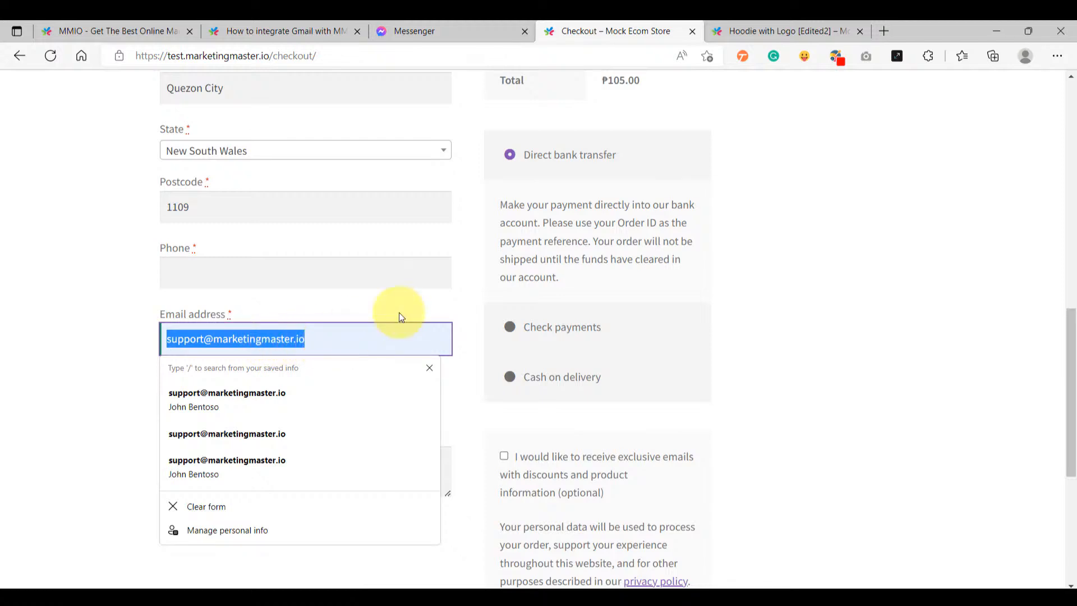
left_click(469, 295)
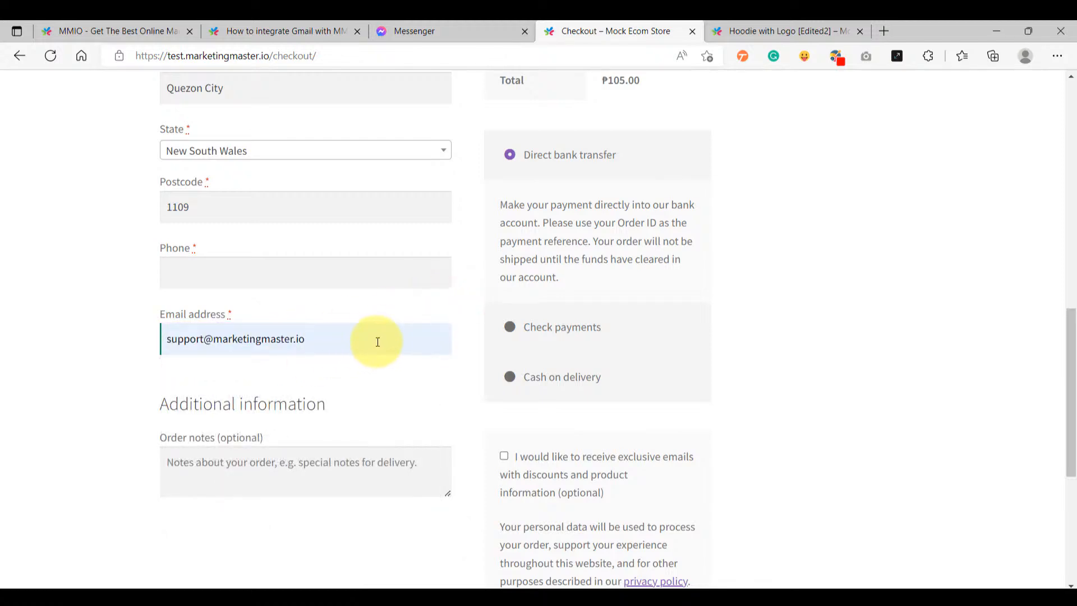
scroll(377, 342, "up", 4)
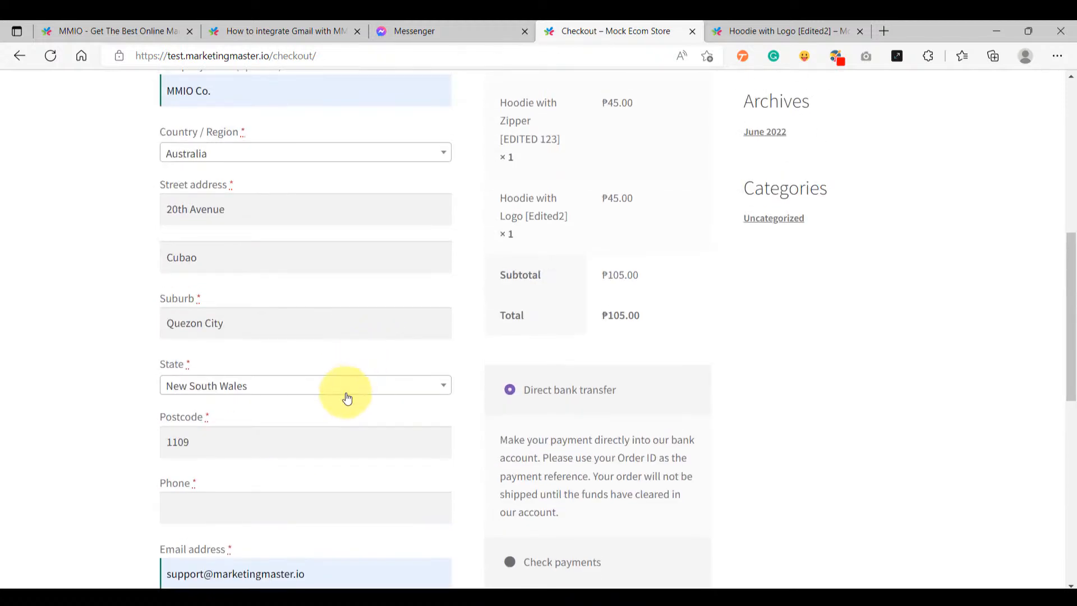
scroll(345, 393, "down", 3)
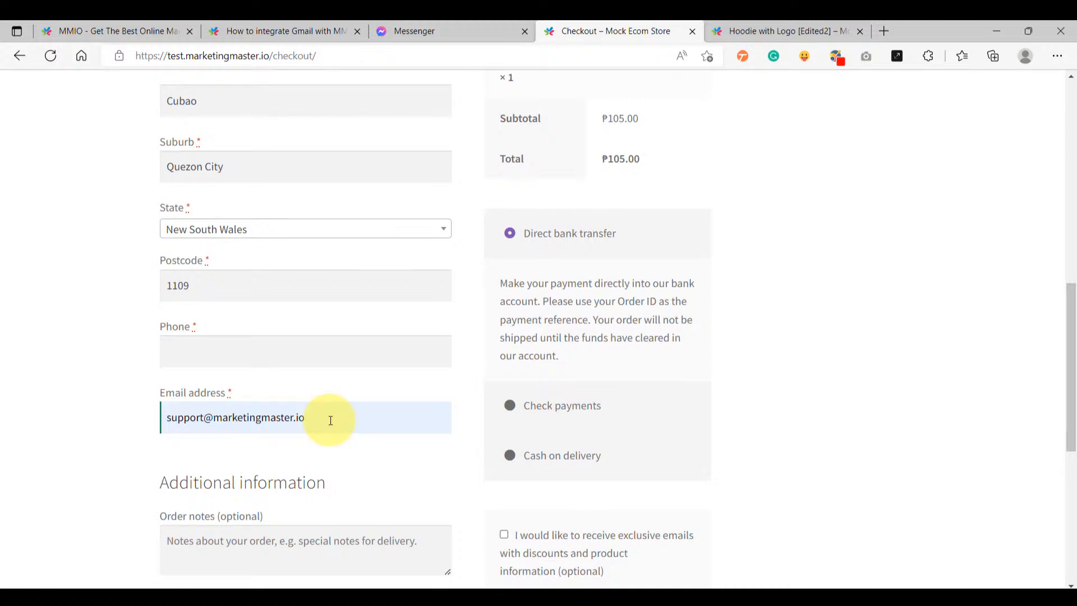
left_click(330, 420)
left_click(330, 420)
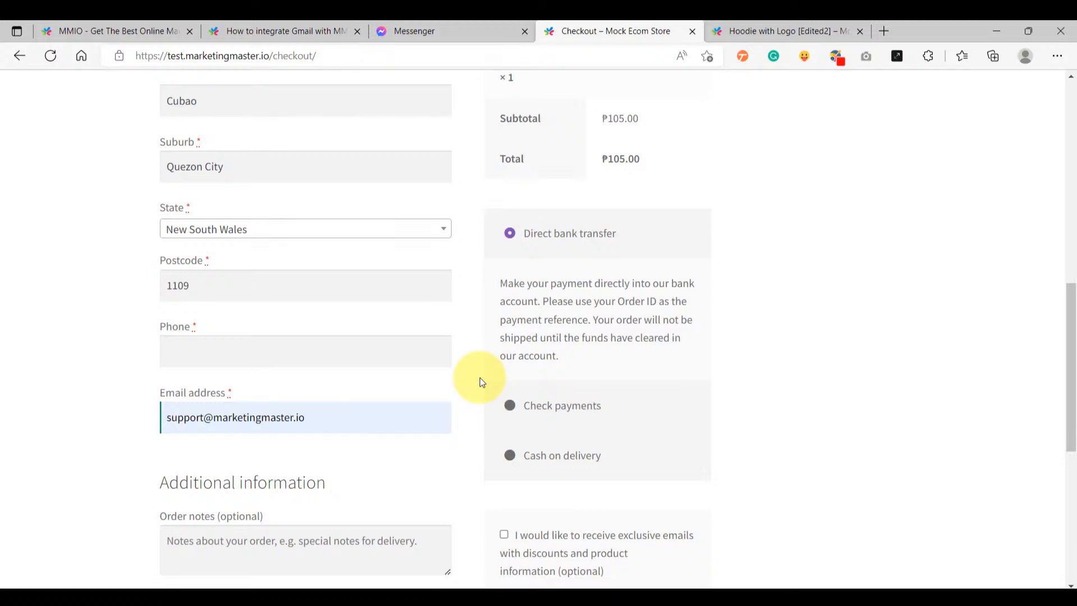
left_click(415, 359)
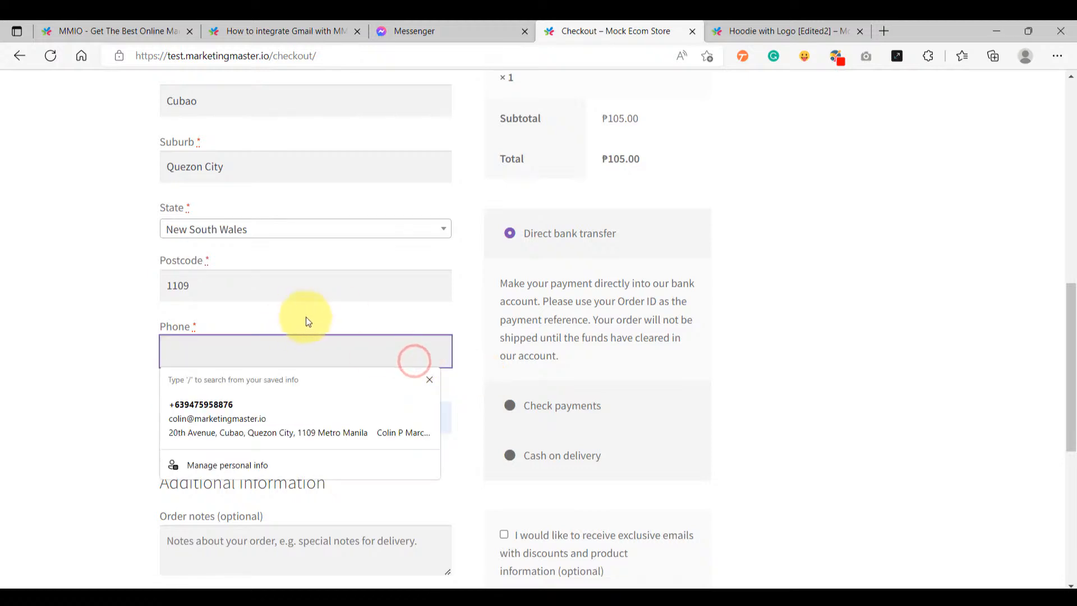
left_click(331, 330)
- Look over the checkout form once more and close the checkout page without placing the order, abandoning the cart
scroll(386, 334, "up", 4)
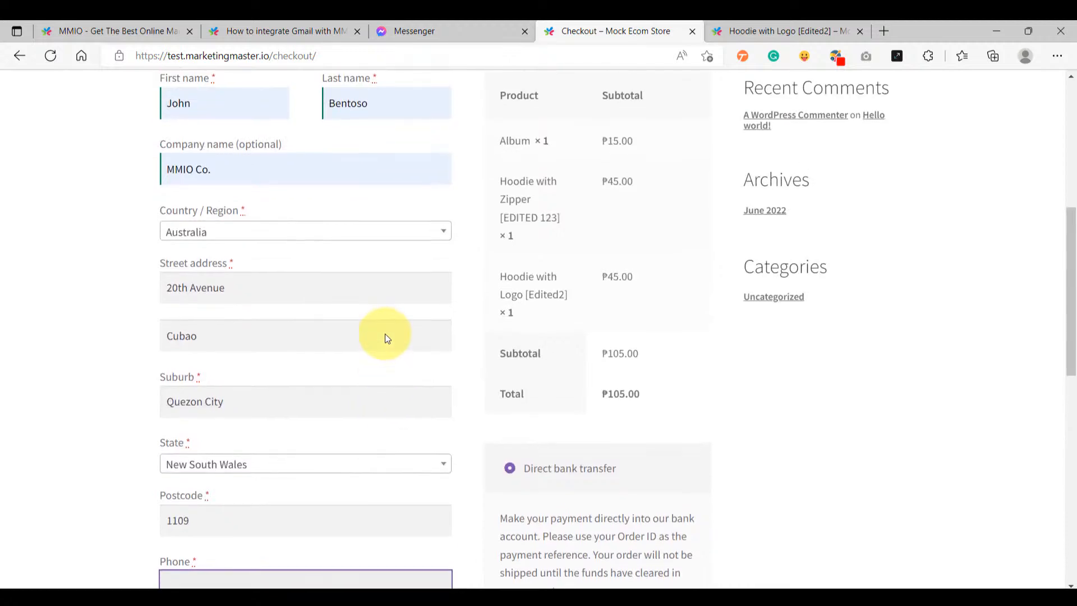
scroll(386, 335, "down", 5)
scroll(386, 335, "down", 1)
left_click(447, 321)
left_click(453, 312)
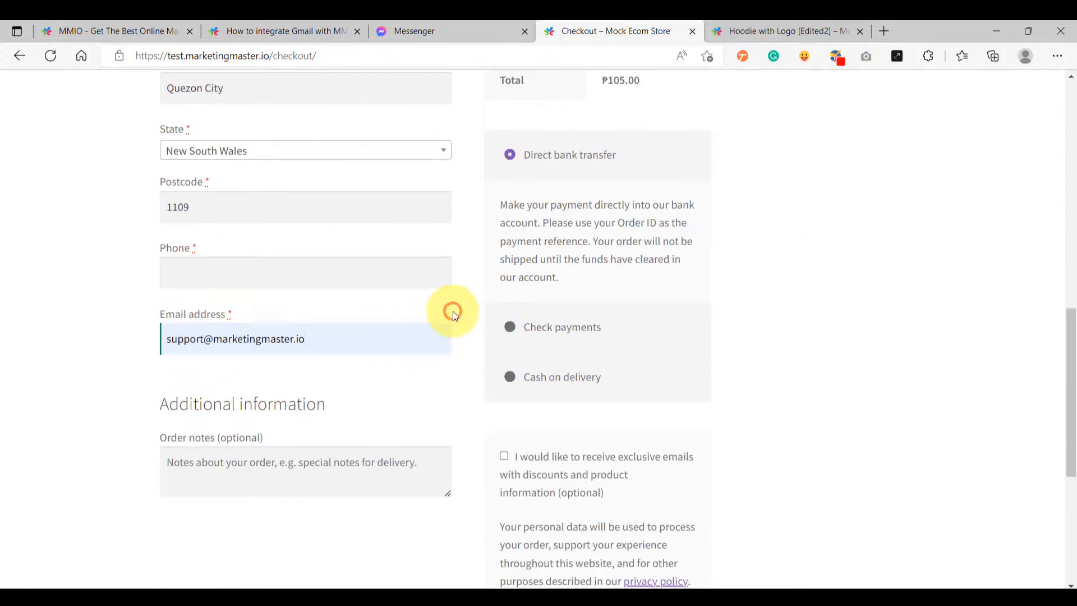
scroll(453, 311, "up", 1)
scroll(452, 311, "up", 5)
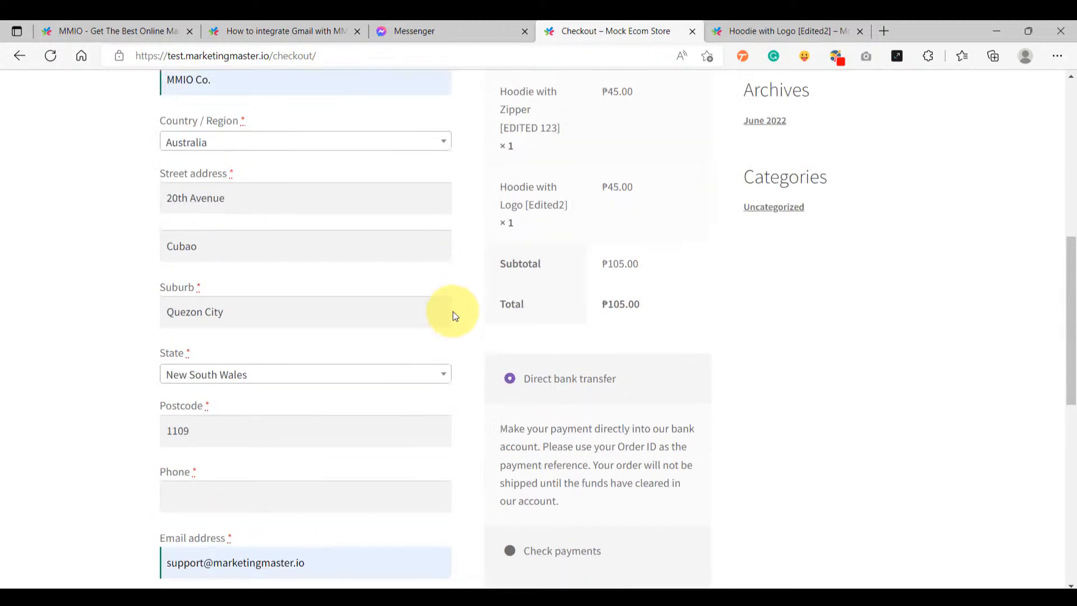
scroll(374, 297, "down", 3)
left_click(276, 315)
left_click(466, 301)
scroll(465, 301, "up", 1)
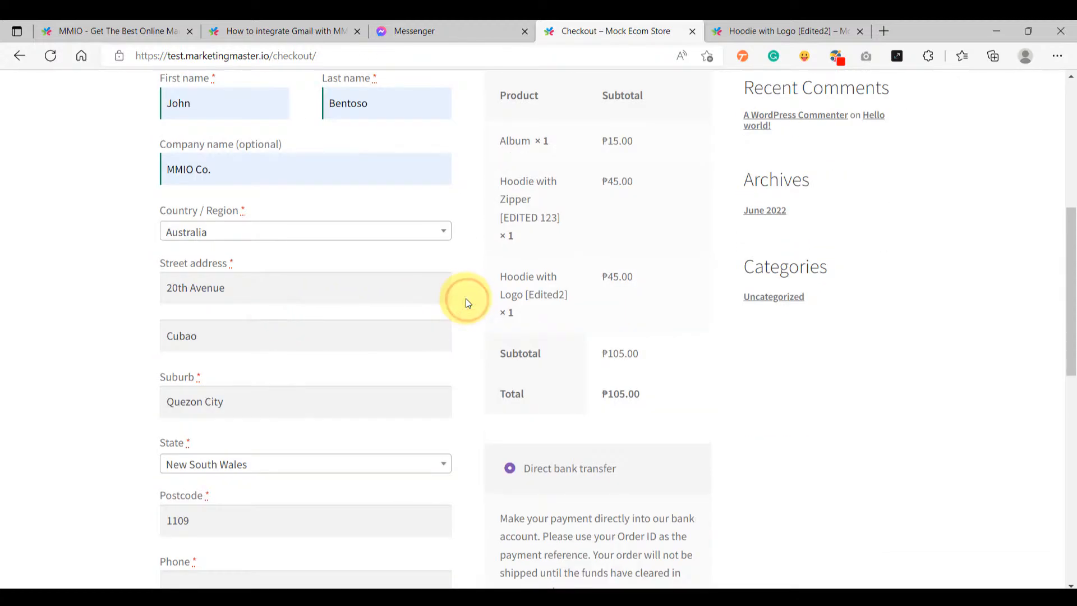
scroll(466, 303, "down", 8)
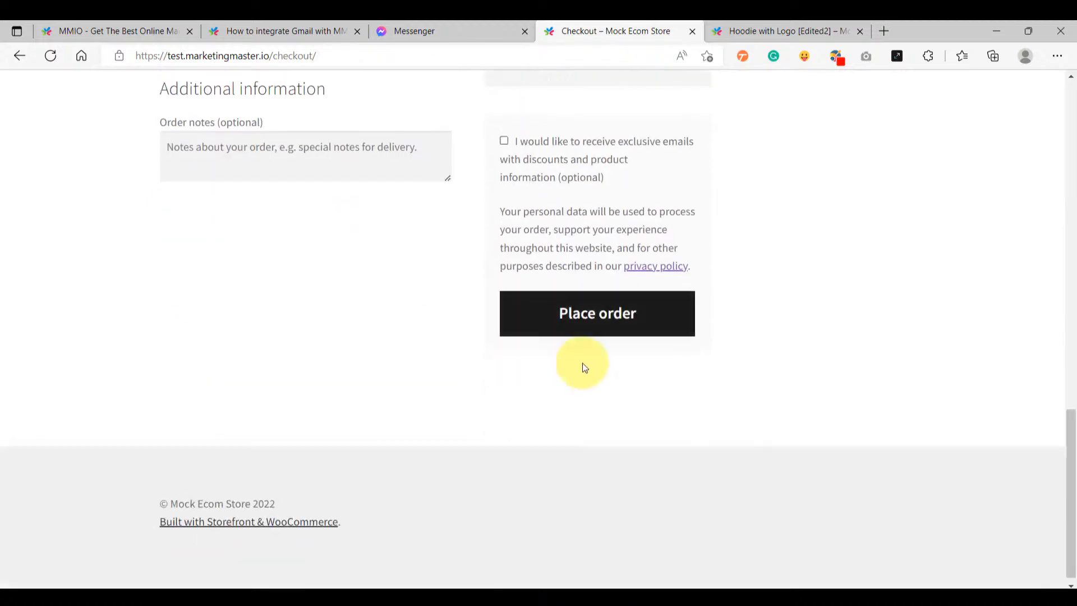
left_click(692, 33)
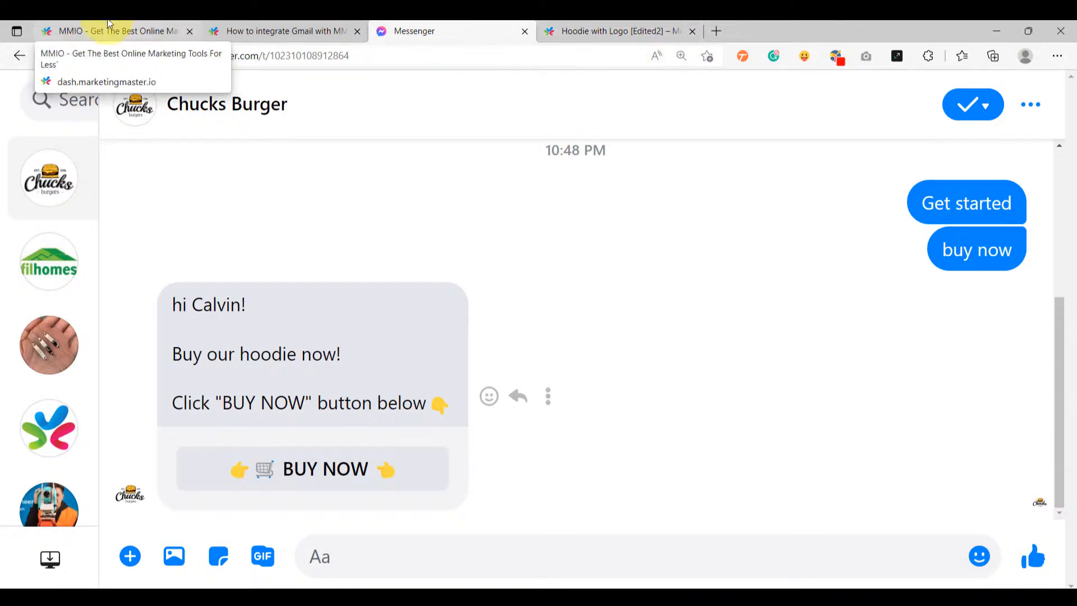
- Switch back to MarketingMaster and open the Ecommerce orders list for Mock Ecom Store
left_click(95, 34)
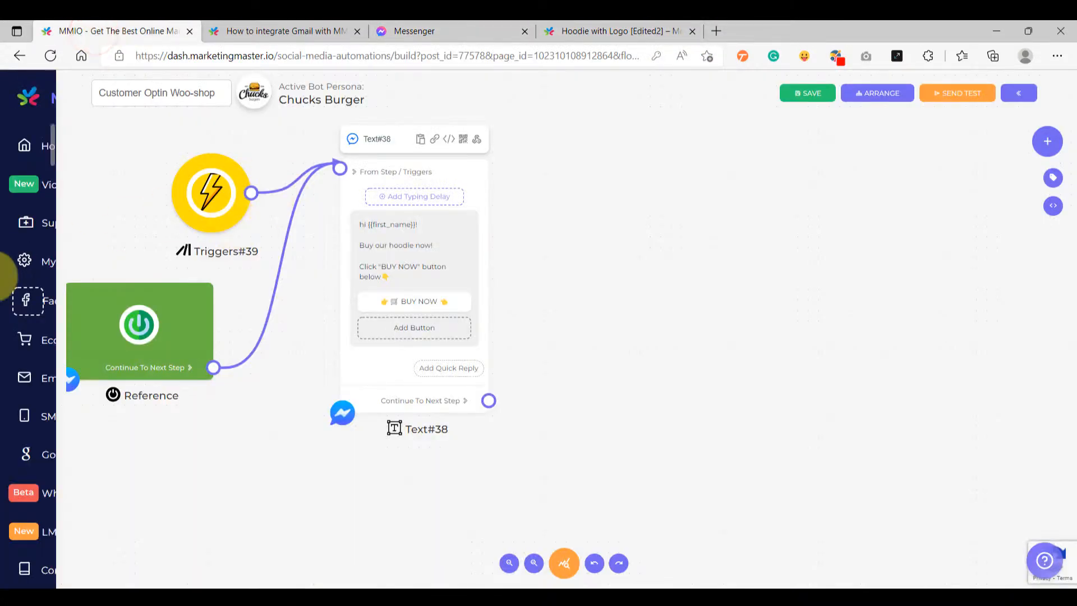
mouse_move(130, 303)
left_click(85, 346)
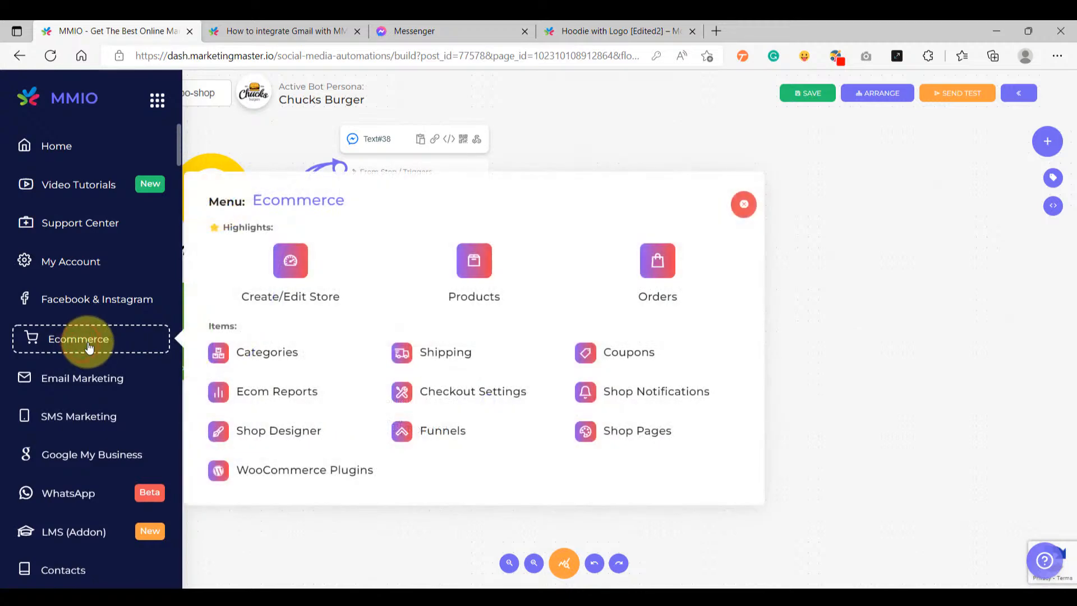
left_click(663, 261)
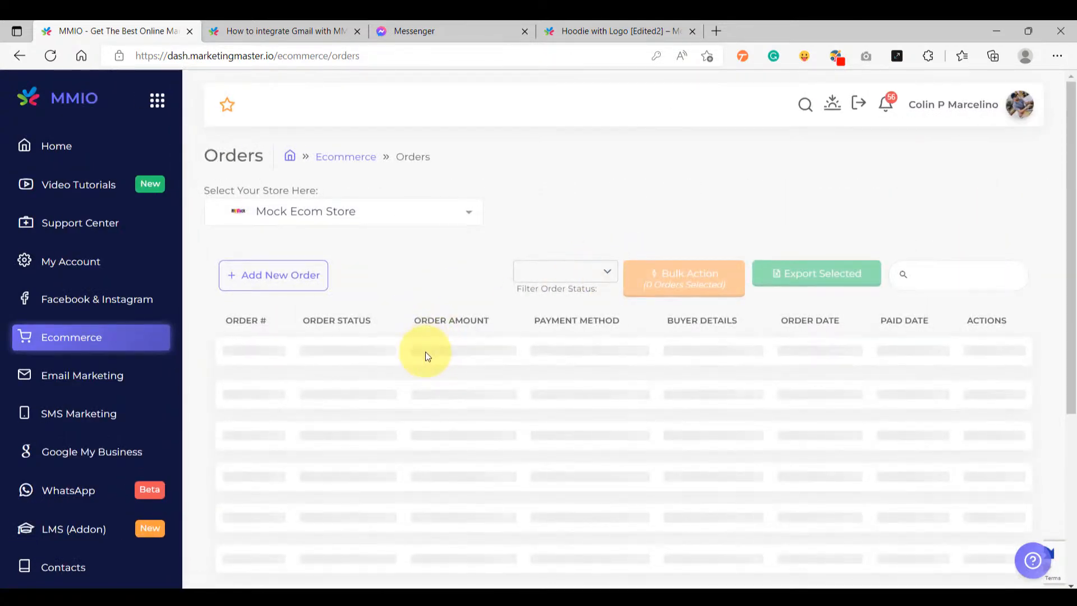
scroll(411, 360, "down", 3)
scroll(396, 319, "up", 3)
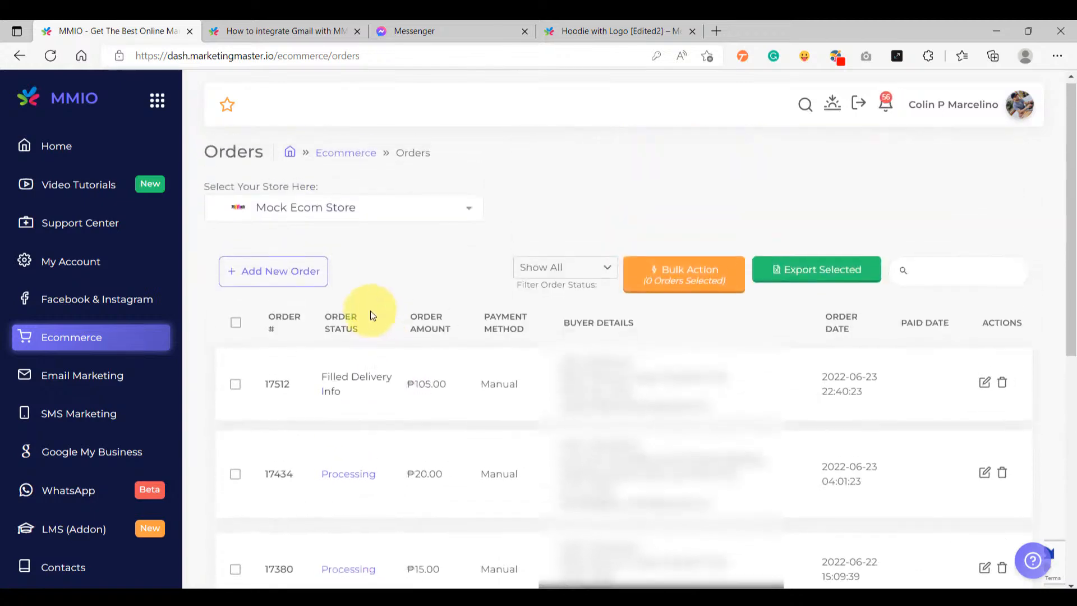
- Examine the newest order's status and buyer details, checking its status again after the list refreshes
left_click(350, 399)
left_click_drag(322, 381, 370, 397)
left_click_drag(561, 412, 718, 426)
left_click_drag(348, 396, 321, 375)
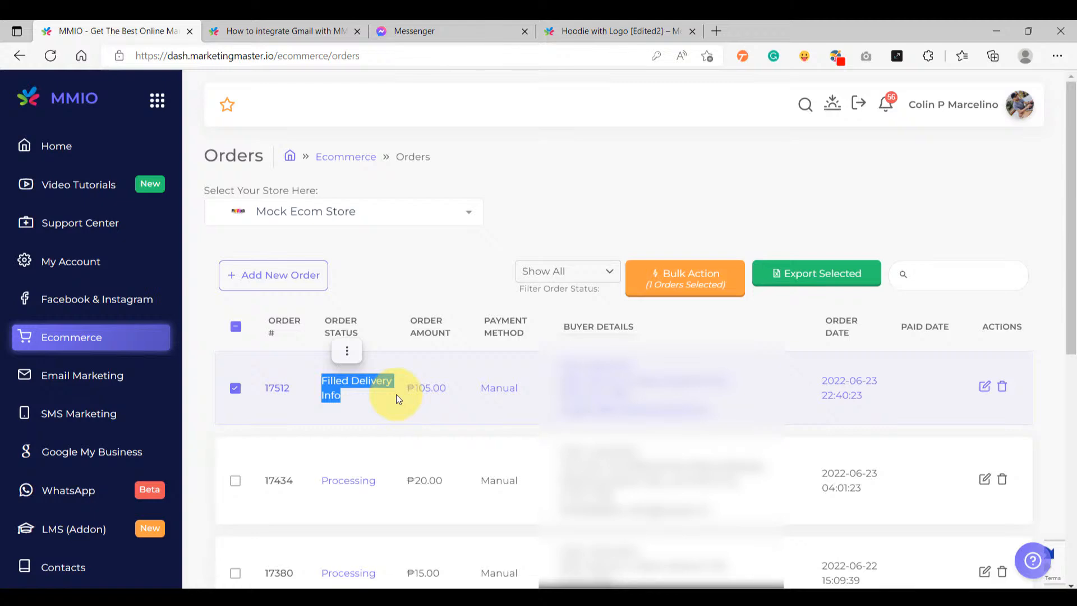
left_click(321, 69)
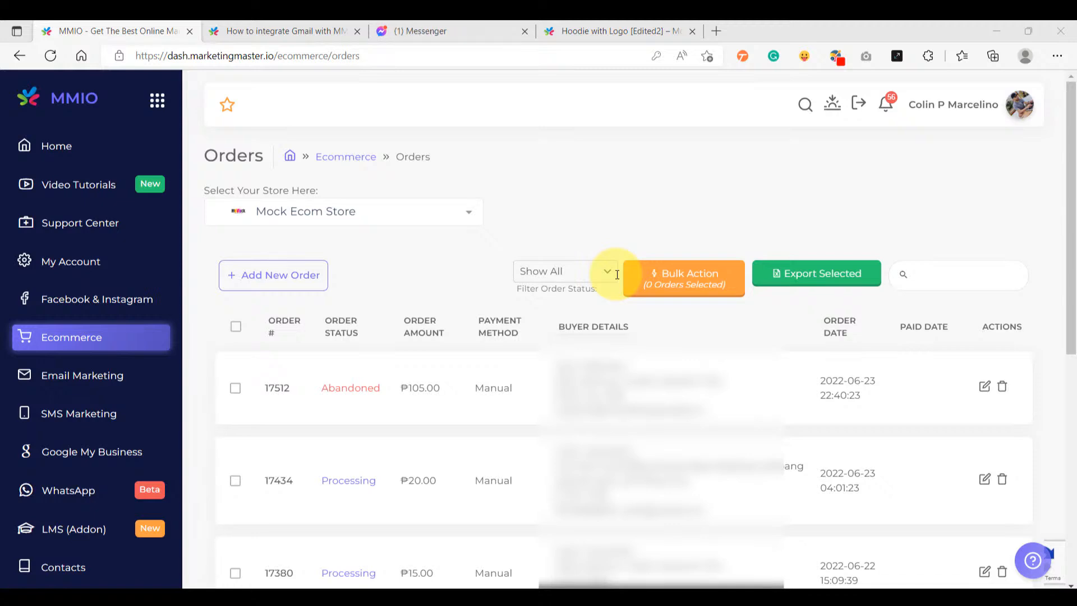
double_click(386, 389)
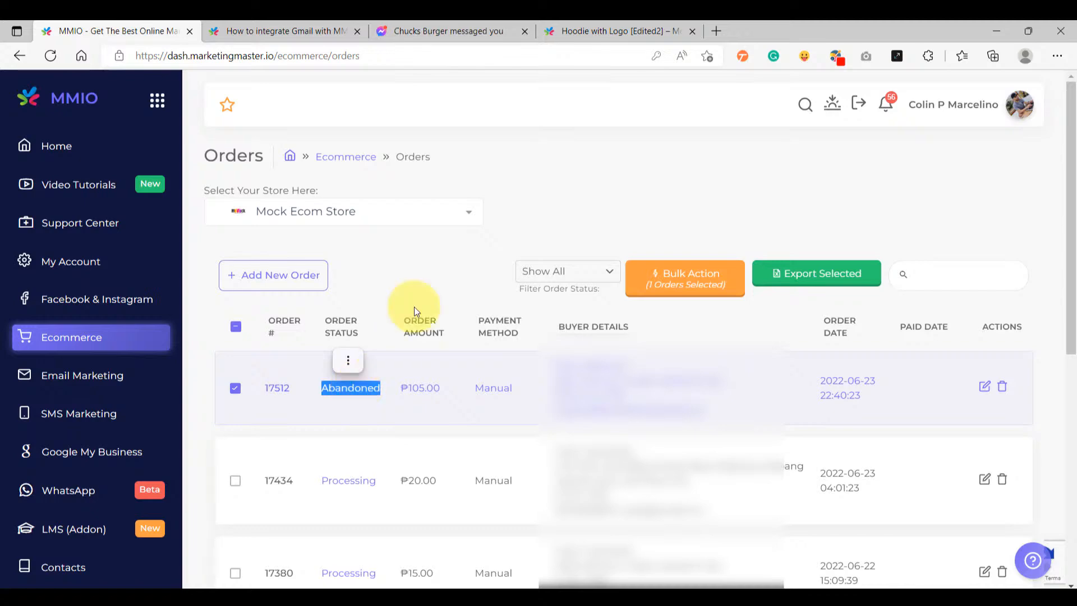
- Switch to Messenger and read the cart recovery message from Chucks Burger, including its greeting, item list, total, recovery link and contact details
left_click(463, 27)
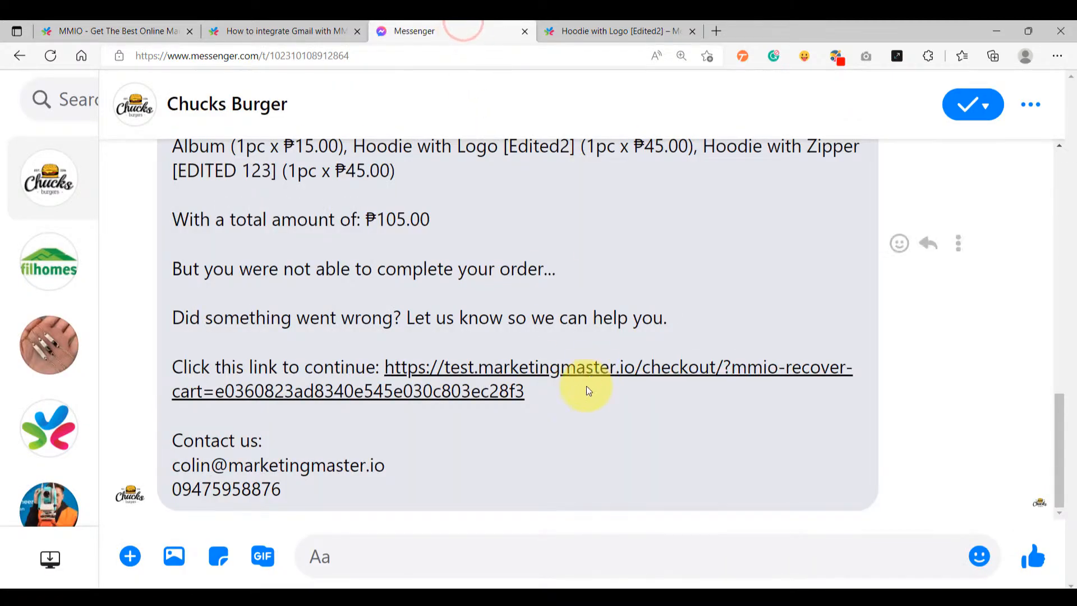
scroll(583, 385, "up", 5)
scroll(516, 392, "down", 1)
scroll(481, 386, "up", 3)
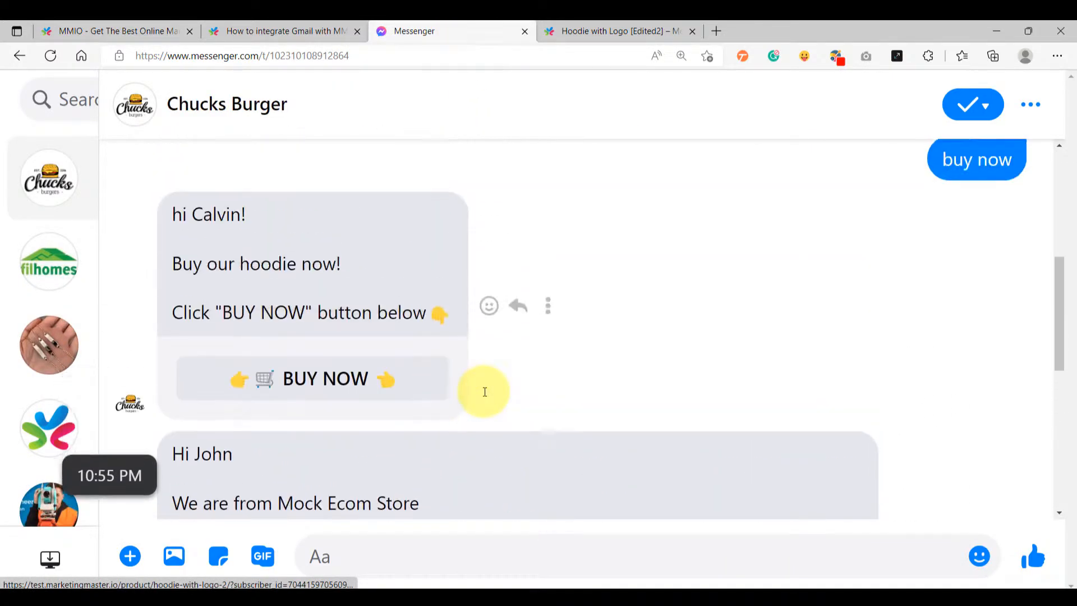
scroll(483, 389, "down", 3)
scroll(397, 381, "down", 1)
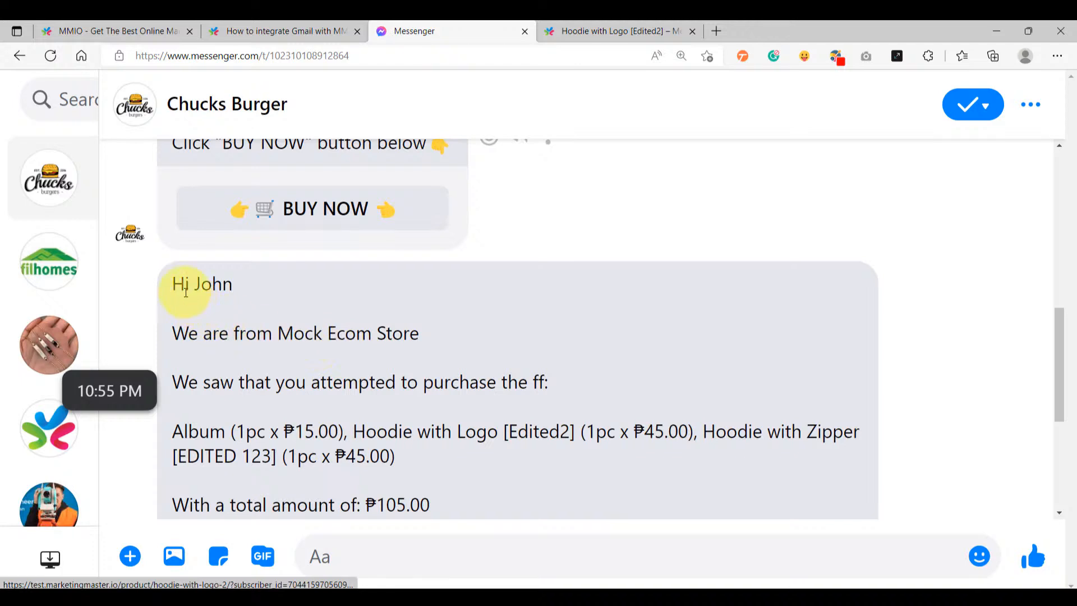
scroll(270, 337, "down", 3)
scroll(313, 319, "down", 5)
scroll(305, 312, "up", 5)
left_click_drag(172, 226, 232, 227)
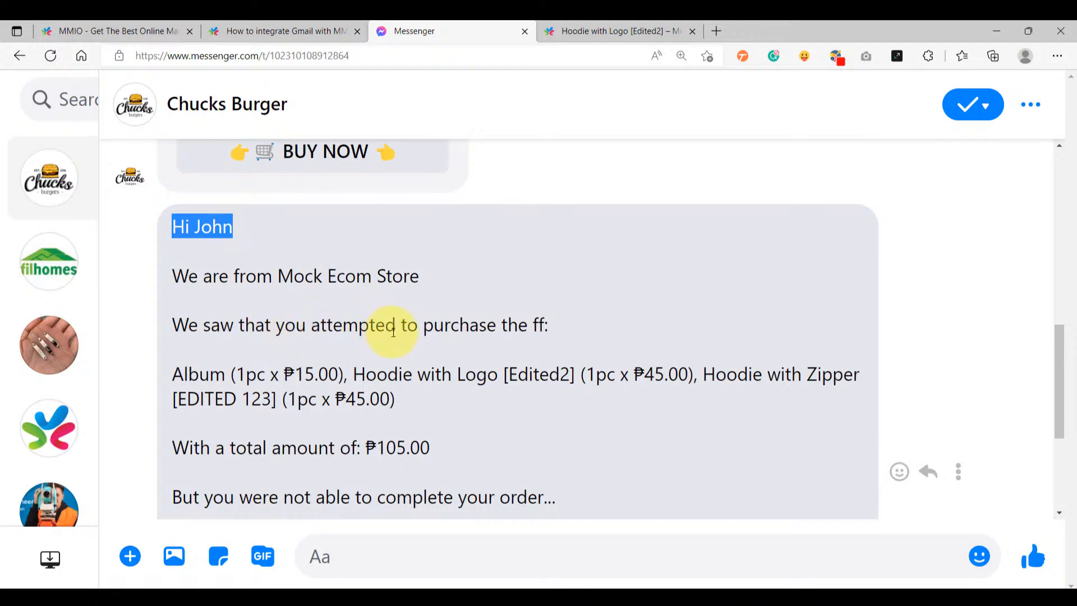
scroll(393, 314, "down", 4)
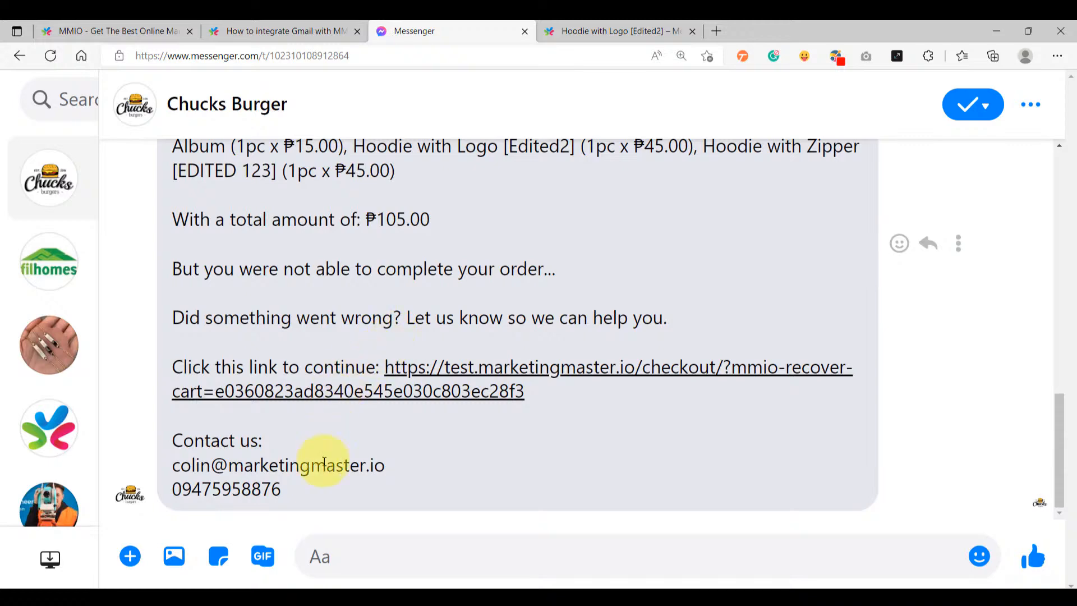
scroll(481, 415, "up", 4)
scroll(468, 356, "down", 2)
scroll(465, 350, "down", 2)
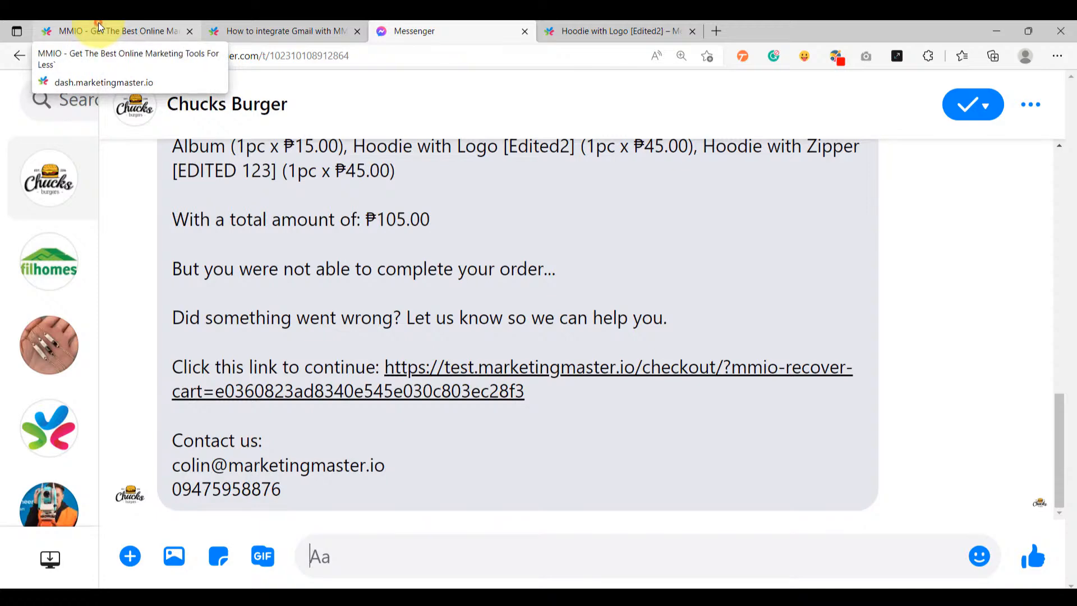
- Switch back to MarketingMaster, open the Messenger chat sequences and locate the Abandon Cart Recovery Chat Sequence
left_click(99, 26)
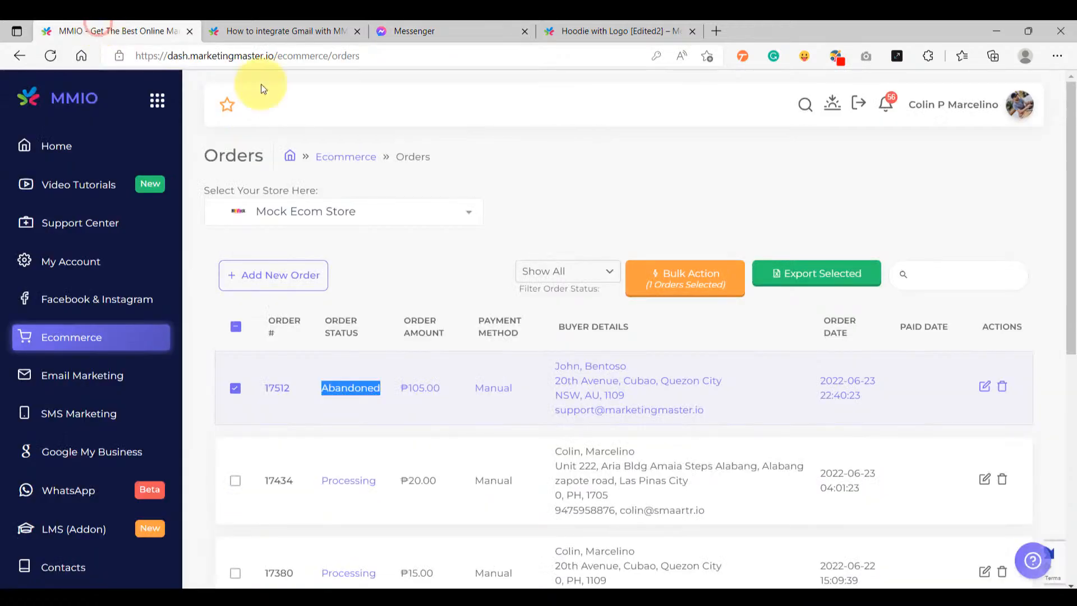
left_click(117, 302)
left_click(418, 352)
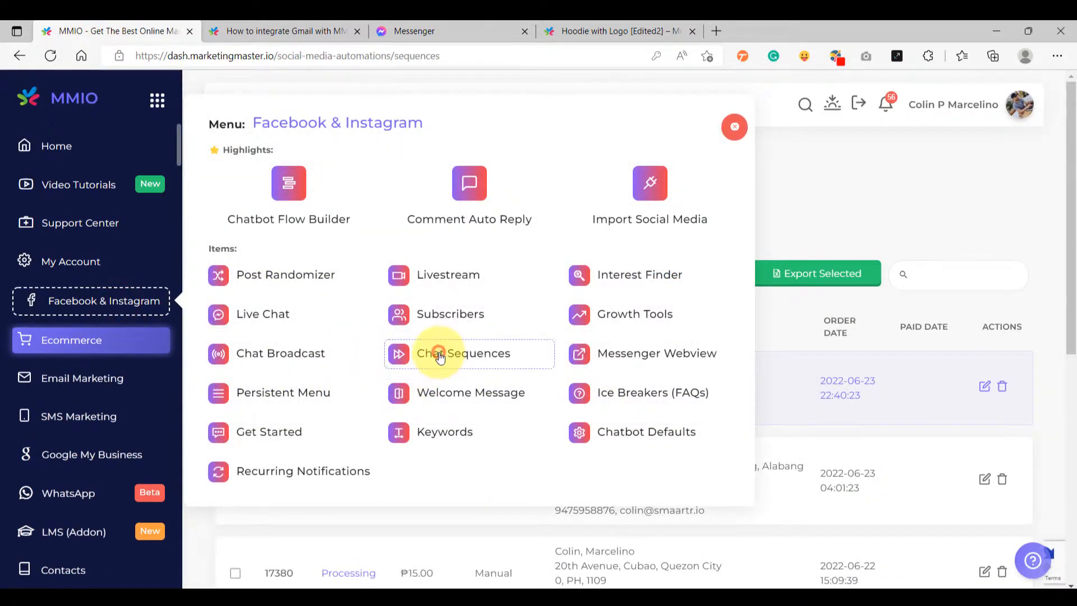
scroll(656, 382, "down", 2)
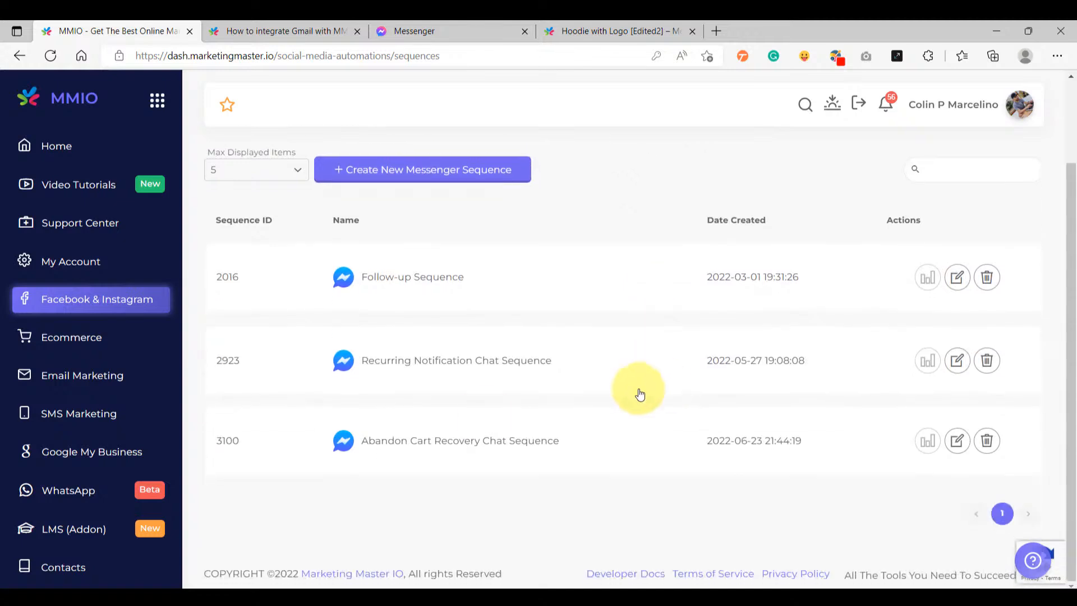
left_click_drag(609, 433, 377, 436)
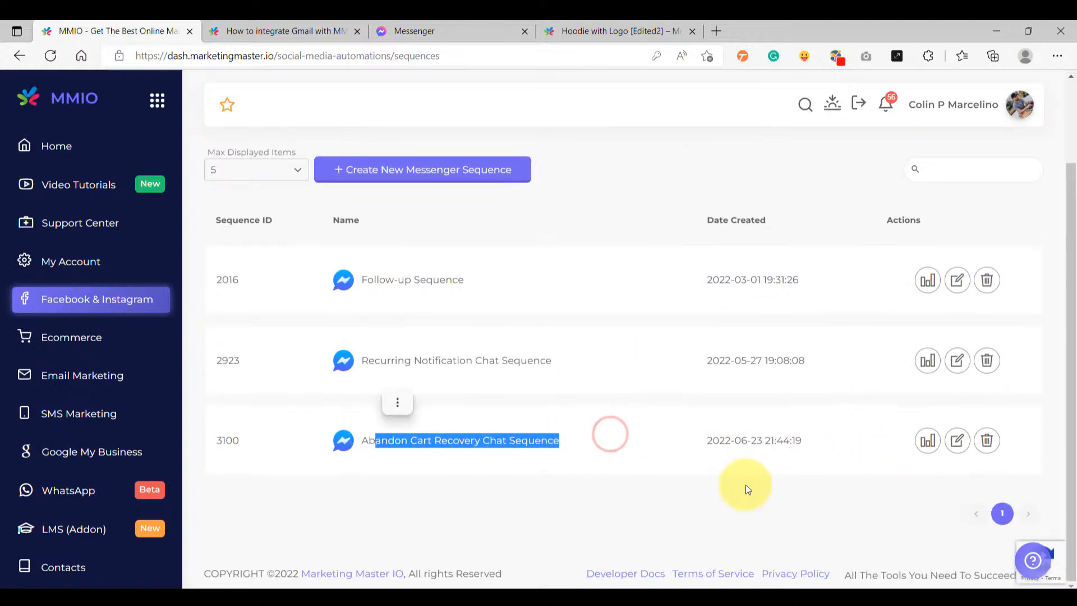
left_click(494, 504)
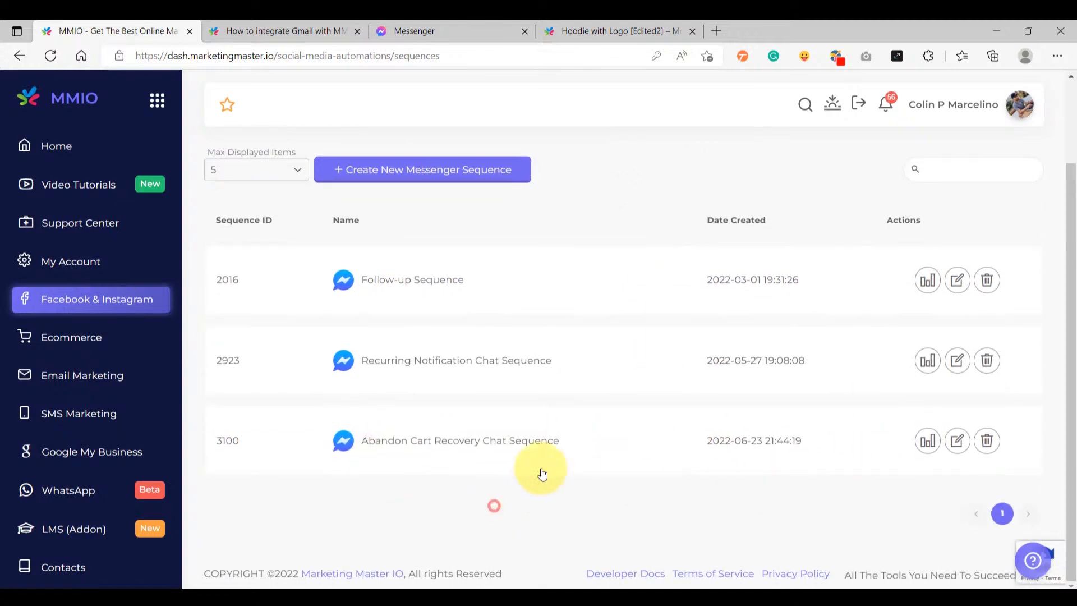
- Open the Abandon Cart Recovery Chat Sequence's report and check the first message's status and the follow-up messages' schedules
left_click(926, 440)
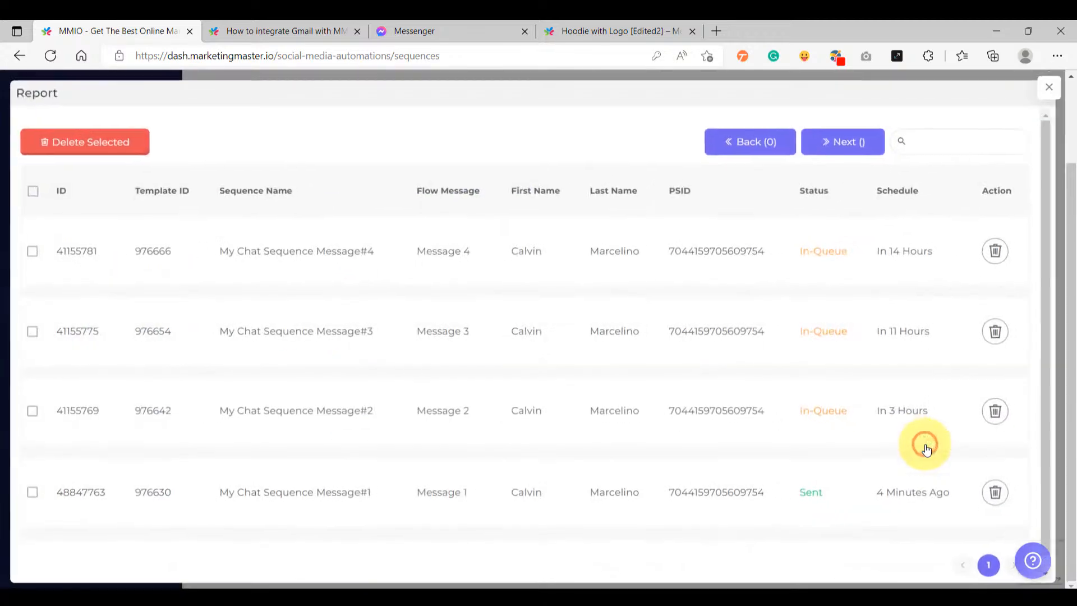
scroll(548, 432, "down", 1)
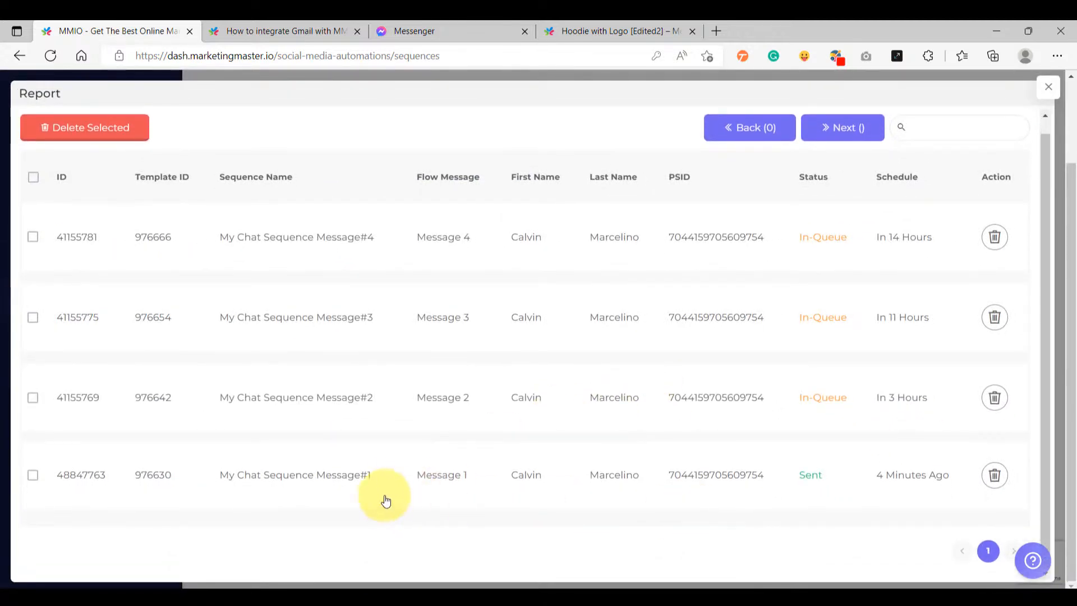
left_click_drag(476, 477, 412, 476)
left_click_drag(829, 476, 788, 474)
scroll(789, 474, "up", 1)
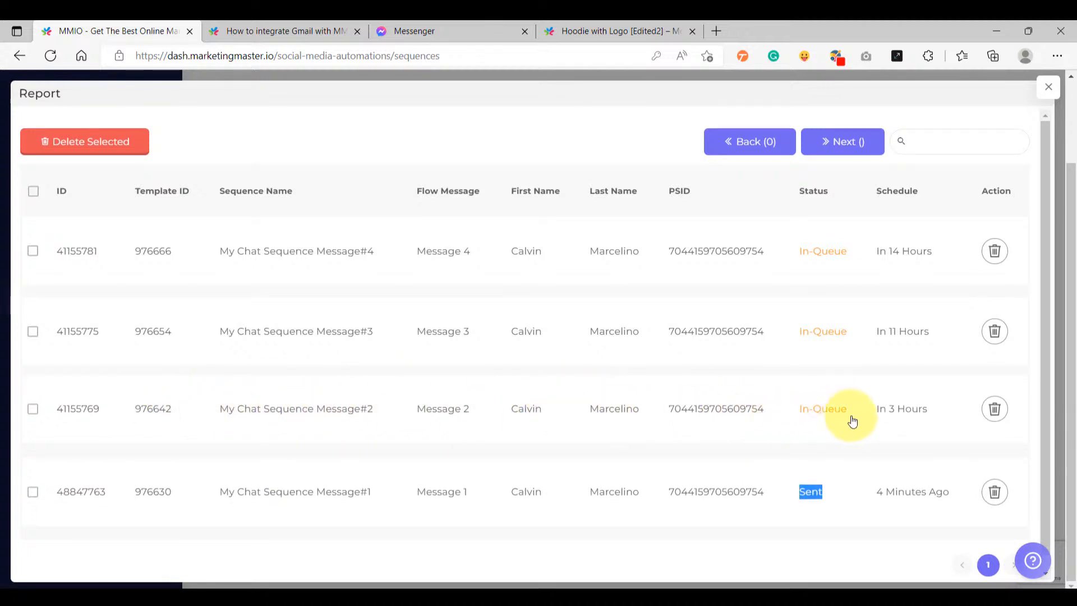
triple_click(941, 413)
triple_click(937, 331)
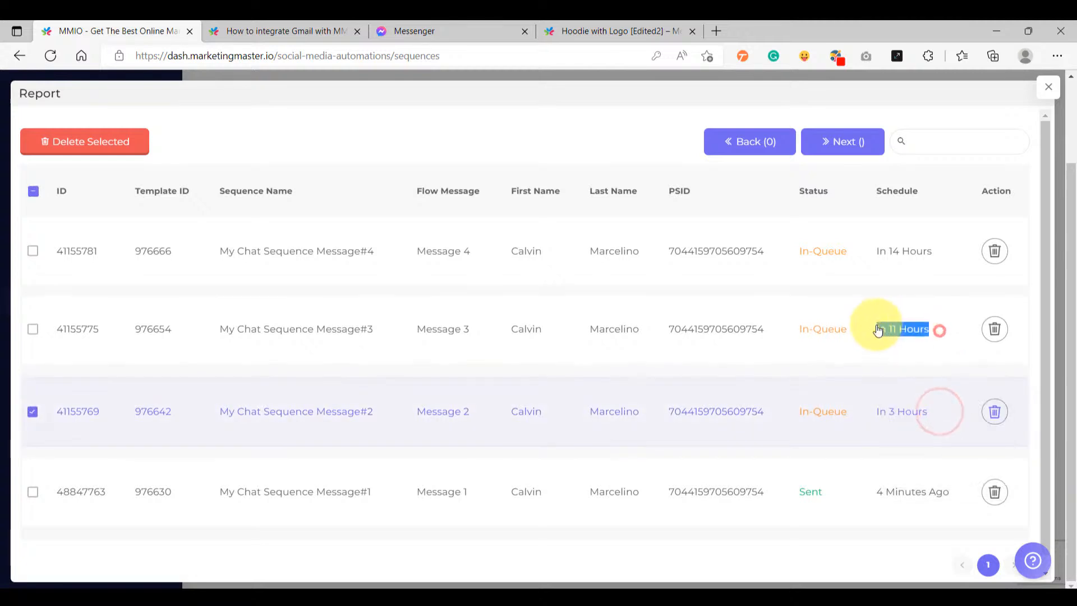
left_click(36, 192)
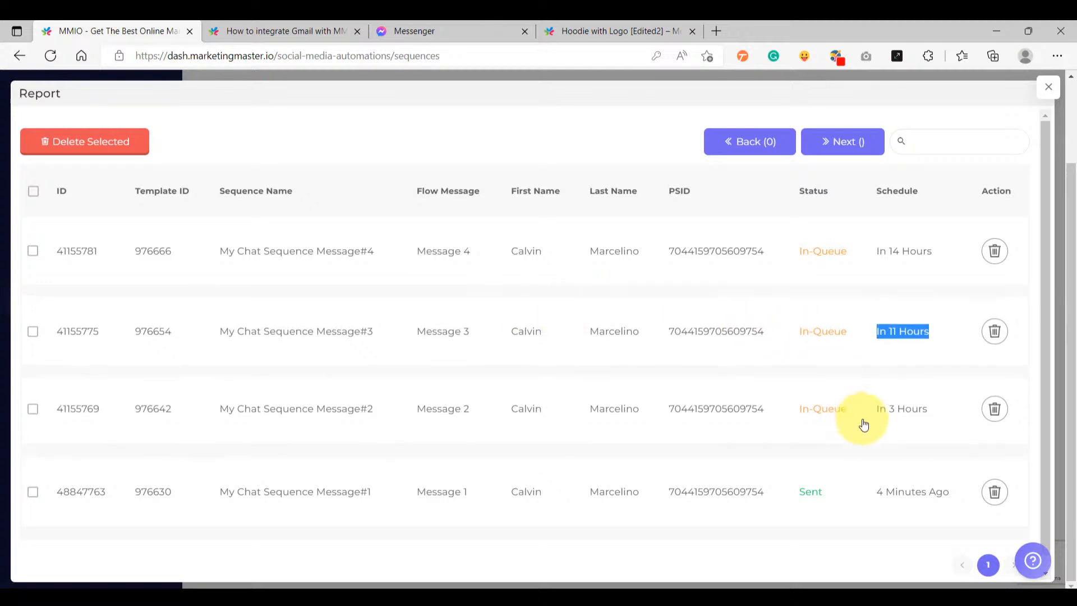
- Review messages 2, 3 and 4 in the report, clear the row selection and close the report
left_click_drag(490, 405, 412, 399)
left_click_drag(451, 339, 401, 330)
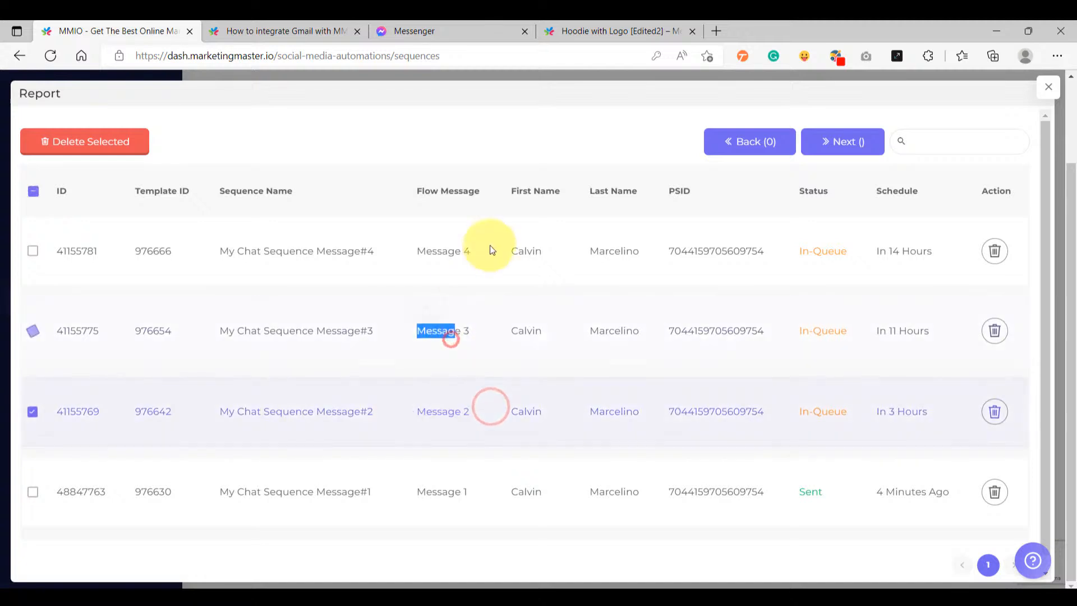
left_click_drag(487, 245, 402, 244)
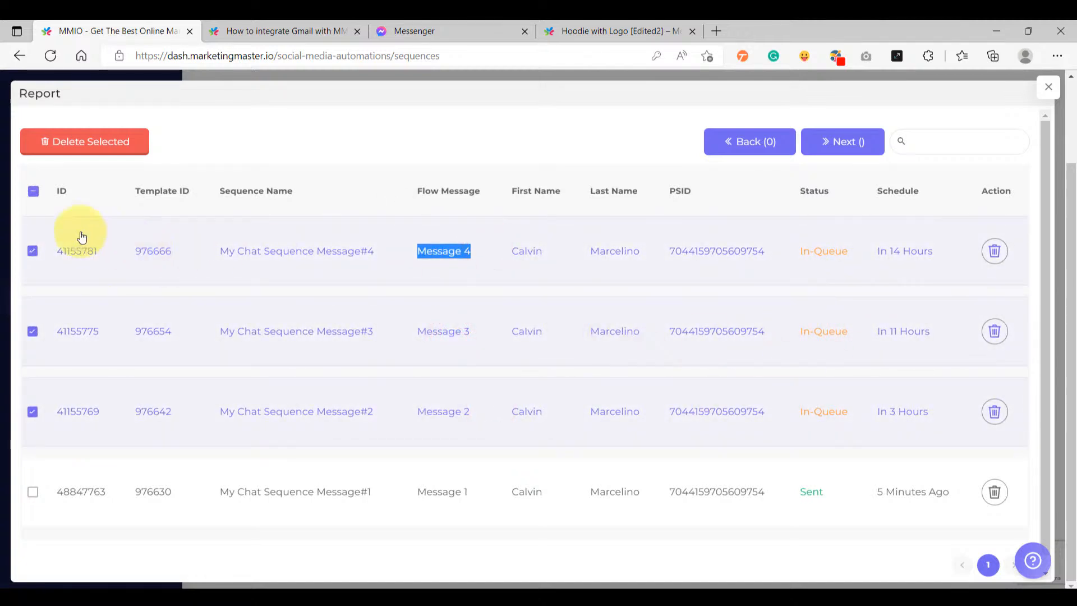
left_click(31, 193)
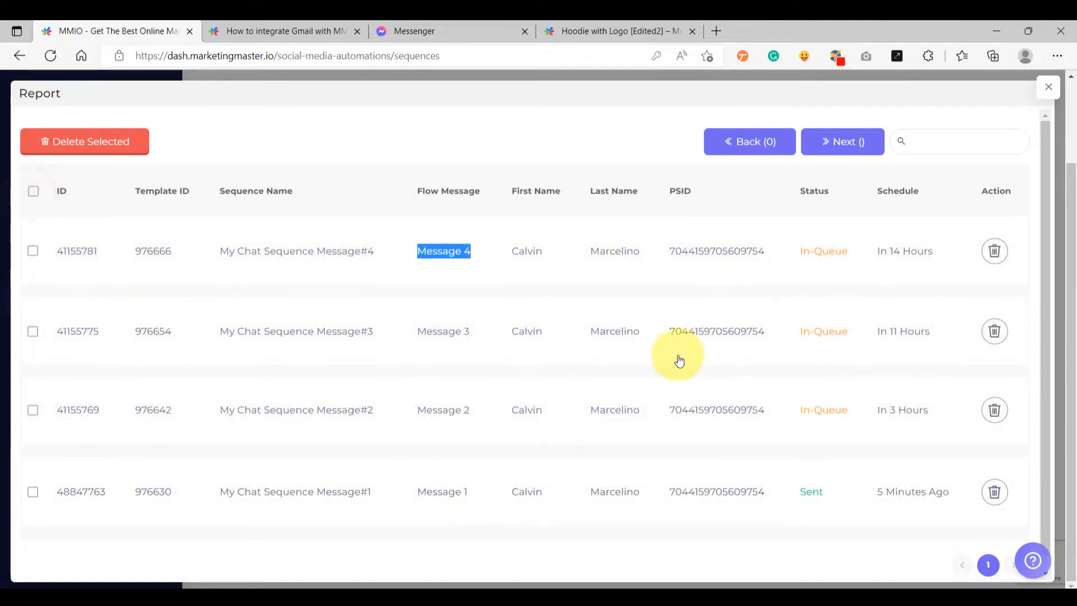
left_click(1048, 87)
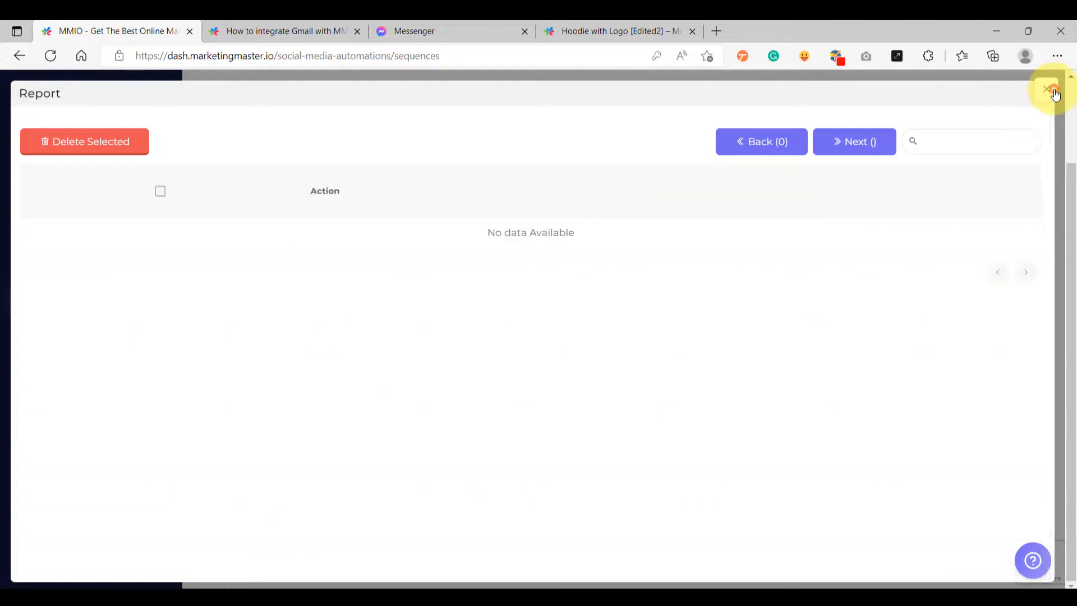
scroll(681, 240, "up", 3)
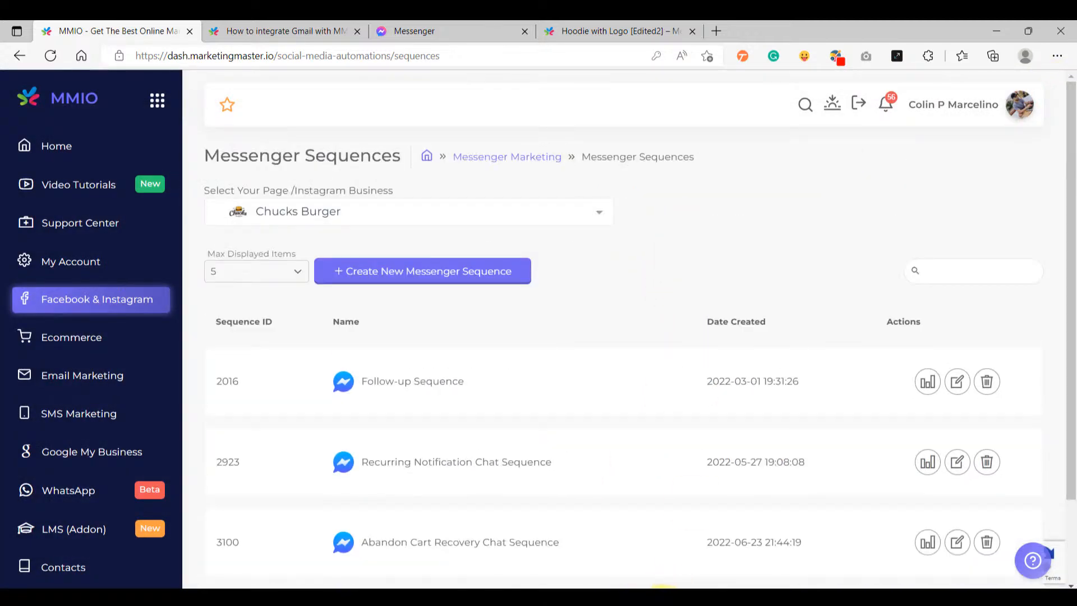
- Switch to Gmail, open the newest email from Mock Store and read the cart recovery message through to its contact details
left_click(664, 603)
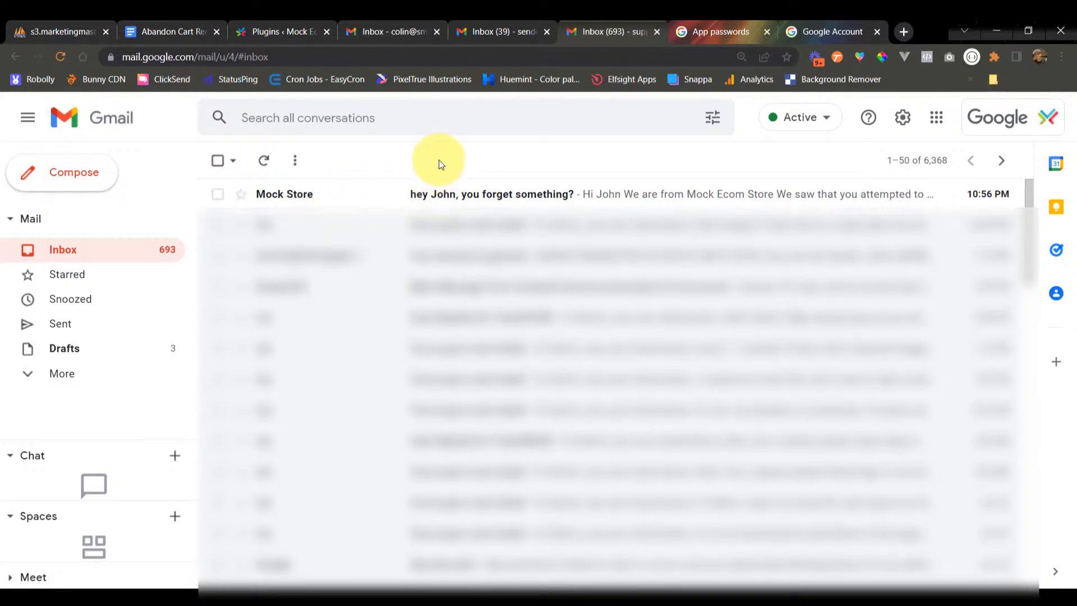
left_click(415, 194)
scroll(867, 354, "down", 3)
scroll(863, 343, "down", 4)
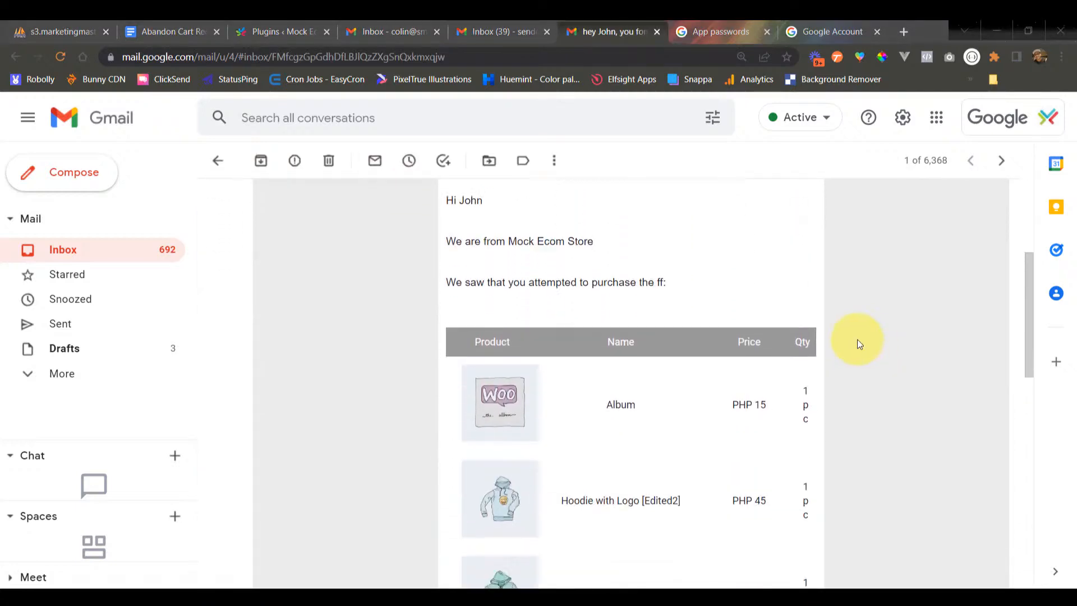
scroll(859, 344, "down", 2)
scroll(857, 339, "down", 3)
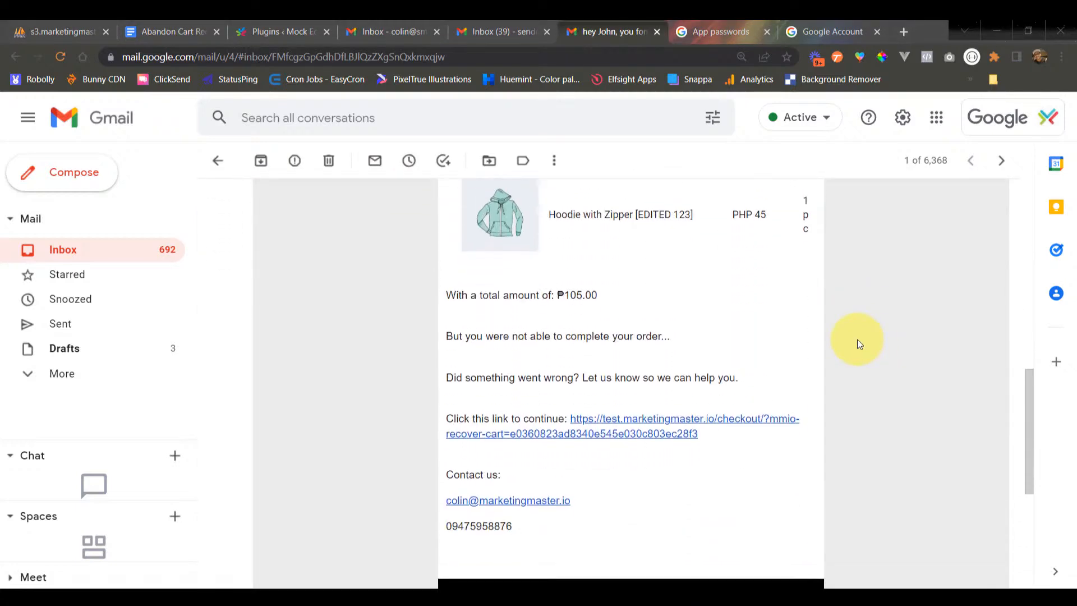
- Go over the recovery email again, checking its greeting, product table, total amount, checkout link and store footer
scroll(707, 365, "up", 5)
scroll(585, 372, "up", 4)
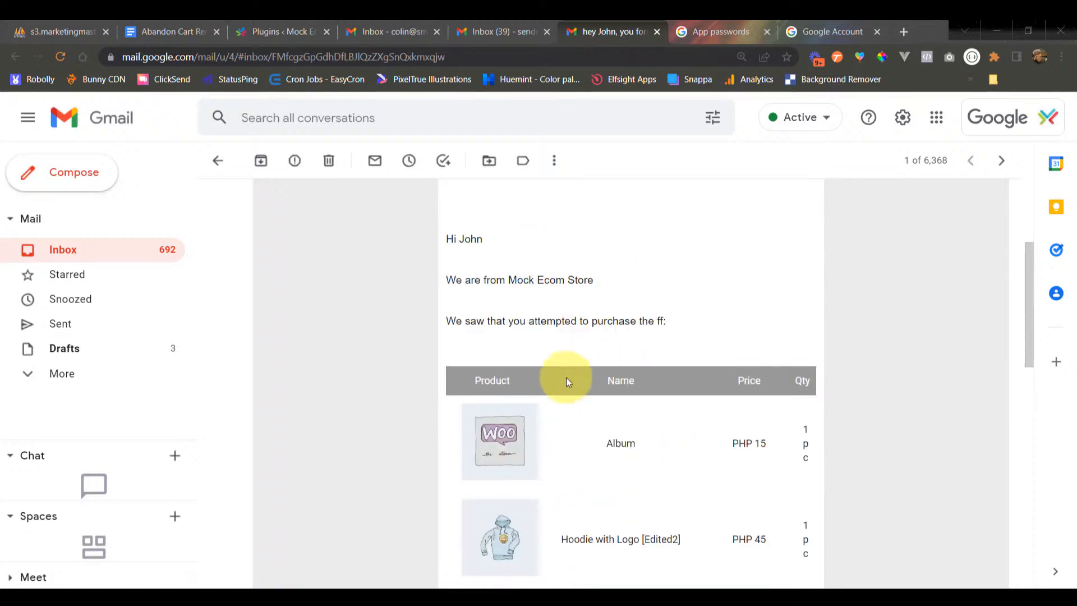
scroll(565, 378, "down", 6)
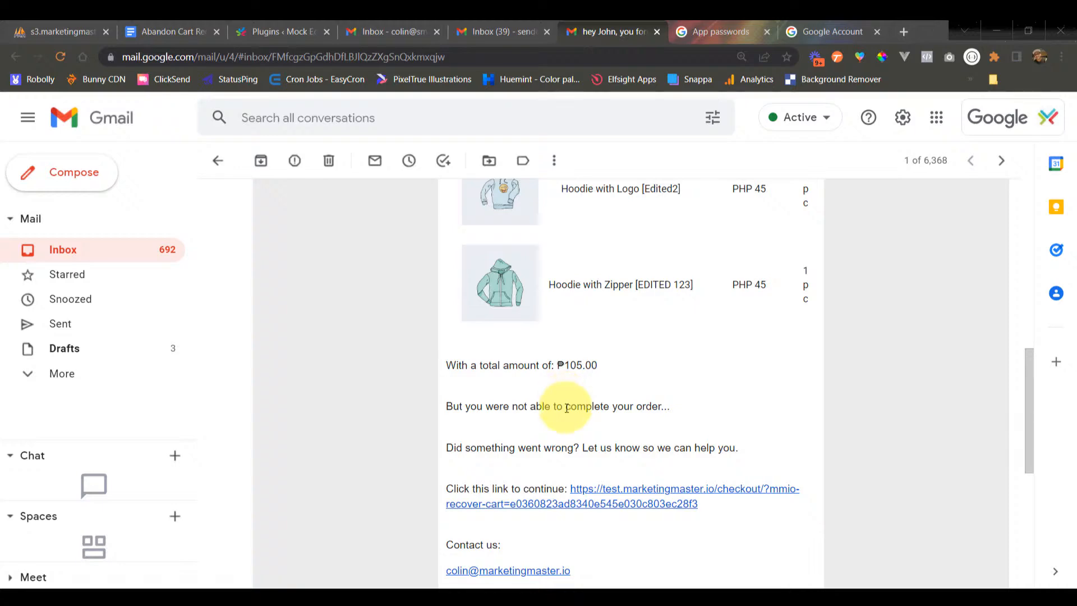
scroll(572, 404, "down", 4)
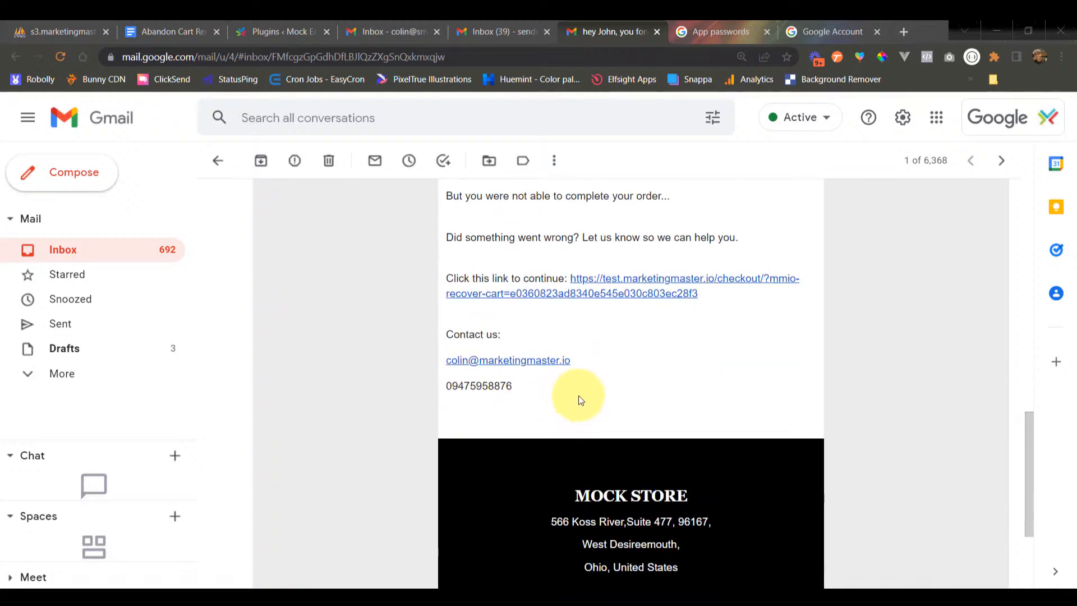
scroll(577, 398, "up", 1)
scroll(639, 415, "up", 3)
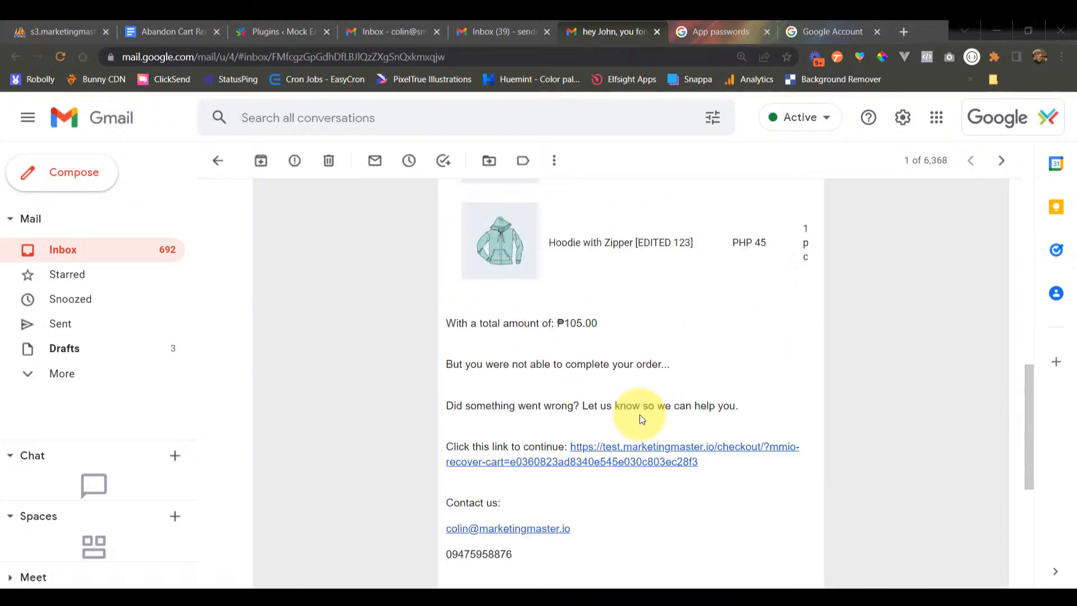
scroll(639, 415, "down", 5)
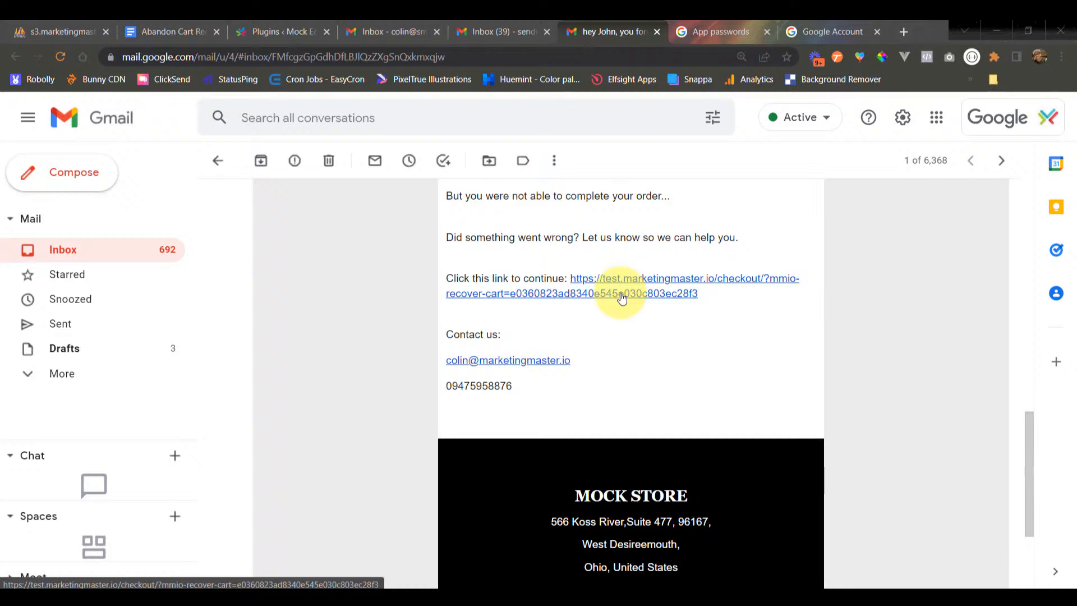
- Follow the email's cart recovery link and check the restored billing details and order items on the checkout page
left_click(621, 297)
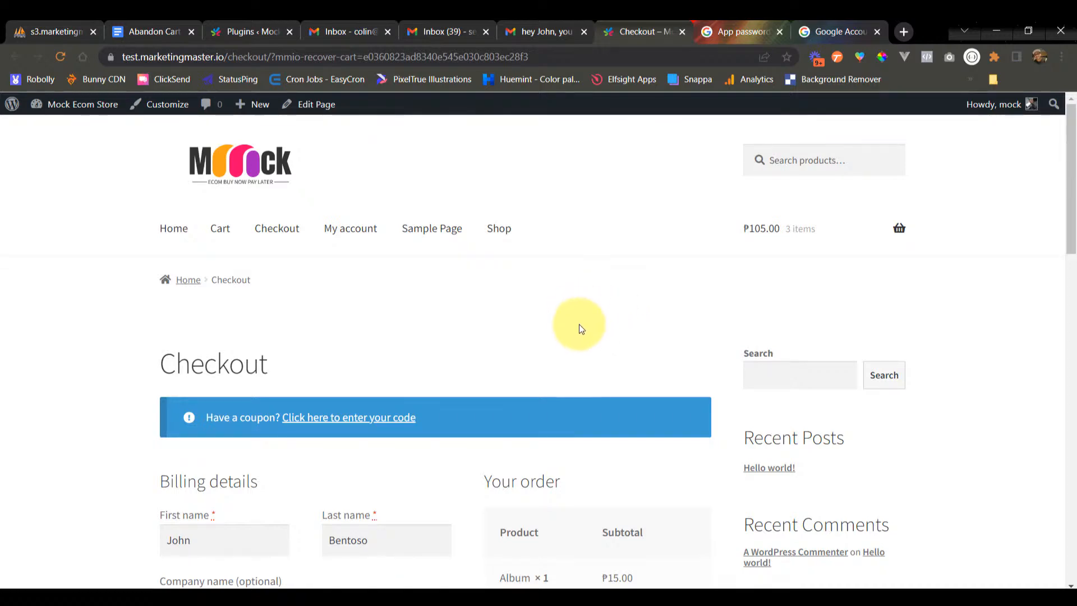
scroll(580, 324, "down", 3)
scroll(544, 345, "down", 3)
scroll(555, 381, "down", 2)
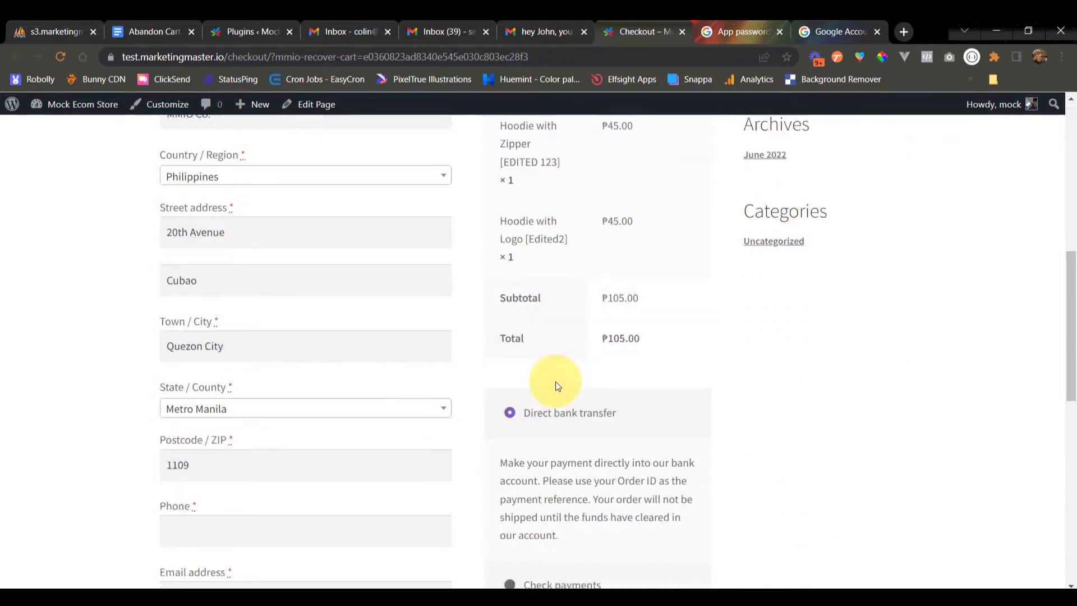
scroll(421, 391, "up", 2)
scroll(374, 392, "up", 4)
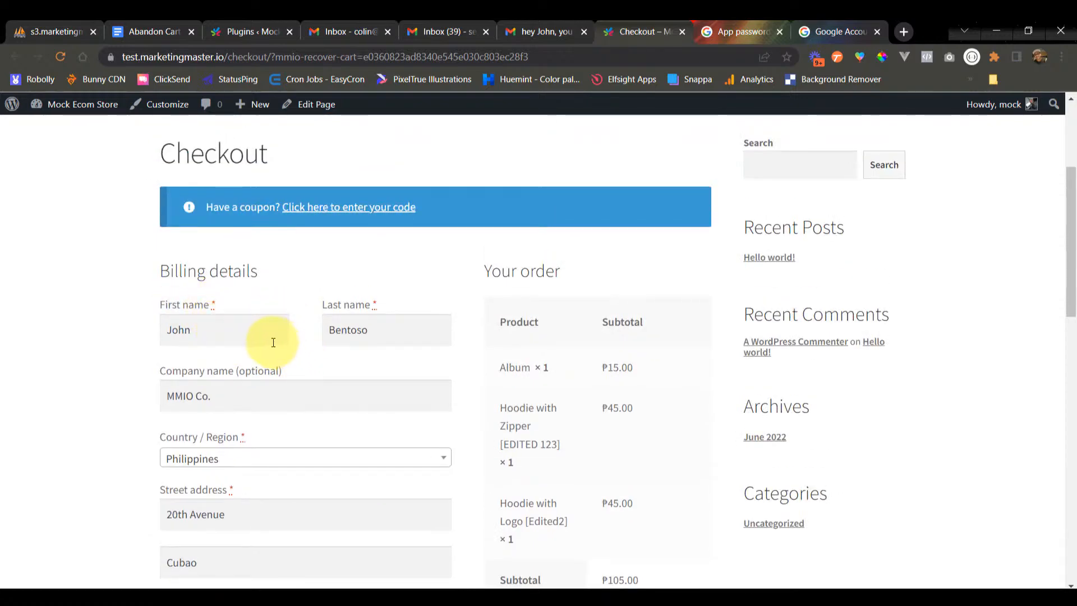
scroll(292, 354, "down", 13)
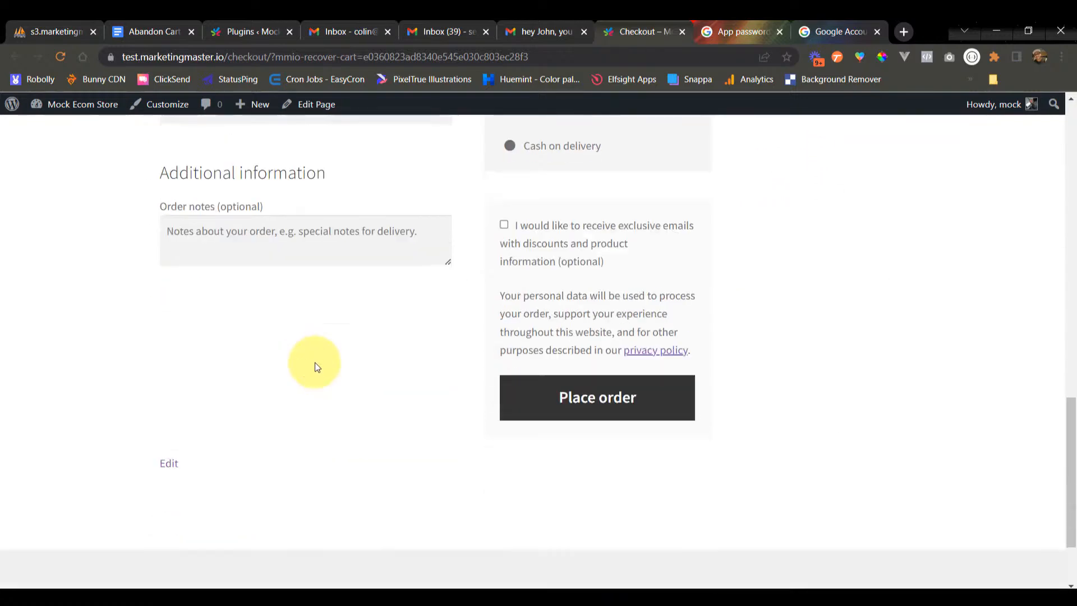
scroll(314, 364, "up", 6)
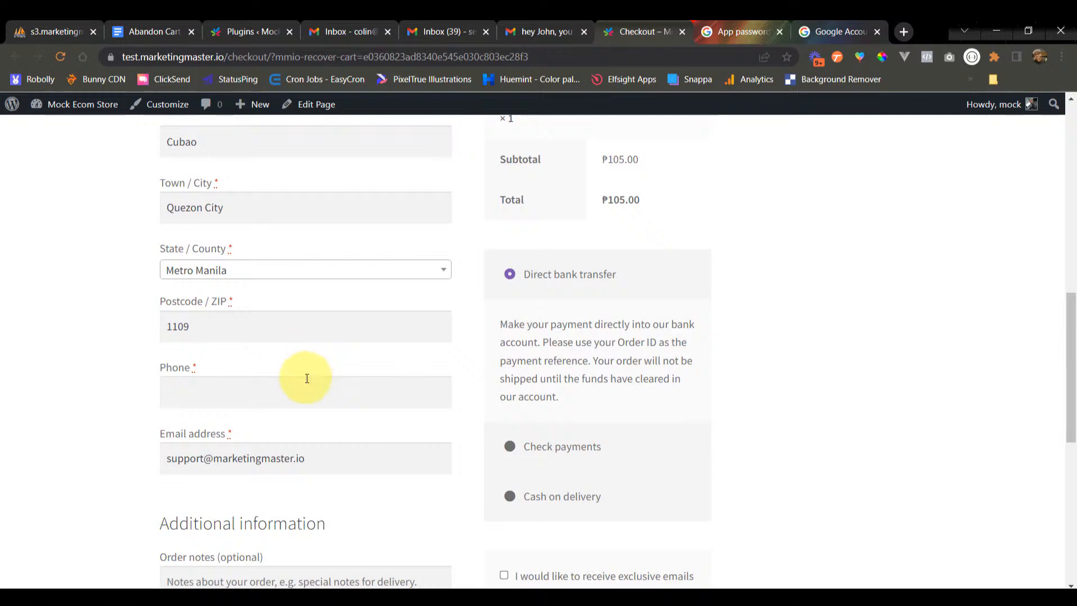
scroll(314, 364, "up", 6)
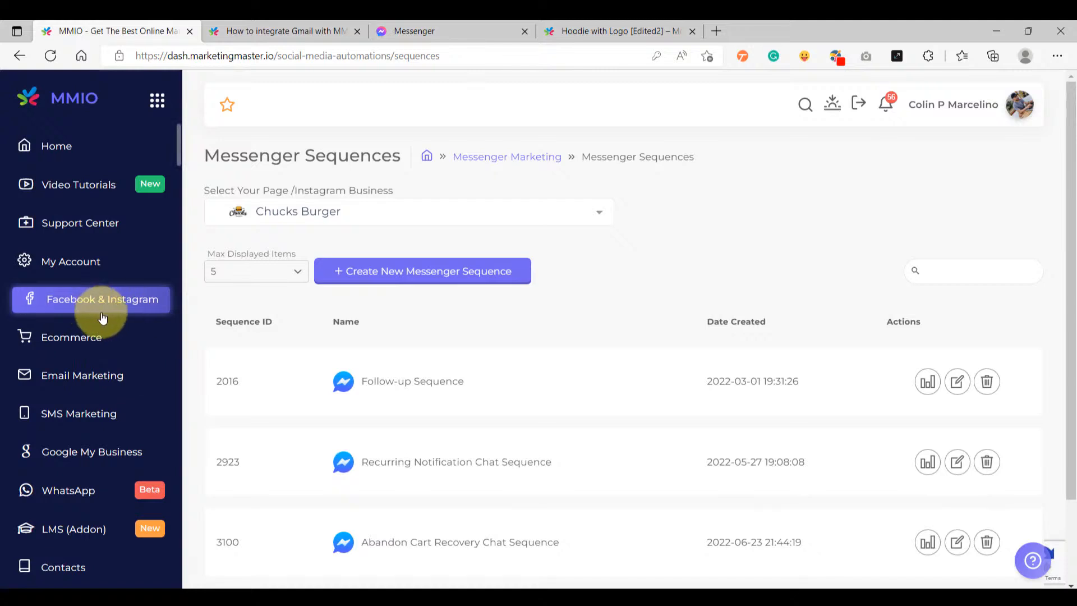
- Return to MarketingMaster, open the Email Flow Builder dashboard and show the subscribers list of the Email Abandon Cart Flow
scroll(95, 325, "down", 3)
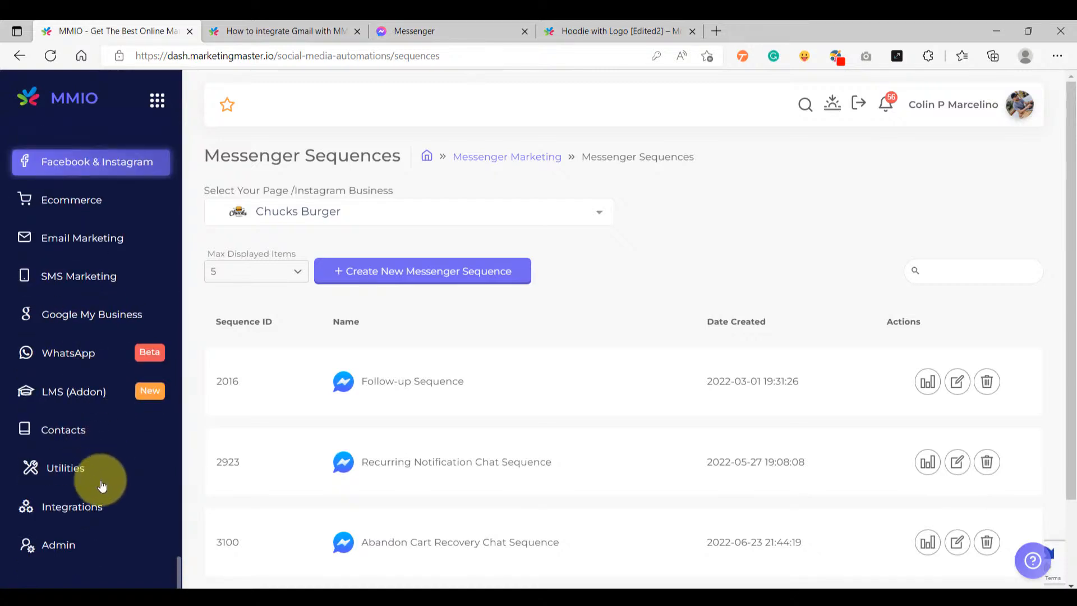
left_click(90, 240)
left_click(223, 209)
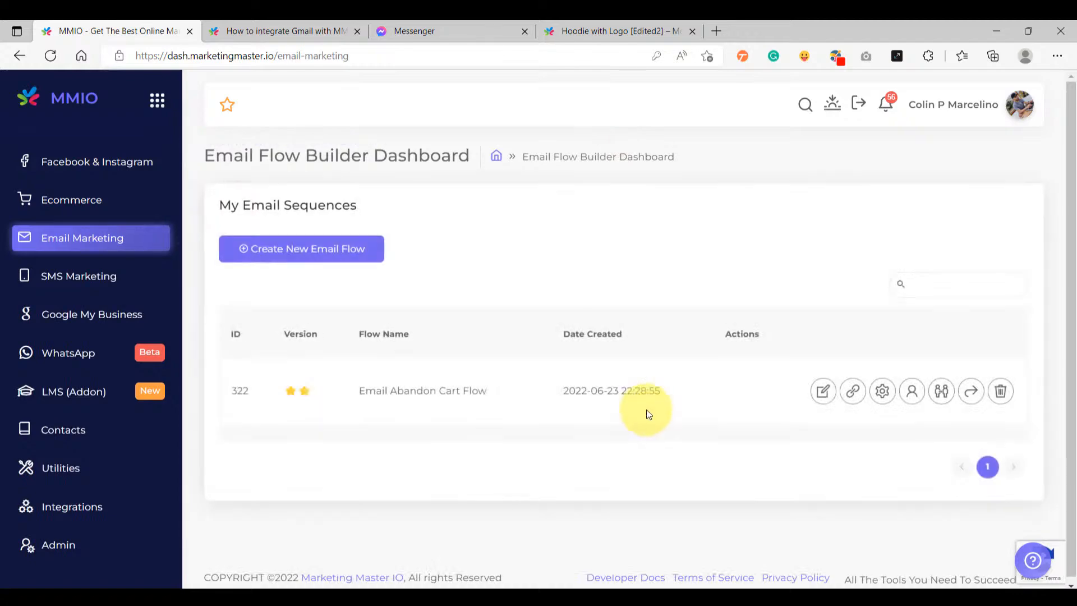
left_click(913, 394)
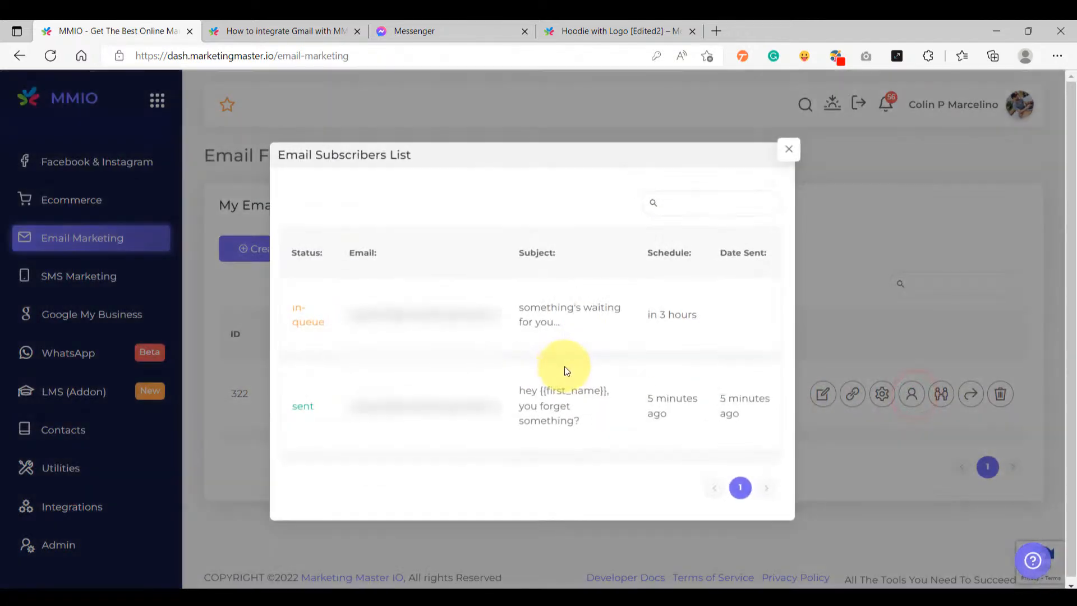
- Examine the status, subject, schedule and sent date of both emails in the subscribers list
left_click_drag(751, 413, 556, 425)
left_click(494, 425)
left_click_drag(682, 422, 666, 446)
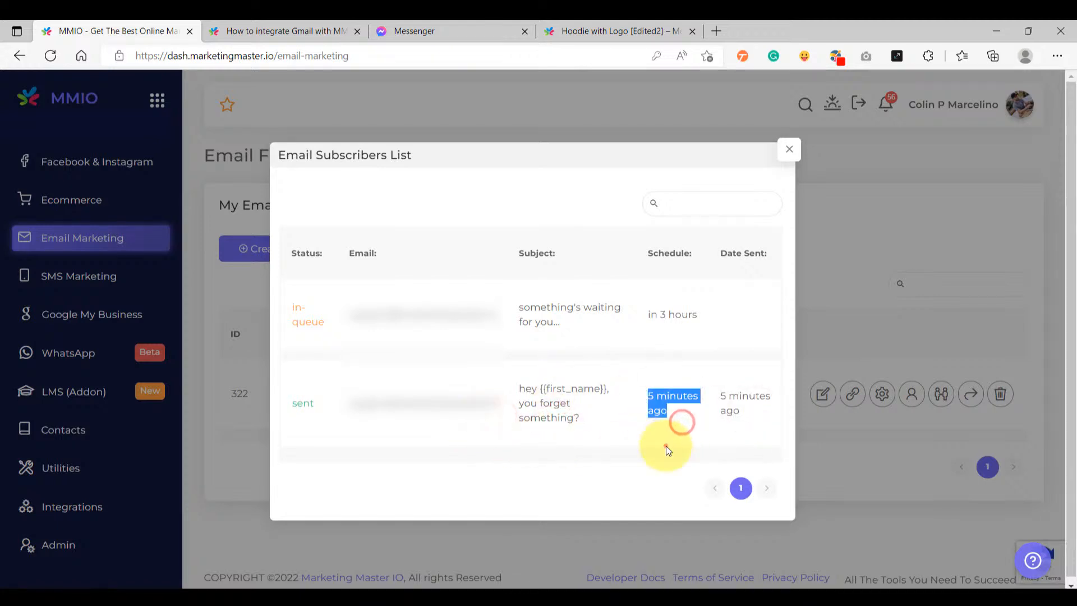
left_click_drag(711, 308, 644, 310)
left_click(455, 320)
left_click_drag(727, 329, 634, 321)
left_click(595, 338)
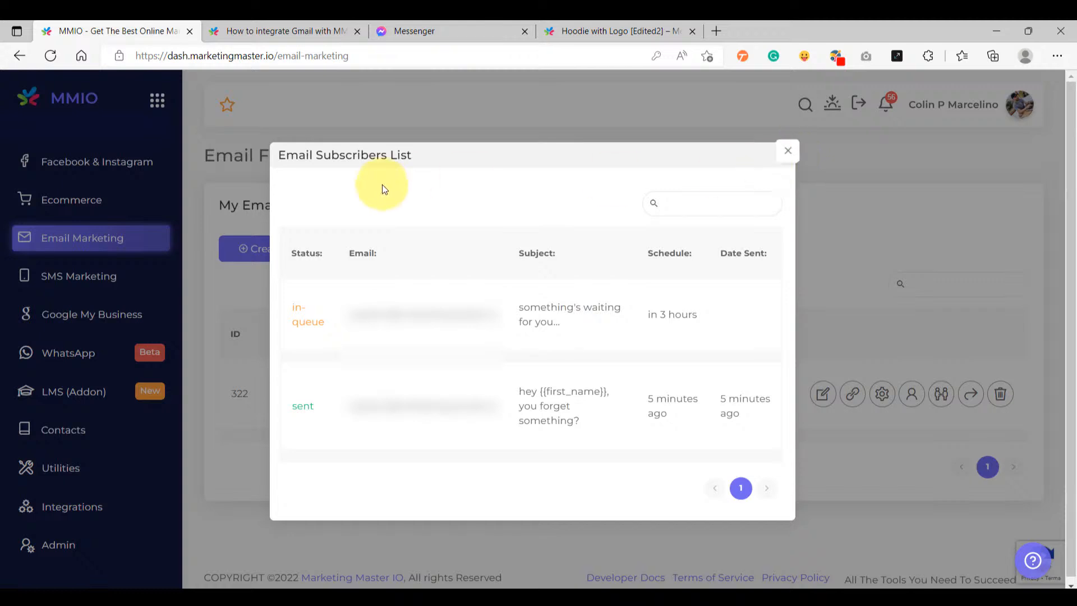
left_click_drag(740, 401, 445, 356)
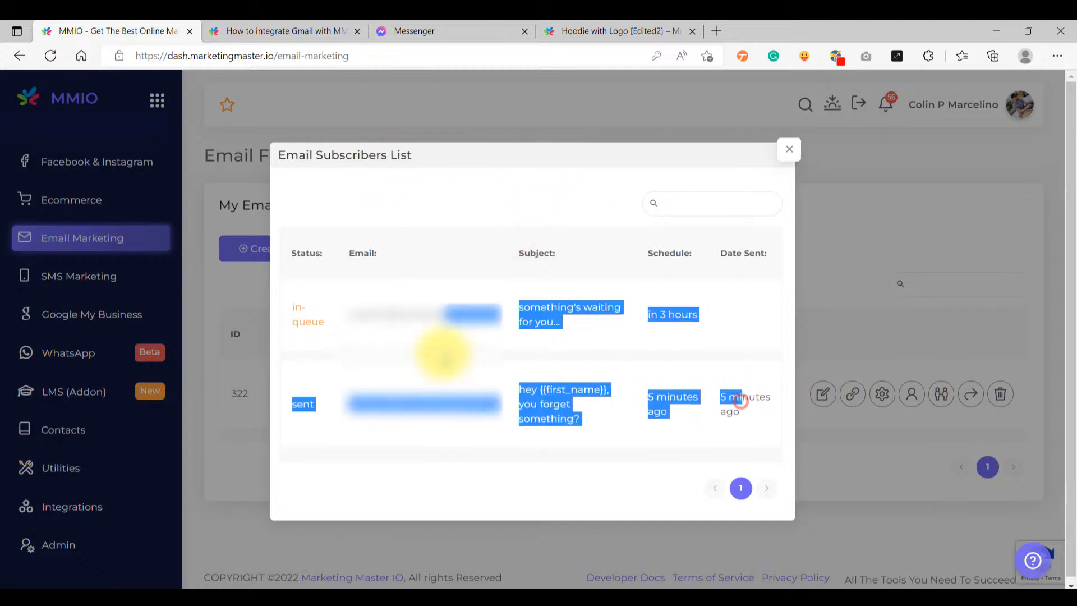
- Close the email subscribers list and open the Mock Ecom Store's settings from the Ecommerce section
left_click(404, 325)
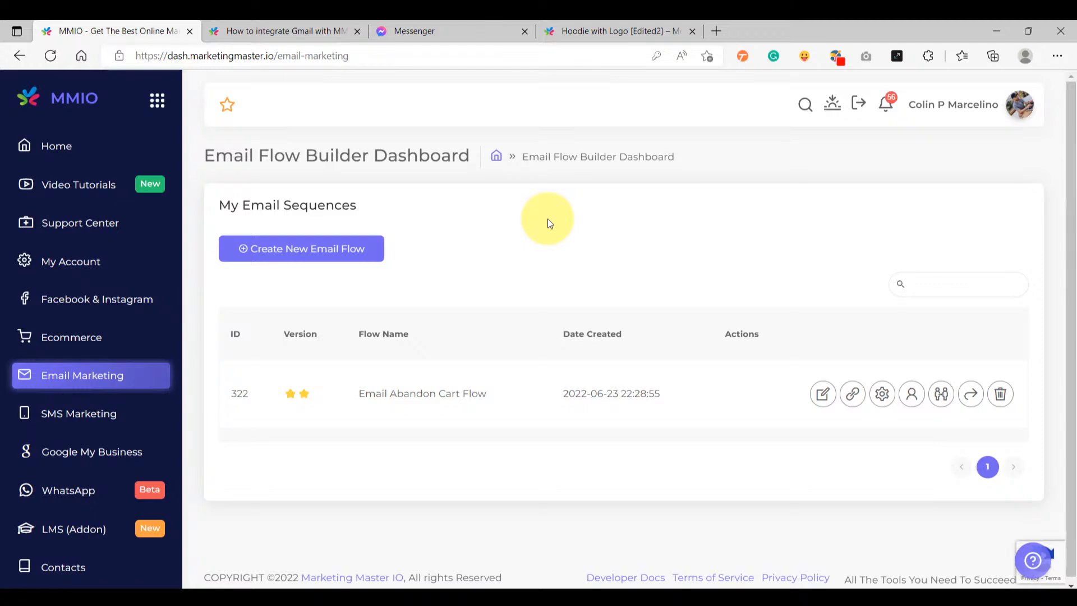
left_click(90, 338)
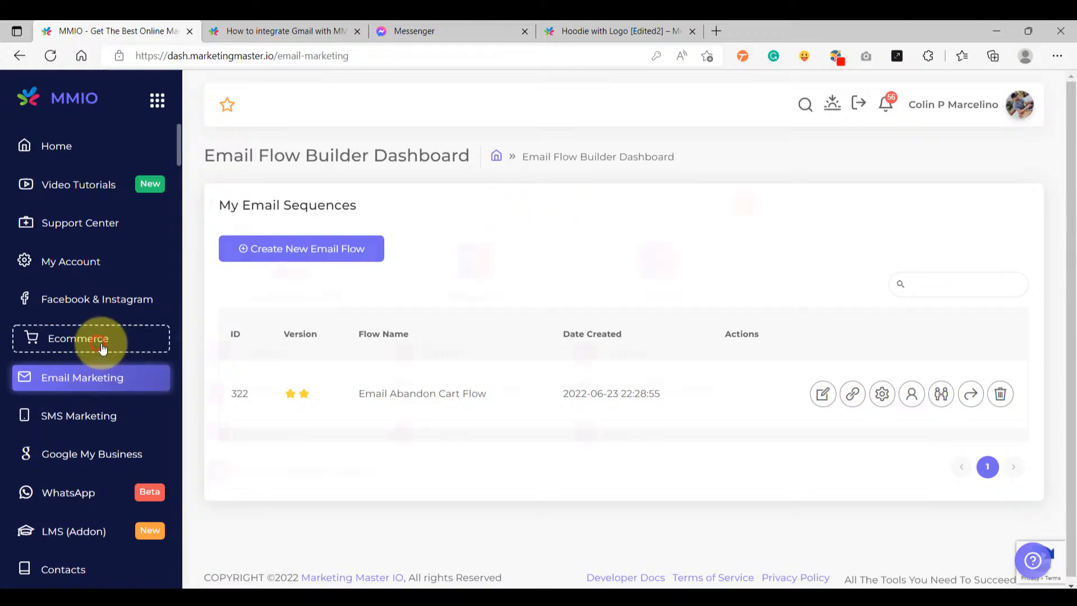
left_click(306, 283)
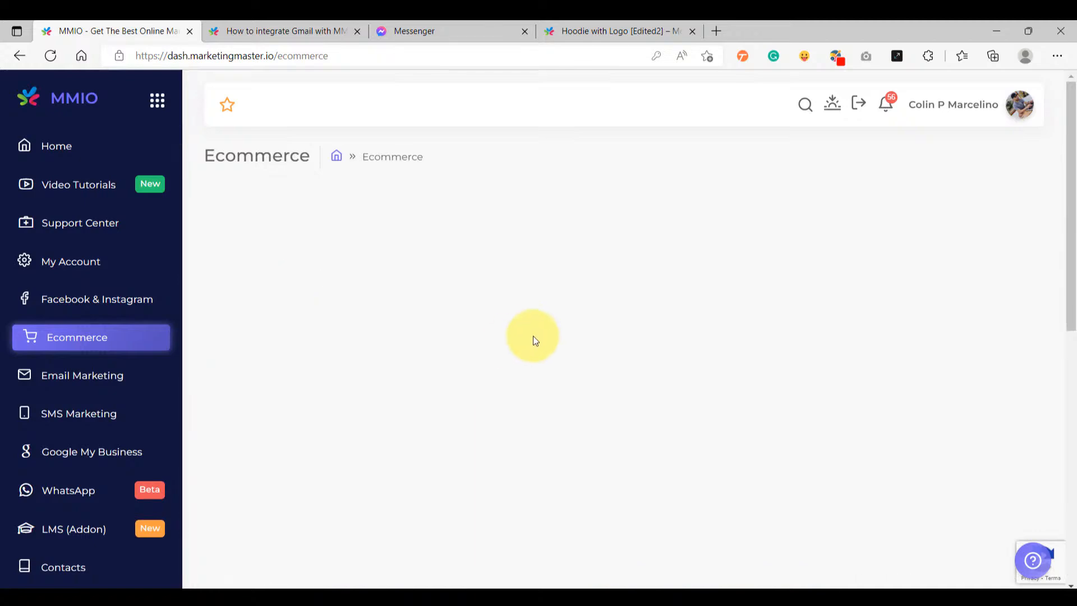
left_click(353, 369)
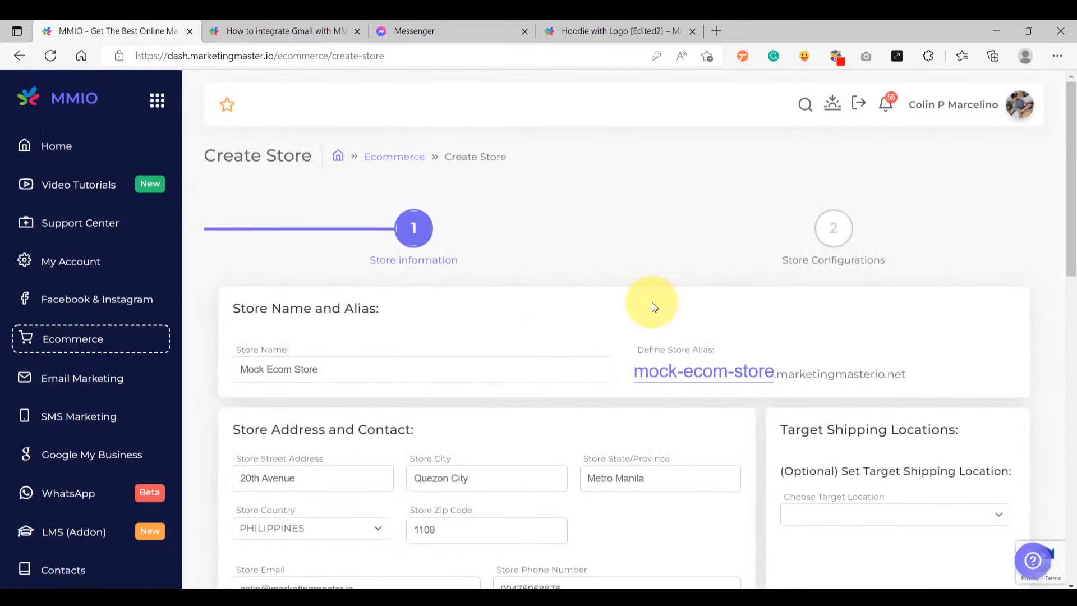
- Review the store's associated Facebook page, subscriber label after purchase and customer email contact book settings
scroll(762, 322, "down", 9)
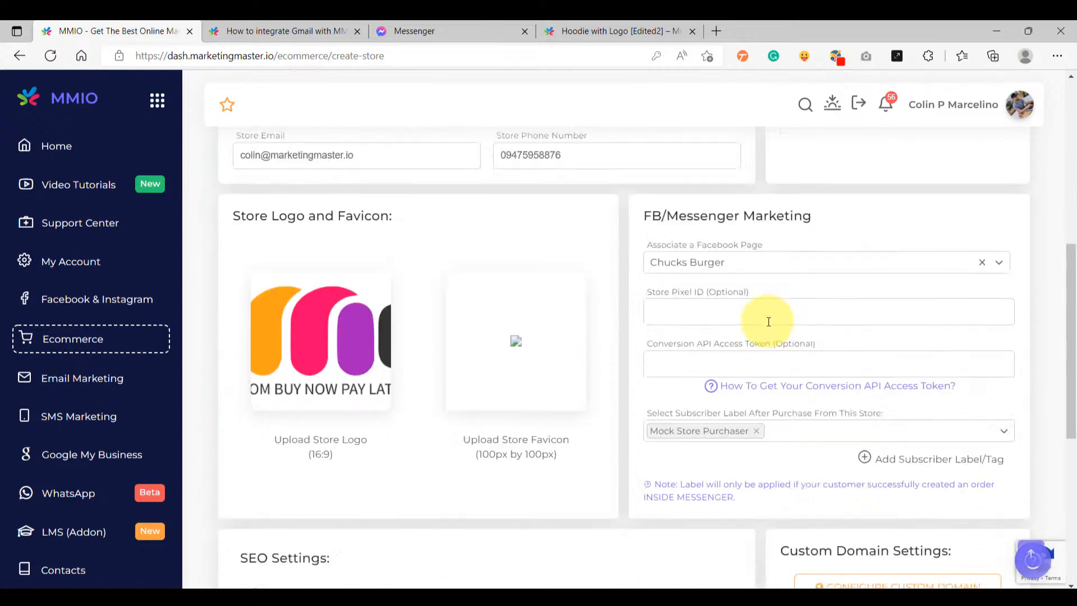
scroll(768, 321, "down", 2)
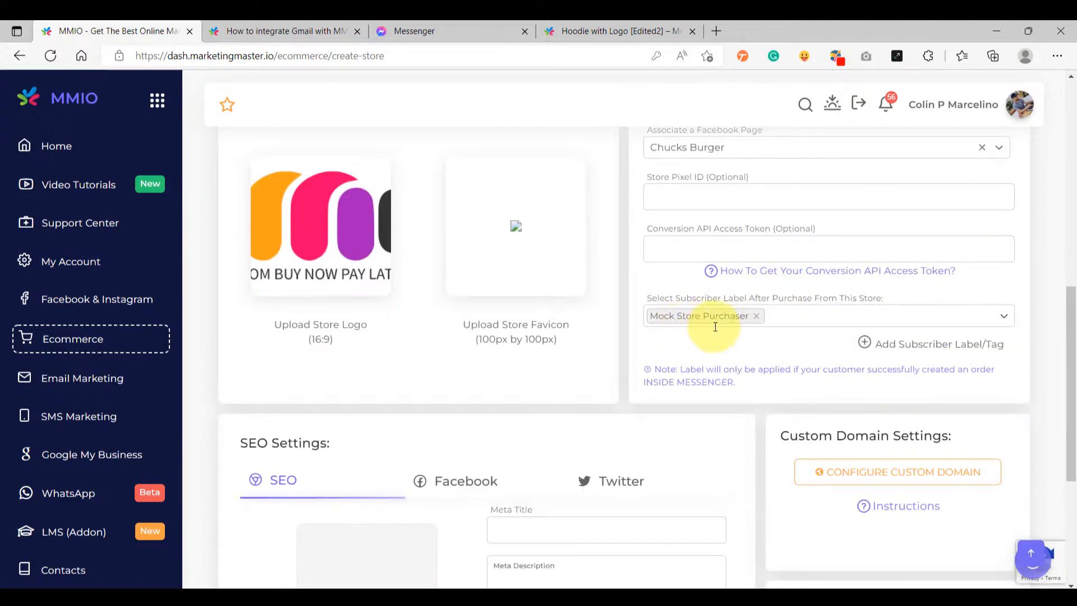
scroll(799, 301, "up", 3)
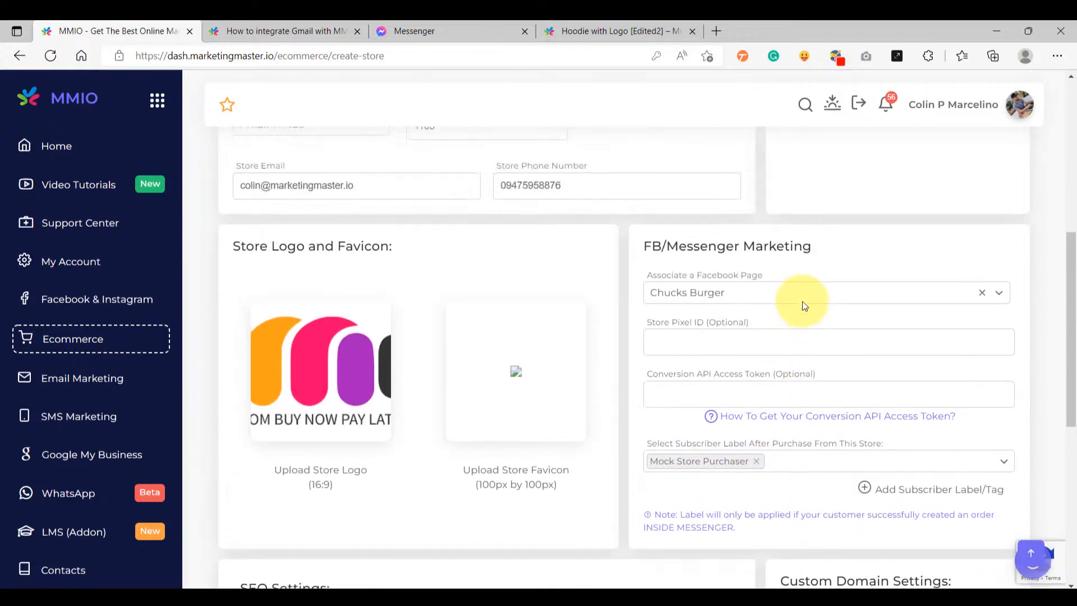
scroll(802, 301, "down", 7)
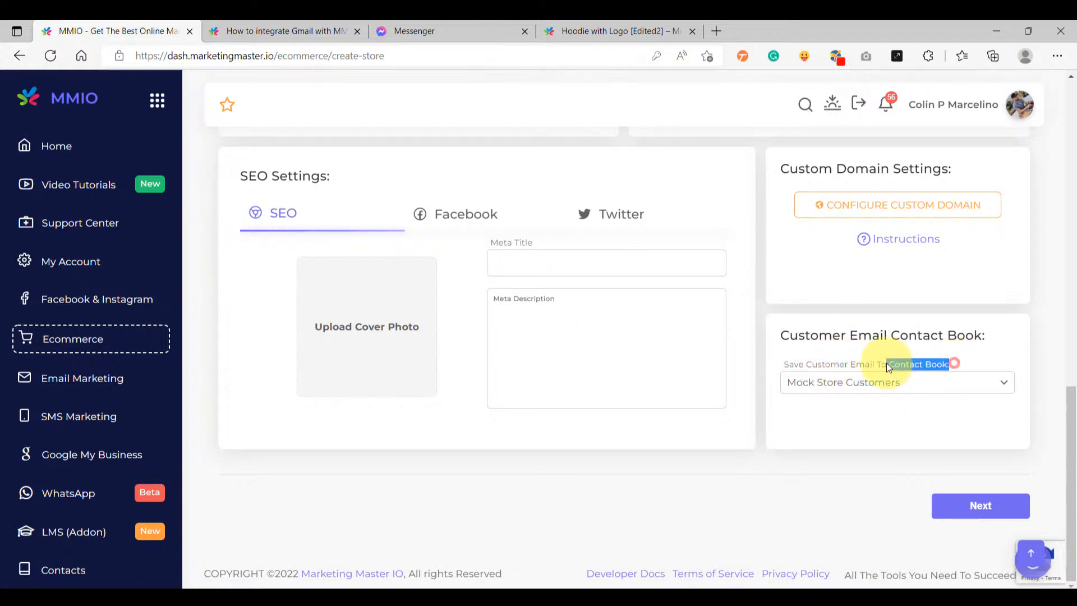
left_click(782, 495)
scroll(708, 428, "up", 2)
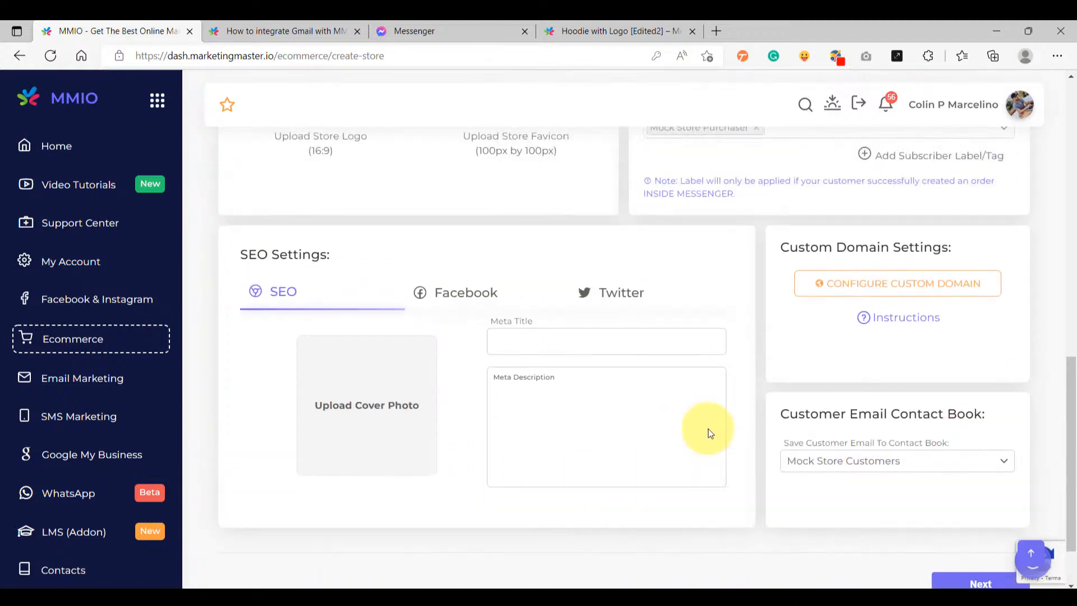
scroll(739, 423, "up", 3)
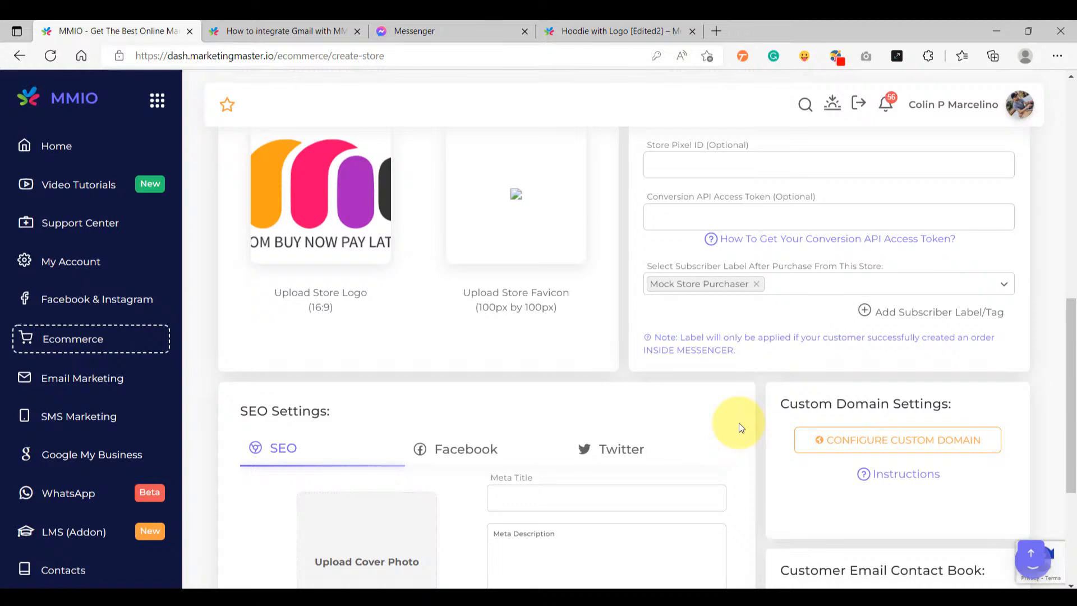
scroll(60, 428, "down", 3)
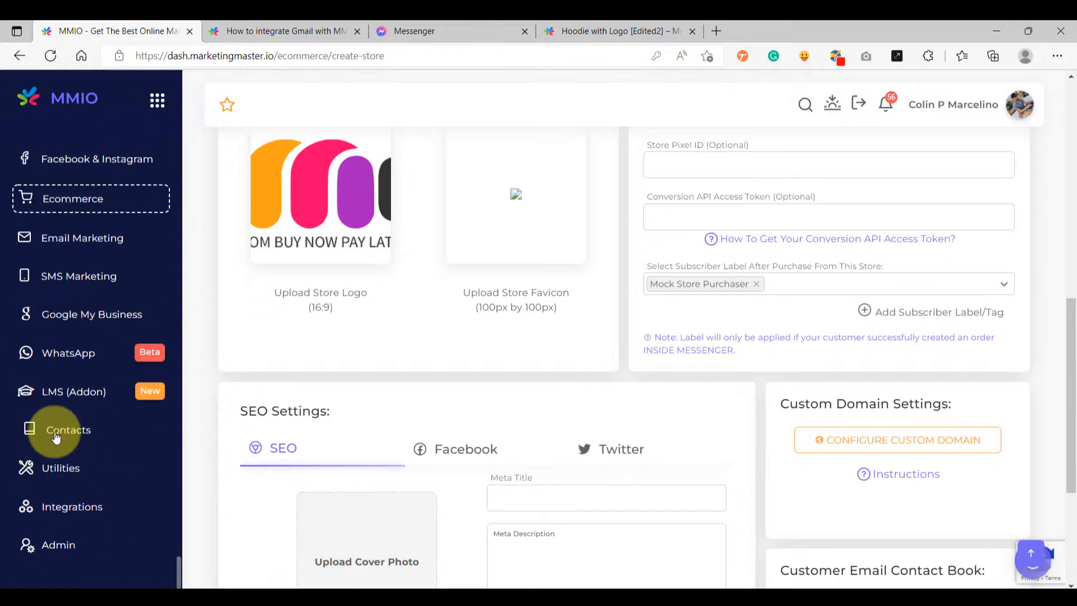
- Open the Contact Books list and check the Mock Store Customers entry
left_click(90, 441)
left_click(243, 450)
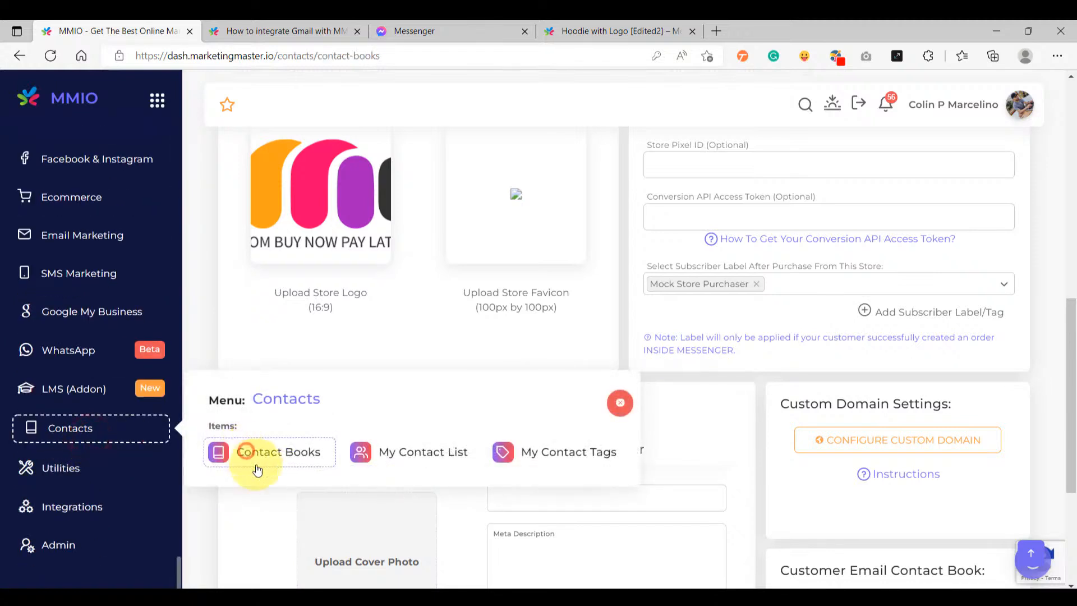
left_click_drag(561, 381, 537, 359)
left_click(476, 443)
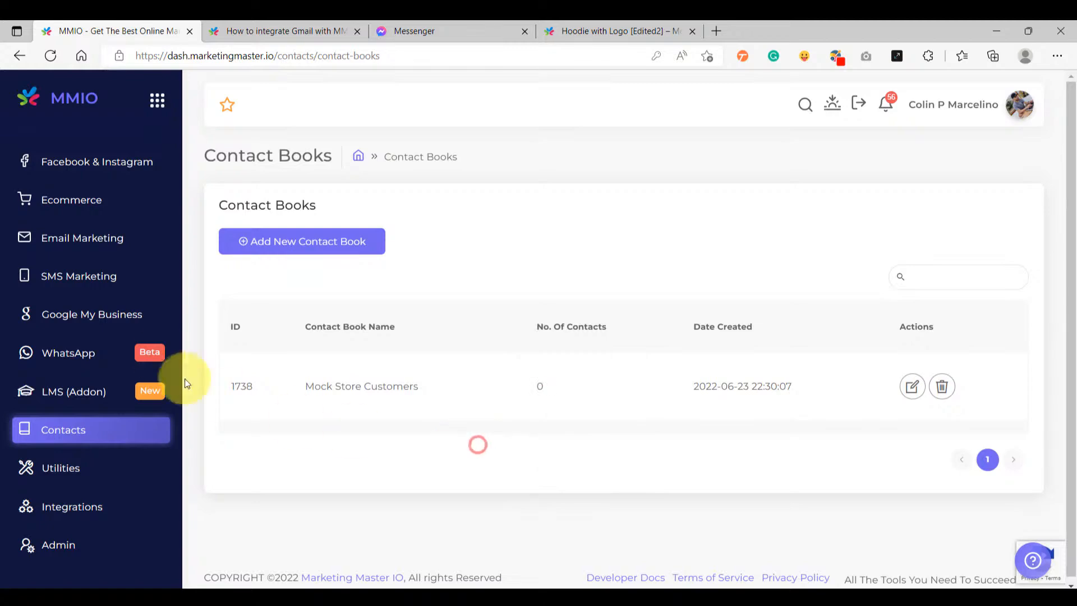
- Open Live Chat for the Chucks Burger page and show the buyer's most recent conversation
scroll(150, 347, "up", 2)
left_click(92, 246)
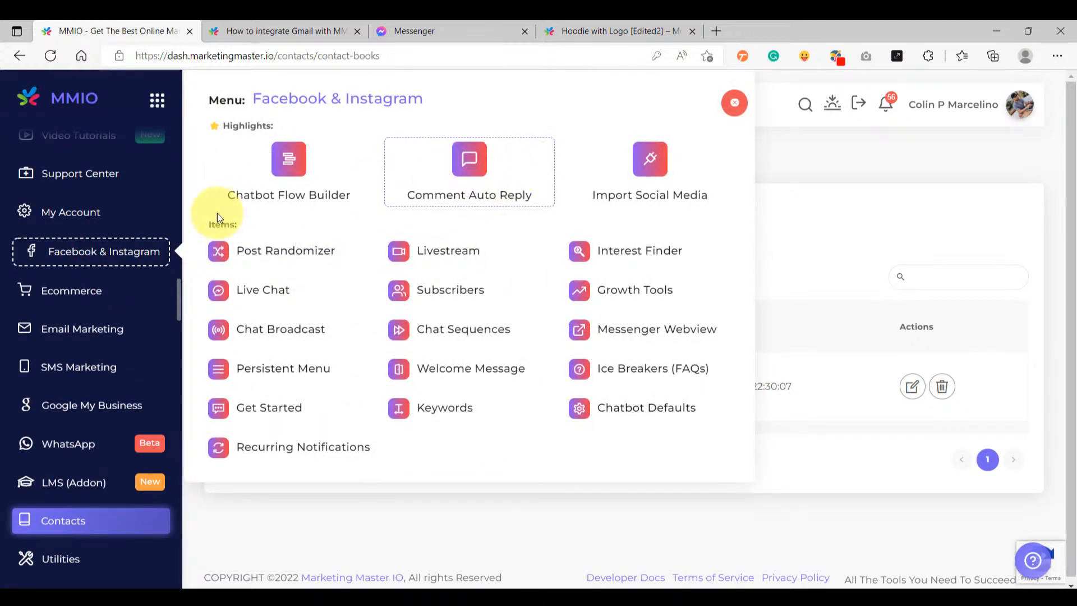
left_click(284, 295)
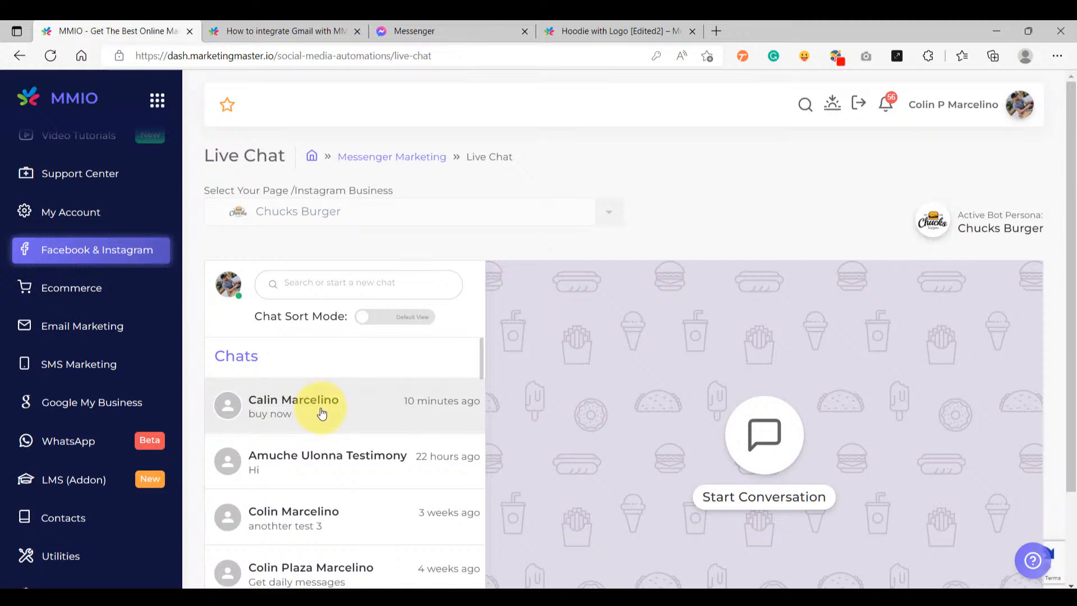
left_click(323, 412)
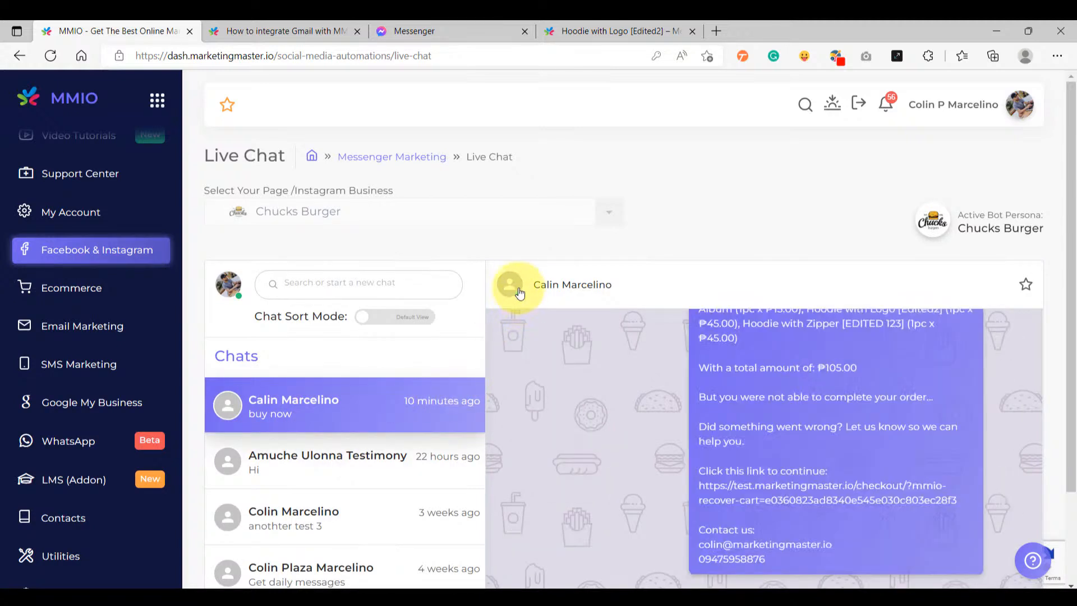
- Show the buyer's subscriber details, check the subscriber name and tag, and close the details
left_click(510, 284)
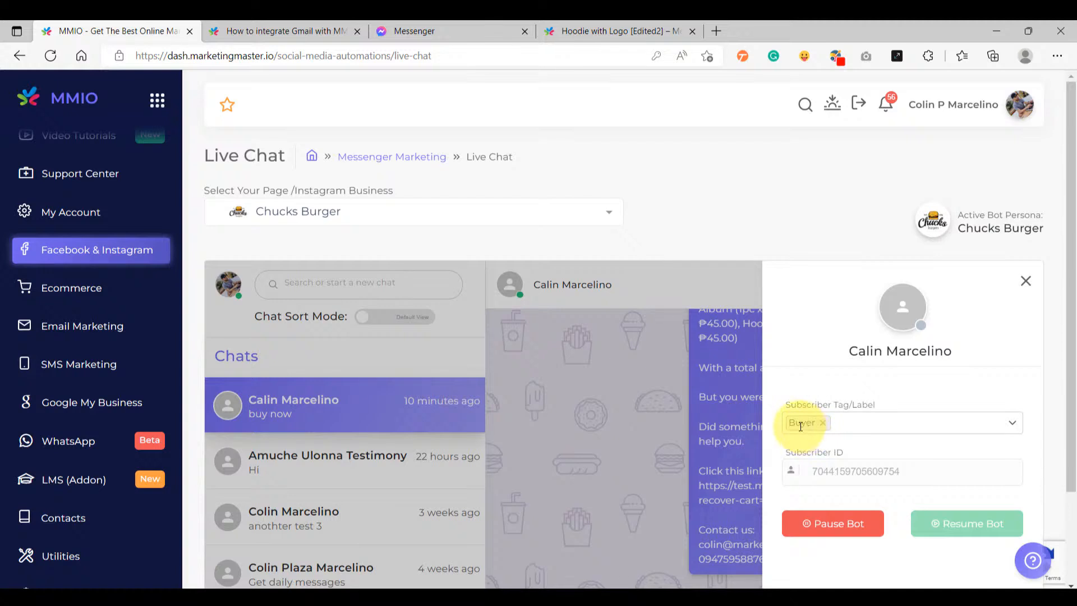
left_click_drag(825, 351, 1004, 353)
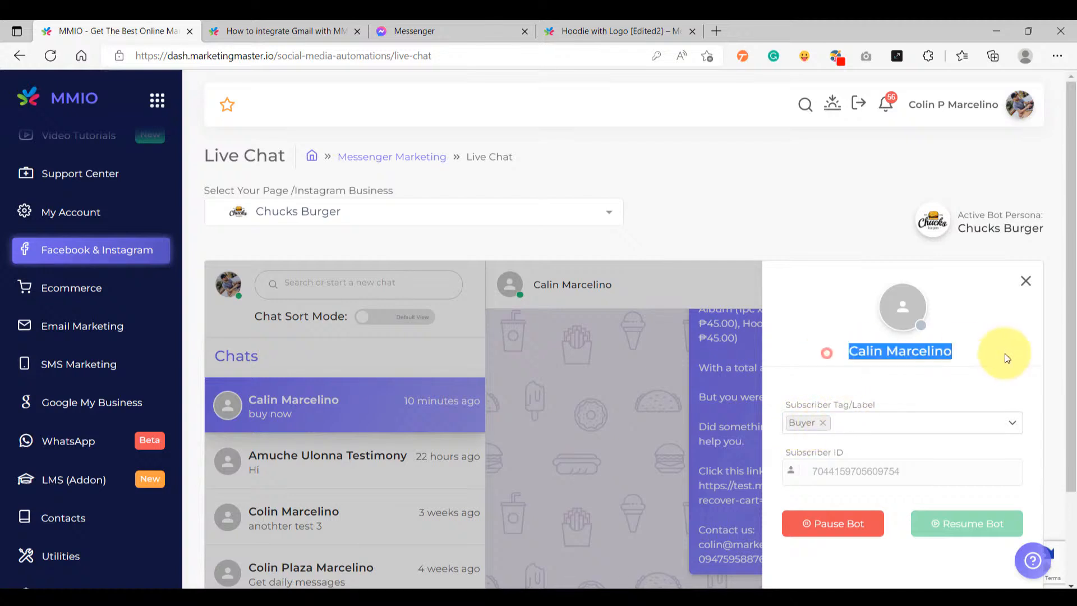
left_click(937, 379)
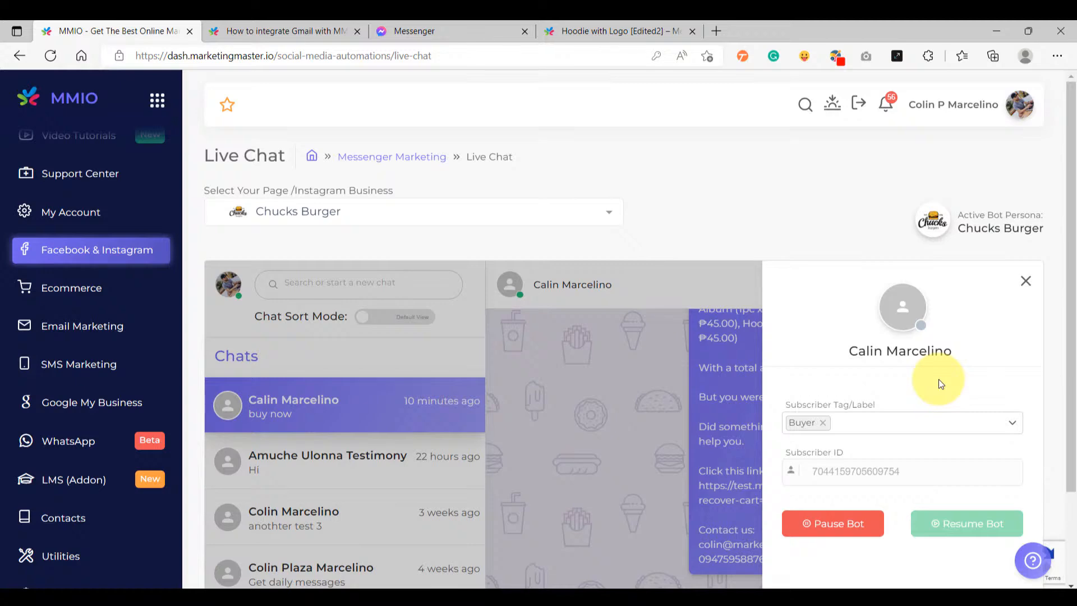
left_click(1025, 287)
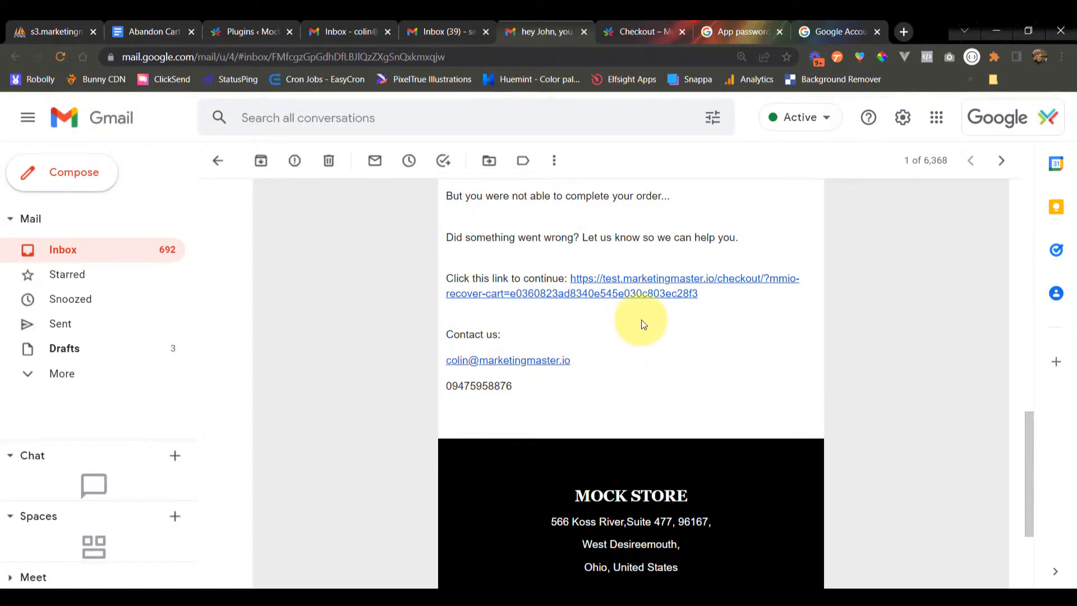
- Switch to Gmail, copy the cart recovery link from the email and load it in a new incognito window
left_click_drag(722, 295, 573, 277)
key("ctrl+c")
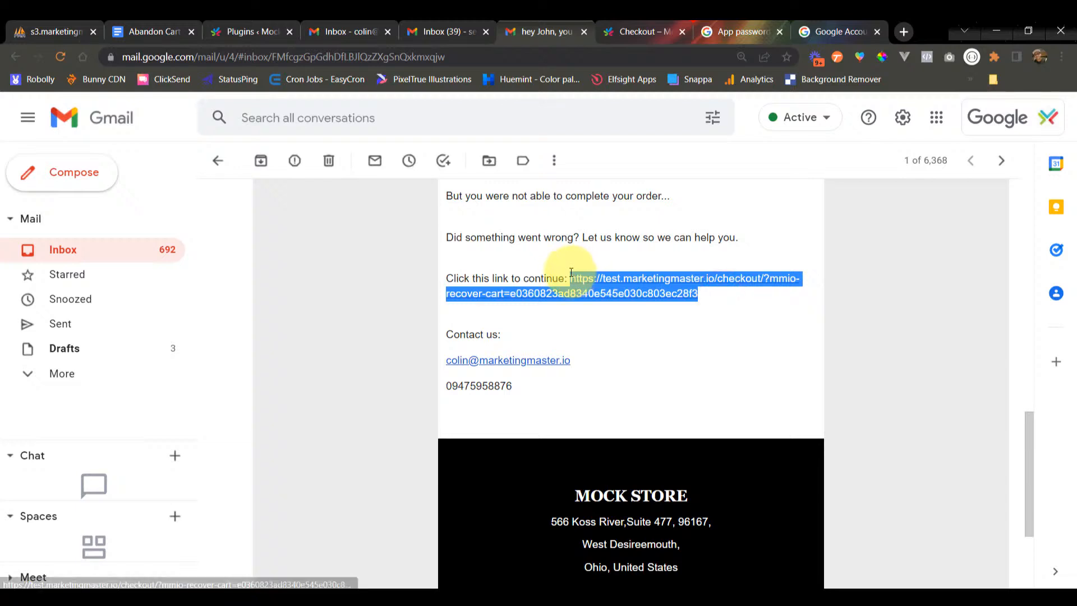
left_click(1062, 56)
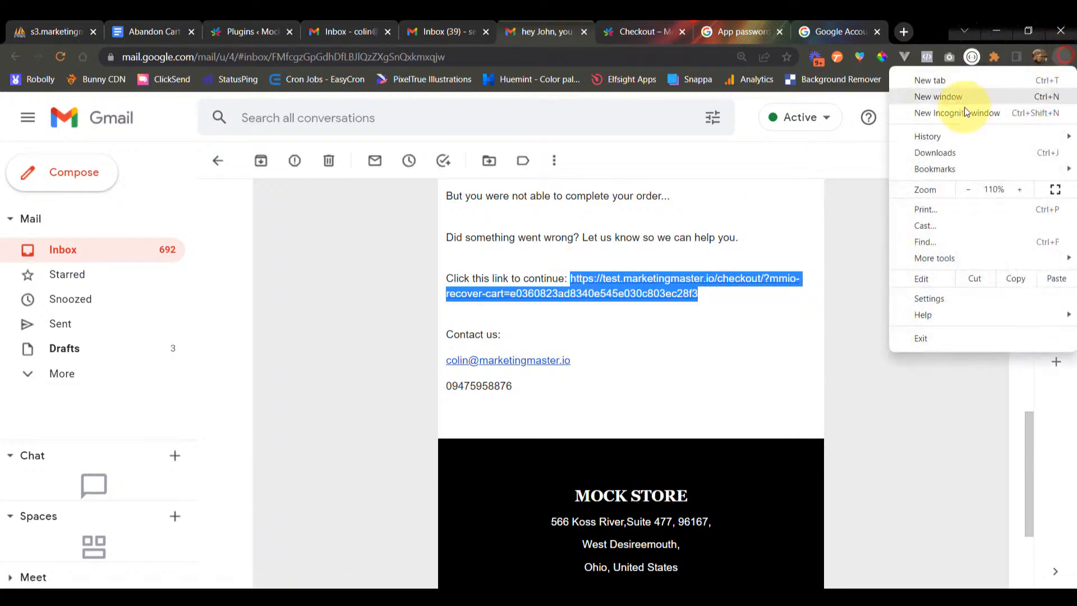
left_click(944, 112)
key("ctrl+v")
key("Return")
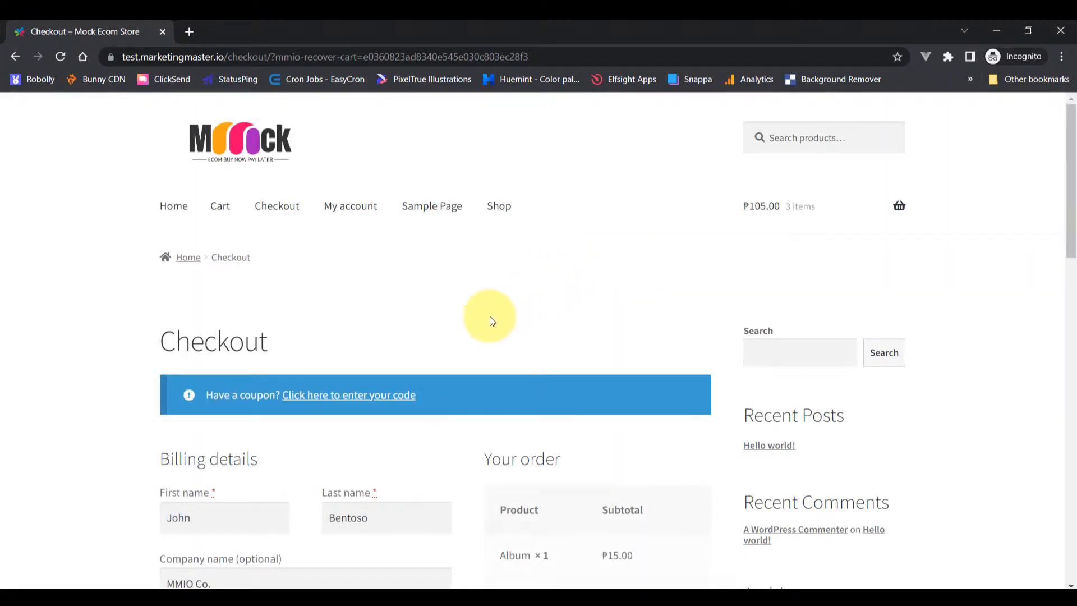
- Examine the restored billing details, order items and payment options on the checkout page
scroll(473, 375, "down", 4)
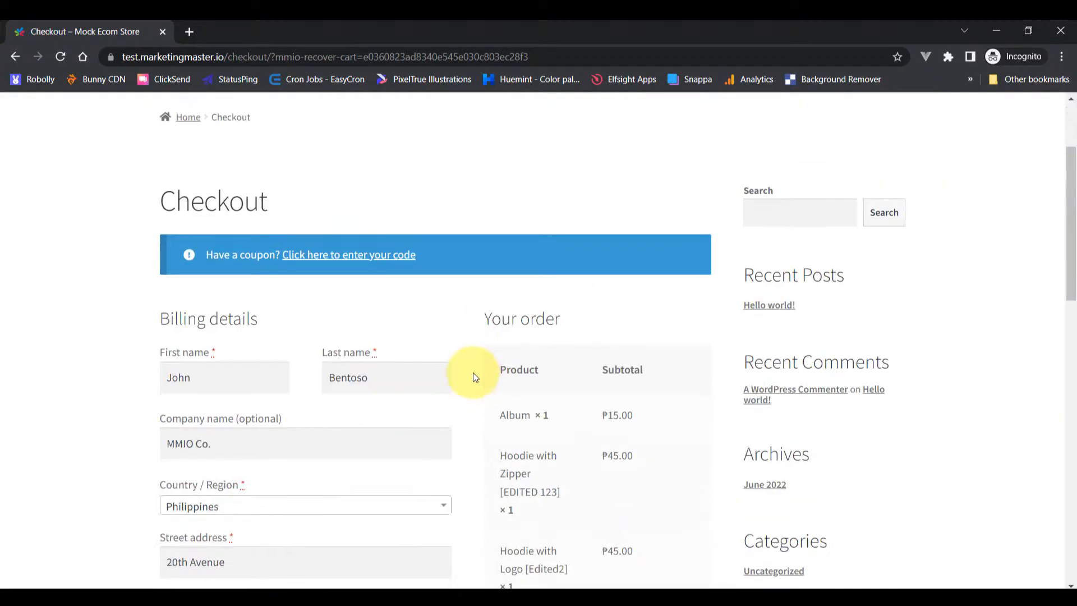
scroll(473, 373, "down", 9)
scroll(473, 372, "up", 10)
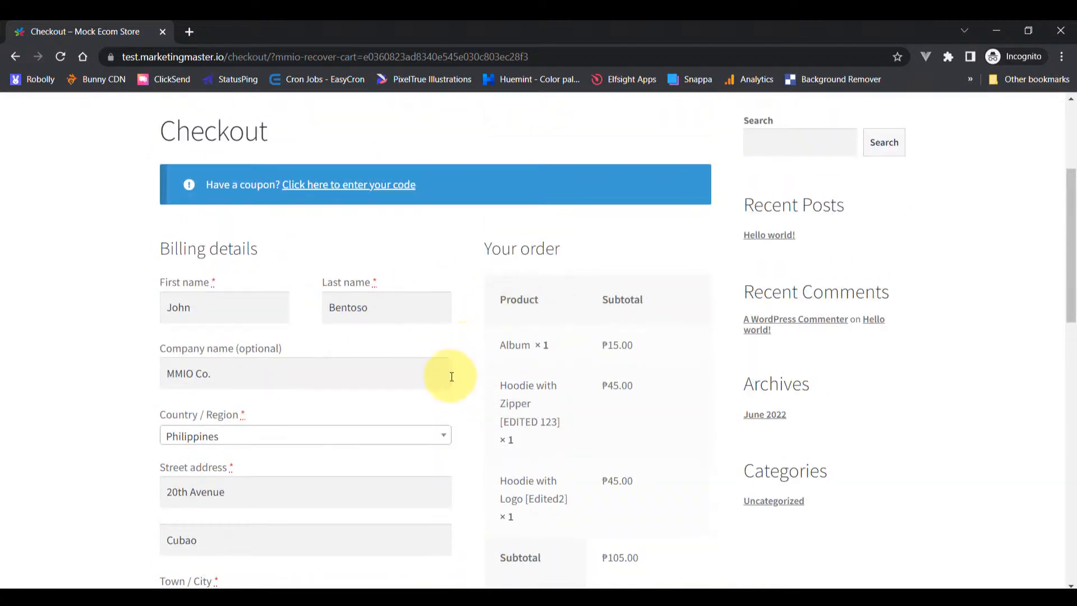
scroll(462, 394, "up", 4)
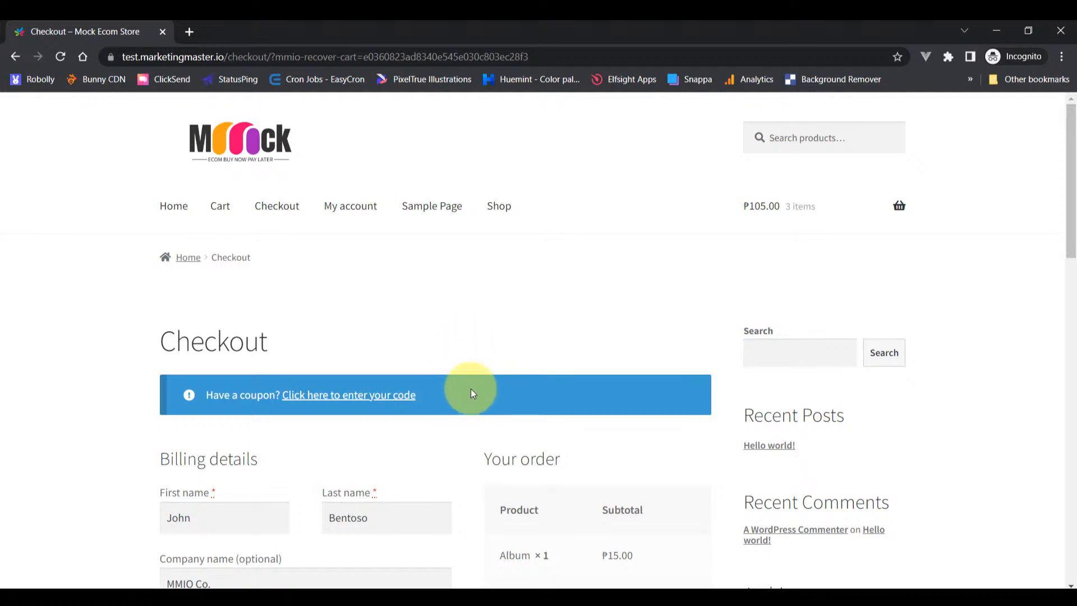
scroll(471, 388, "down", 10)
scroll(471, 388, "up", 10)
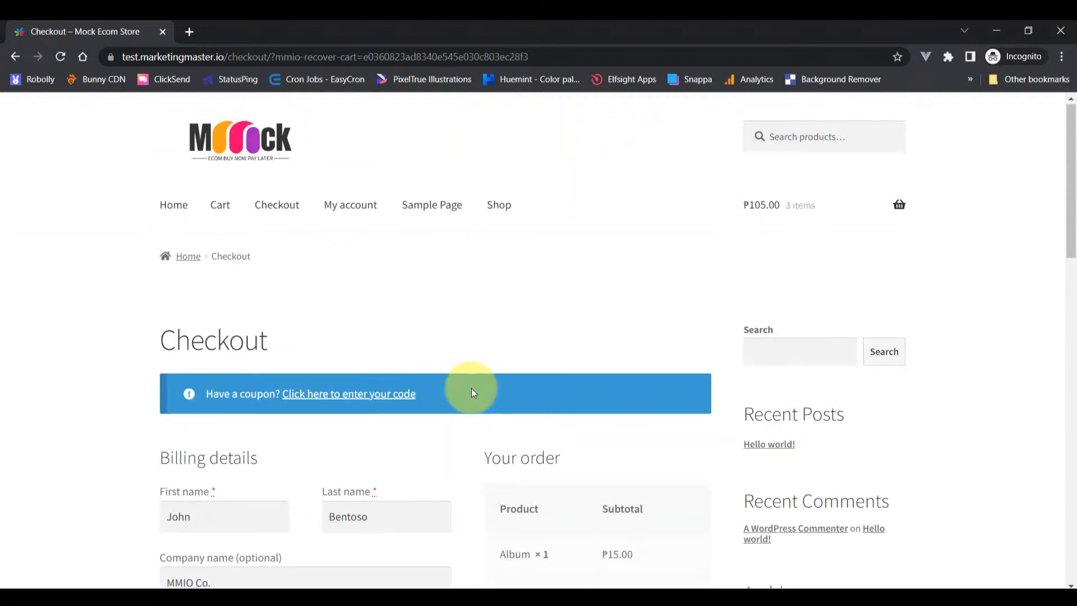
scroll(471, 418, "down", 5)
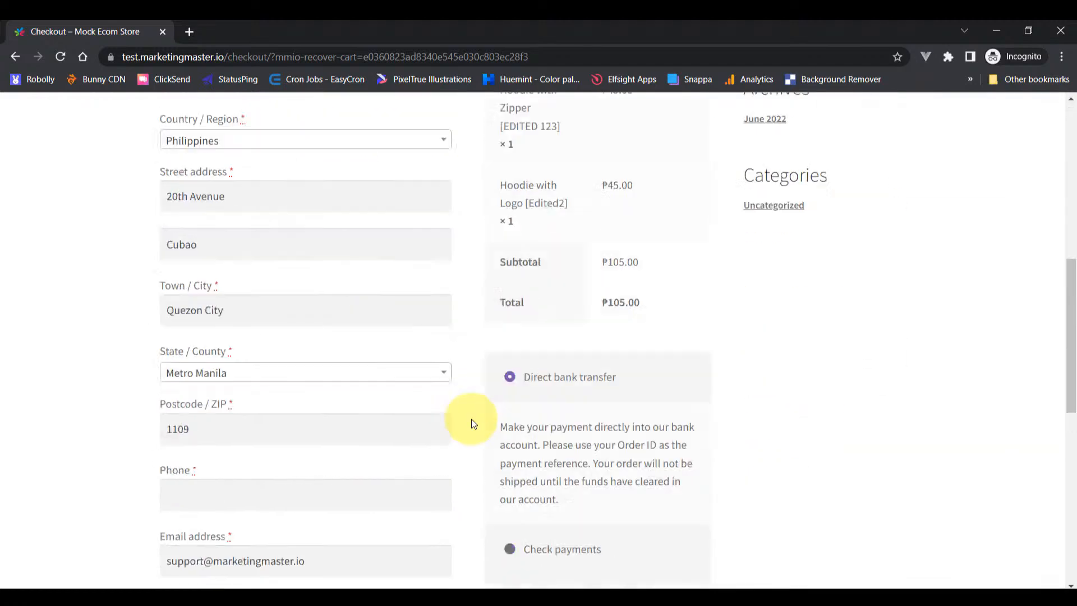
scroll(471, 419, "down", 10)
scroll(504, 448, "up", 2)
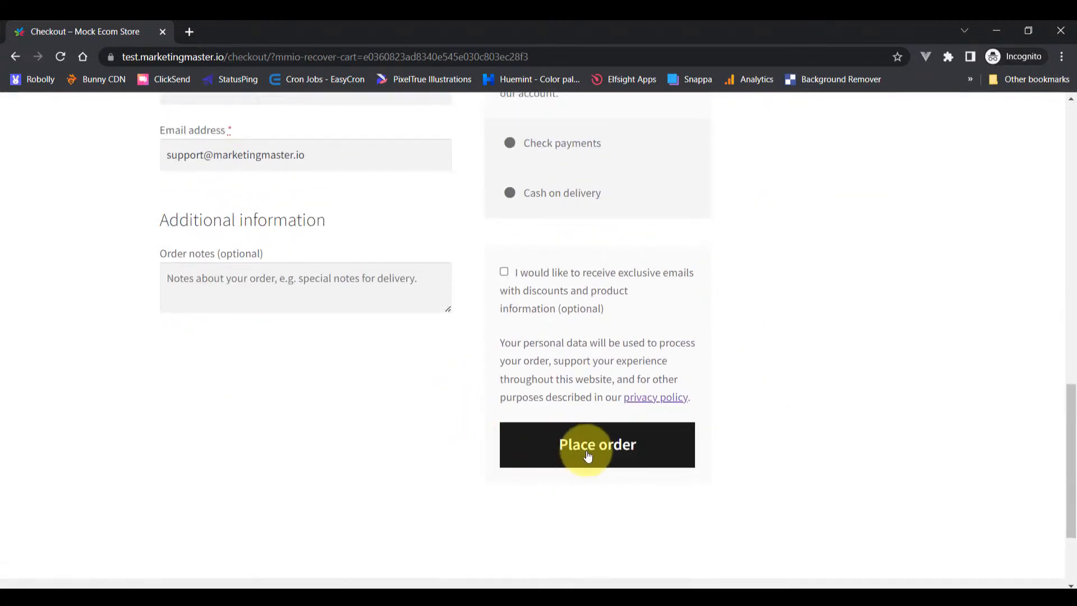
- Try to place the order with the restored billing details
scroll(524, 377, "up", 4)
scroll(572, 428, "down", 6)
left_click(597, 316)
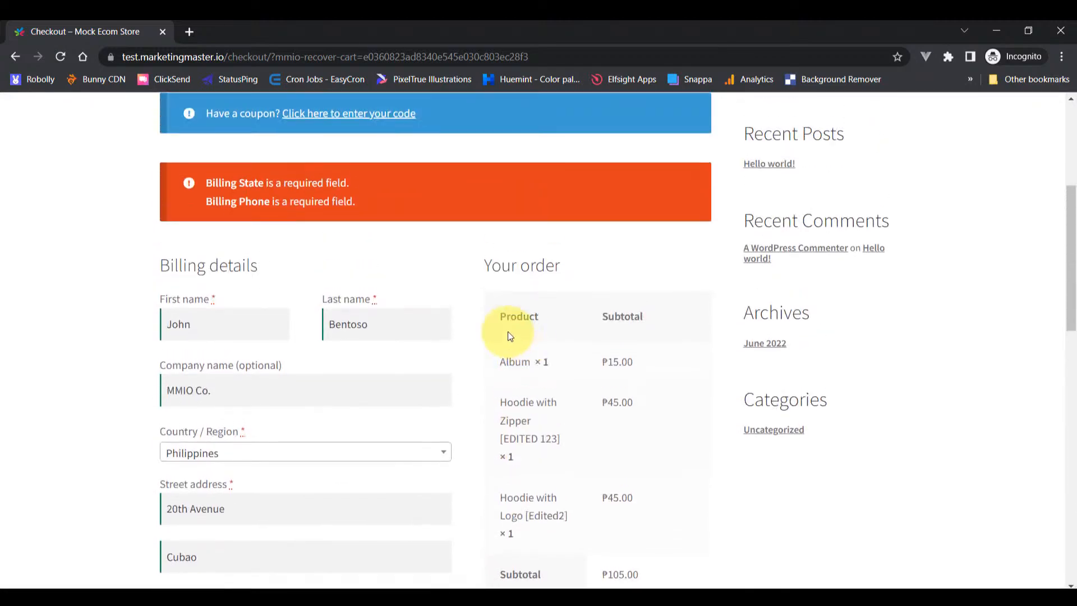
- Fill in the missing phone number and the rest of the billing details from the browser's saved address
scroll(386, 392, "up", 5)
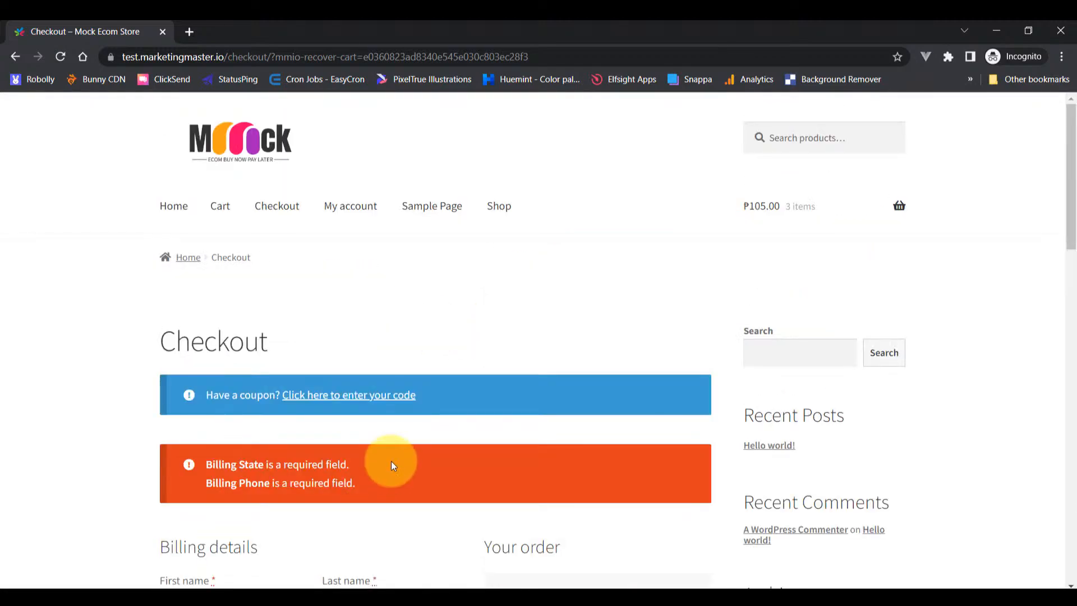
scroll(392, 461, "down", 12)
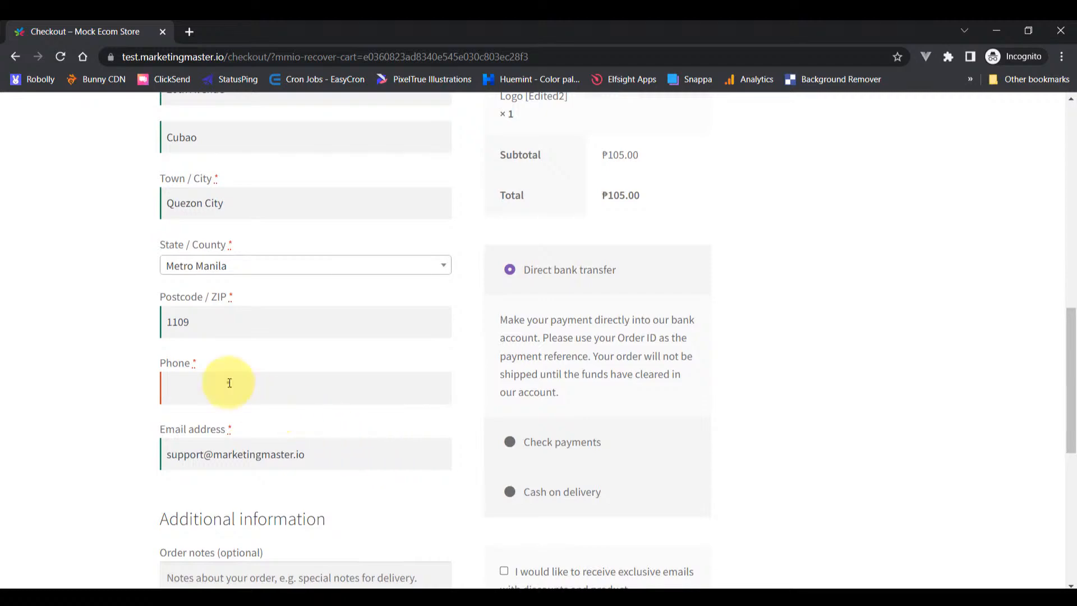
left_click(229, 383)
left_click(288, 423)
left_click(433, 326)
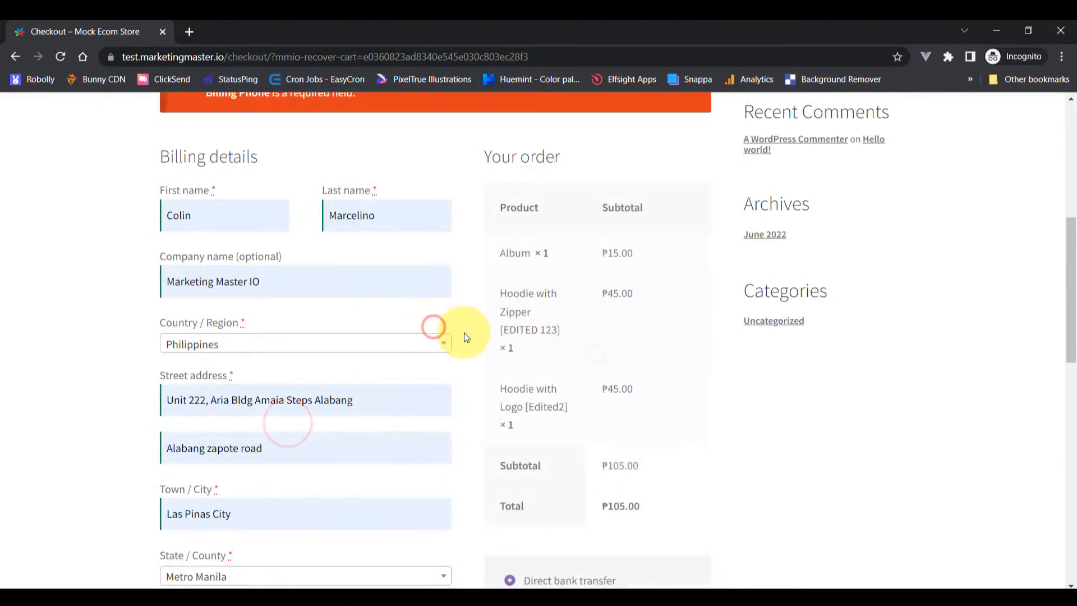
- Go over the filled-in billing details and place the order with direct bank transfer as payment
scroll(505, 359, "down", 6)
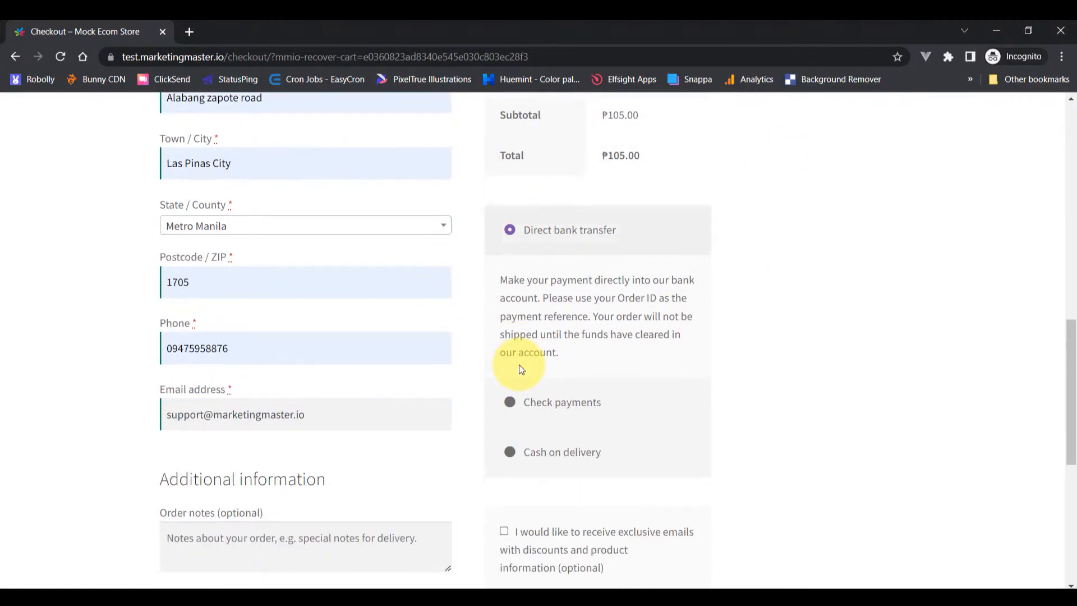
scroll(519, 364, "down", 3)
scroll(589, 481, "down", 2)
left_click(596, 426)
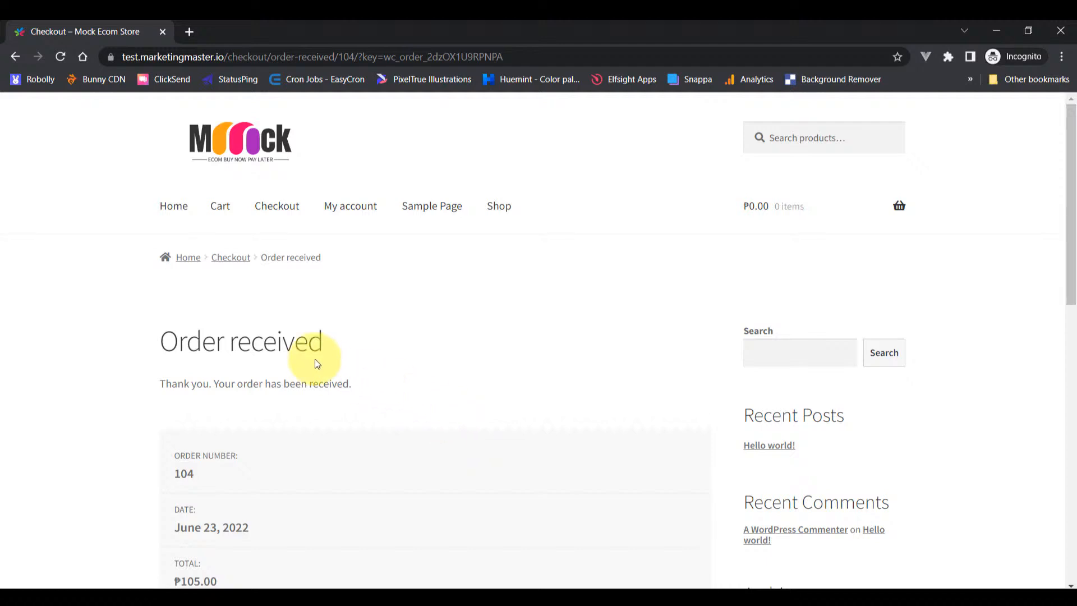
- Review the order confirmation page, including the order number, date, total and payment method
triple_click(353, 348)
left_click(367, 401)
scroll(352, 385, "down", 4)
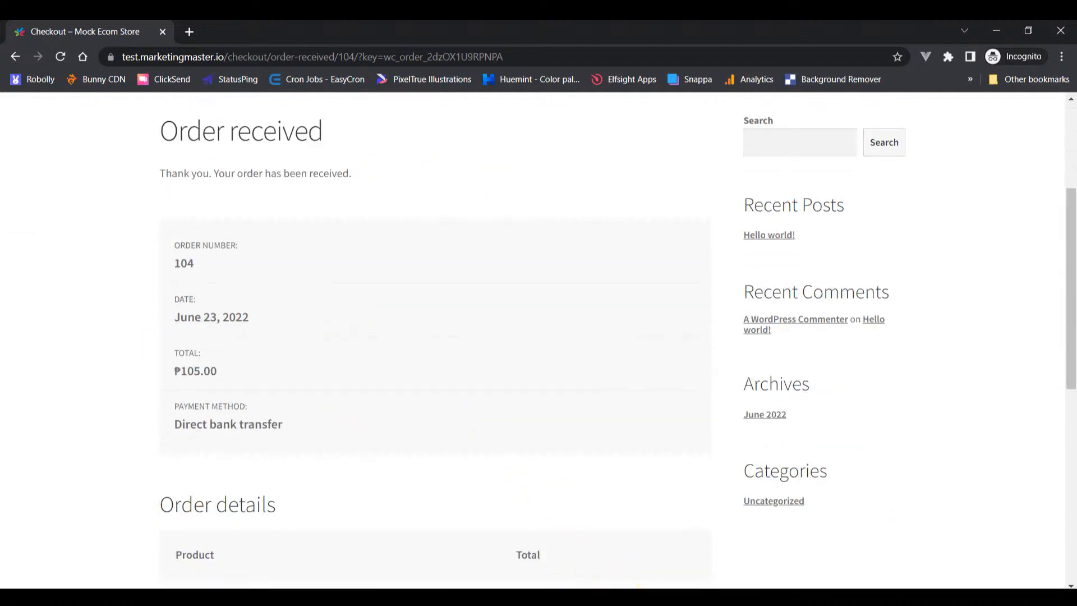
scroll(337, 395, "up", 3)
- Switch to the MarketingMaster dashboard and check the recovered order's status in the Mock Ecom Store orders list
key("alt+Tab")
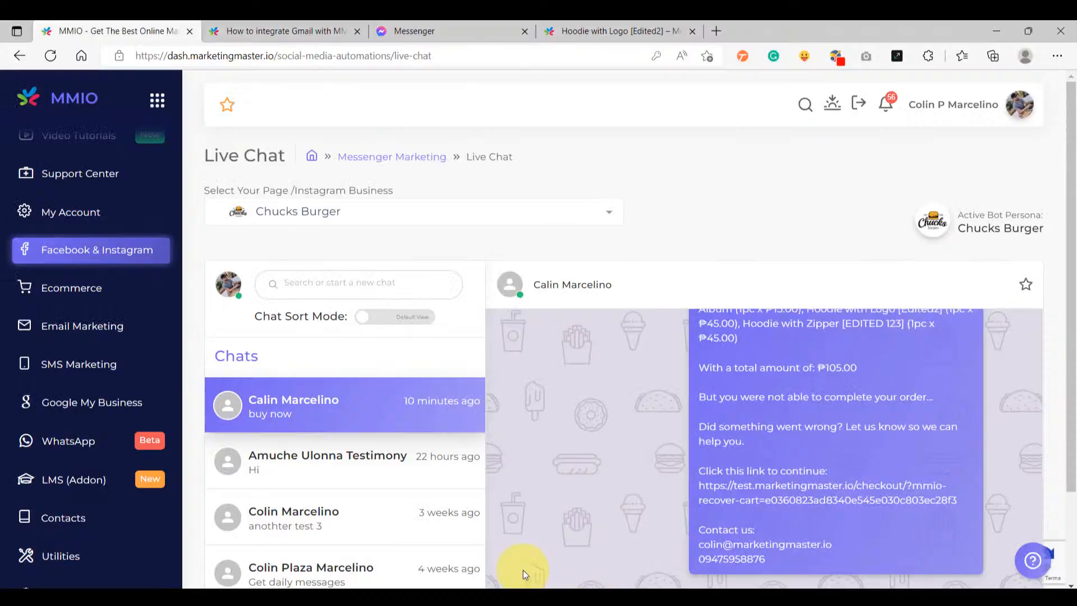
left_click(80, 290)
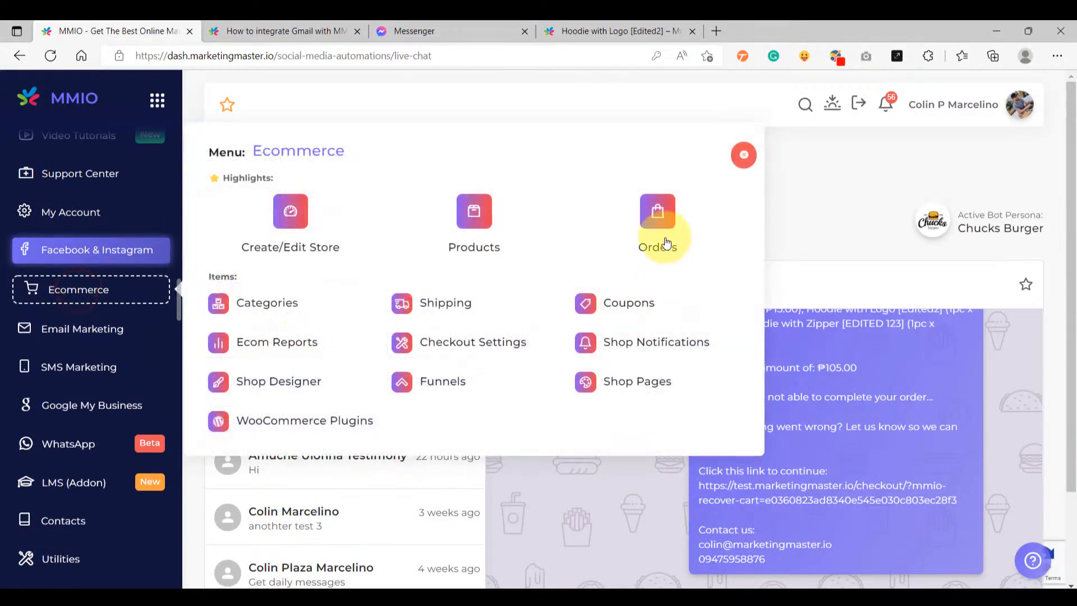
left_click(658, 222)
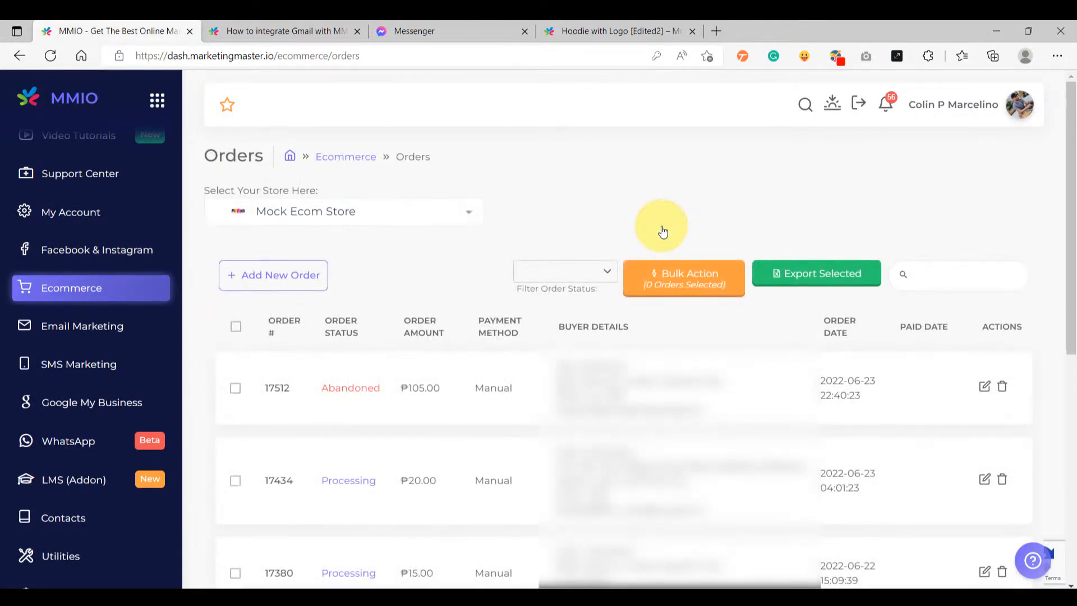
left_click(365, 395)
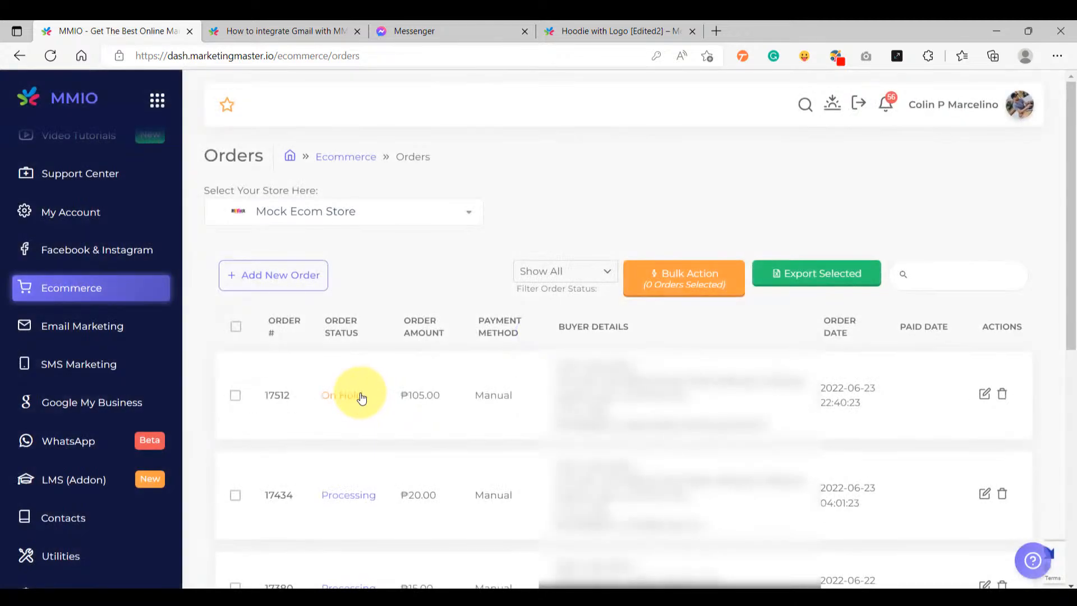
double_click(368, 397)
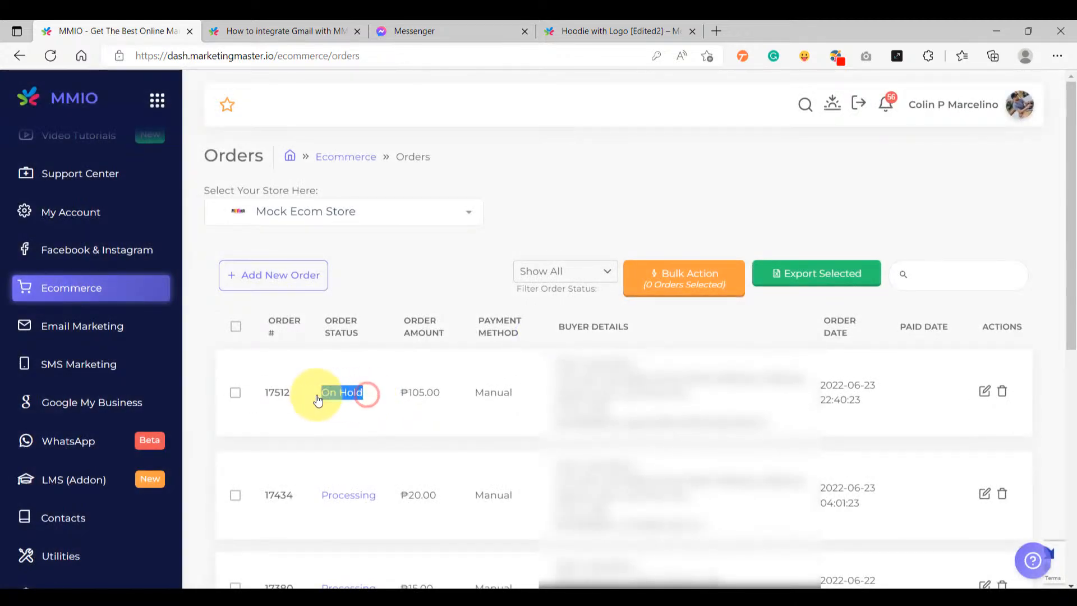
left_click(235, 327)
left_click(236, 326)
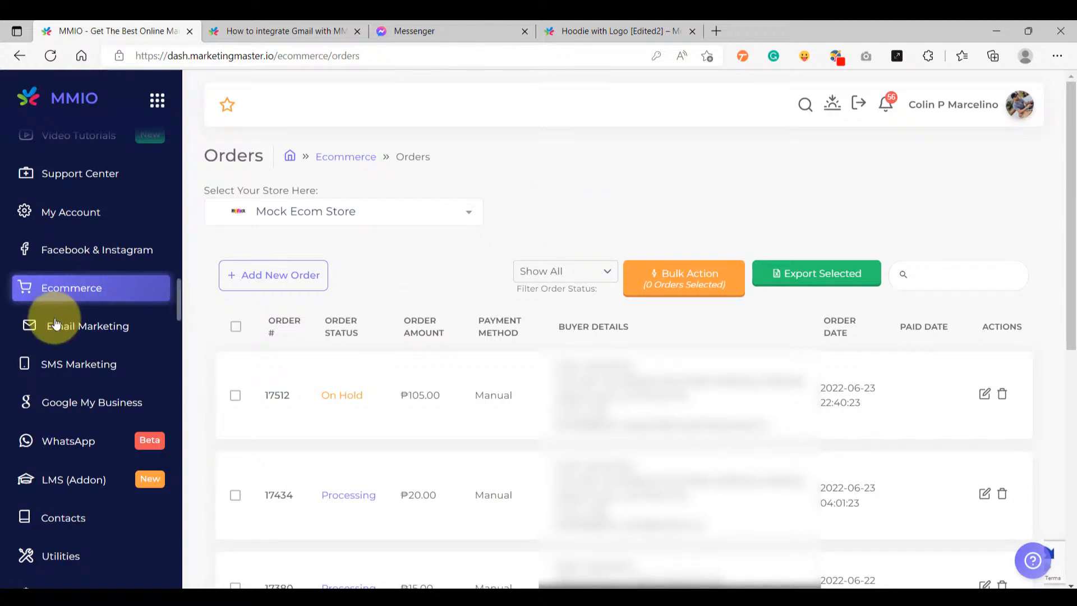
- Open the buyer's conversation in the Chucks Burger live chat and check the labels in their subscriber details
left_click(96, 250)
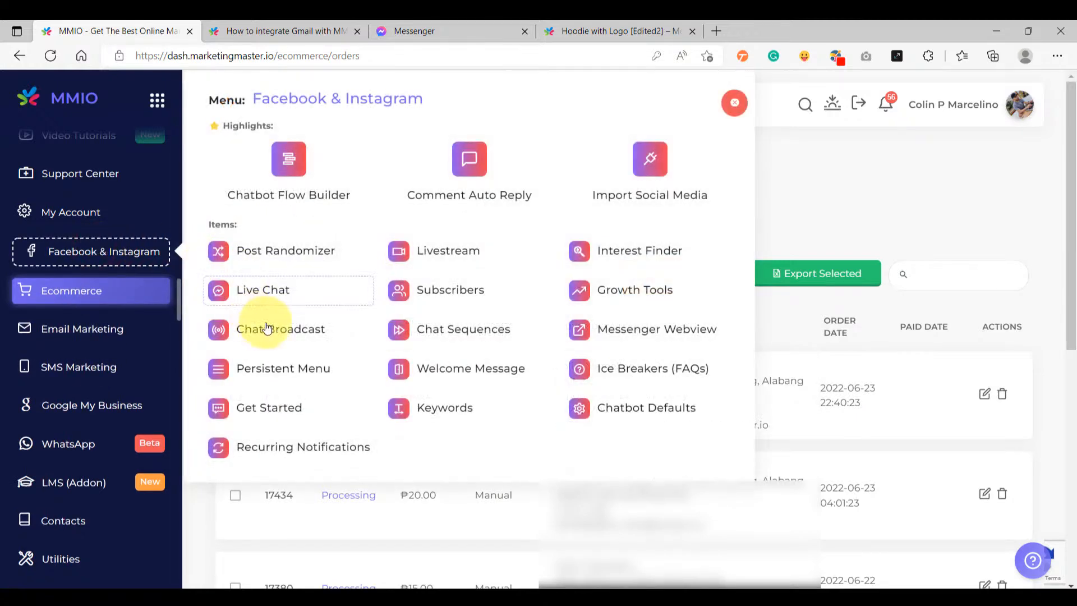
left_click(265, 290)
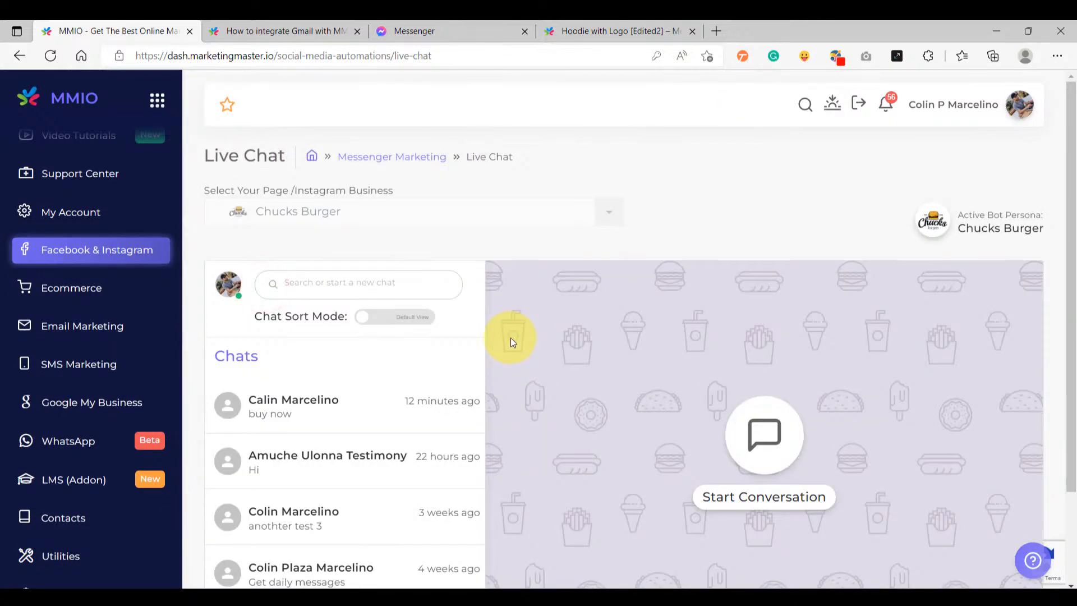
left_click(397, 410)
scroll(571, 340, "down", 2)
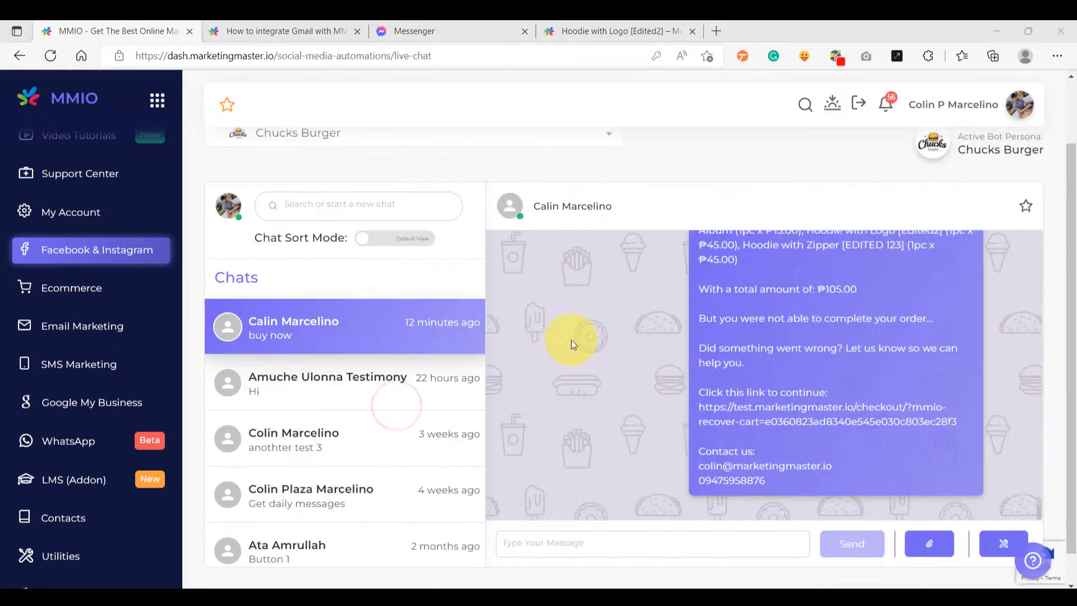
left_click(520, 214)
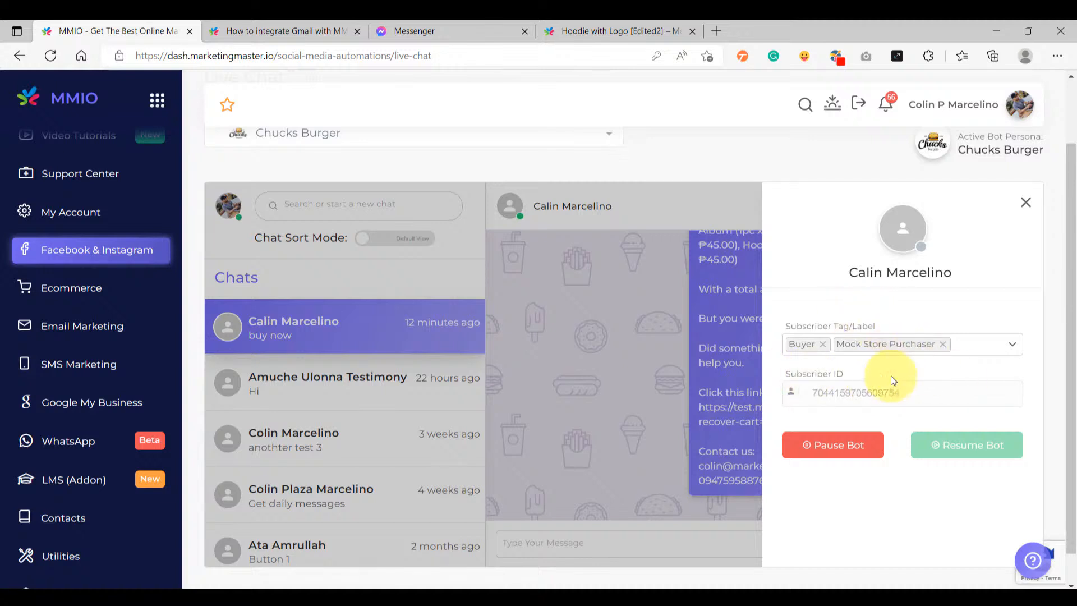
left_click(1030, 208)
- Open the contact books and check the number of contacts in Mock Store Customers
scroll(112, 358, "down", 2)
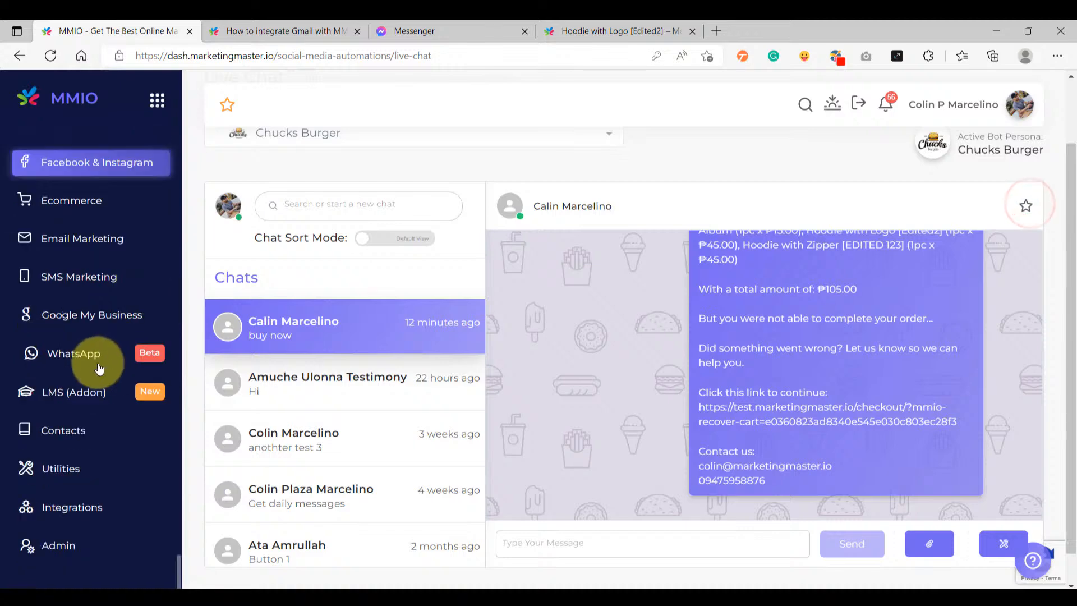
left_click(75, 435)
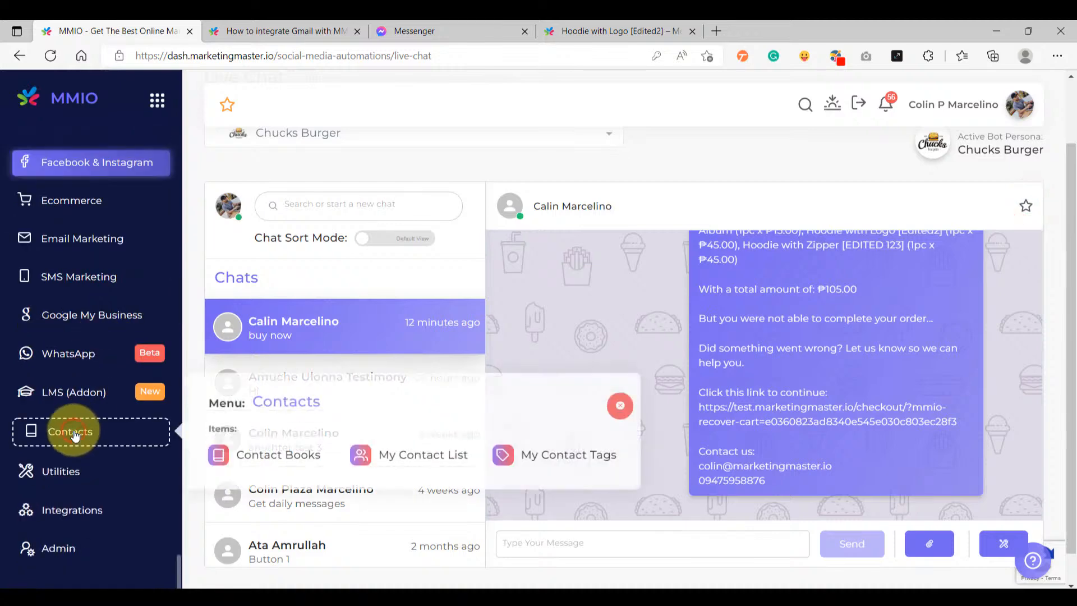
left_click(268, 459)
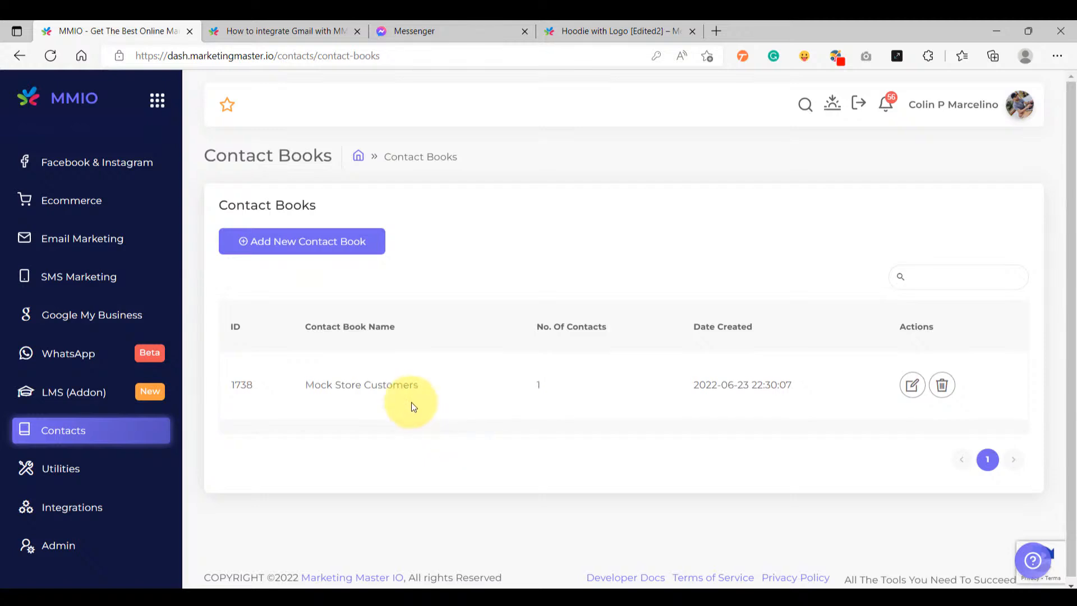
left_click_drag(612, 332, 566, 334)
left_click_drag(546, 385, 524, 388)
left_click_drag(444, 393, 302, 392)
left_click(482, 437)
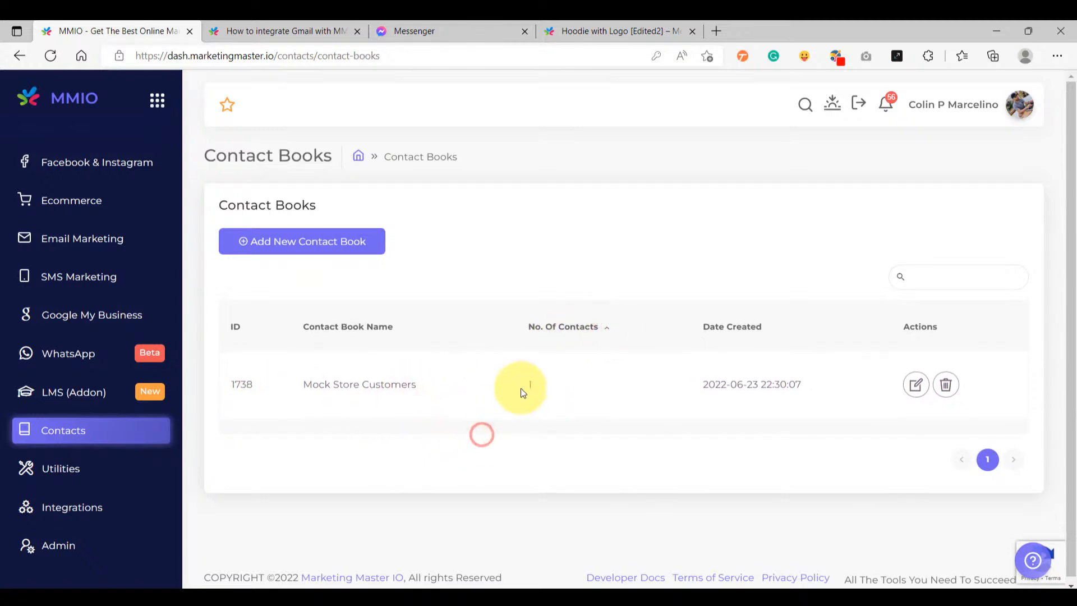
- Filter the contact list by the Mock Store Customers group and check the buyer's contact entry
left_click(82, 436)
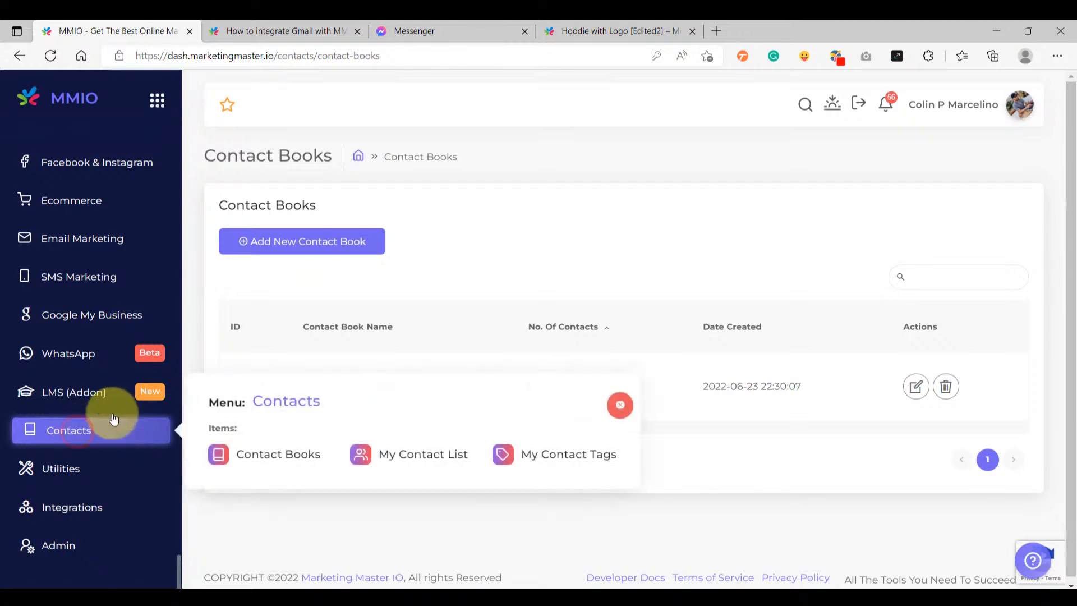
left_click(398, 455)
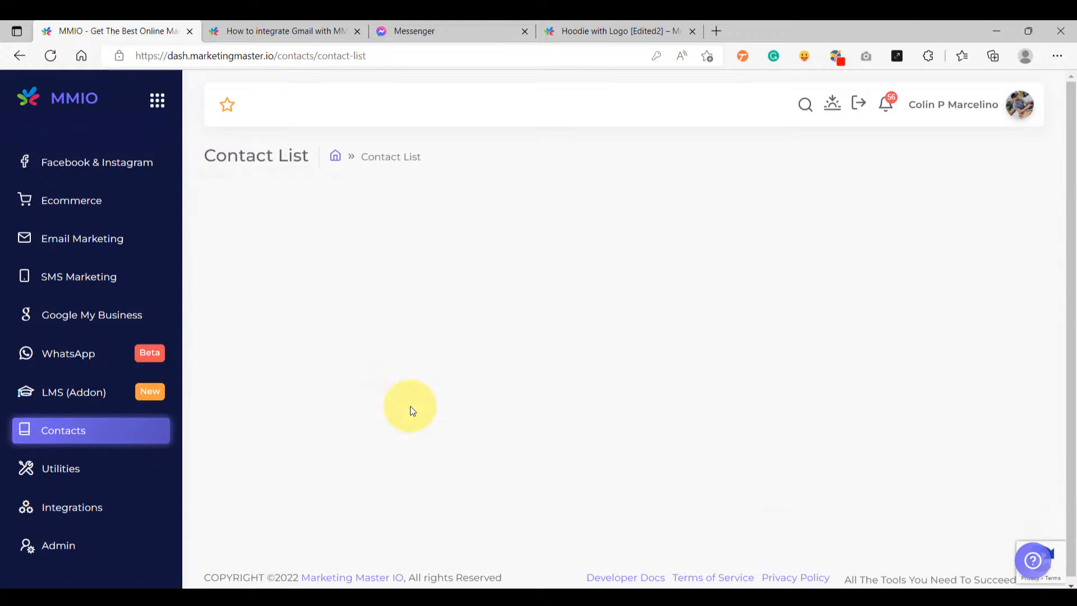
left_click(440, 277)
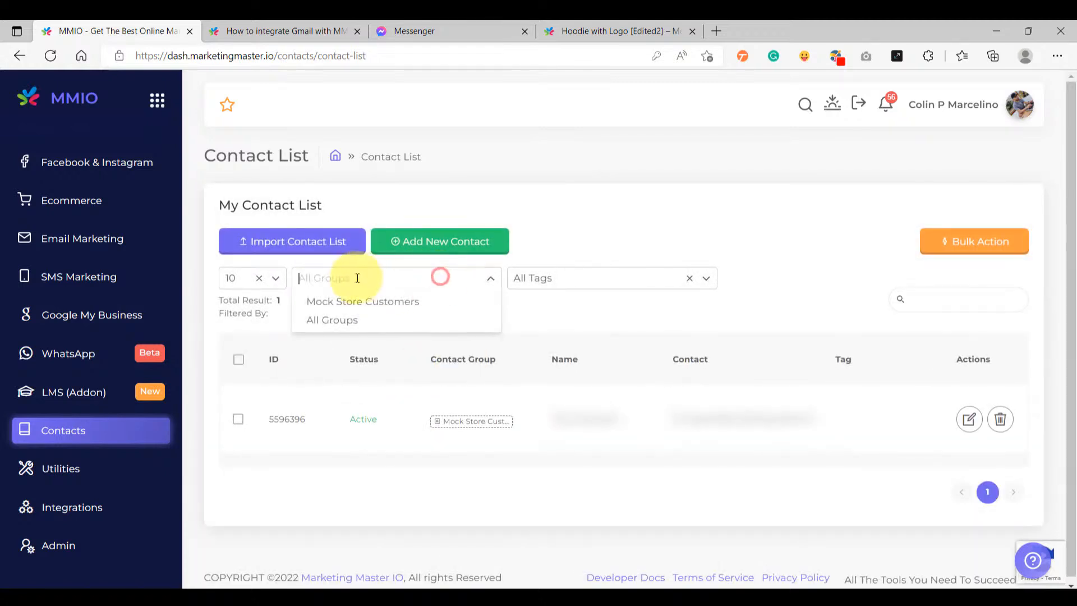
left_click(355, 303)
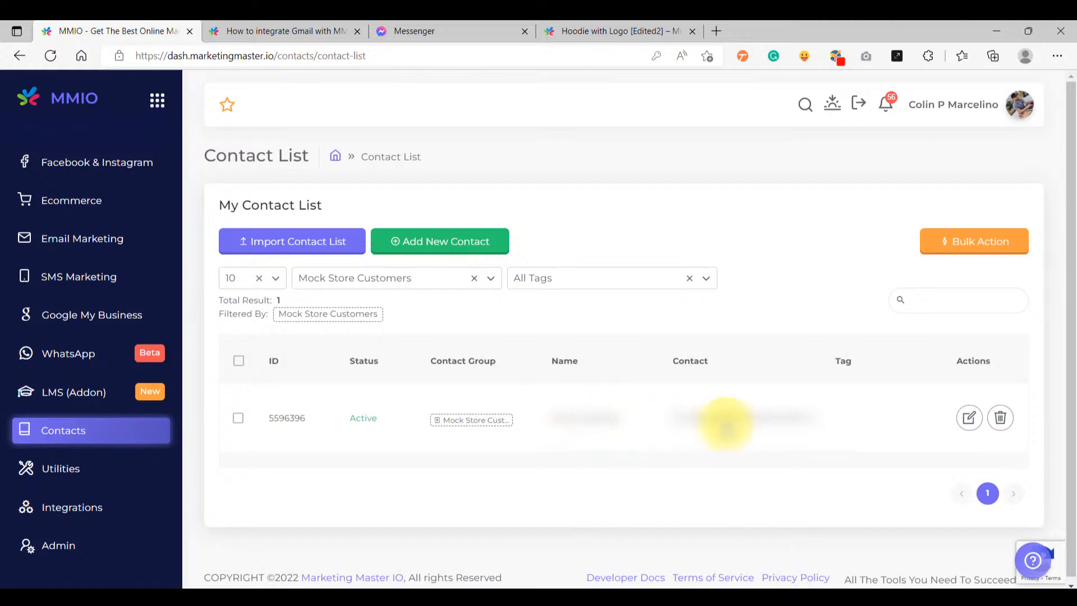
left_click_drag(854, 420, 740, 417)
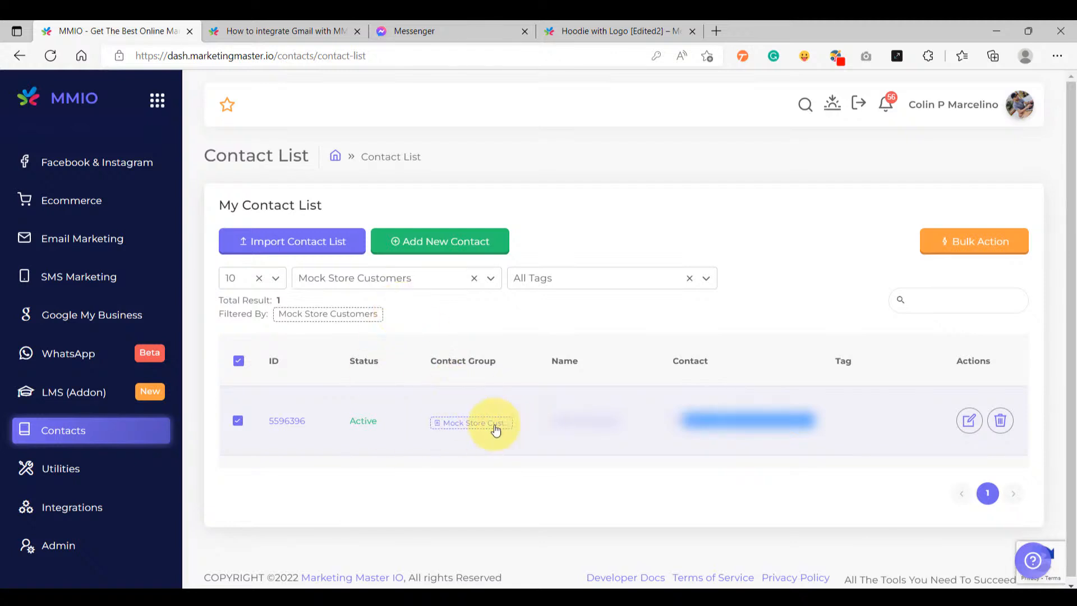
left_click(792, 466)
left_click_drag(830, 421, 685, 421)
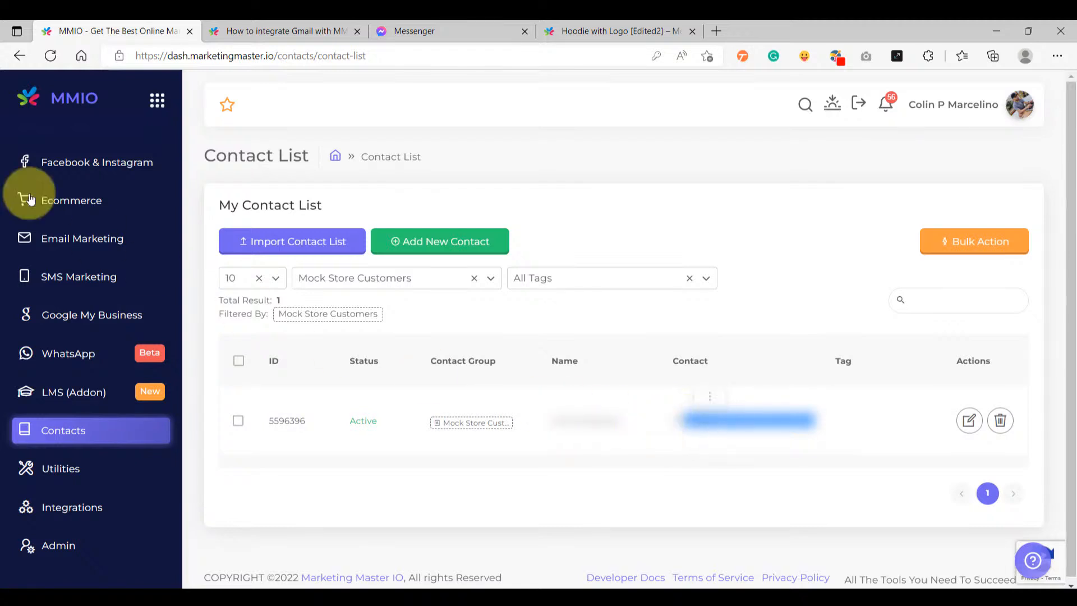
- Open the Email Abandon Cart Flow in the Email Flow Builder and inspect the contact book condition before the first email
left_click(63, 238)
left_click(270, 234)
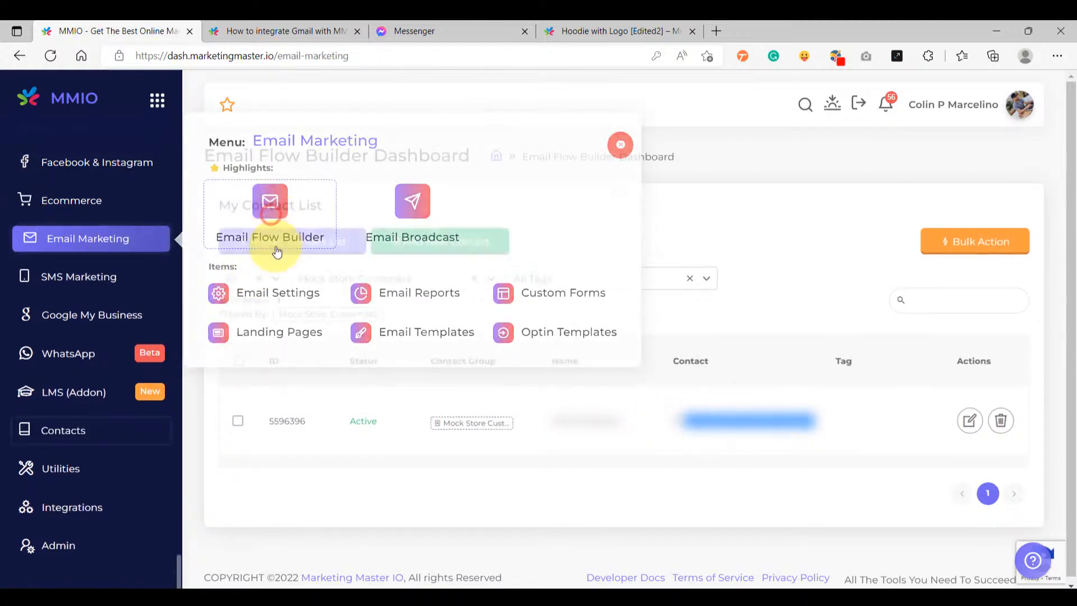
left_click(820, 390)
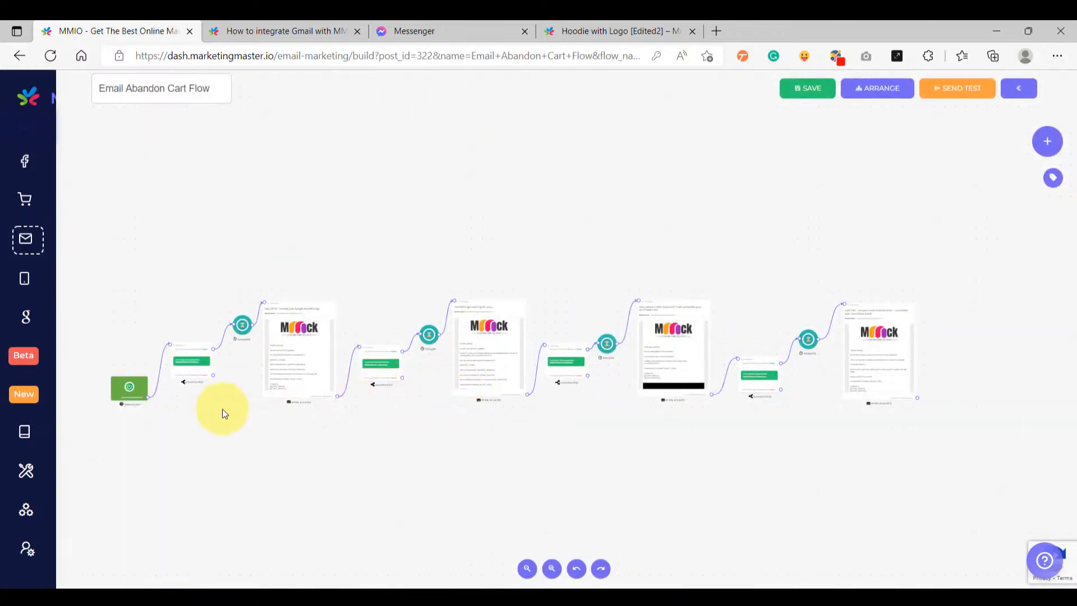
scroll(293, 397, "up", 5)
scroll(287, 397, "up", 5)
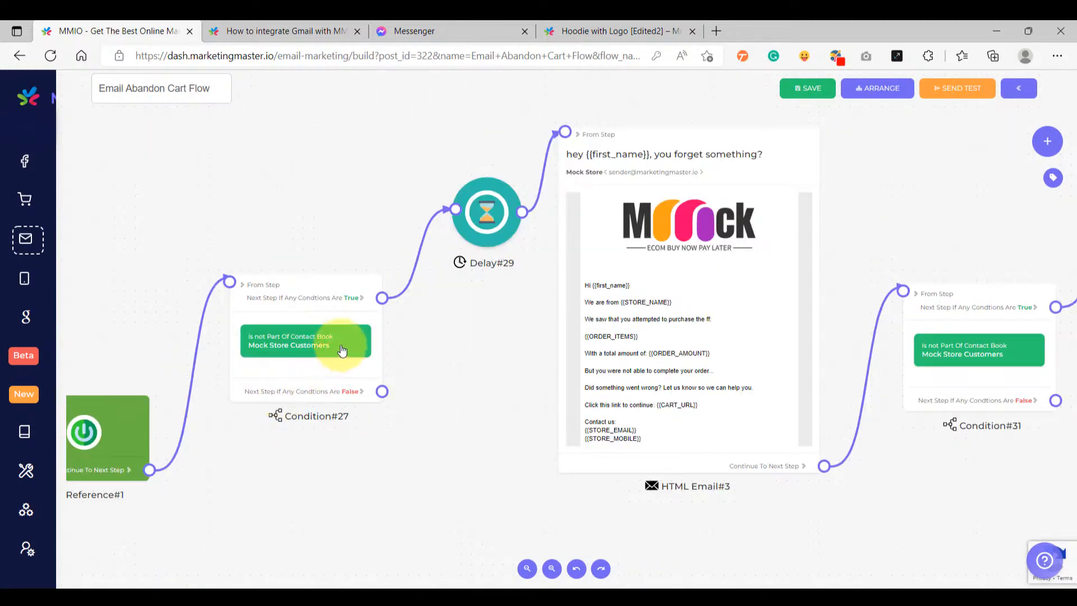
scroll(585, 303, "right", 2)
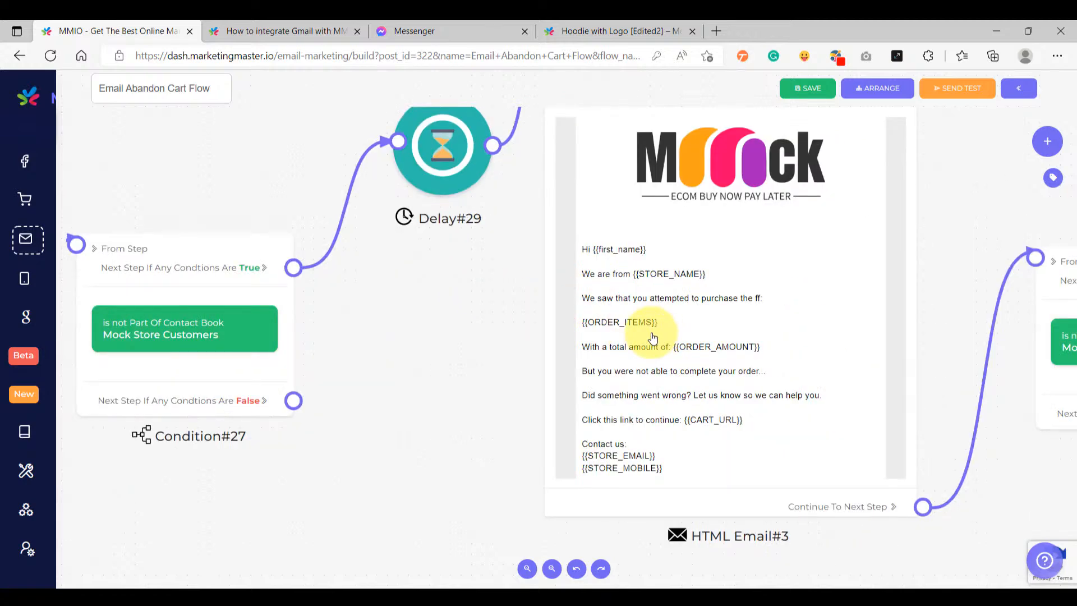
scroll(504, 385, "left", 3)
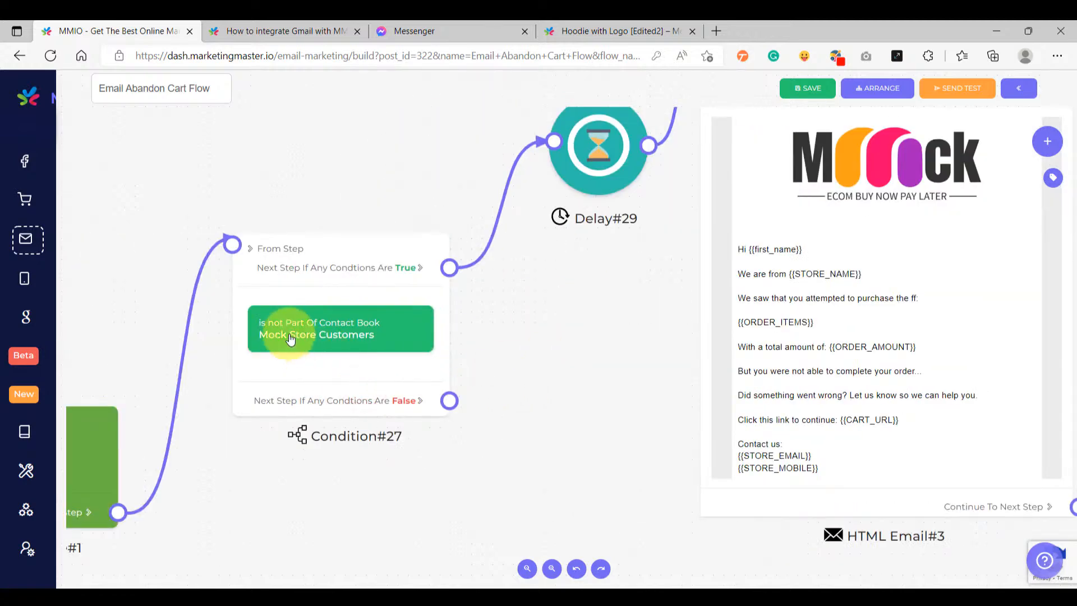
scroll(290, 336, "up", 3)
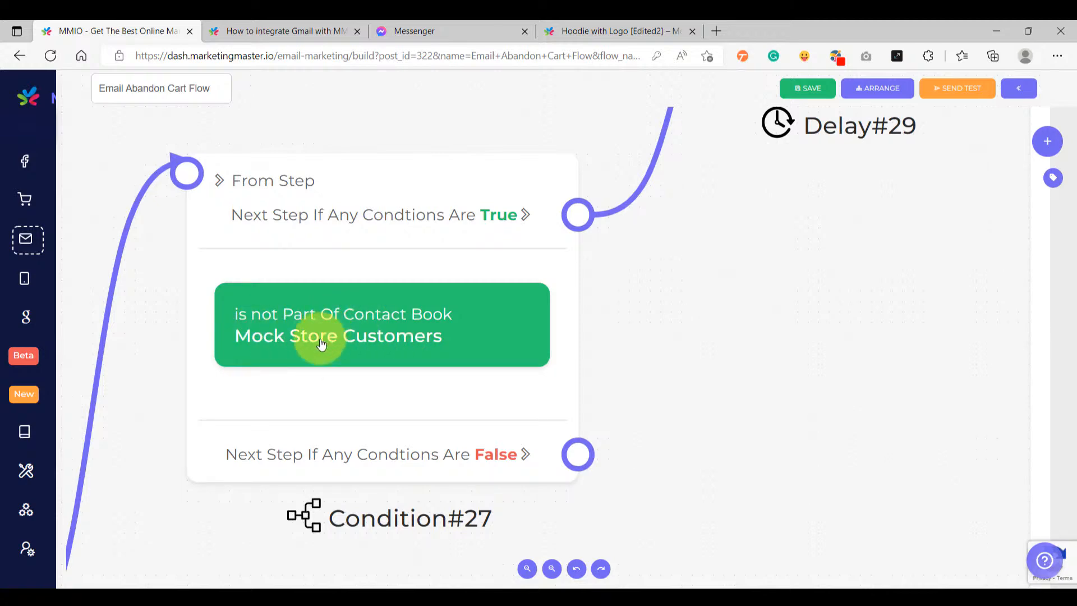
- Examine the rest of the Email Abandon Cart Flow, following its conditions, delays and emails through to the last-call message
scroll(348, 344, "down", 4)
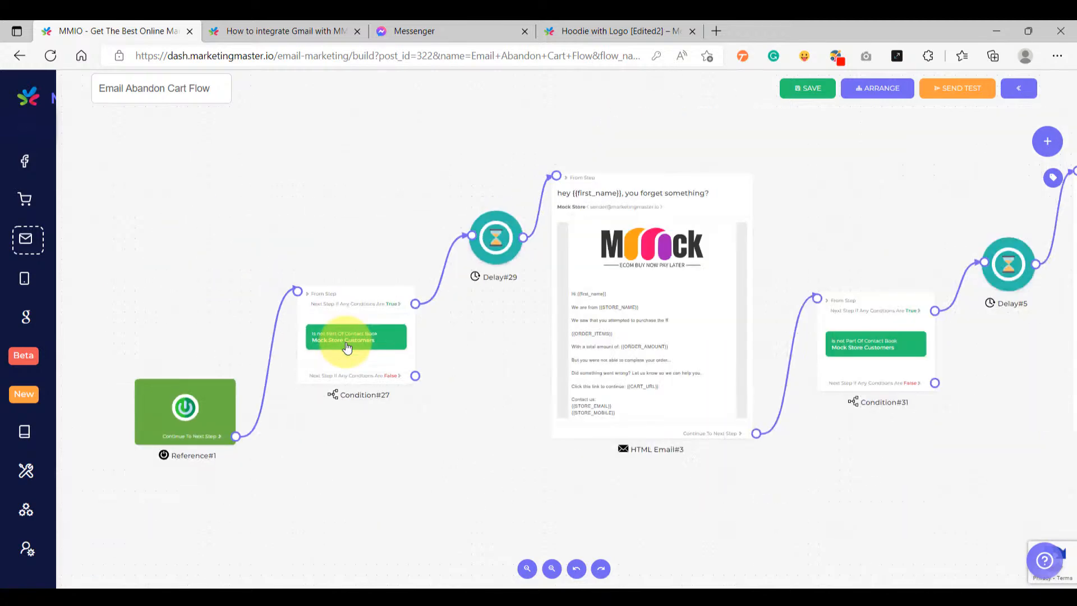
scroll(347, 348, "down", 3)
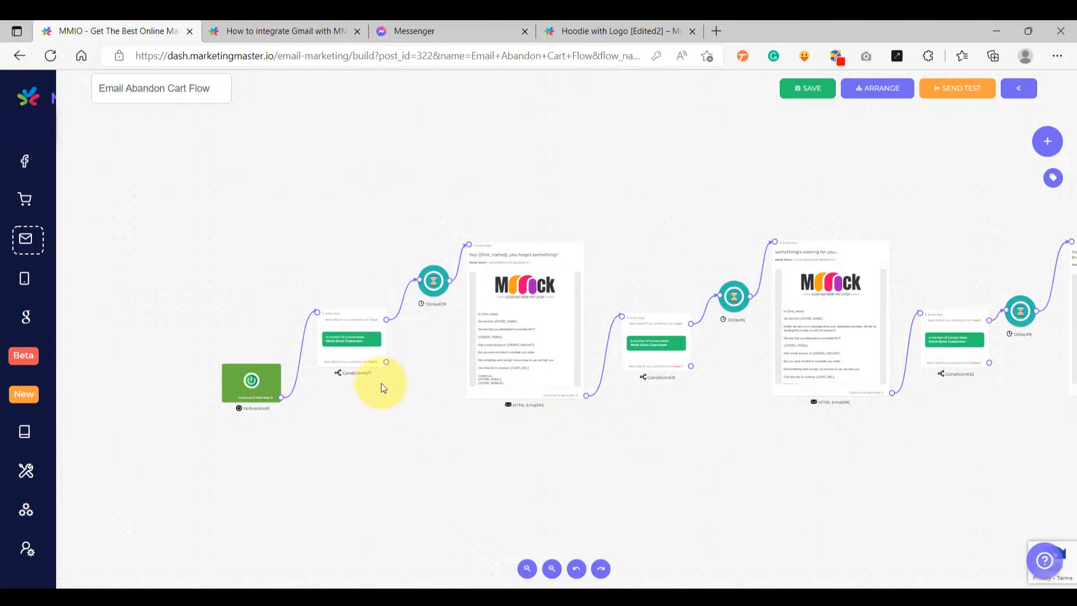
scroll(347, 353, "up", 5)
scroll(341, 332, "down", 7)
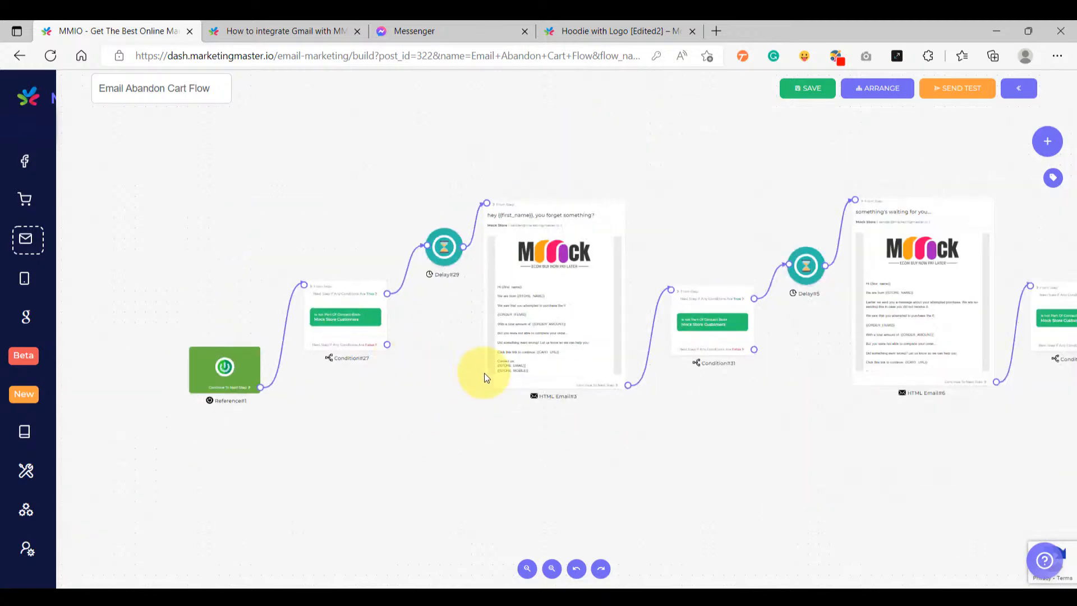
left_click_drag(974, 459, 590, 436)
left_click_drag(868, 439, 629, 434)
left_click_drag(765, 440, 637, 436)
left_click_drag(883, 438, 613, 436)
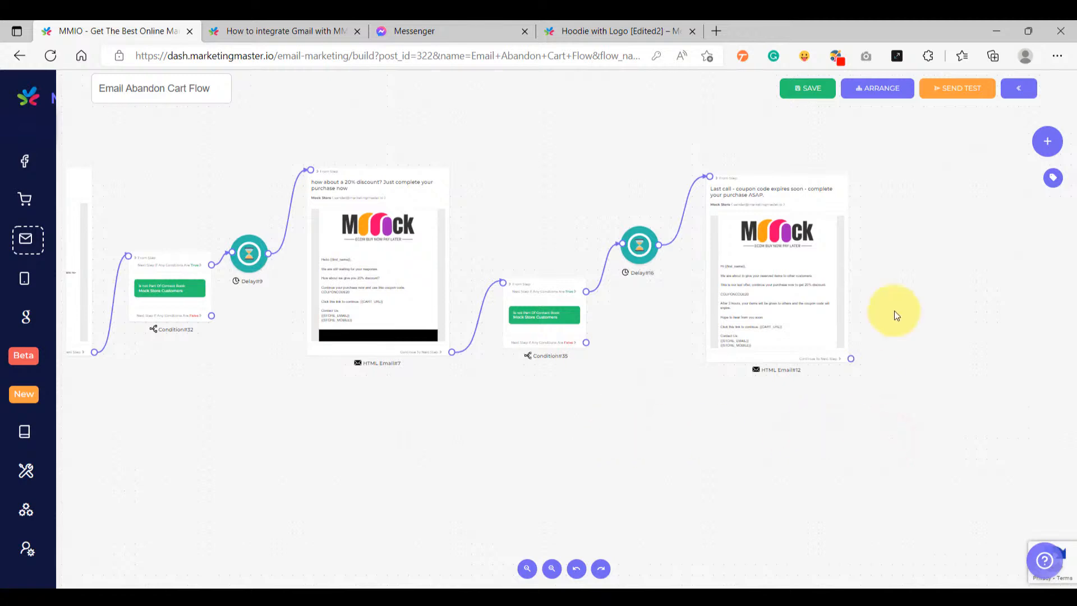
scroll(469, 377, "down", 3)
left_click_drag(361, 407, 569, 413)
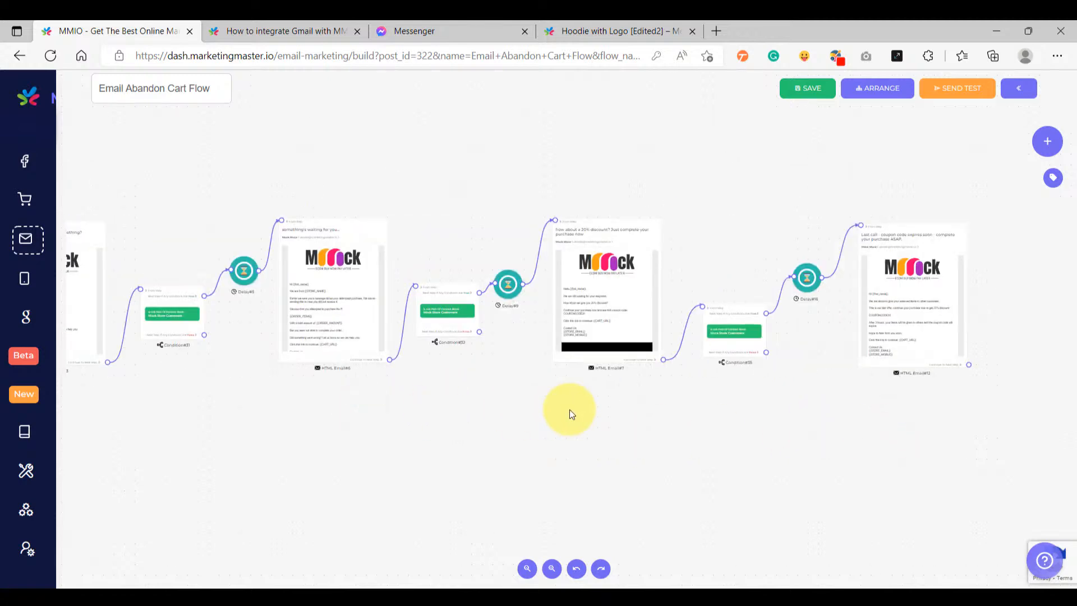